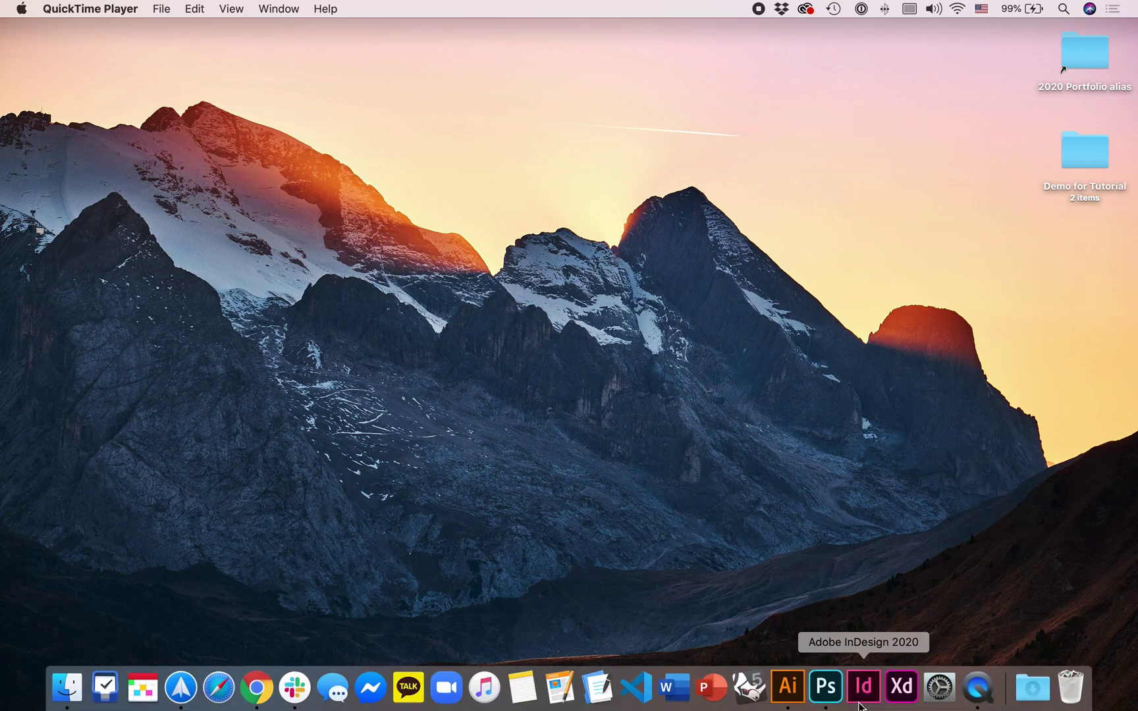
Switch to Adobe InDesign and start setting up a new document.
click(863, 695)
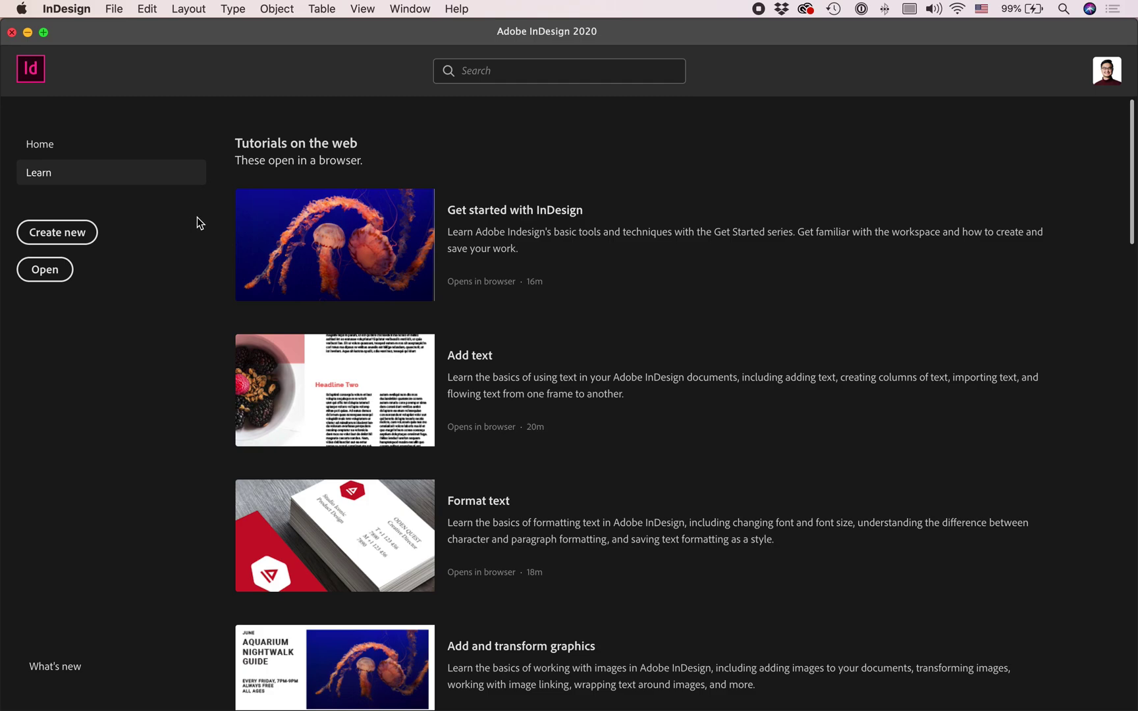
mouse_move(191, 709)
click(93, 242)
drag(444, 116, 498, 94)
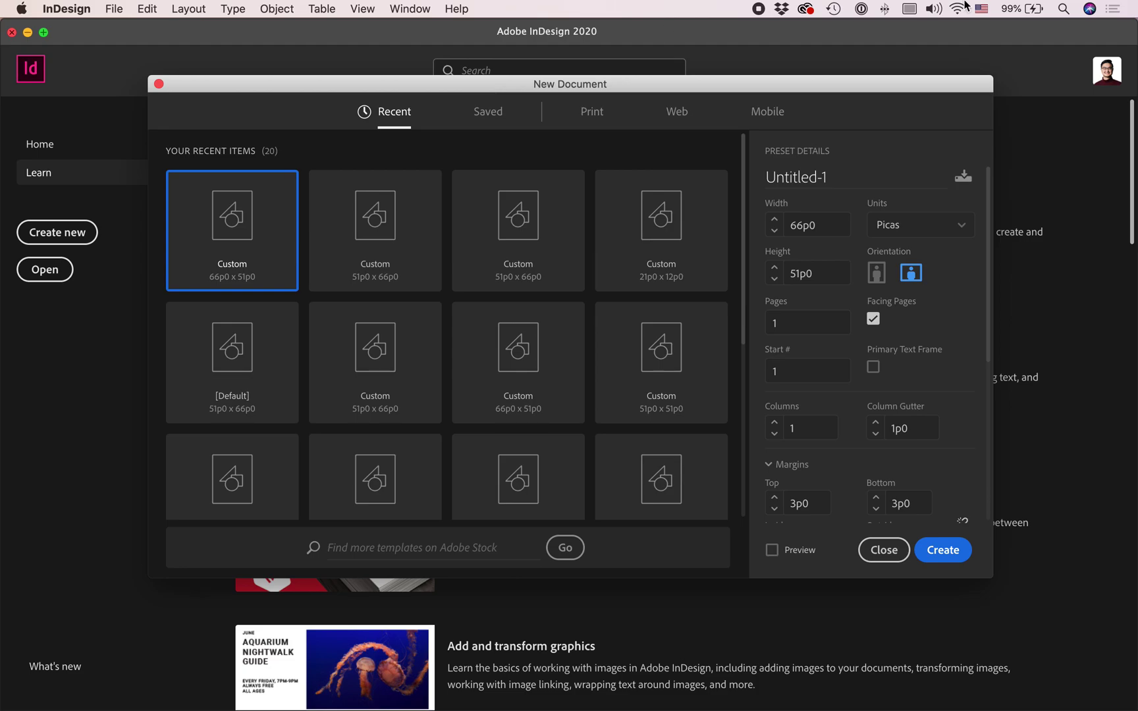
Name the new document Portfolio and set its units to Inches.
click(894, 187)
text(Portfolio)
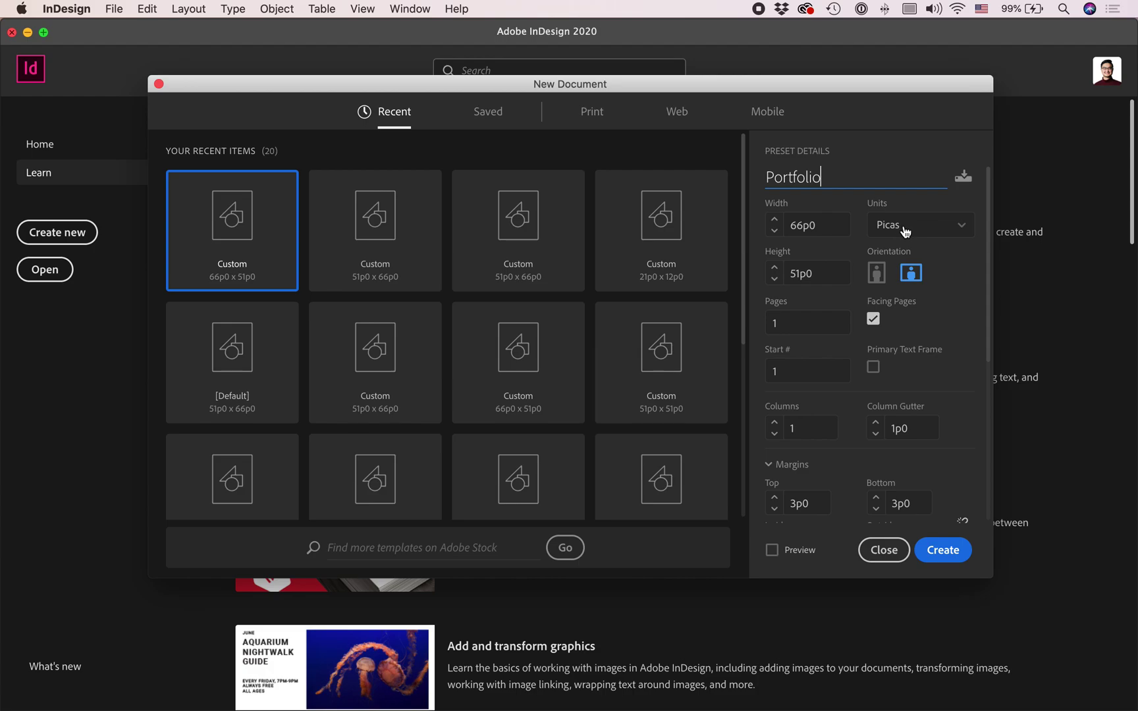
click(925, 227)
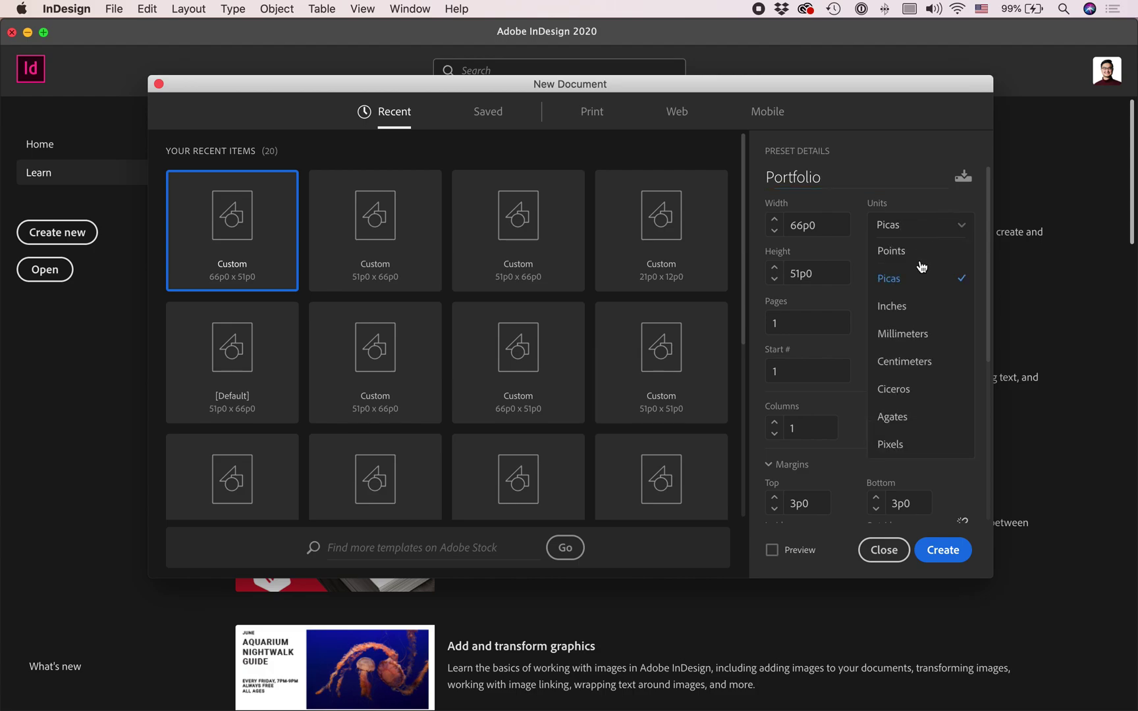
click(921, 310)
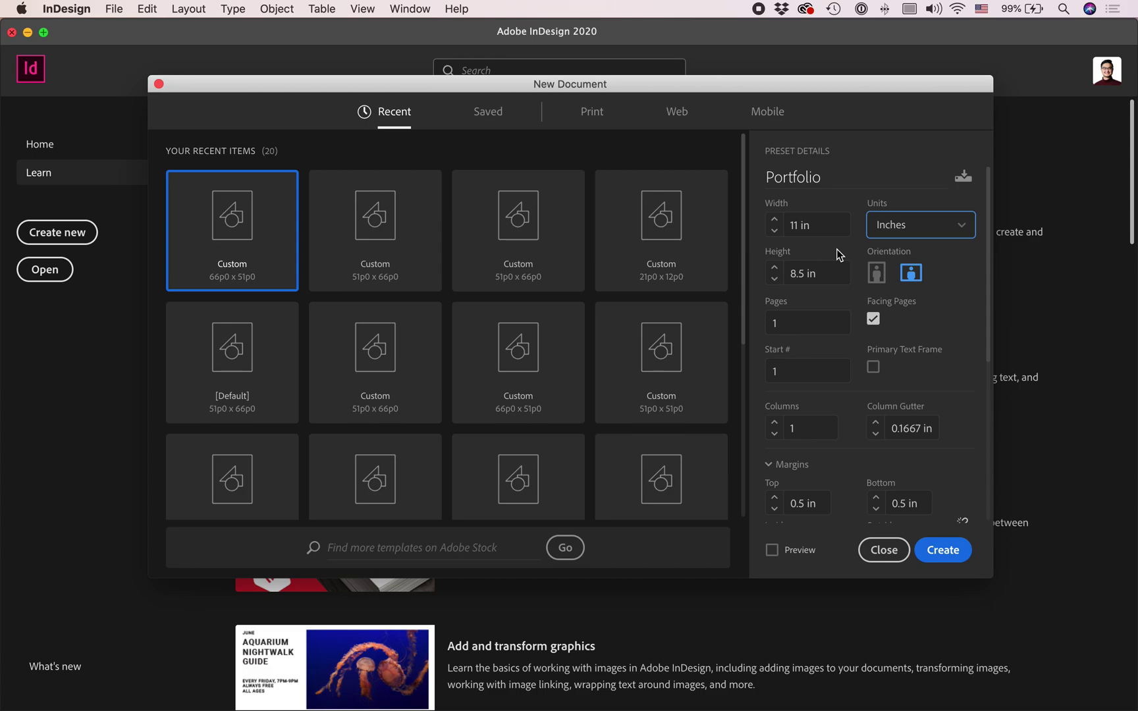
Set the new document's page size to 8.5 in wide and 11 in high.
click(835, 230)
text(8.5)
key(Tab)
text(11)
key(Tab)
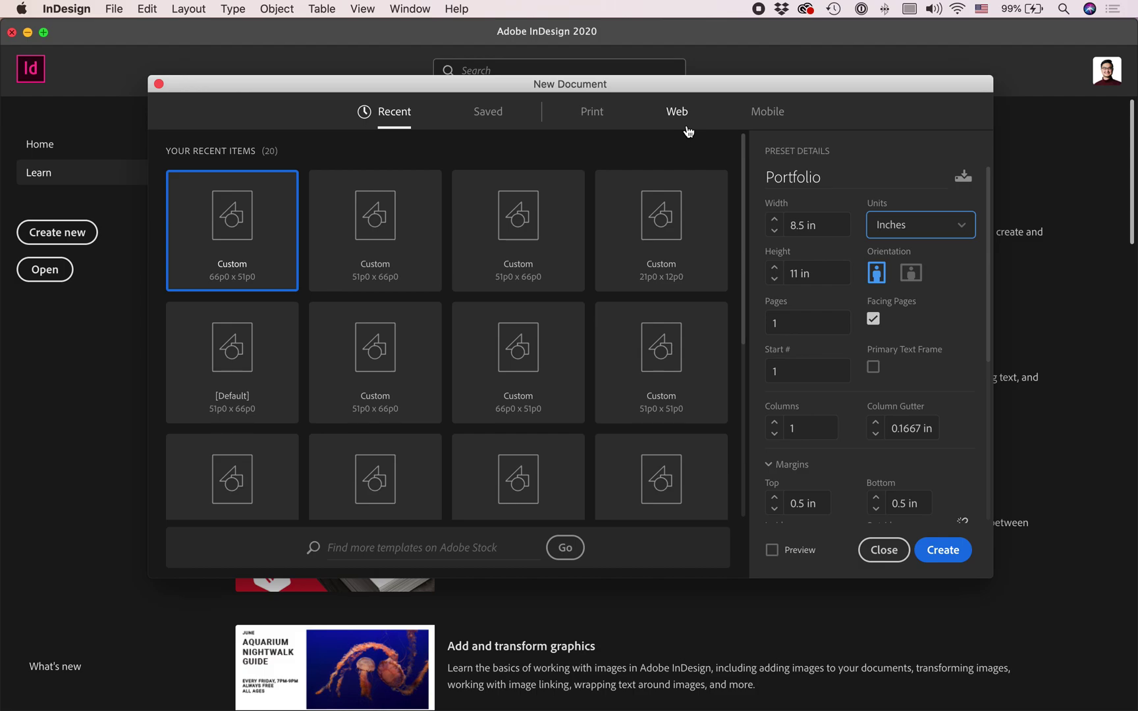
click(824, 226)
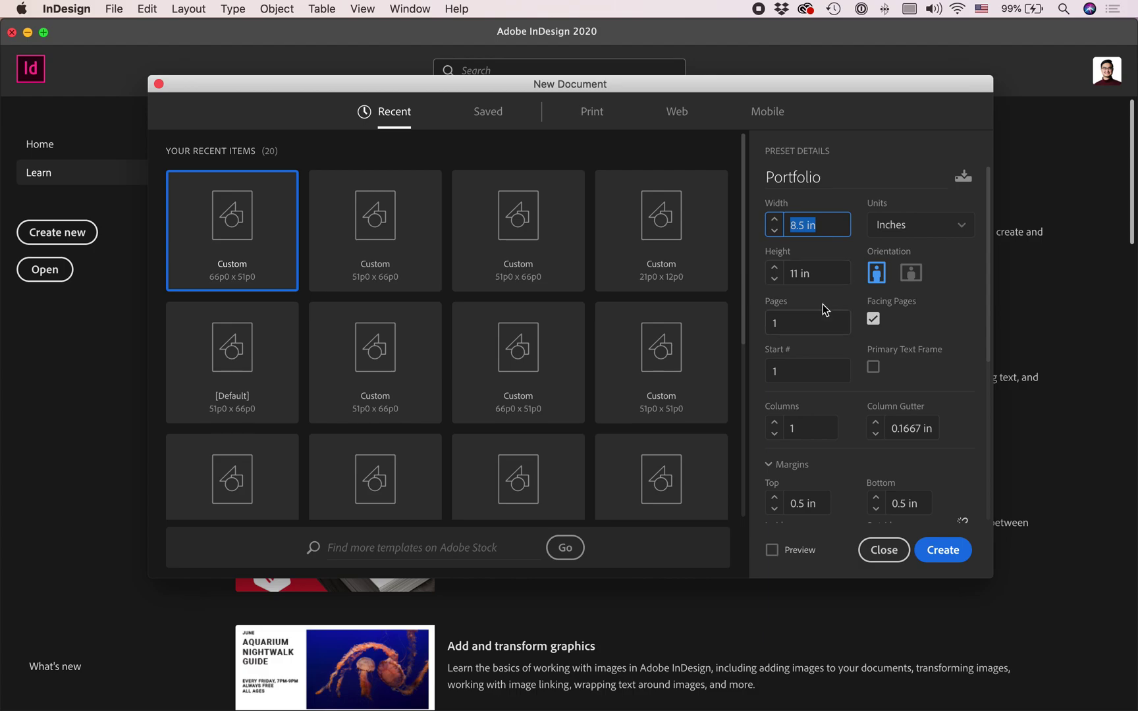
click(825, 284)
click(821, 327)
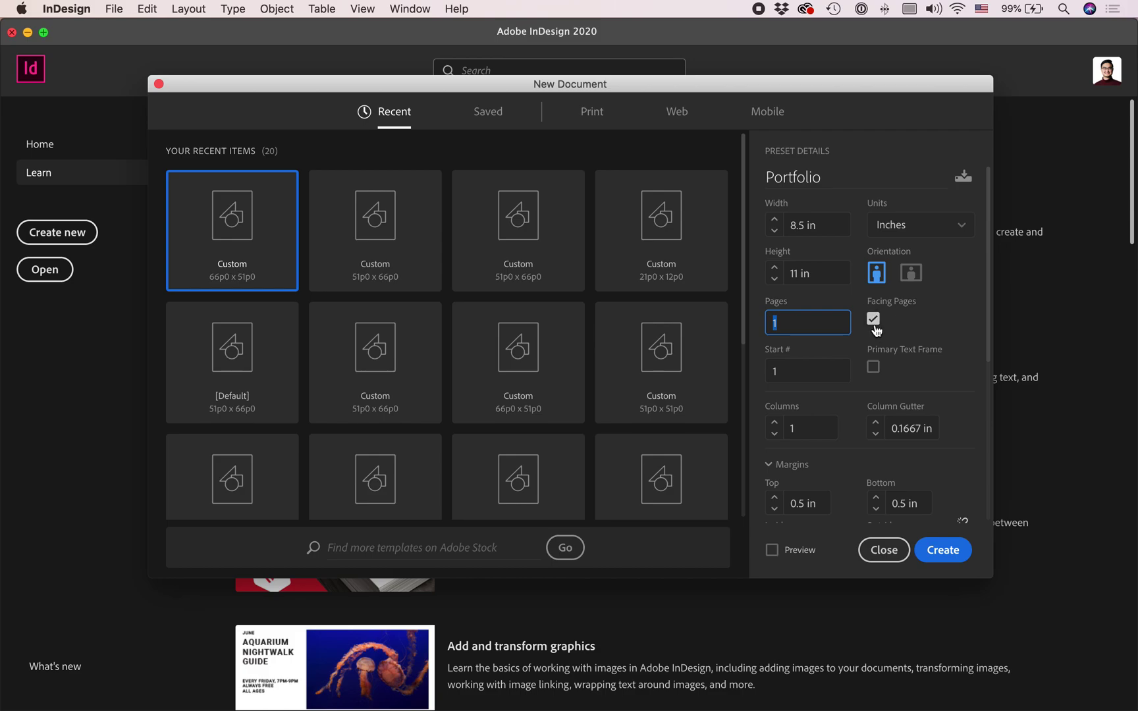
Set the page to 12 columns and turn on the preview of the new document.
scroll(843, 355, down, 1)
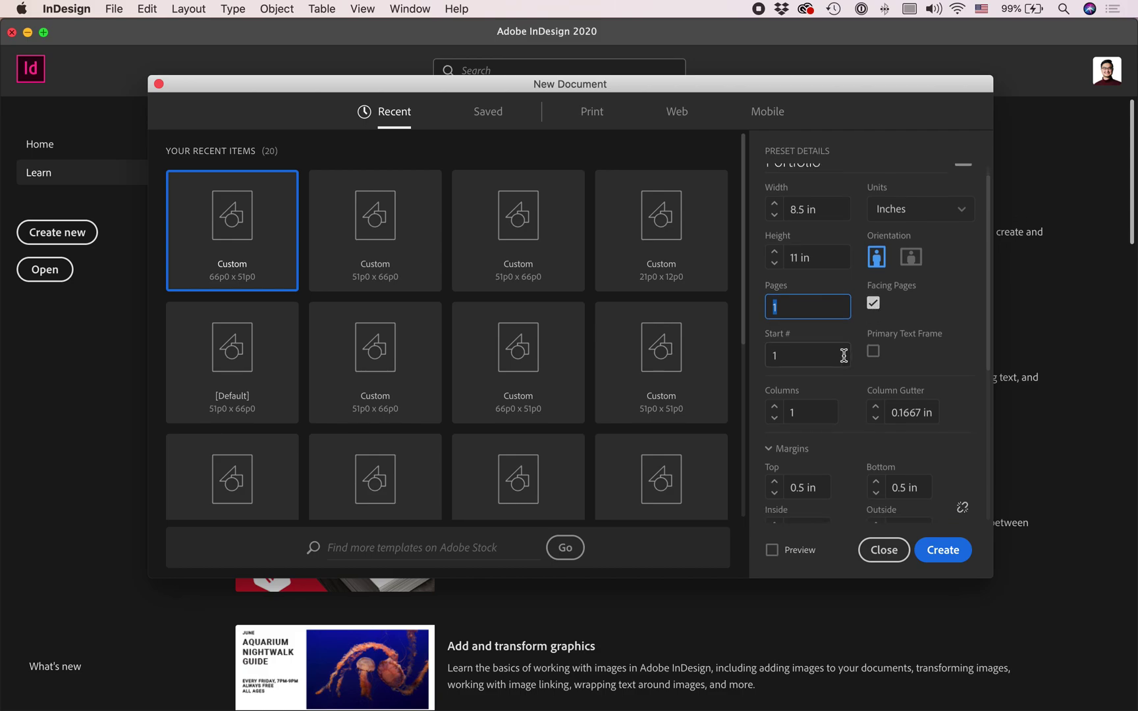
scroll(911, 375, down, 3)
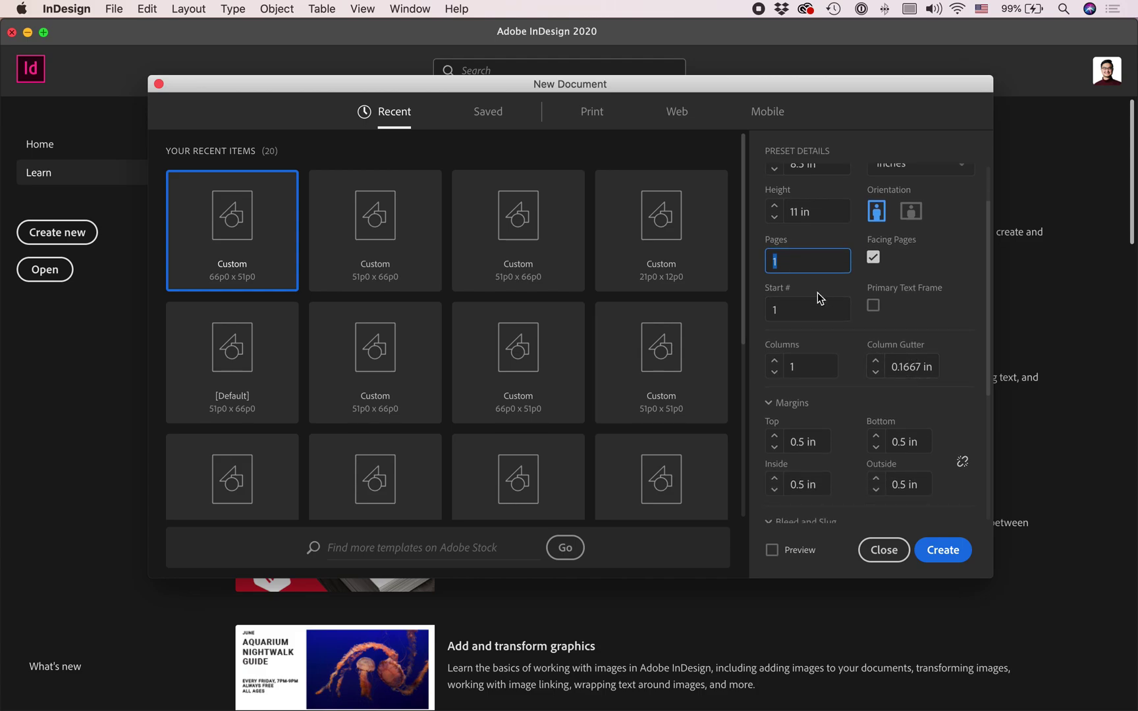
scroll(817, 293, down, 5)
click(787, 283)
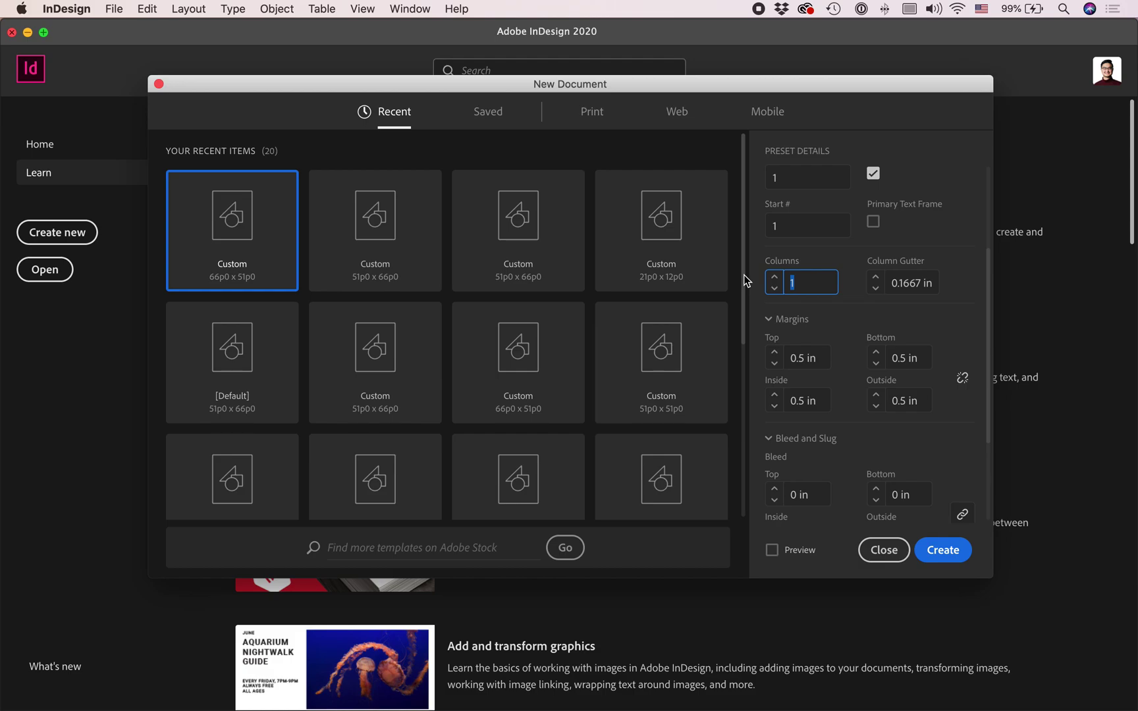
text(12)
key(Tab)
click(775, 552)
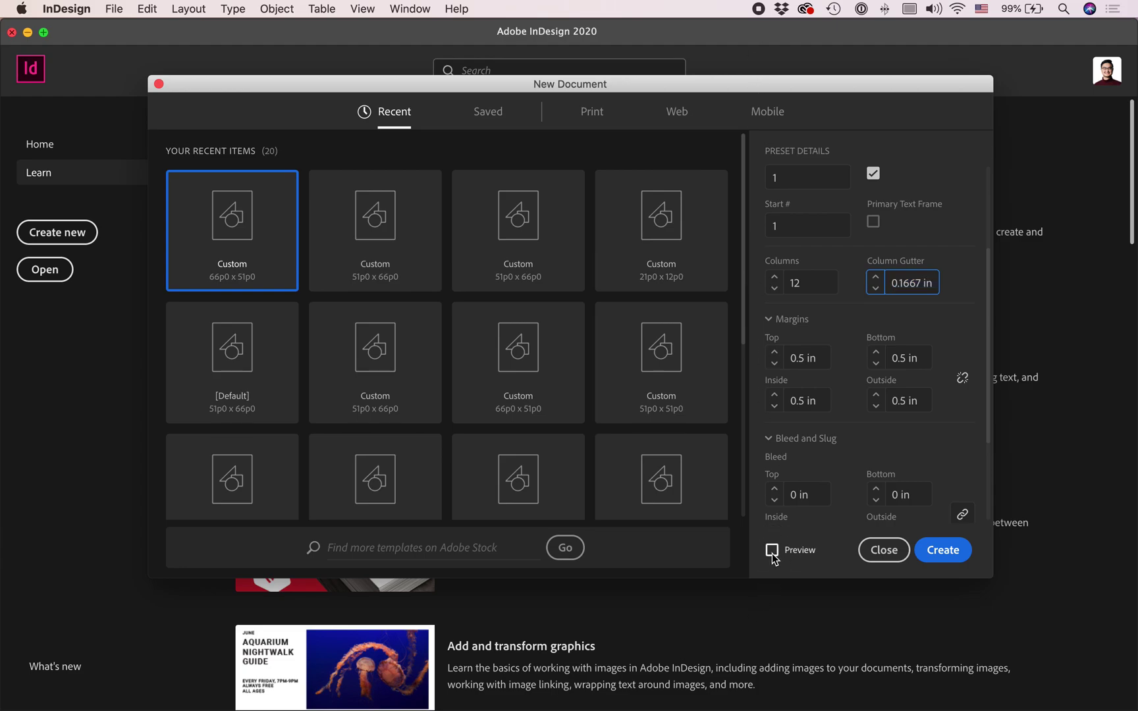
click(772, 551)
drag(838, 89, 656, 282)
Set the column gutter to 0.1 in.
click(724, 475)
text(0.)
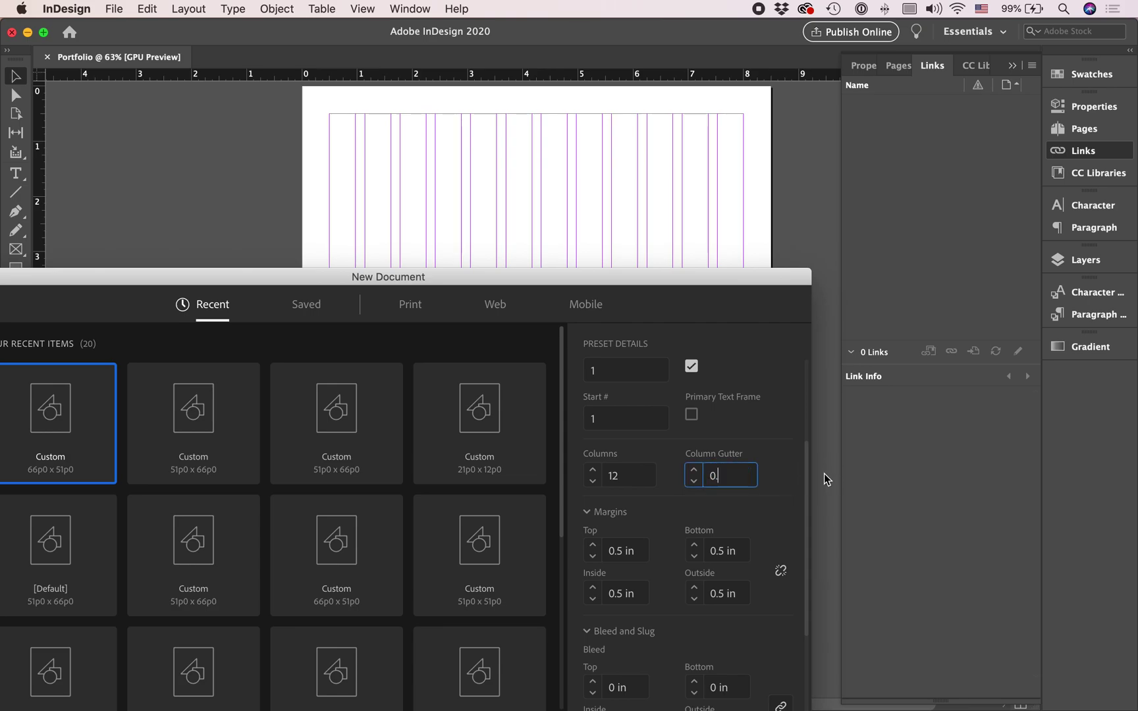
text(1)
key(Tab)
drag(599, 276, 754, 141)
Set the bleed to 0.125 in on all sides of the page.
scroll(767, 444, down, 2)
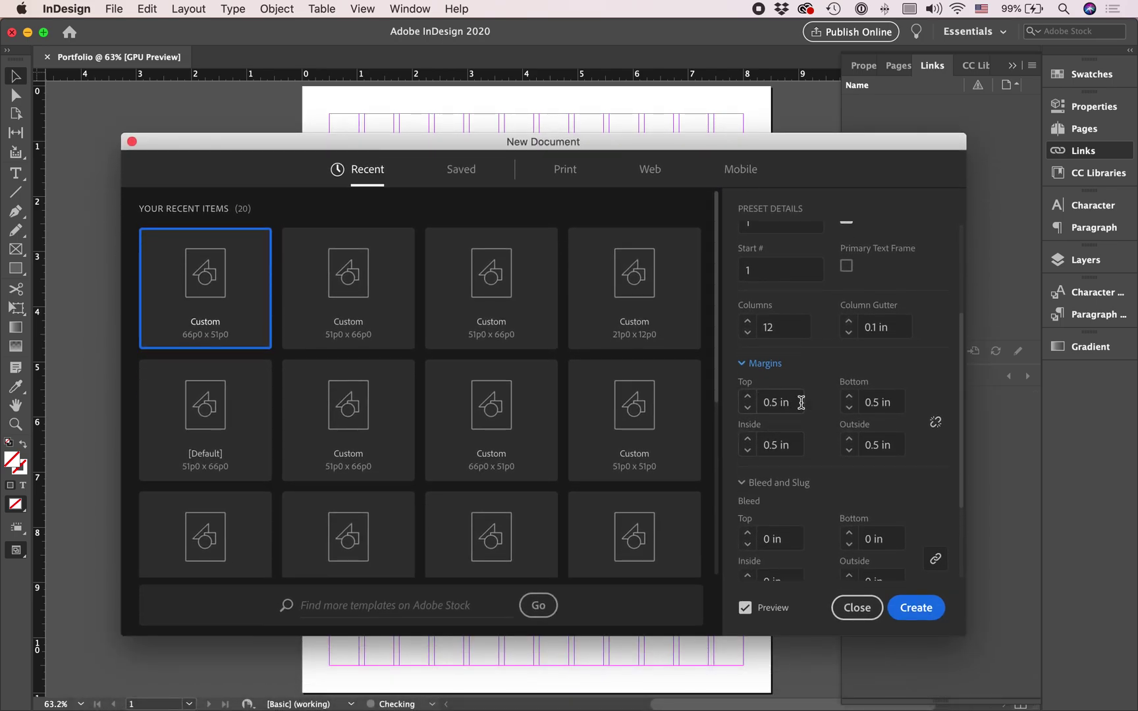
scroll(795, 422, down, 2)
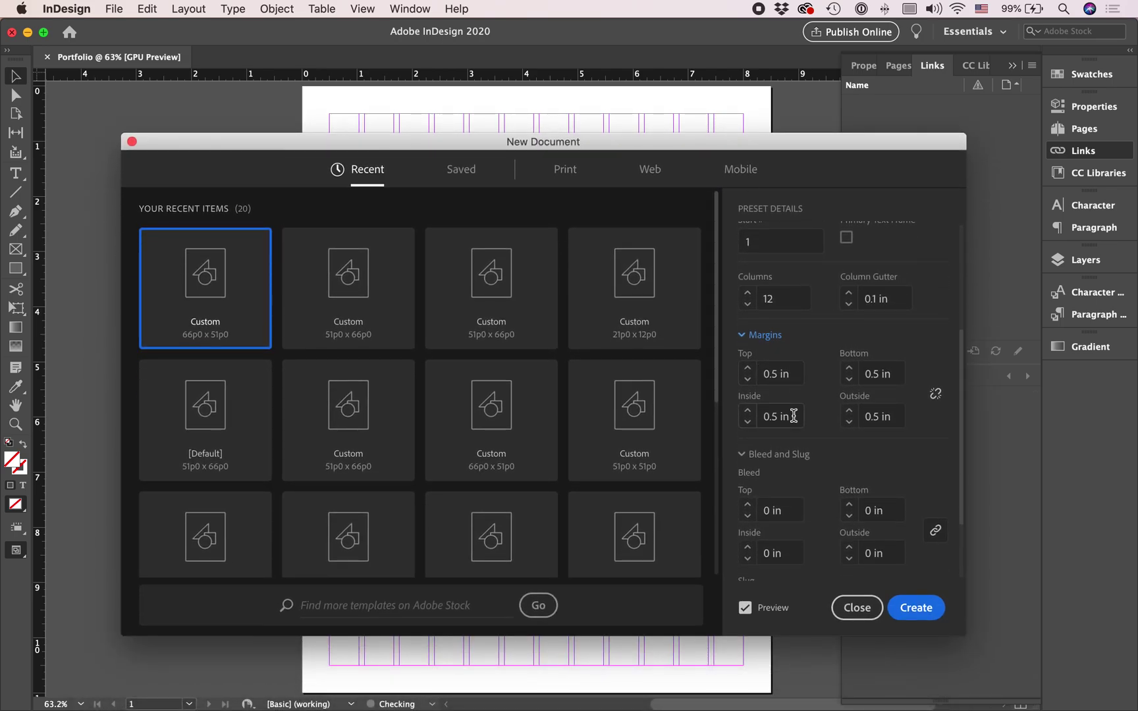
scroll(793, 418, down, 4)
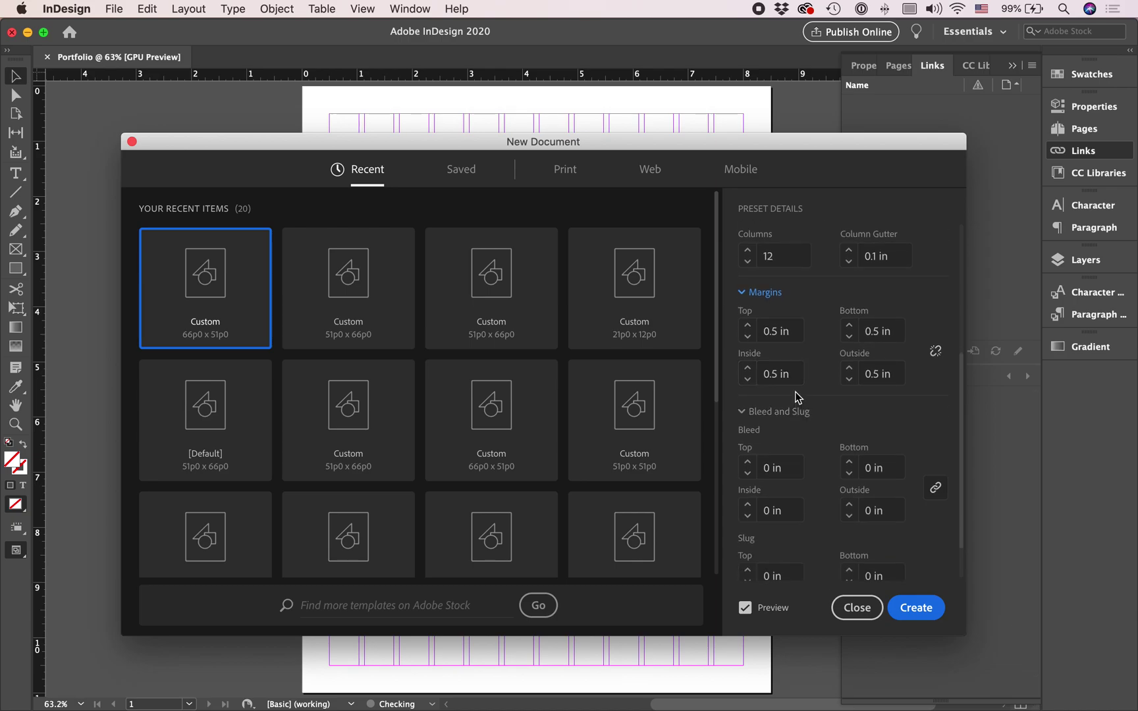
scroll(795, 453, down, 2)
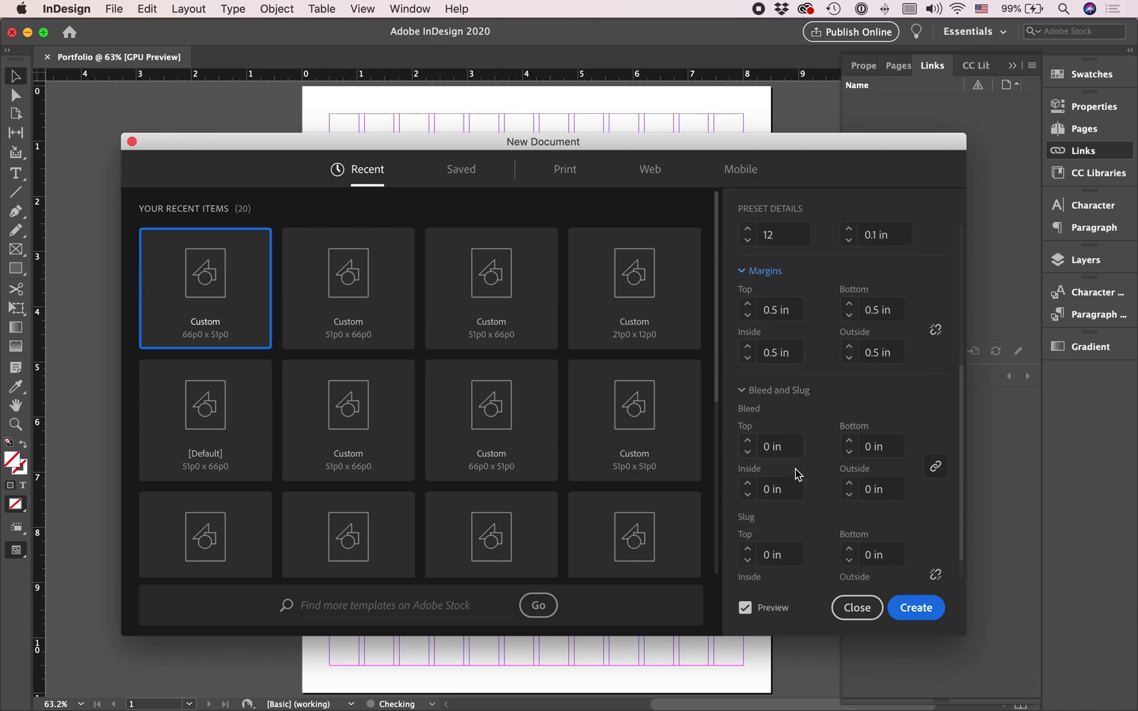
scroll(796, 454, down, 3)
click(783, 416)
text(0.125)
key(Tab)
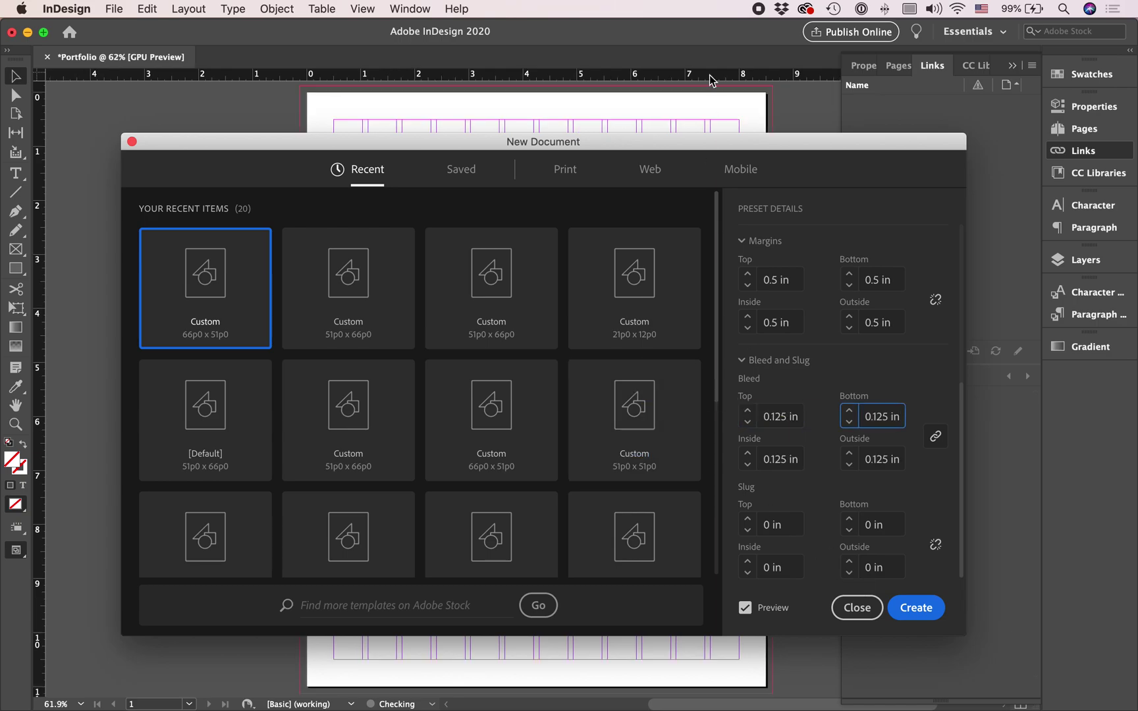
drag(701, 151, 651, 125)
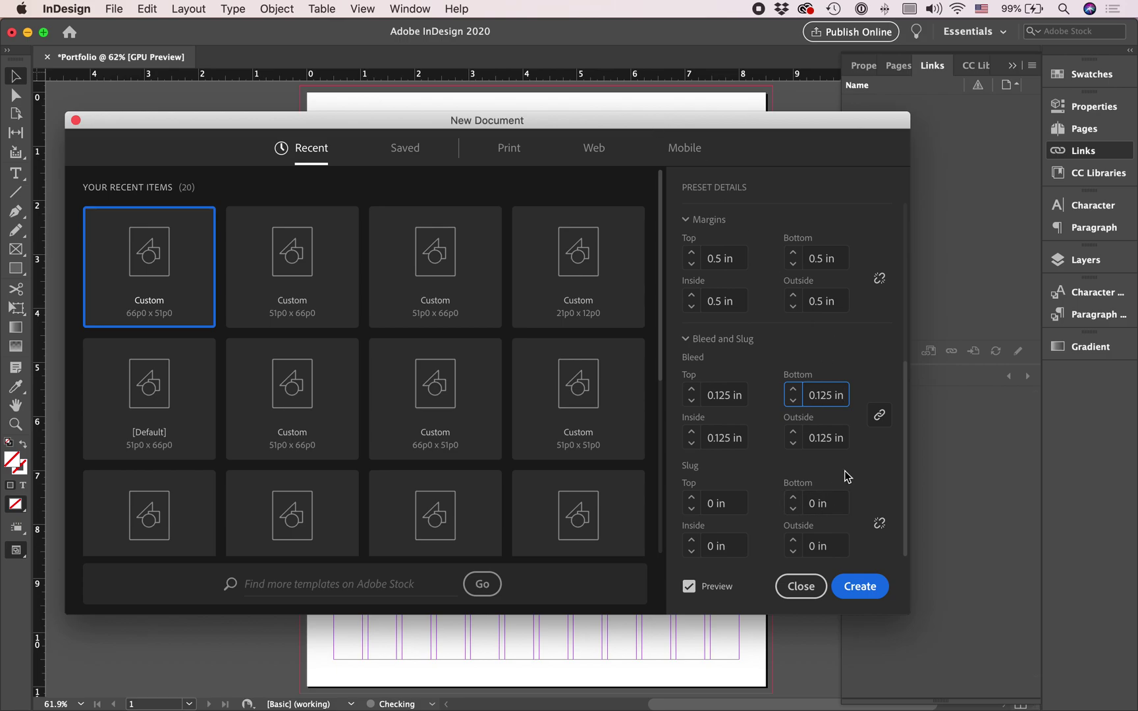
Review the column and margin settings and create the document.
scroll(784, 395, up, 5)
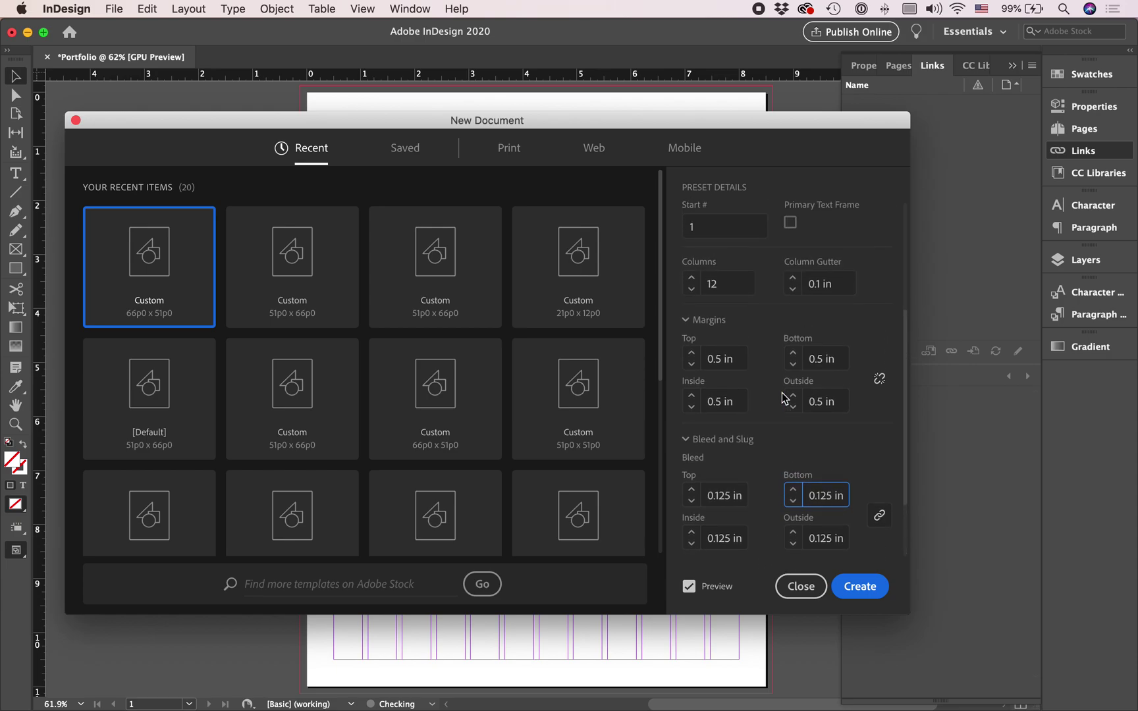
drag(760, 119, 799, 117)
click(897, 582)
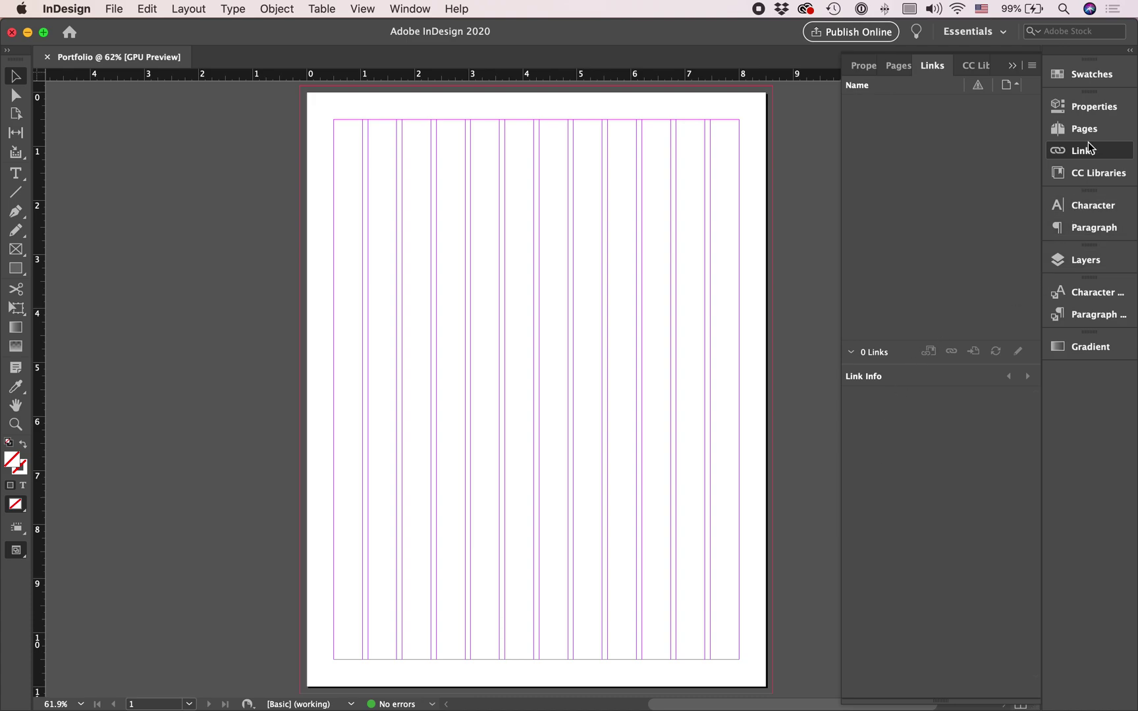
Show the document's properties and compare the page in Normal and Preview screen modes.
click(1080, 106)
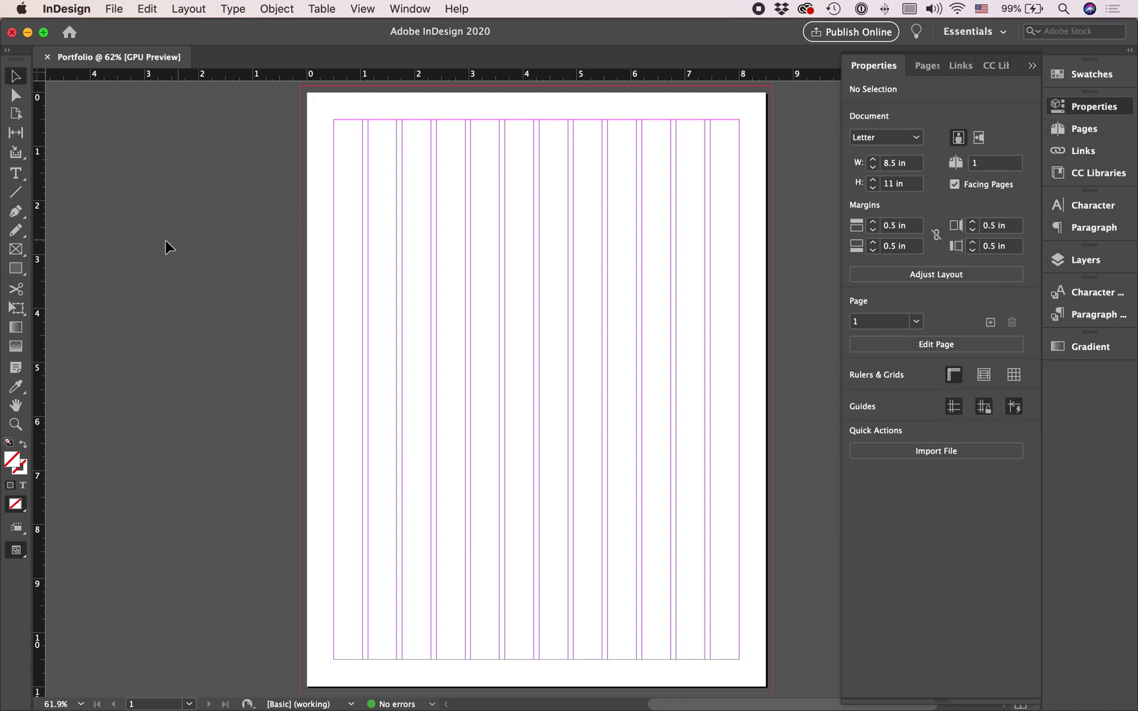
scroll(533, 170, down, 1)
scroll(533, 171, up, 2)
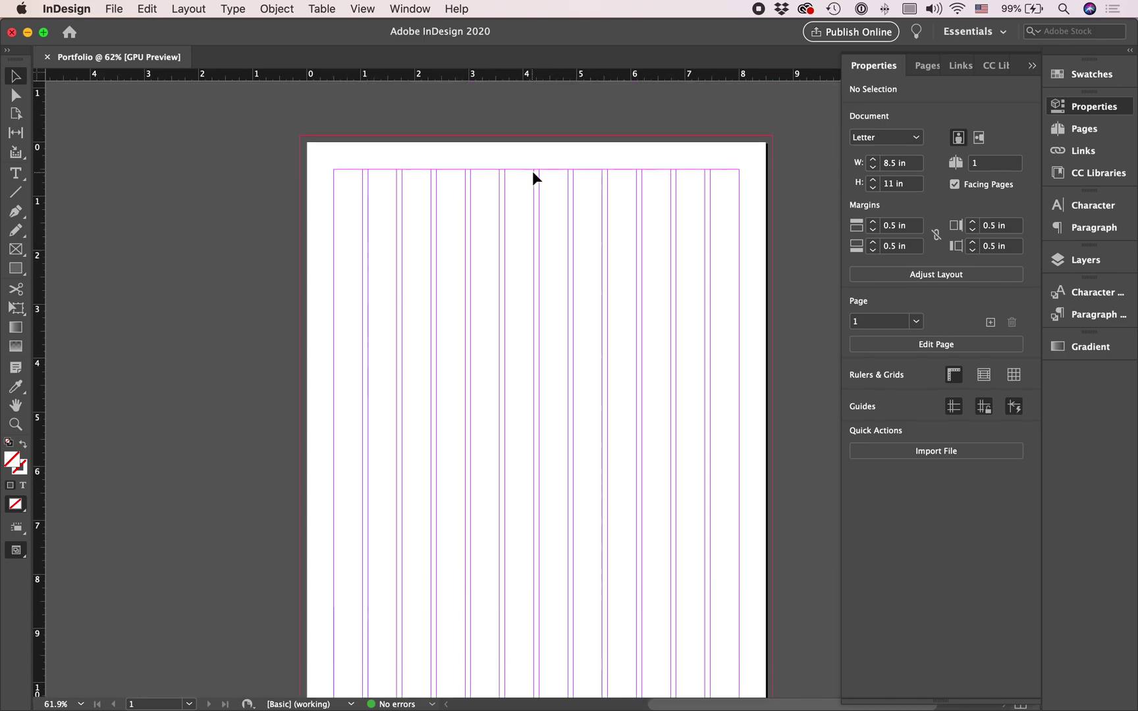
scroll(533, 170, down, 1)
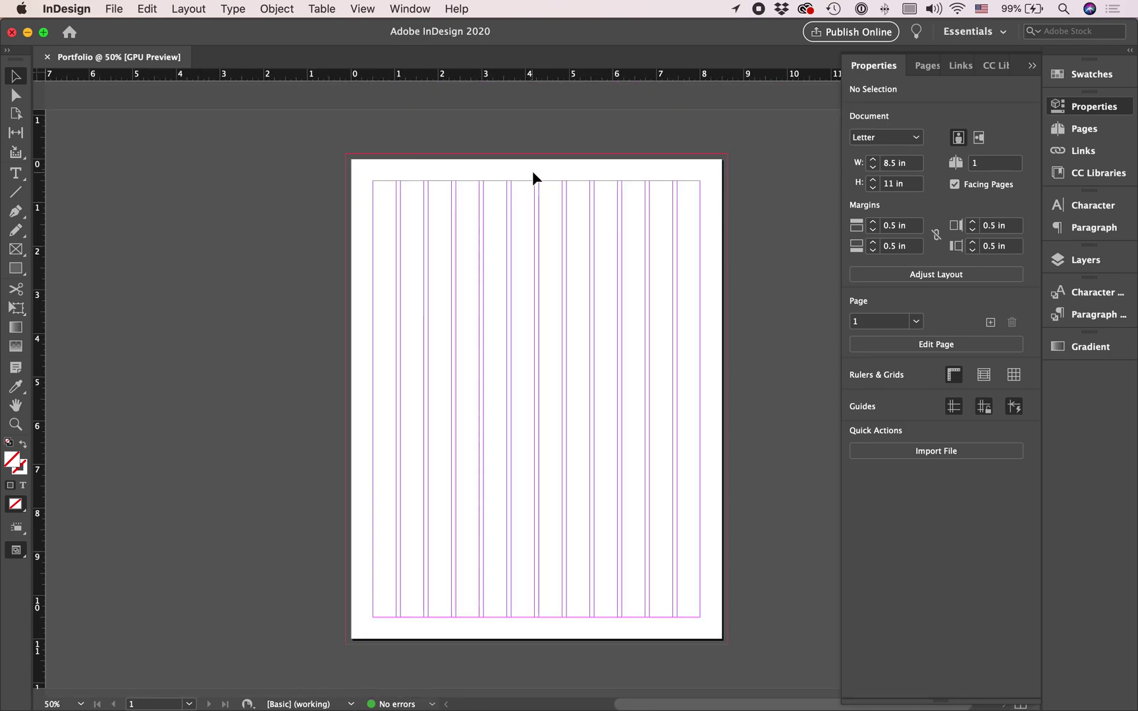
key(w)
key(w)
key(w)
key(w)
key(w)
key(w)
key(w)
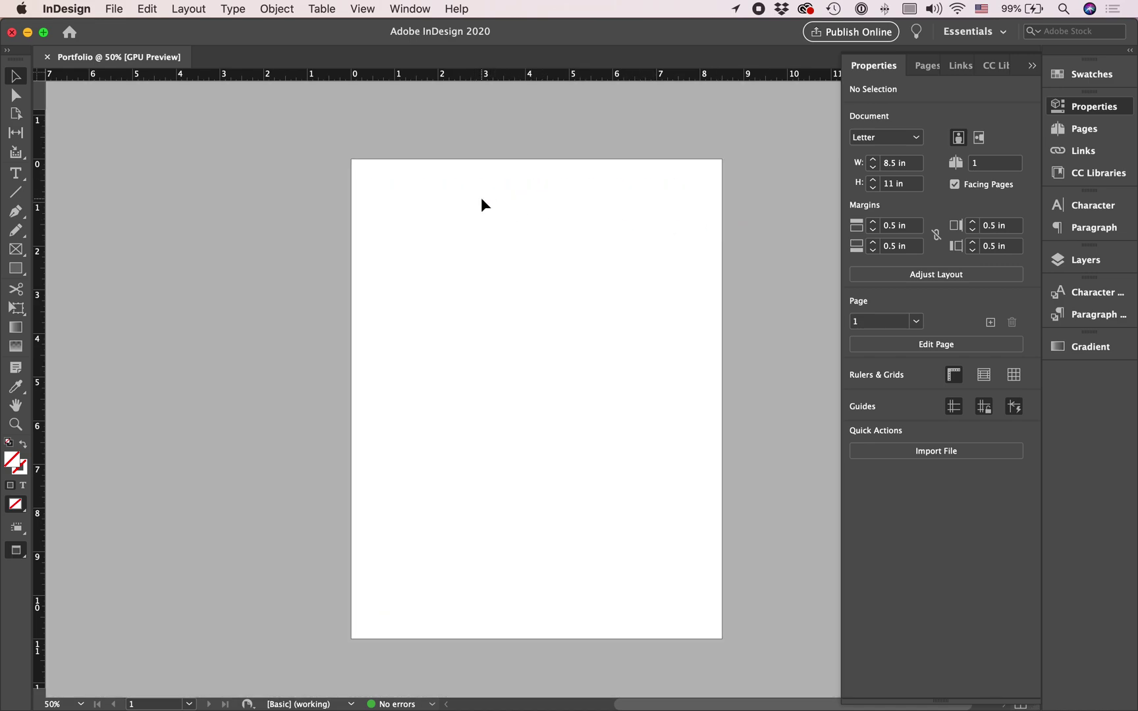
Return to Normal screen mode and draw a text frame about 2.4 in wide and 1.6 in high, spanning columns two to five.
scroll(483, 203, up, 3)
key(w)
key(t)
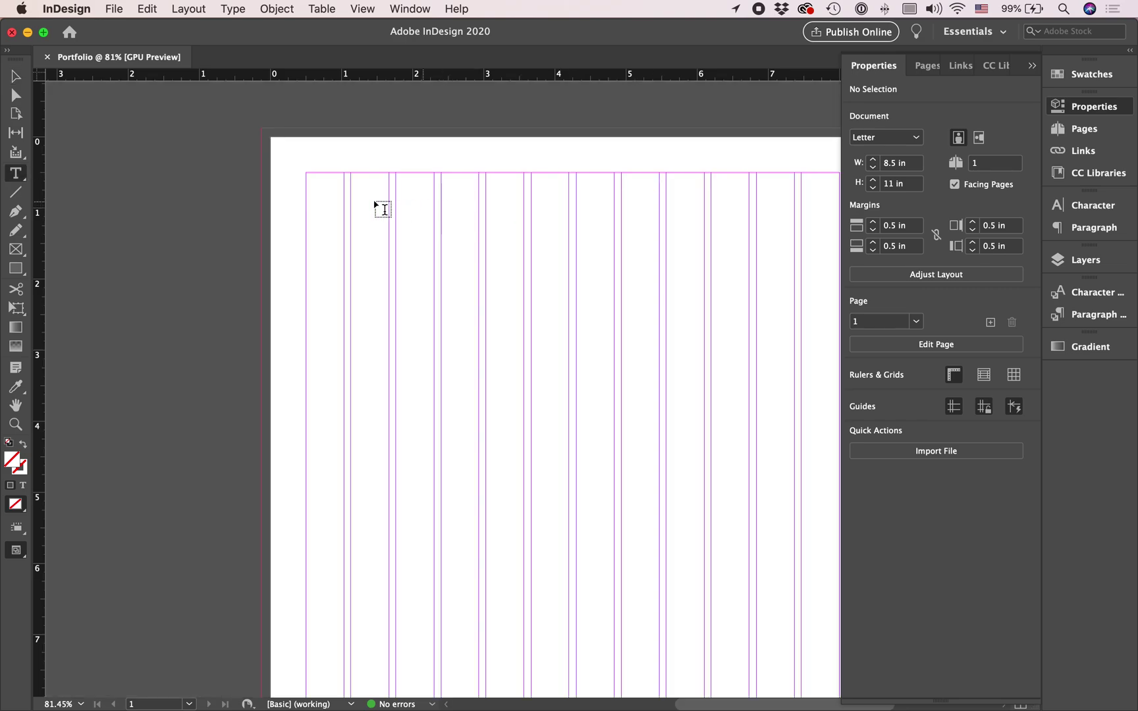
drag(352, 248, 524, 361)
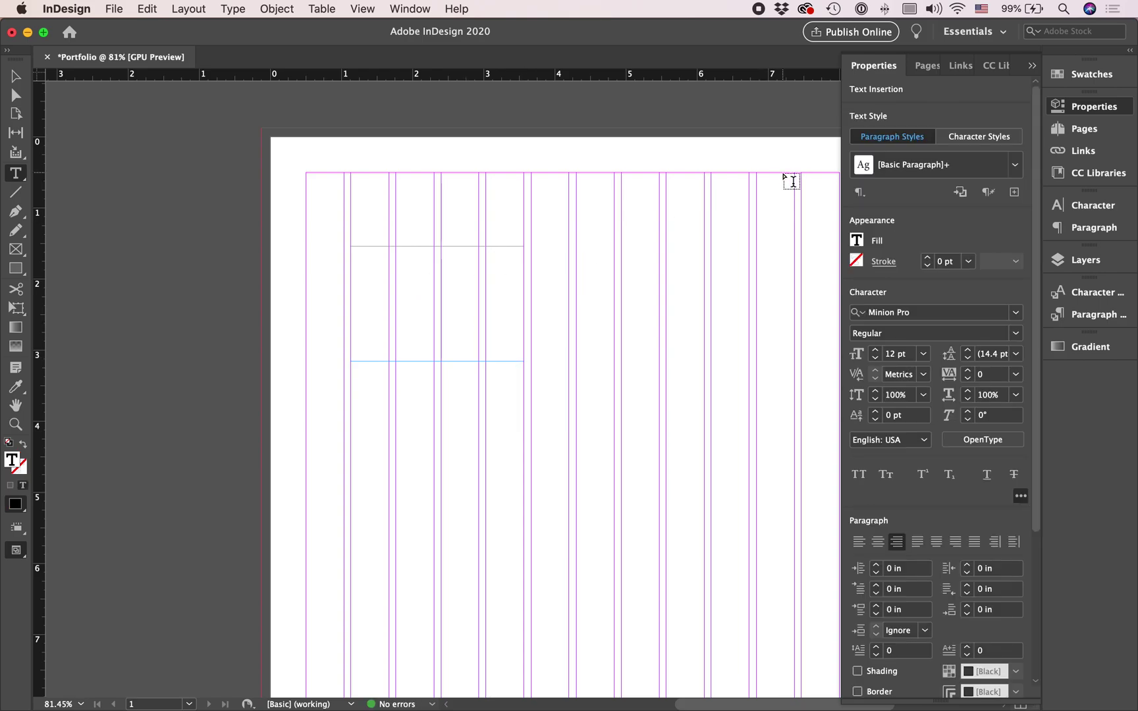
Align the text in the new frame to the left.
click(1103, 133)
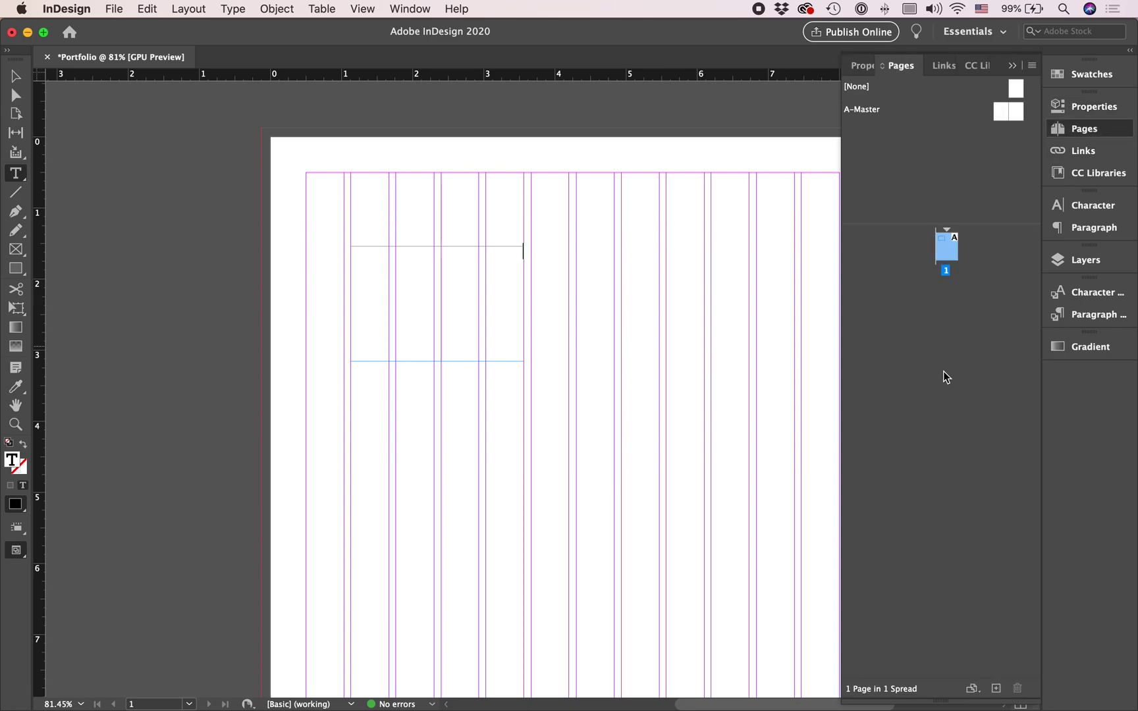
click(1090, 107)
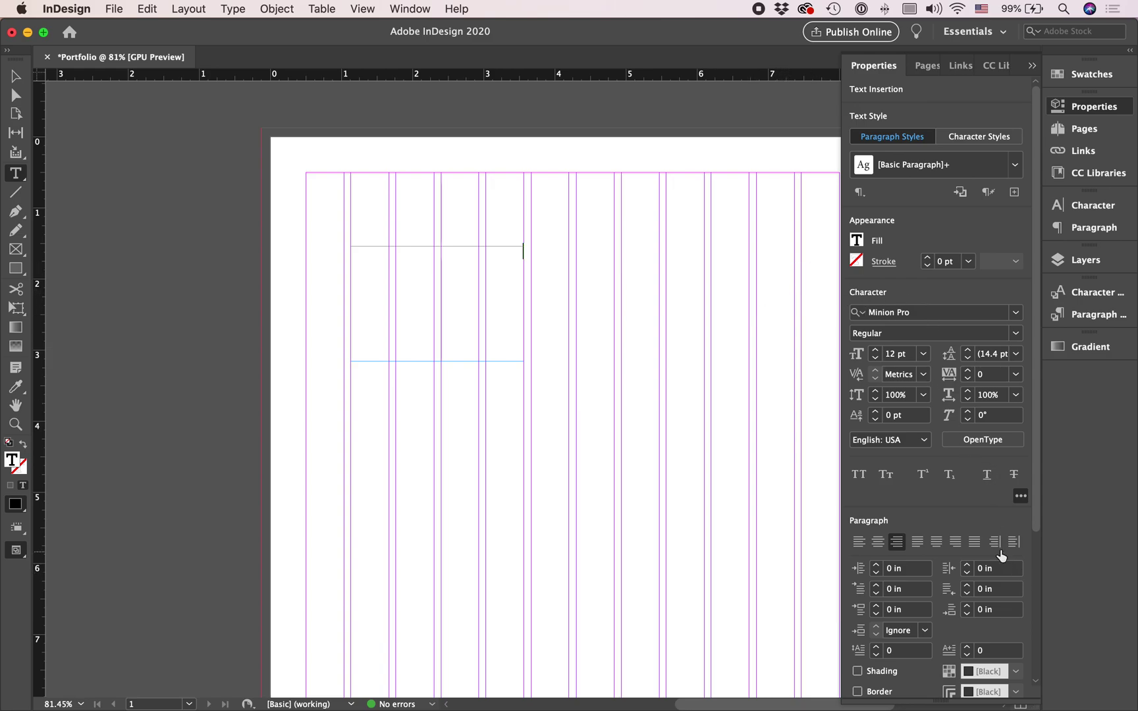
scroll(1001, 553, down, 2)
scroll(987, 457, up, 2)
click(856, 547)
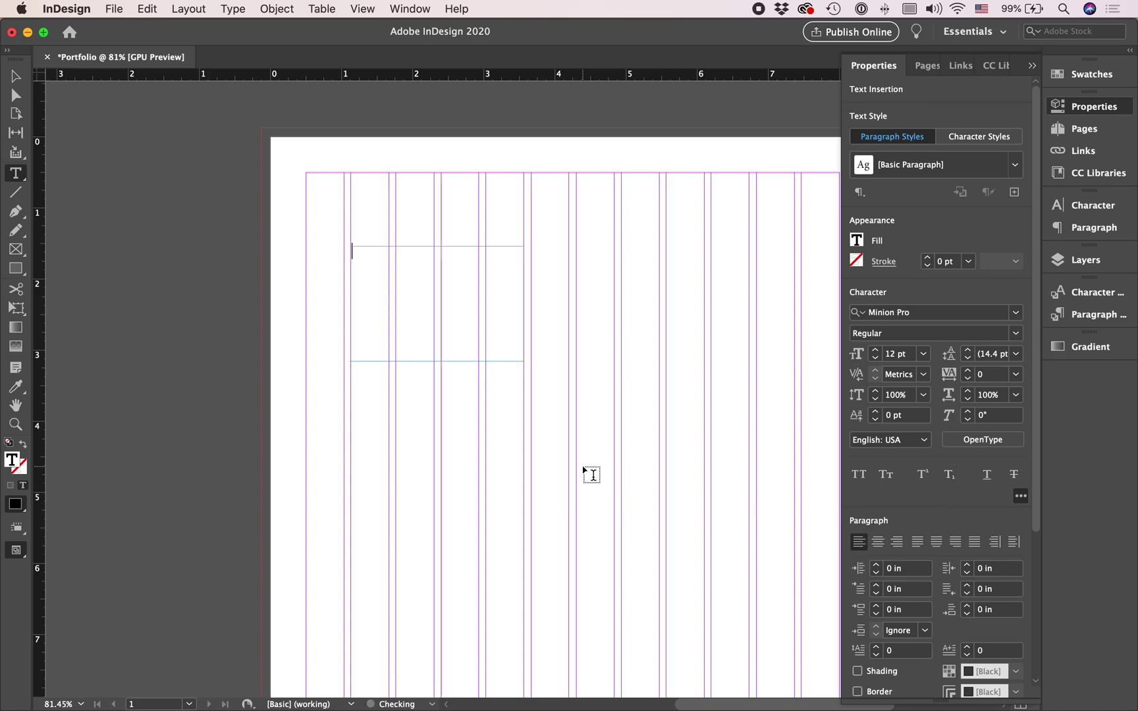
Fill the text frame with placeholder text.
click(147, 9)
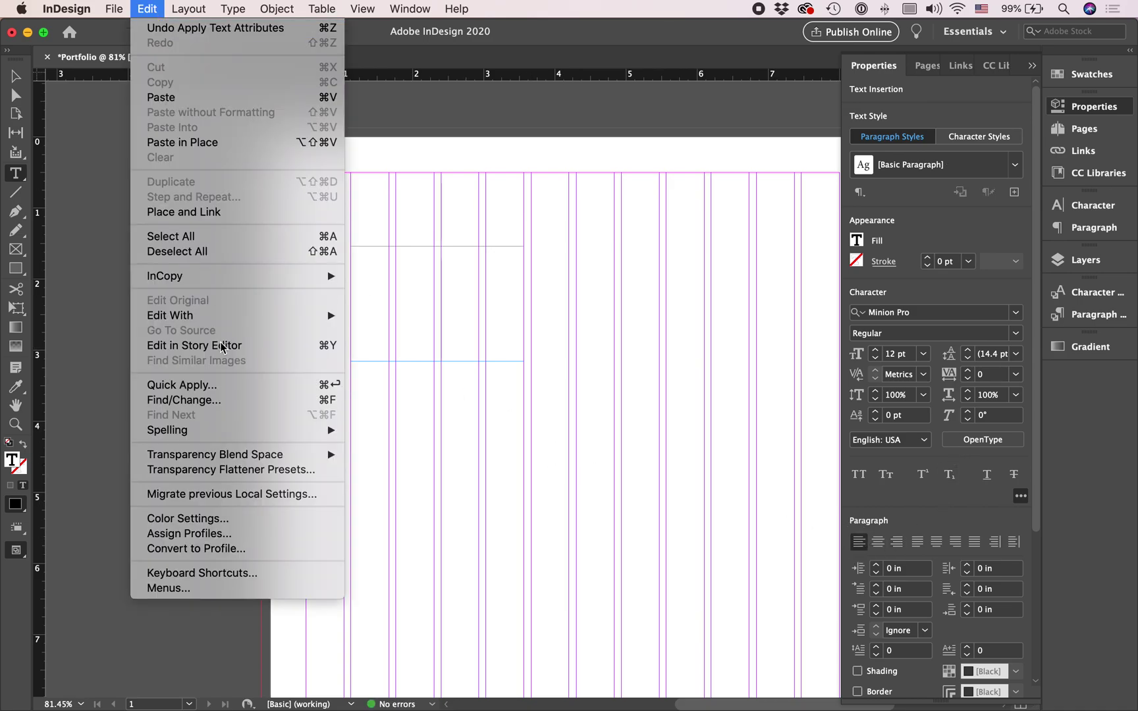
mouse_move(233, 9)
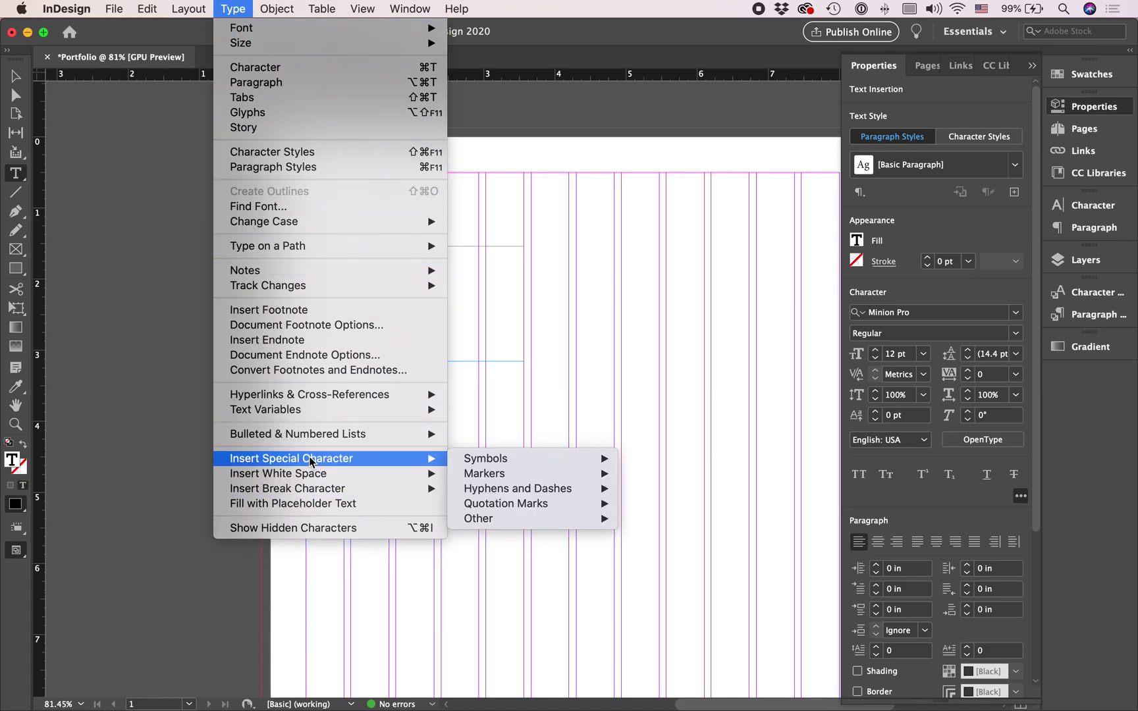
click(311, 505)
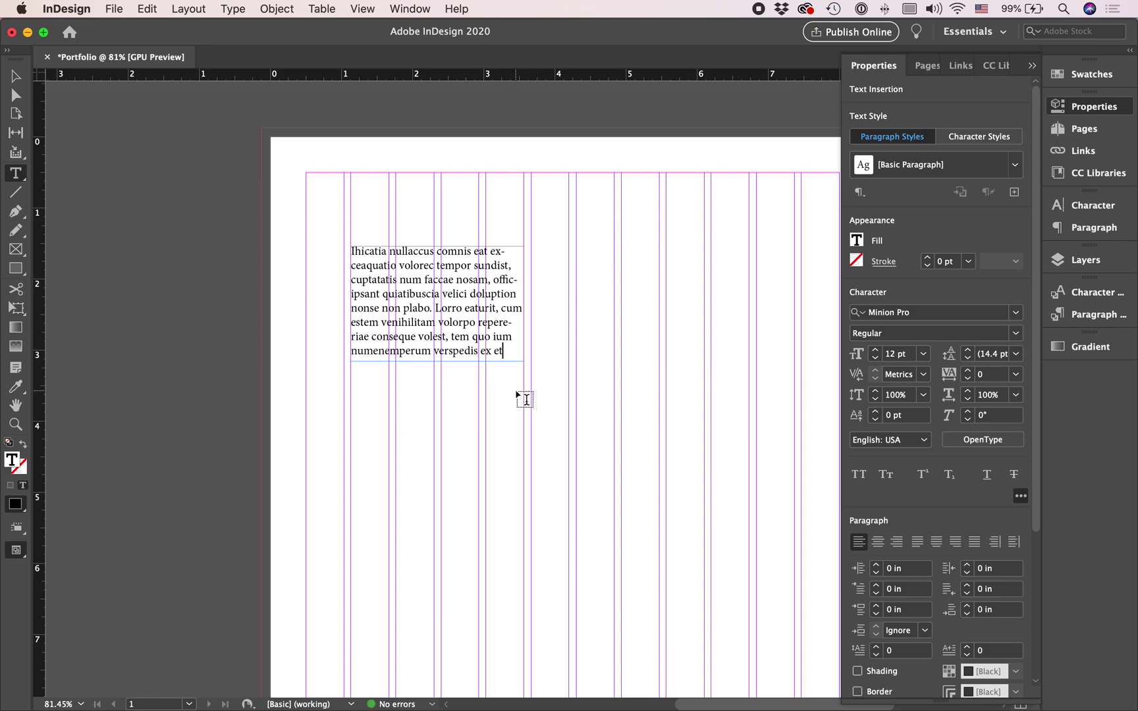
Leave text editing, deselect the frame and view the page in Preview screen mode without guides.
key(Escape)
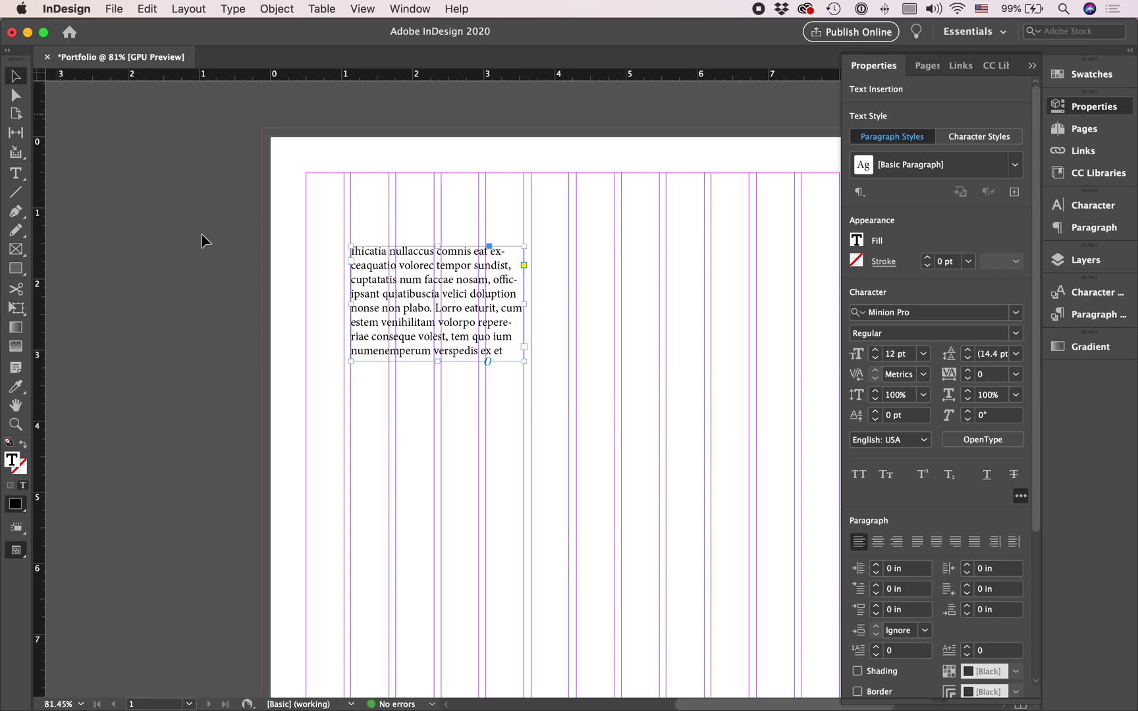
key(w)
click(285, 297)
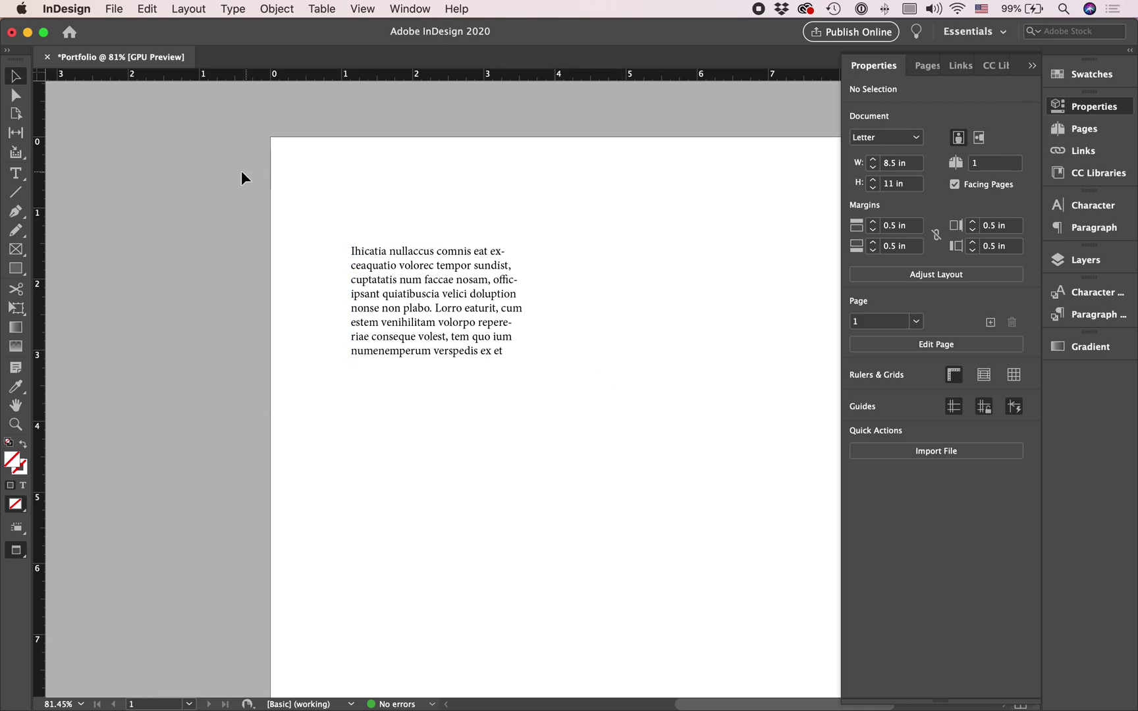
Lengthen the placeholder text frame to about 3.4 in high, keeping its width, and deselect it.
drag(437, 354, 440, 409)
key(super+z)
drag(440, 362, 482, 487)
click(603, 474)
Select all the placeholder text in the frame and set its font to Sohne Buch.
double_click(507, 376)
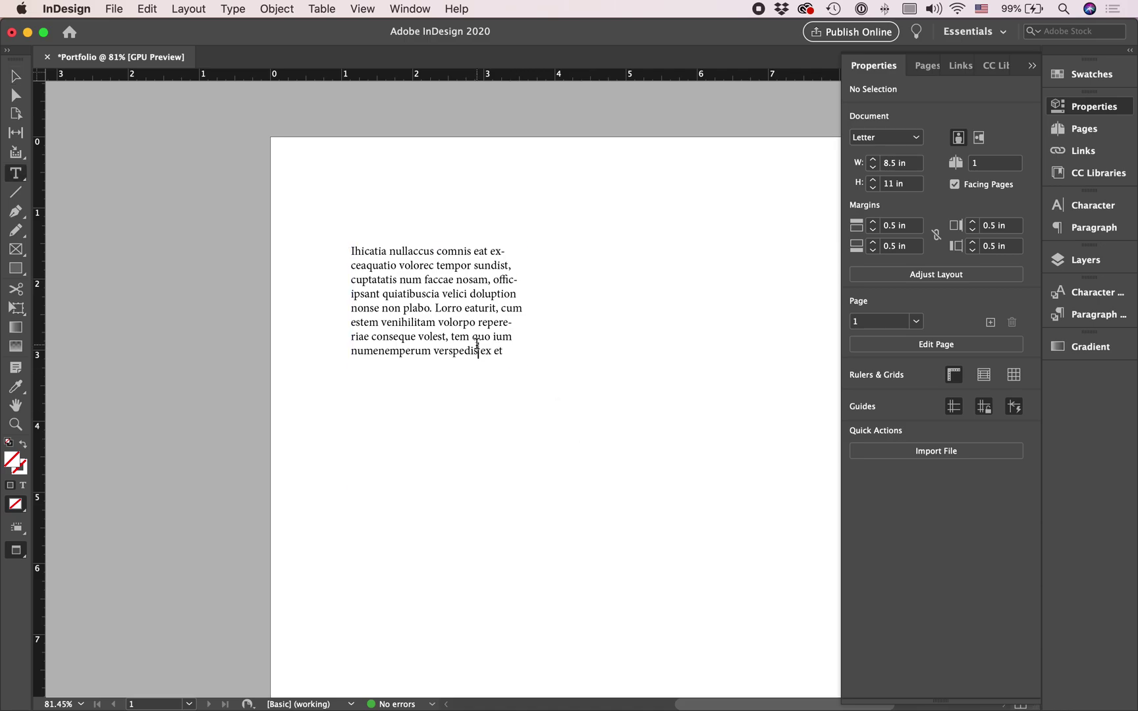
key(super+a)
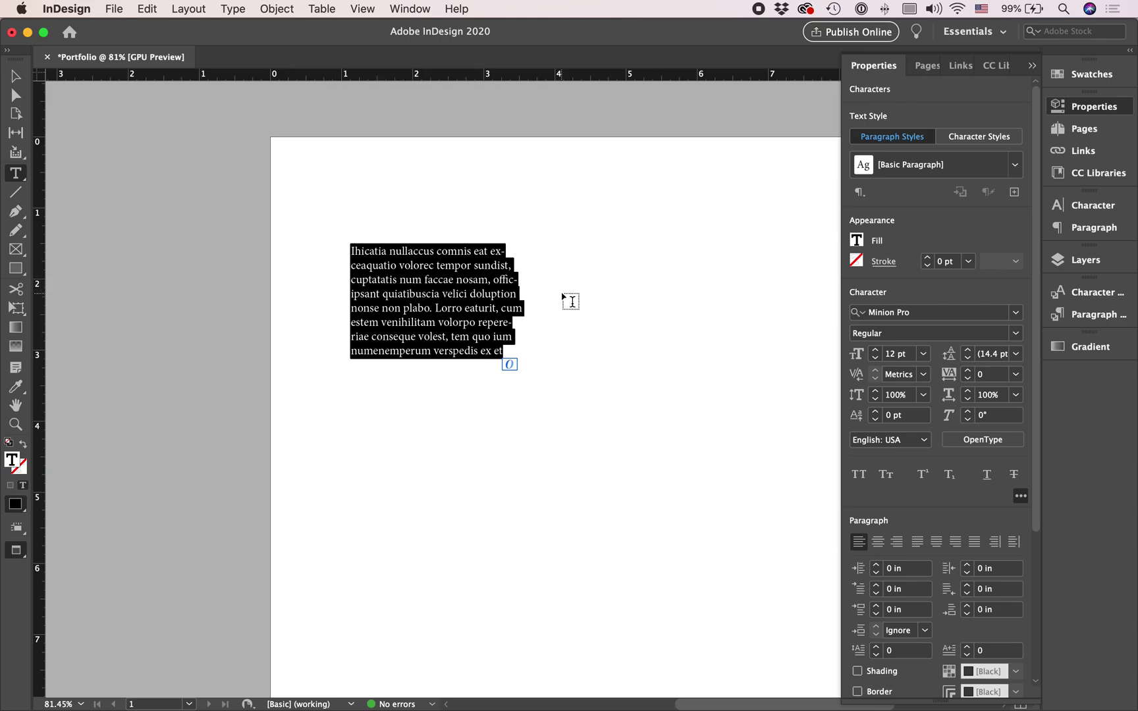
click(1017, 313)
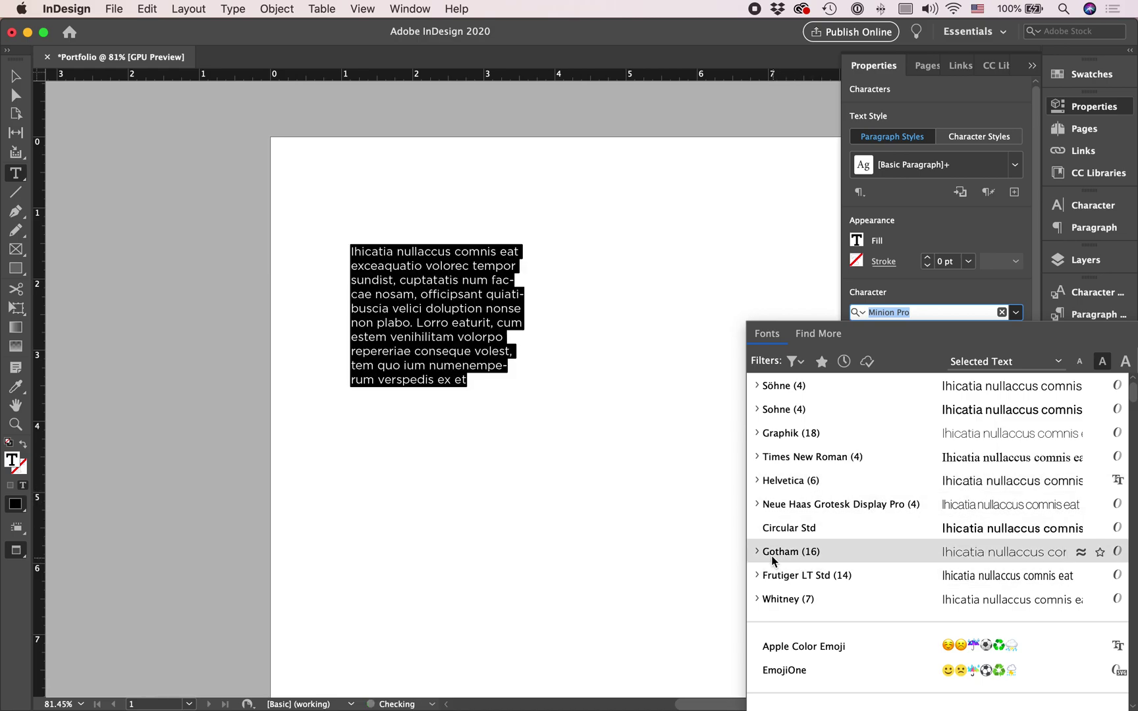
click(754, 409)
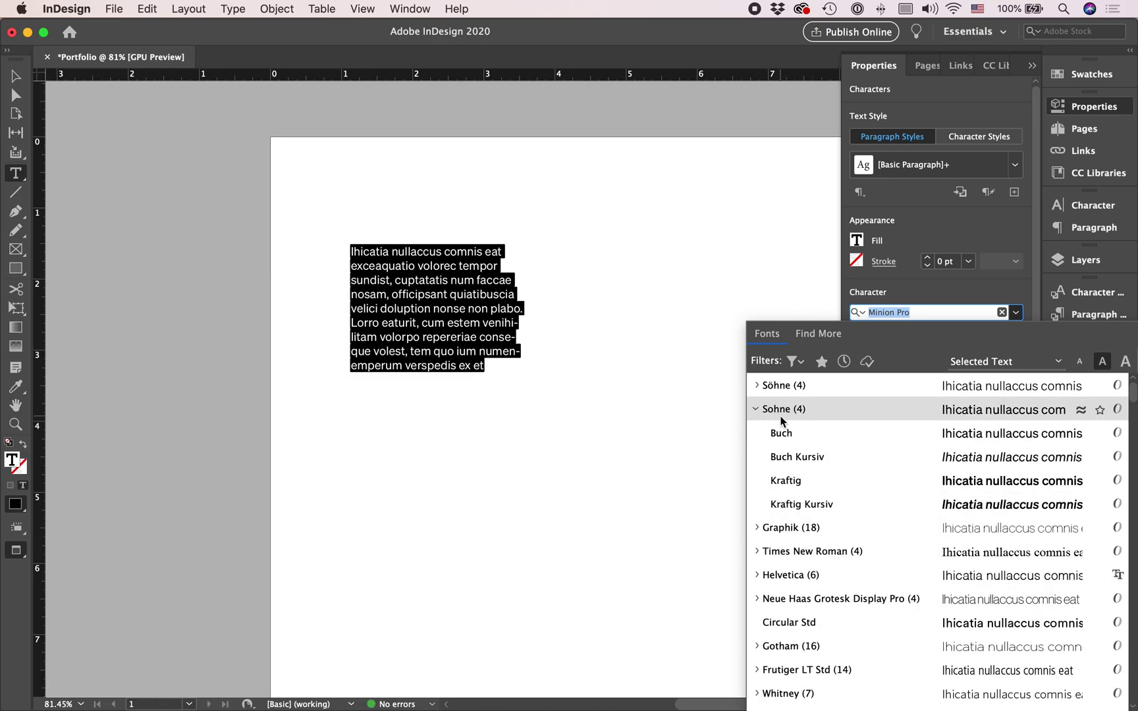
click(806, 432)
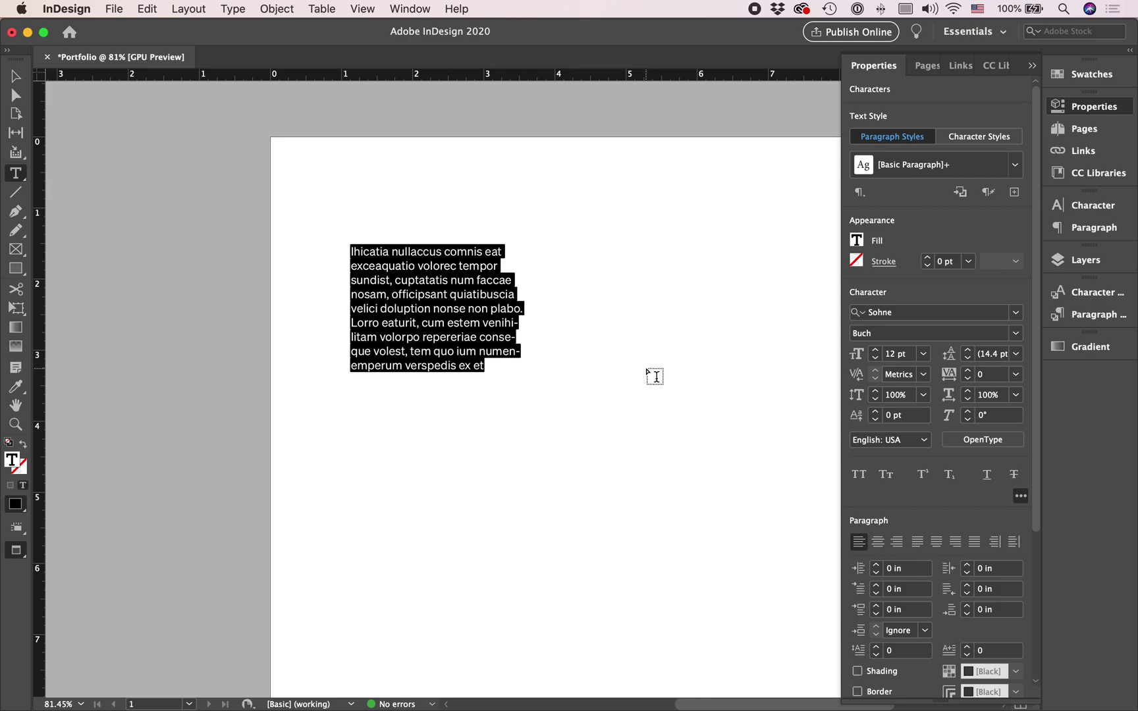
Try the Kraftig, Kraftig Kursiv and Buch Kursiv styles on the selected text and return it to Buch.
click(1015, 312)
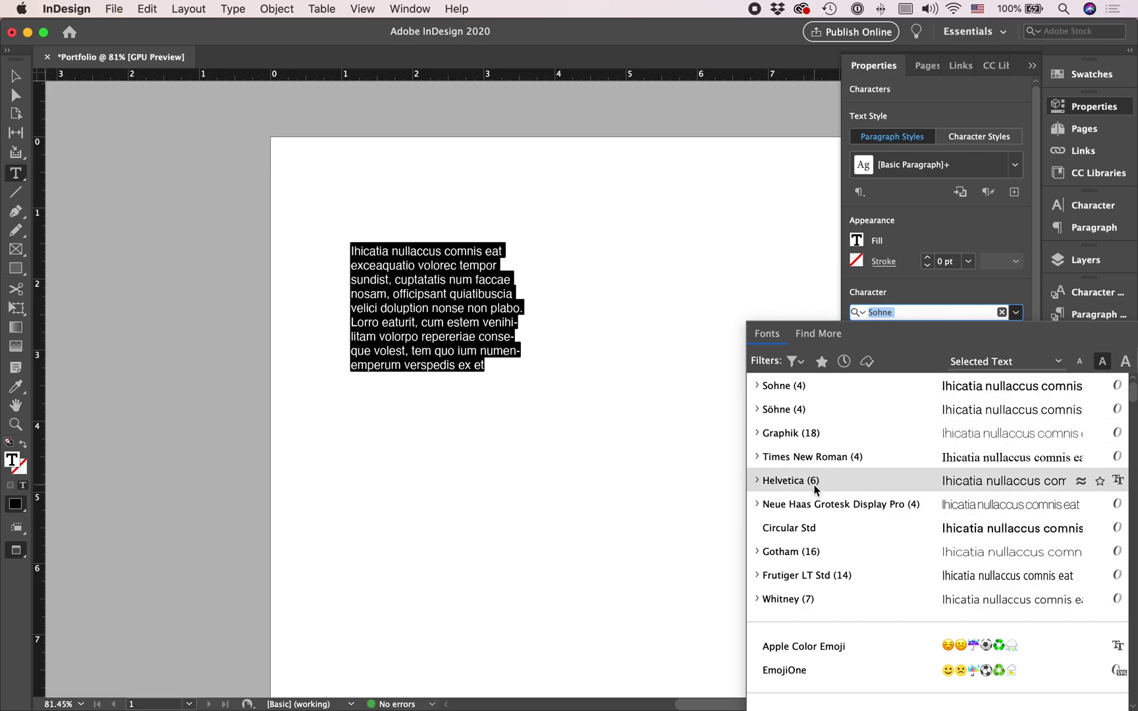
click(1018, 314)
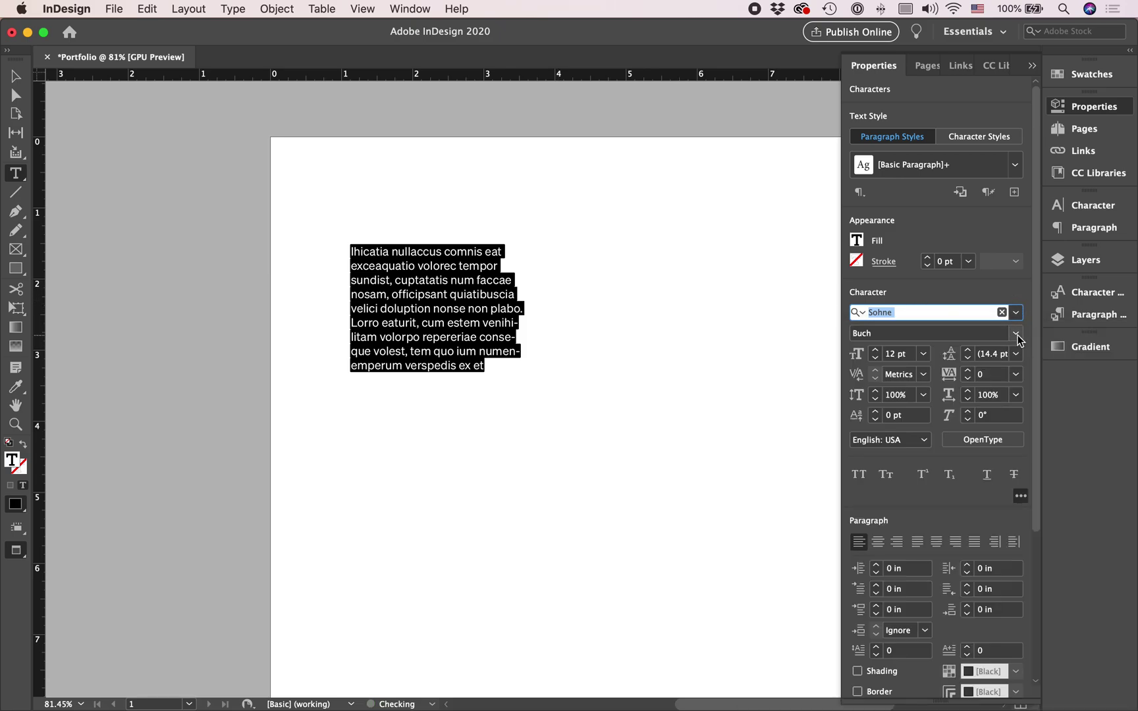
click(1017, 334)
click(1018, 334)
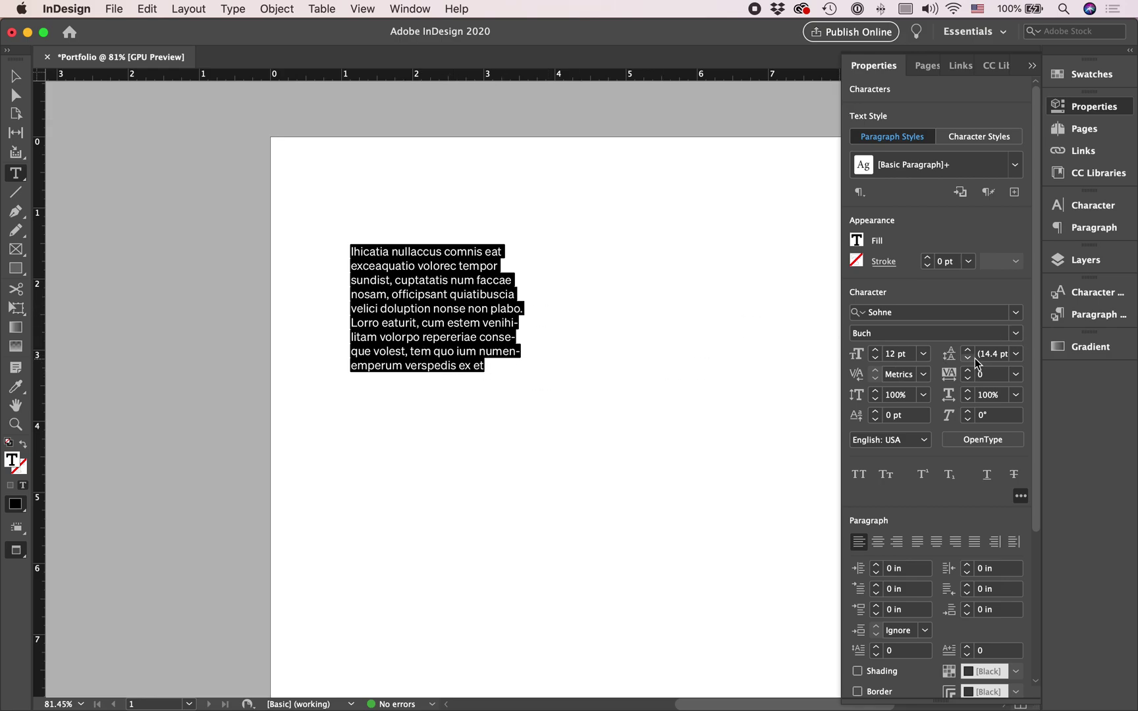
click(1018, 334)
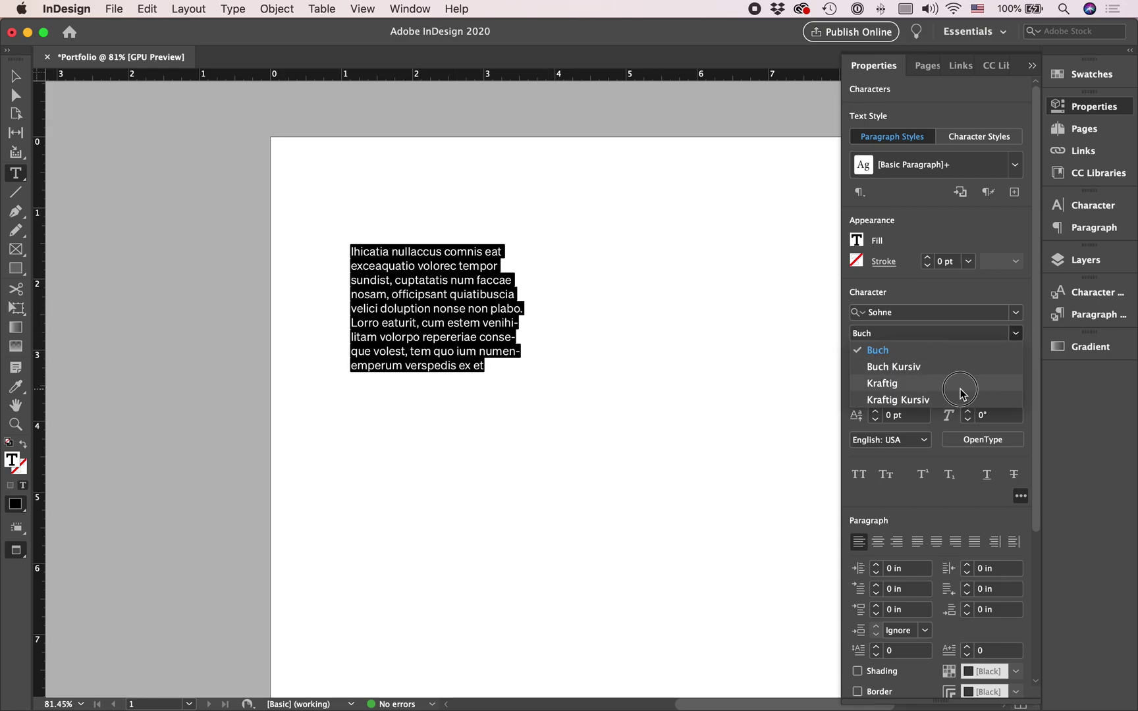
click(960, 388)
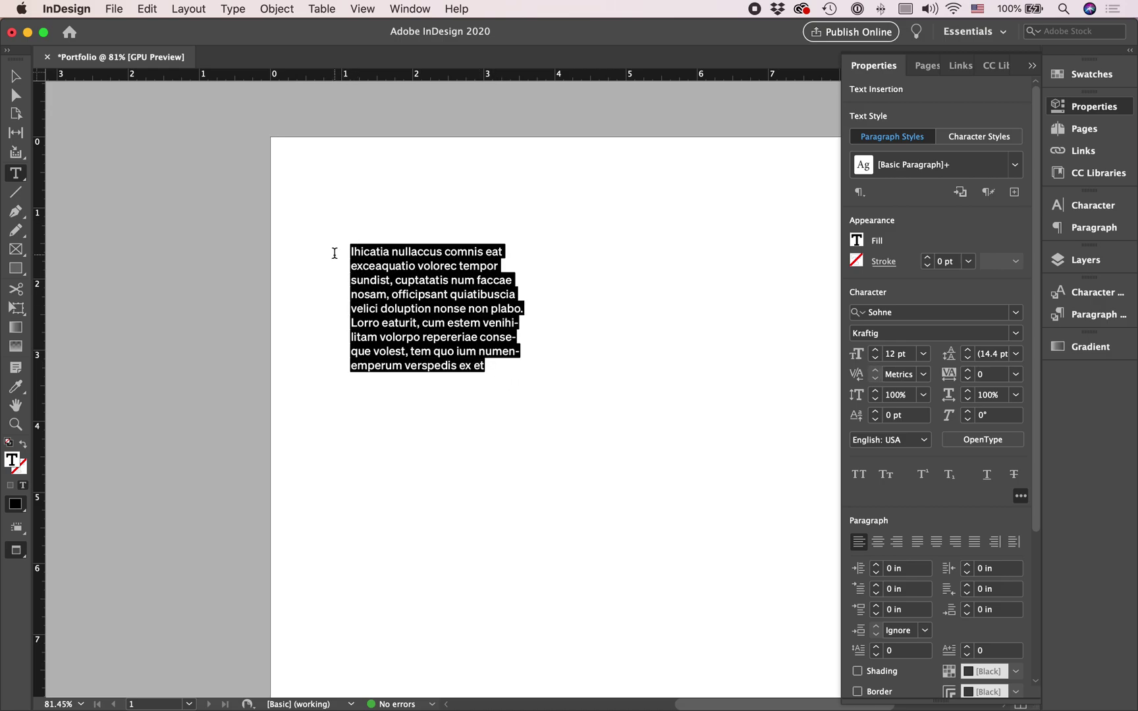
click(1022, 339)
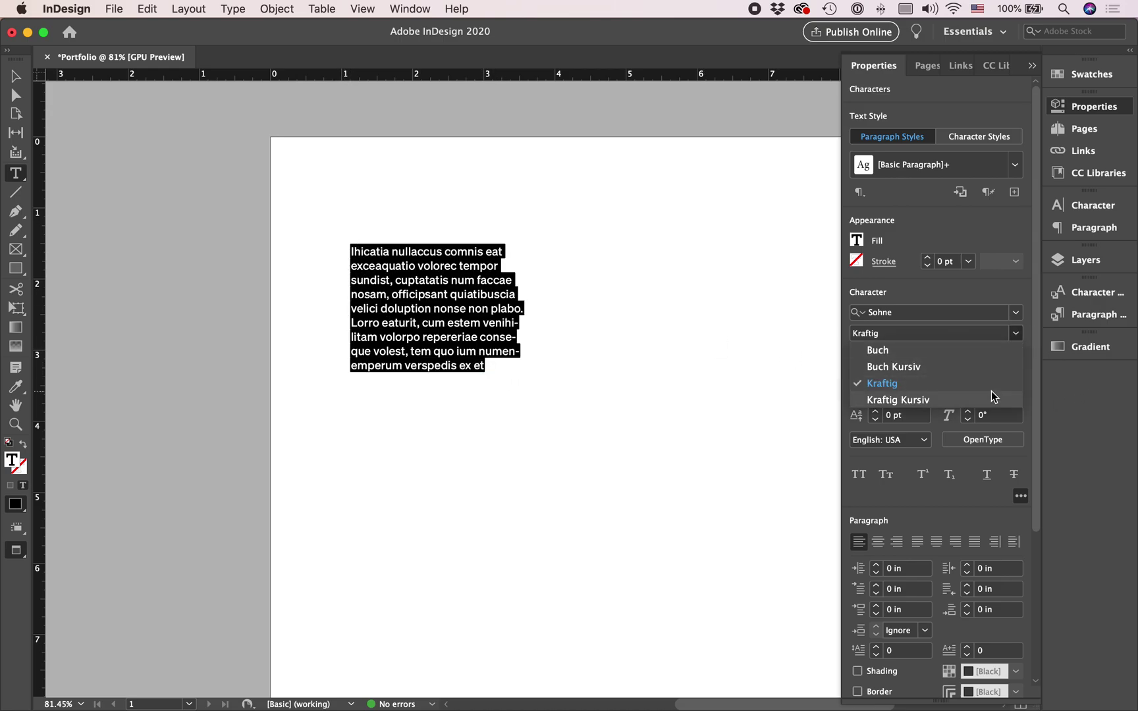
click(991, 391)
click(1013, 333)
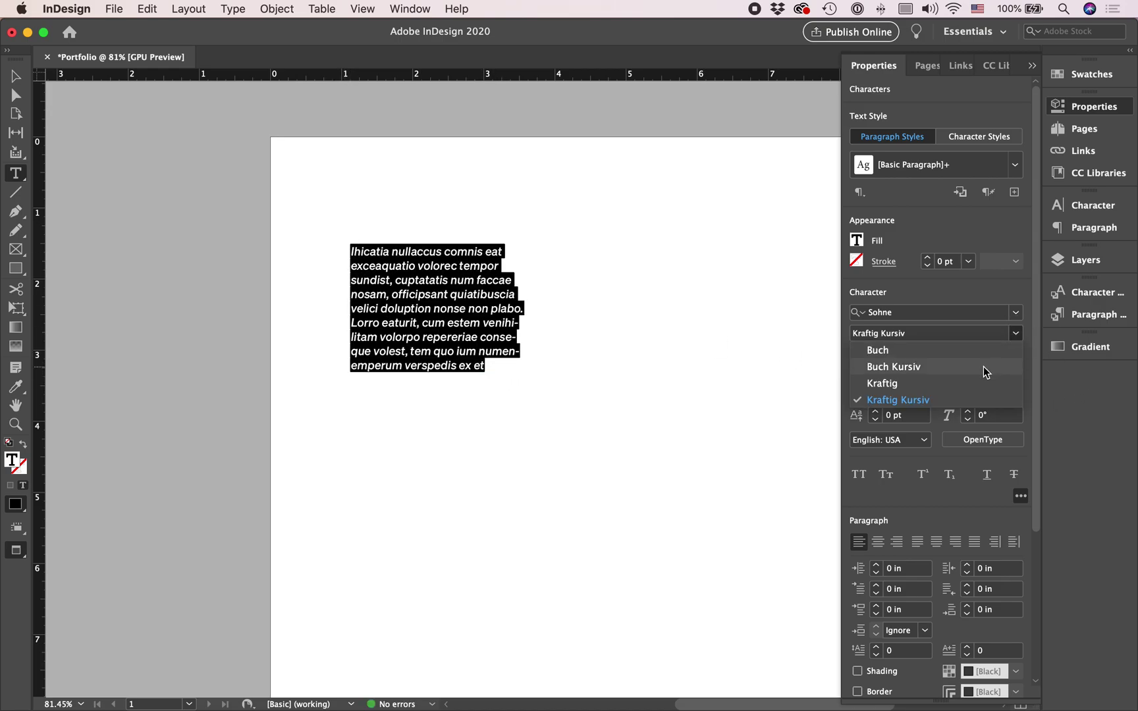
click(983, 367)
click(1016, 333)
click(991, 349)
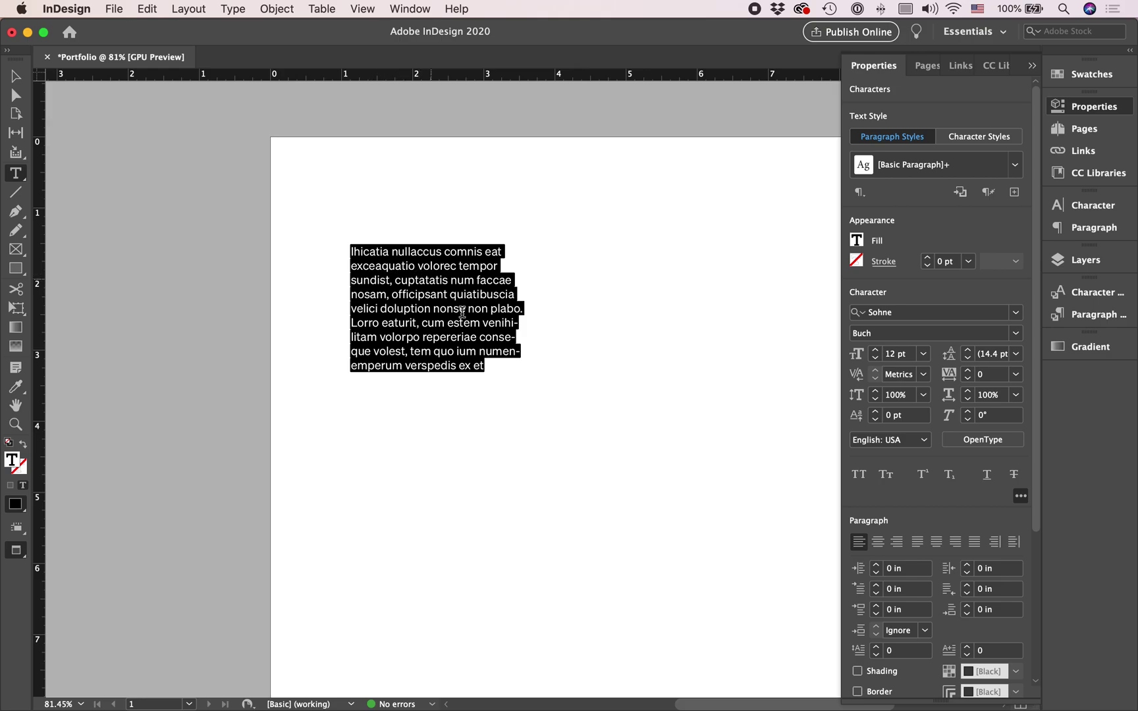
Reselect the whole placeholder paragraph and set its font size to 9 pt.
drag(486, 362, 479, 363)
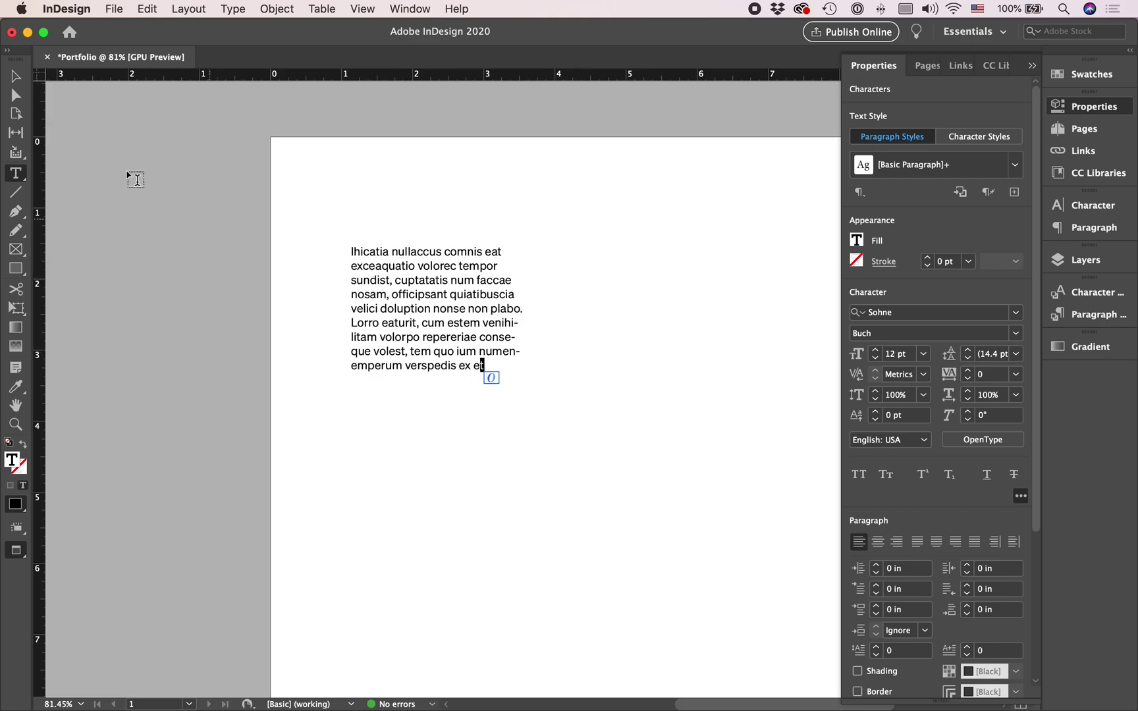
drag(504, 364, 293, 191)
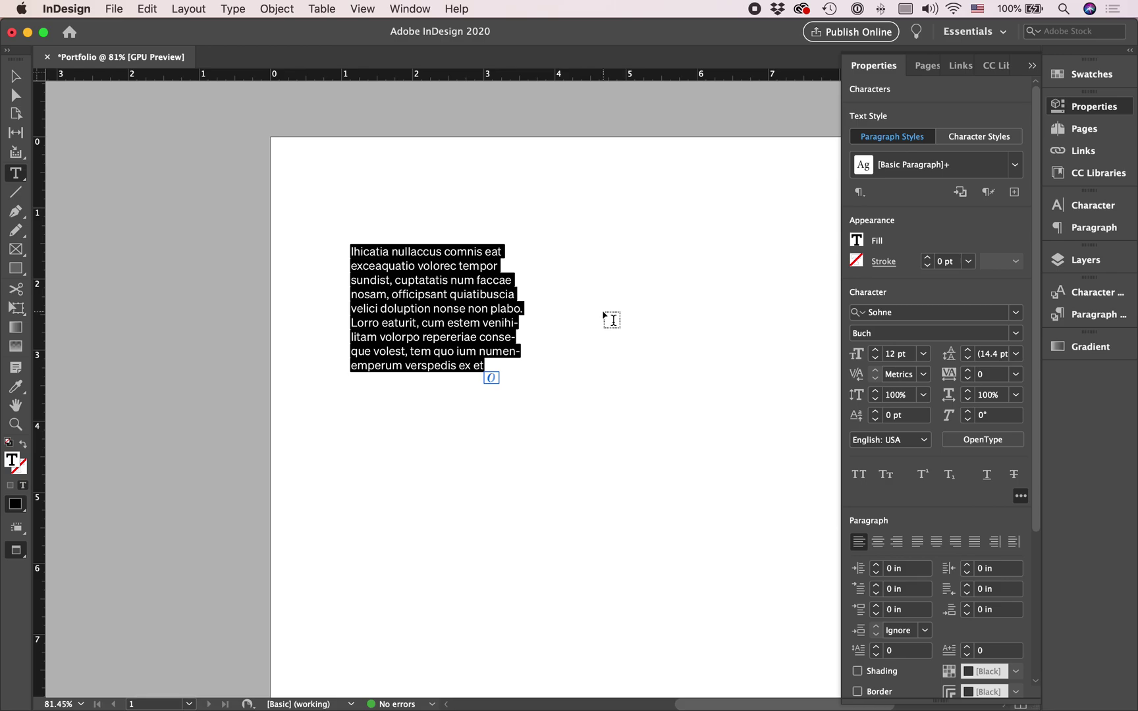
click(926, 355)
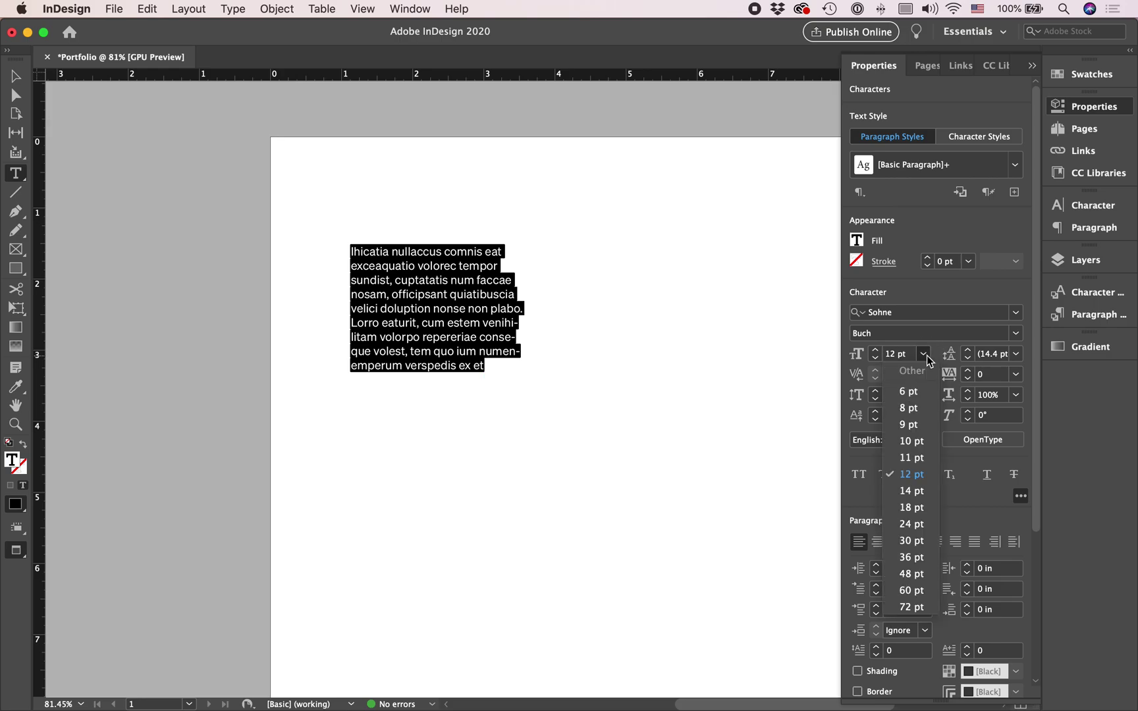
click(920, 429)
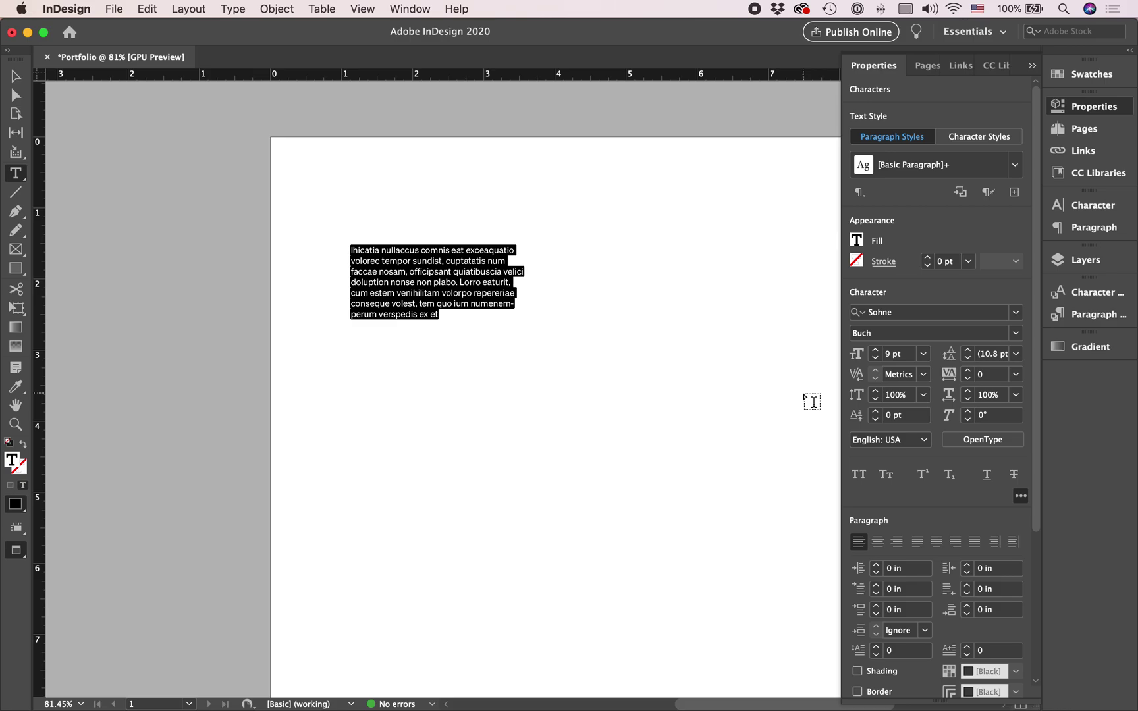
Set the leading of the selected placeholder paragraph to 13 pt.
scroll(805, 397, right, 2)
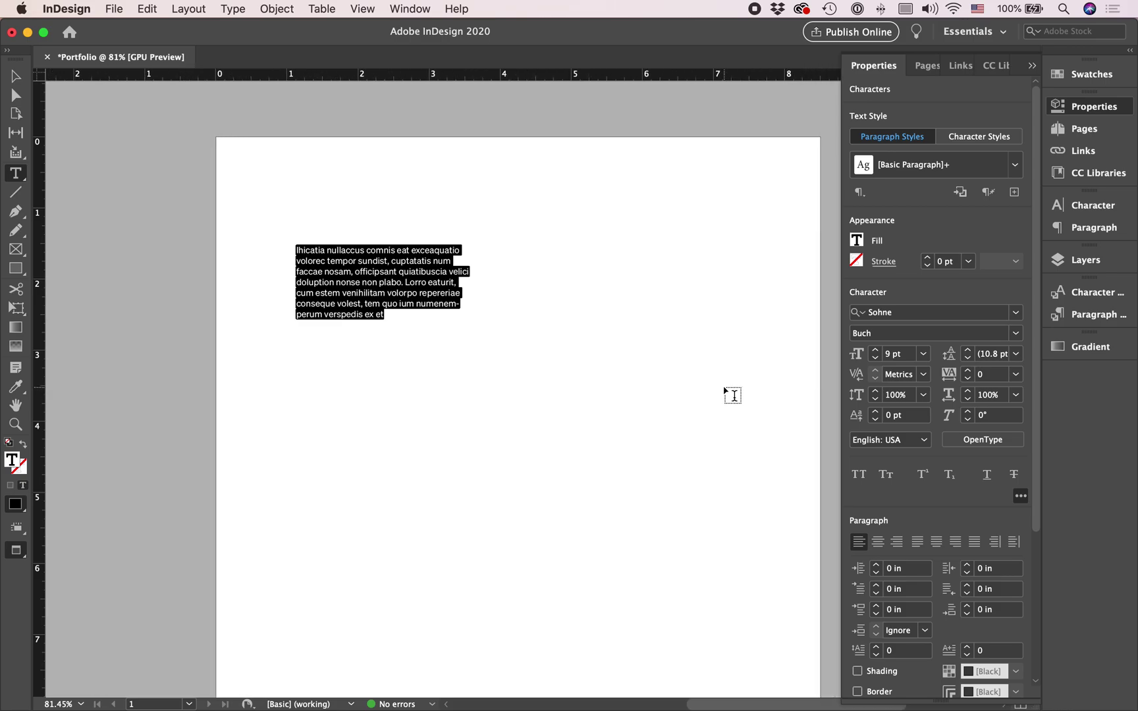
scroll(725, 392, right, 2)
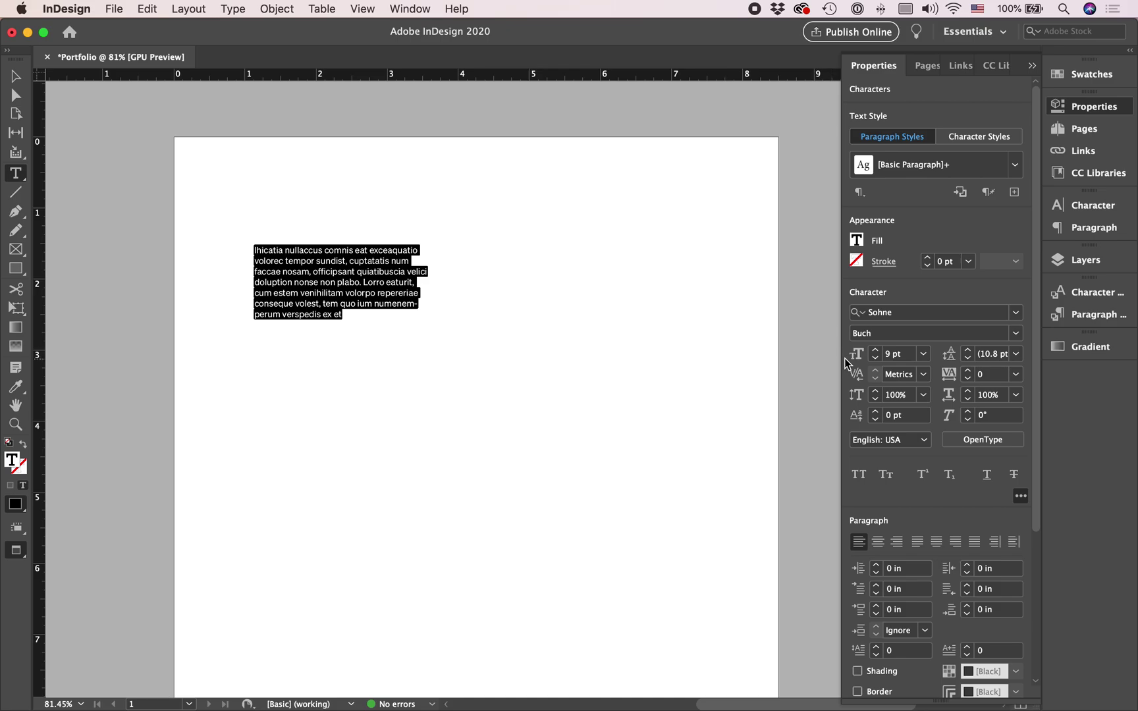
click(967, 351)
click(968, 351)
click(967, 351)
click(967, 351)
click(968, 351)
click(967, 359)
click(967, 359)
click(967, 359)
click(967, 357)
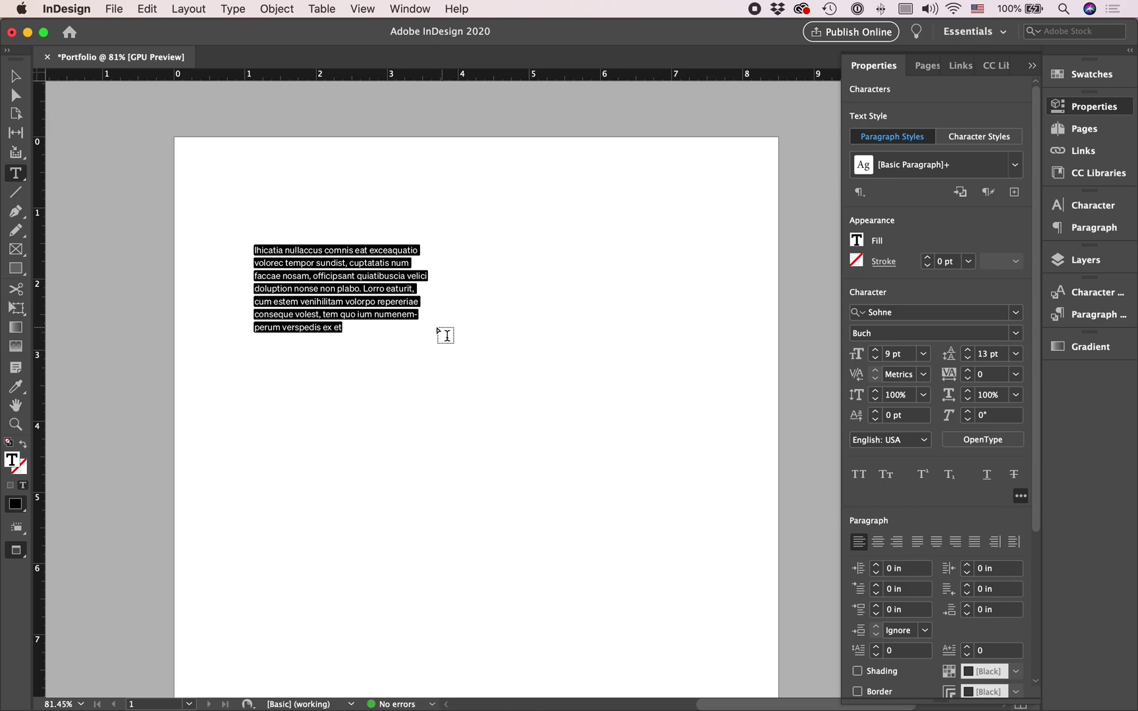
Reselect the whole placeholder paragraph and set its tracking to 100.
click(376, 328)
drag(376, 328, 156, 166)
drag(372, 328, 220, 246)
click(1016, 375)
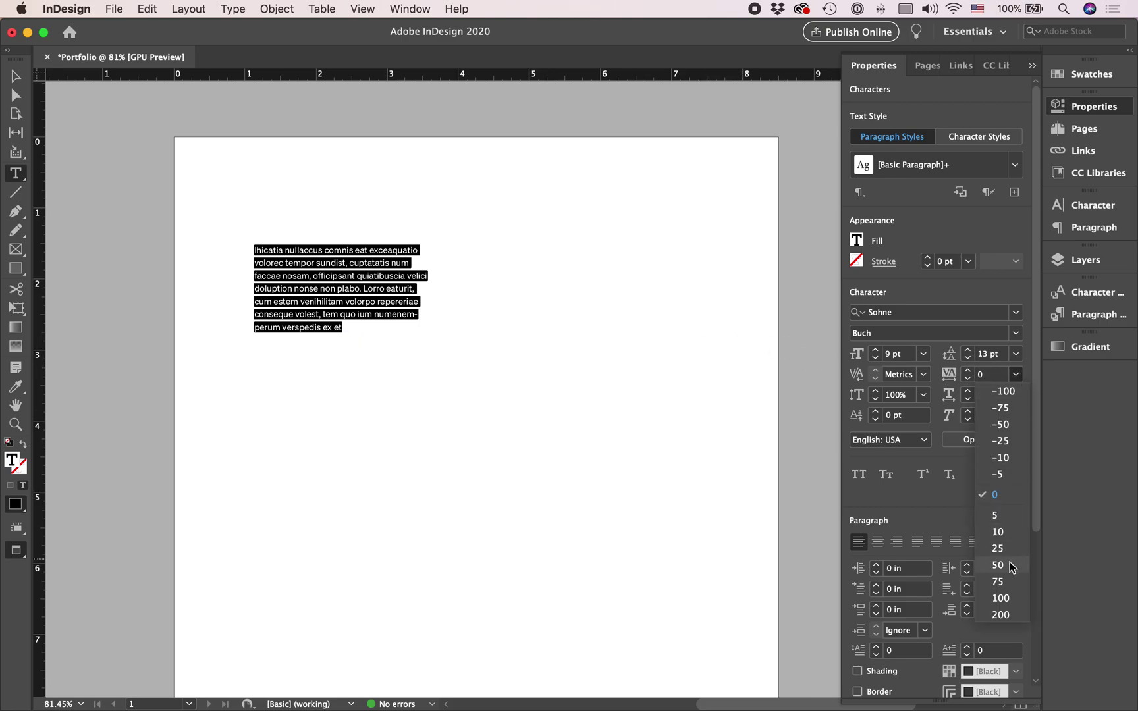
click(1015, 598)
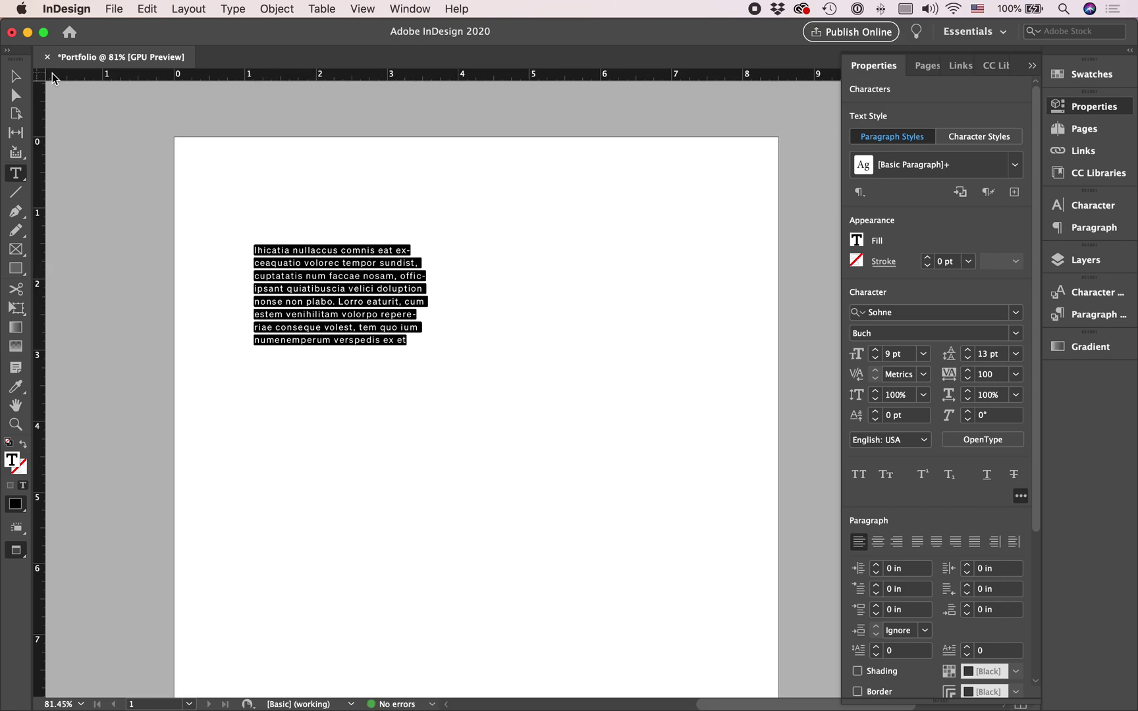
Leave text editing with the frame selected, try a tracking of 50 and reset the tracking to 0.
click(15, 76)
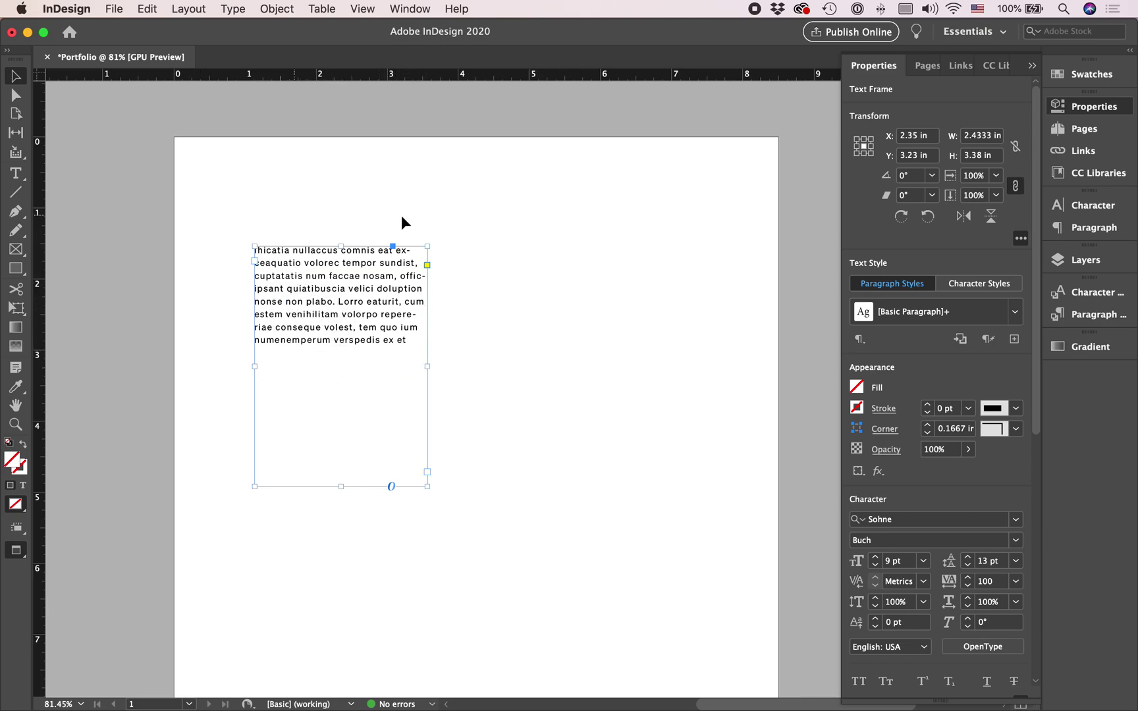
click(1016, 581)
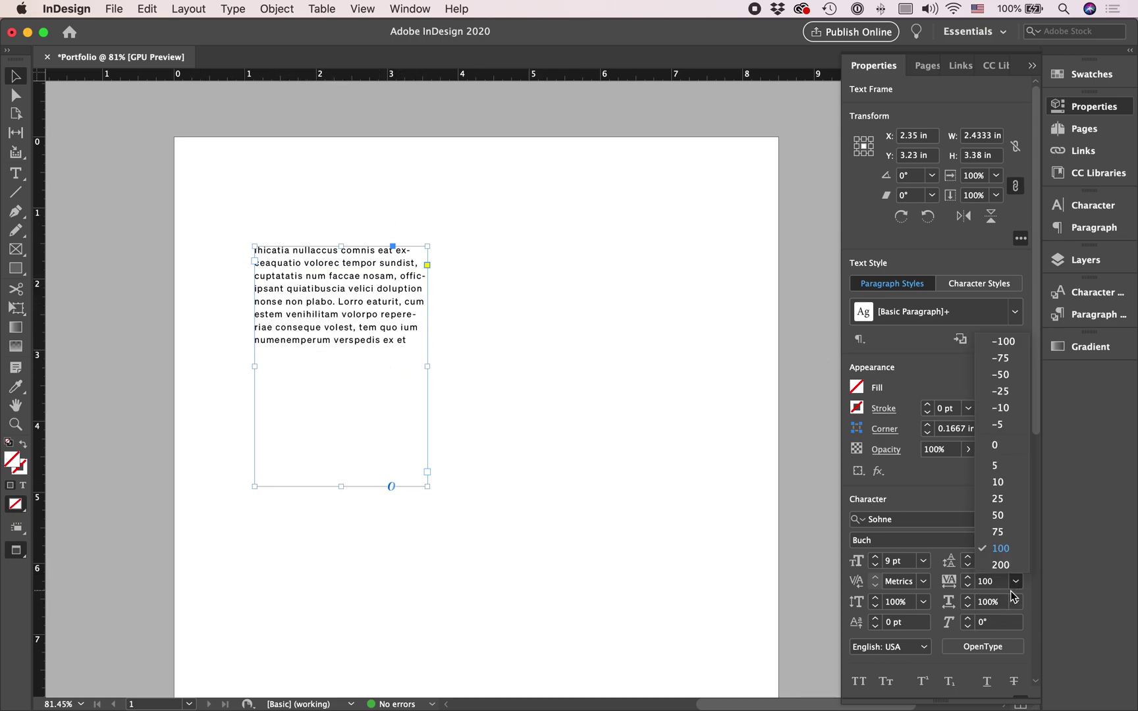
click(1002, 513)
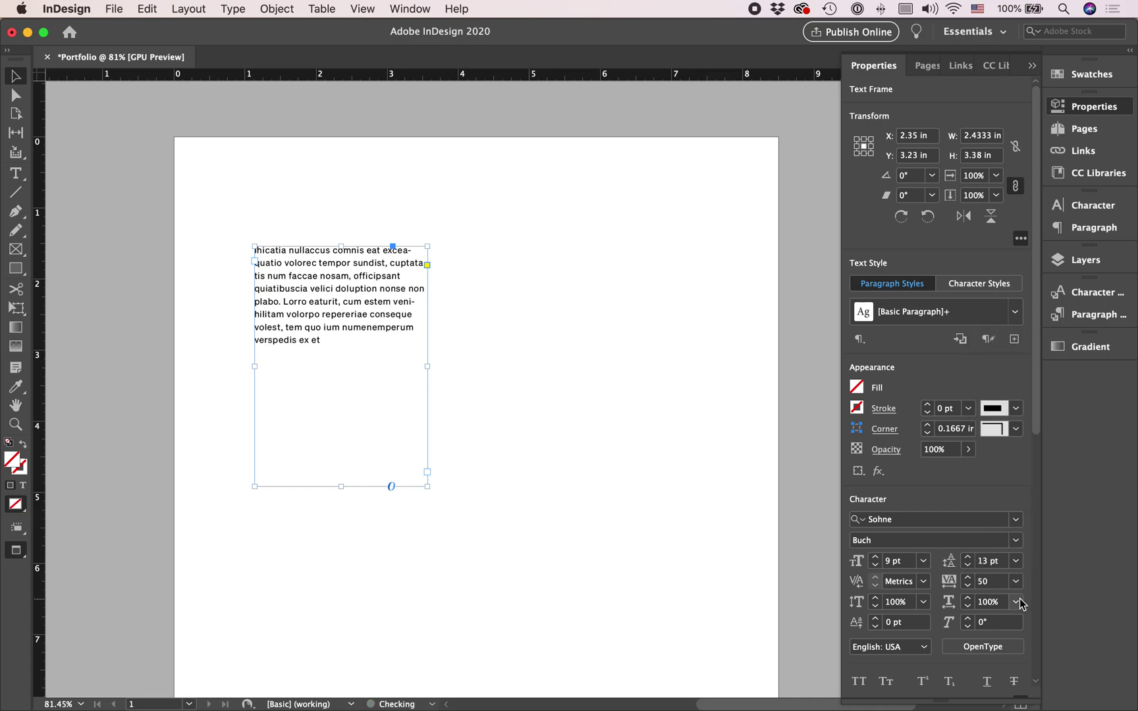
click(1016, 581)
click(995, 449)
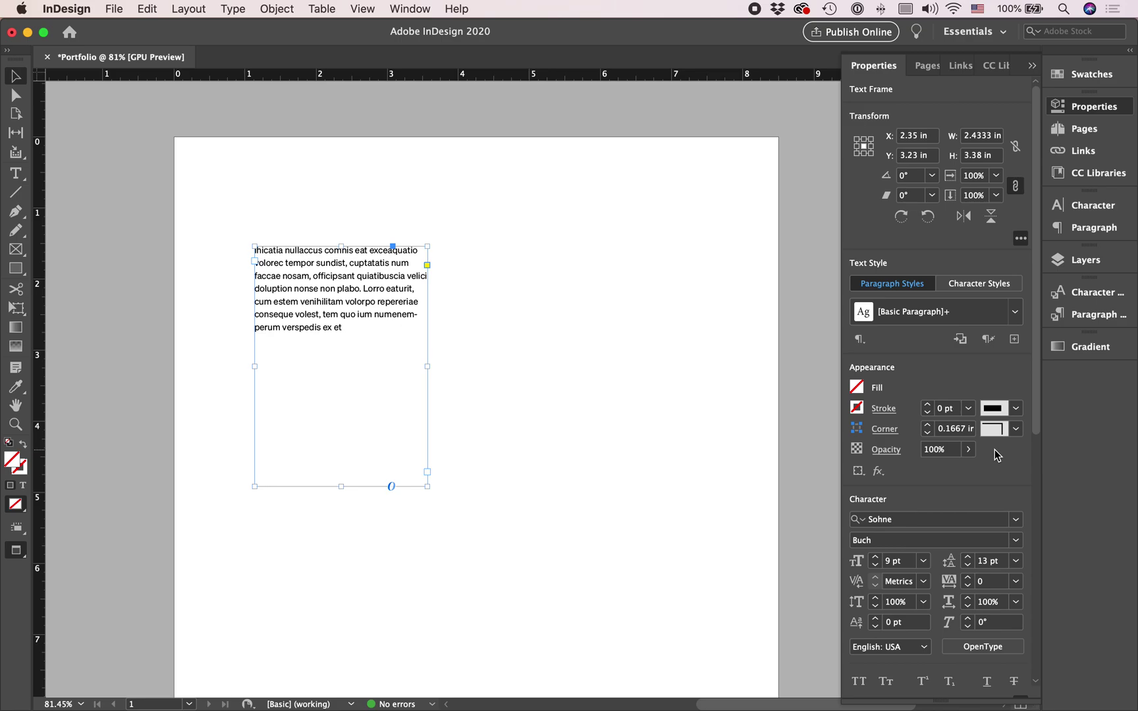
Duplicate the paragraph's text frame to its right and replace the copied text with "Hello." at 30 pt.
drag(300, 325, 579, 358)
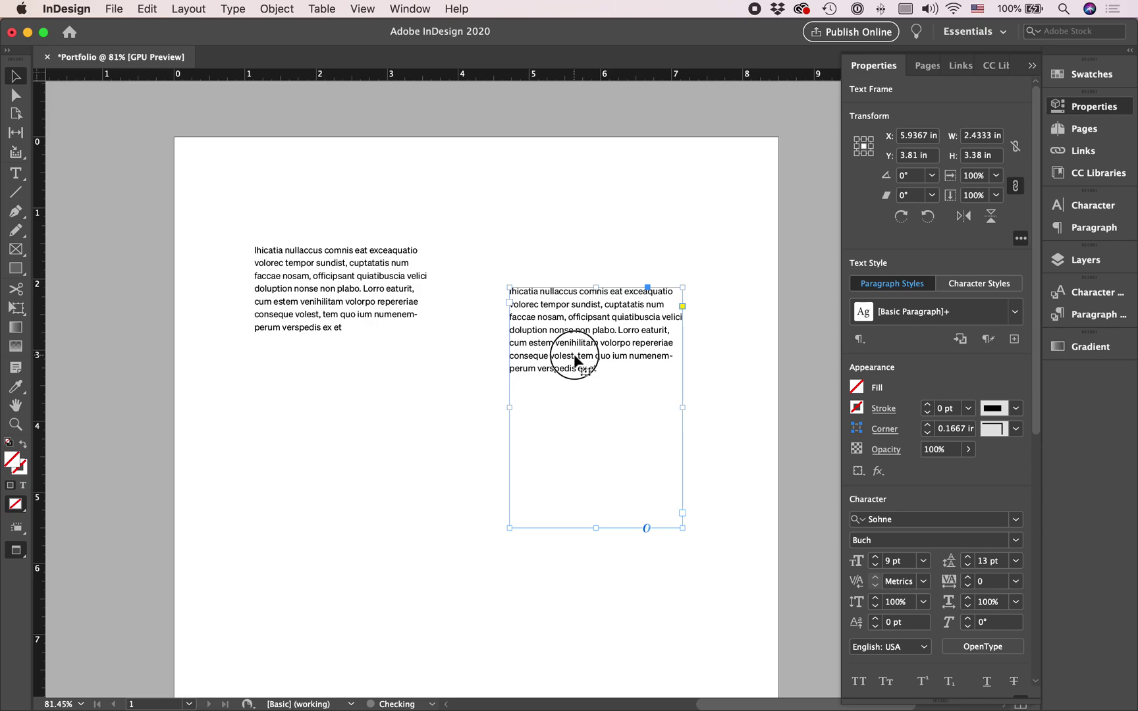
double_click(579, 358)
key(super+a)
click(923, 354)
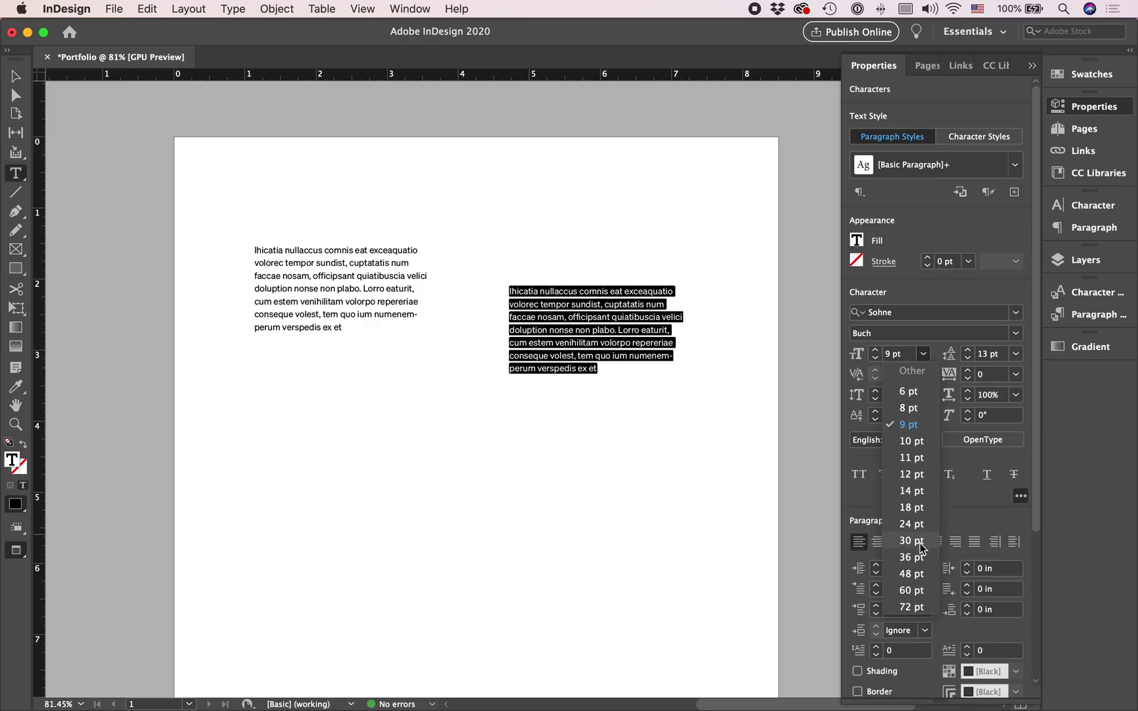
click(912, 550)
text(Hello.)
Set the whole "Hello." text to 72 pt and leave text editing.
key(super+a)
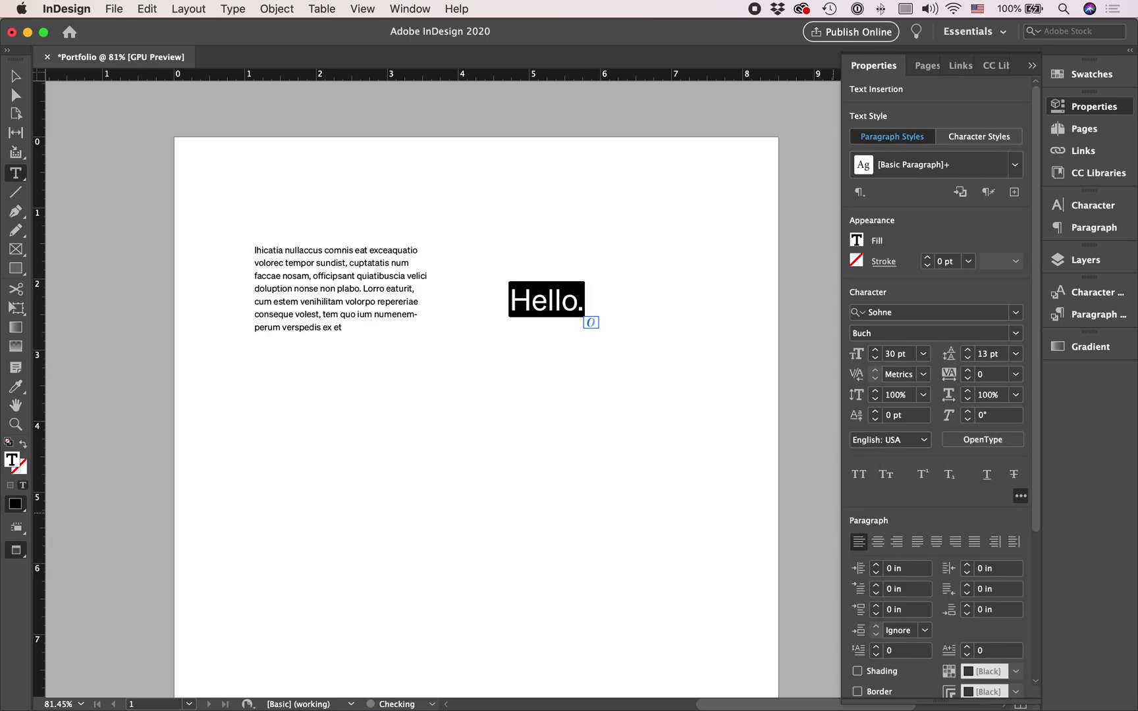
click(923, 354)
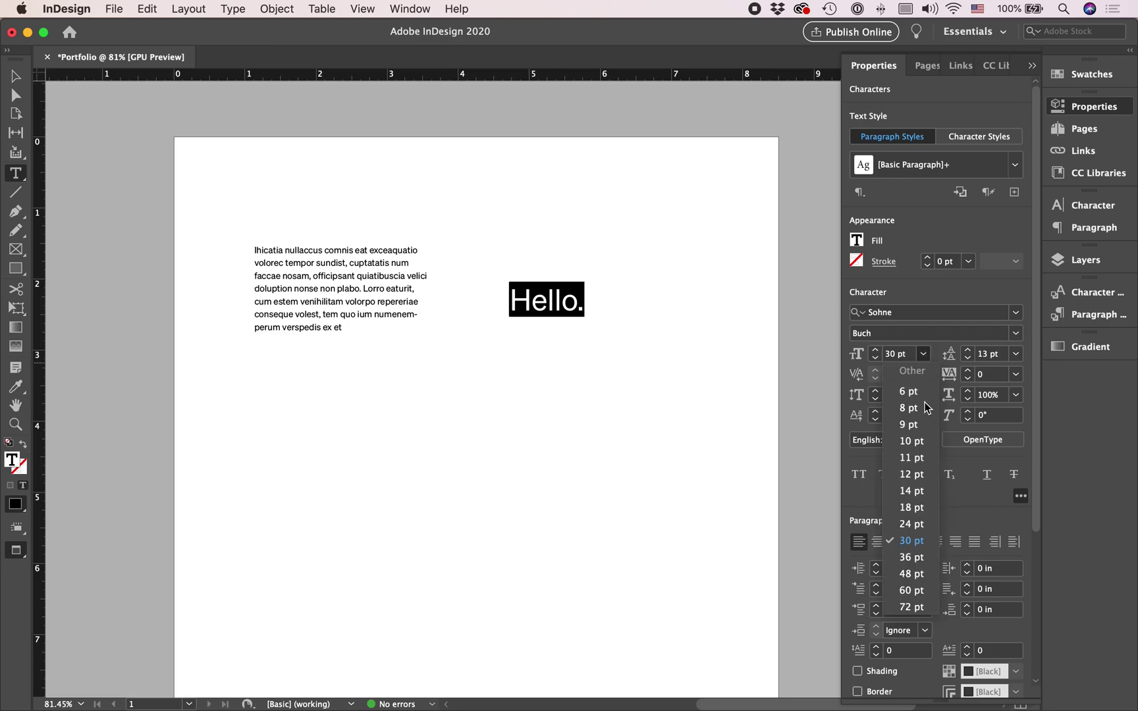
click(911, 611)
key(Escape)
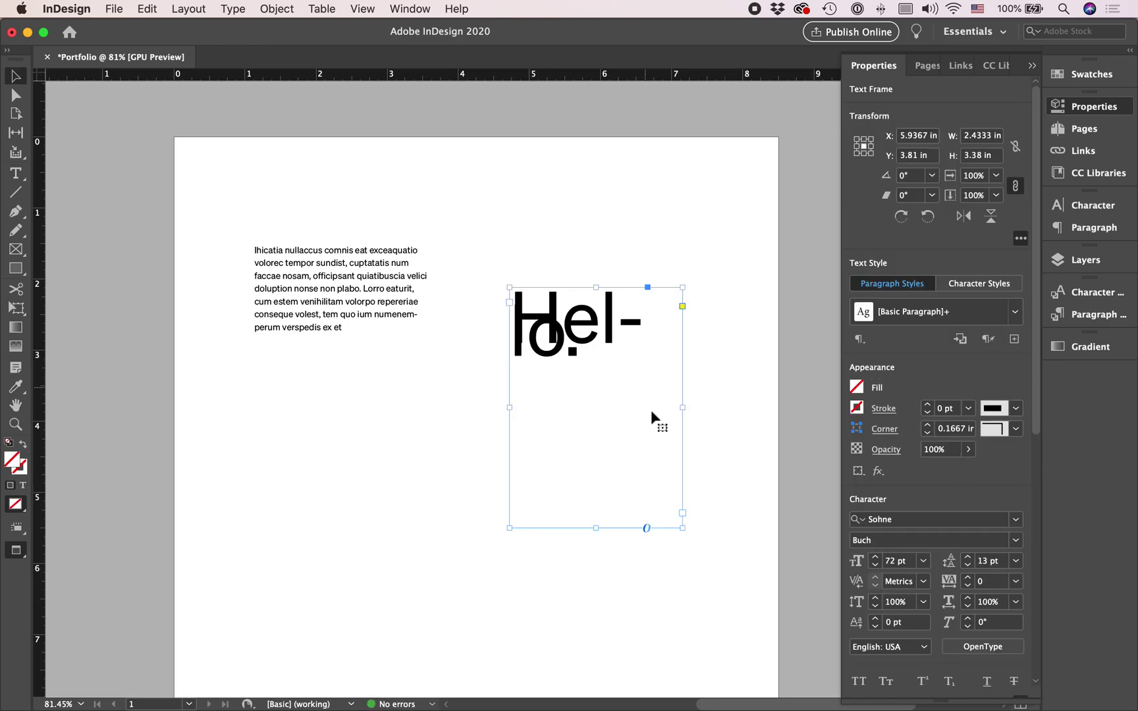
Resize the "Hello." frame to about 5.46 in wide and 2.63 in high and place it beneath the paragraph.
double_click(682, 512)
double_click(647, 379)
drag(704, 329, 413, 438)
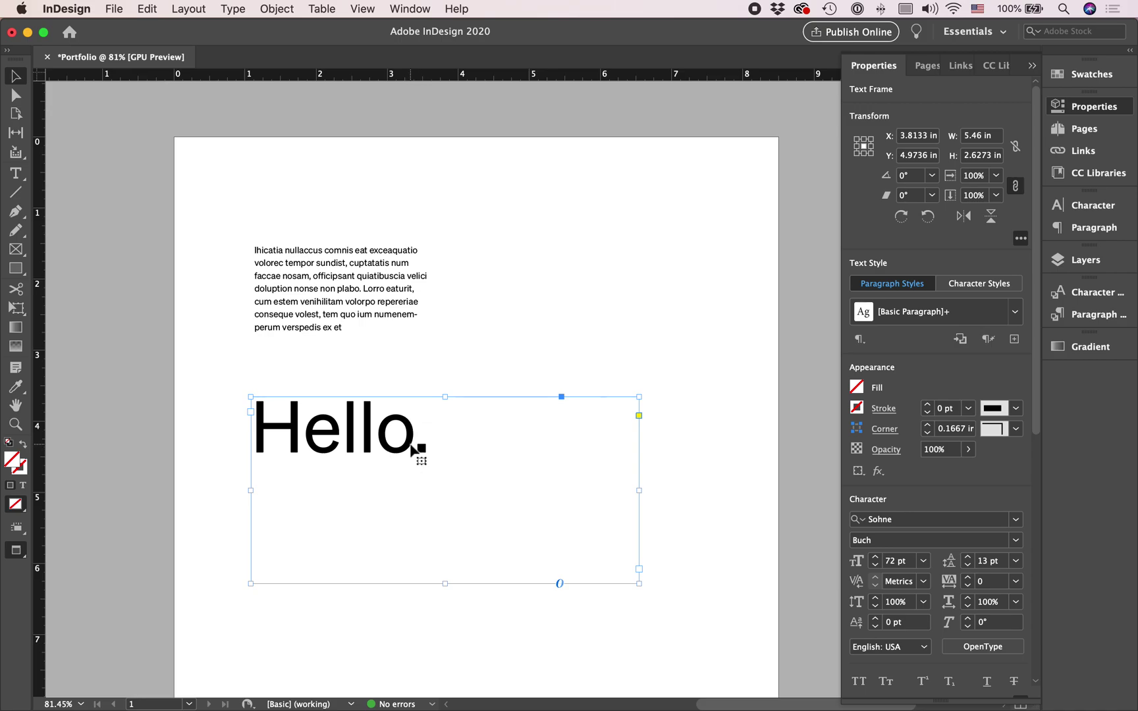
Select only the letter H in "Hello." and tighten its tracking.
double_click(422, 452)
mouse_move(305, 436)
mouse_down()
mouse_move(251, 436)
mouse_move(311, 438)
mouse_up()
click(301, 436)
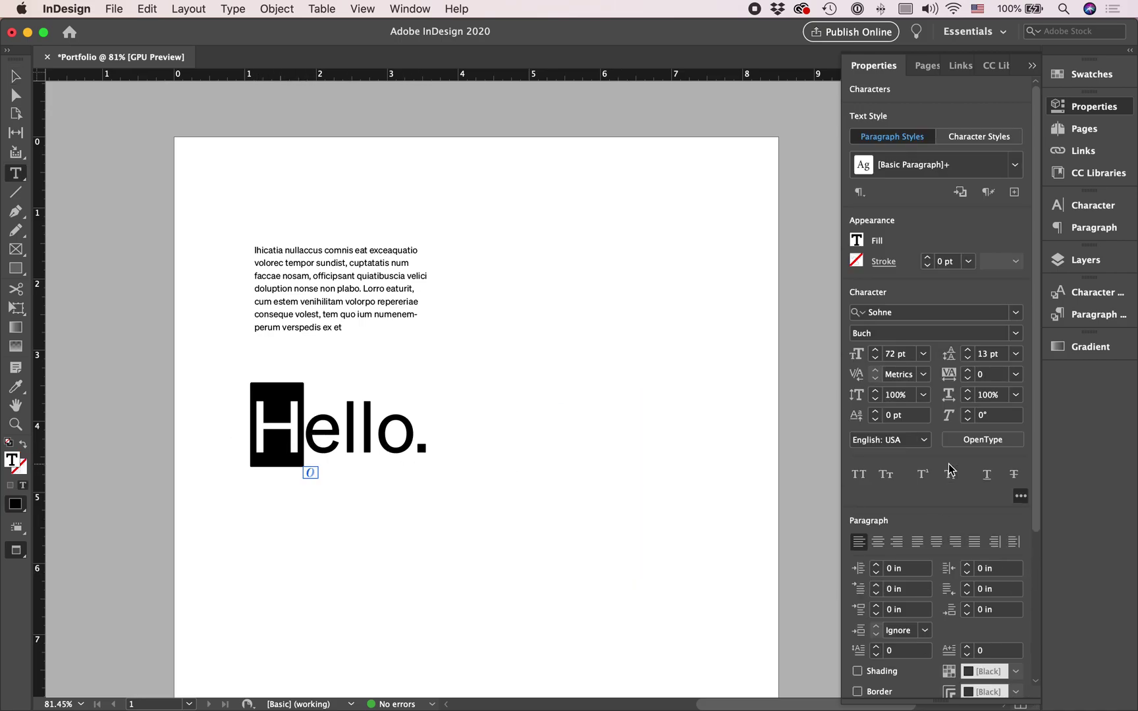
click(968, 380)
click(968, 379)
click(968, 380)
click(968, 380)
click(968, 380)
Select only the letter e in "Hello." and set its tracking to -50.
drag(300, 428, 338, 428)
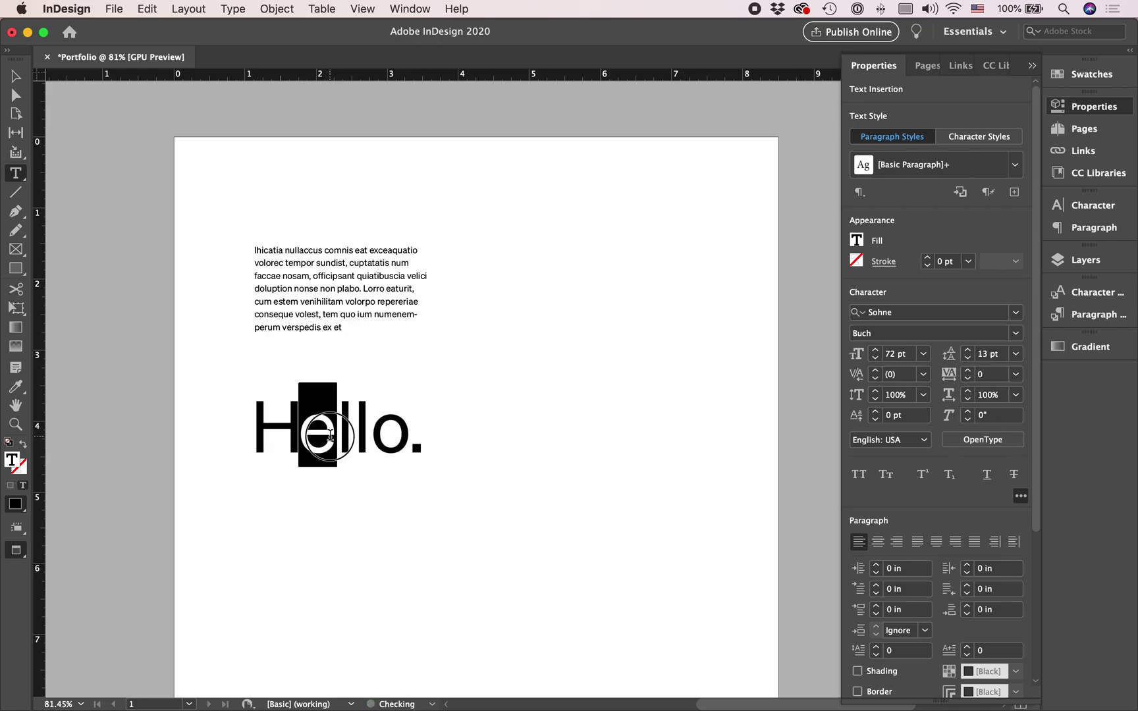
click(968, 380)
click(968, 380)
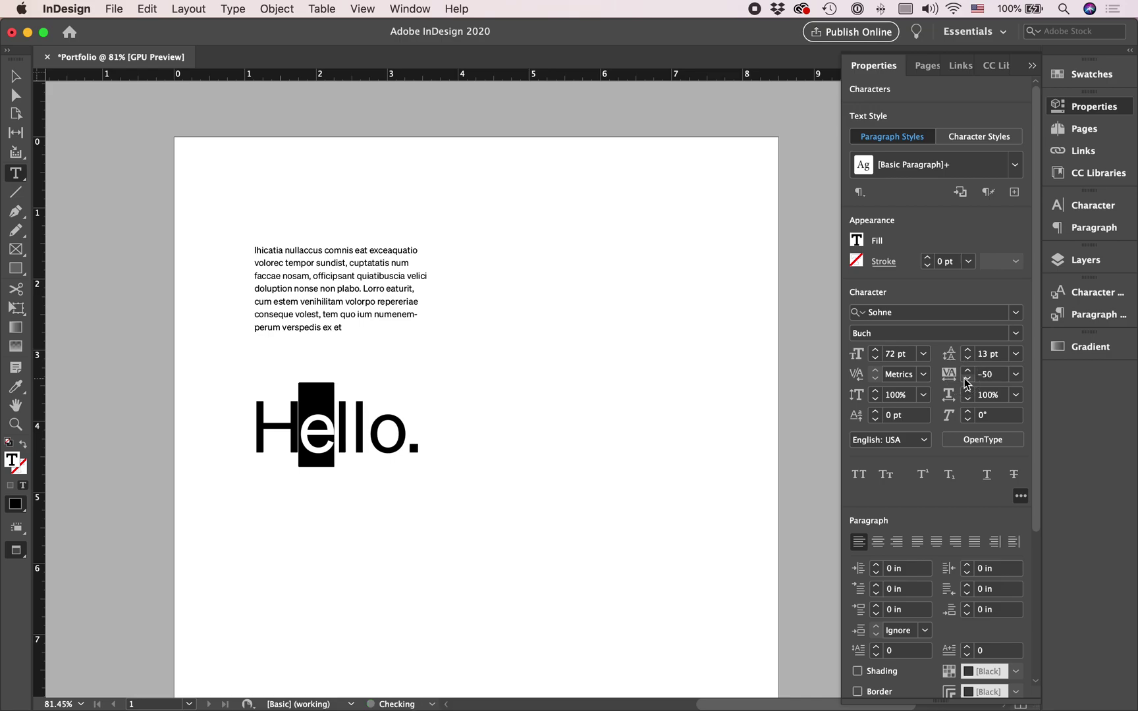
Select only the first letter l in "Hello." and set its tracking to -50.
click(336, 428)
drag(336, 428, 349, 428)
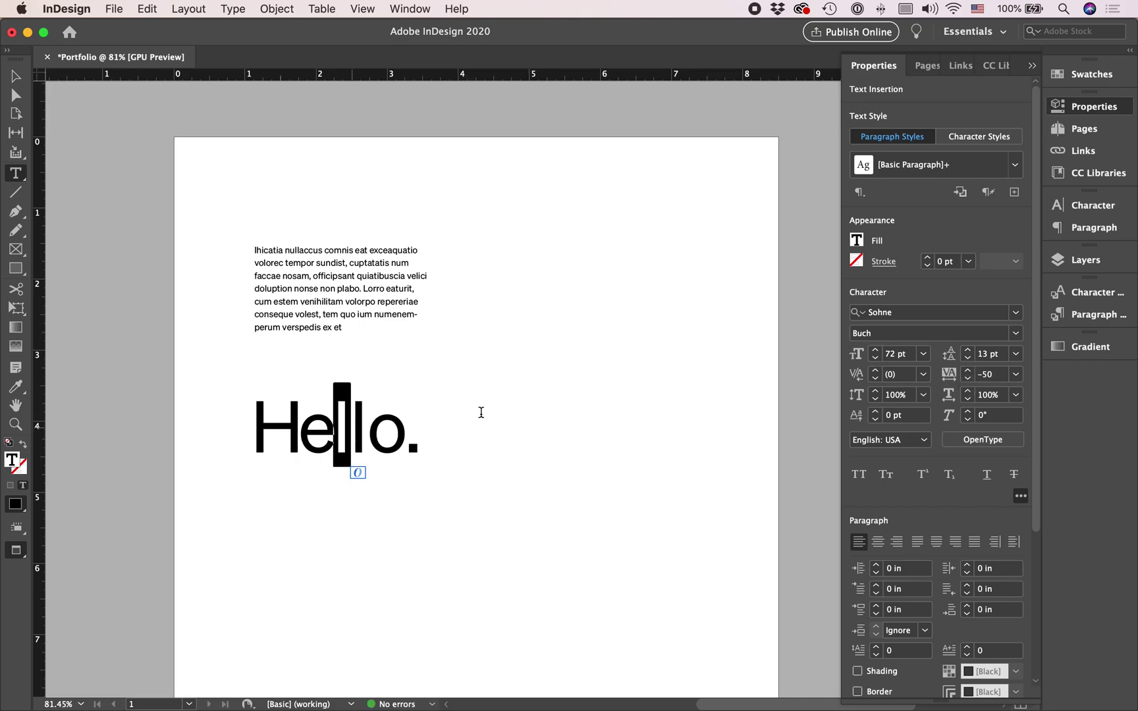
click(968, 379)
click(968, 380)
click(968, 380)
click(968, 379)
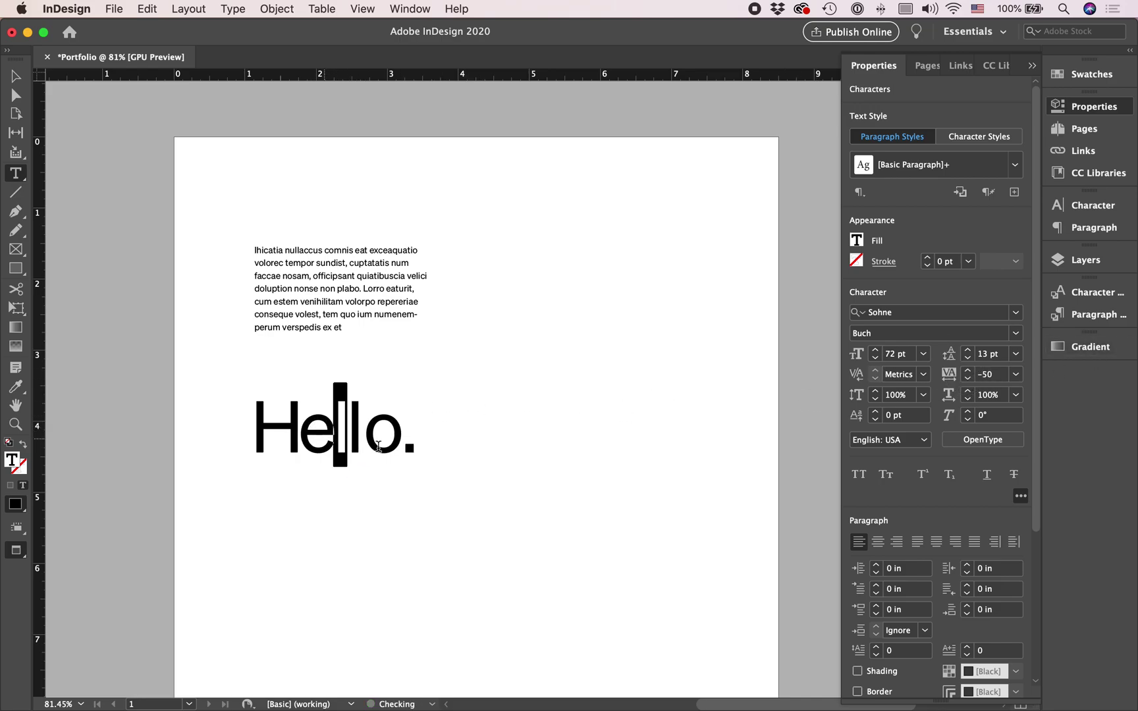
Select only the second letter l in "Hello.", tighten its tracking to -30 and leave text editing.
click(348, 428)
drag(348, 428, 361, 435)
click(968, 379)
click(968, 379)
key(Escape)
click(714, 457)
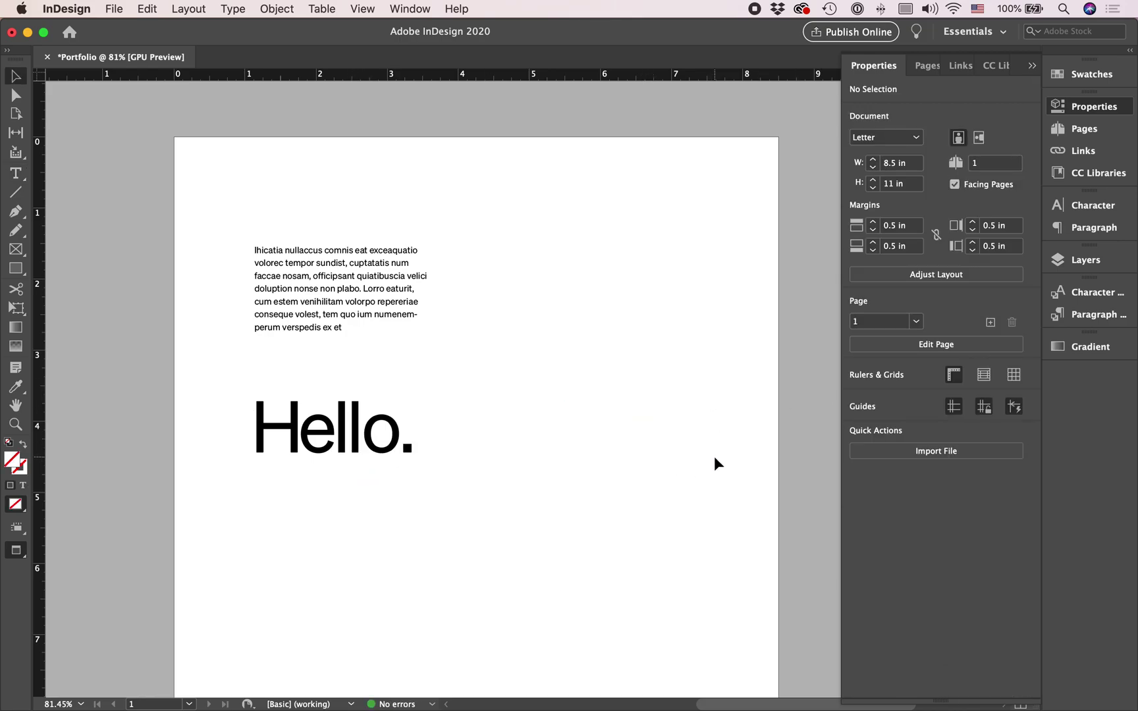
Select only the letter H in "Hello.", loosen its tracking to -50 and leave text editing.
double_click(267, 425)
drag(254, 424, 300, 461)
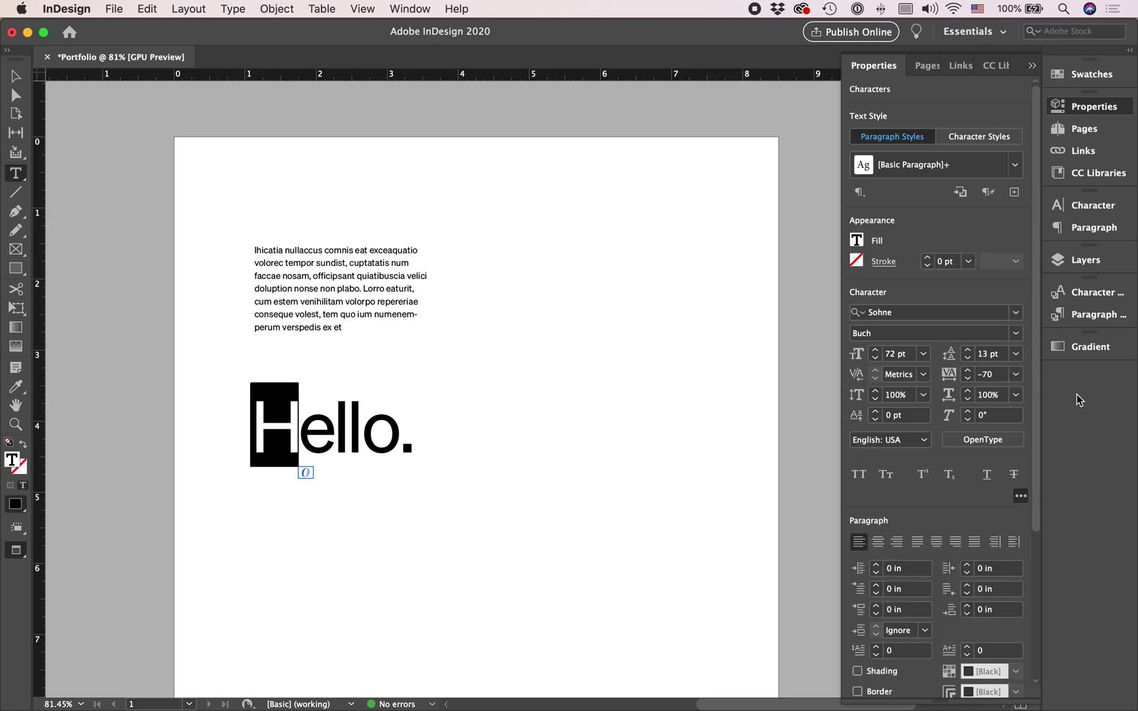
click(968, 376)
click(968, 375)
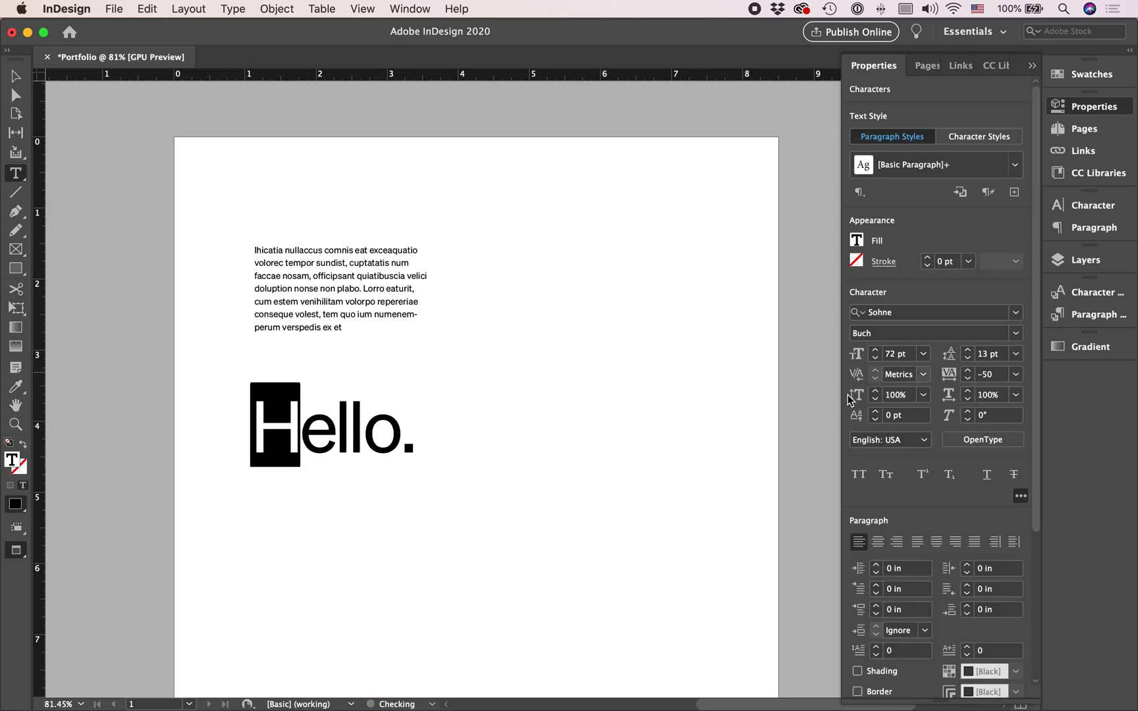
key(Escape)
click(582, 358)
Tighten the tracking of the second letter l in "Hello." to -50 and leave text editing.
double_click(359, 428)
drag(349, 429, 363, 428)
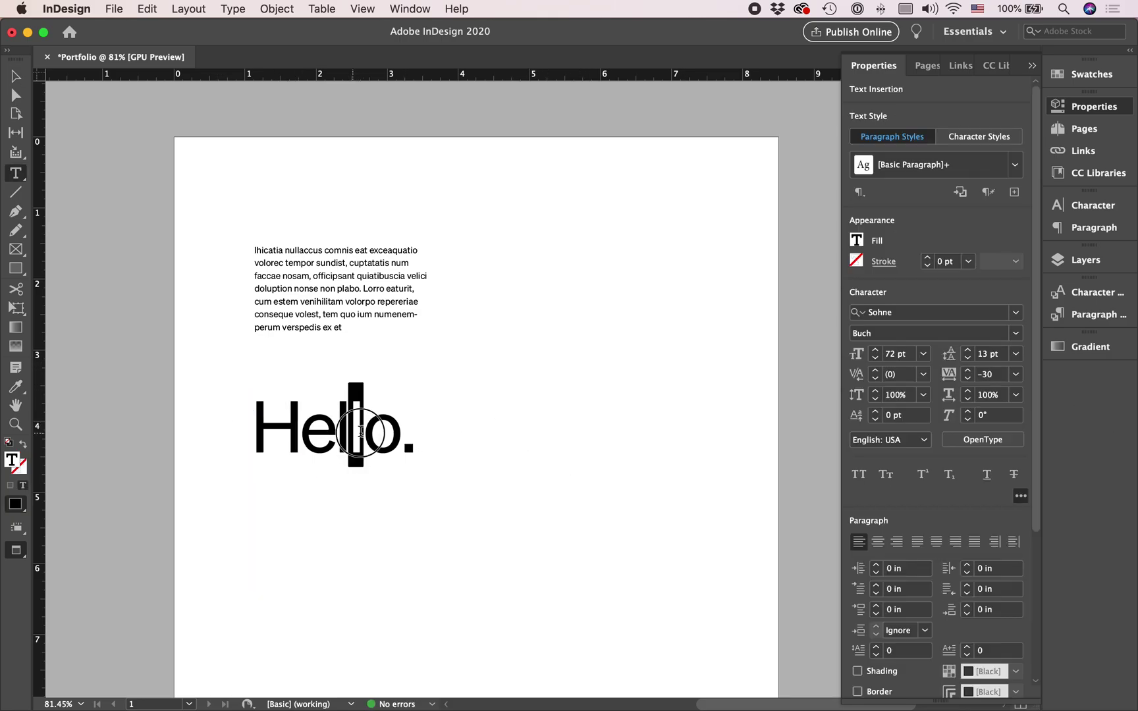
click(968, 381)
click(968, 381)
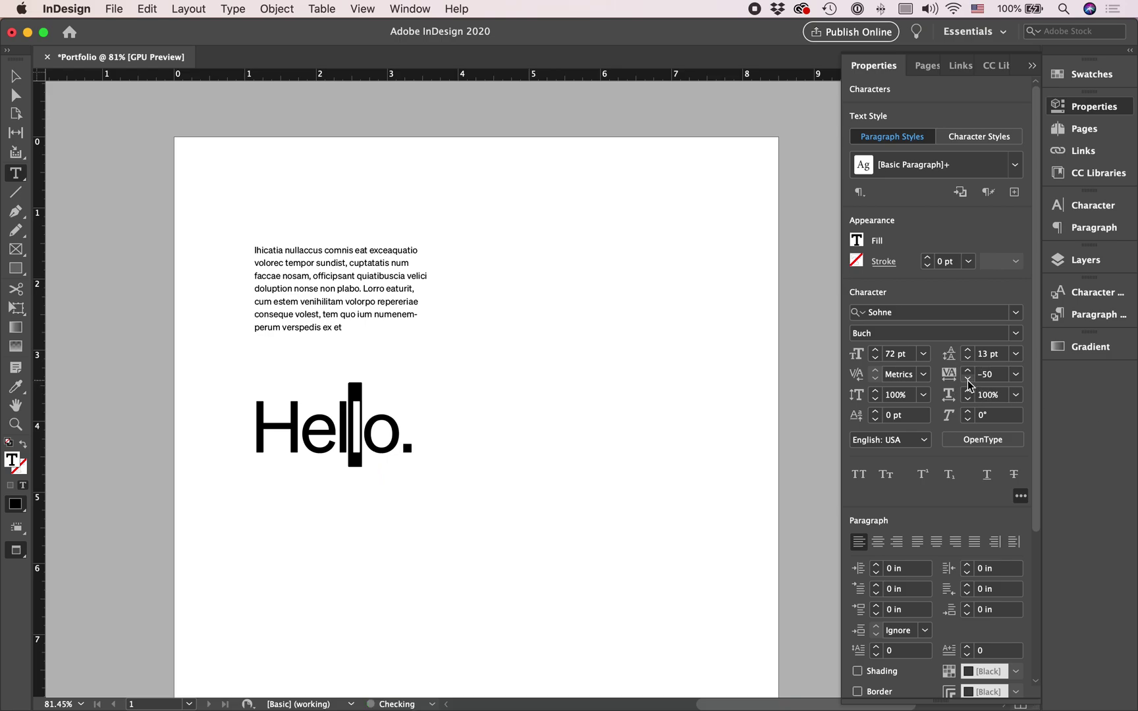
key(Escape)
Delete the "Hello." text frame, keeping the paragraph frame on the page.
drag(724, 603, 178, 367)
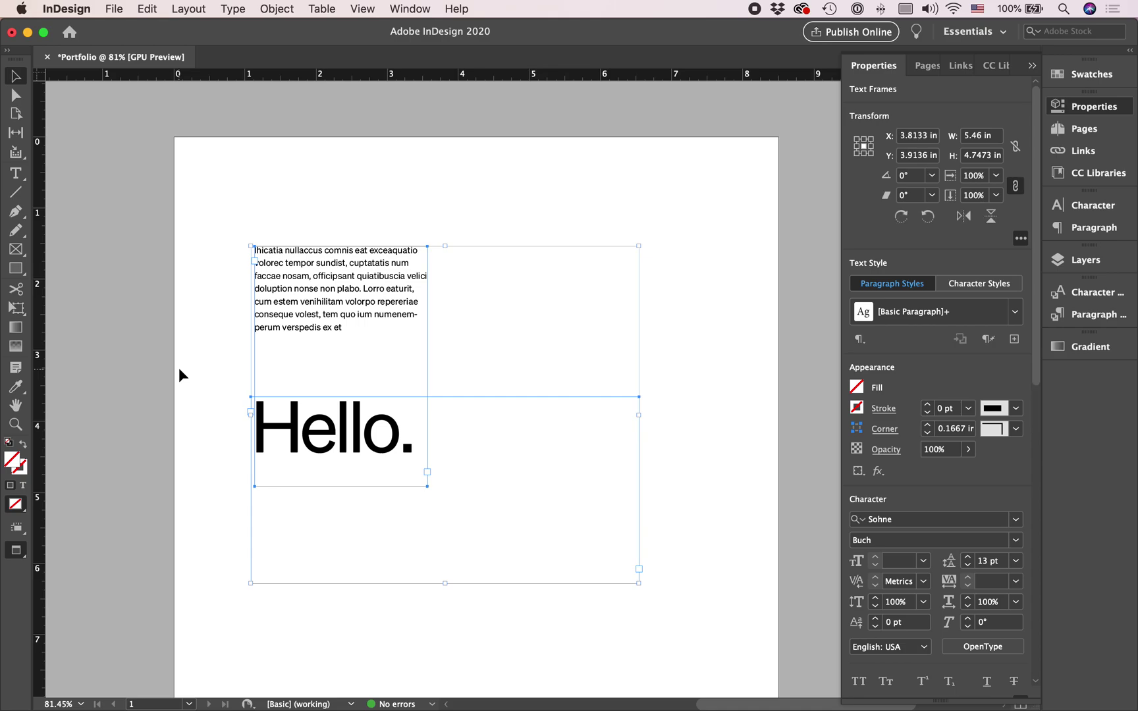
click(399, 499)
click(480, 436)
drag(480, 436, 364, 339)
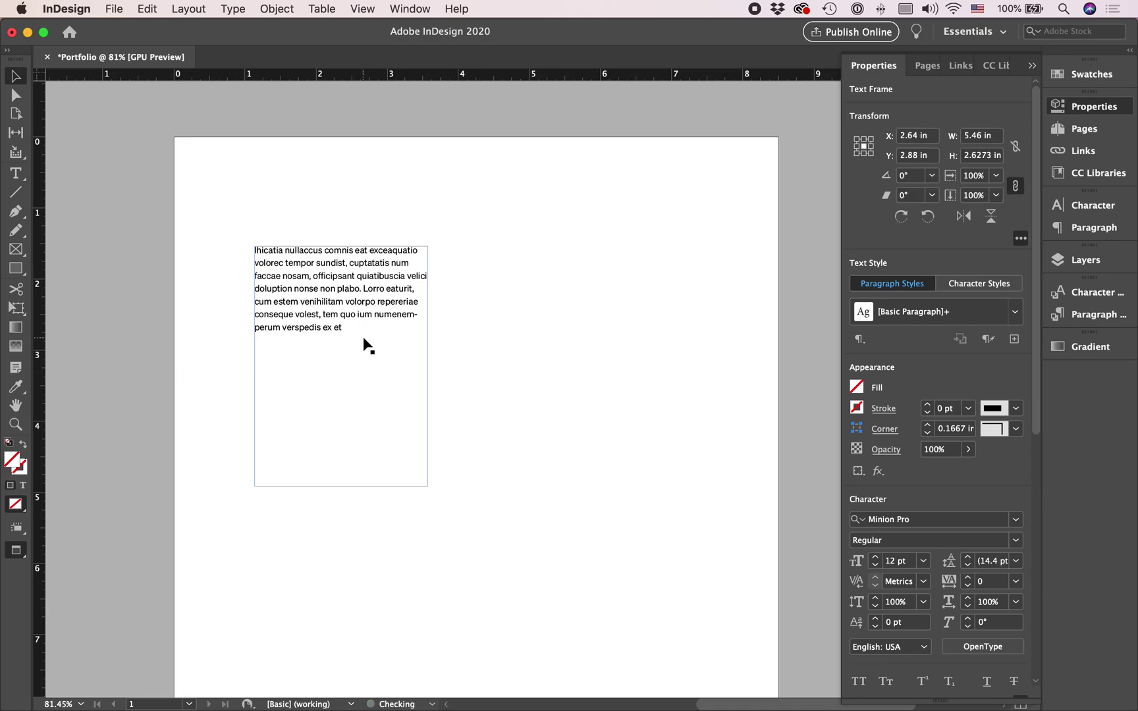
Set the tracking of the entire paragraph to 10 and leave text editing.
key(t)
click(347, 333)
key(cmd+a)
click(972, 372)
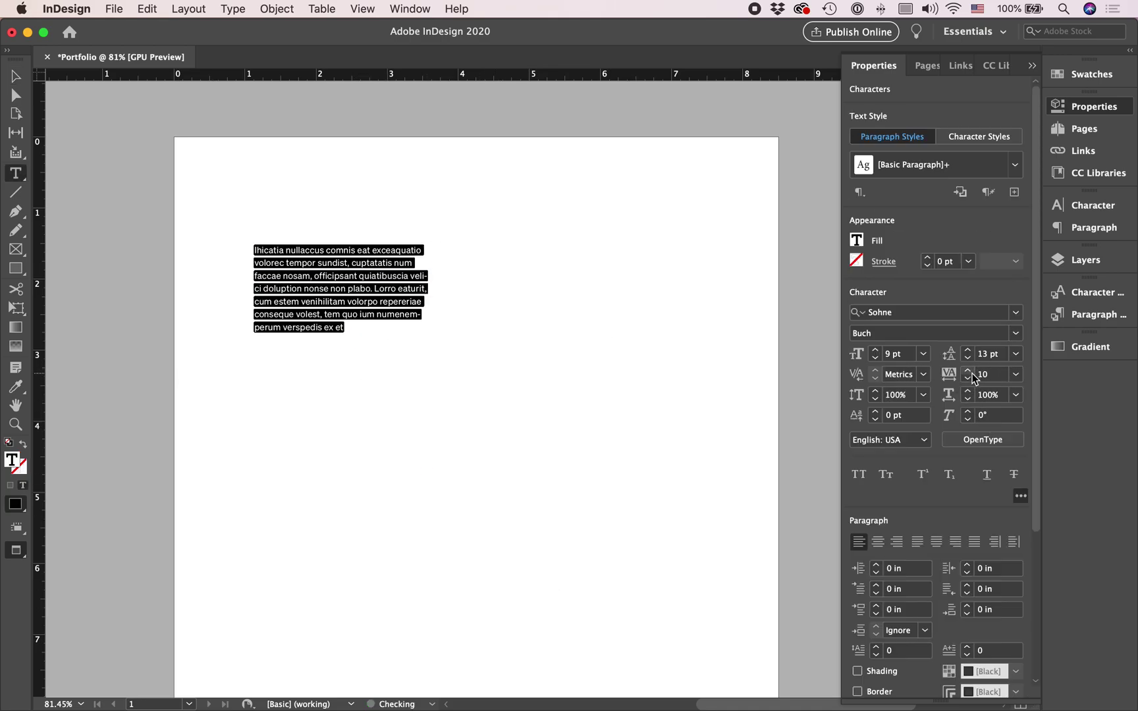
click(16, 76)
click(210, 255)
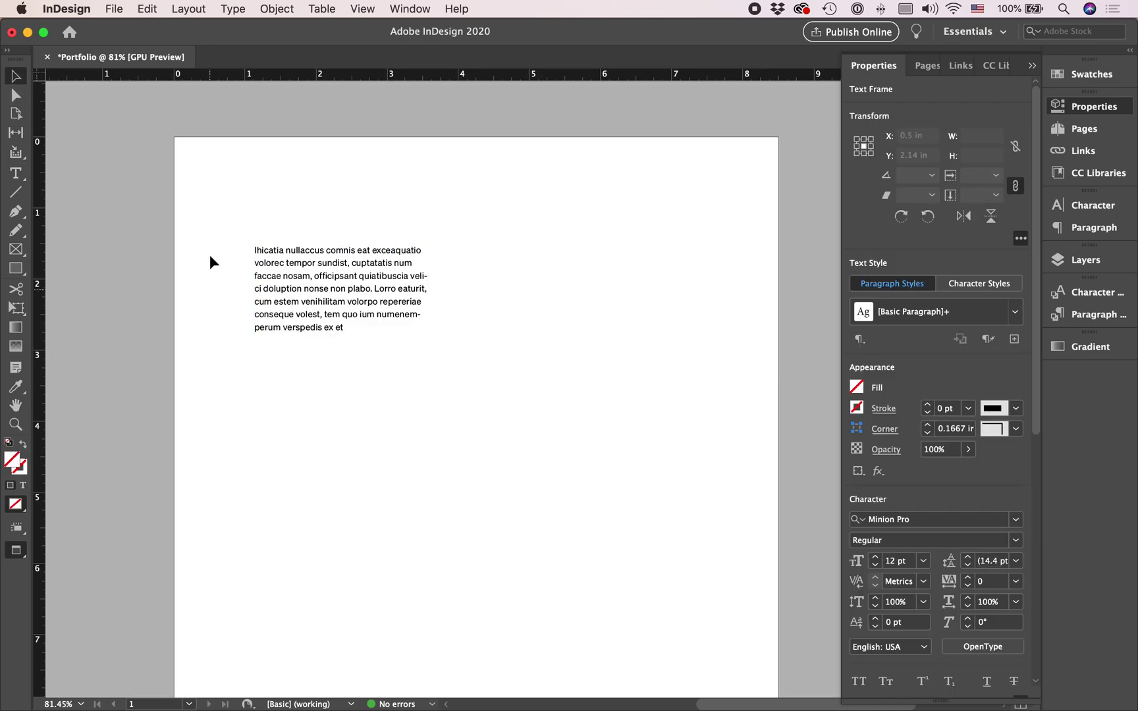
Select all the text in the paragraph frame and copy it.
double_click(401, 320)
key(cmd+a)
key(cmd+c)
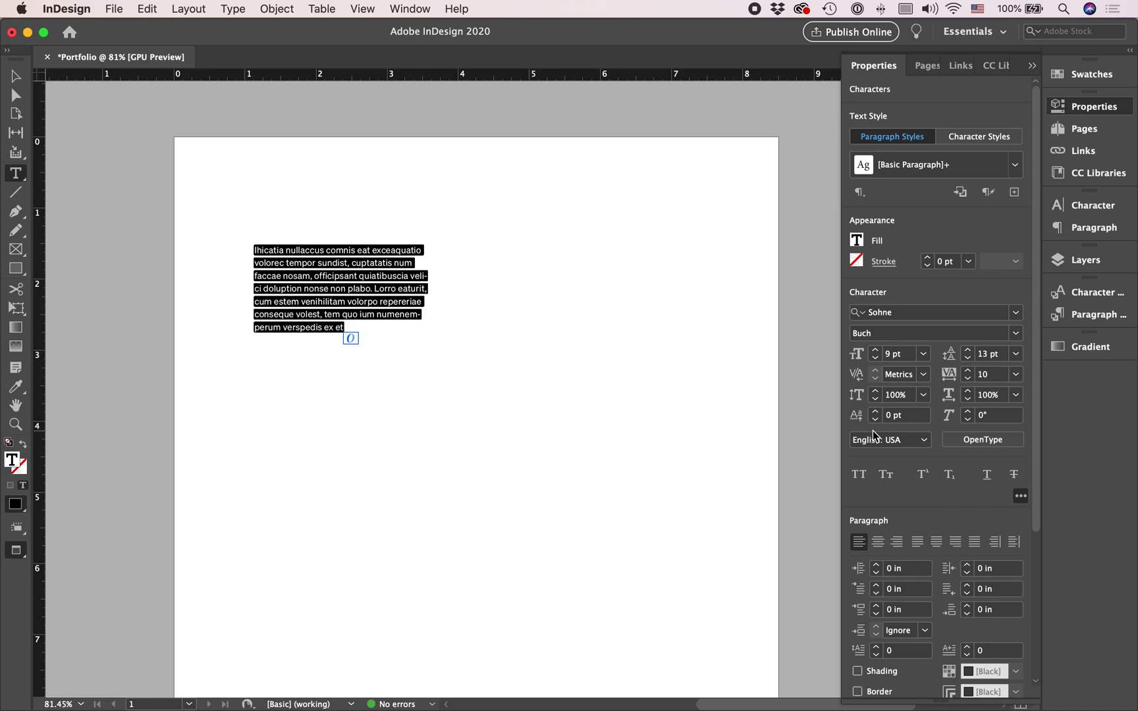
Switch All Caps and Small Caps on and off for the paragraph, and finish with All Caps applied.
click(863, 479)
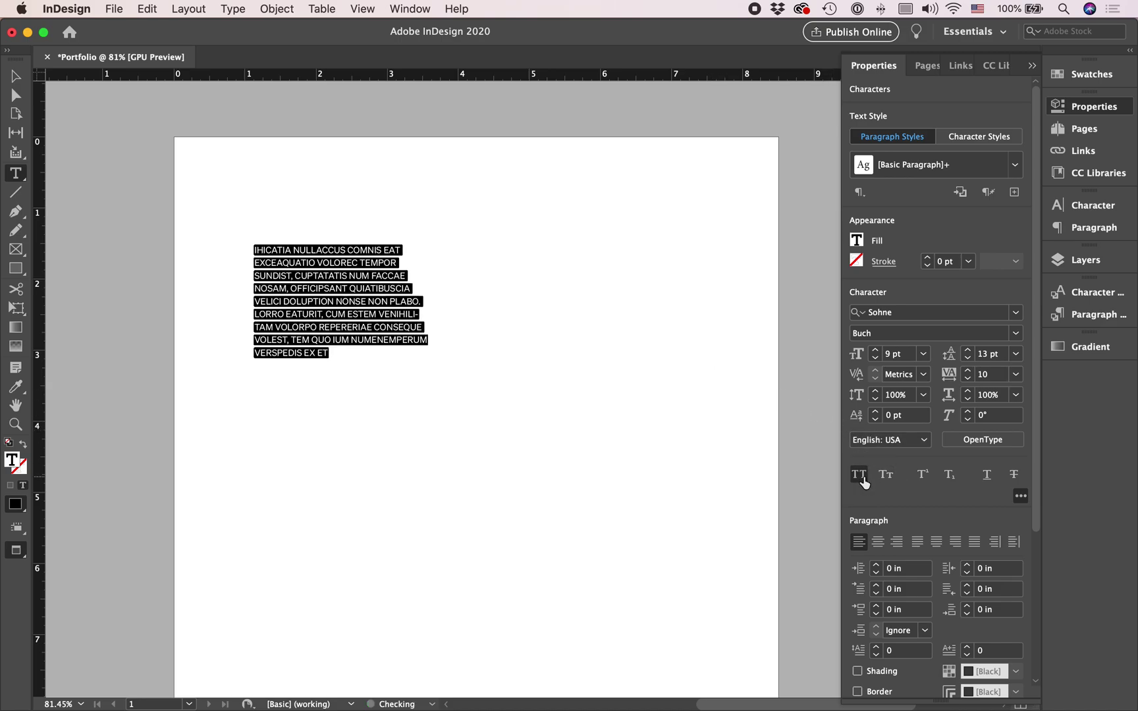
click(863, 479)
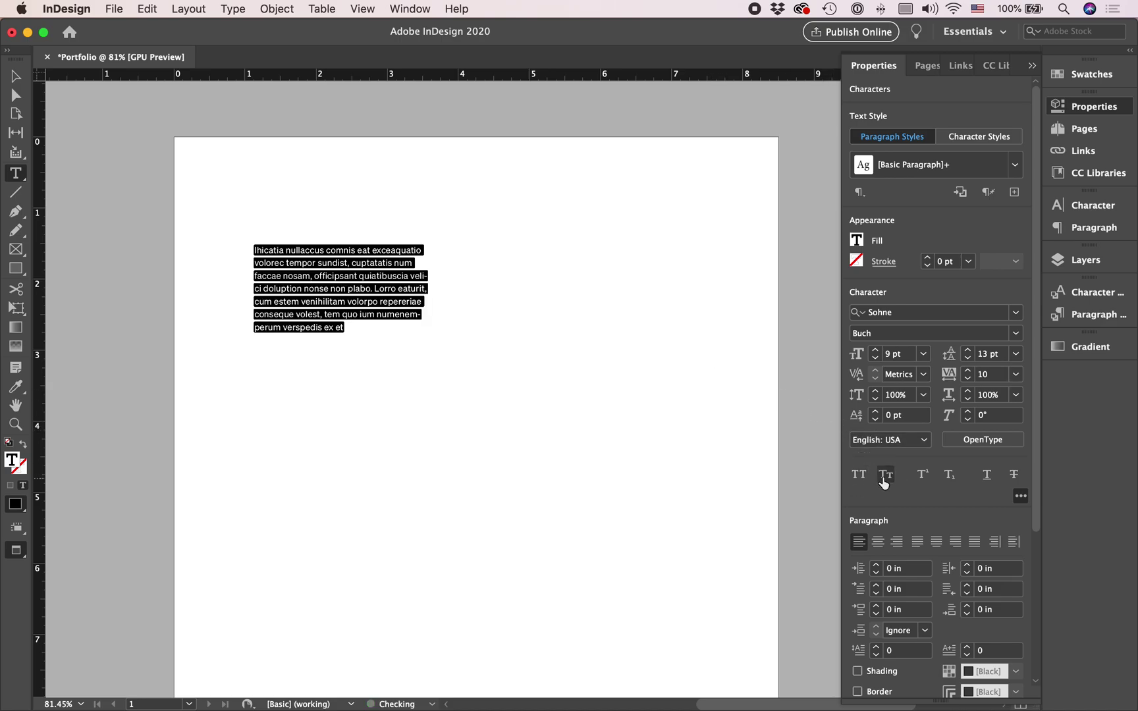
click(884, 481)
click(886, 481)
click(856, 478)
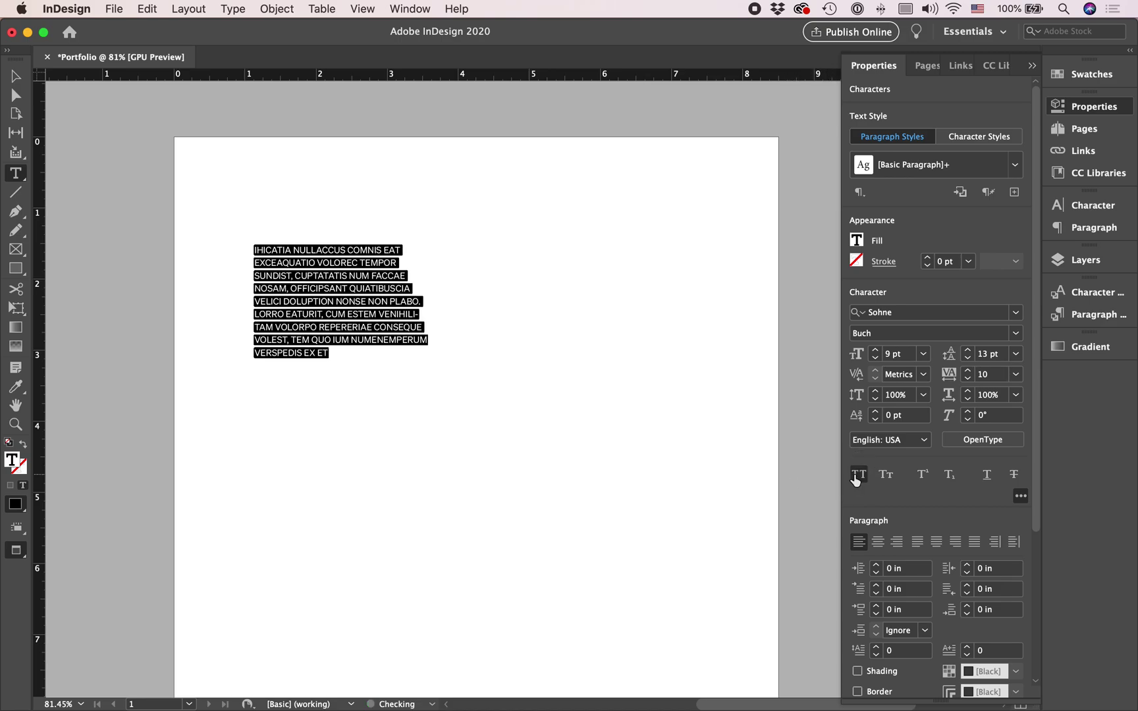
Set the tracking of the all-caps paragraph to 100.
click(1018, 375)
scroll(1001, 597, down, 3)
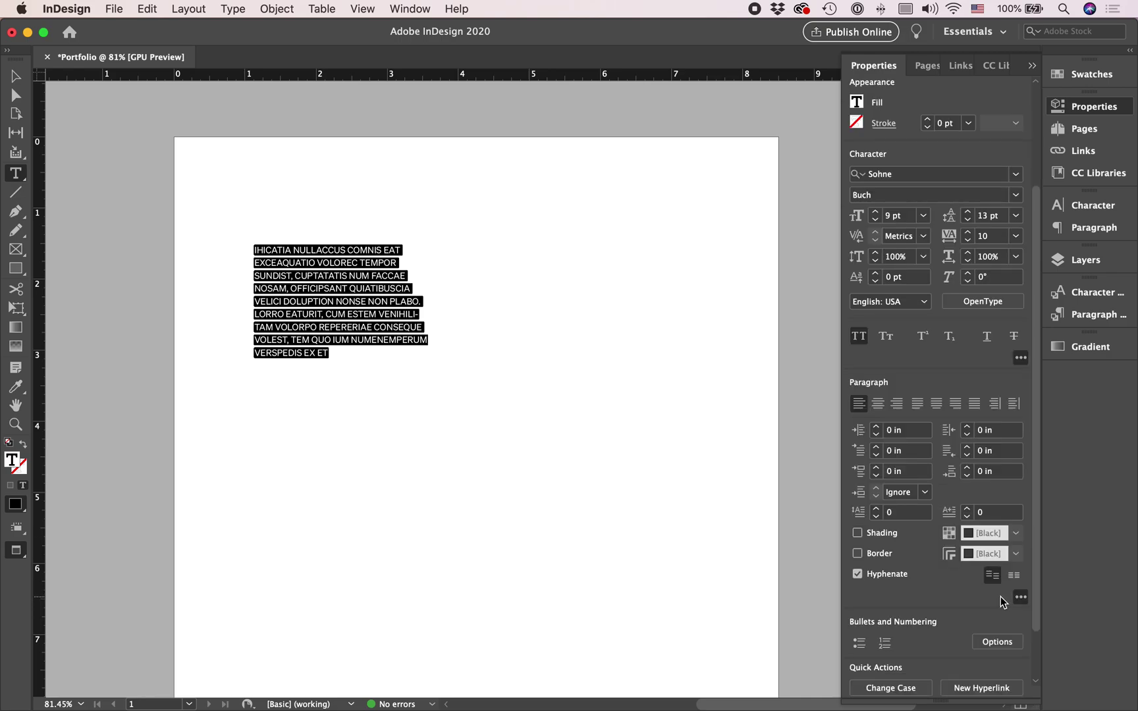
click(1016, 236)
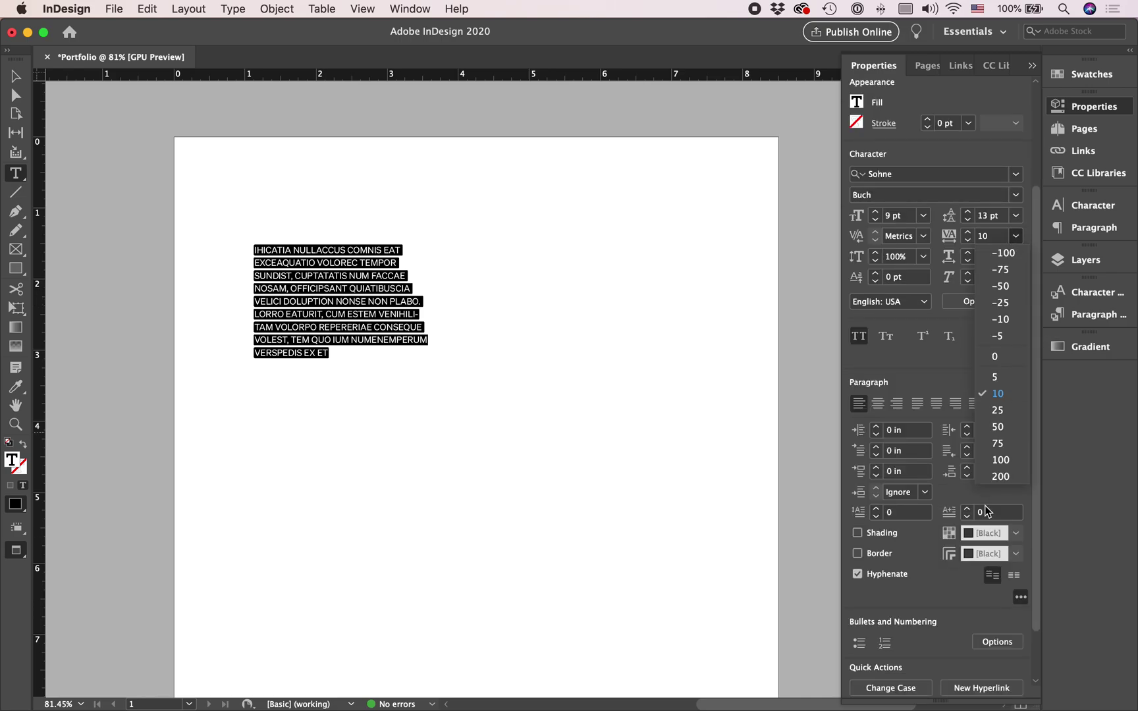
click(1001, 459)
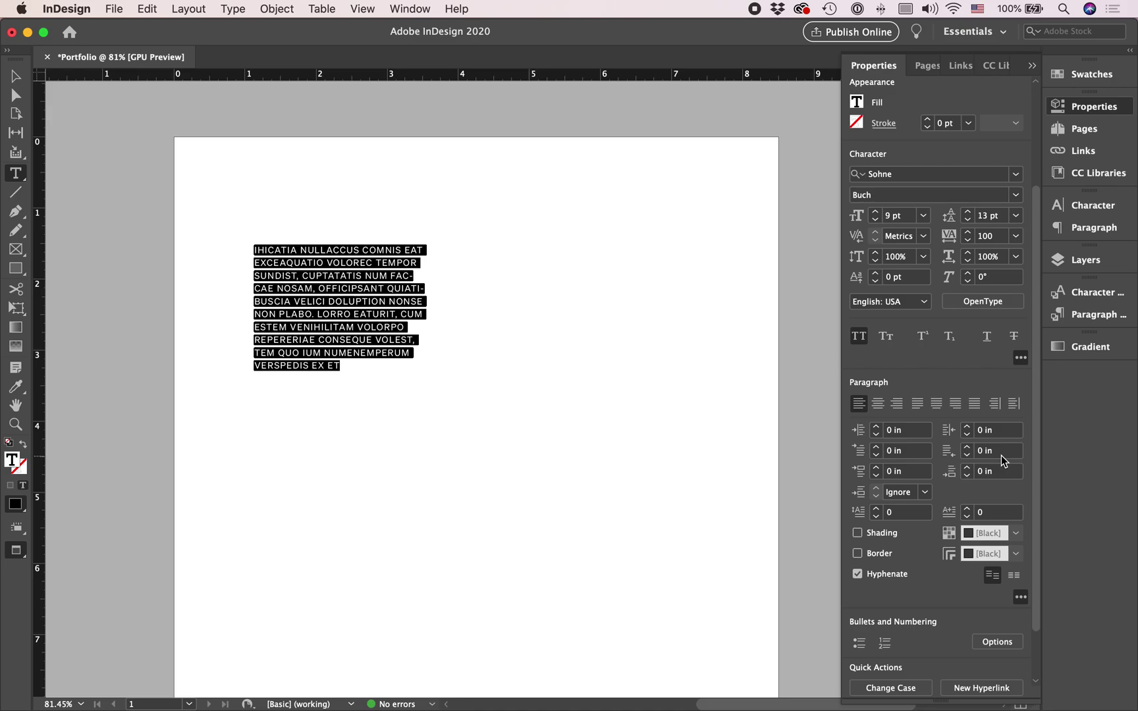
Leave text editing and undo the paragraph's All Caps and tracking changes.
key(Escape)
click(514, 422)
key(super+z)
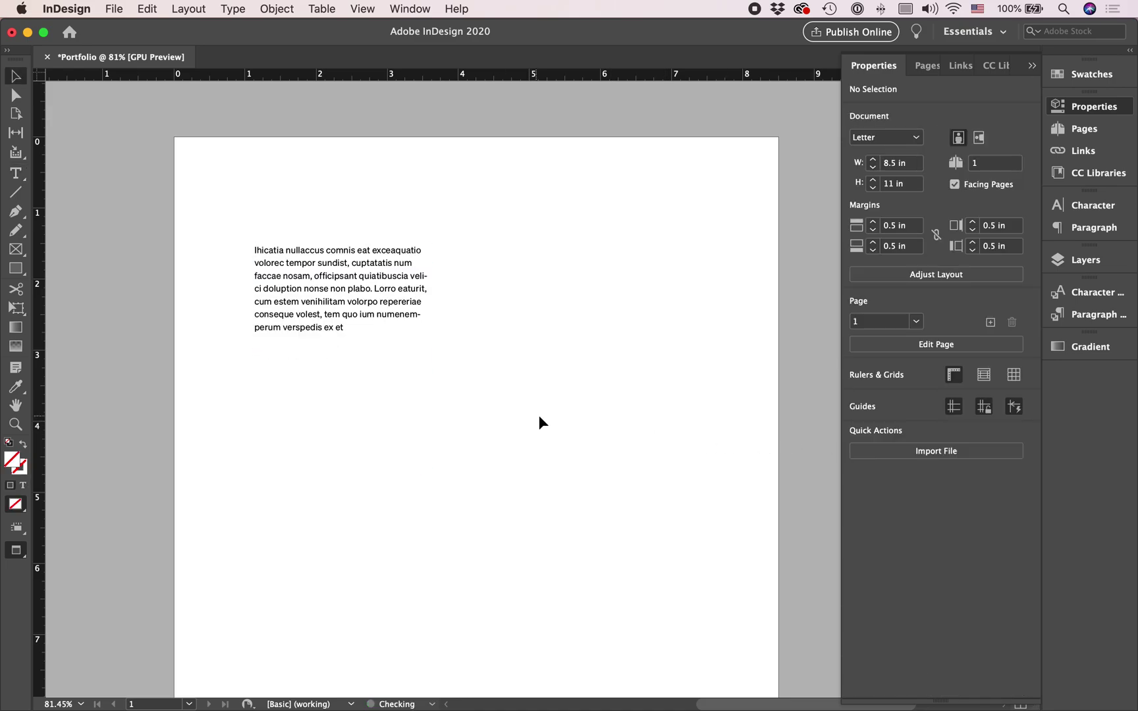
Turn off hyphenation for the entire paragraph.
double_click(354, 315)
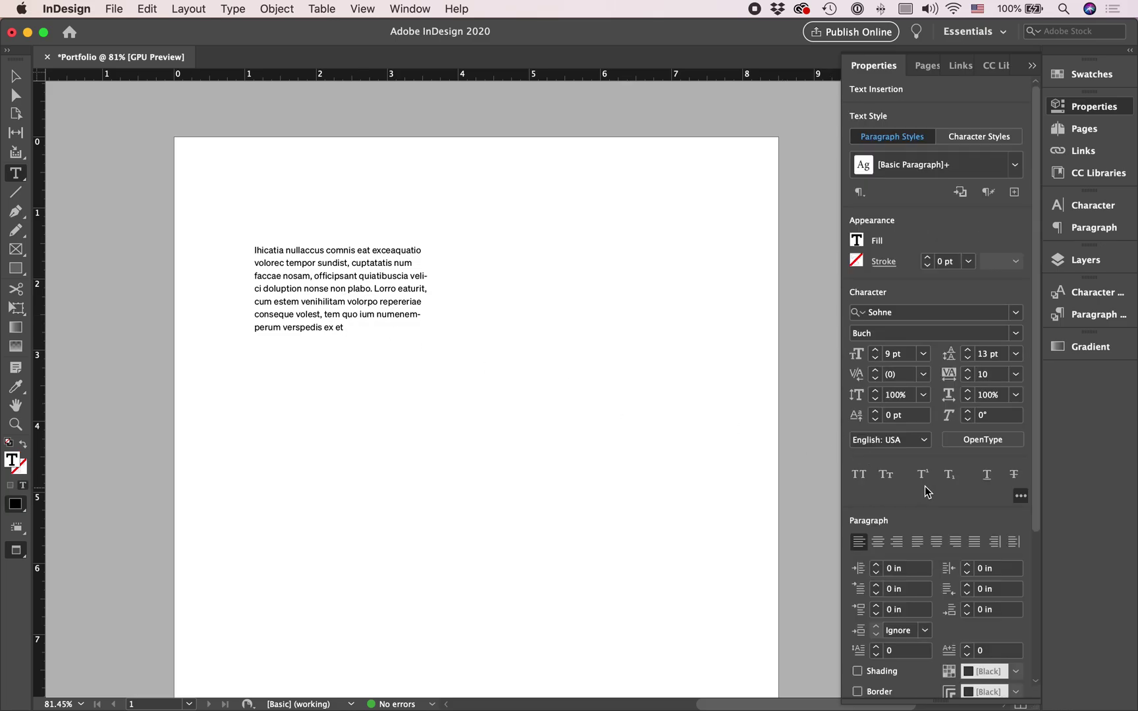
key(super+a)
scroll(934, 478, down, 5)
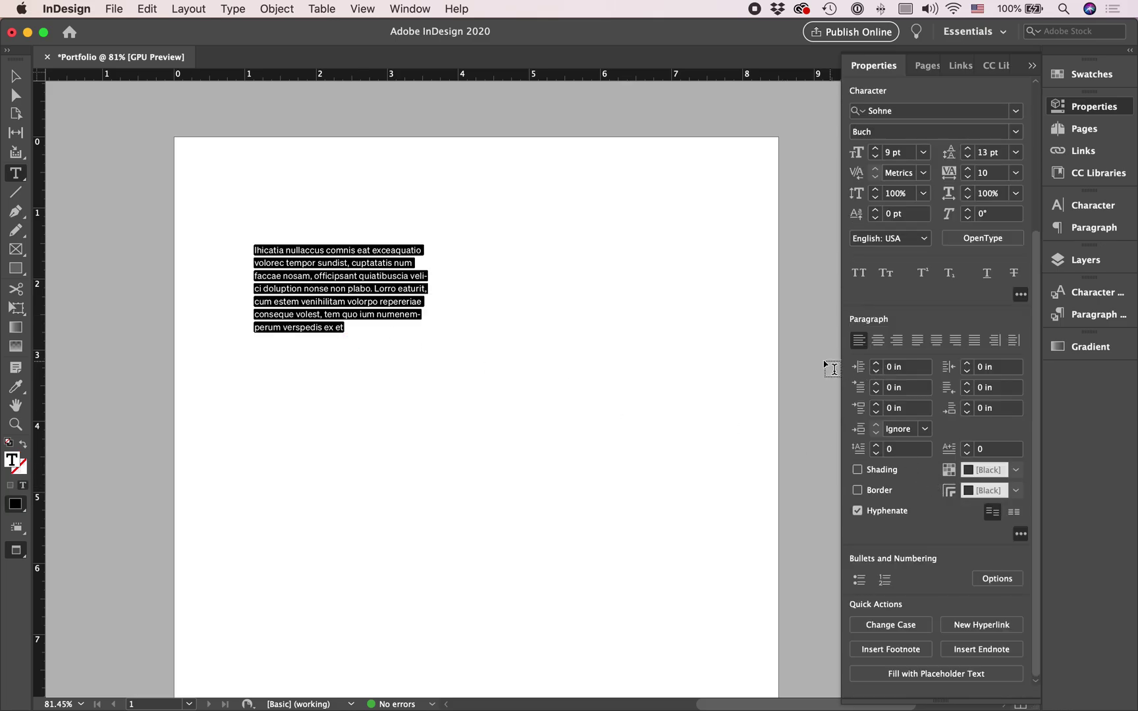
click(859, 512)
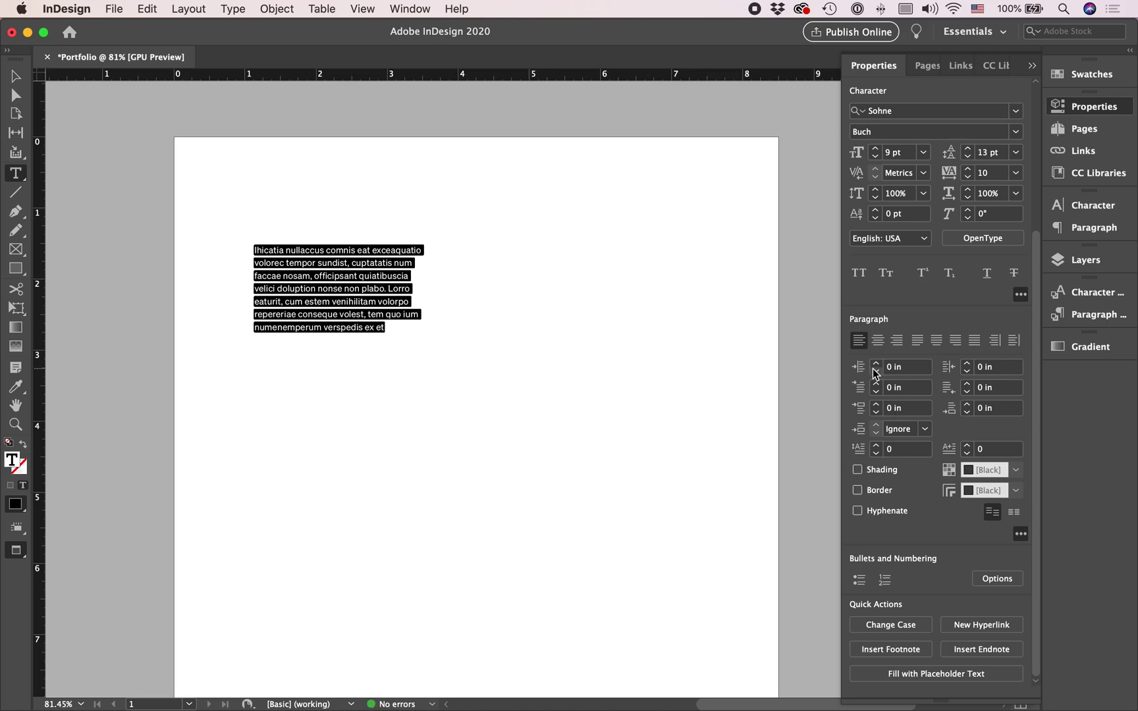
Start a new paragraph at the end of the text and paste the copied text into it.
click(395, 326)
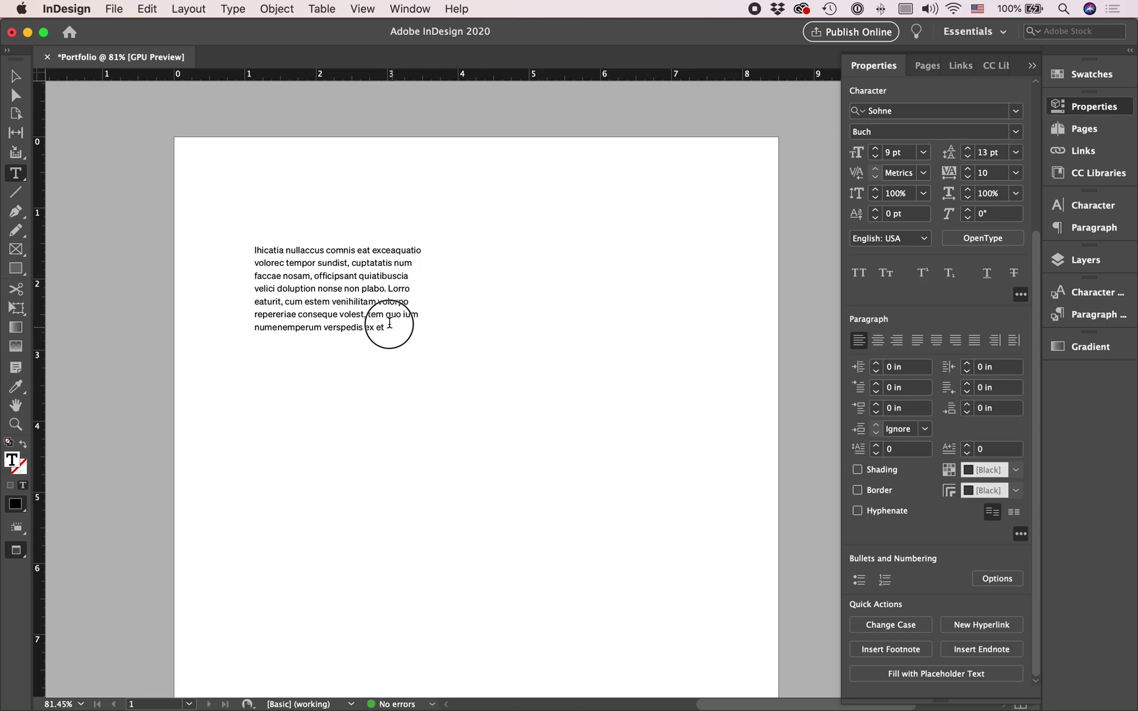
key(Return)
key(cmd+v)
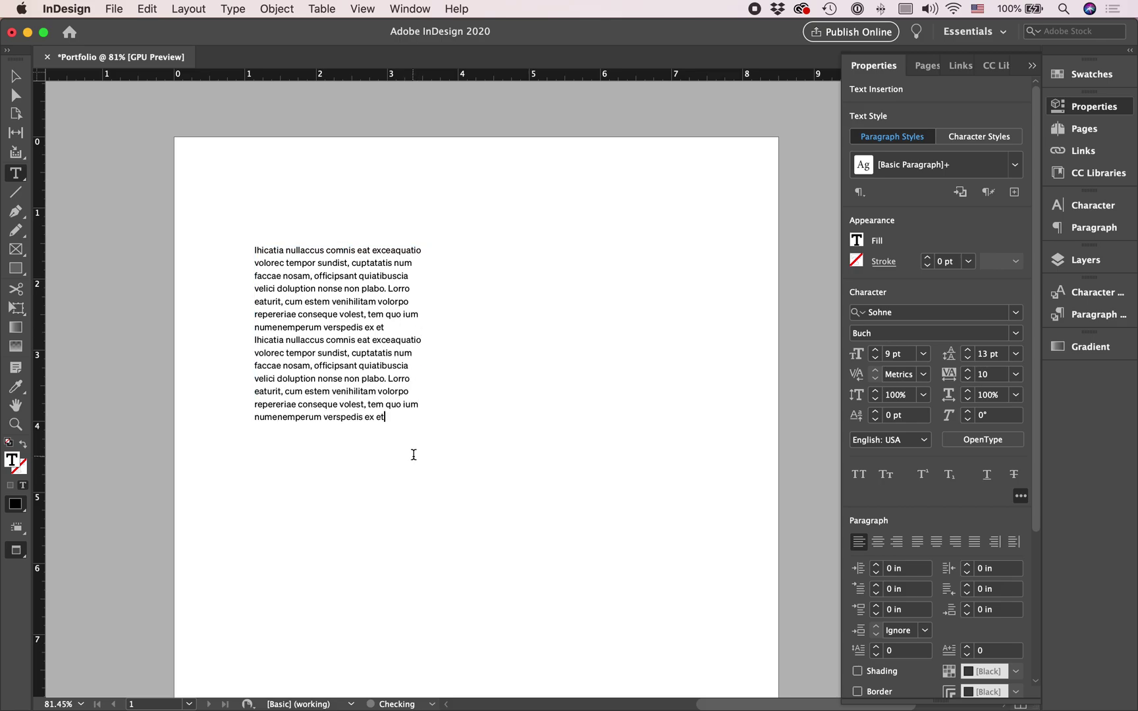
Select both paragraphs and set their space after to 0.125 in.
key(cmd+a)
scroll(961, 573, down, 5)
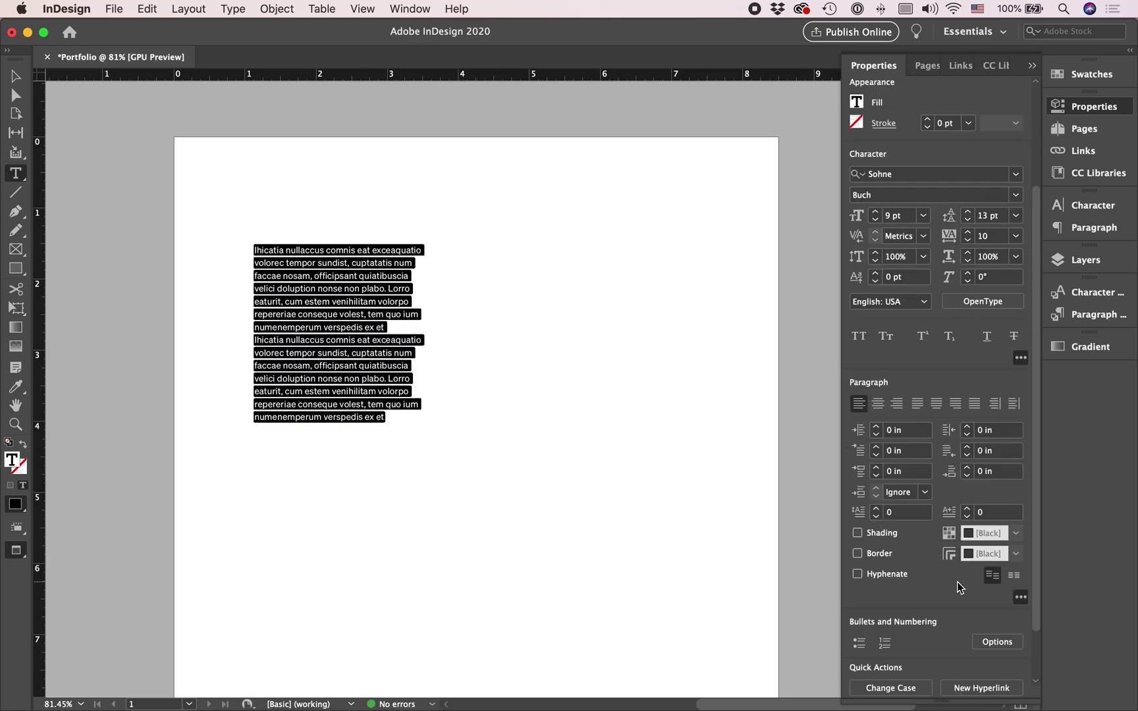
click(966, 403)
click(965, 403)
click(965, 404)
click(966, 404)
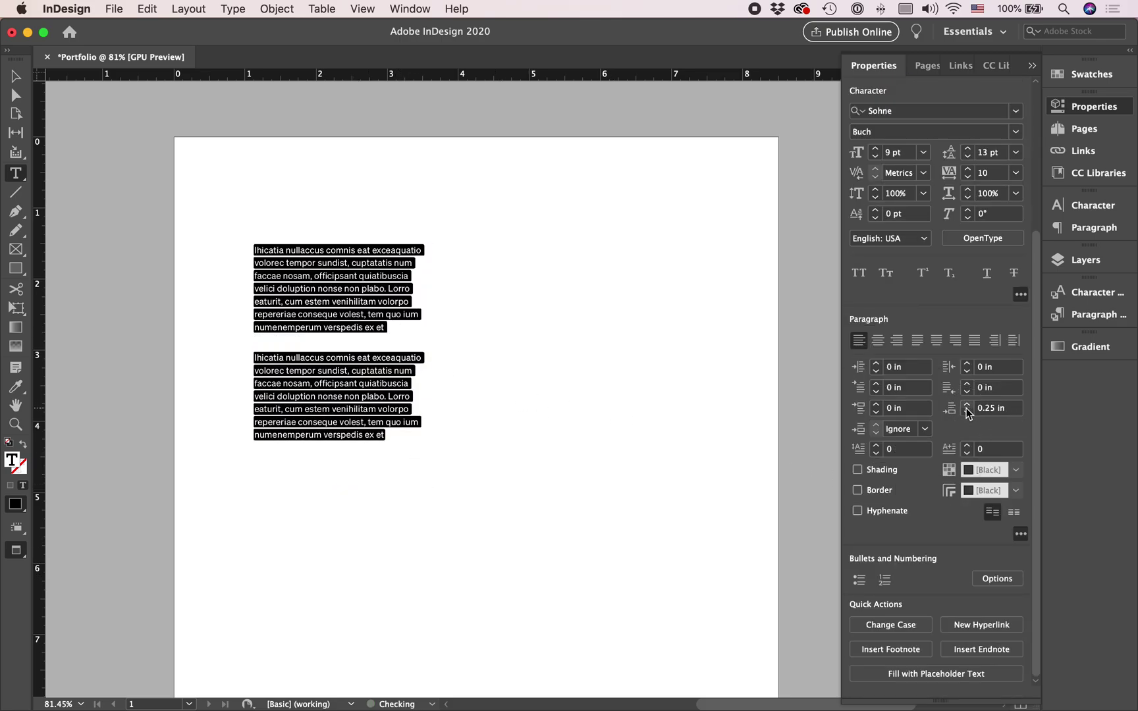
click(966, 413)
click(966, 413)
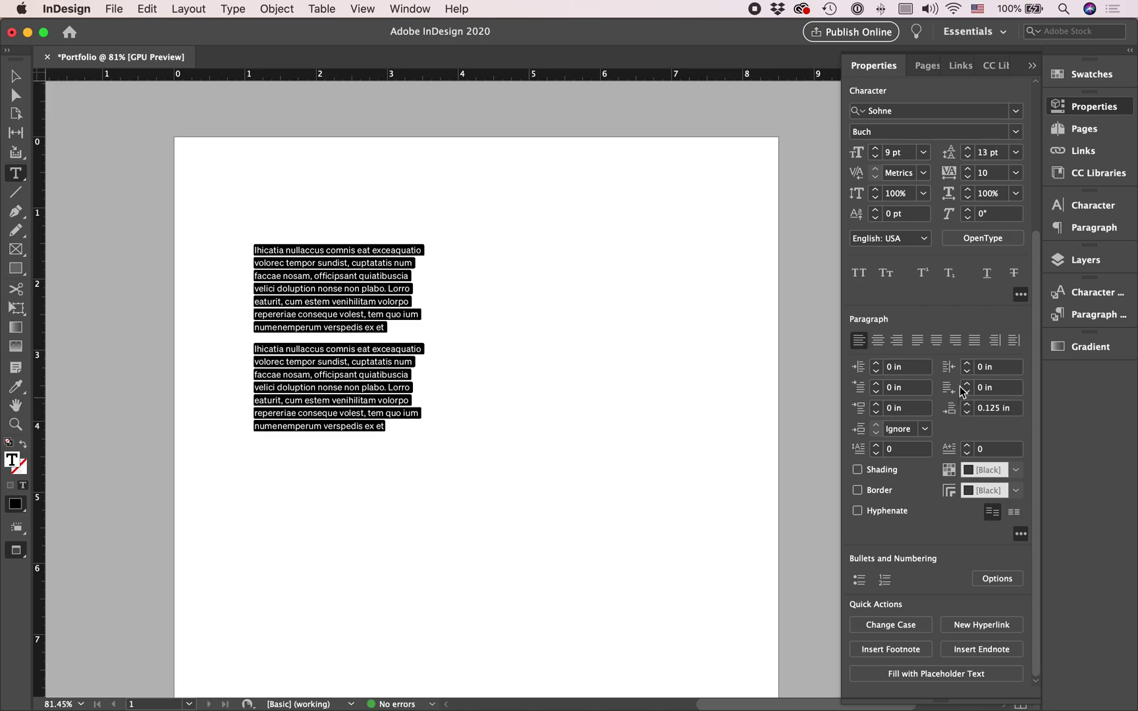
Try left and first-line indents on both paragraphs, and return both indents to 0 in.
click(875, 363)
click(876, 372)
click(876, 384)
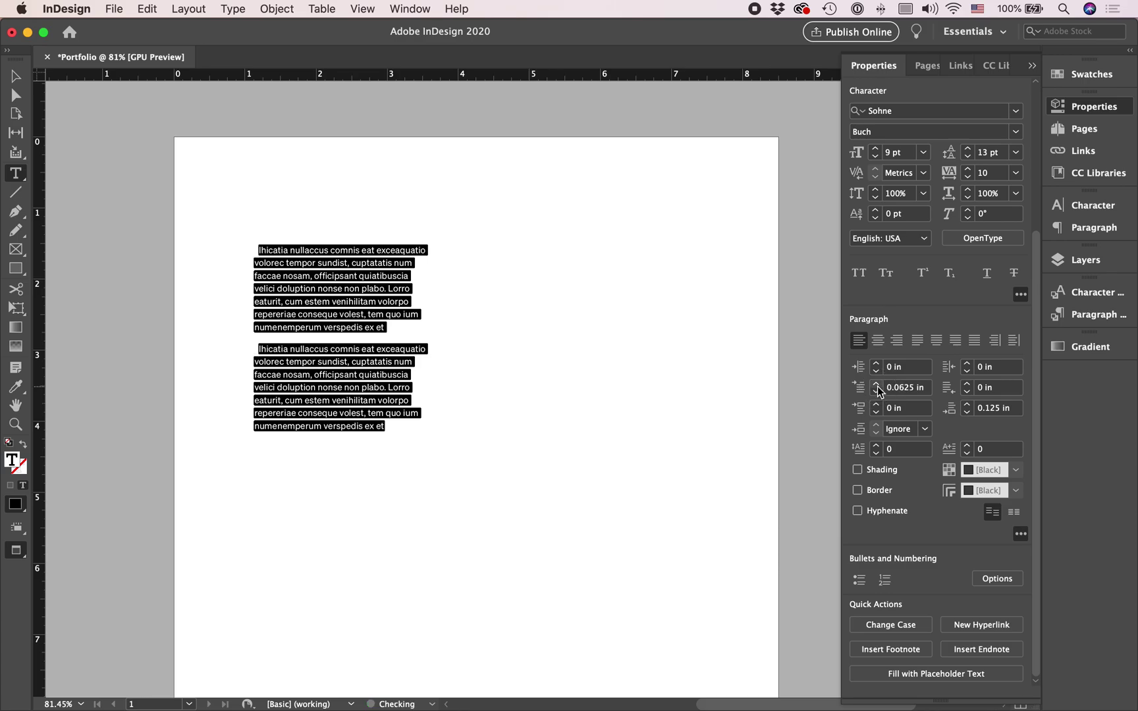
click(876, 384)
click(876, 393)
click(876, 392)
click(876, 392)
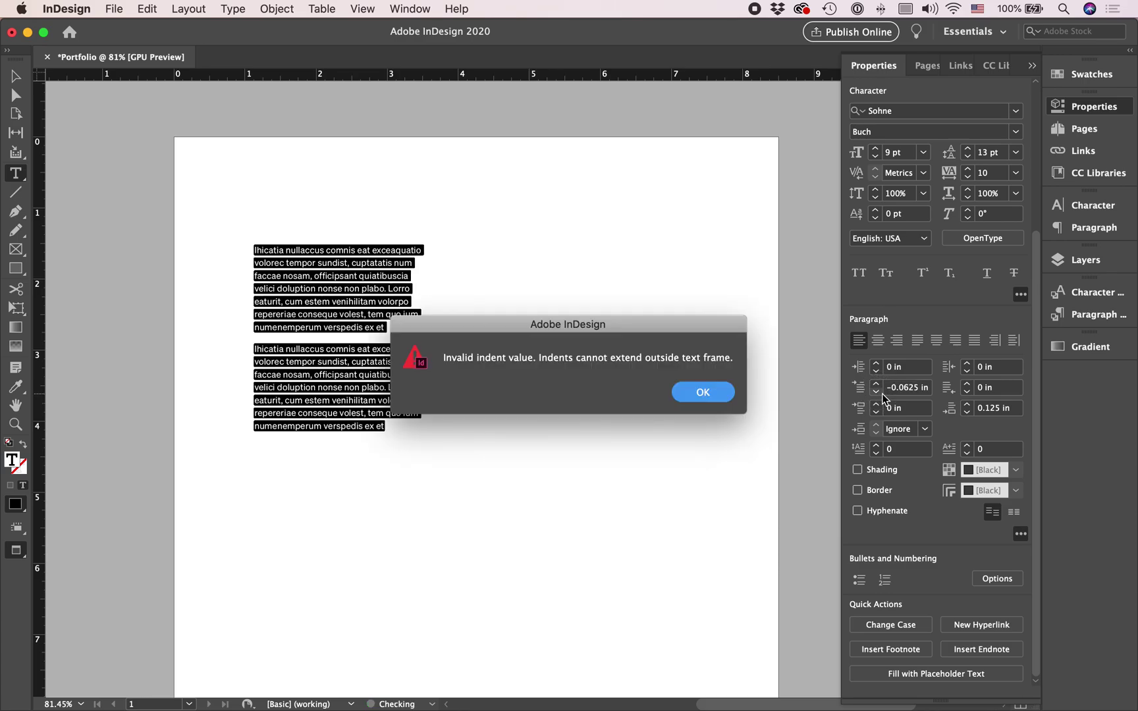
click(703, 392)
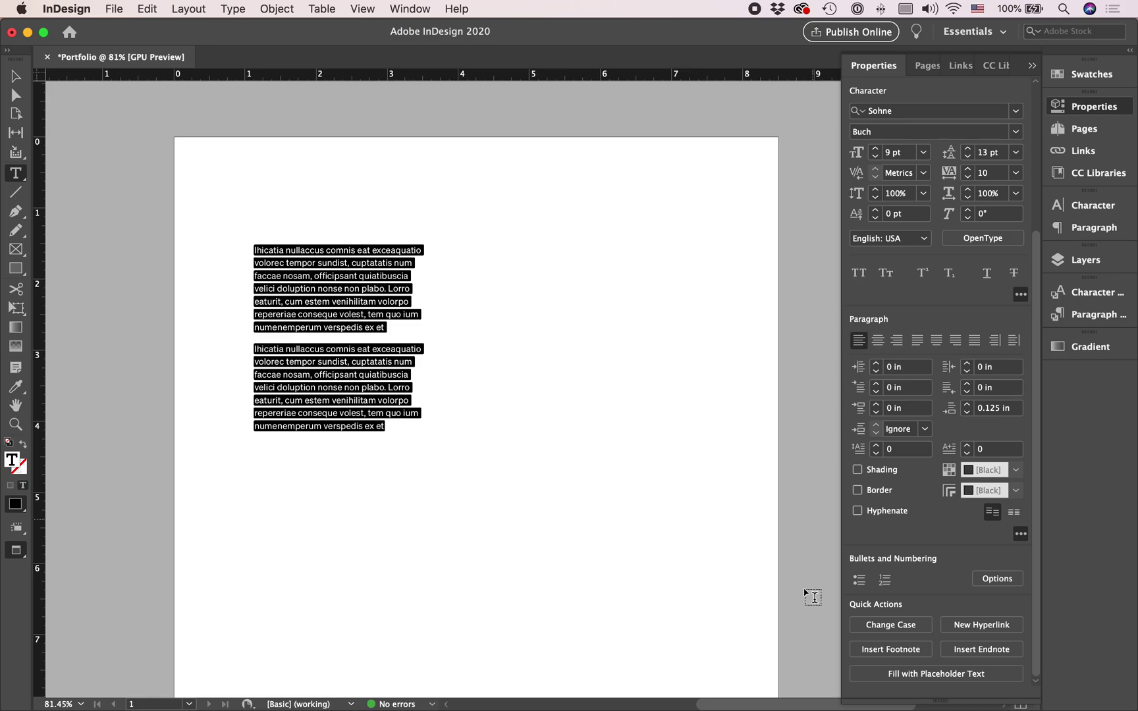
Turn the bulleted list on and off for both paragraphs and check the text fill options.
click(860, 582)
click(862, 587)
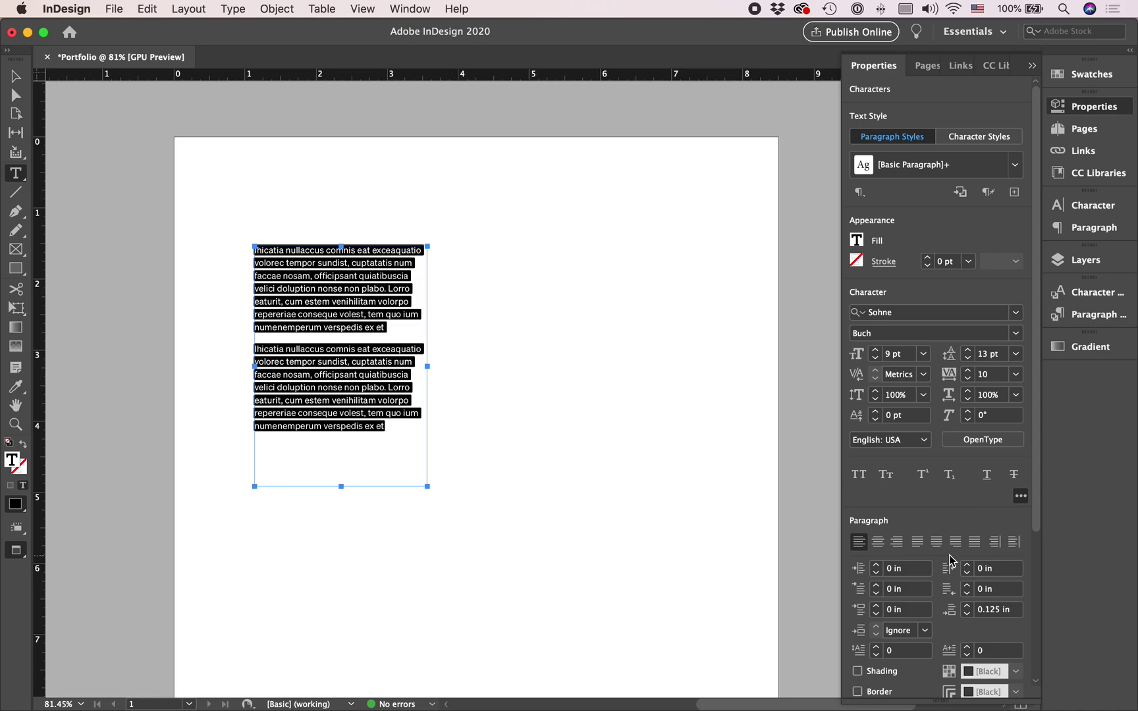
click(850, 241)
scroll(748, 415, up, 1)
click(856, 239)
scroll(991, 590, down, 3)
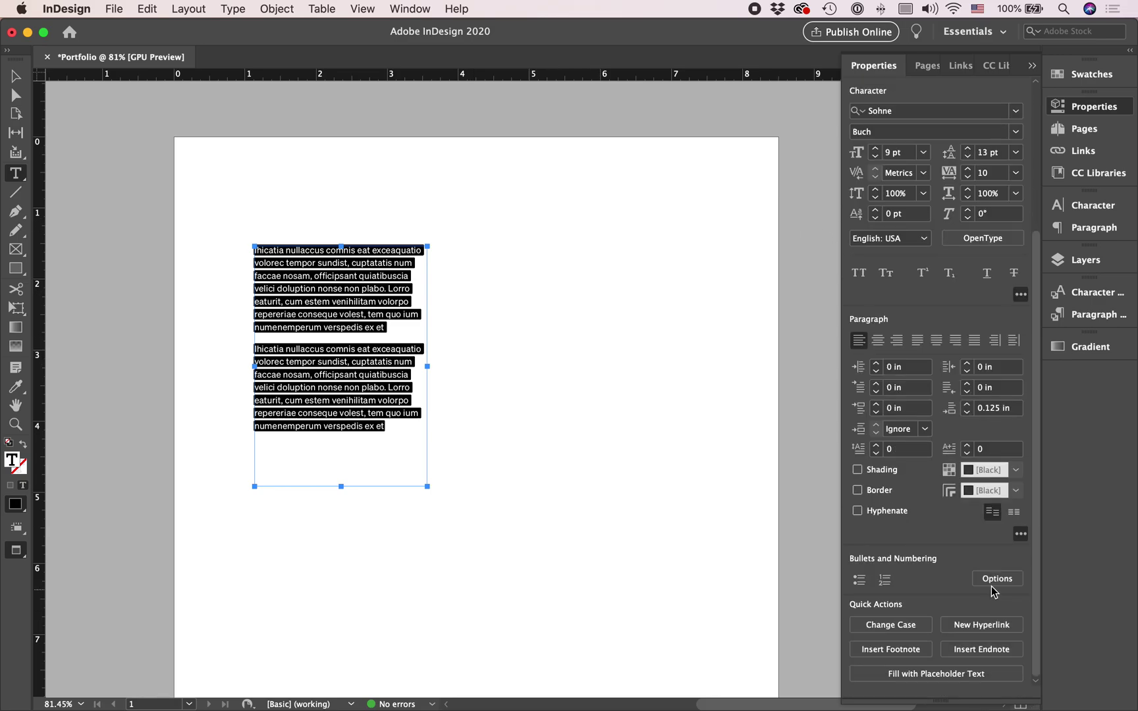
Try a space after of 0.1 in on both paragraphs, settle on 0.075 in and deselect the text.
click(994, 408)
text(0.1)
key(Return)
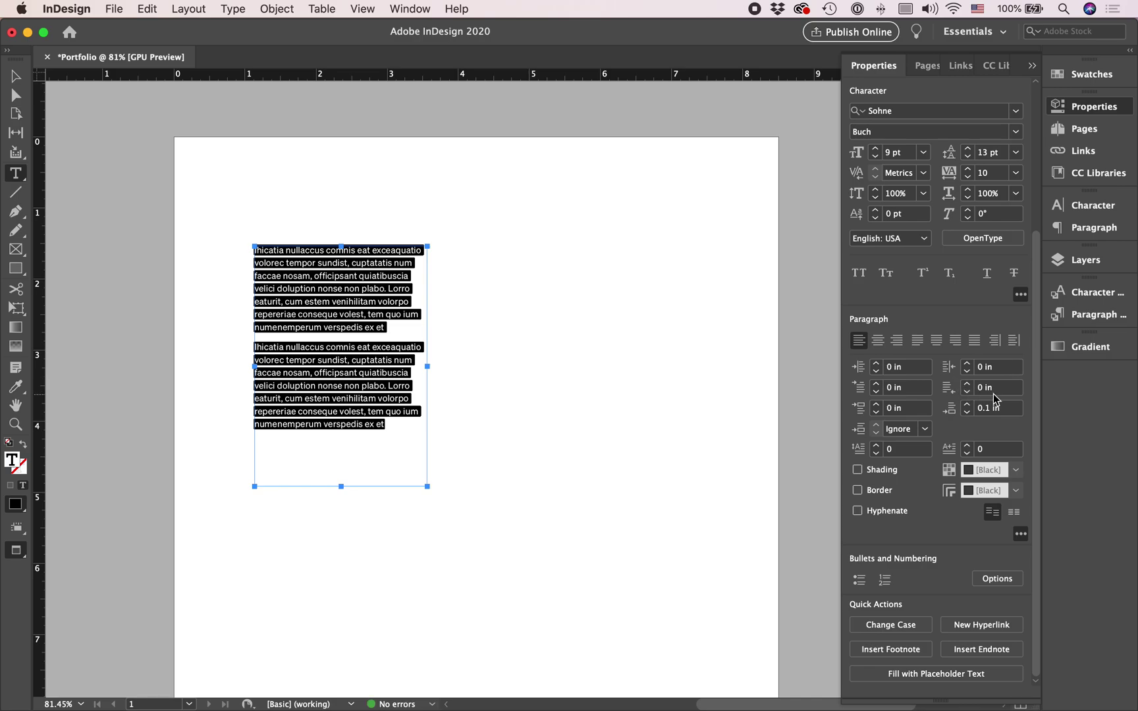
text(0.075)
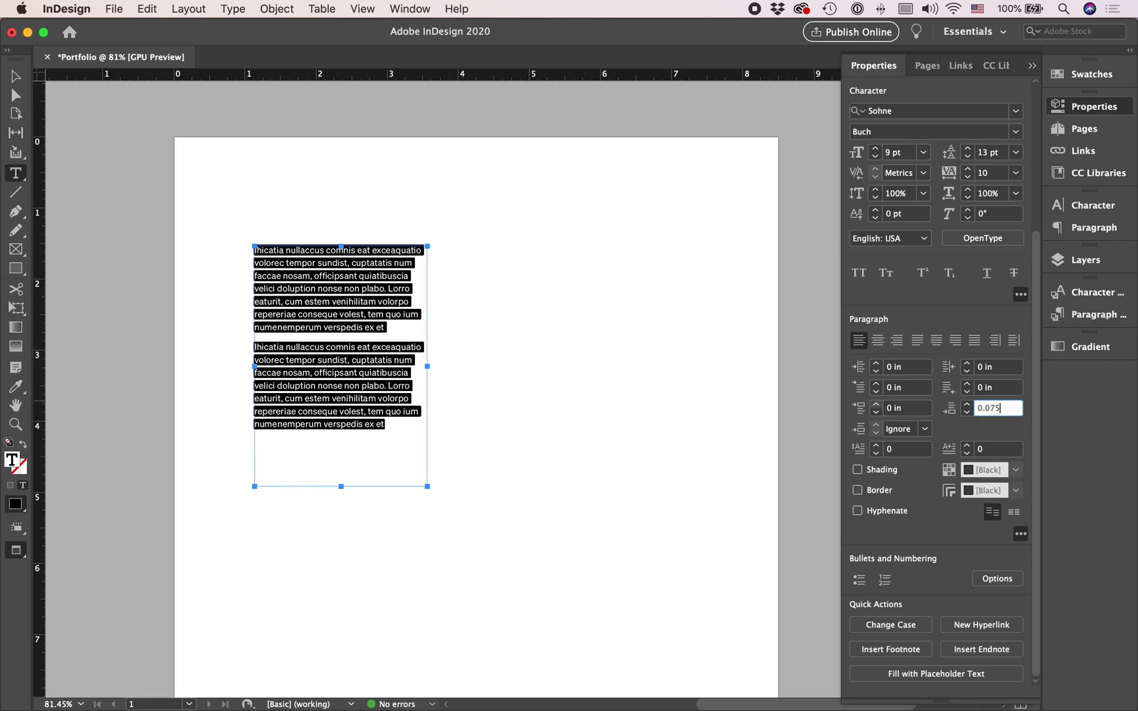
key(Return)
key(Escape)
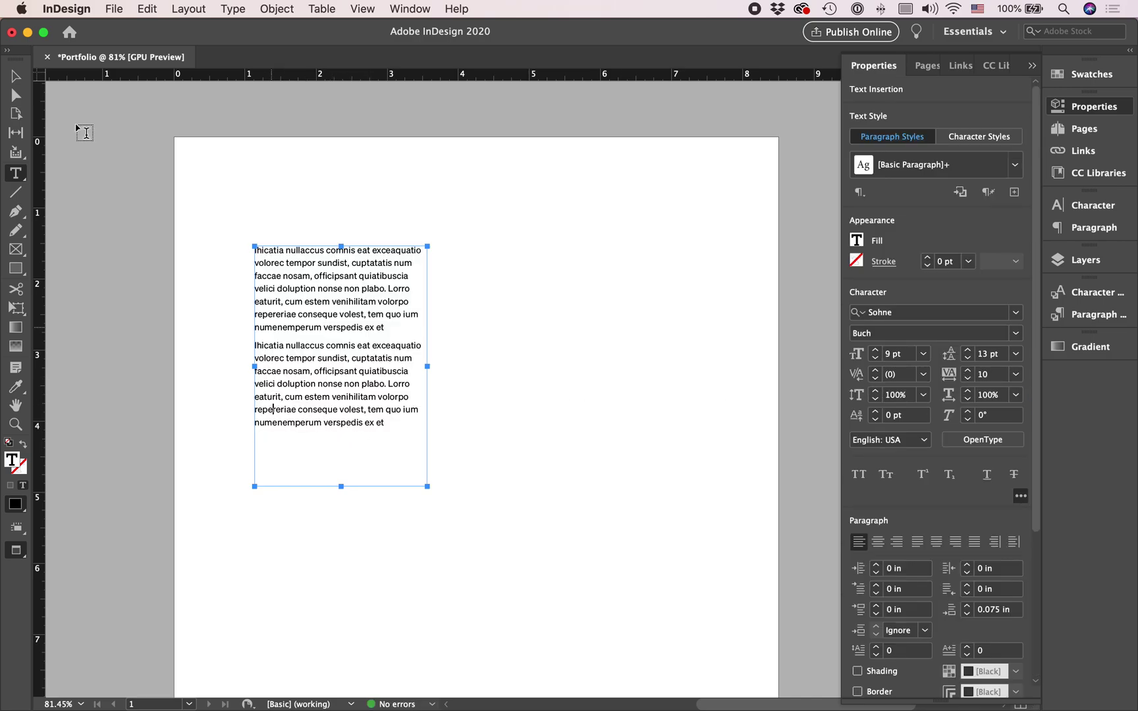
Duplicate the two-paragraph text frame and place the copy beside the original, level with it, on the right half of the page.
click(170, 337)
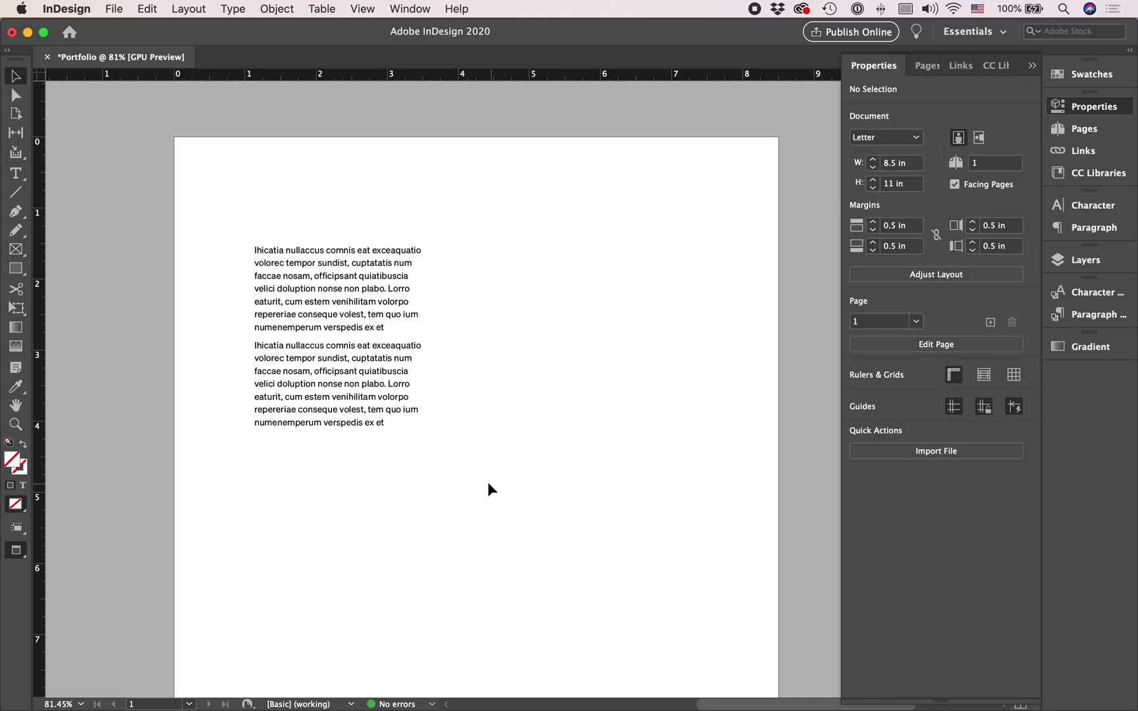
click(366, 405)
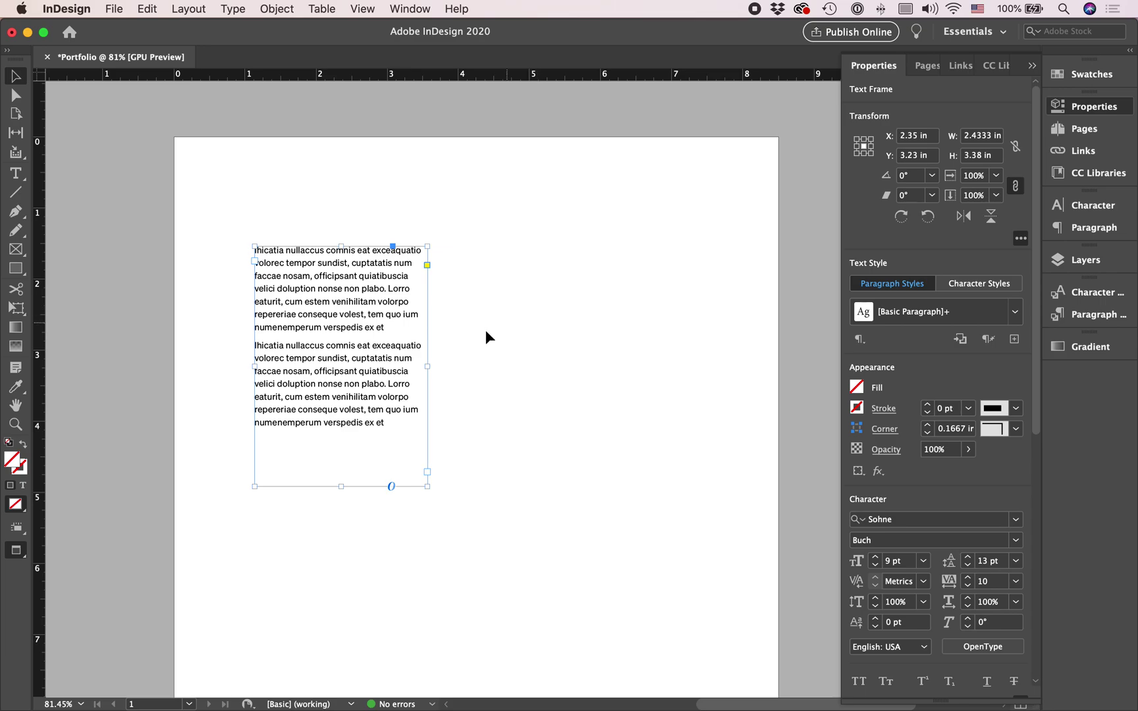
drag(353, 324, 611, 325)
Set all the text in the duplicated frame to Times New Roman.
double_click(611, 325)
key(super+a)
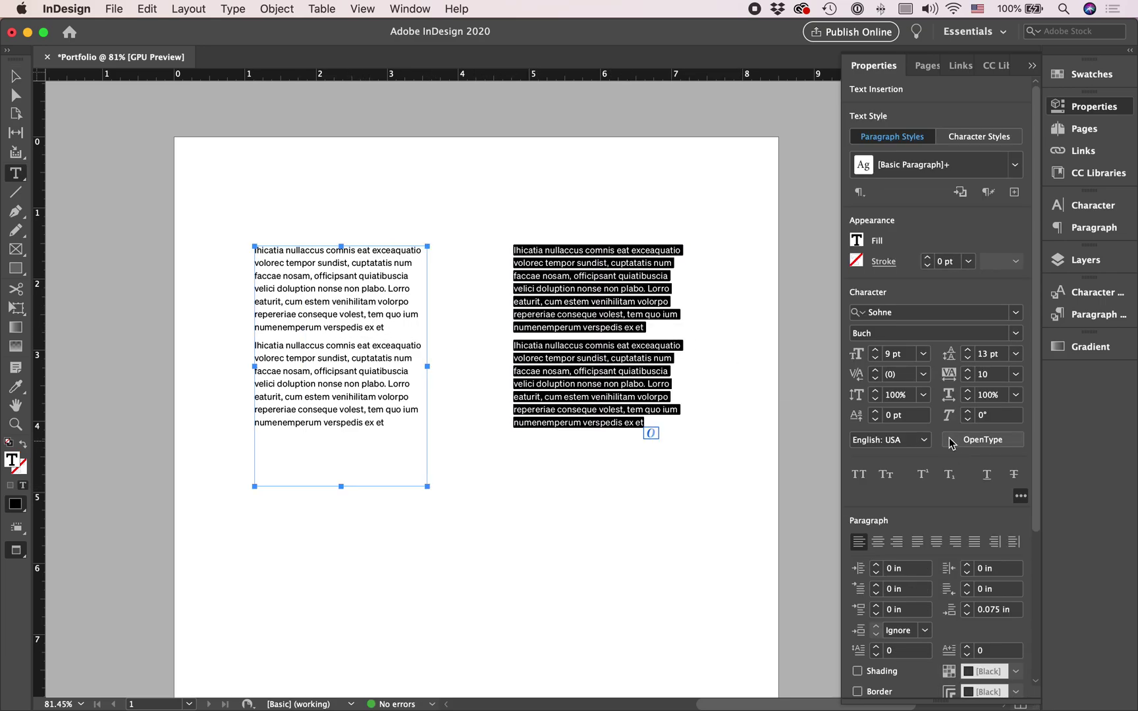
click(1016, 312)
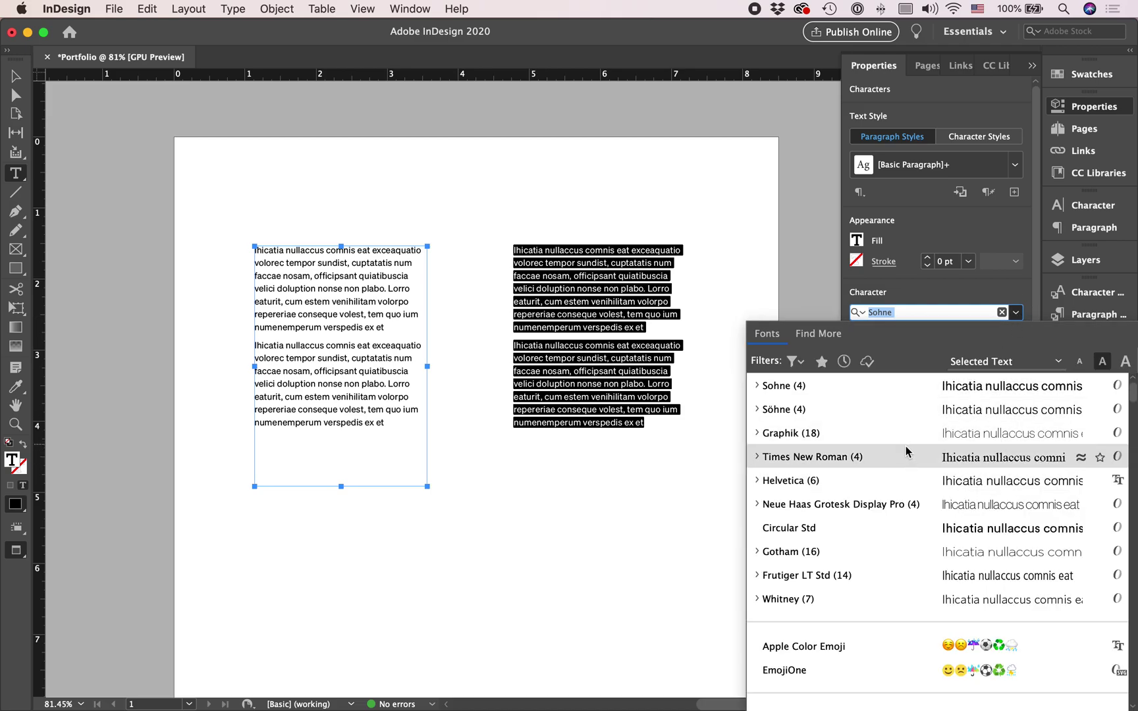
click(906, 456)
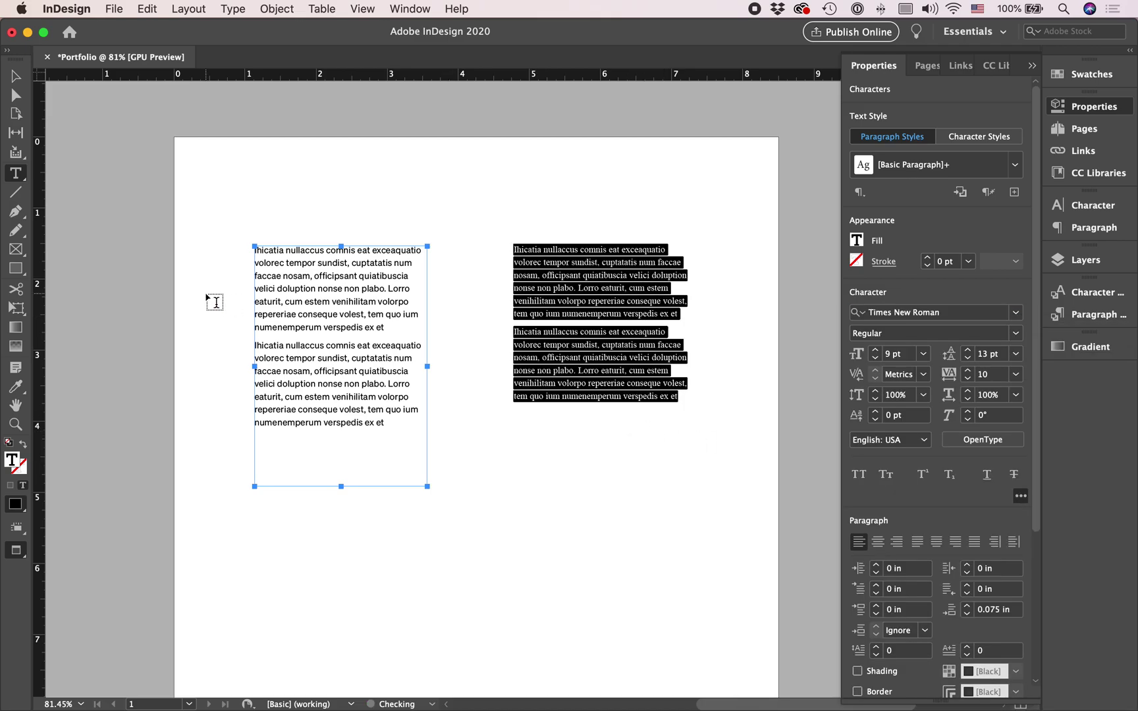
key(Escape)
Redefine the Basic Paragraph style from the formatting of the original left text frame and deselect the frame.
click(329, 191)
click(381, 312)
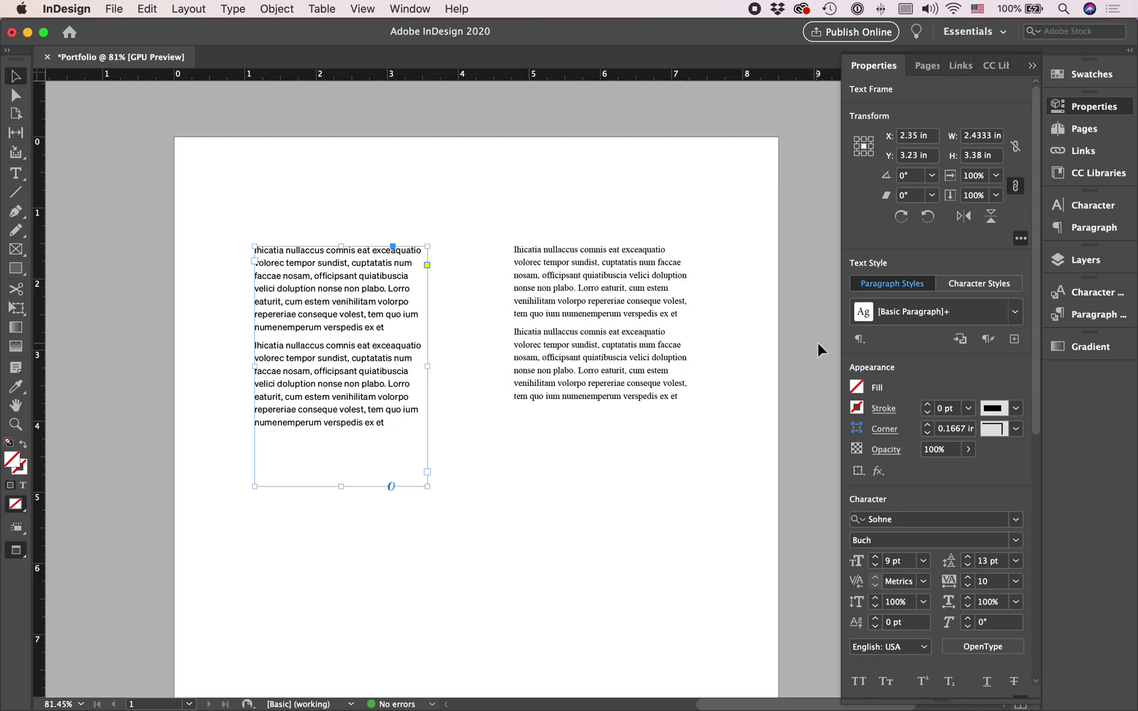
click(1015, 312)
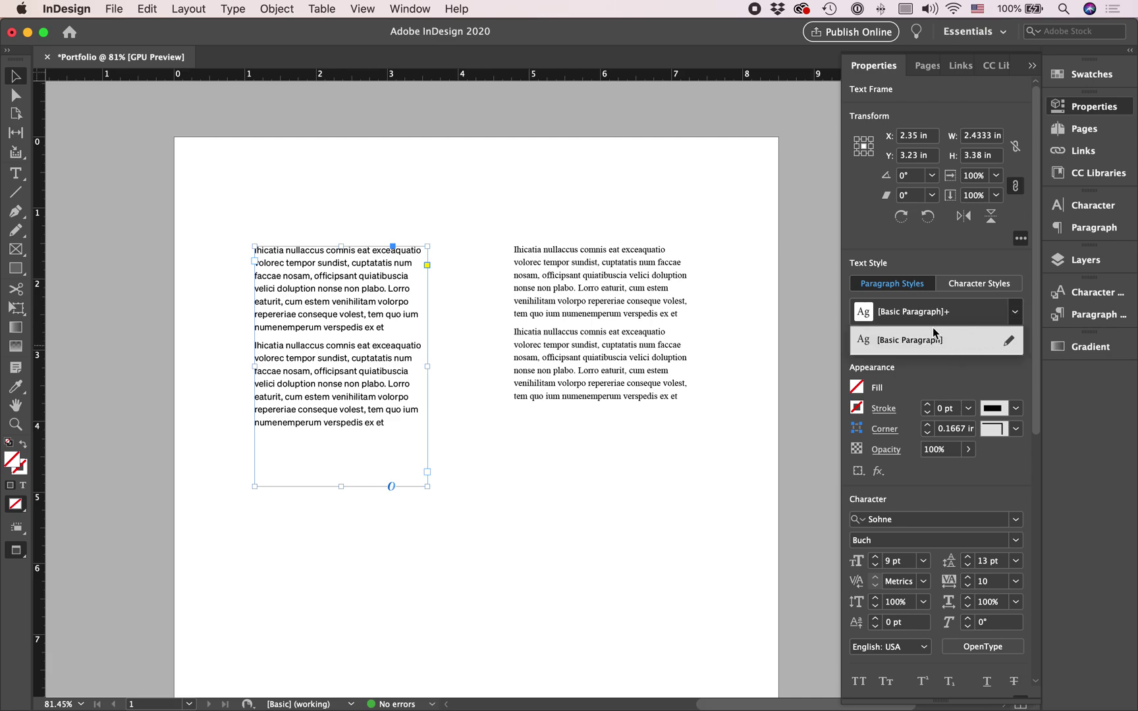
click(1019, 314)
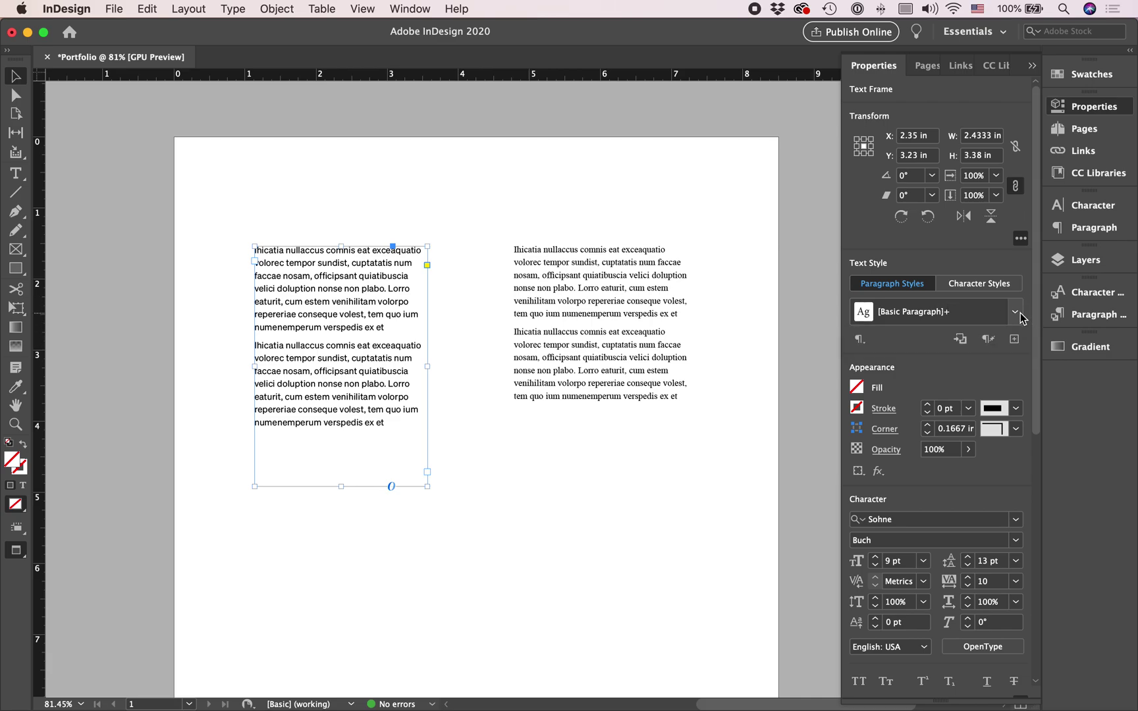
click(965, 347)
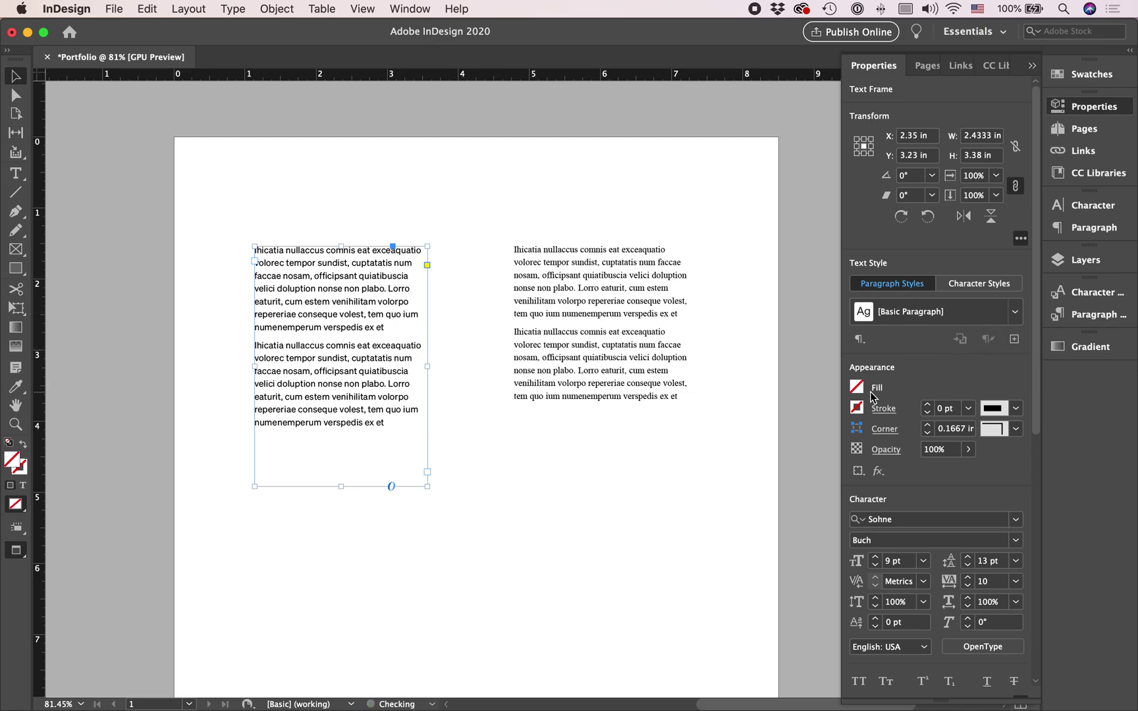
click(483, 498)
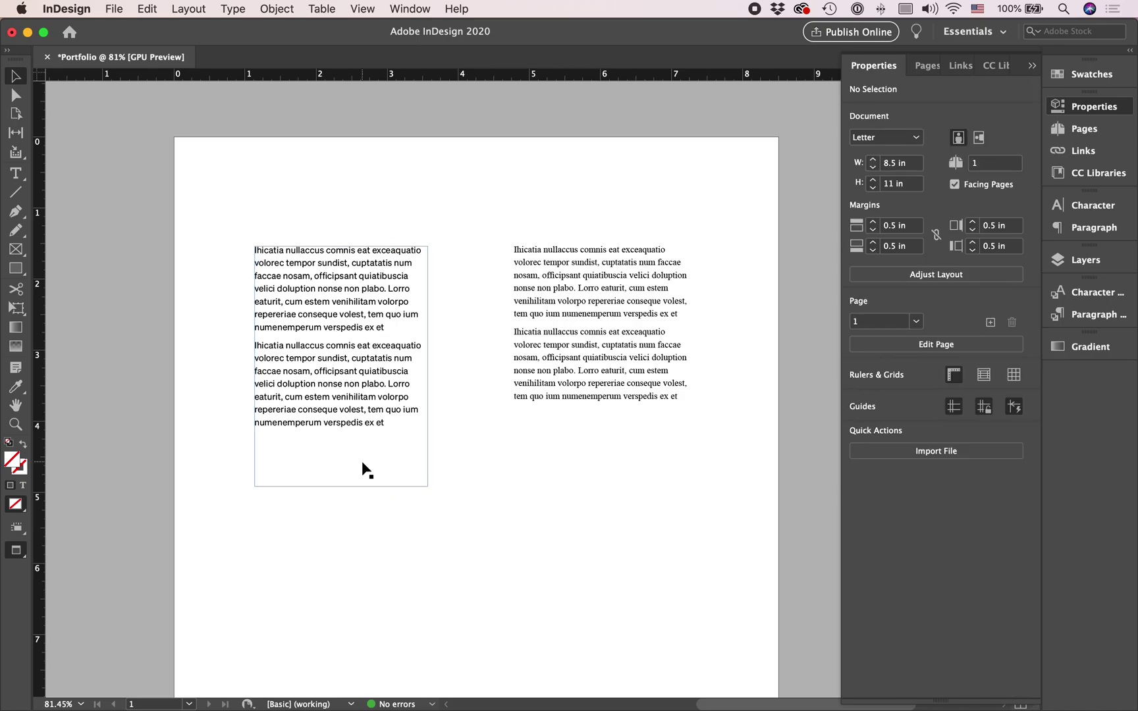
Apply the Basic Paragraph style to all the text in the right-hand frame.
key(t)
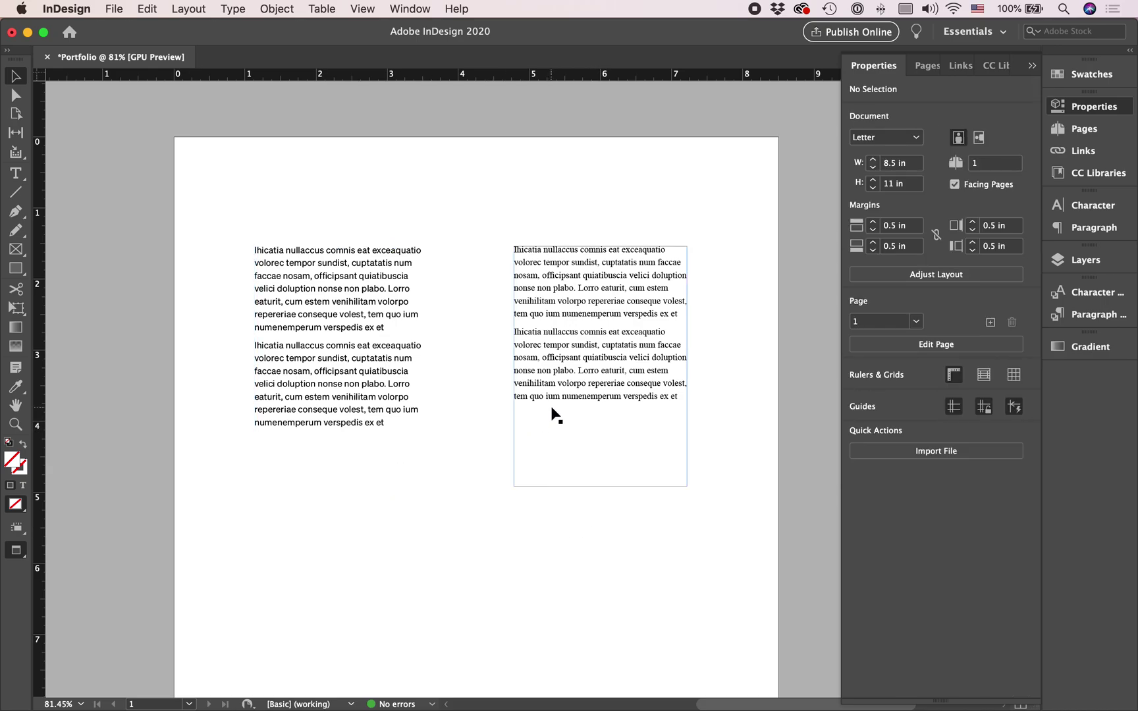
click(553, 401)
key(super+a)
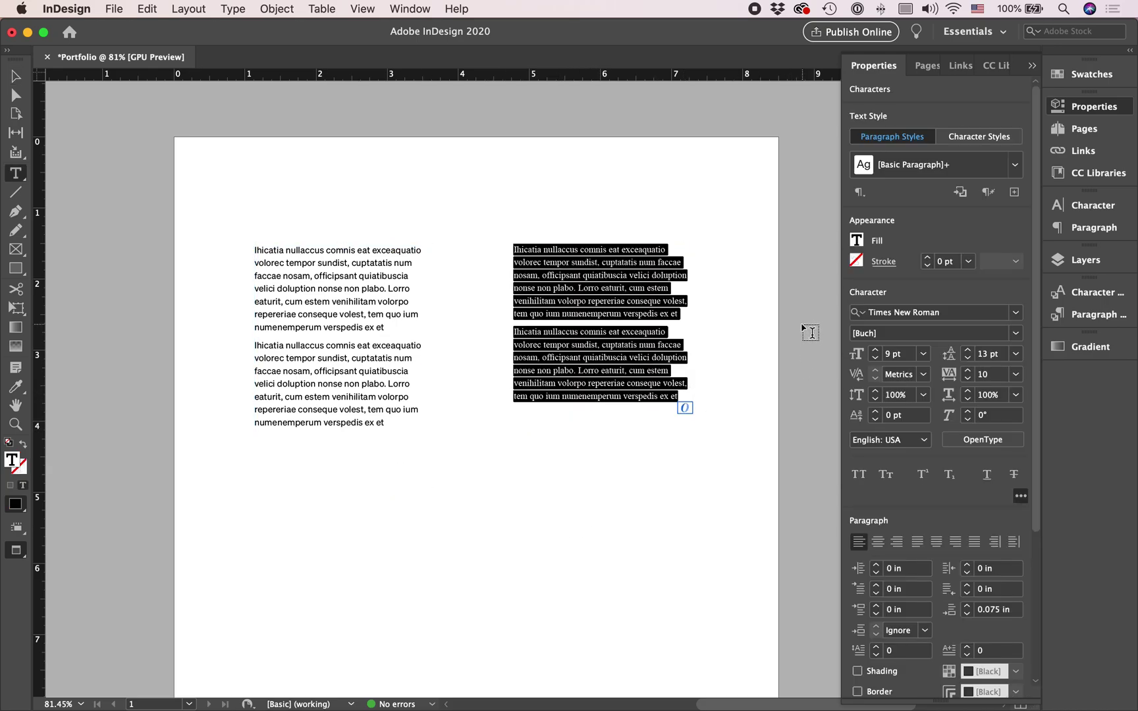
click(1011, 172)
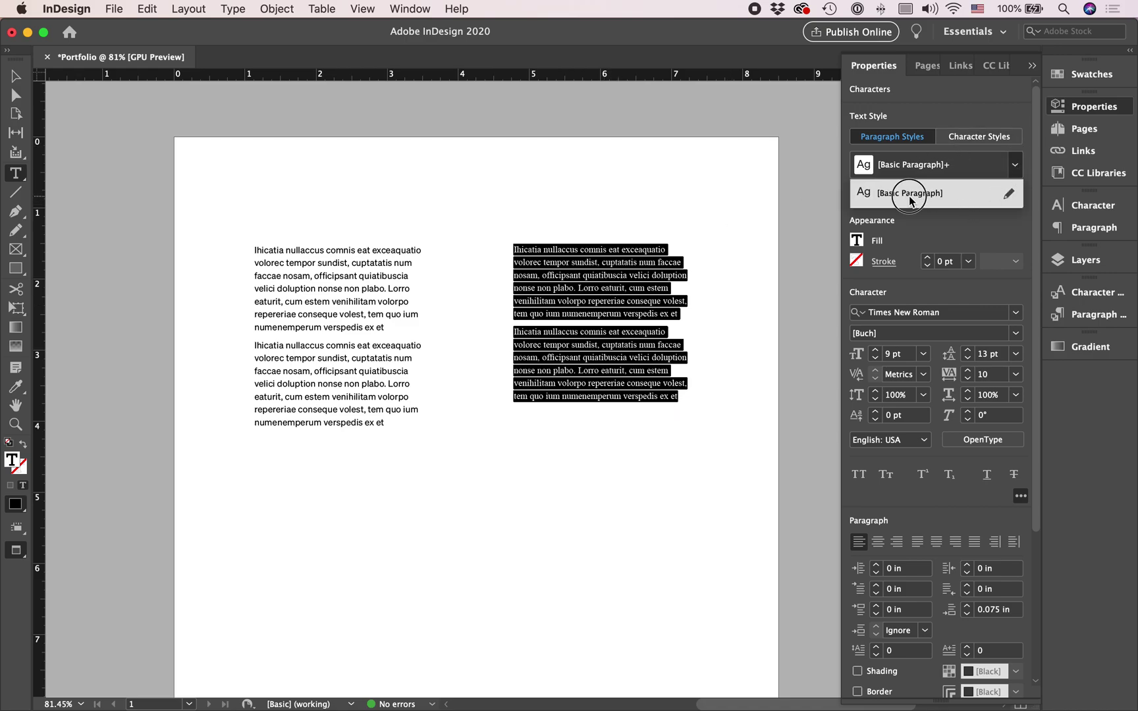
click(929, 193)
click(620, 380)
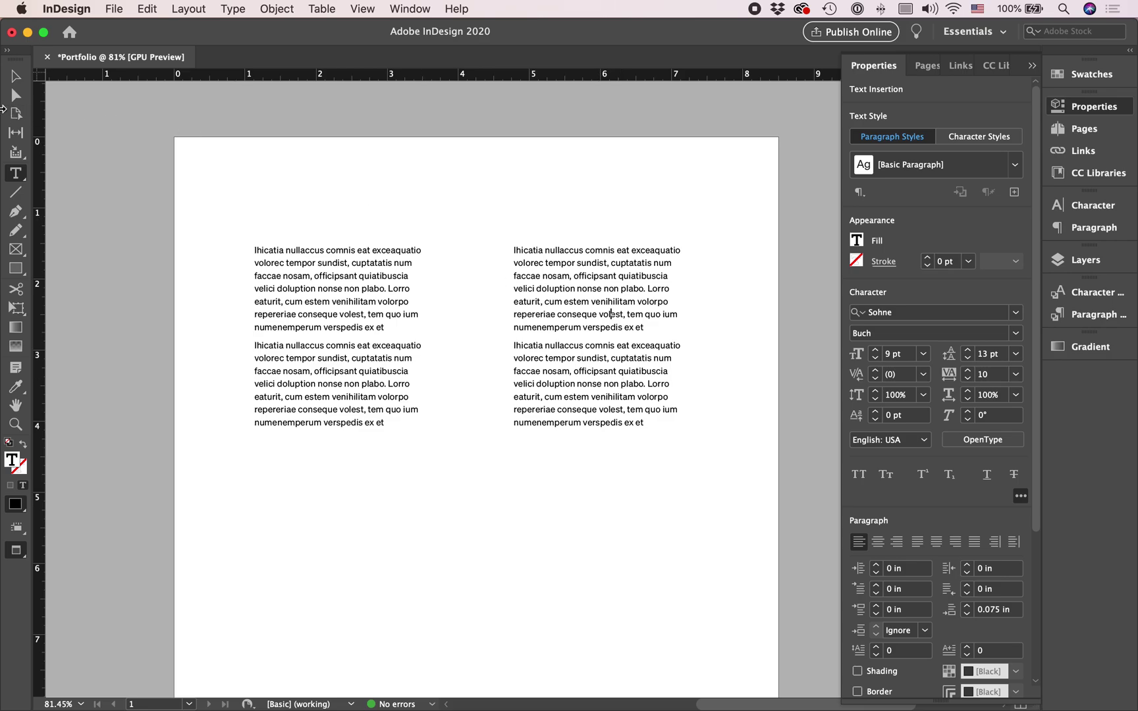
Add a text frame below the two columns reading "Any new text box that I have will be in this Basic Paragraph style.".
click(15, 76)
scroll(443, 309, down, 5)
click(423, 312)
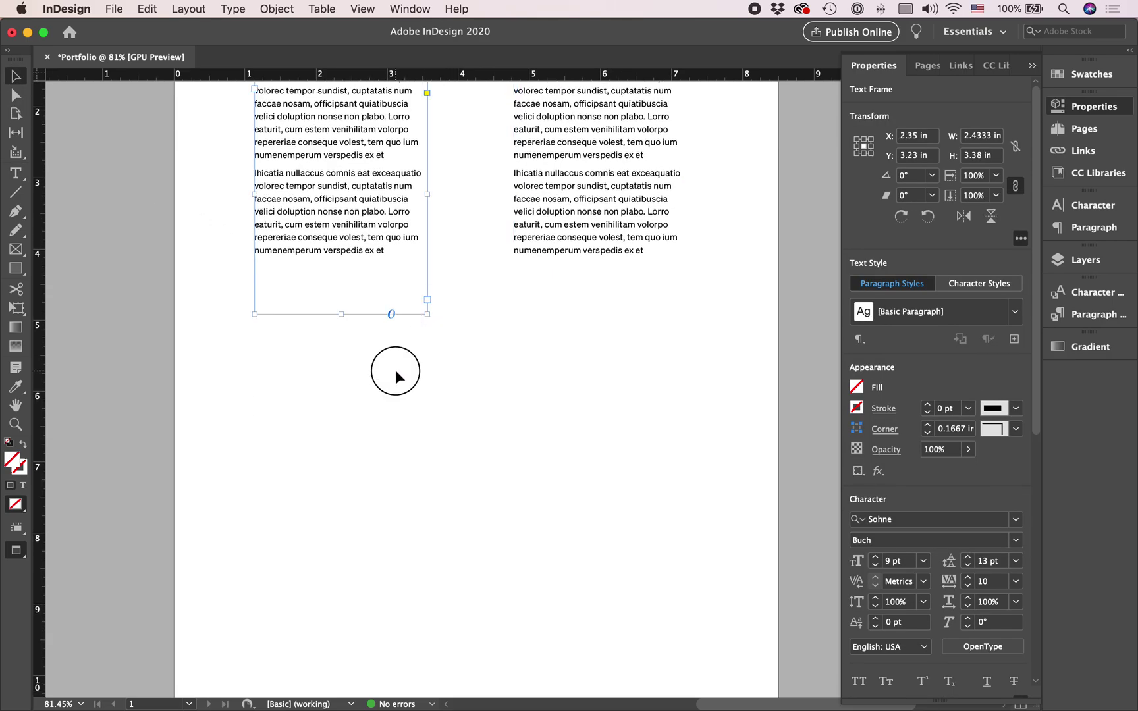
click(395, 370)
key(t)
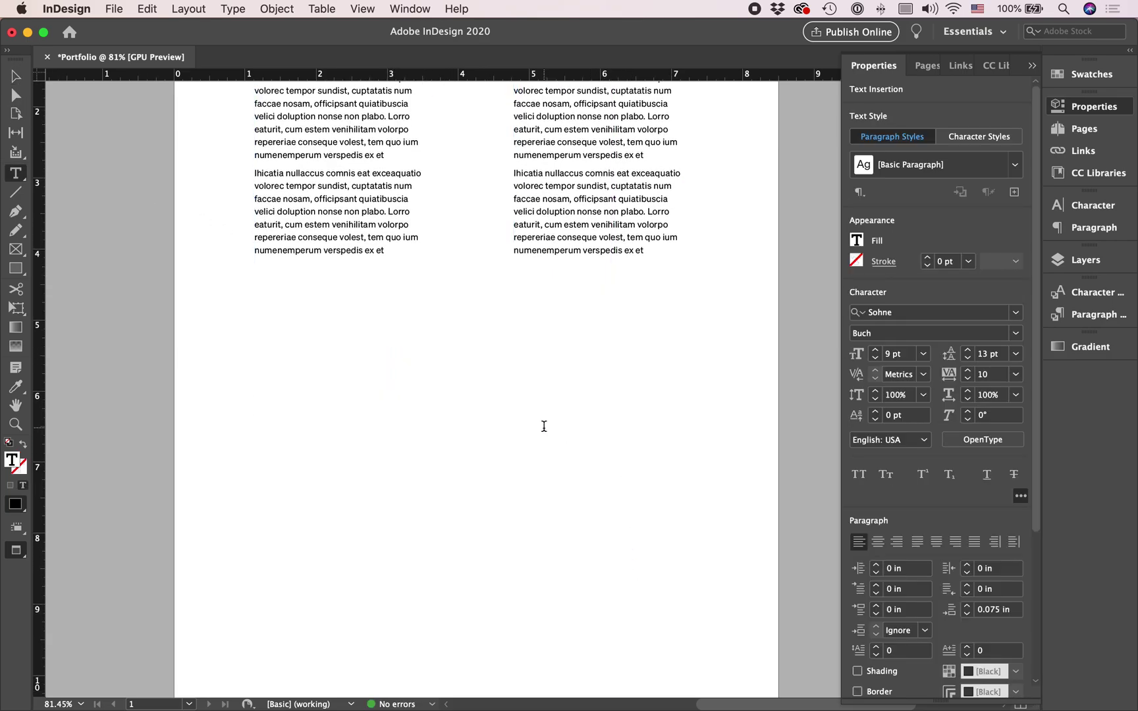
key(BackSpace)
key(BackSpace)
key(BackSpace)
key(BackSpace)
text(Any)
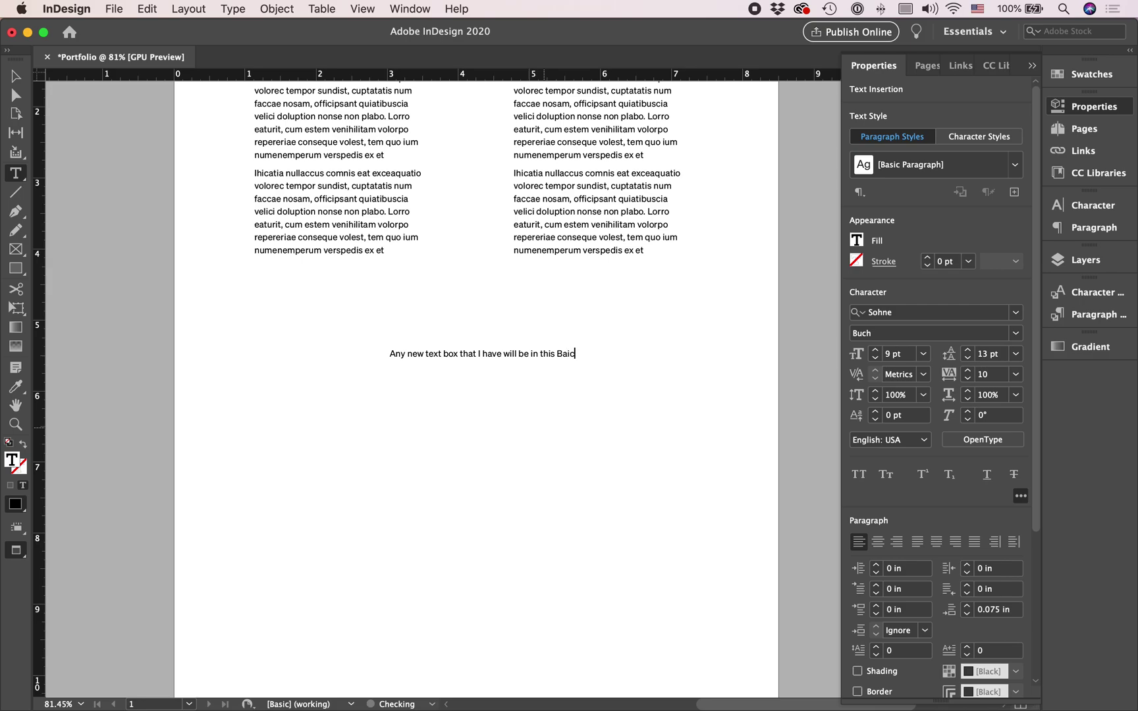
text(ph style.)
key(Escape)
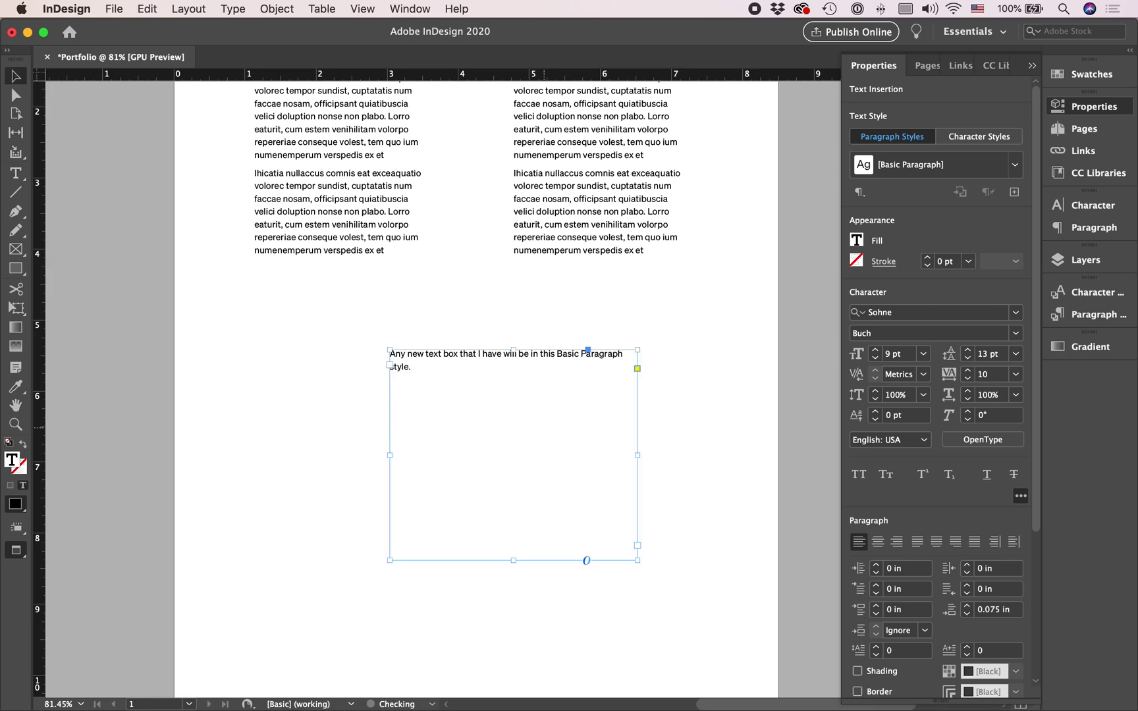
click(351, 468)
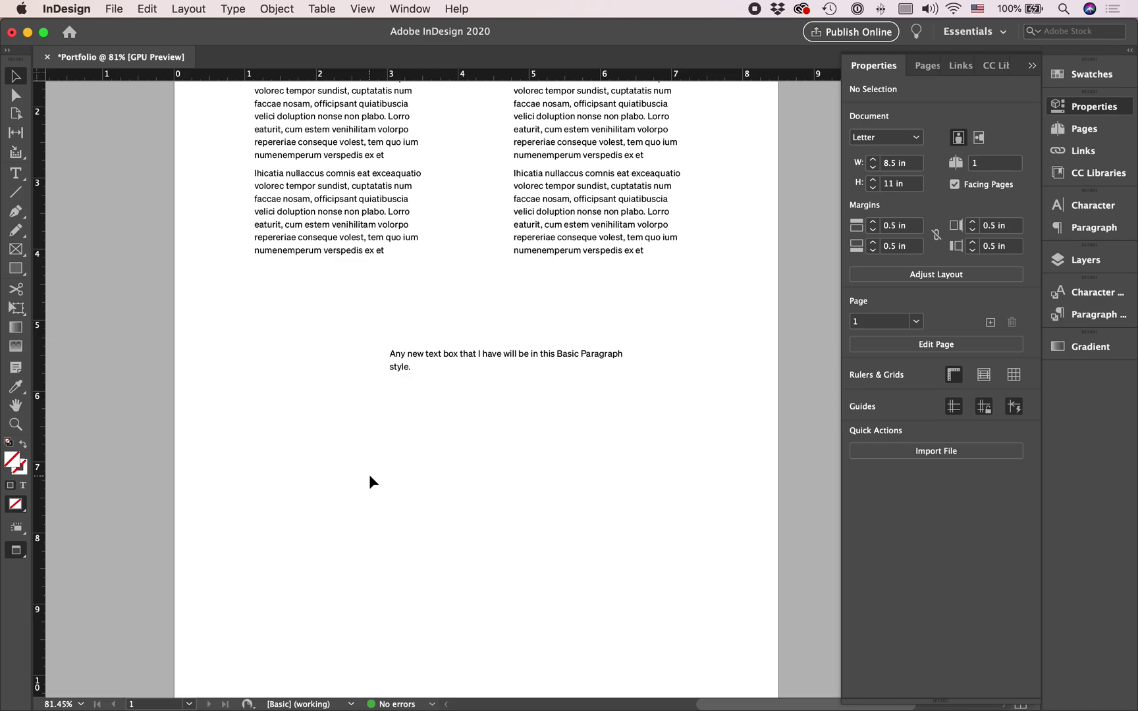
Set the left column's text to 10 pt with 14 pt leading and redefine the Basic Paragraph style from it.
scroll(417, 479, up, 7)
key(t)
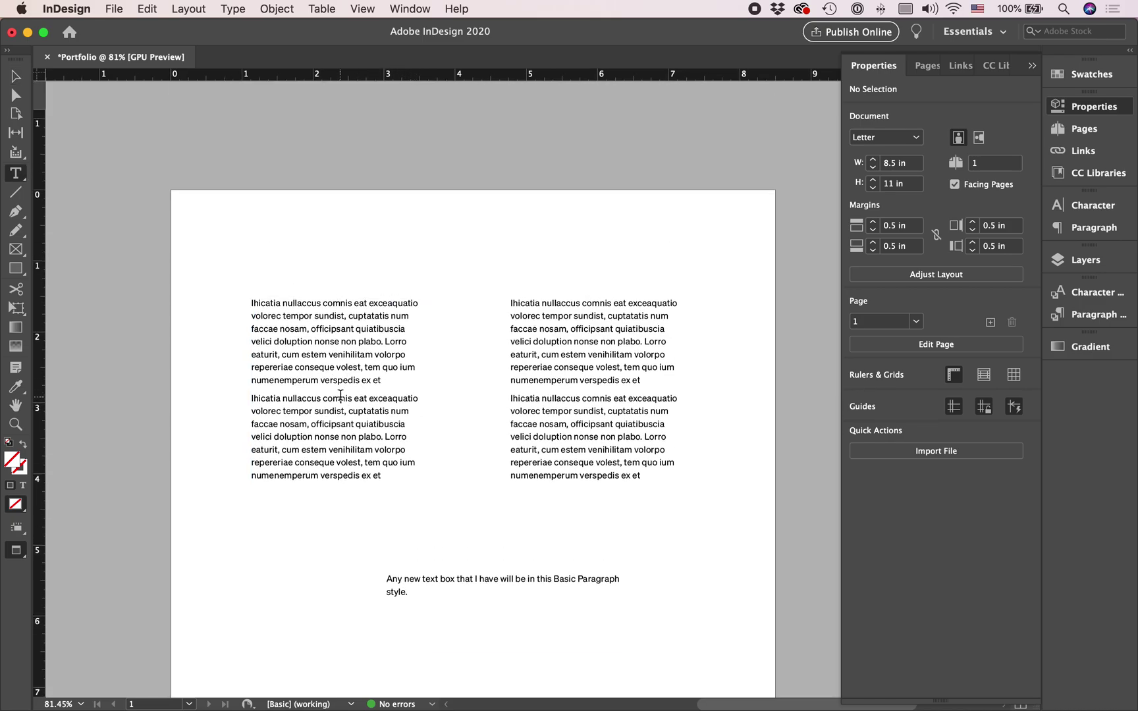
click(340, 395)
key(super+a)
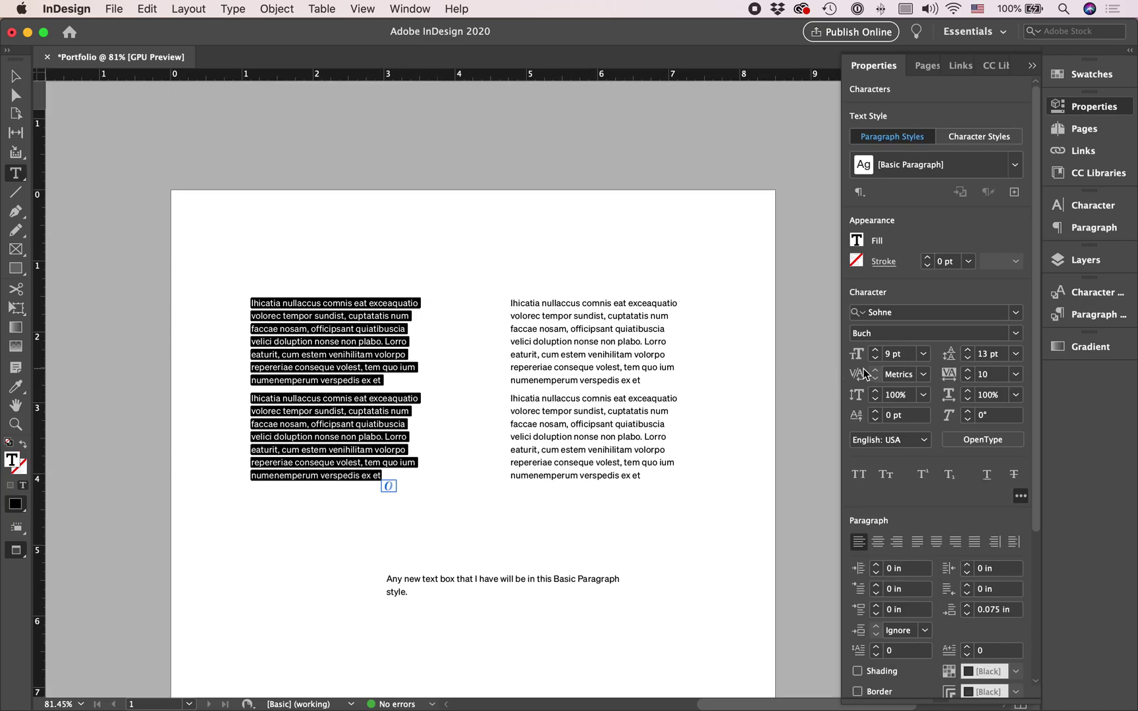
click(875, 350)
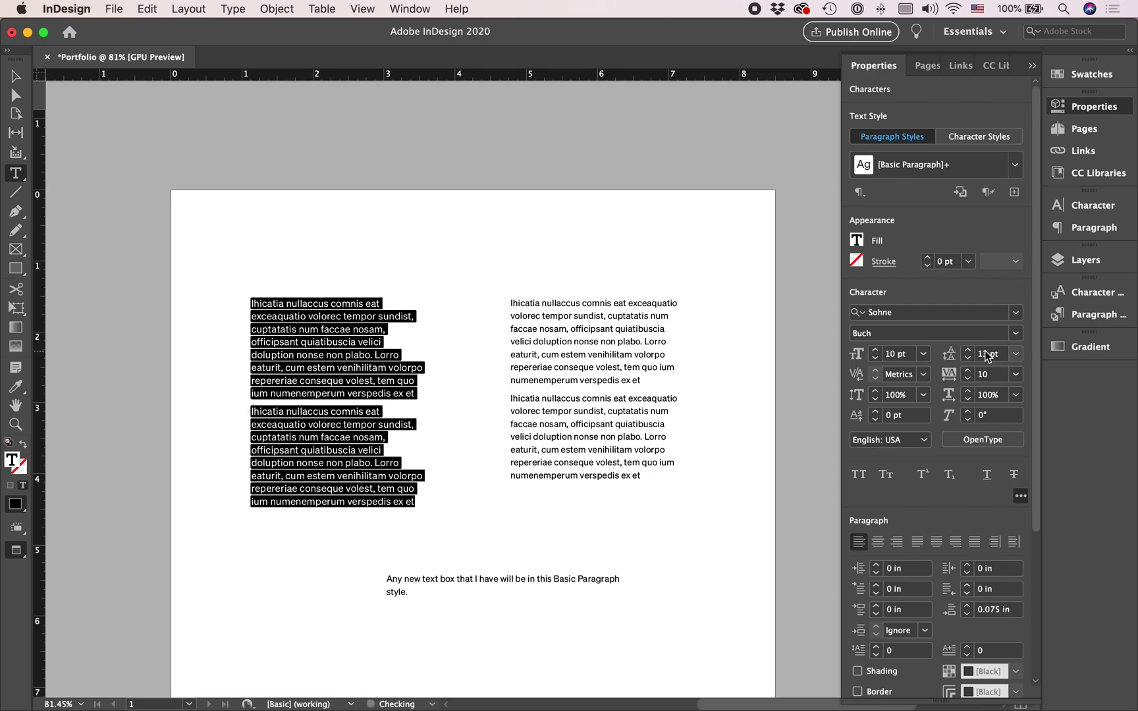
click(968, 351)
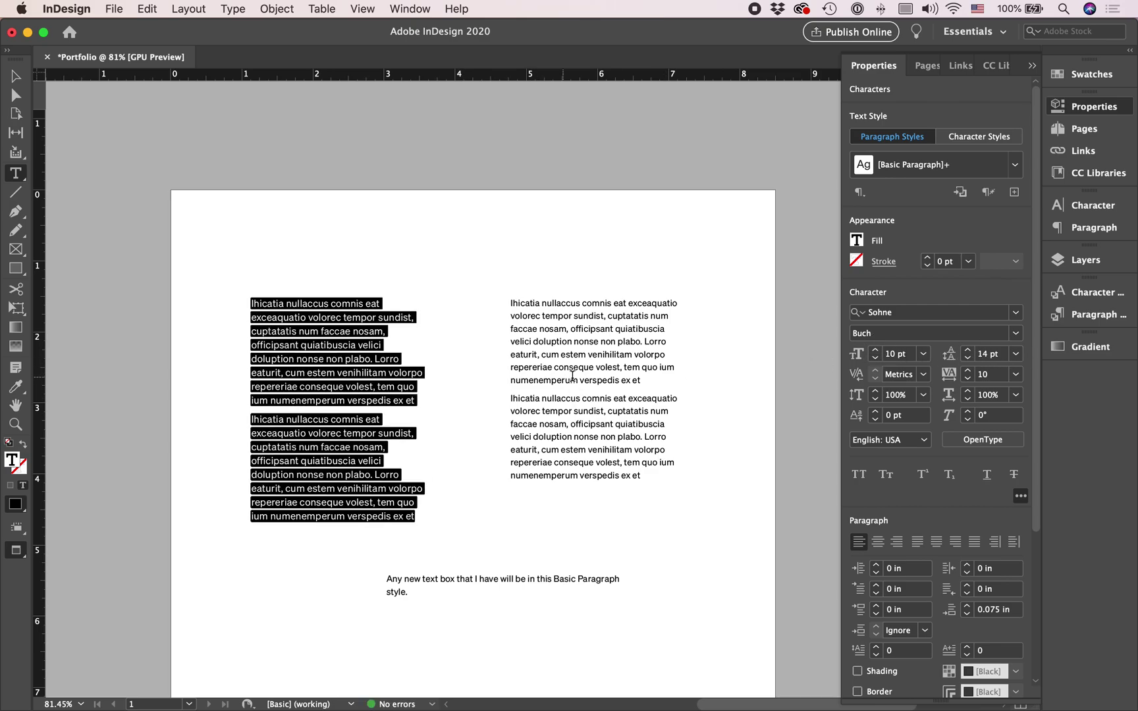
click(960, 193)
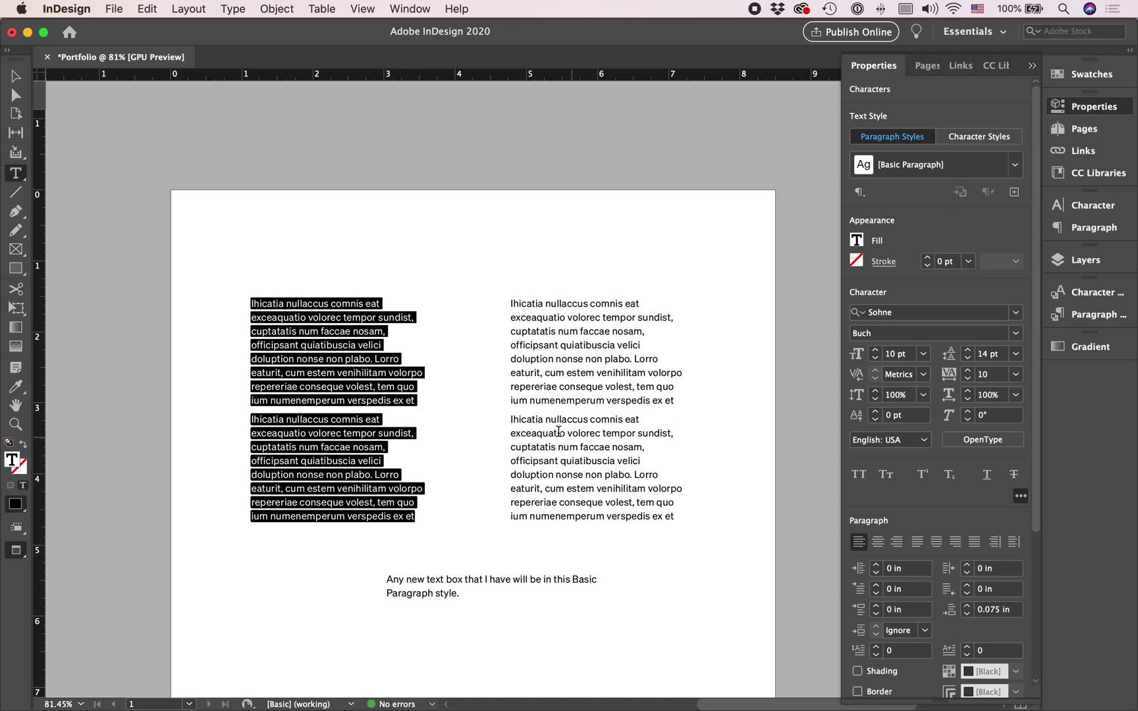
click(10, 76)
click(201, 275)
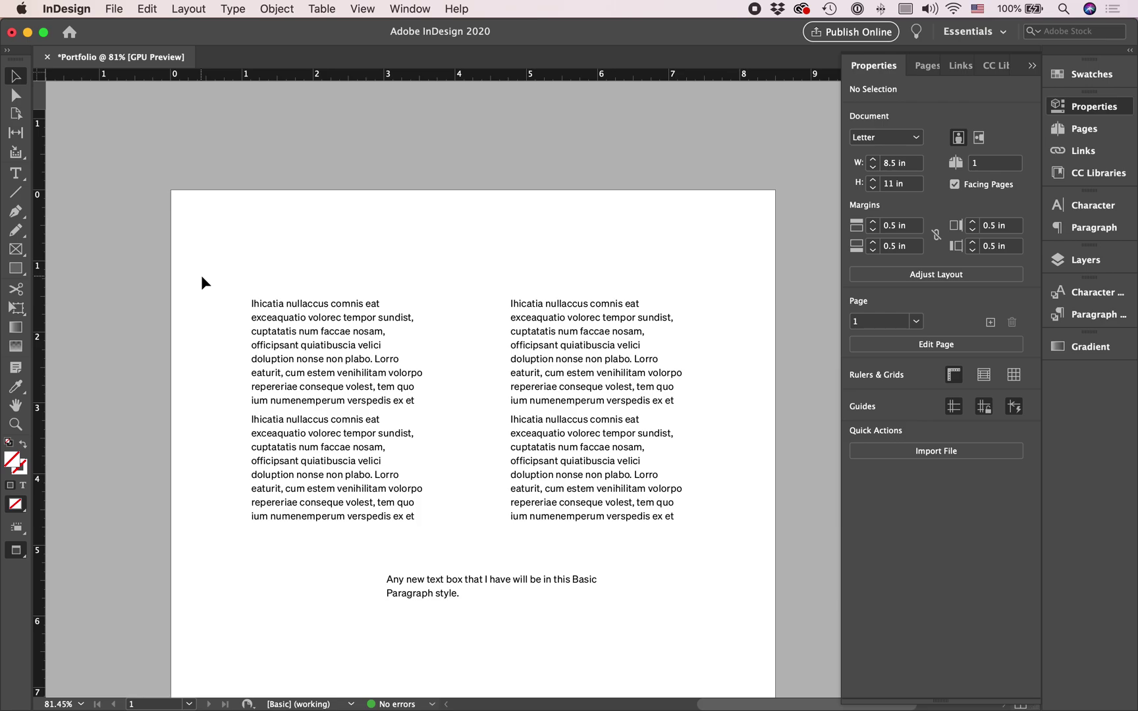
Select all three text frames and move them about 1.7 in down the page.
drag(679, 626, 313, 348)
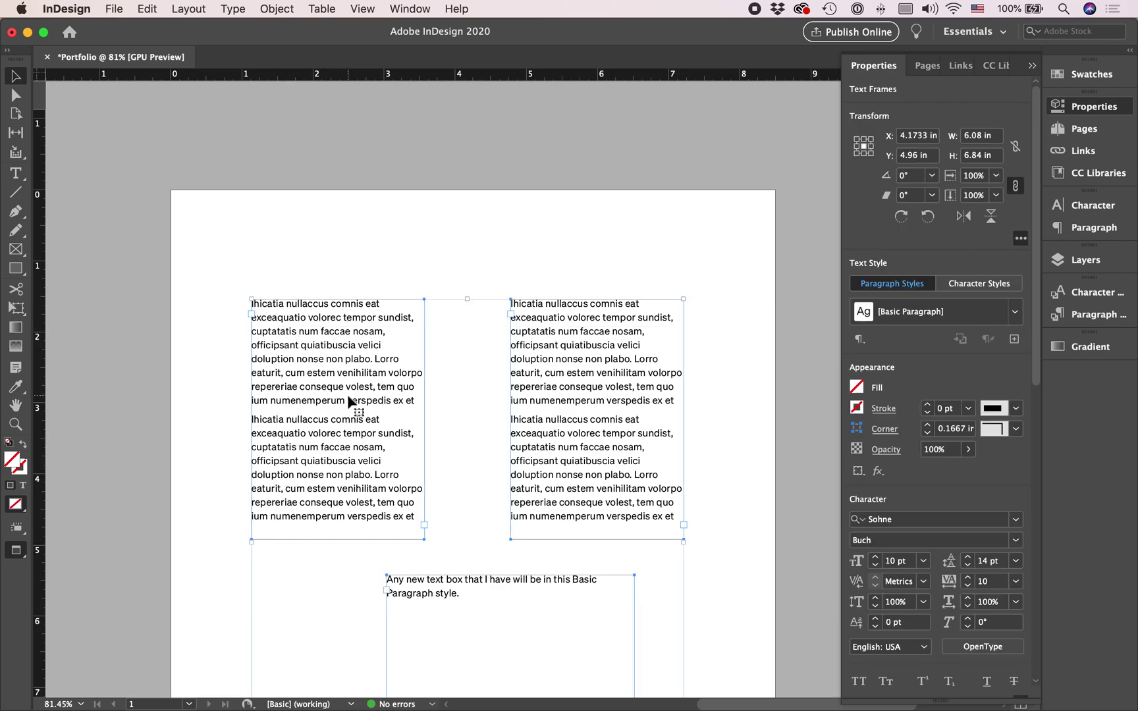
scroll(356, 343, down, 5)
key(super+z)
key(super+z)
key(super+z)
key(super+z)
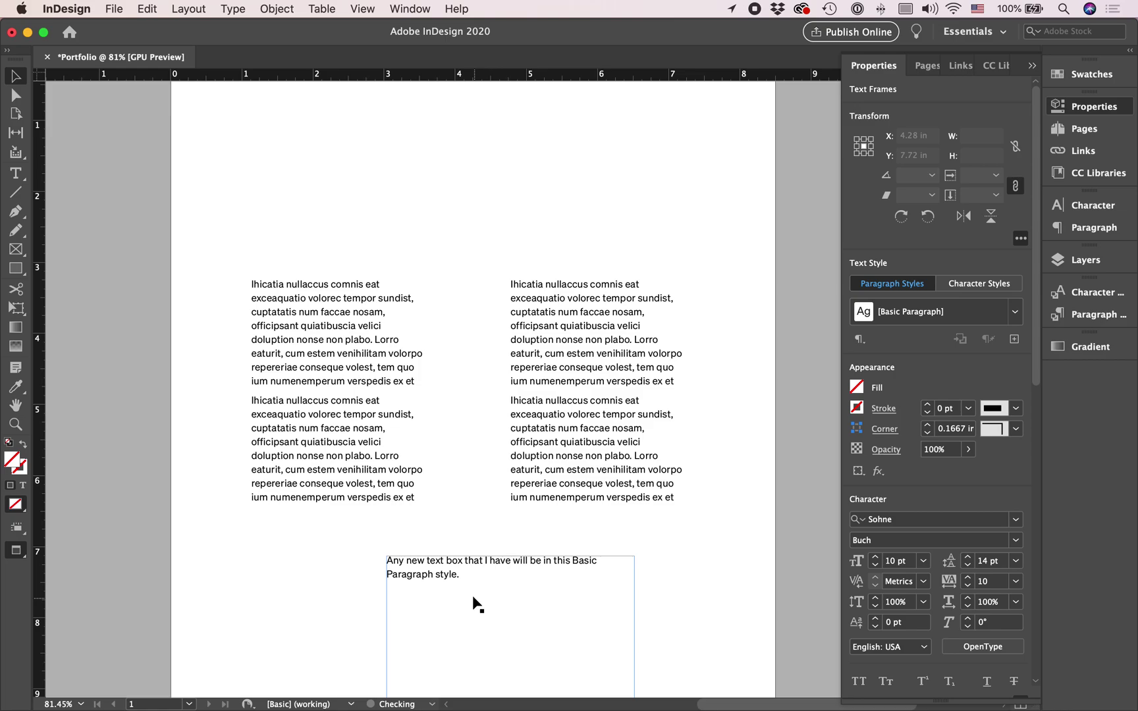
Move the frame holding the single sentence above the columns, resize it to about 5.26 by 1.14 in and align it with the left column.
click(377, 271)
drag(518, 325, 643, 196)
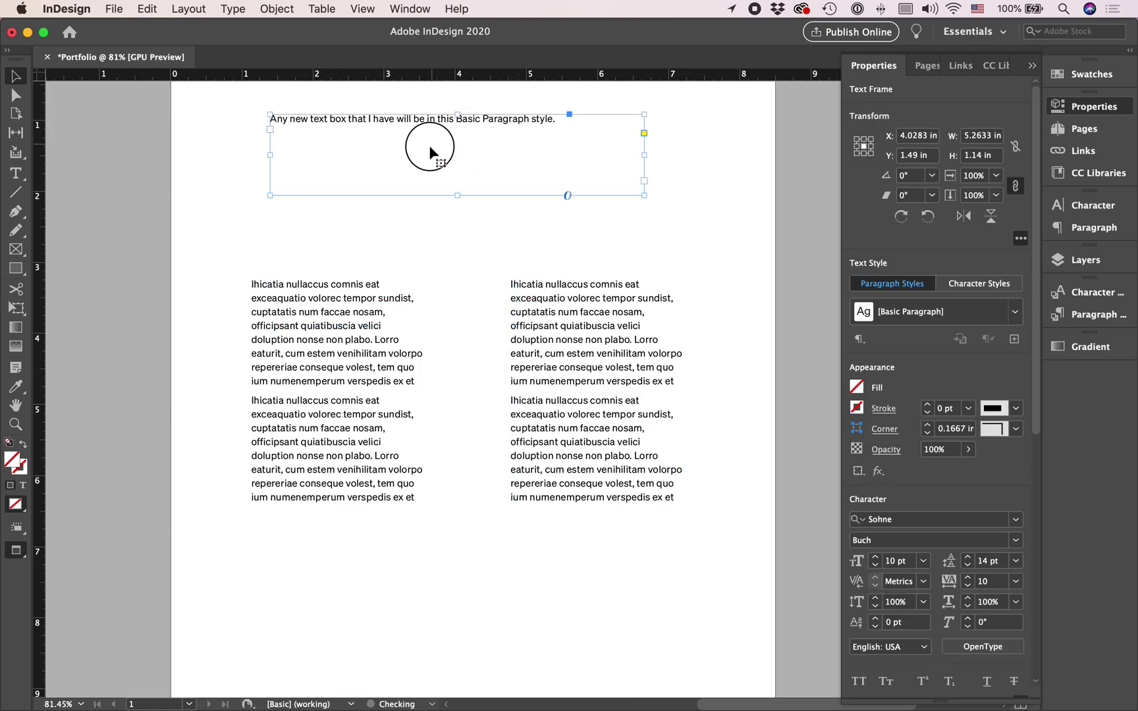
drag(432, 145, 415, 177)
Replace the text in the frame above the columns with "This is my new heading style.".
double_click(416, 177)
key(super+a)
text(This is my new heading style.)
Set the heading text to 18 pt with 24 pt leading.
key(super+a)
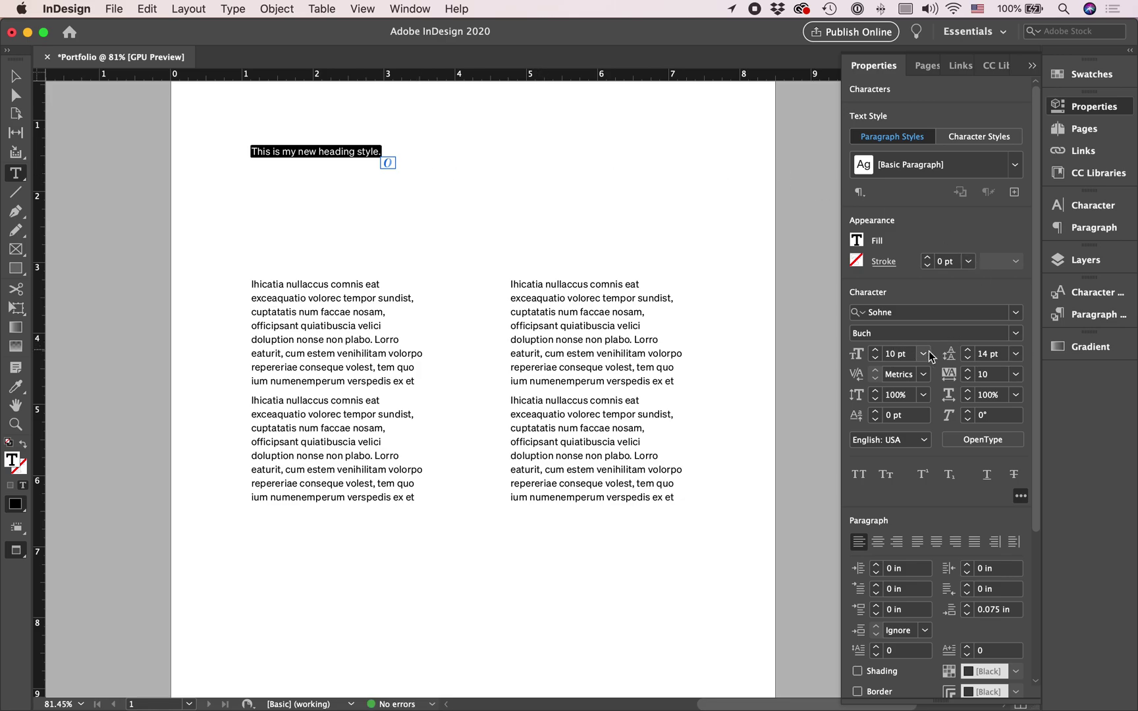
click(923, 354)
click(911, 507)
click(1016, 354)
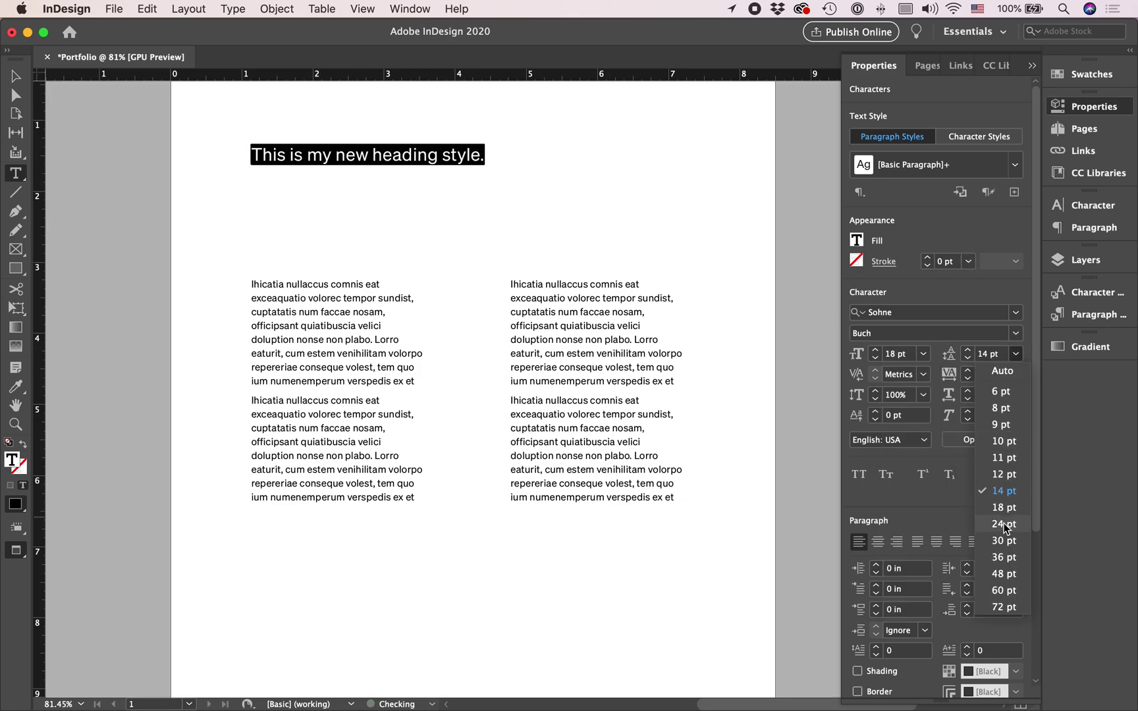
click(1004, 524)
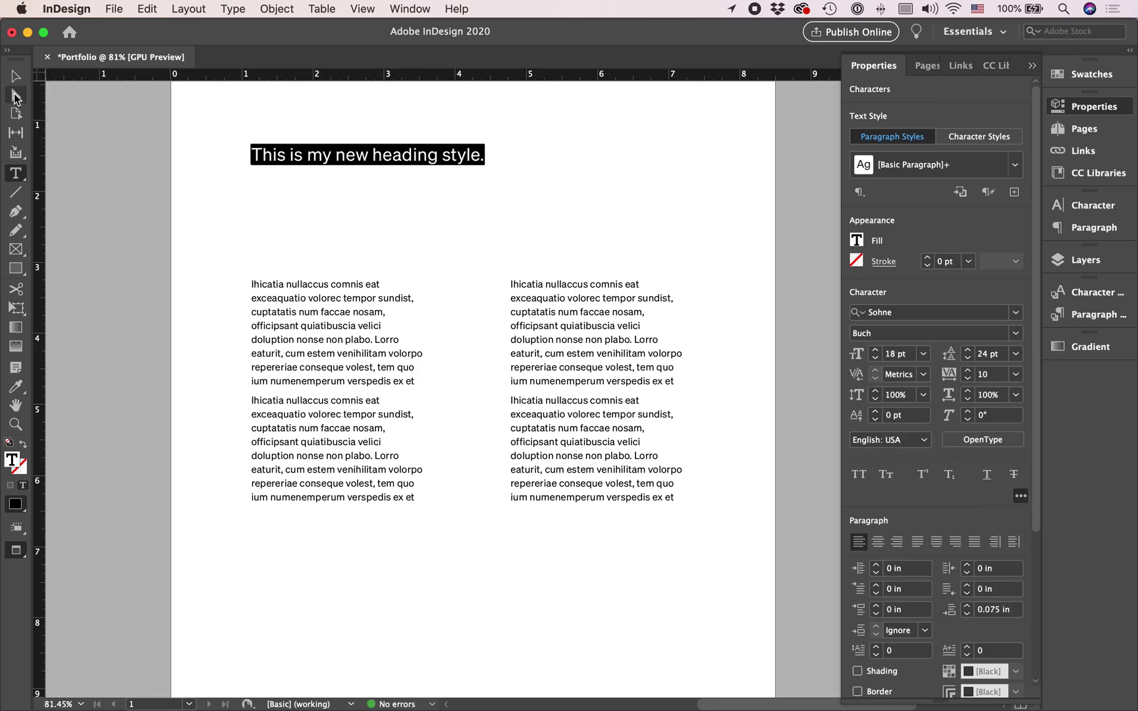
Move the heading frame closer to the columns, to about X 3.57 in, Y 2.23 in, and set its text tracking to -10.
click(16, 76)
drag(317, 192, 295, 217)
double_click(534, 243)
key(super+a)
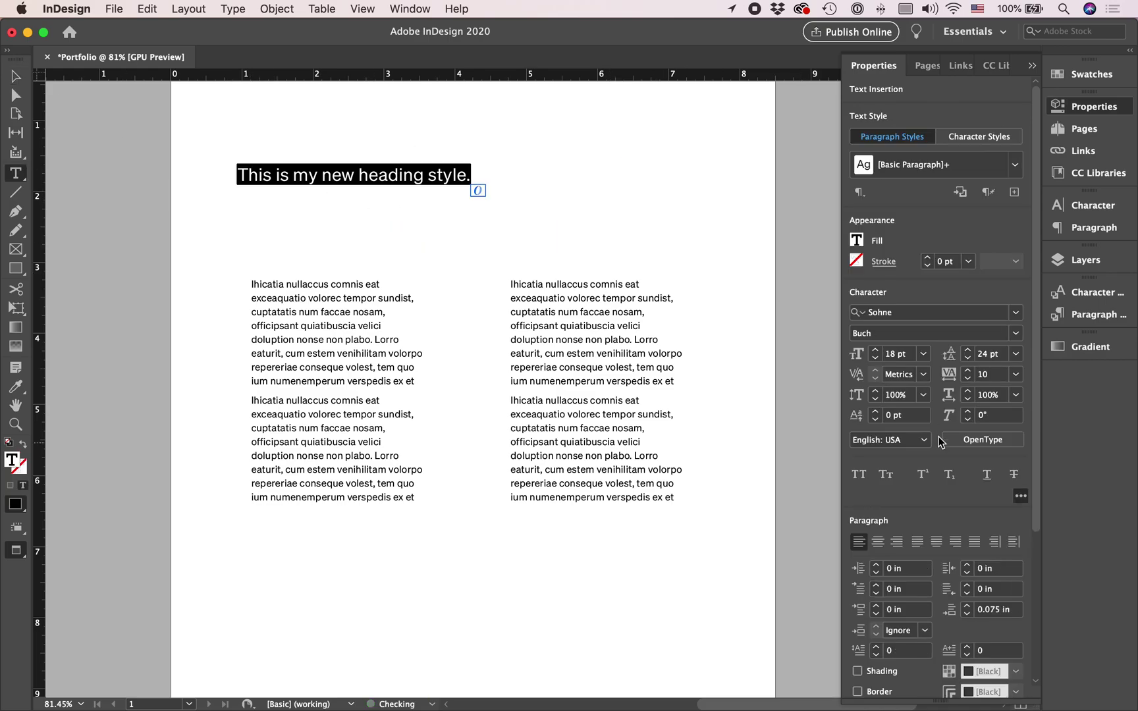
click(968, 380)
click(968, 379)
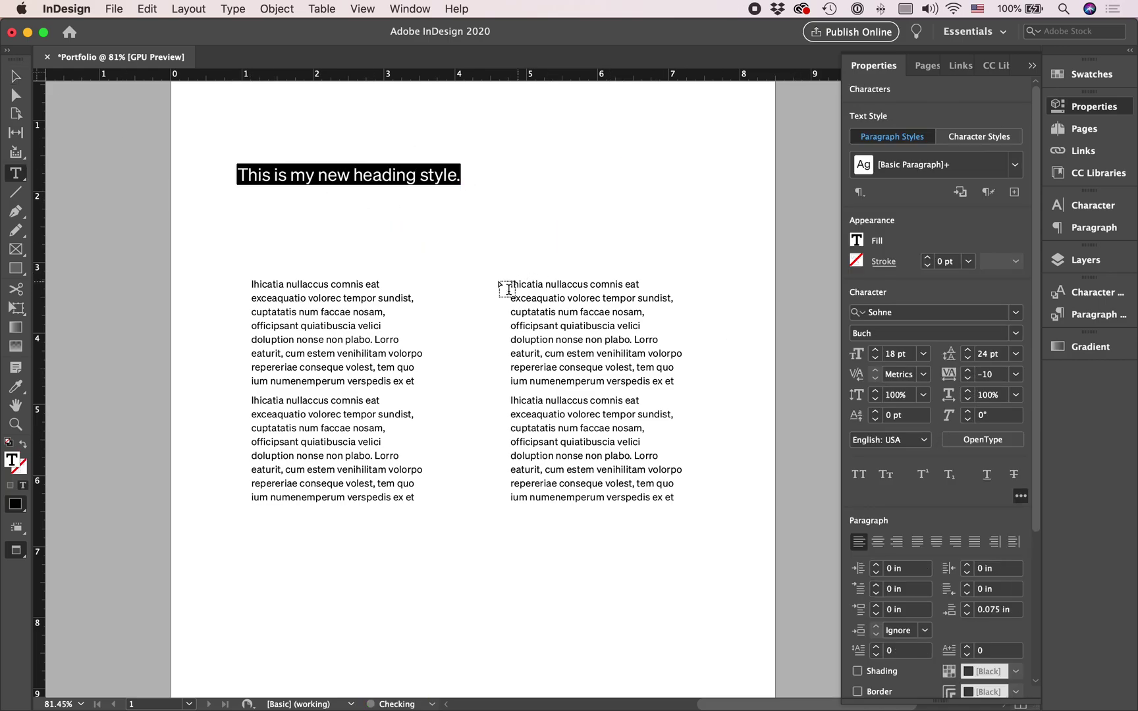
key(Escape)
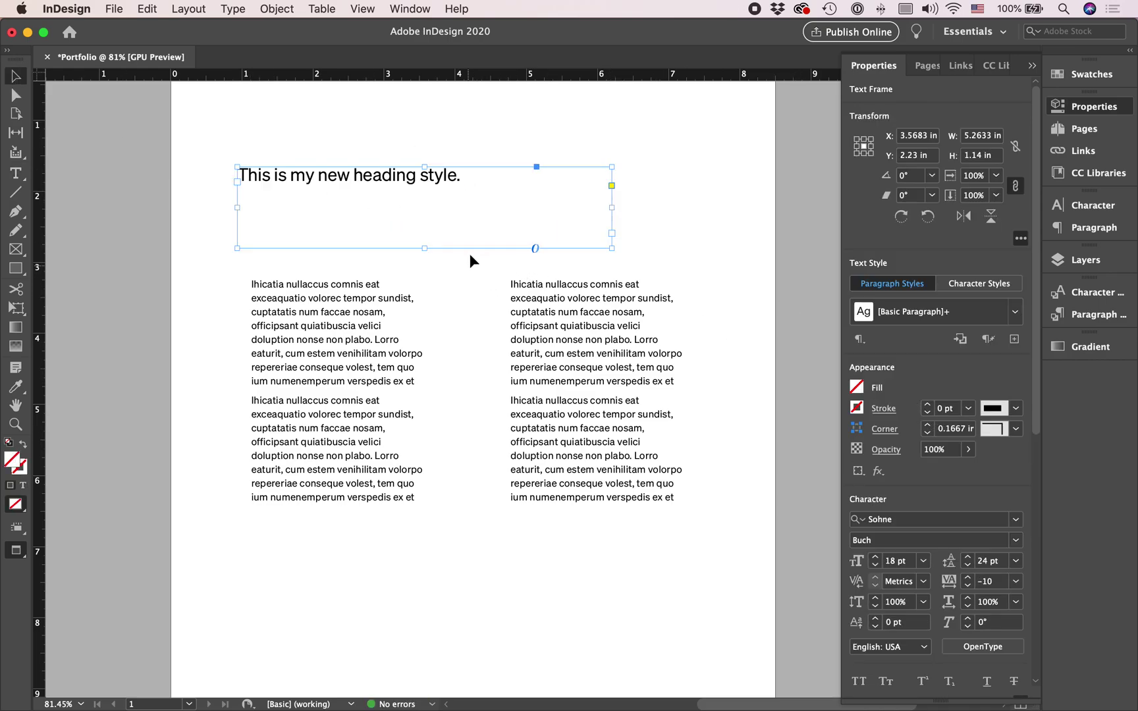
Create a paragraph style named "Headings" from the formatting of the heading text above the columns.
double_click(427, 248)
key(Escape)
double_click(427, 248)
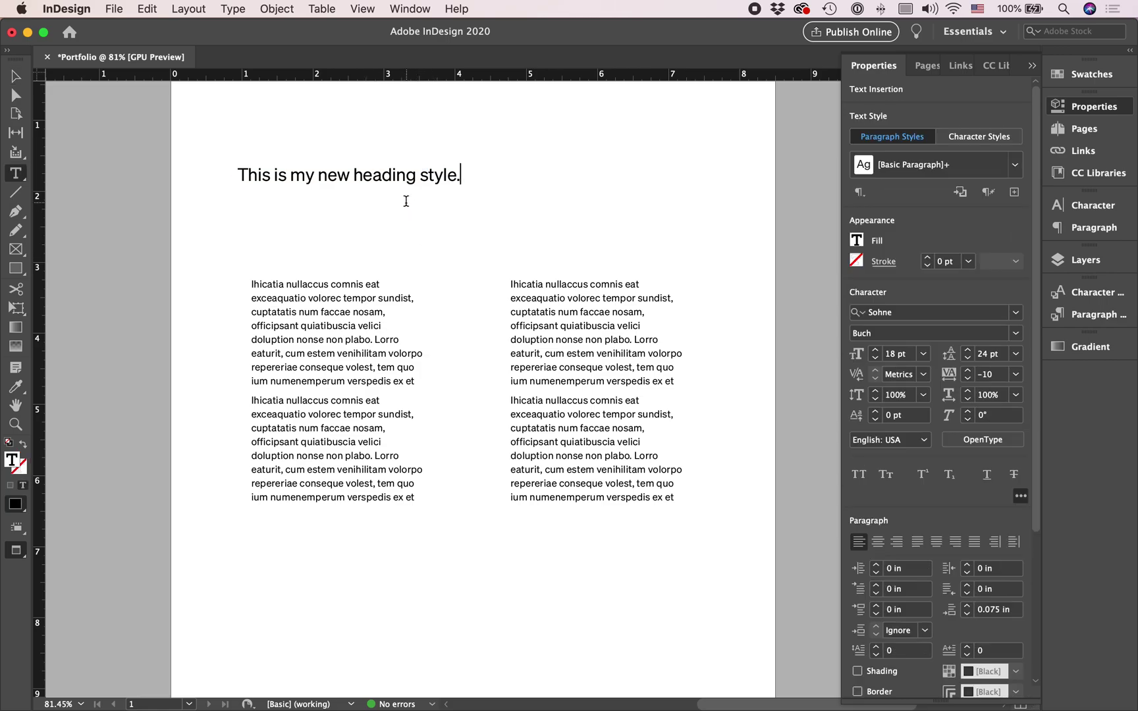
key(Escape)
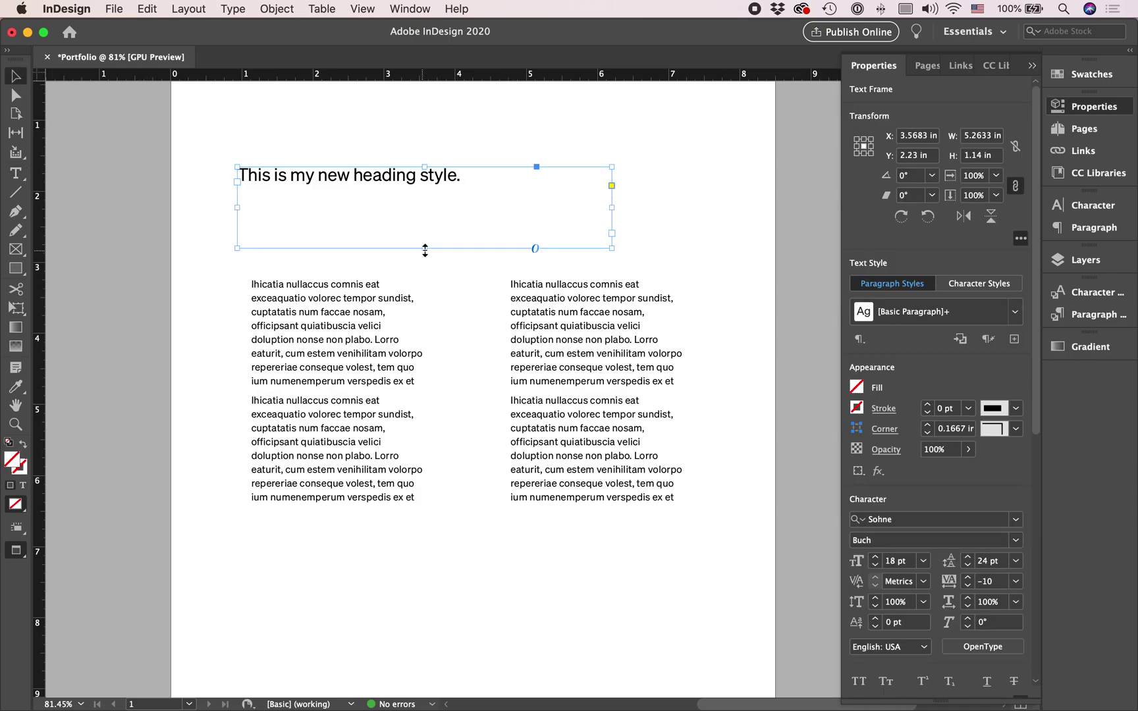
double_click(425, 249)
key(super+a)
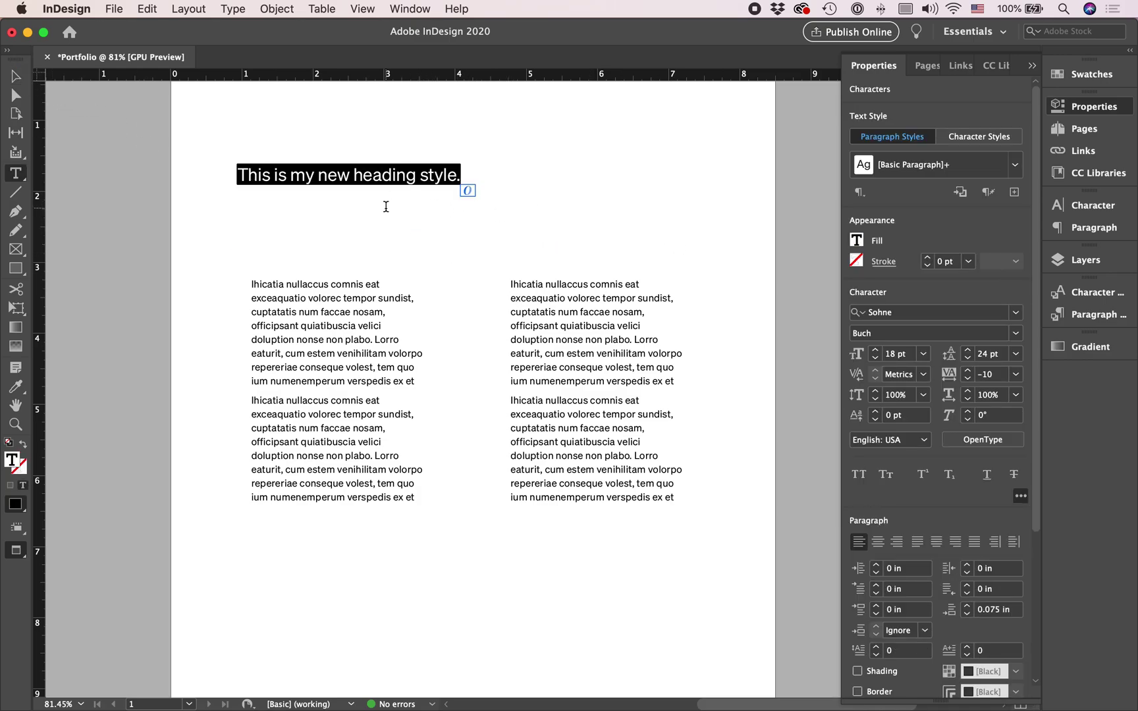
click(1015, 165)
click(1014, 193)
click(1014, 193)
text(Headings)
key(Return)
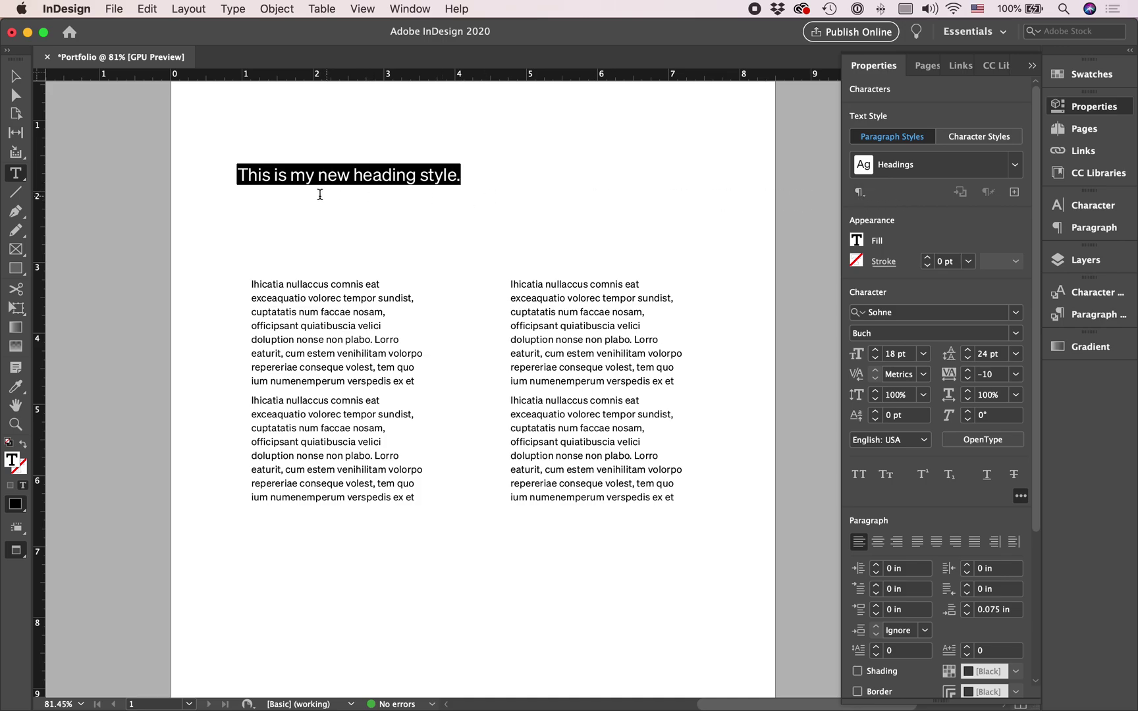
Add a text frame about 4.32 by 1.14 in below the columns containing "Title of My Project".
key(Escape)
click(439, 287)
key(t)
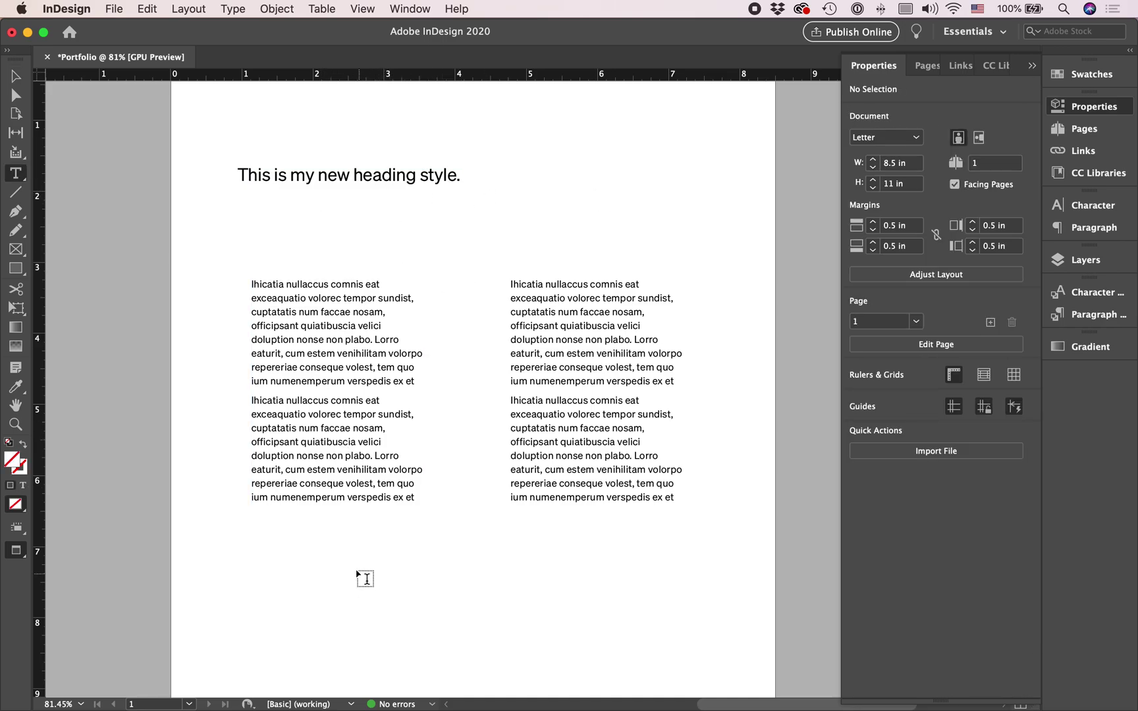
drag(357, 572, 665, 636)
text(Title of My Project)
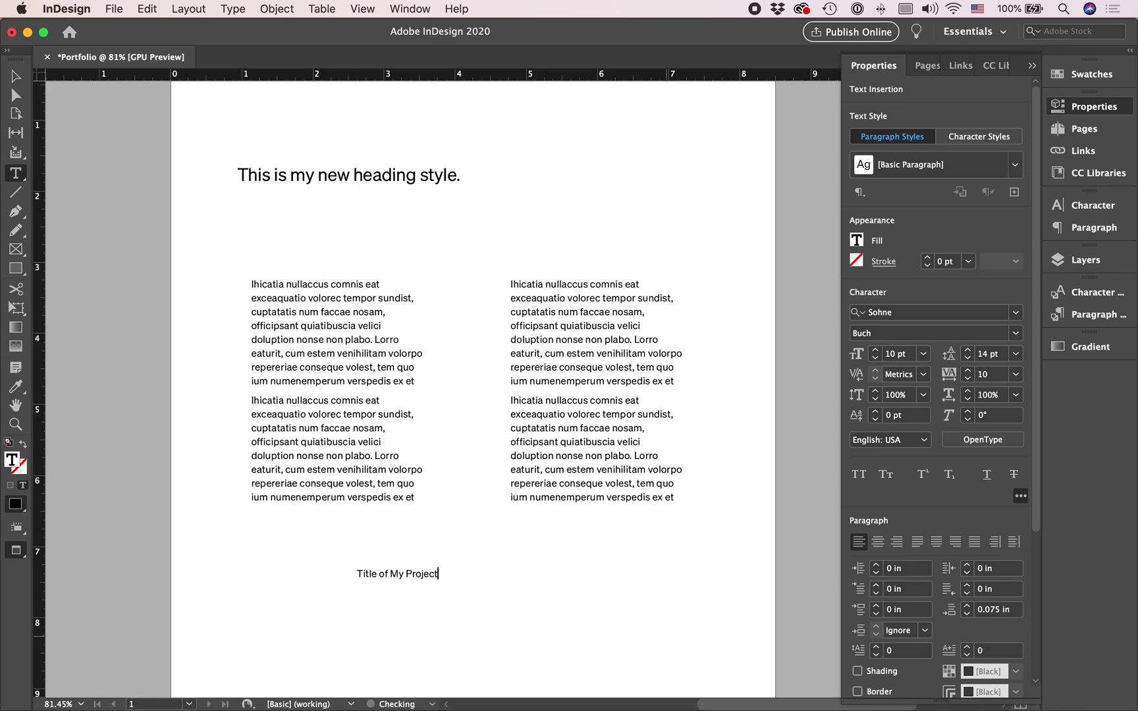
Apply the Headings paragraph style to "Title of My Project".
key(super+a)
click(1014, 164)
click(949, 231)
key(Escape)
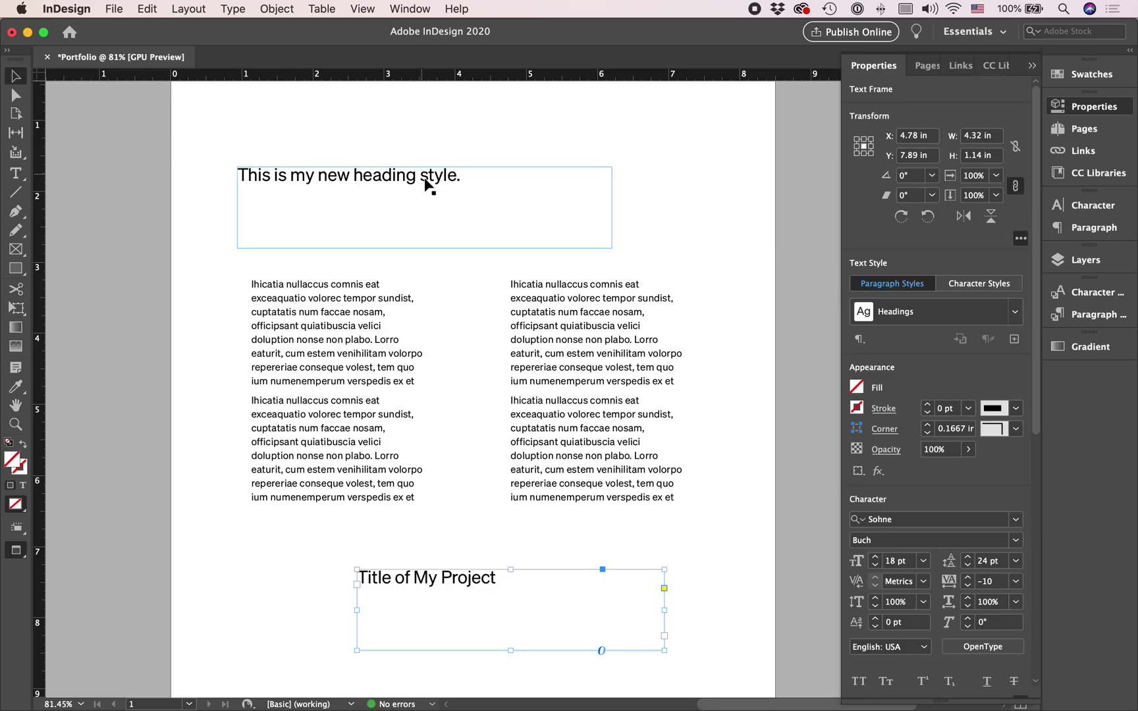
Set the tracking of the heading above the columns to -30 and redefine the Headings paragraph style to match.
double_click(425, 178)
key(super+a)
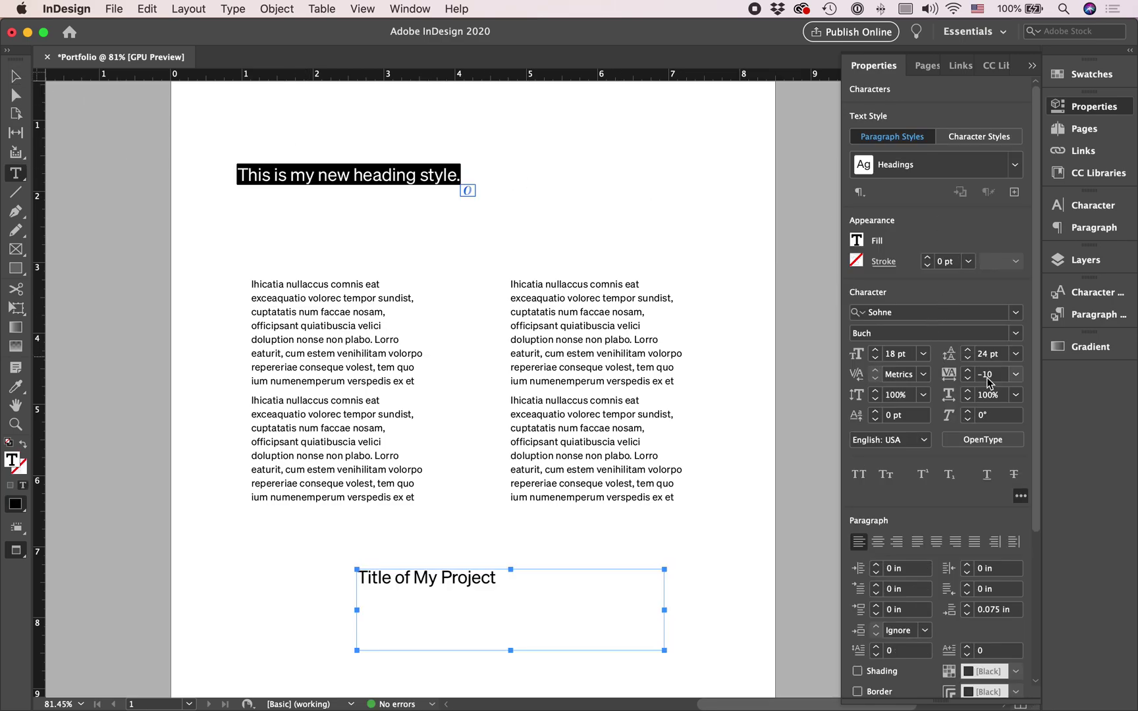
click(969, 380)
click(968, 379)
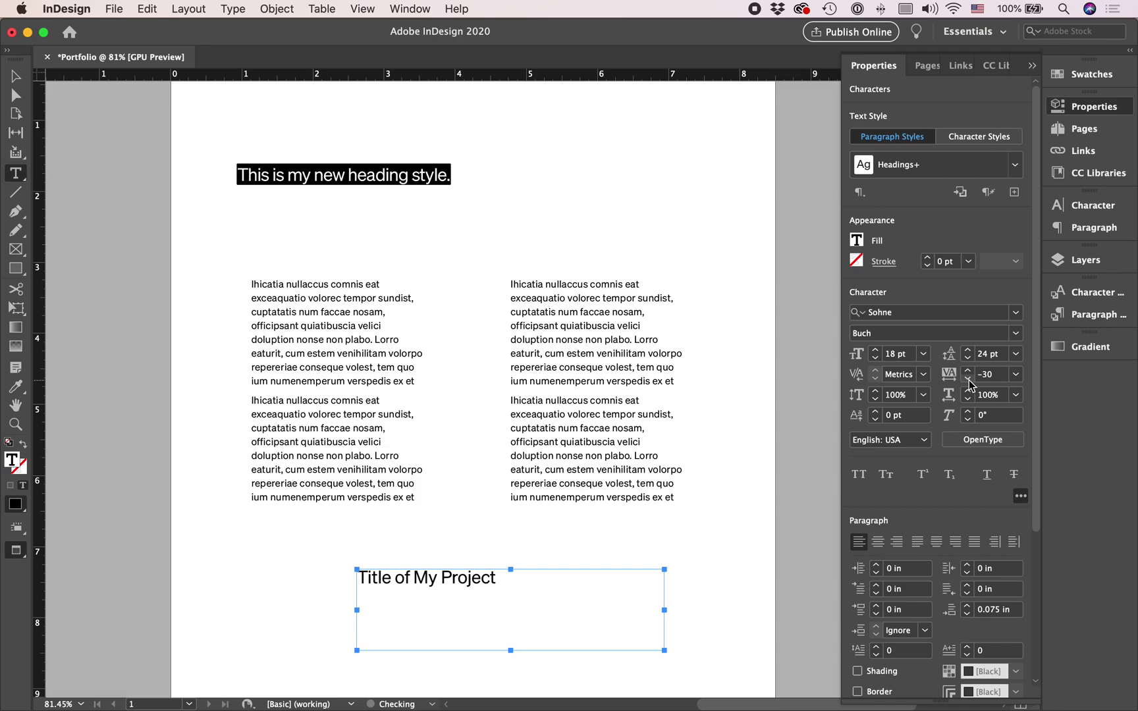
click(961, 192)
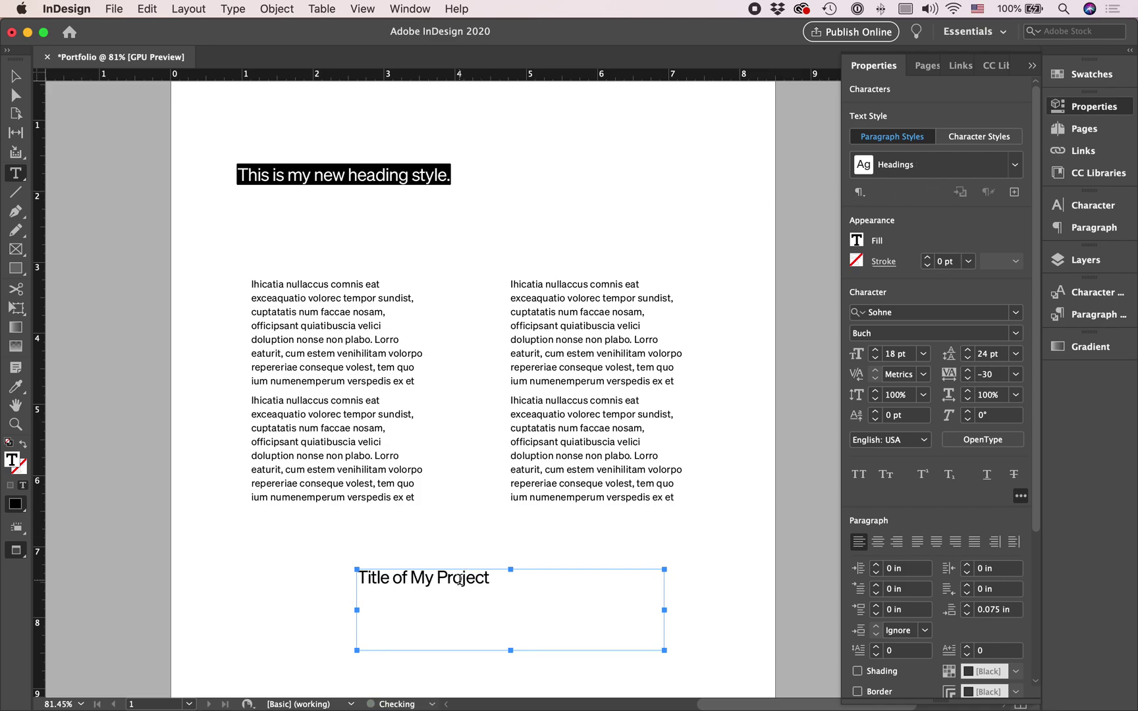
click(16, 77)
click(203, 250)
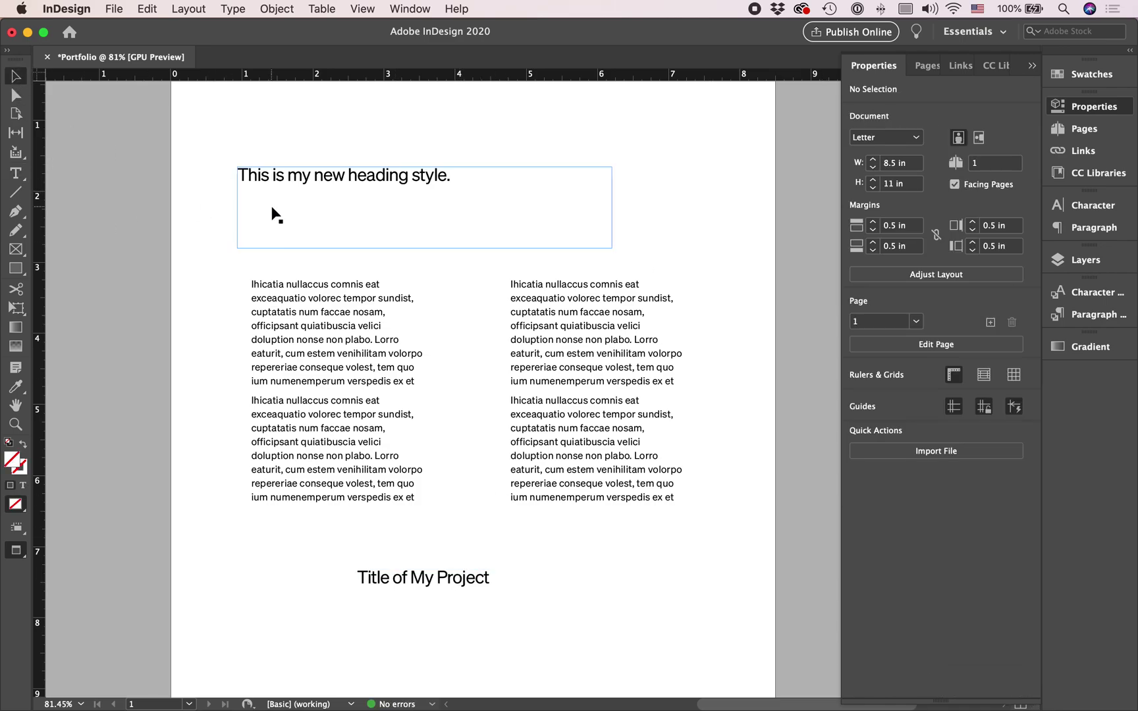
Align the heading frame with the left column at about X 3.77 in, Y 2.39 in, and fit its height to the text.
drag(234, 189, 248, 201)
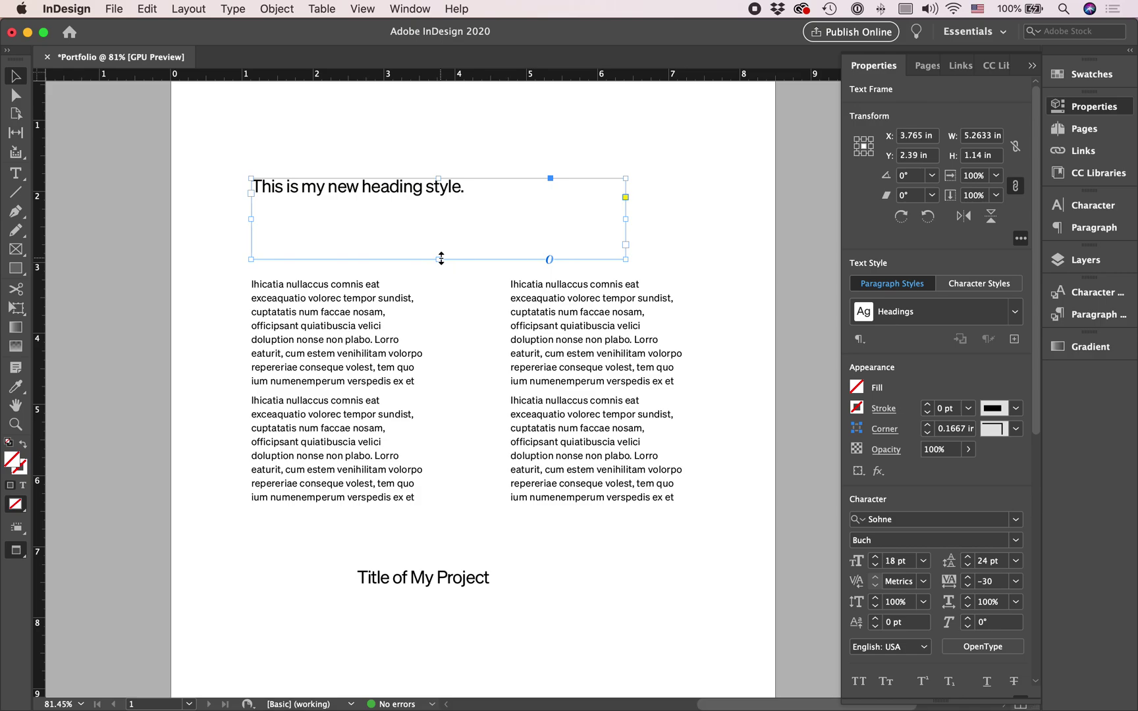
double_click(438, 259)
click(498, 262)
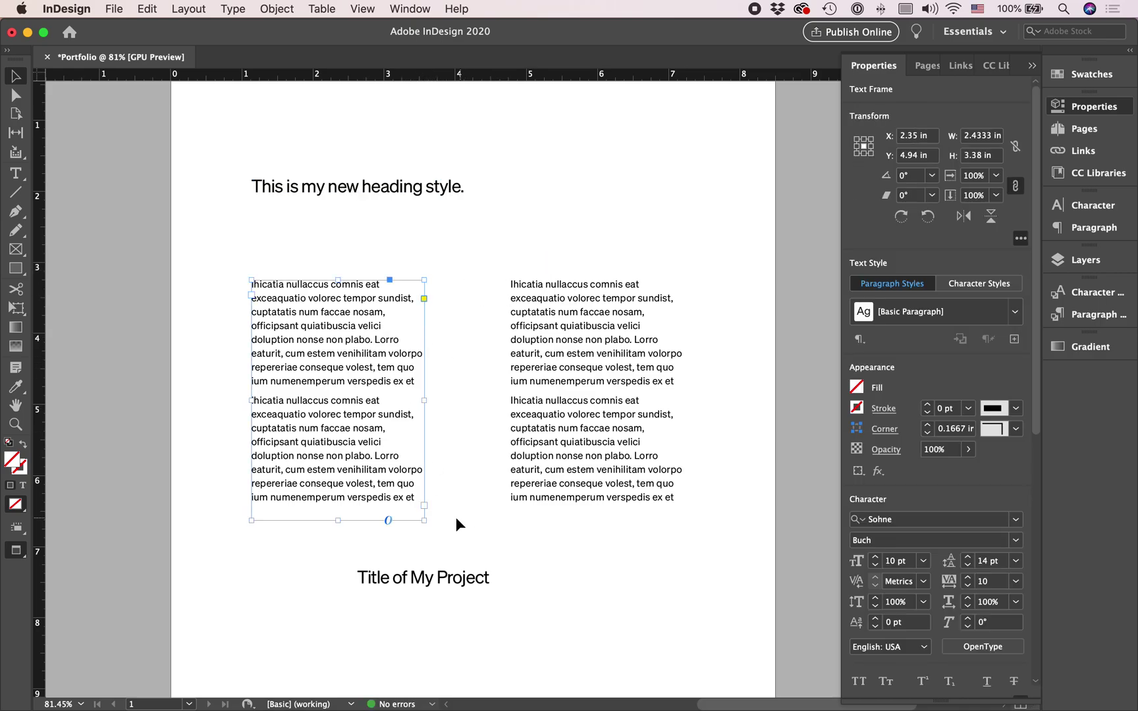
Shrink the left column's frame to about 2.07 by 2.83 in and thread its overset text into a new frame about 3.06 by 1.62 in above.
drag(424, 521, 451, 520)
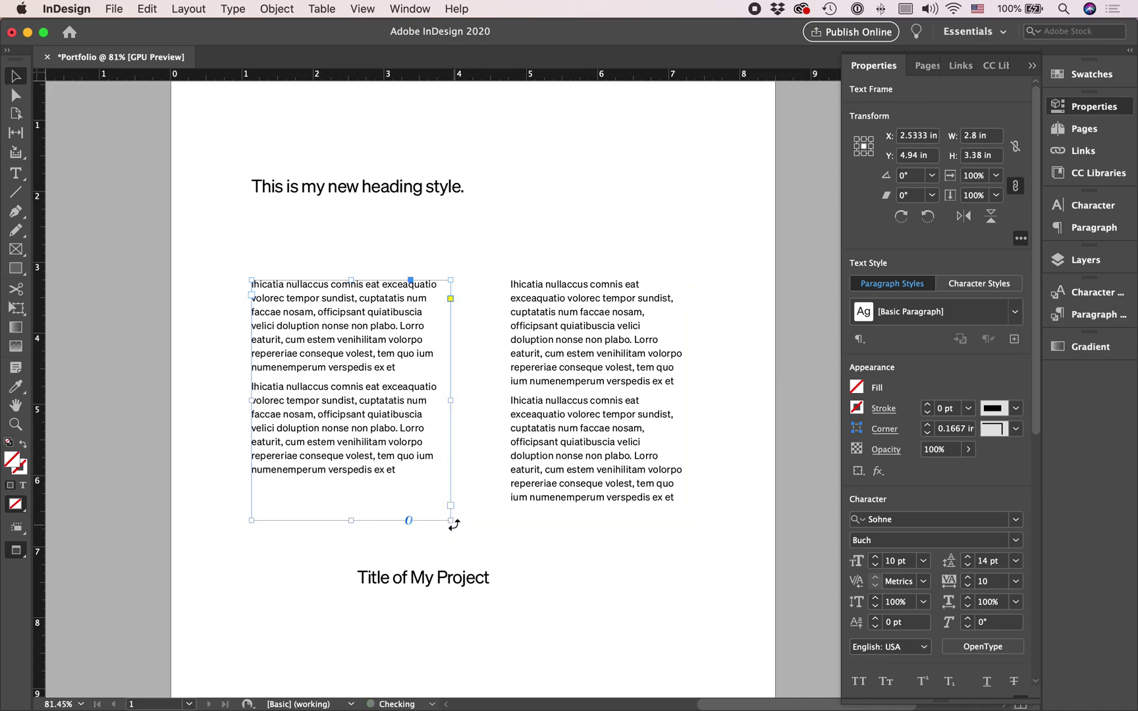
drag(450, 521, 398, 482)
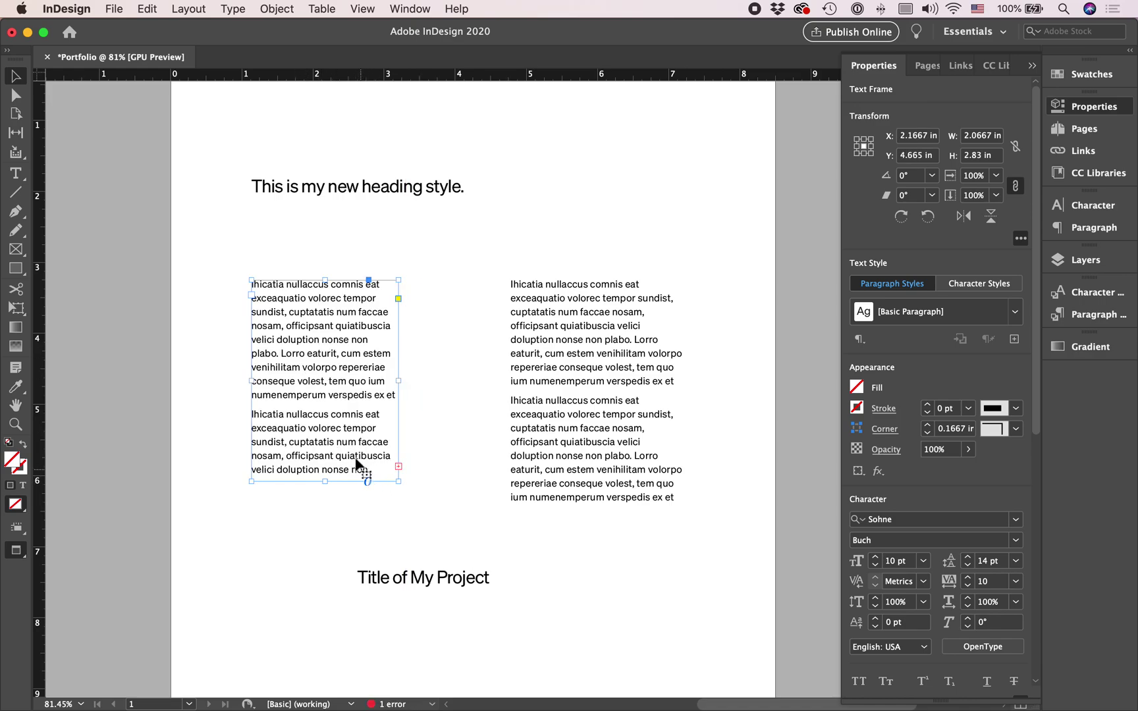
click(399, 466)
drag(518, 125, 736, 240)
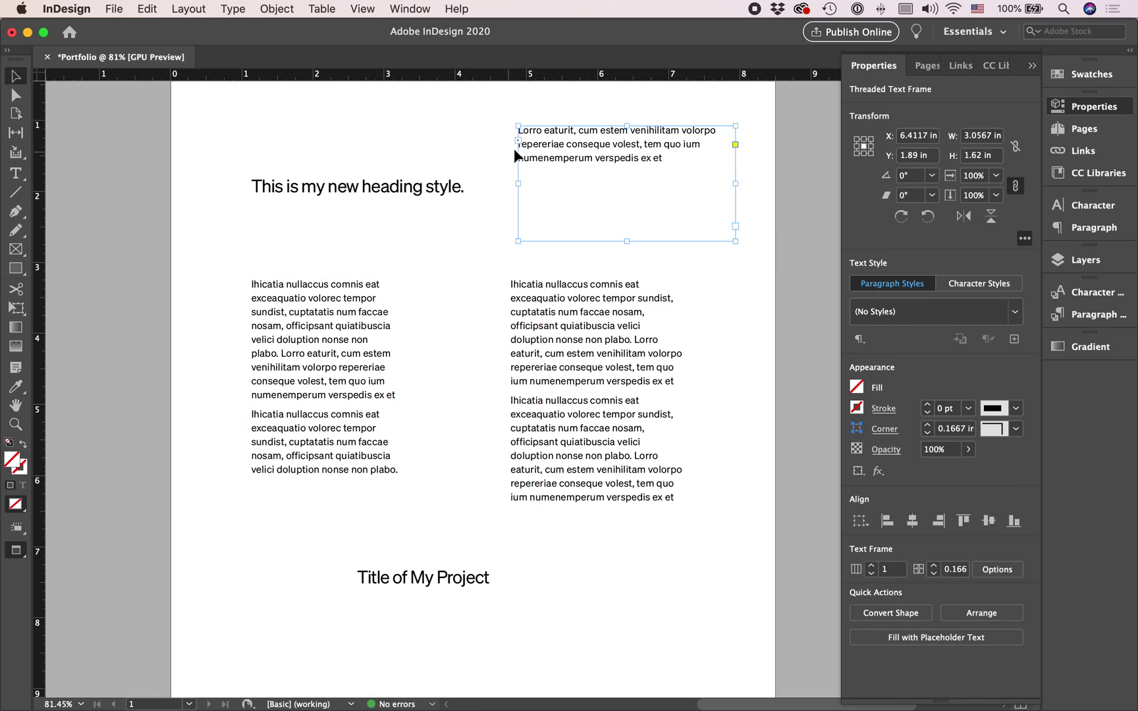
Delete the text from "nullaccus" through "plabo" in the left column's second paragraph.
key(t)
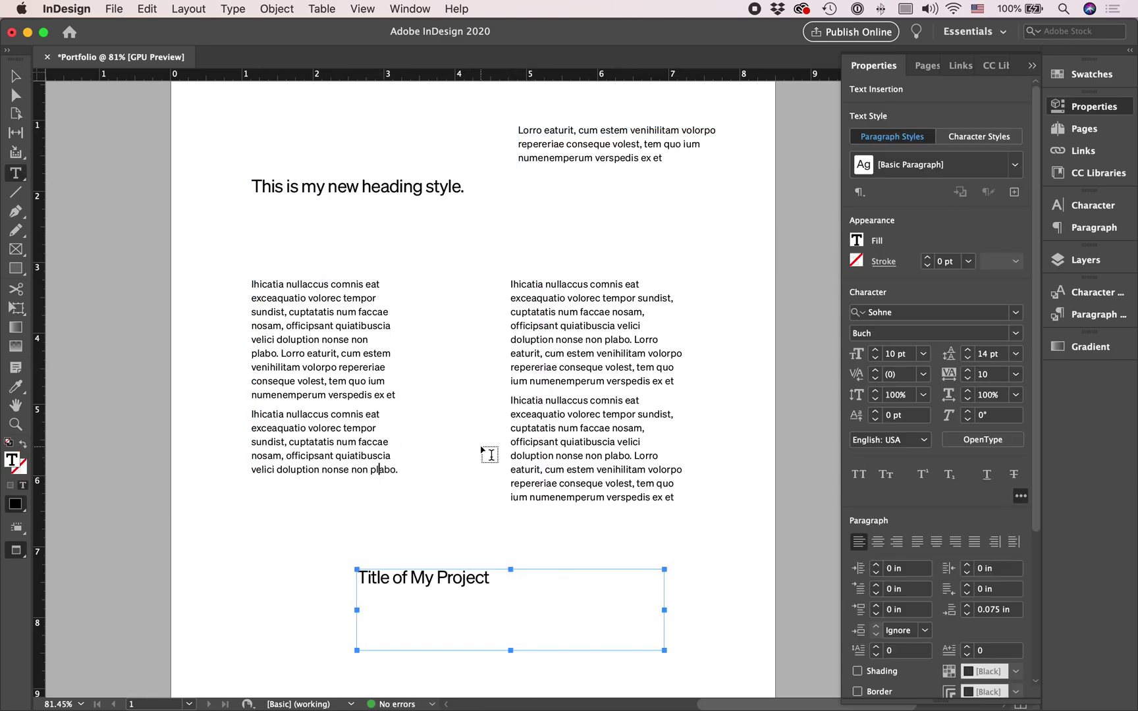
drag(397, 469, 286, 419)
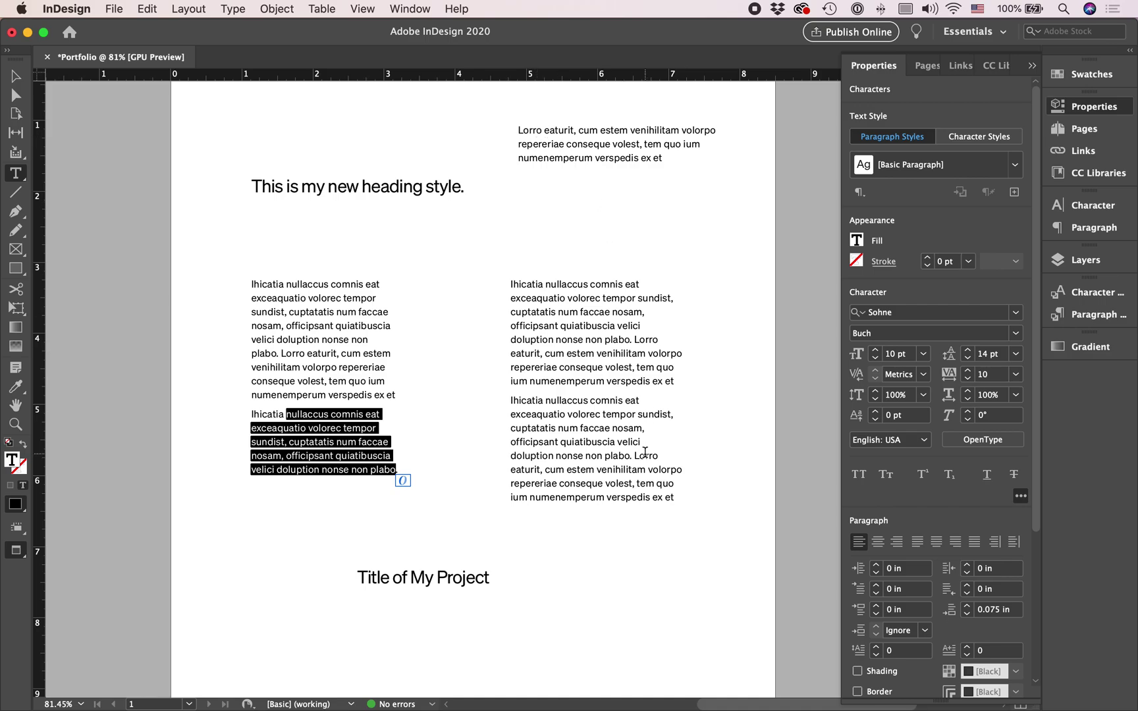
key(BackSpace)
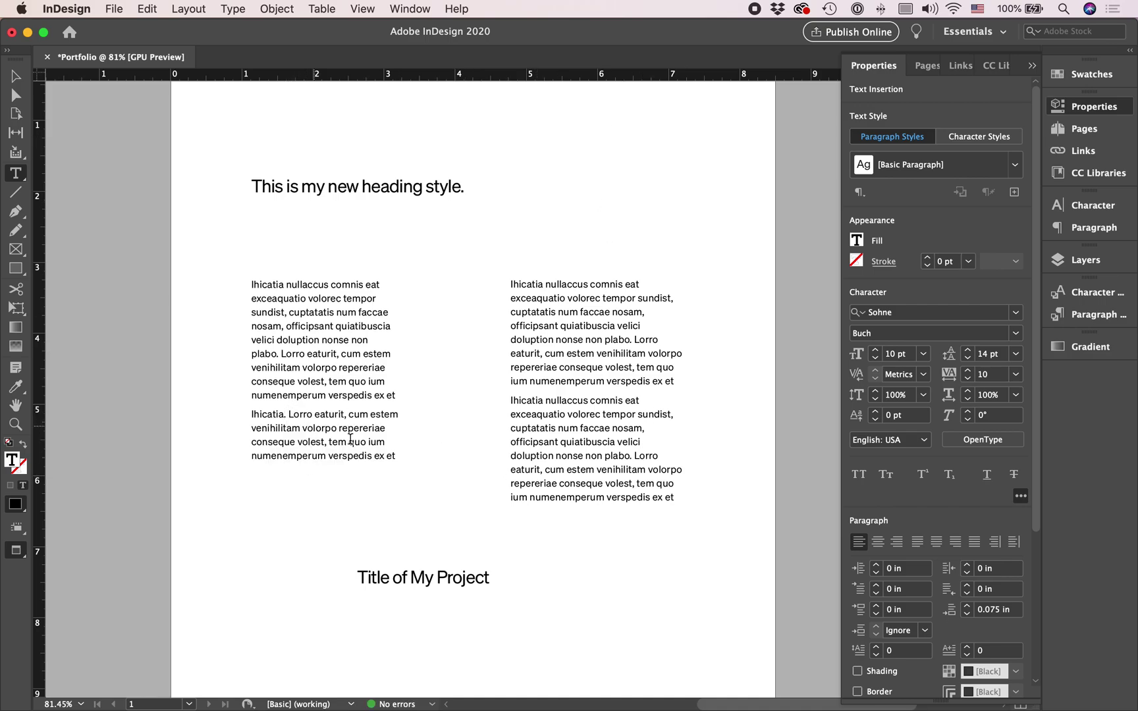
Add "continue typing" at the end of the left column's text and repeat it until it flows into the threaded frame.
click(394, 456)
text(continue typing)
drag(323, 469, 229, 469)
key(ctrl+c)
key(Right)
key(ctrl+v)
key(ctrl+v)
key(ctrl+v)
key(ctrl+v)
key(ctrl+v)
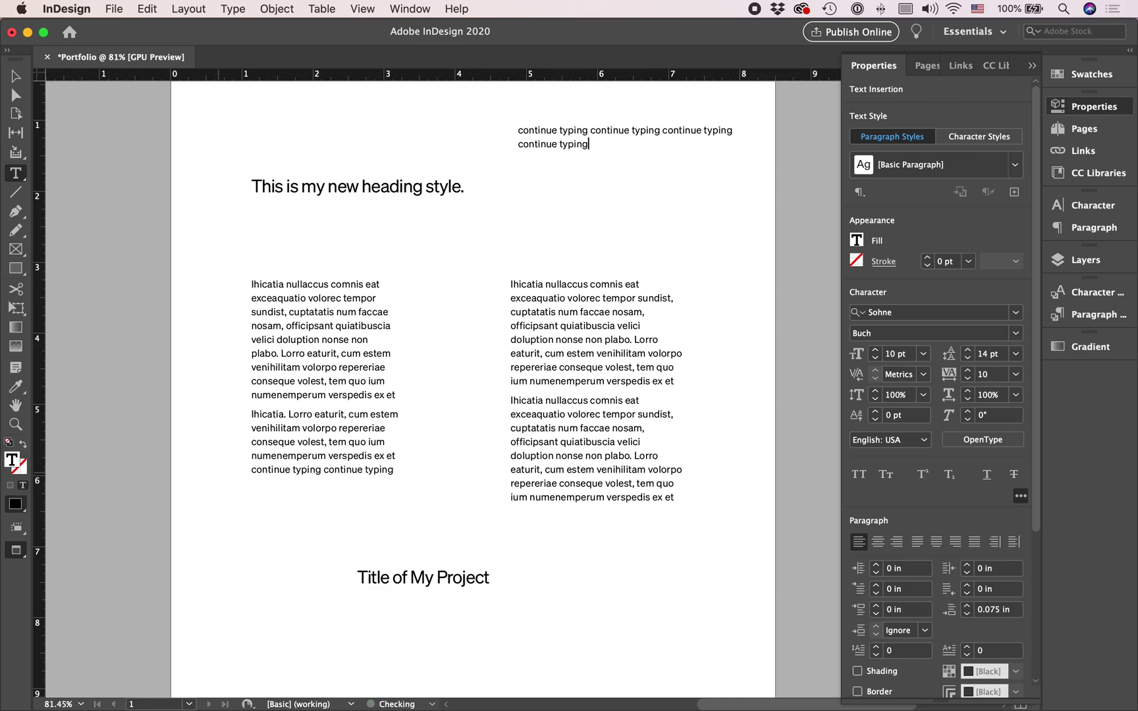
key(ctrl+v)
key(ctrl+v)
key(Escape)
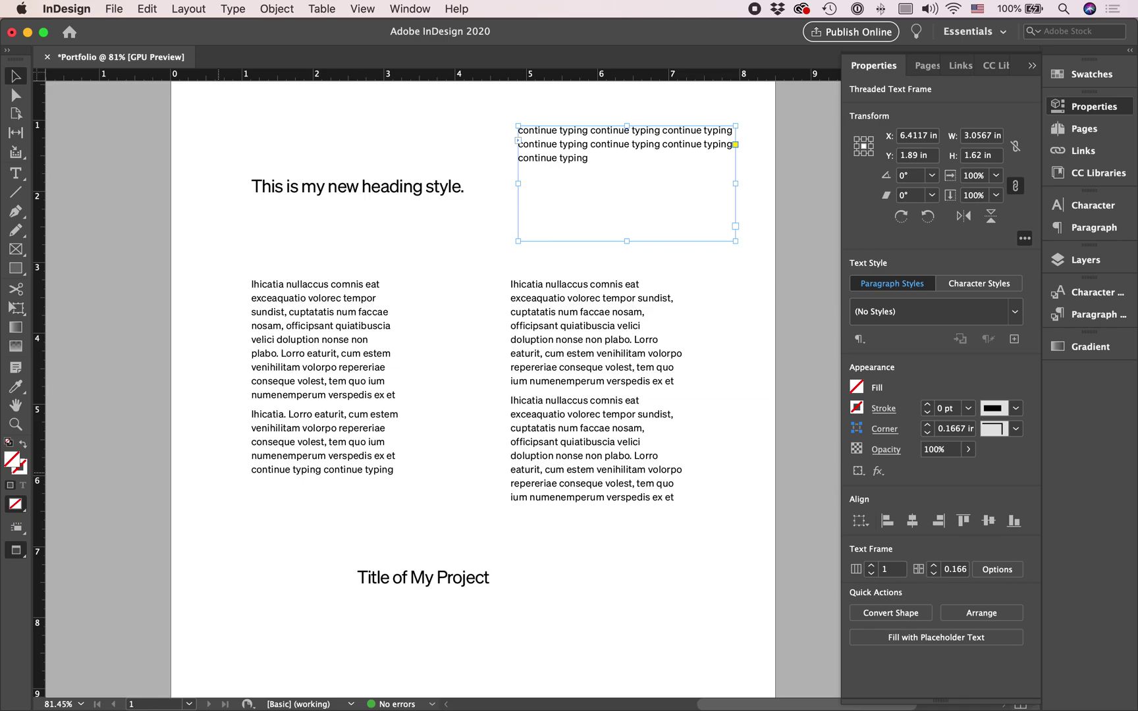
Resize the right column's text frame to about 2.41 by 3.1 in.
click(614, 492)
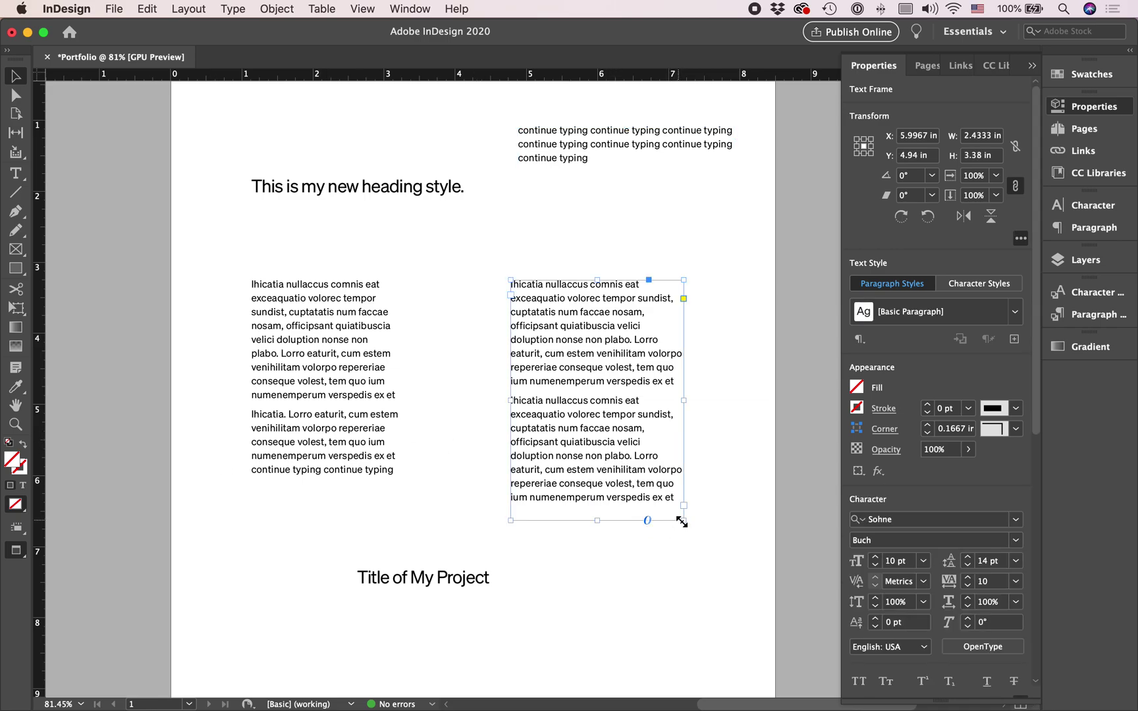
drag(685, 523, 683, 520)
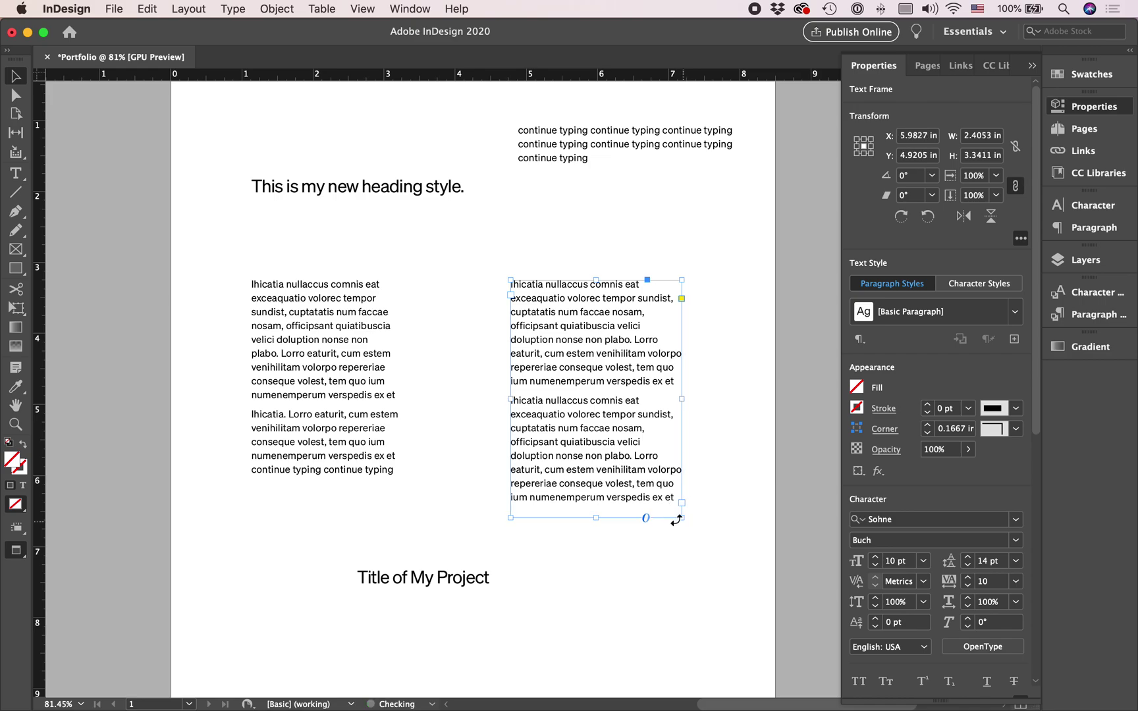
drag(598, 518, 598, 500)
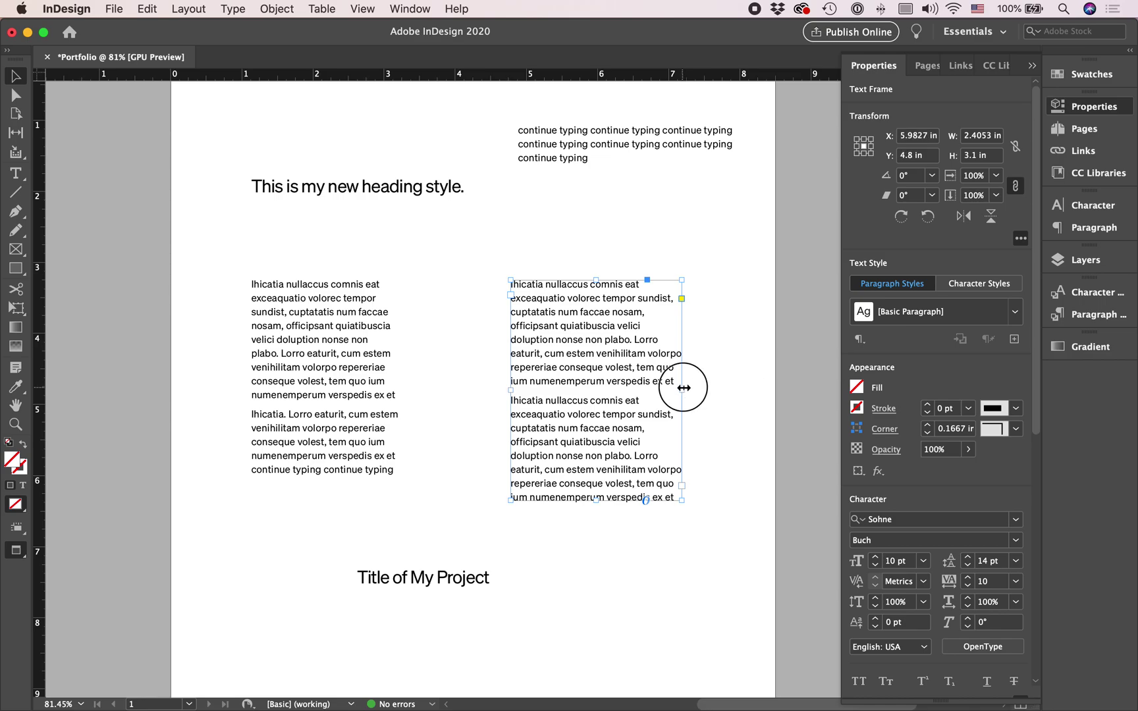
click(743, 479)
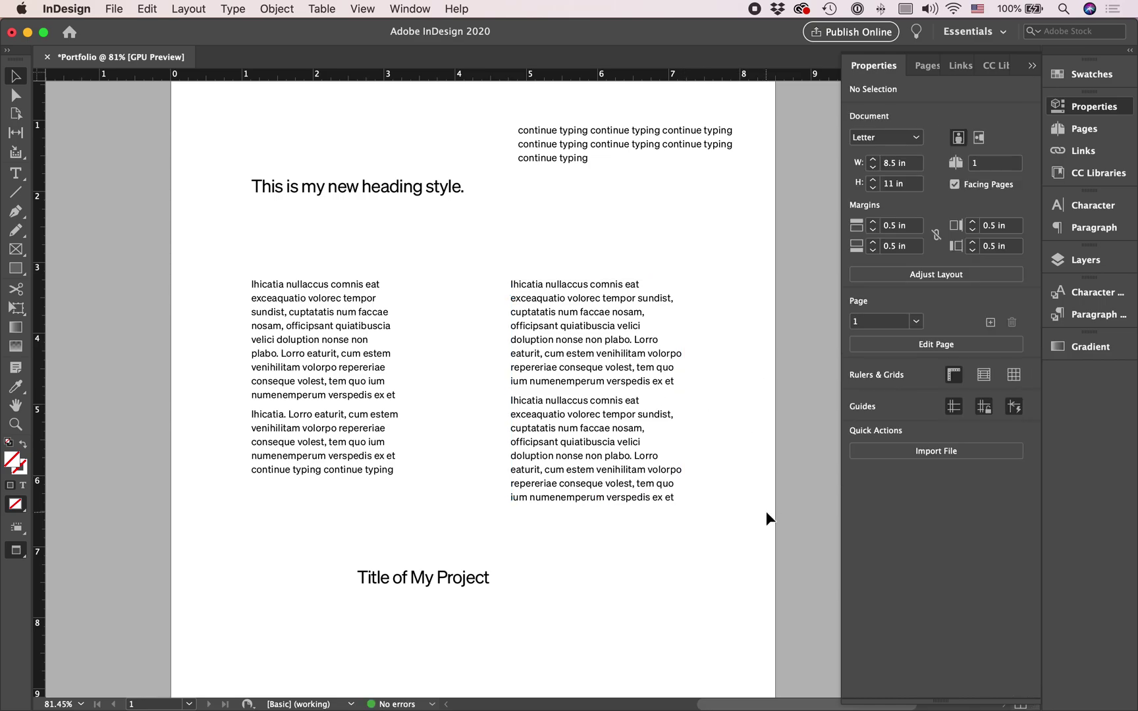
Delete all text frames from the page and draw a circle about 1.3 in in diameter.
drag(774, 622, 154, 97)
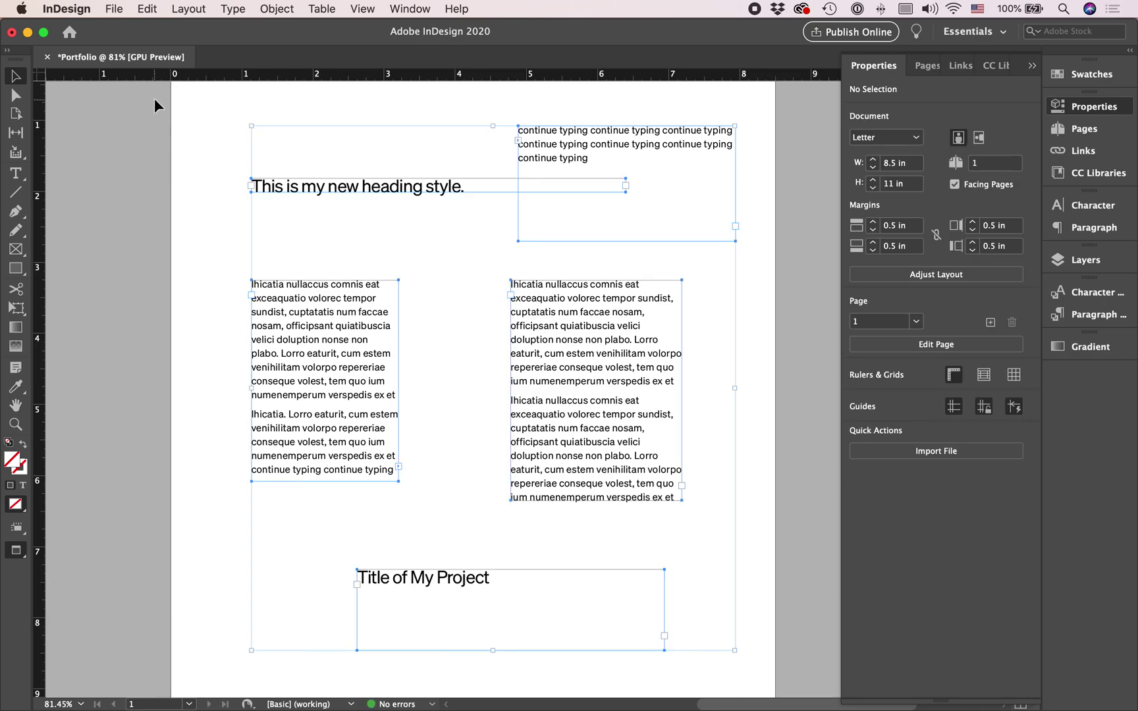
drag(15, 268, 68, 302)
drag(322, 294, 417, 406)
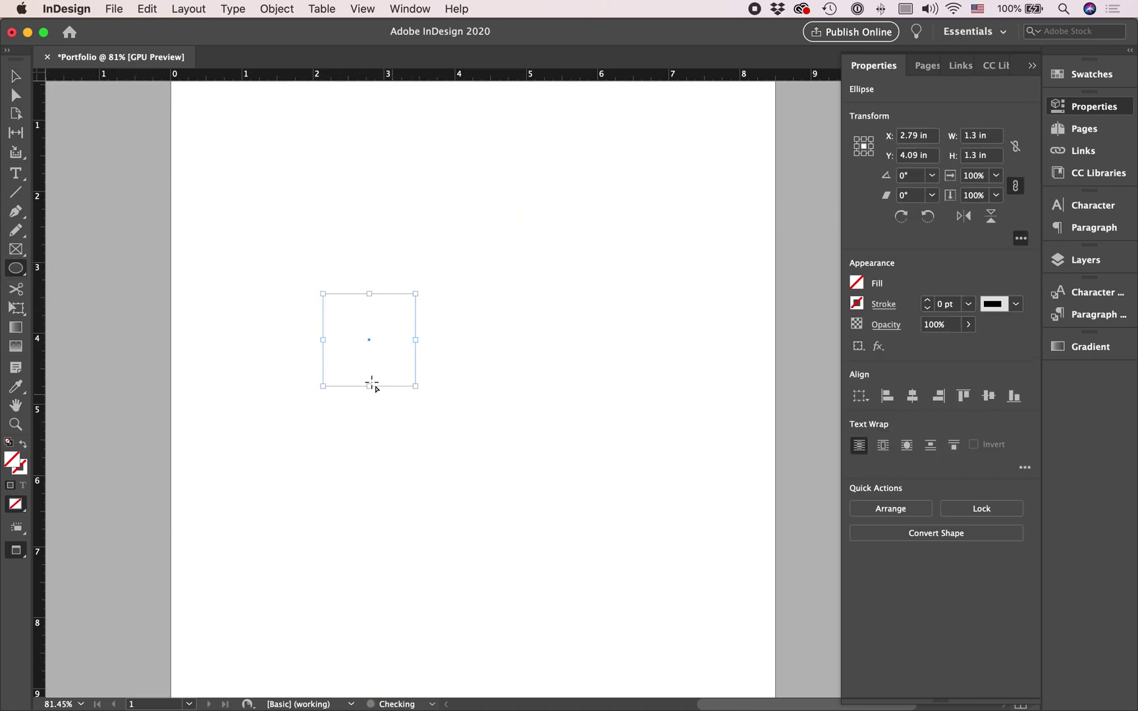
Fill the circle with the [Black] swatch.
click(858, 283)
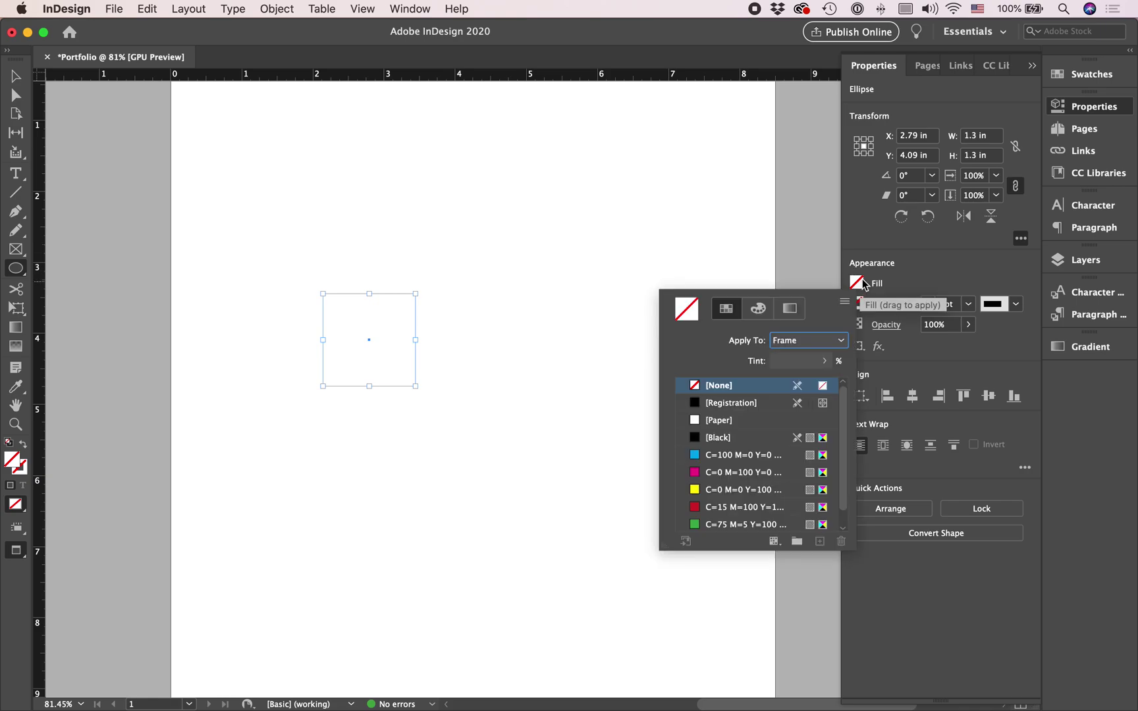
click(751, 438)
key(v)
click(467, 392)
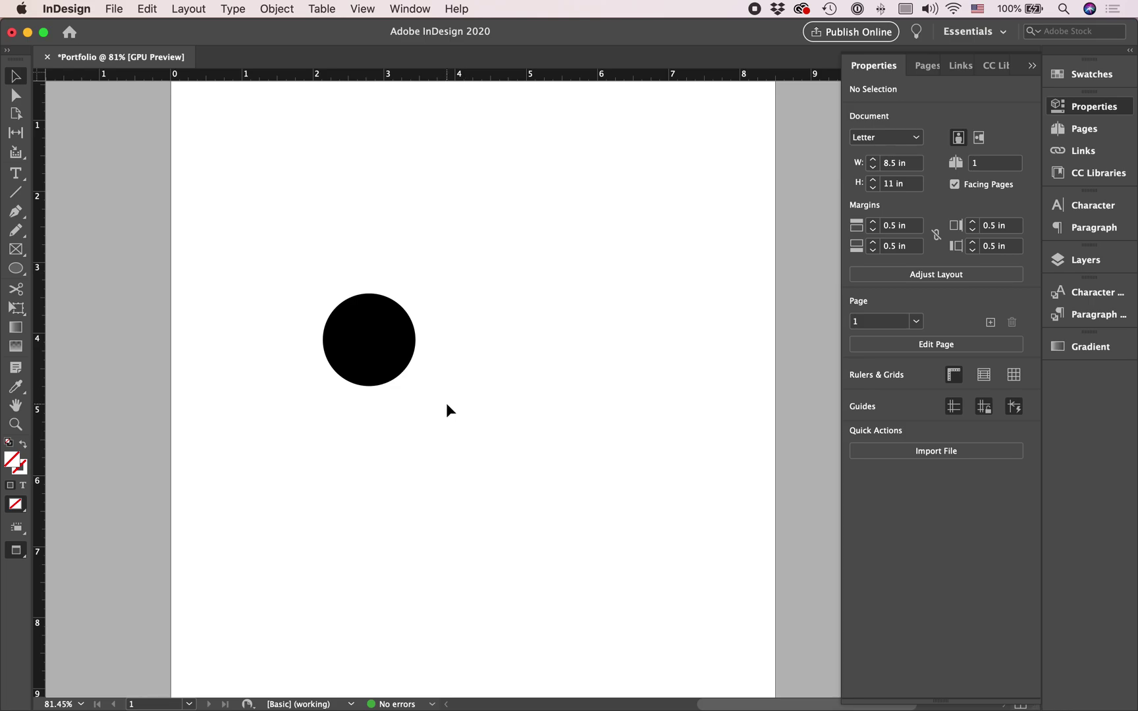
Duplicate the black circle to its right at about X 4.58 in and give the copy a white fill and black stroke.
mouse_move(382, 371)
mouse_down()
mouse_move(376, 353)
mouse_move(503, 353)
mouse_up()
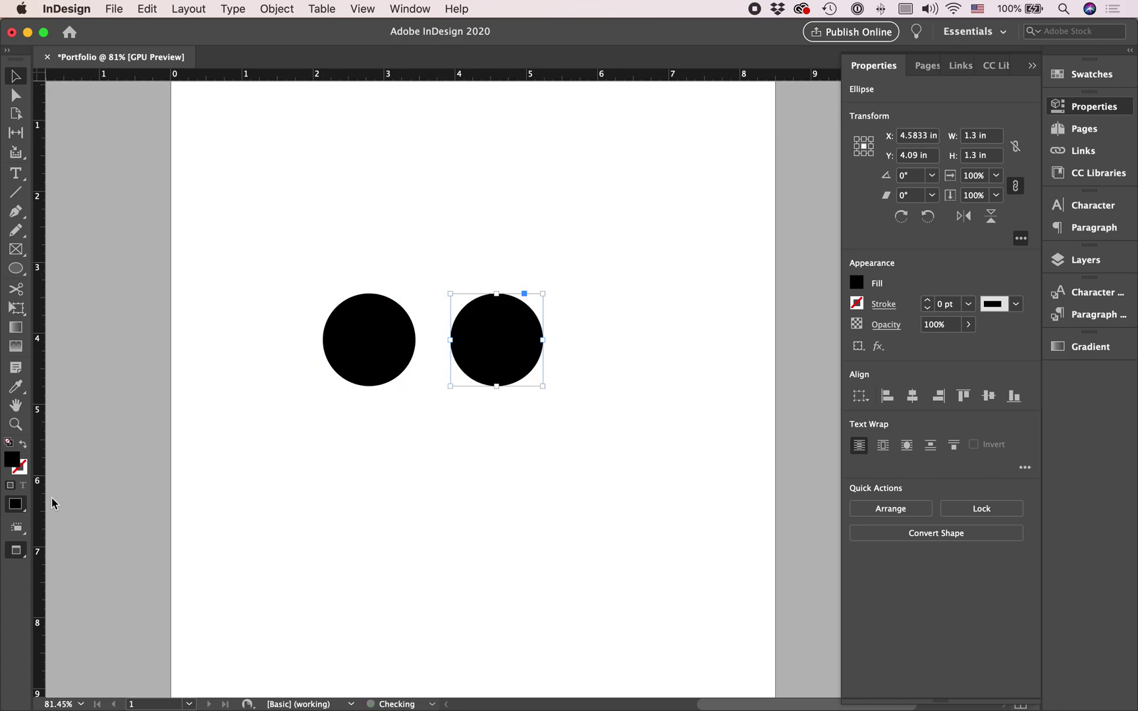
click(23, 445)
double_click(11, 459)
click(561, 267)
click(583, 268)
click(720, 254)
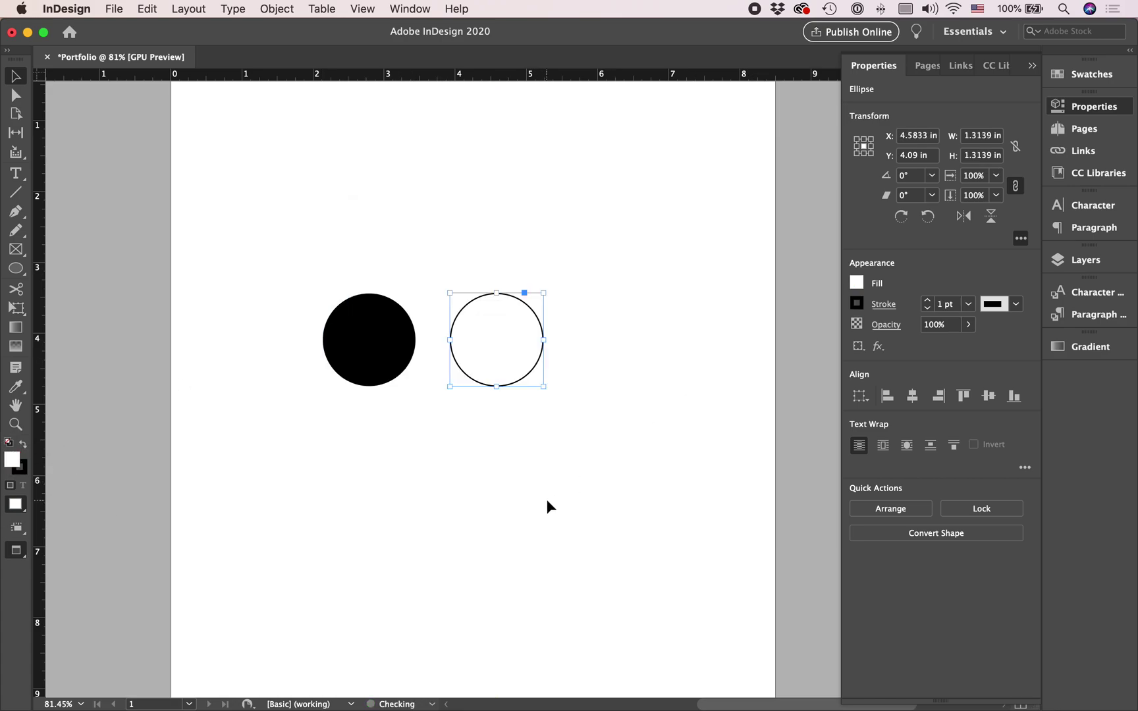
click(599, 433)
drag(600, 432, 246, 270)
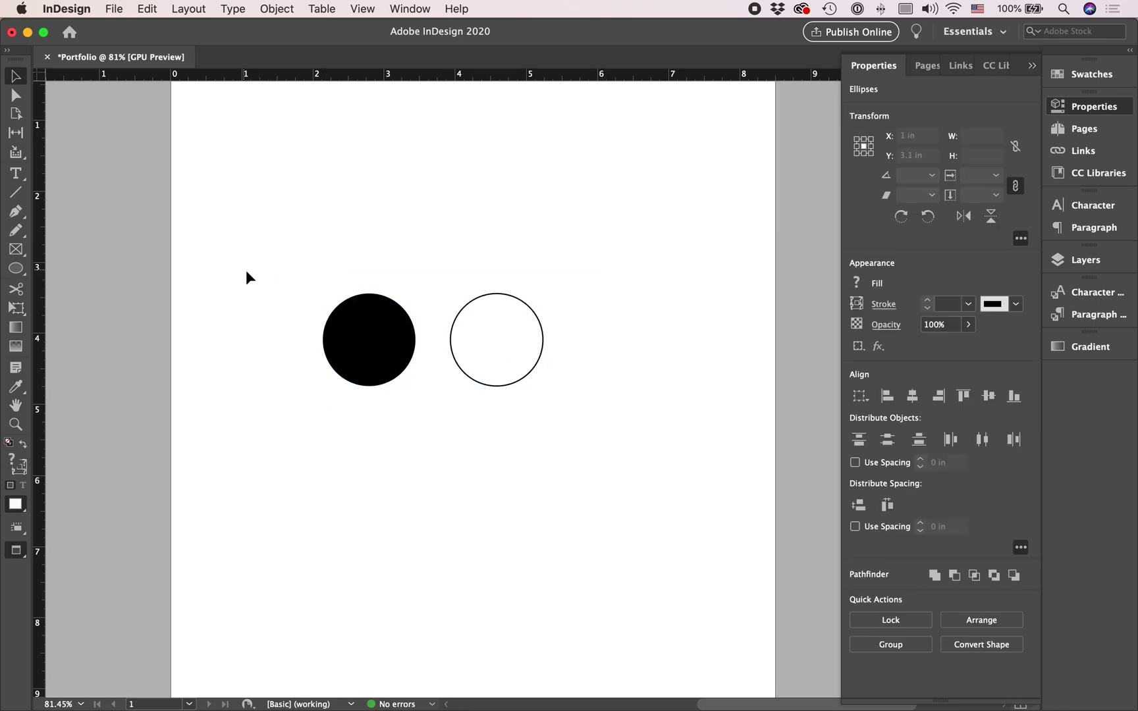
click(646, 341)
Try the yellow, red, dark blue and cyan swatches as the left circle's fill, and restore it to [Black].
click(1090, 77)
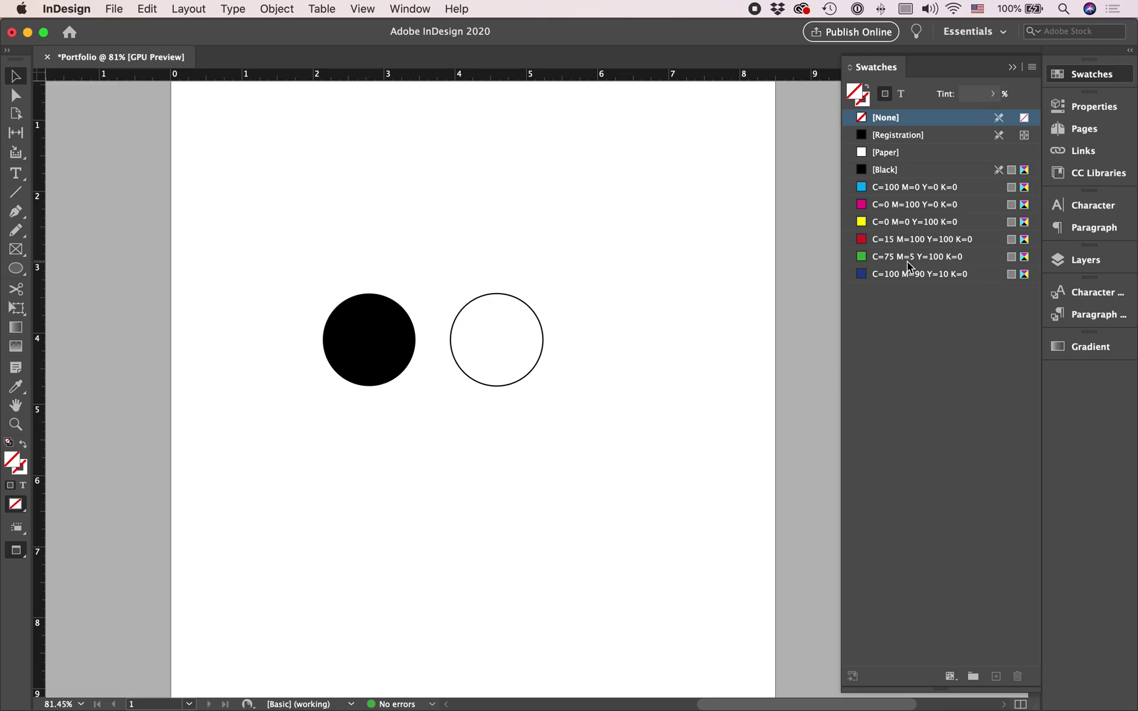
click(399, 343)
click(932, 222)
click(922, 239)
click(922, 274)
click(909, 170)
click(915, 188)
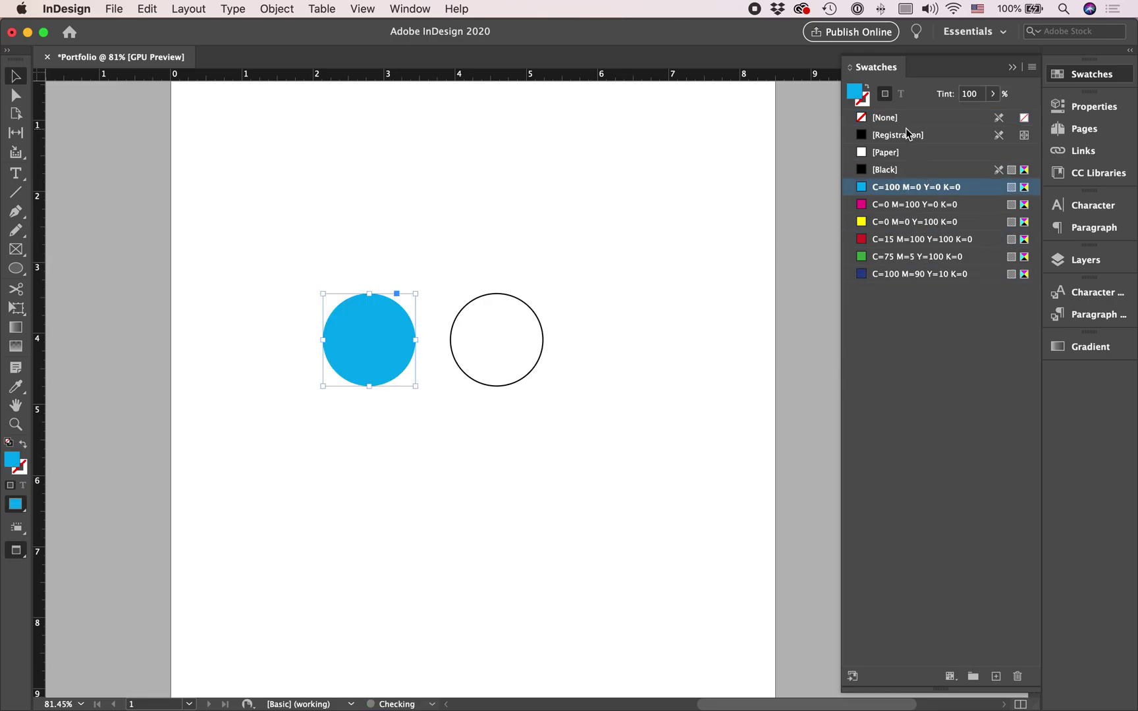
click(912, 171)
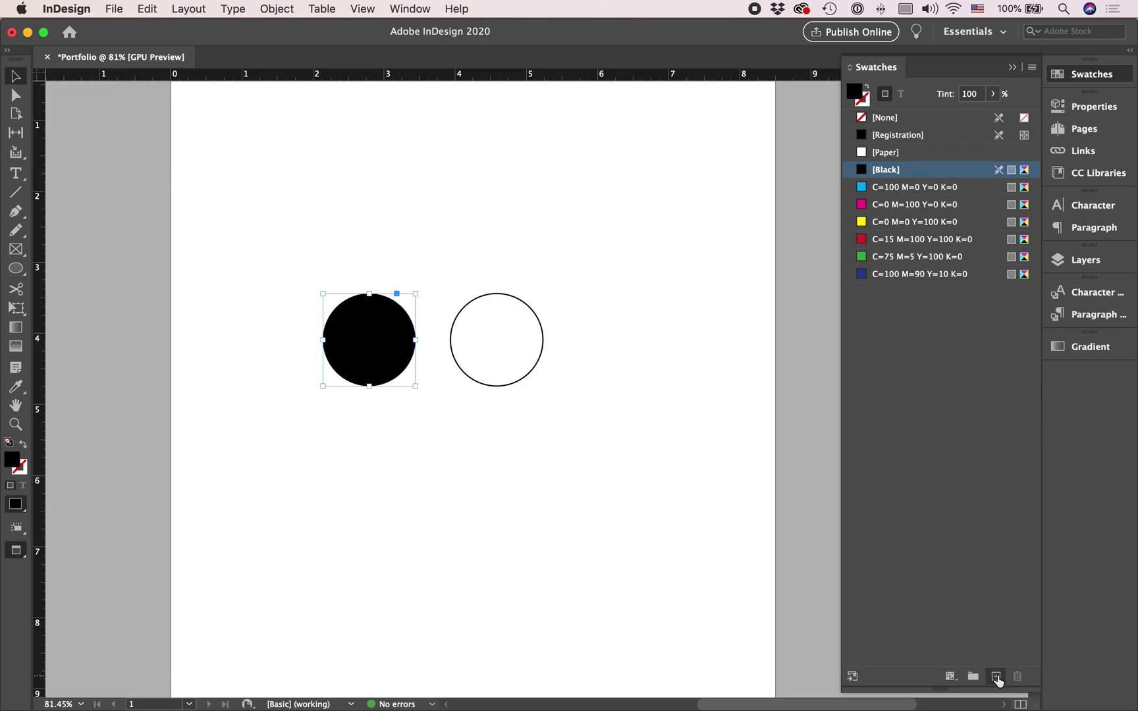
Create a new swatch from [Black] with the left circle selected, and open its options to review the color modes.
click(996, 676)
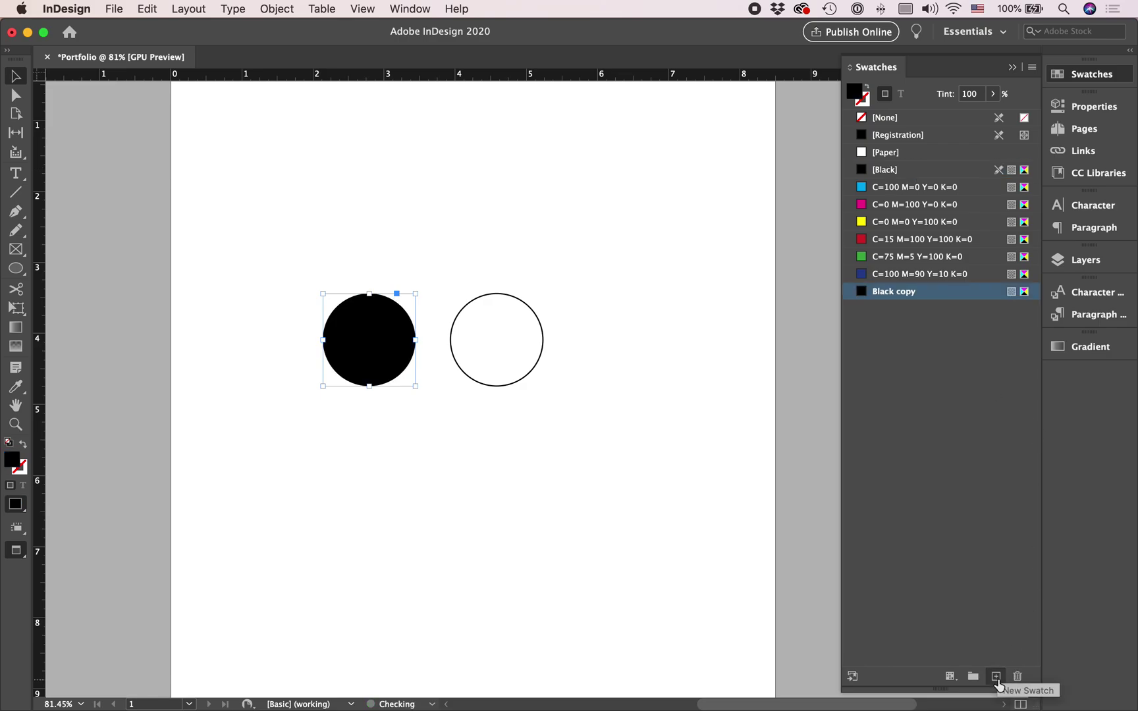
double_click(921, 292)
drag(910, 214, 663, 228)
click(744, 311)
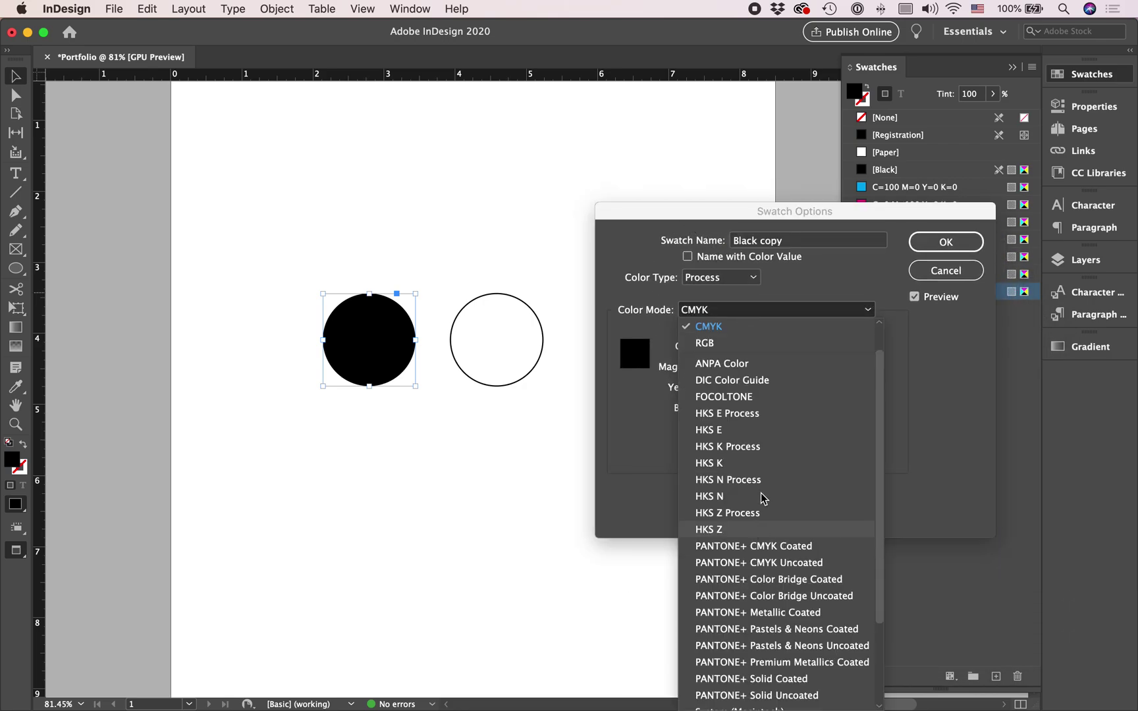
click(940, 399)
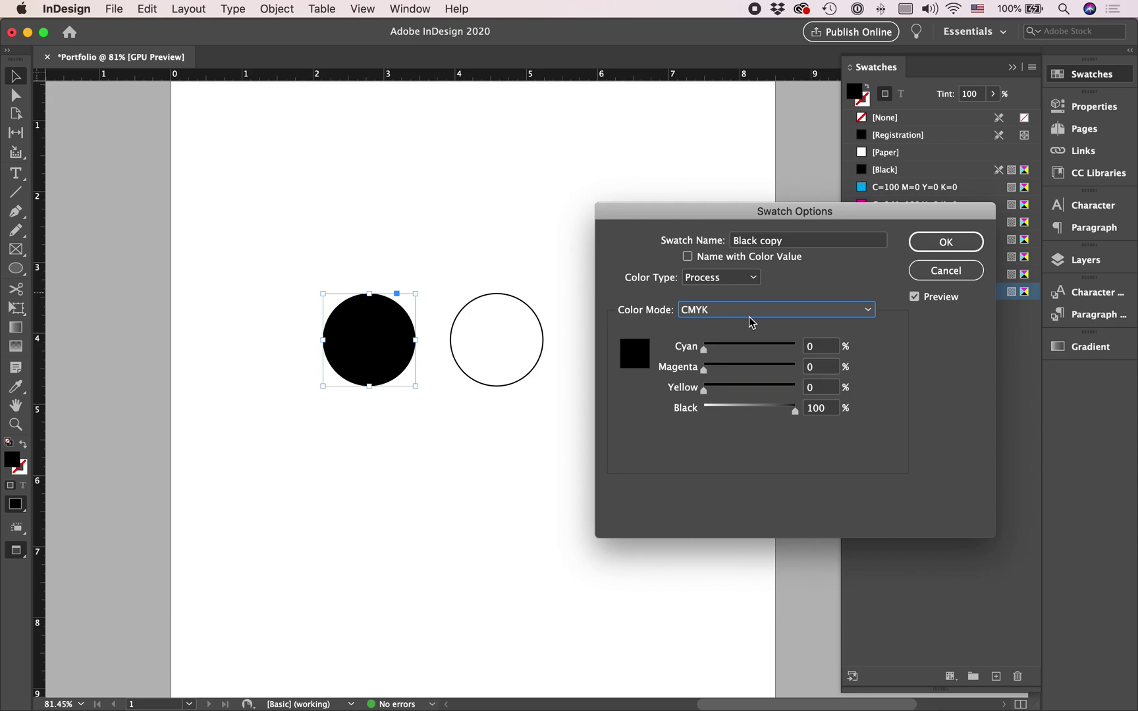
Set the new swatch's color mode to PANTONE+ CMYK Uncoated and choose PANTONE P 82-13 U as its color.
click(750, 316)
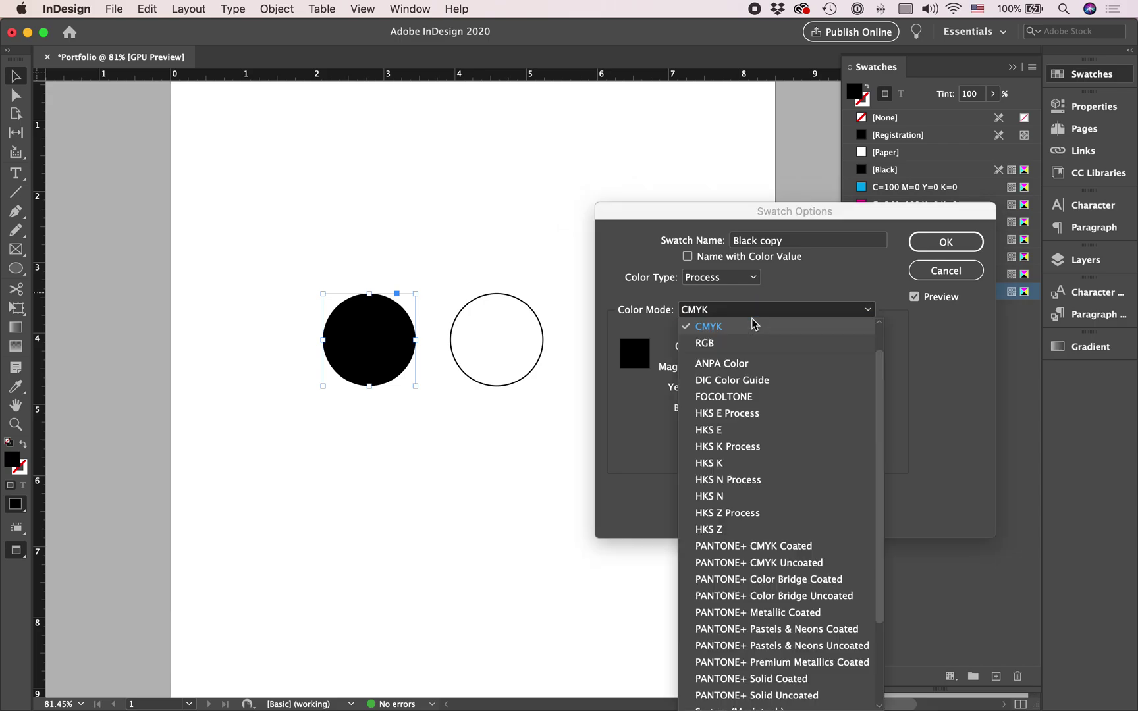
click(794, 562)
drag(870, 393, 867, 408)
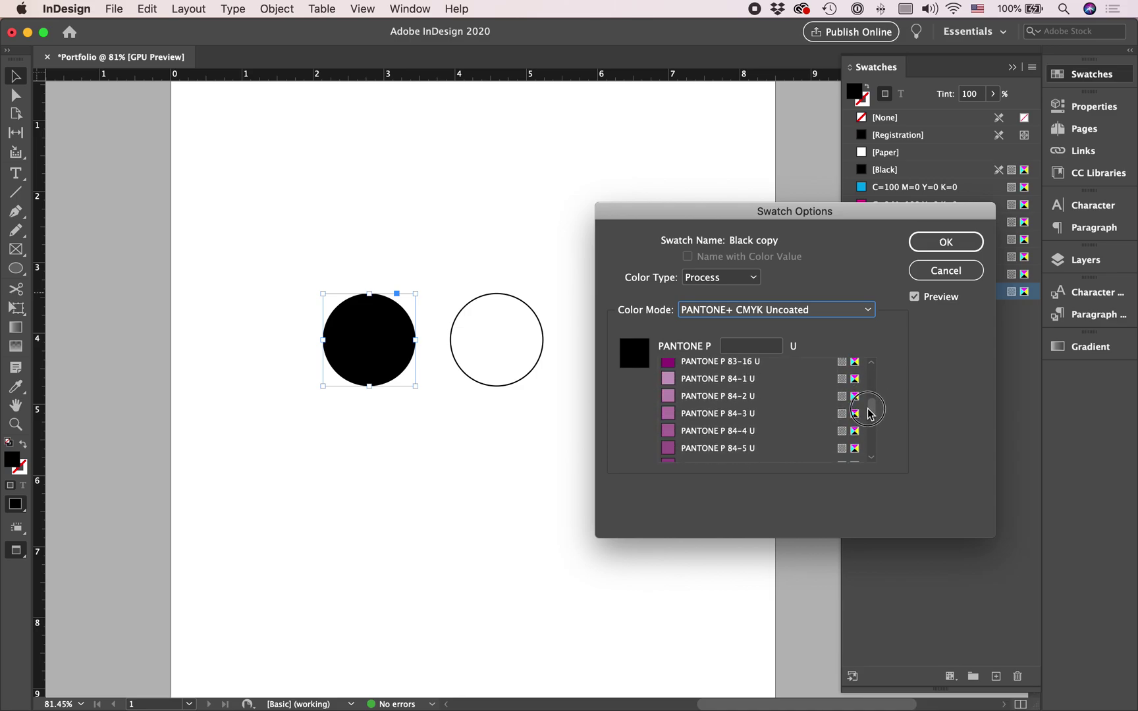
click(779, 411)
click(780, 448)
click(780, 380)
scroll(777, 415, up, 5)
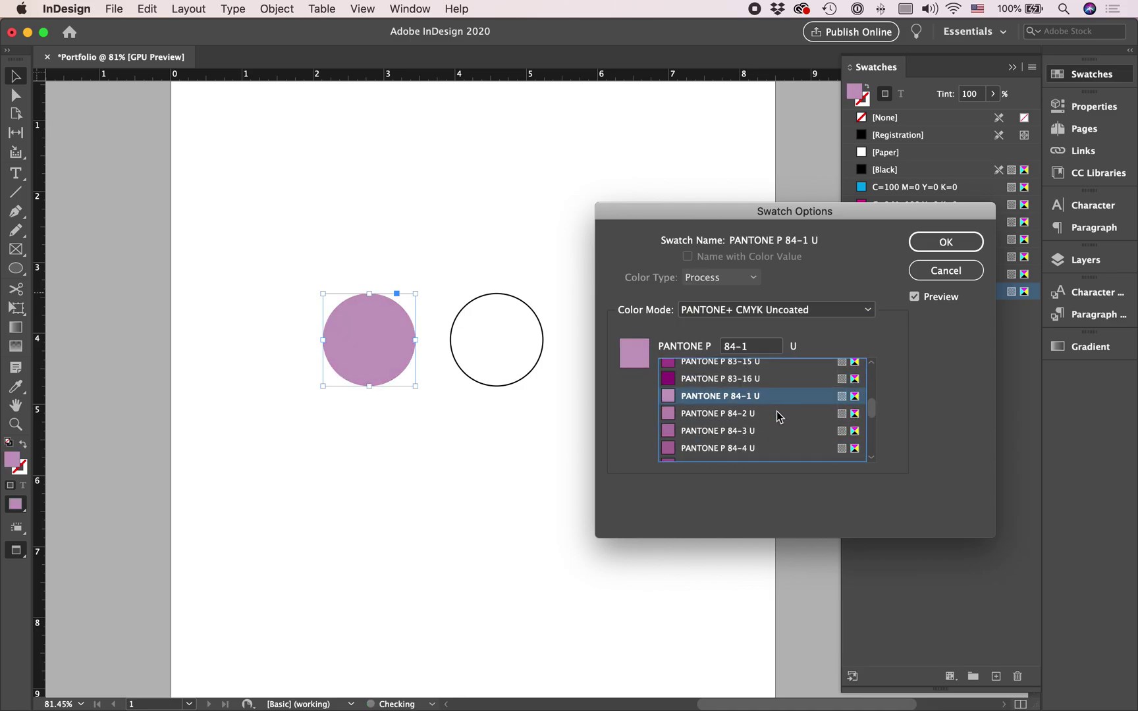
scroll(775, 417, up, 1)
click(775, 414)
click(779, 397)
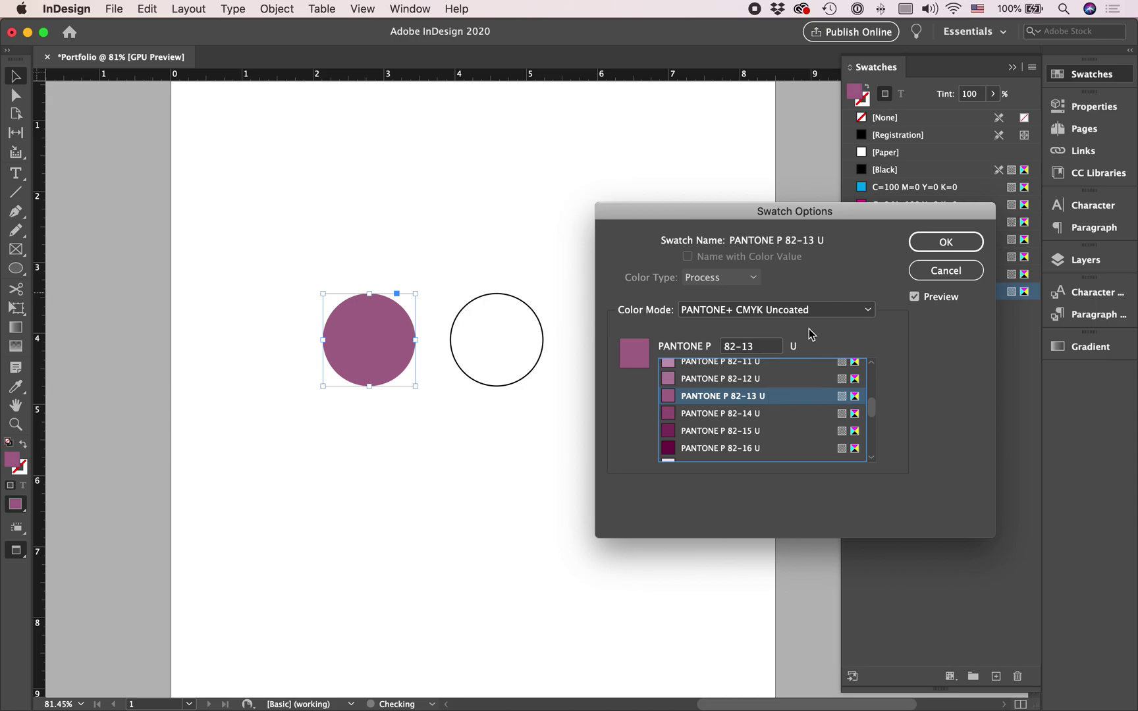
scroll(729, 444, down, 3)
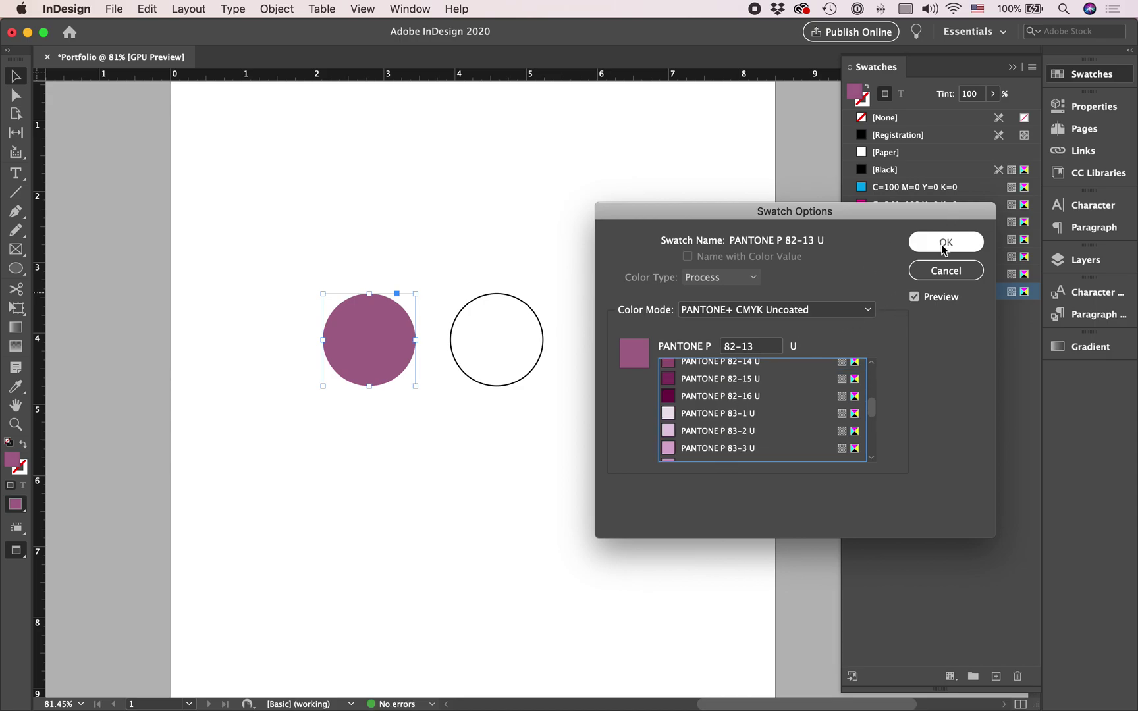
click(945, 242)
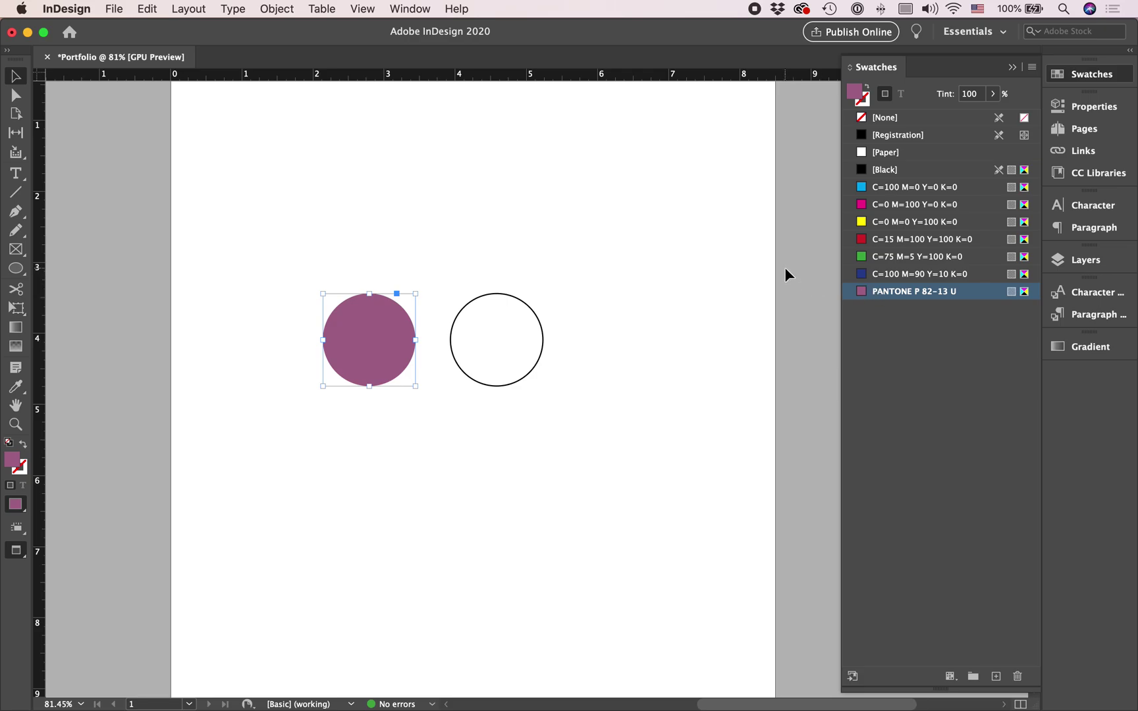
Duplicate both circles as a second row about 1.8 in below the originals.
click(687, 298)
drag(596, 437, 258, 317)
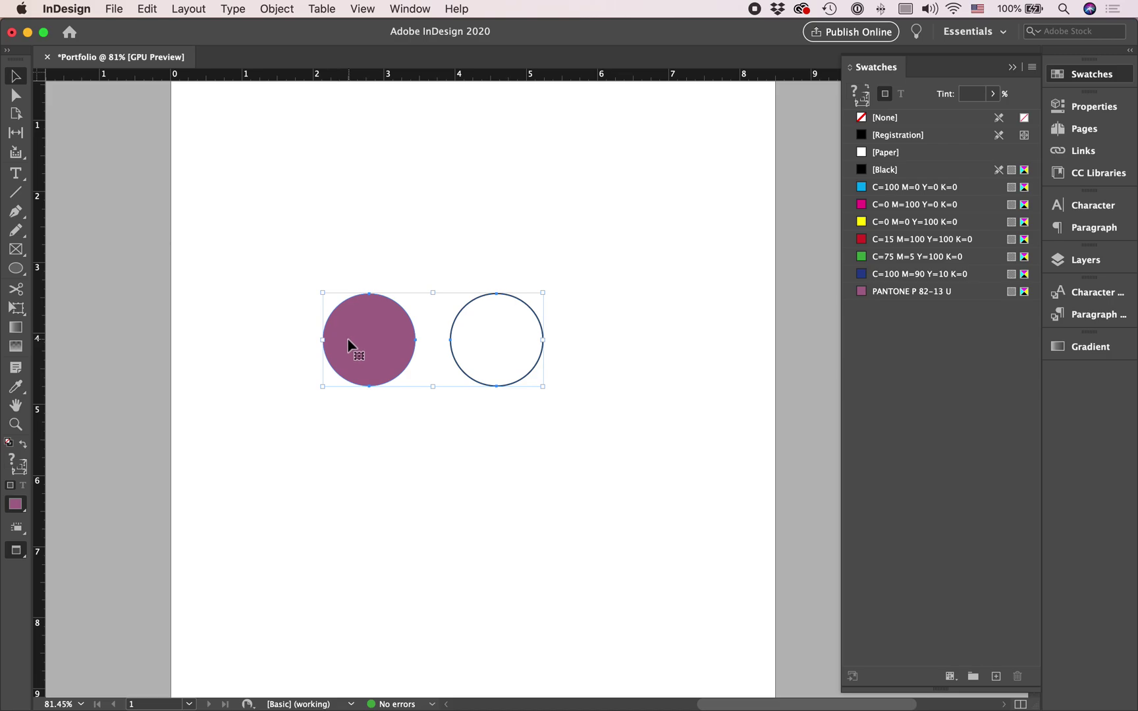
drag(361, 340, 361, 469)
click(570, 462)
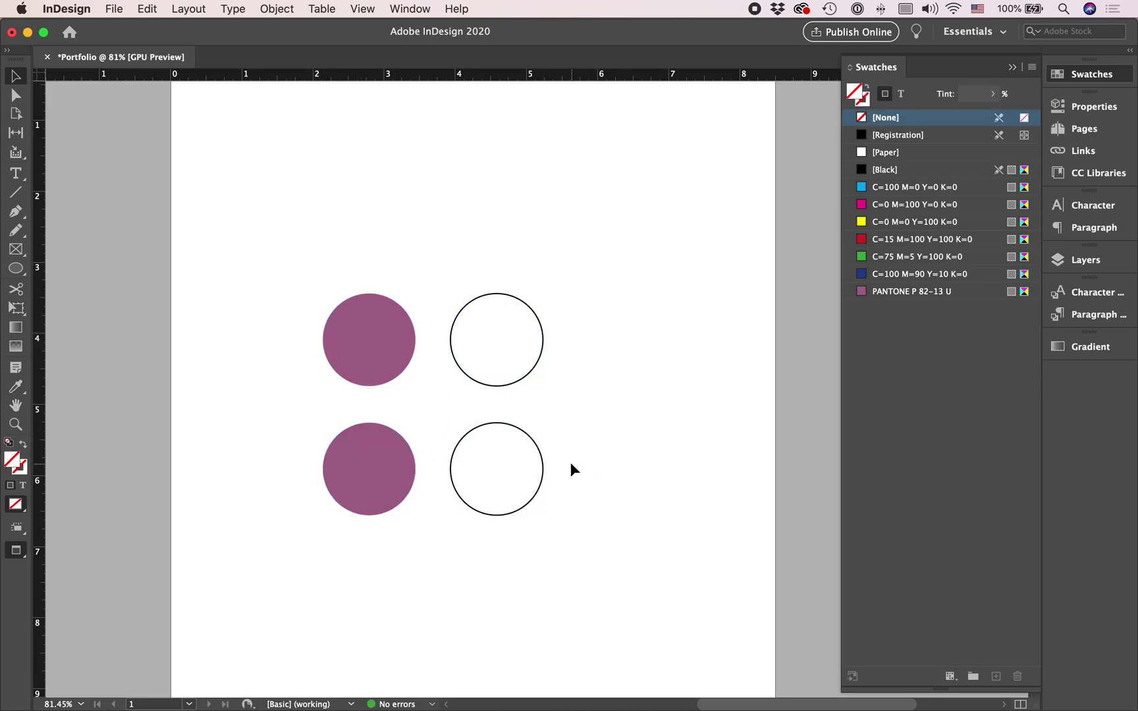
Try redefining the PANTONE P 82-13 U swatch as PANTONE P 20-13 U, and cancel the change.
drag(432, 260, 361, 563)
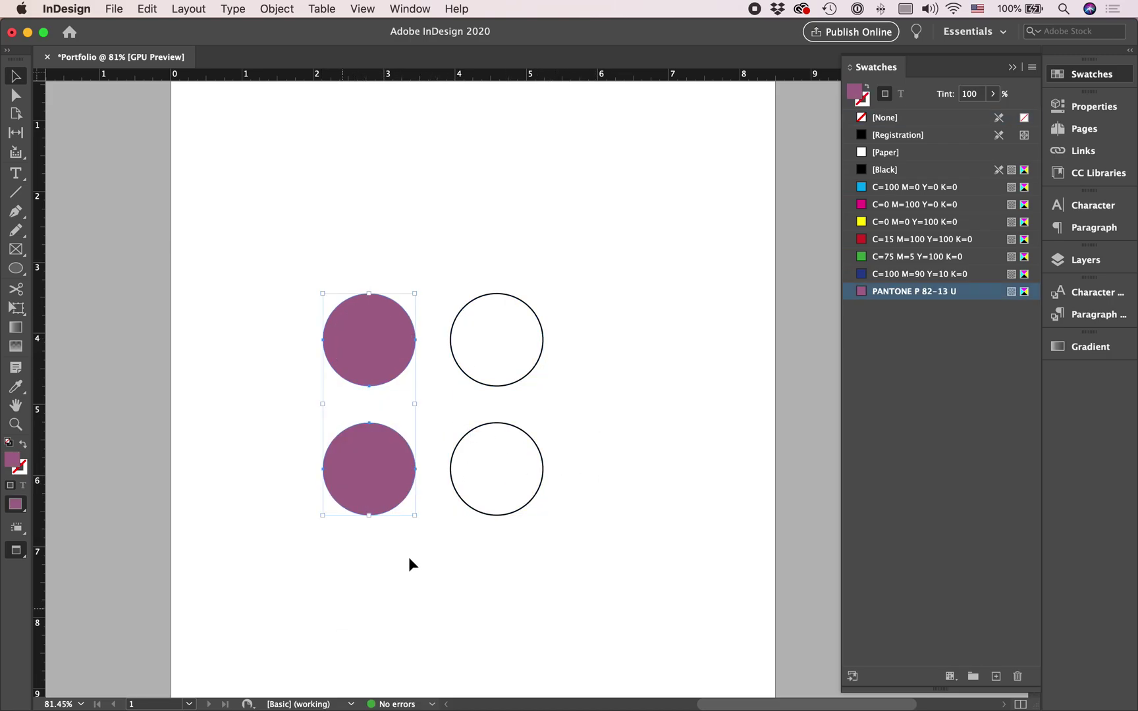
click(376, 312)
click(962, 296)
double_click(961, 296)
click(914, 296)
scroll(758, 442, up, 5)
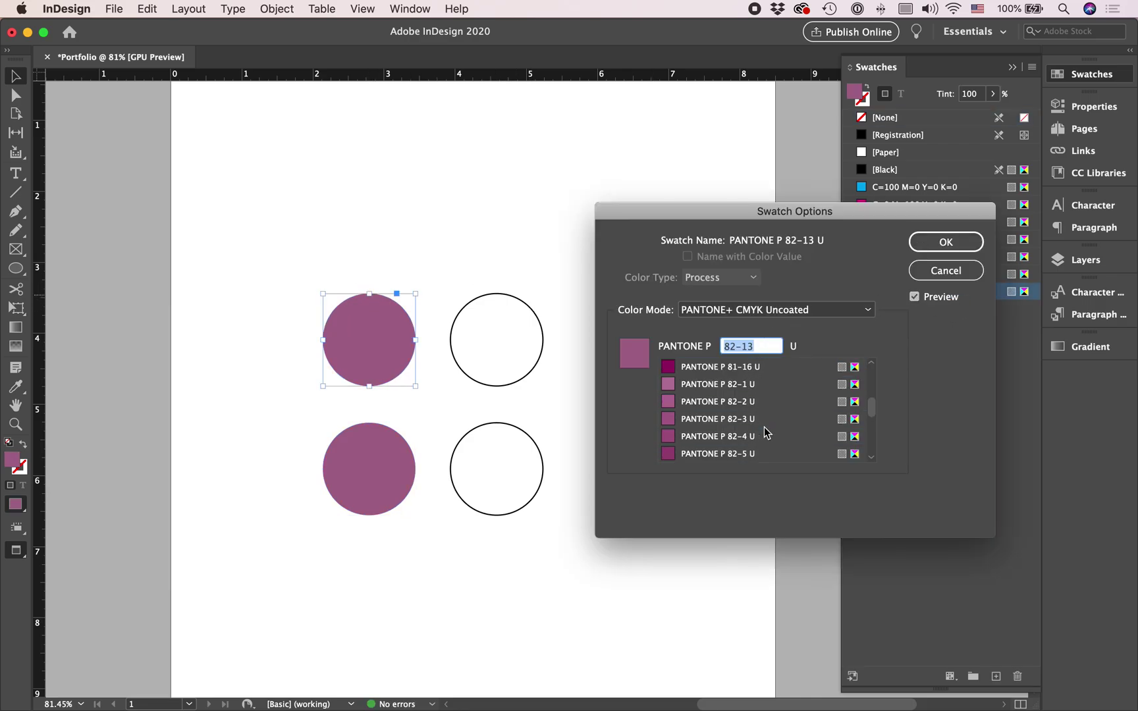
mouse_move(872, 407)
mouse_down()
mouse_move(881, 383)
mouse_move(871, 390)
mouse_up()
click(755, 428)
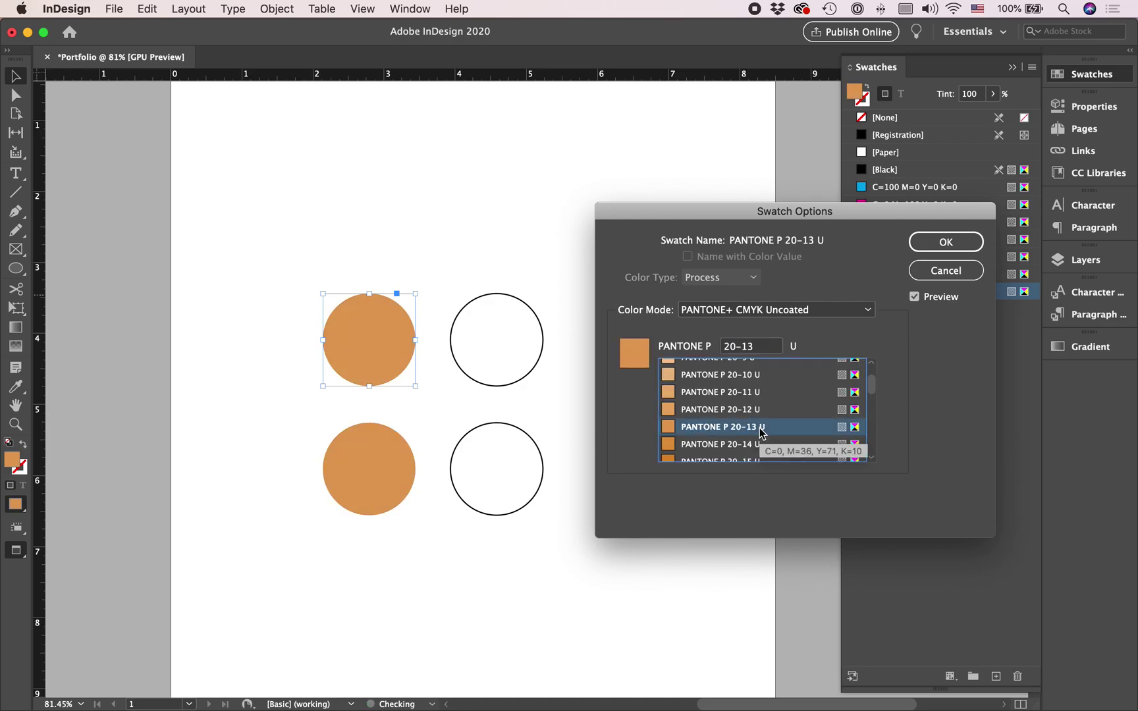
click(945, 272)
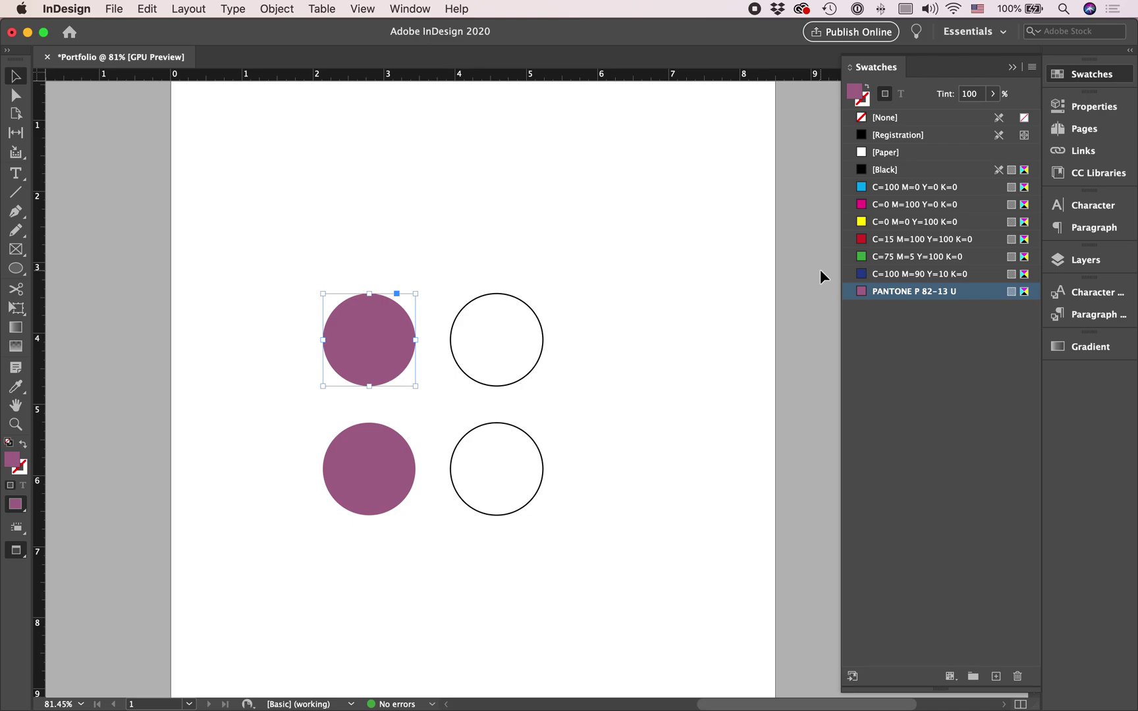
Delete the six default color swatches from C=100 M=0 Y=0 K=0 through C=100 M=90 Y=10 K=0.
click(942, 273)
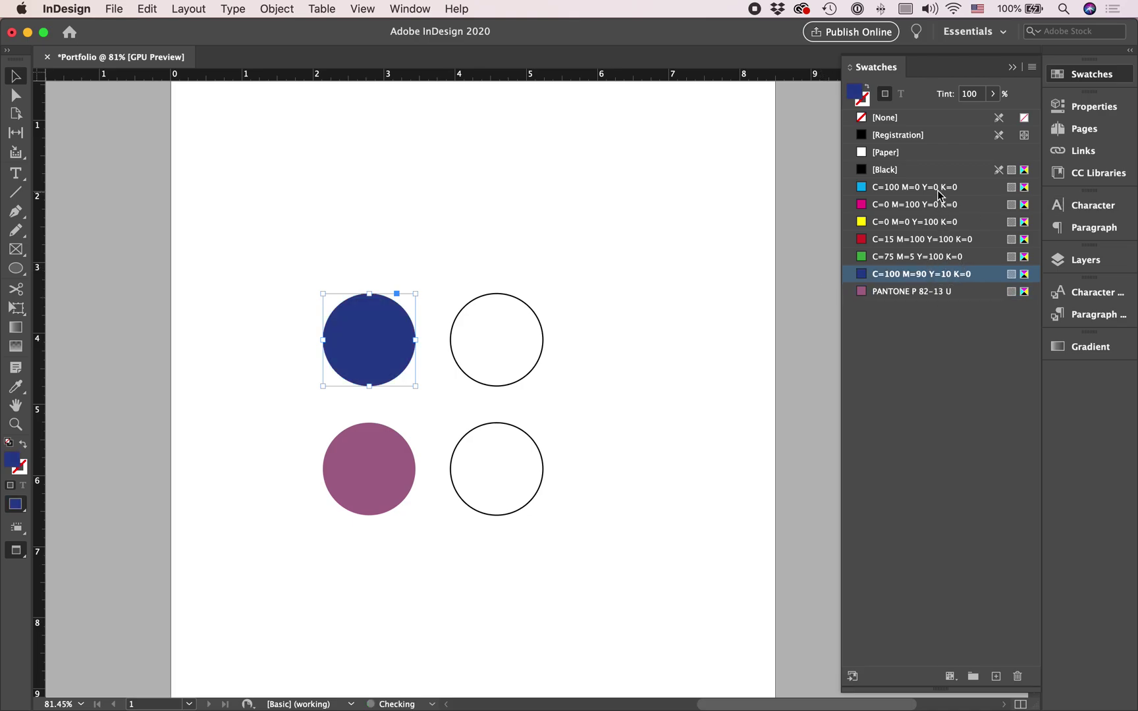
shift+click(937, 188)
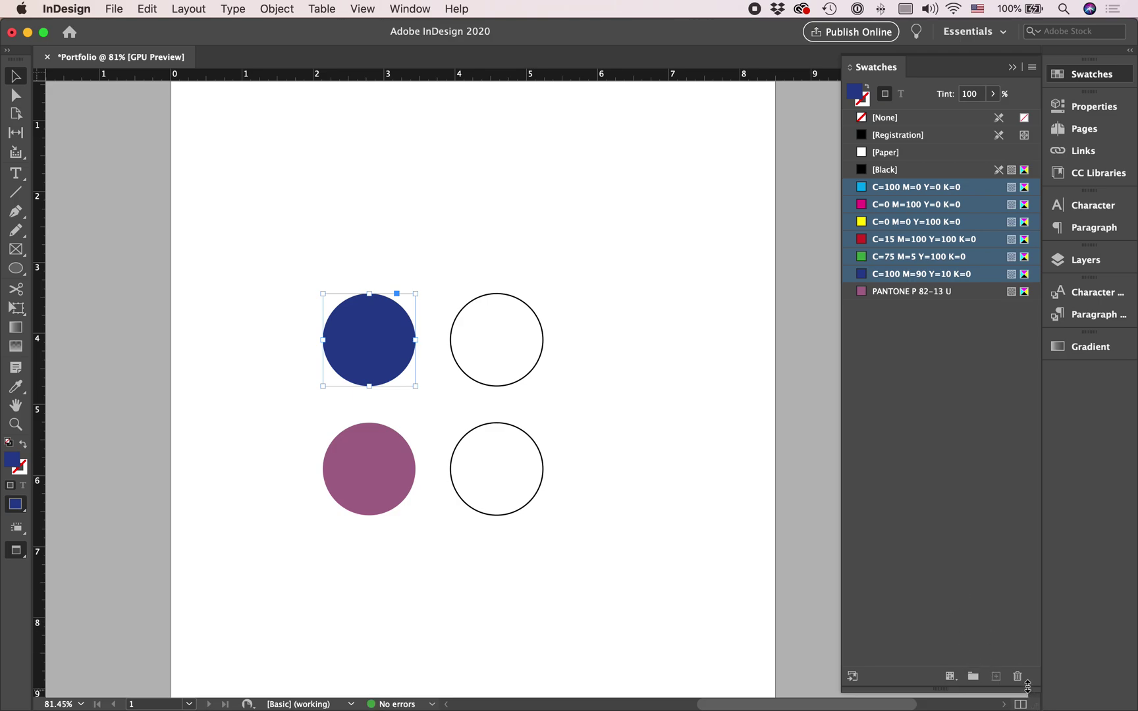
click(1017, 676)
click(666, 395)
click(683, 381)
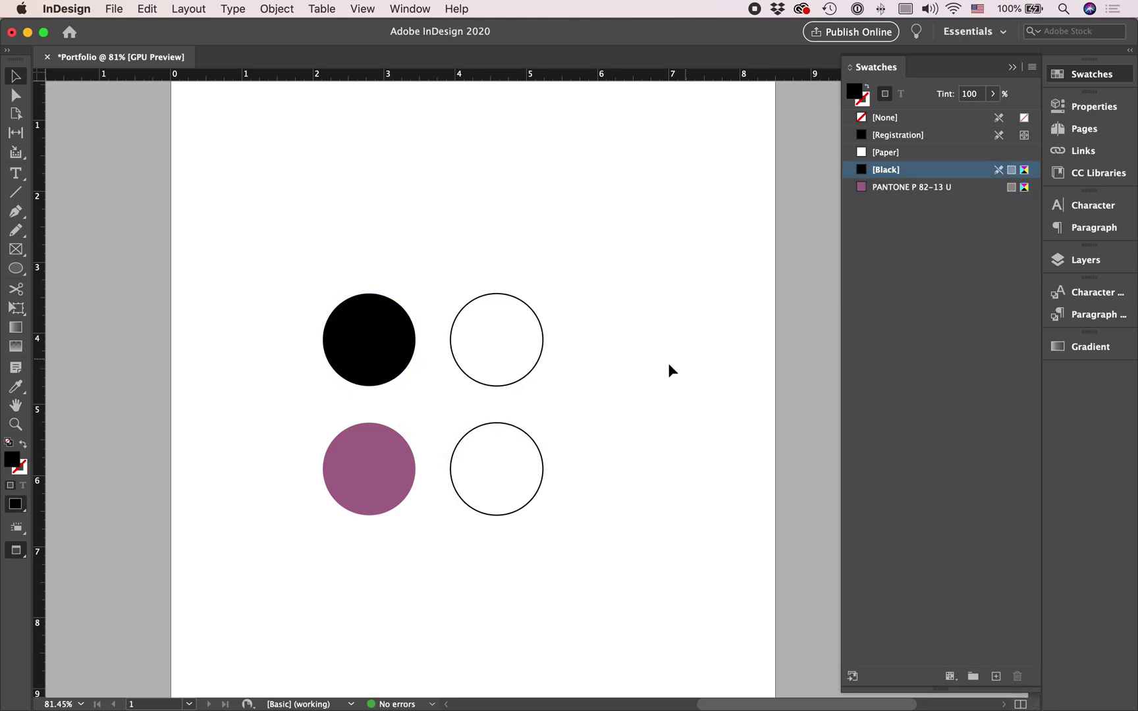
Duplicate the [Black] swatch and set the copy to CMYK with 50% black.
click(734, 231)
click(885, 169)
click(996, 676)
double_click(930, 205)
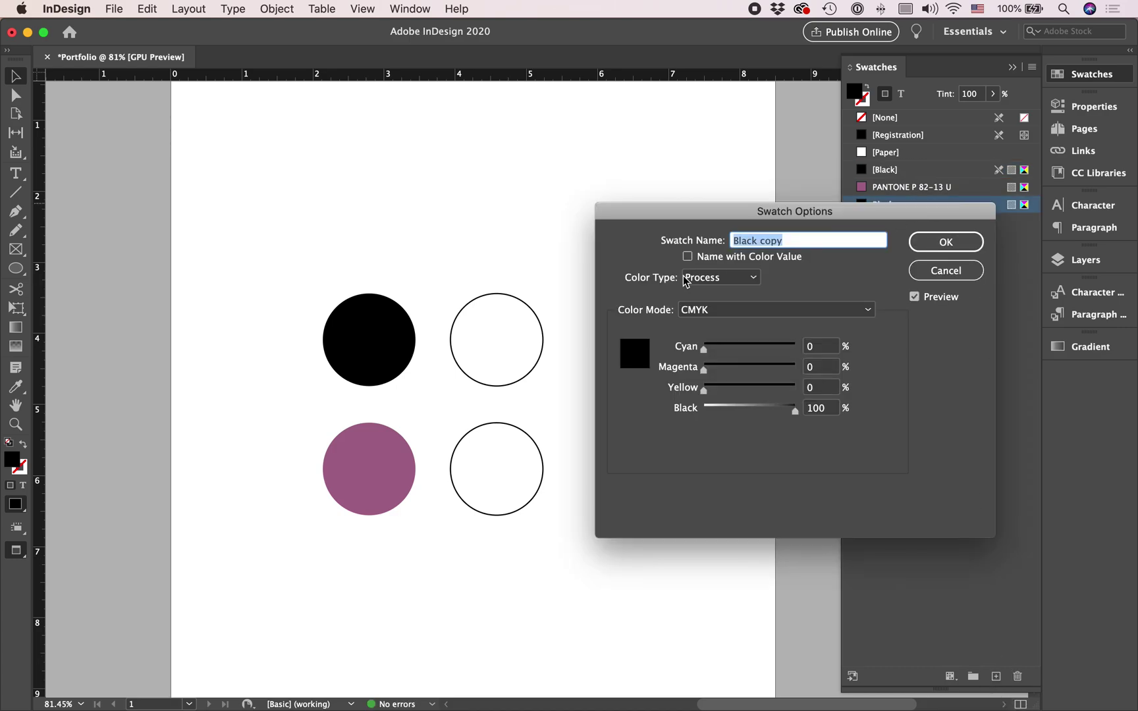
click(727, 310)
click(758, 327)
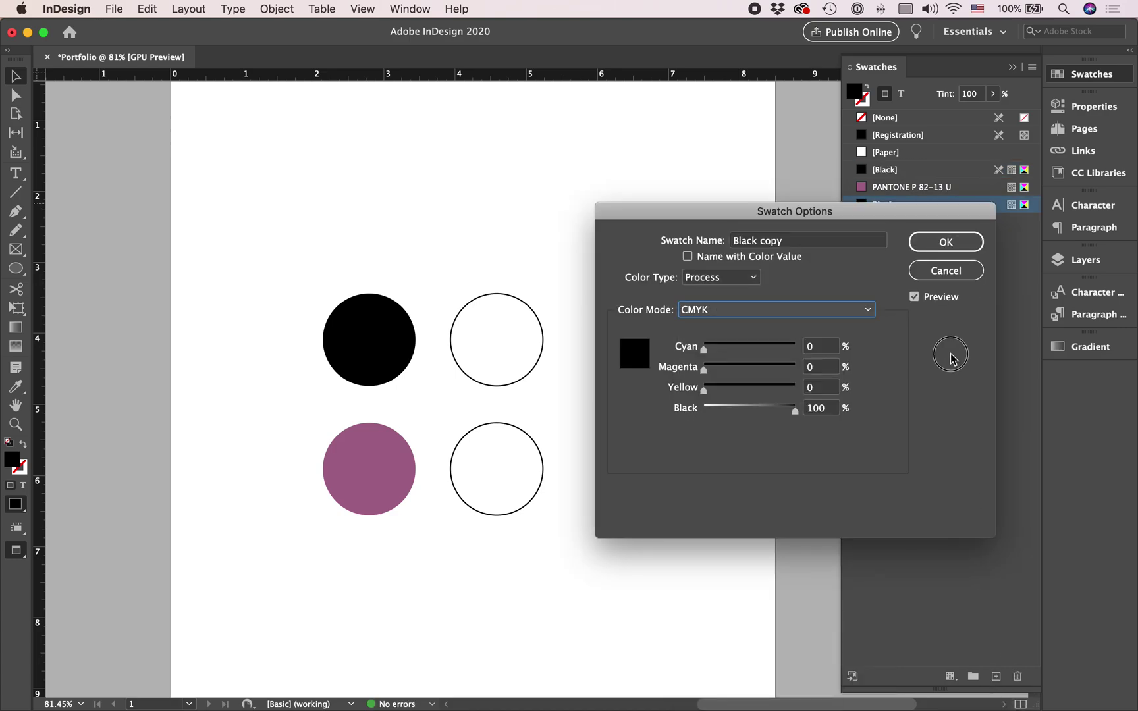
double_click(817, 408)
text(50)
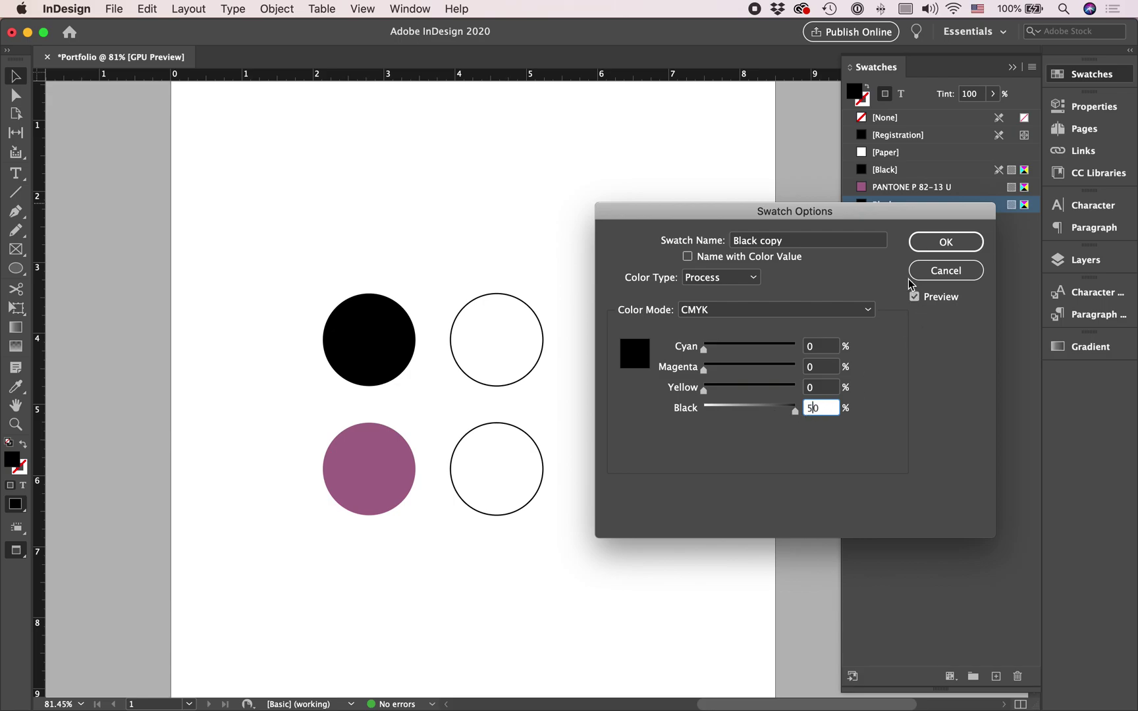
click(948, 254)
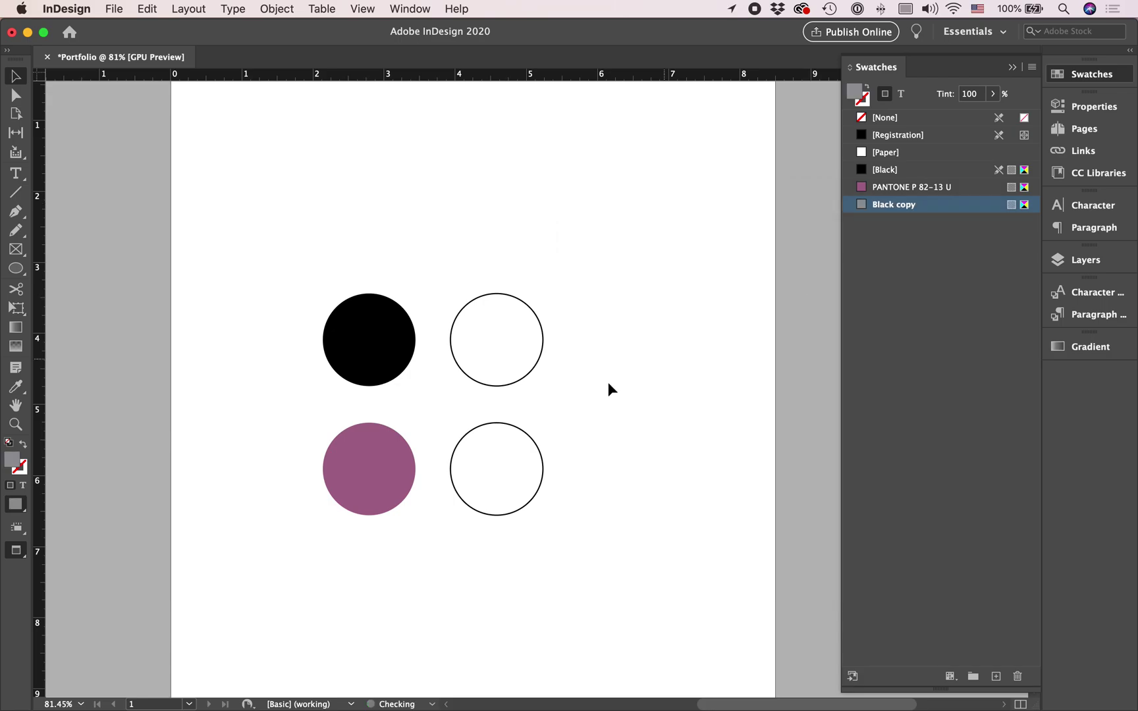
Fill the upper-left circle with the gray Black copy swatch.
click(377, 355)
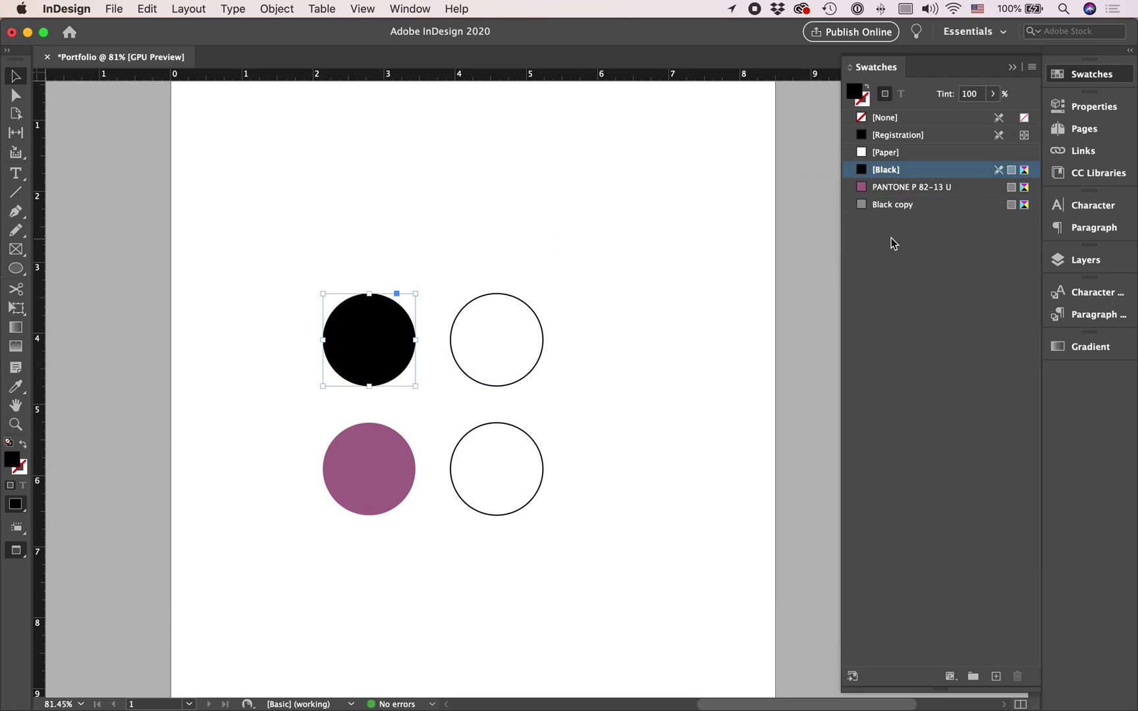
click(905, 211)
click(584, 387)
Try filling the lower-left circle with [Black], and undo the fill.
click(364, 502)
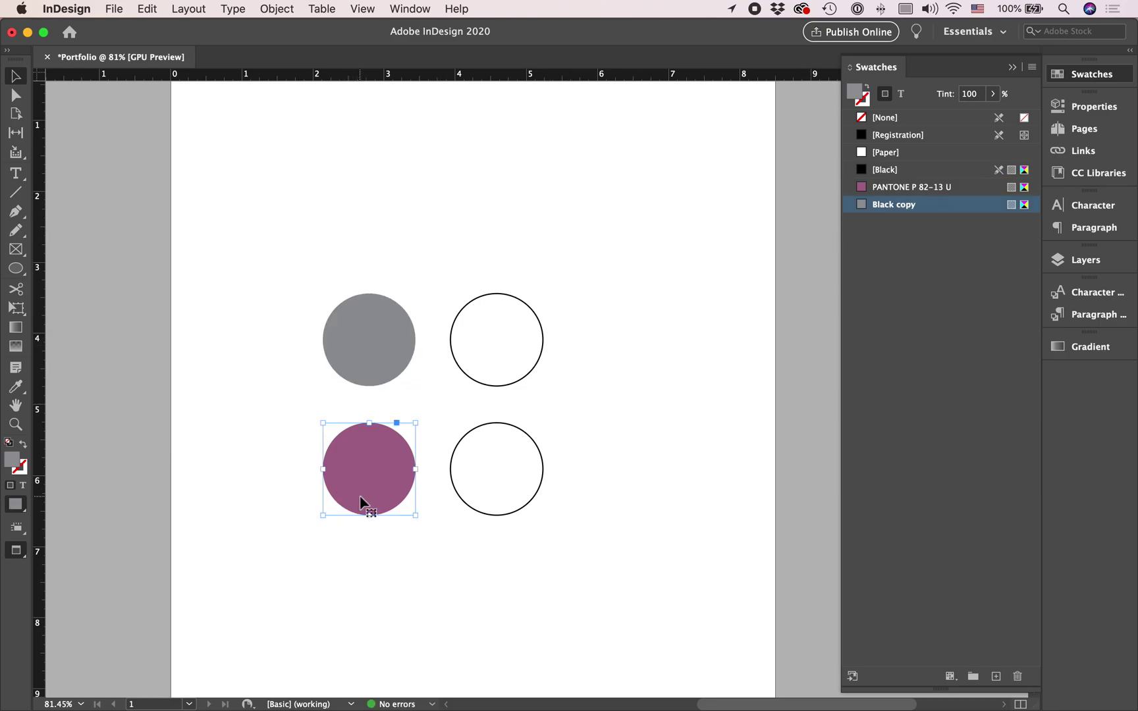
click(899, 172)
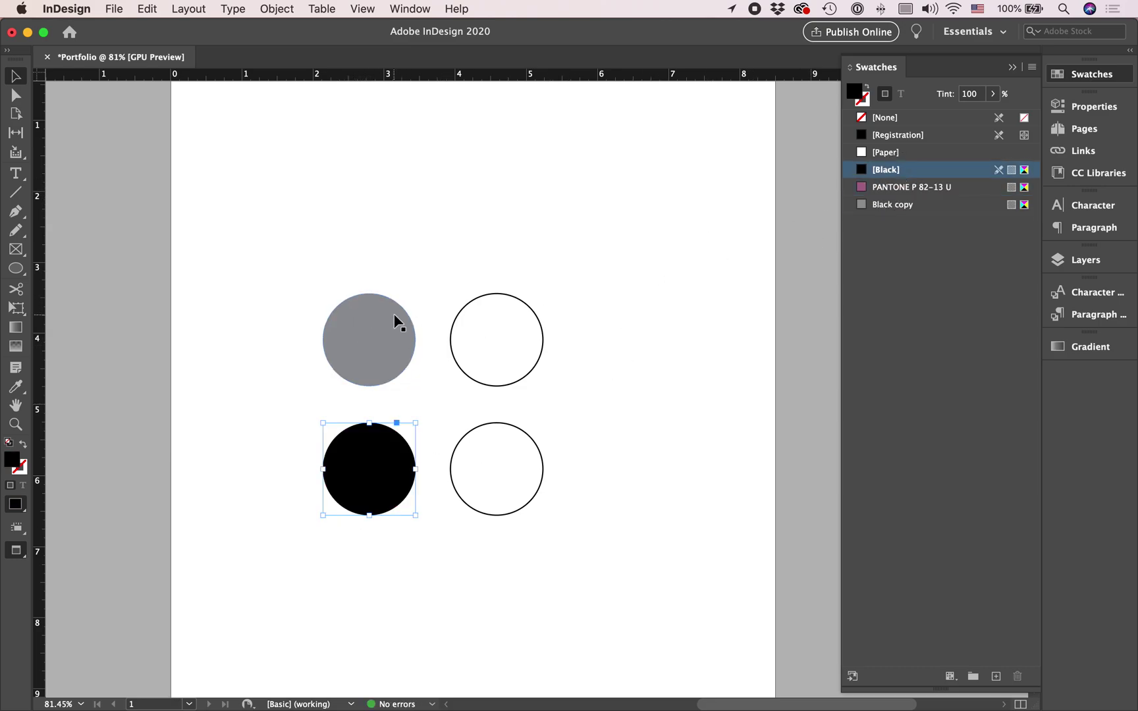
key(cmd+z)
click(596, 403)
click(897, 205)
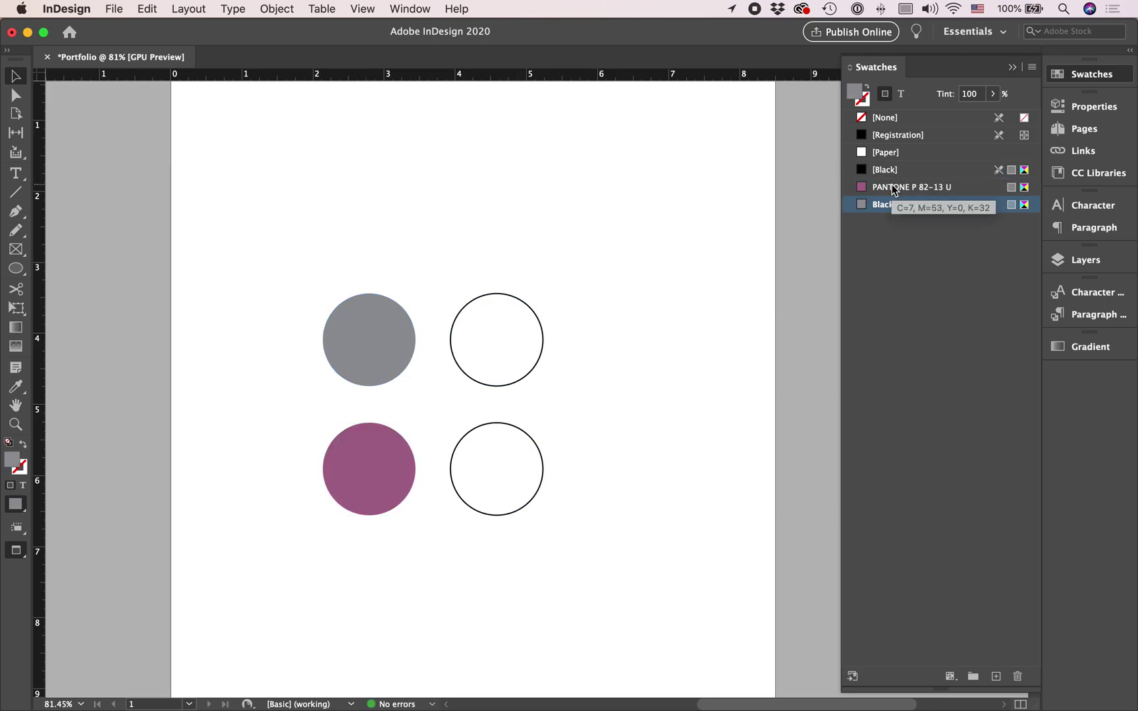
Fill the lower-left circle with an olive green chosen in the Color Picker.
click(387, 460)
double_click(12, 461)
click(424, 330)
click(724, 254)
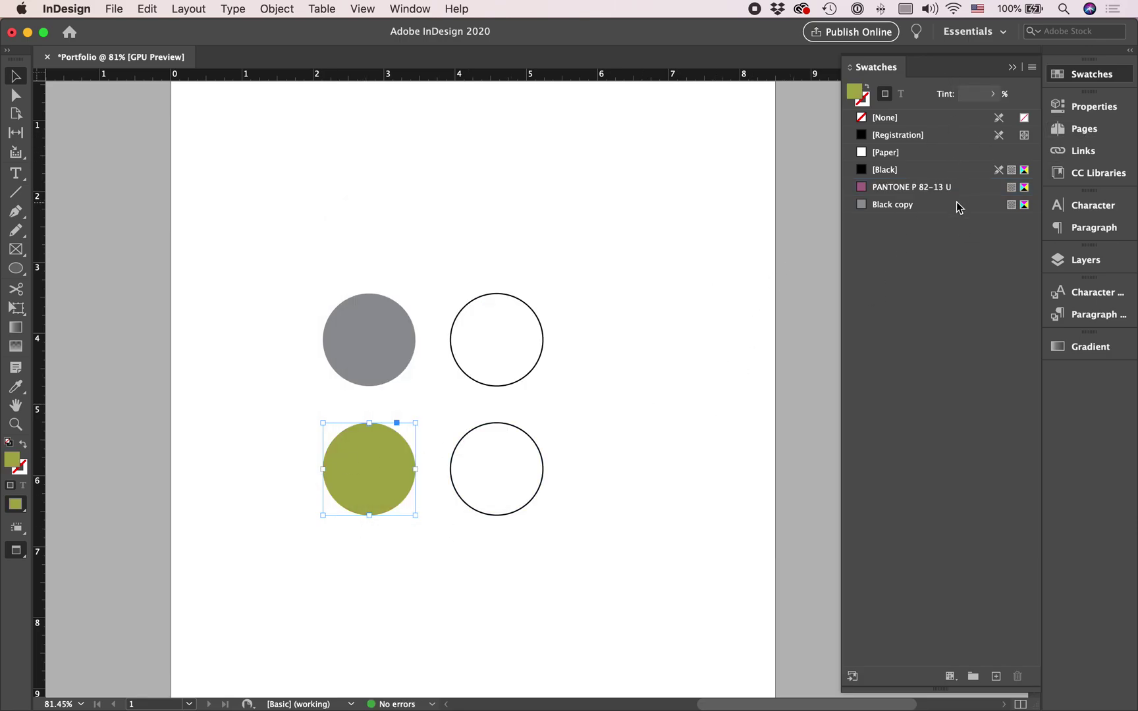
mouse_move(958, 208)
click(644, 501)
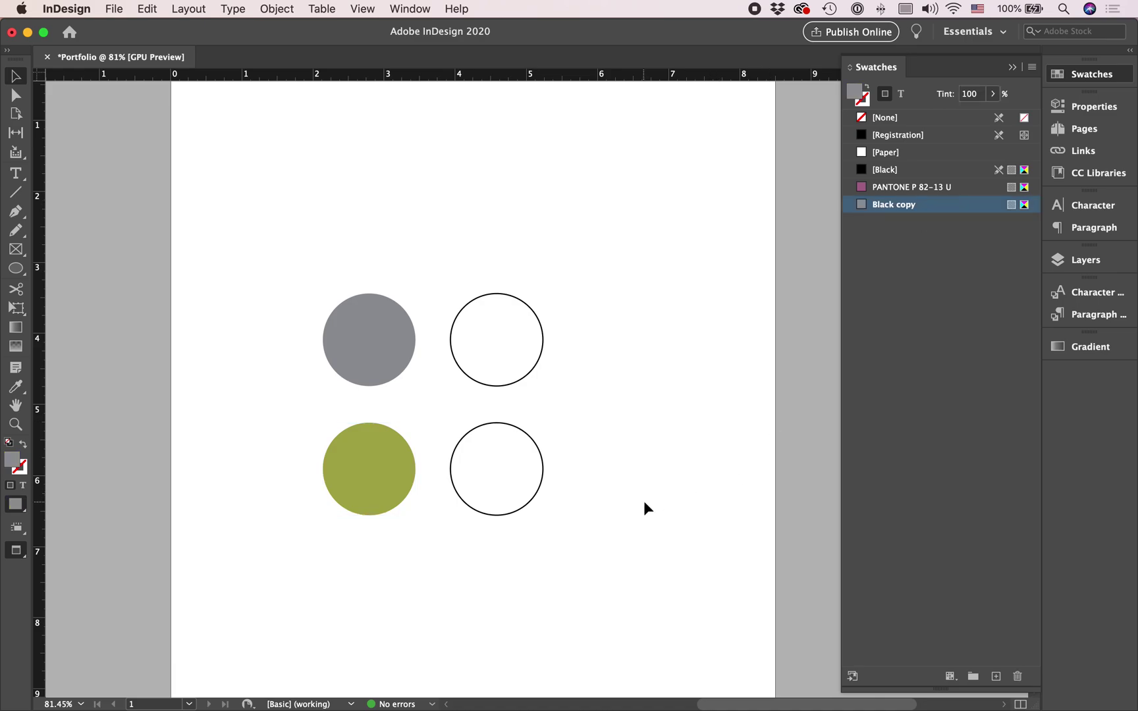
Delete all four circles from the page, and bring up the Save As dialog without saving.
scroll(644, 501, down, 3)
scroll(643, 501, down, 3)
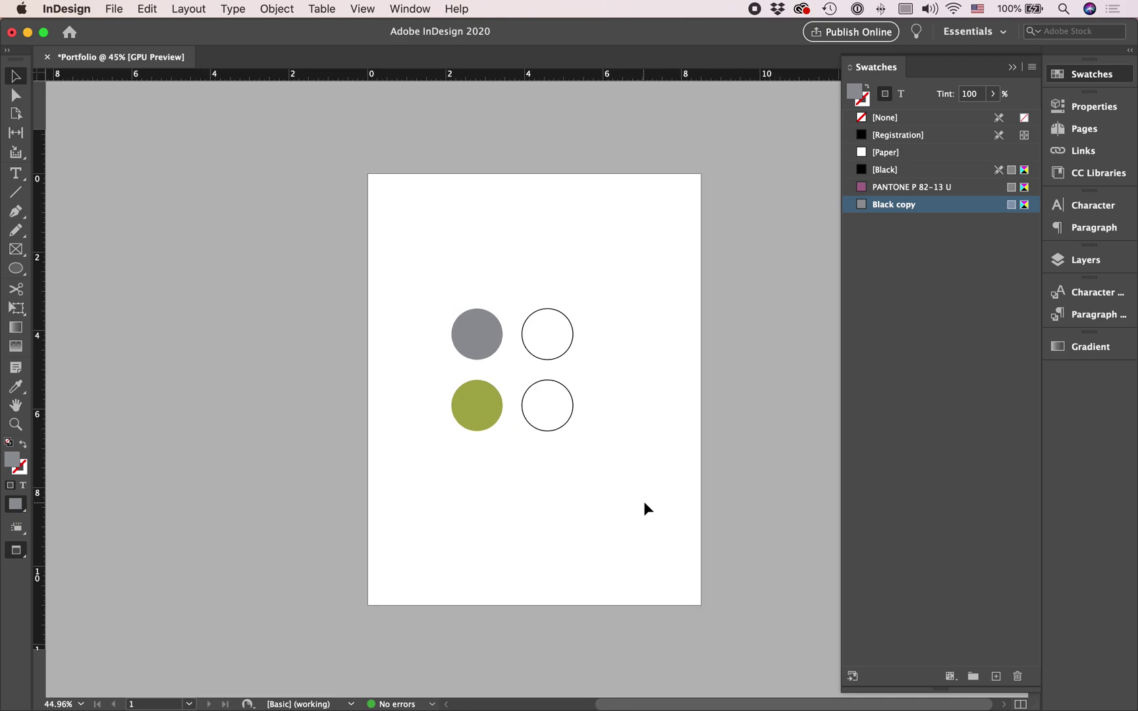
drag(643, 501, 356, 285)
key(Delete)
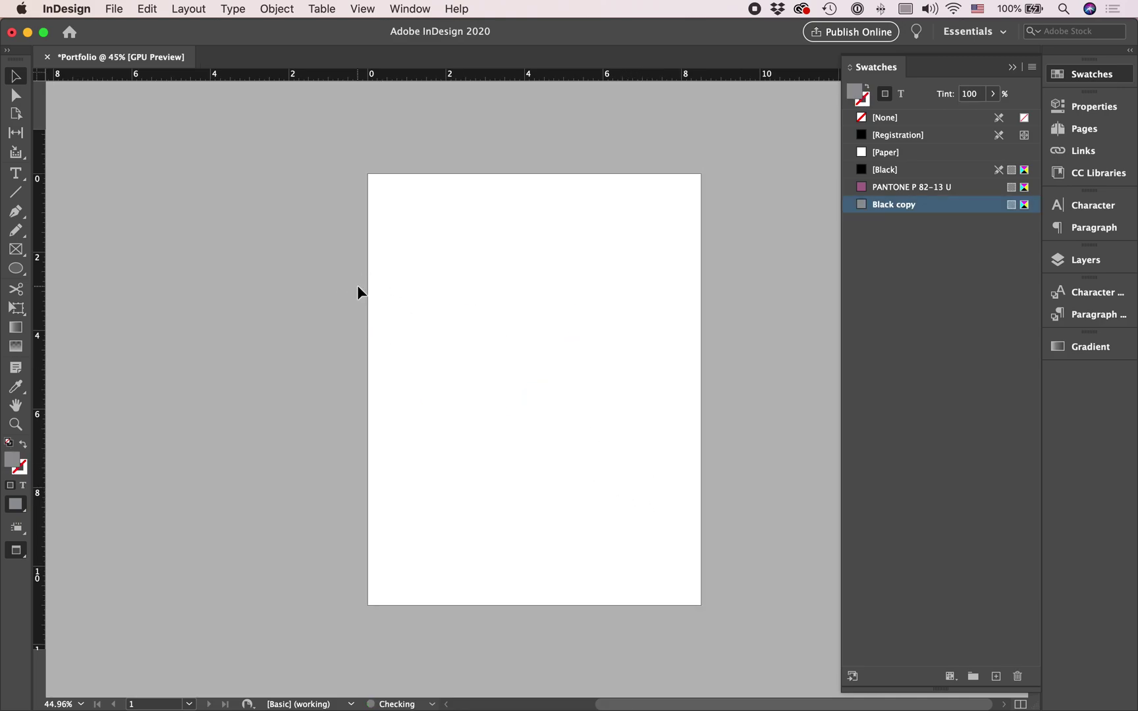
key(super+shift+s)
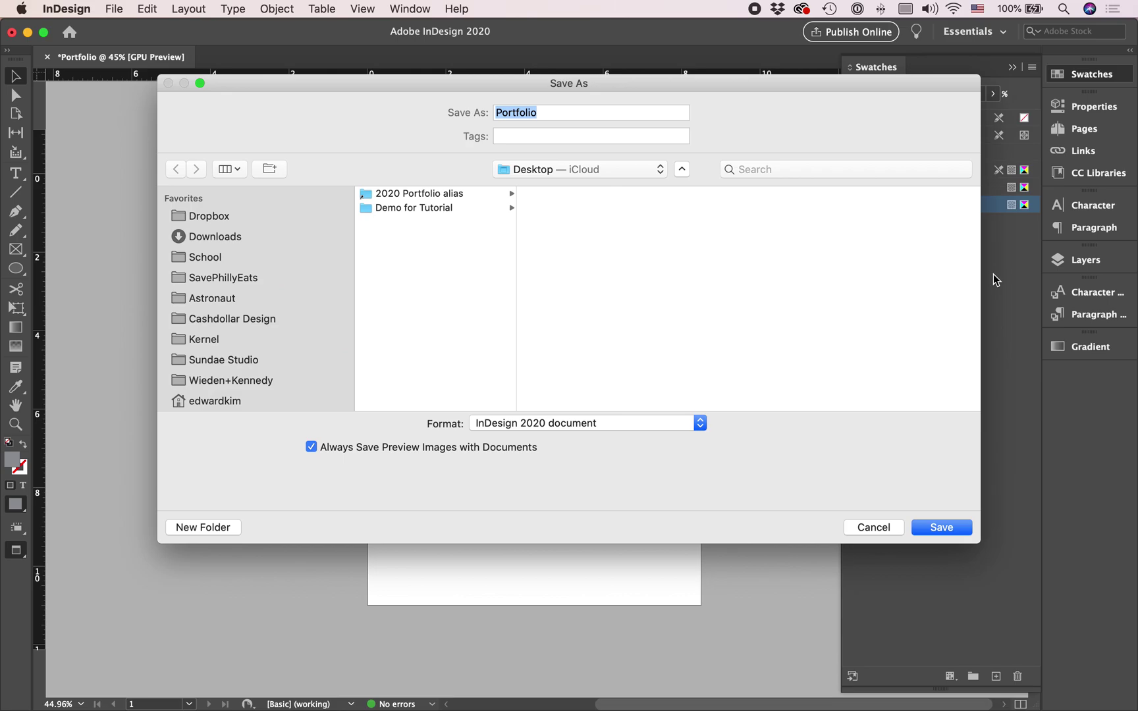
click(876, 527)
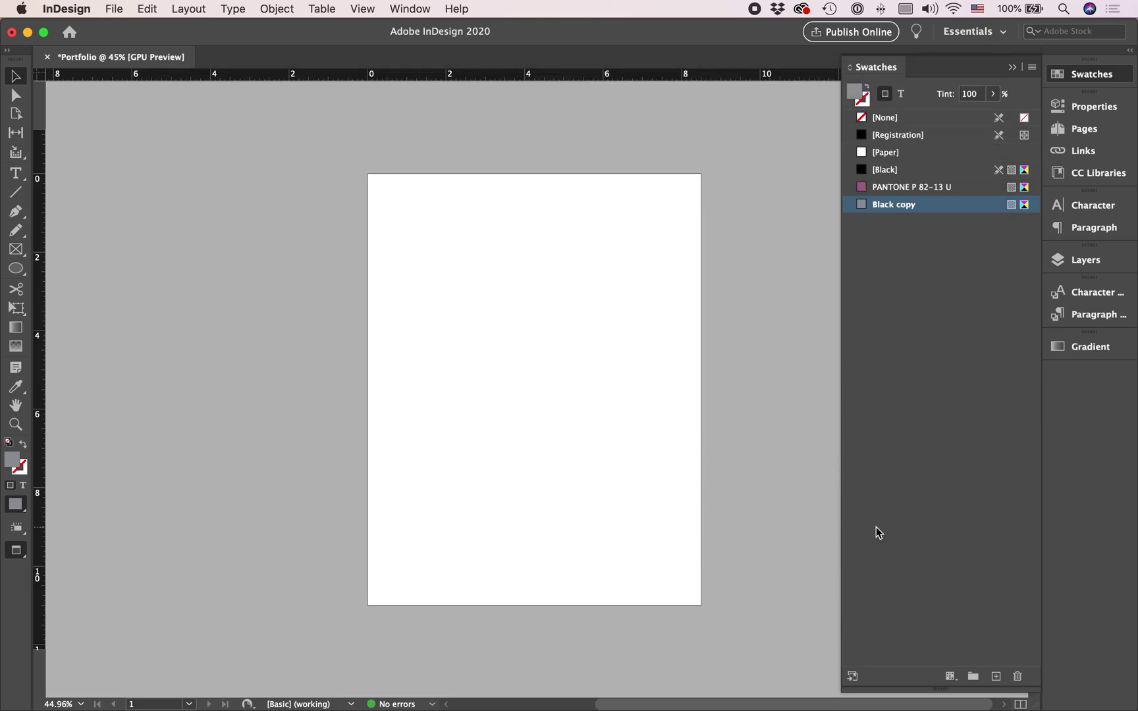
Show the page's guides and add nine A-Master pages to make a 10-page document.
click(1120, 130)
key(w)
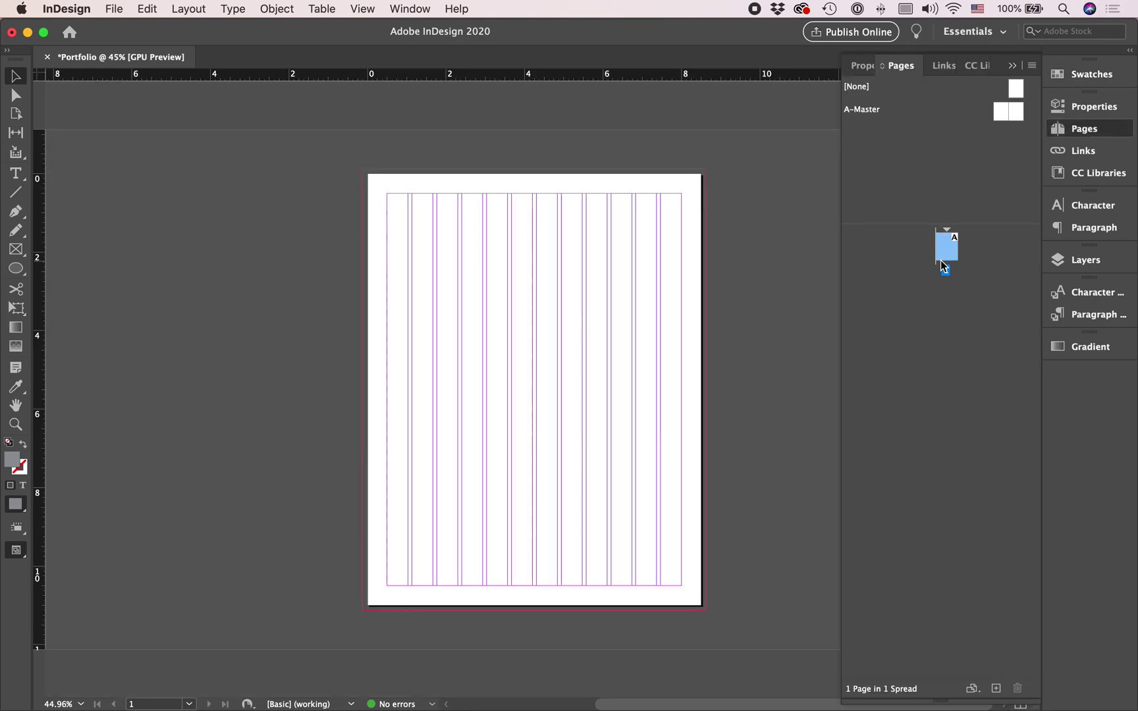
triple_click(995, 688)
triple_click(995, 689)
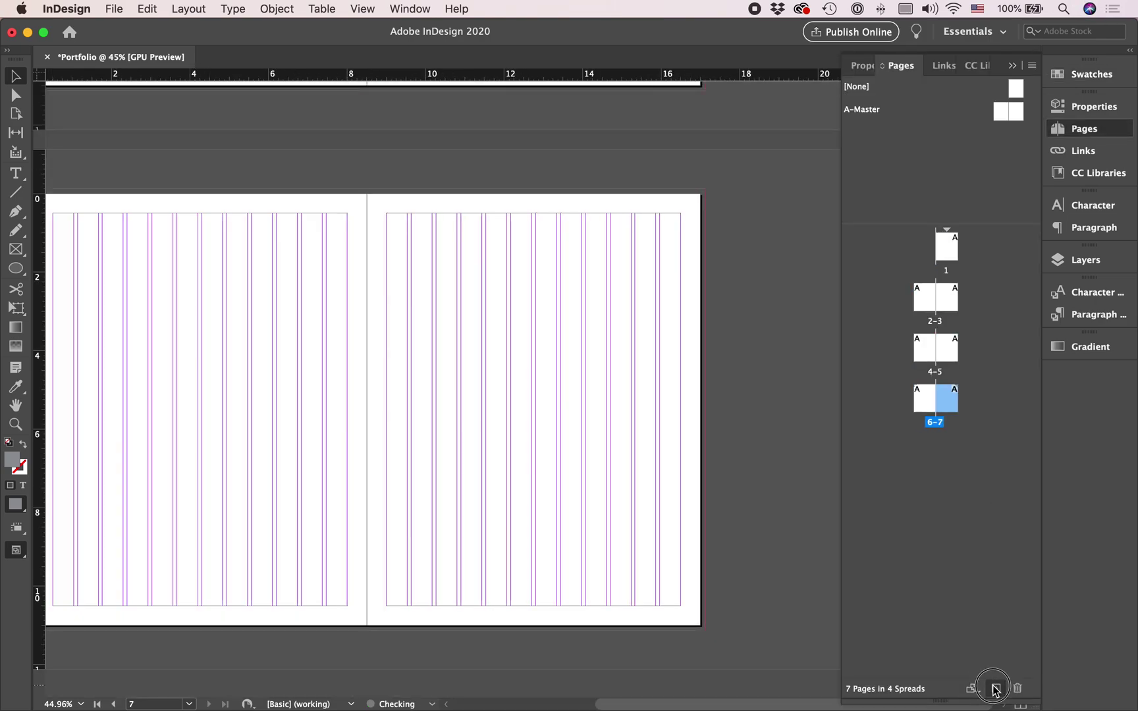
triple_click(995, 689)
key(super+shift+Page_Up)
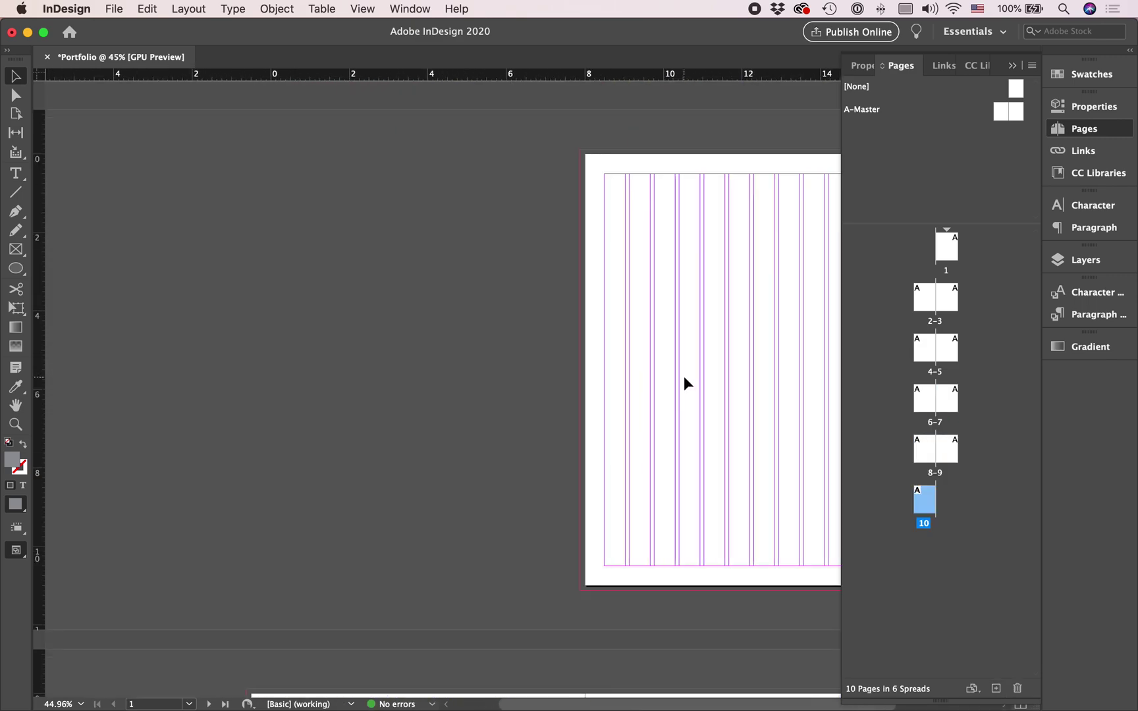
Add a text frame reading "This is a master element." near the upper outer corner of A-Master's right-hand page.
key(w)
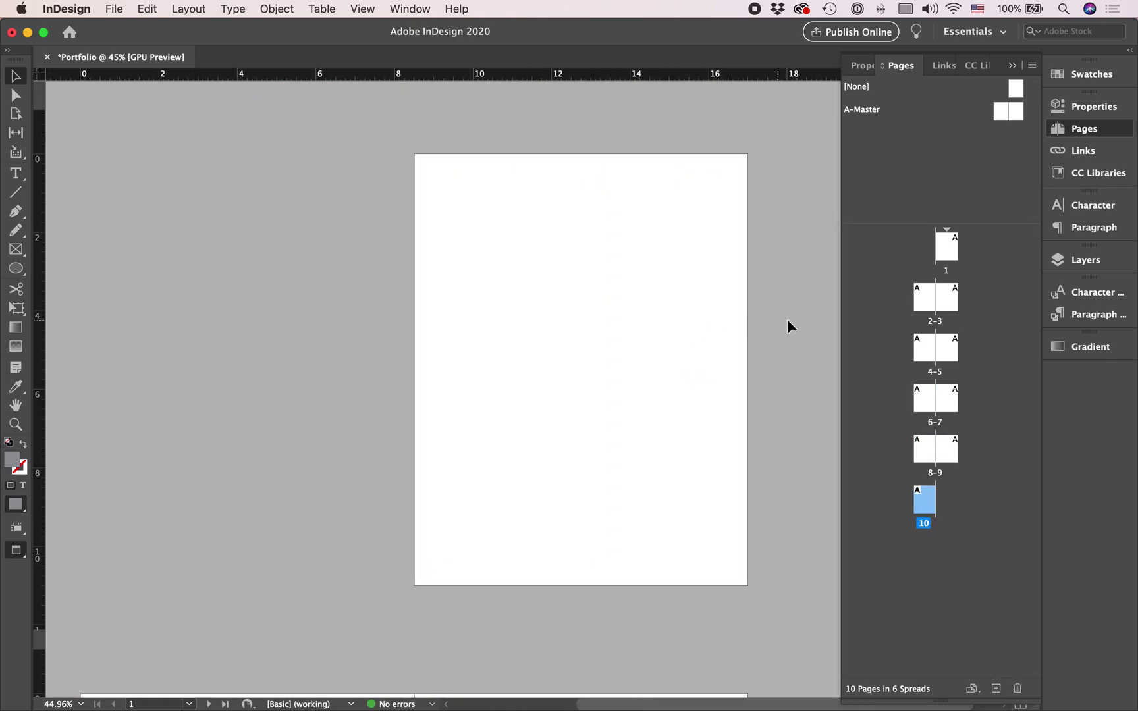
key(w)
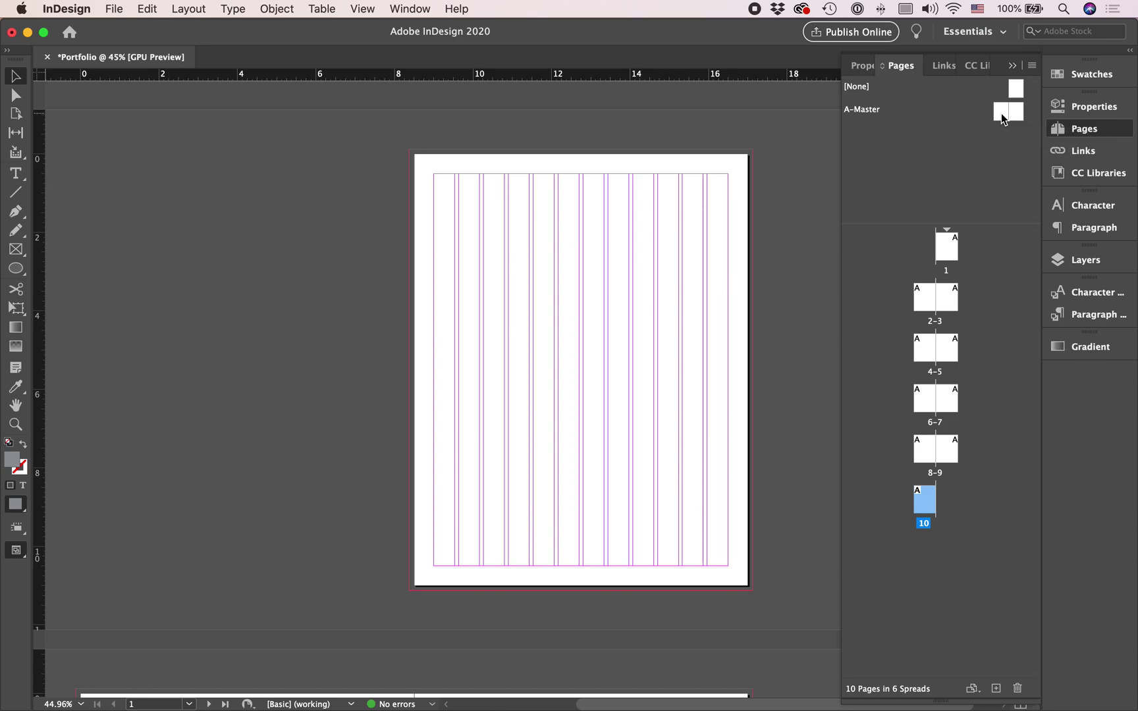
double_click(1015, 118)
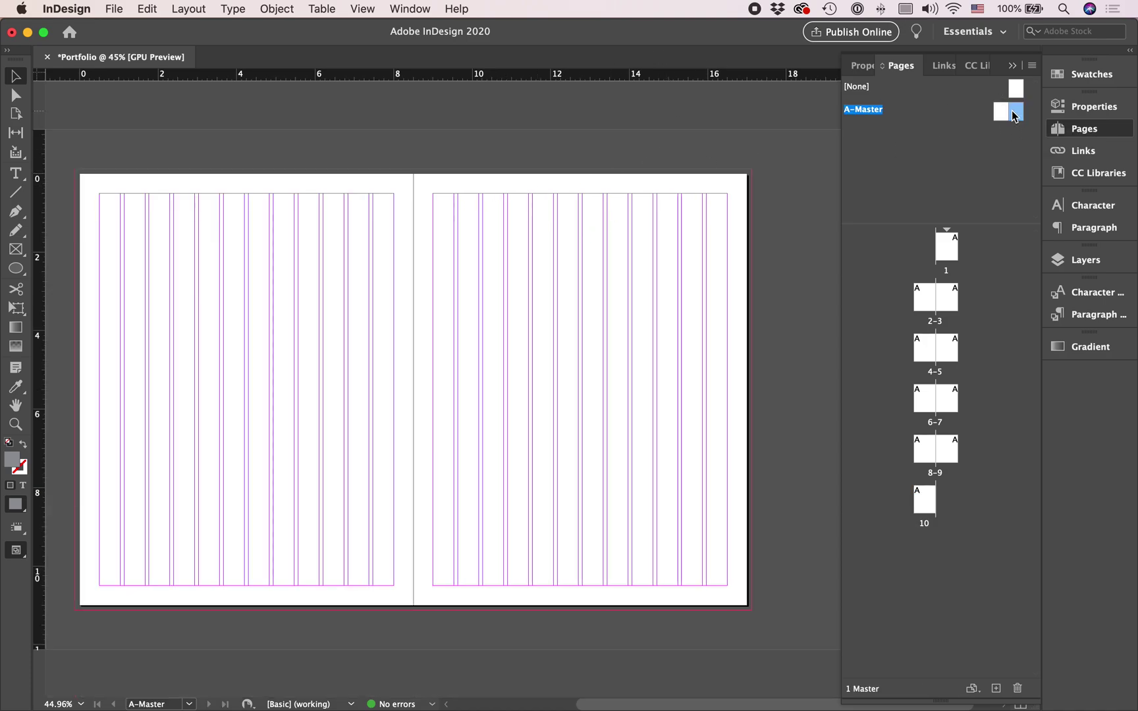
key(super+0)
key(t)
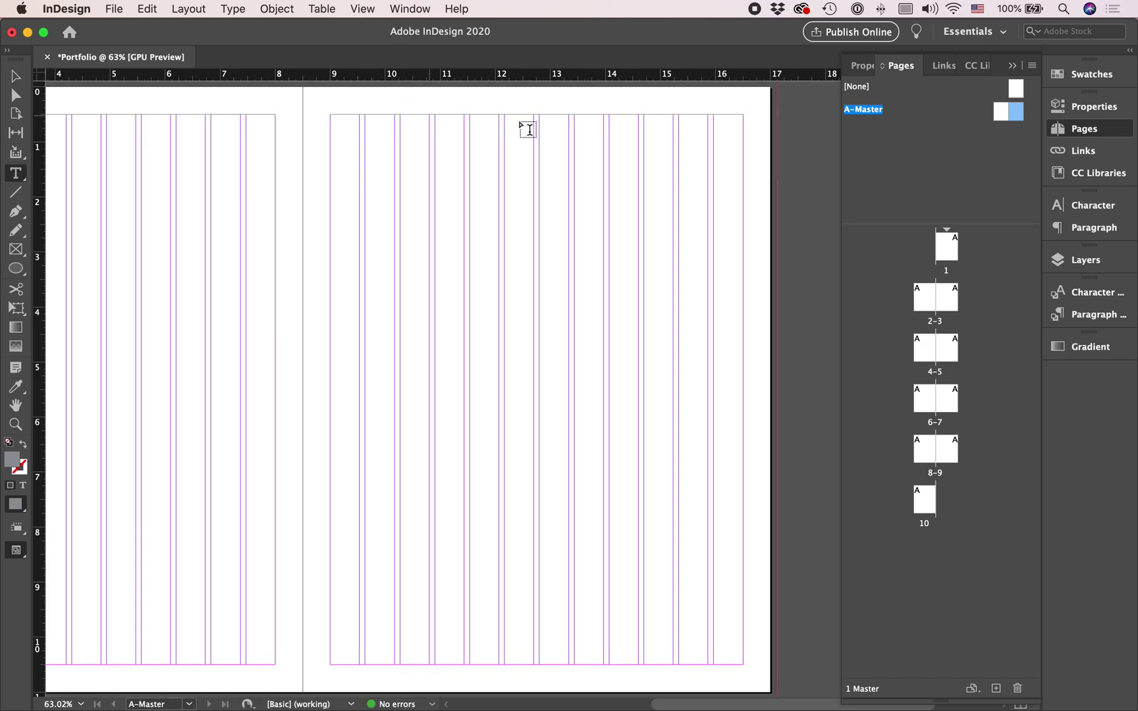
drag(595, 155, 709, 236)
text(This is a master element.)
key(Escape)
click(435, 241)
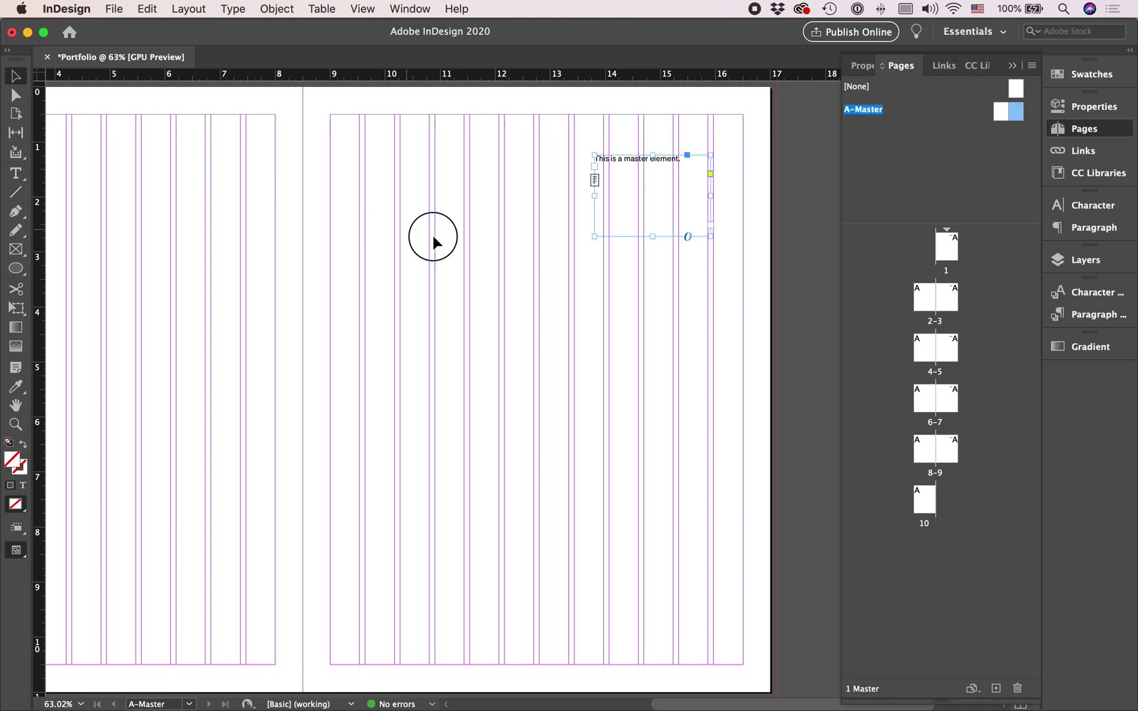
Preview the master without guides and examine how its text element carries over to the document's spreads through page 10.
key(super+alt+0)
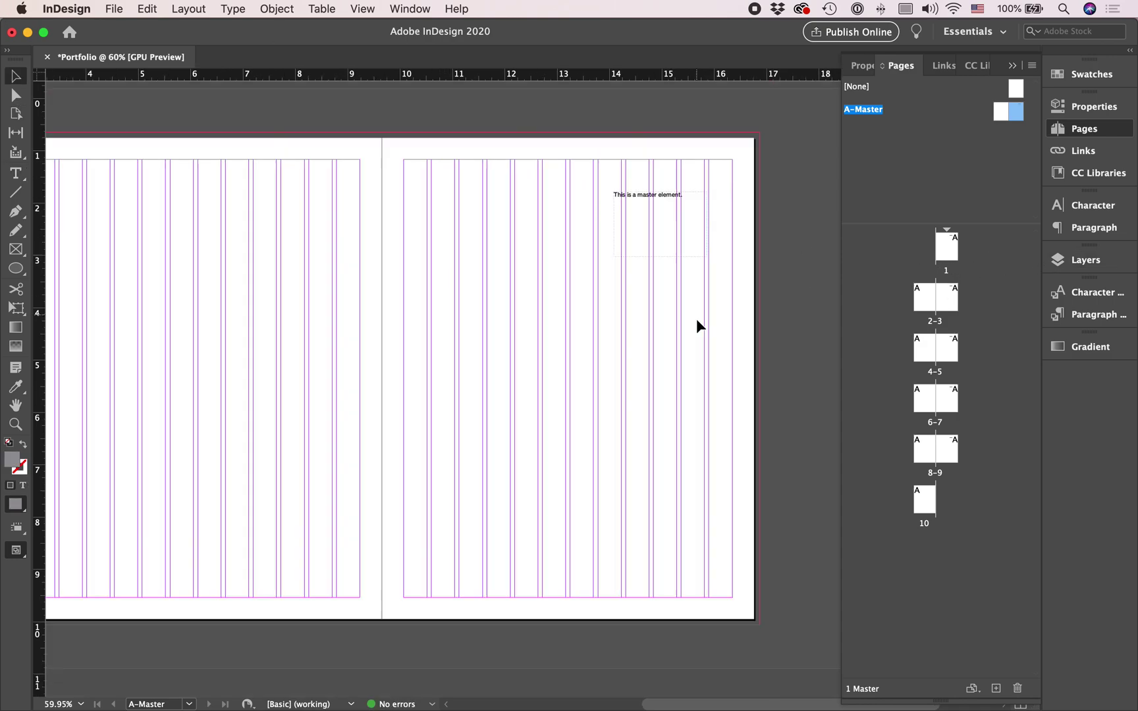
click(655, 219)
key(w)
drag(815, 310, 583, 174)
double_click(951, 296)
double_click(951, 347)
double_click(949, 390)
double_click(948, 453)
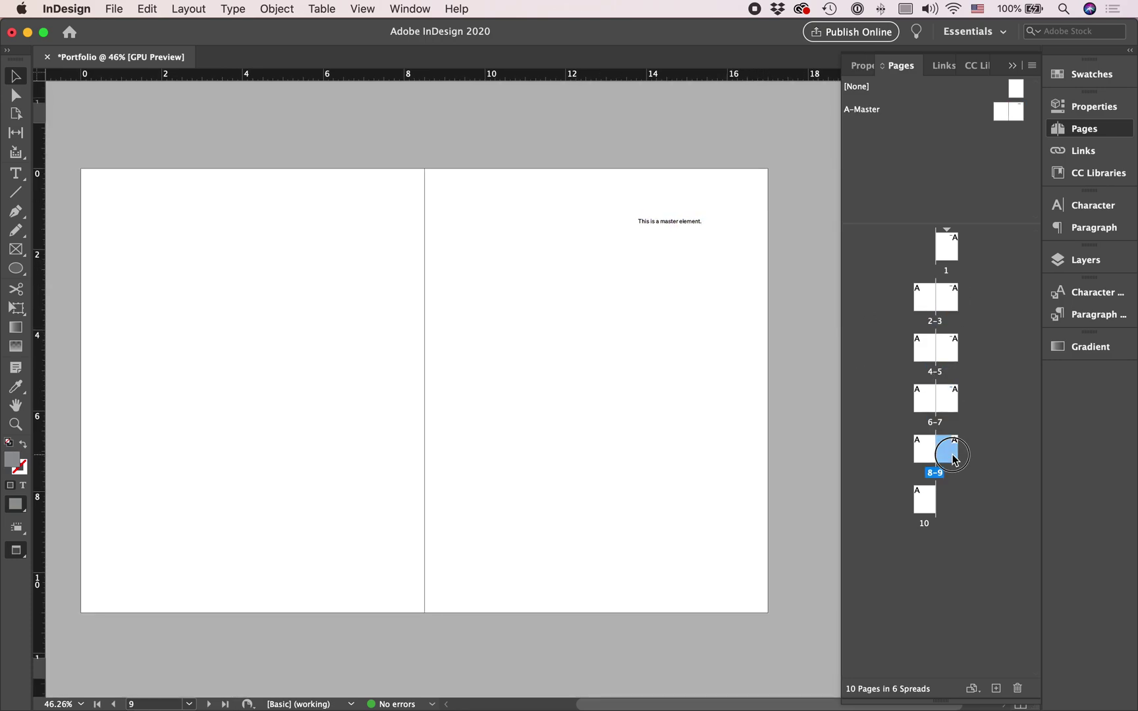
double_click(925, 504)
double_click(948, 453)
double_click(949, 394)
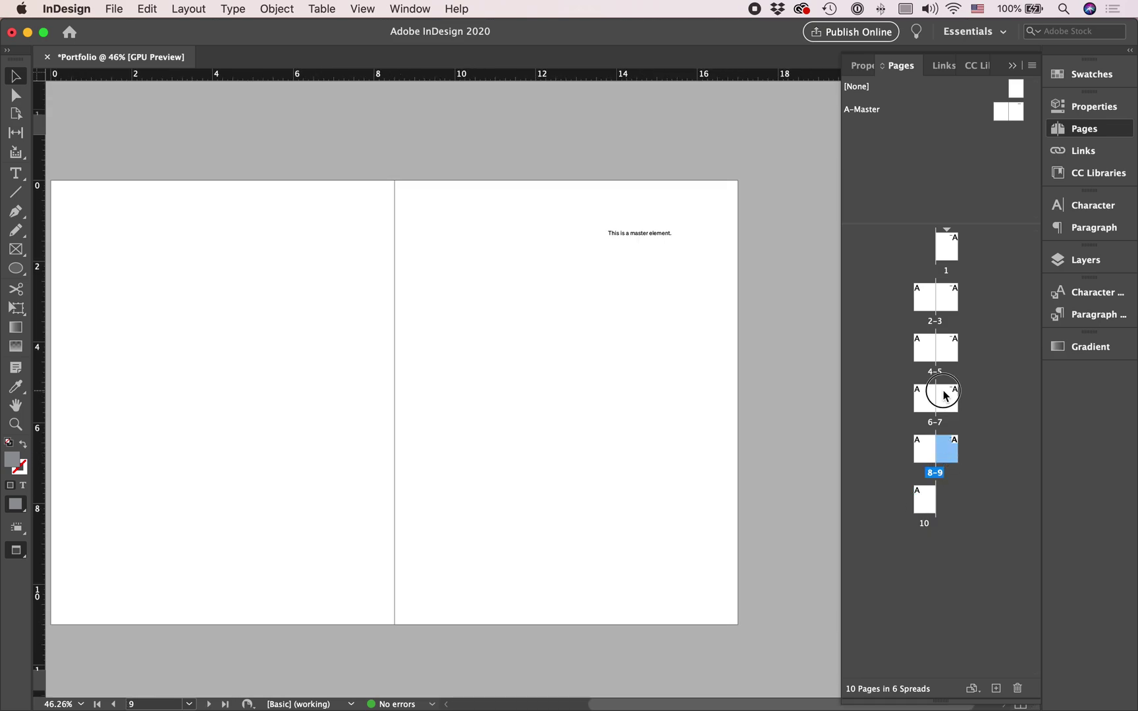
double_click(944, 349)
double_click(942, 295)
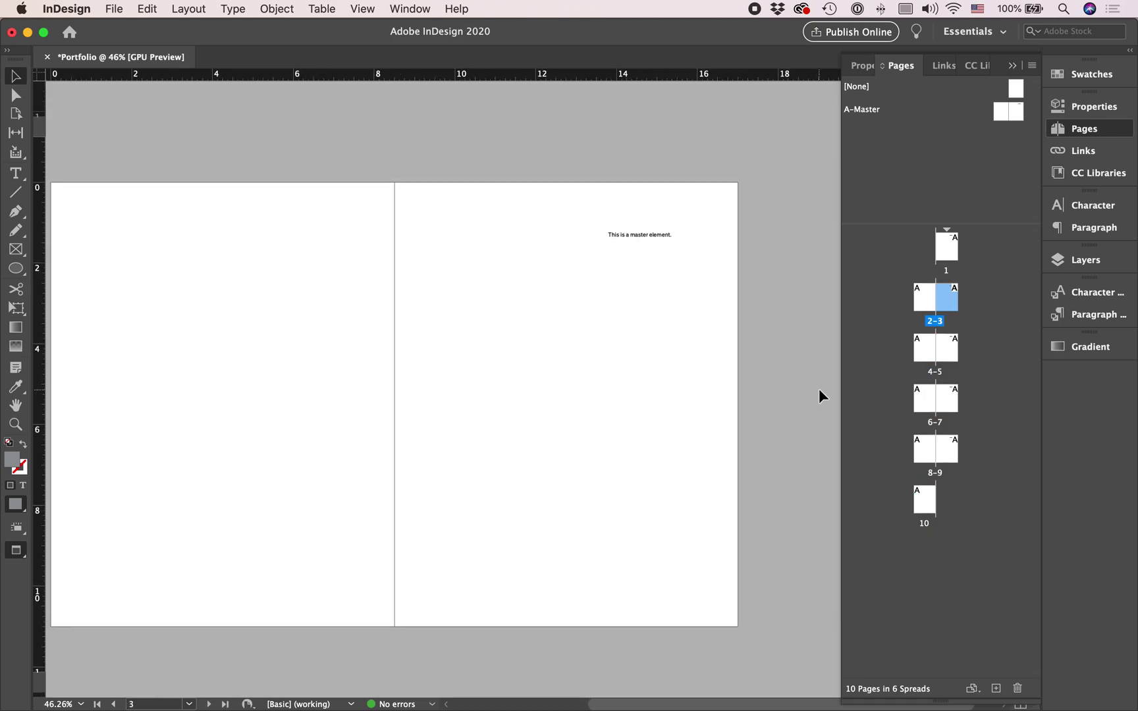
Reopen the A-Master spread and delete the sample text frame from its right-hand page.
double_click(1017, 113)
click(755, 260)
key(Delete)
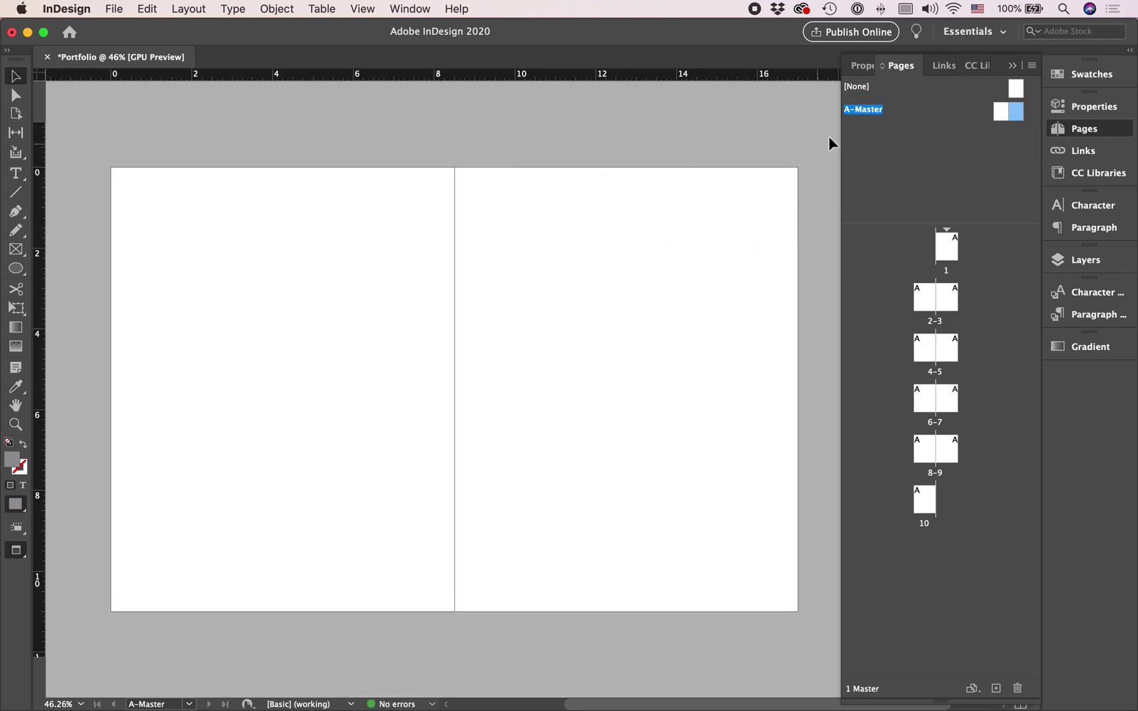
Show the guides and draw a text frame about 2 in wide above the top margin of A-Master's right-hand page, starting at the inner margin.
key(w)
scroll(787, 168, up, 5)
scroll(782, 166, up, 1)
scroll(782, 166, left, 5)
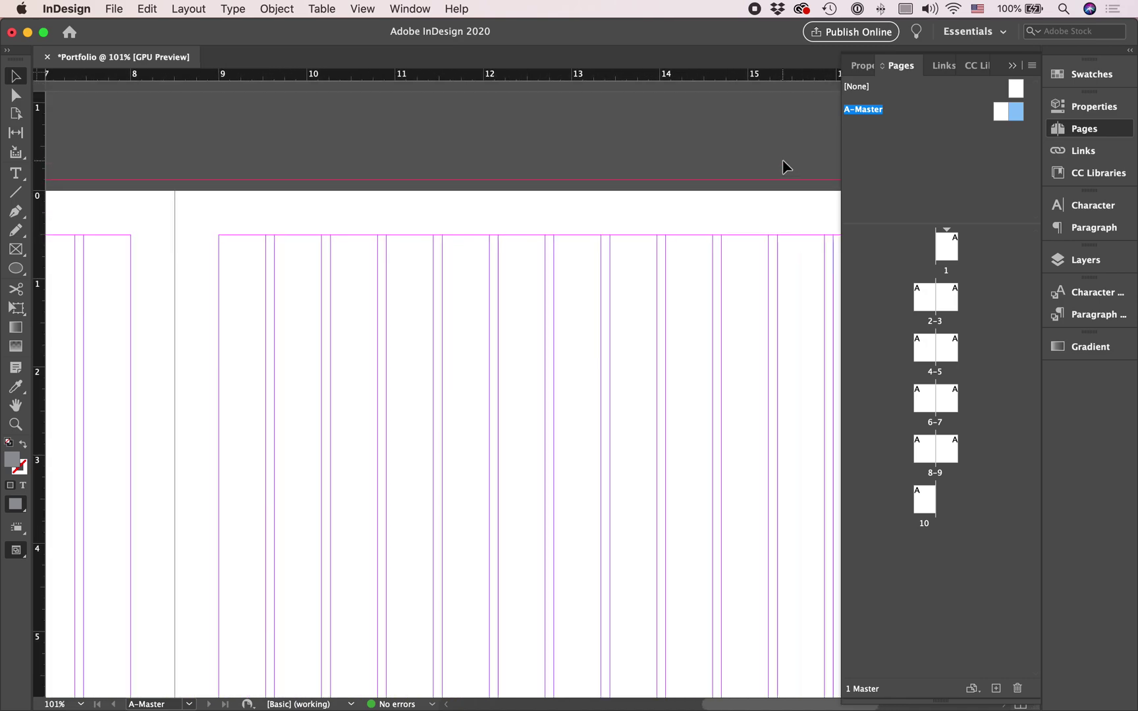
key(t)
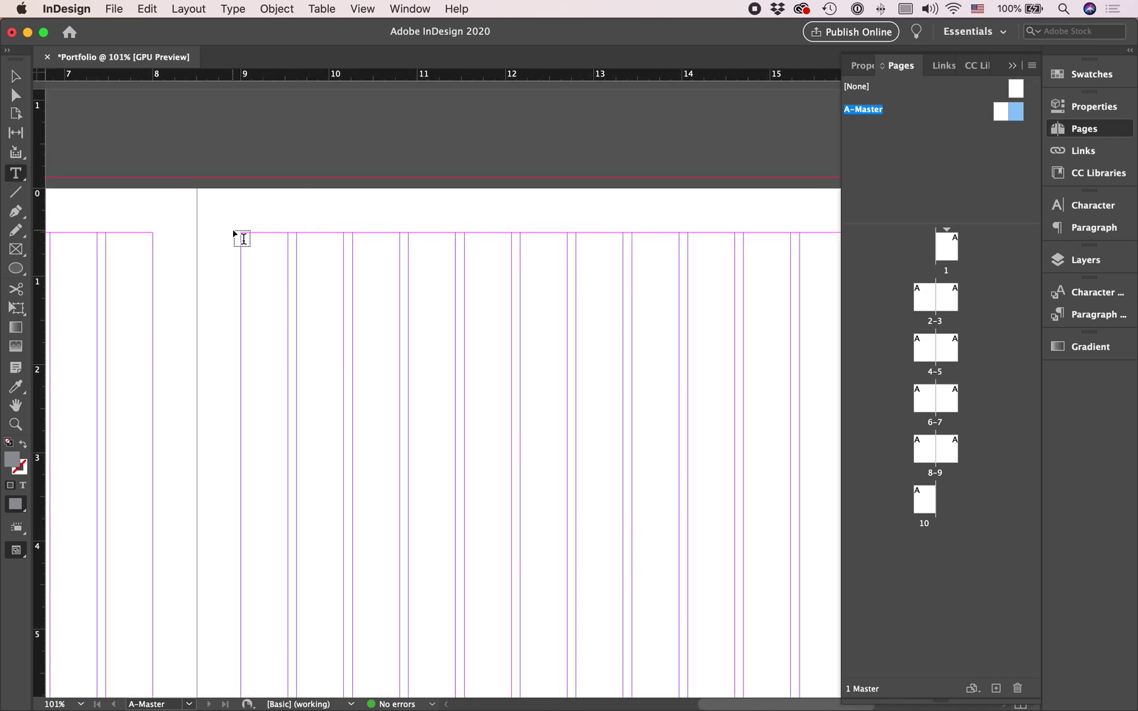
drag(241, 213, 425, 226)
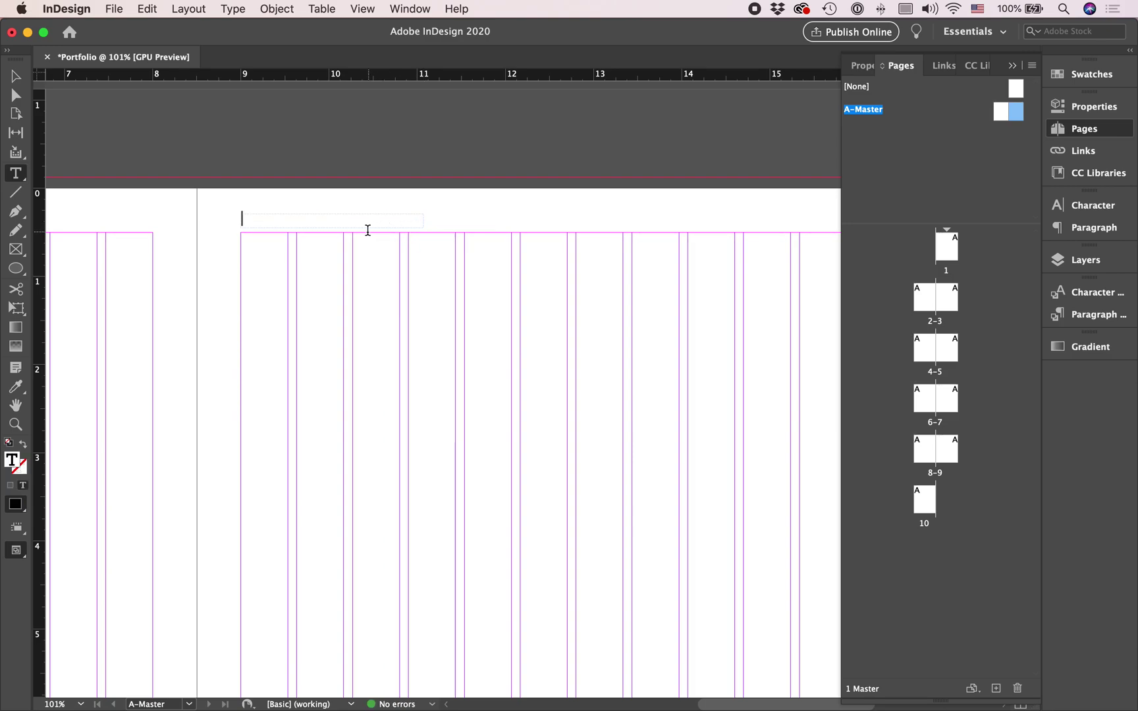
Set the header frame's text to 8 pt with 12 pt leading.
click(1093, 106)
click(875, 359)
click(967, 358)
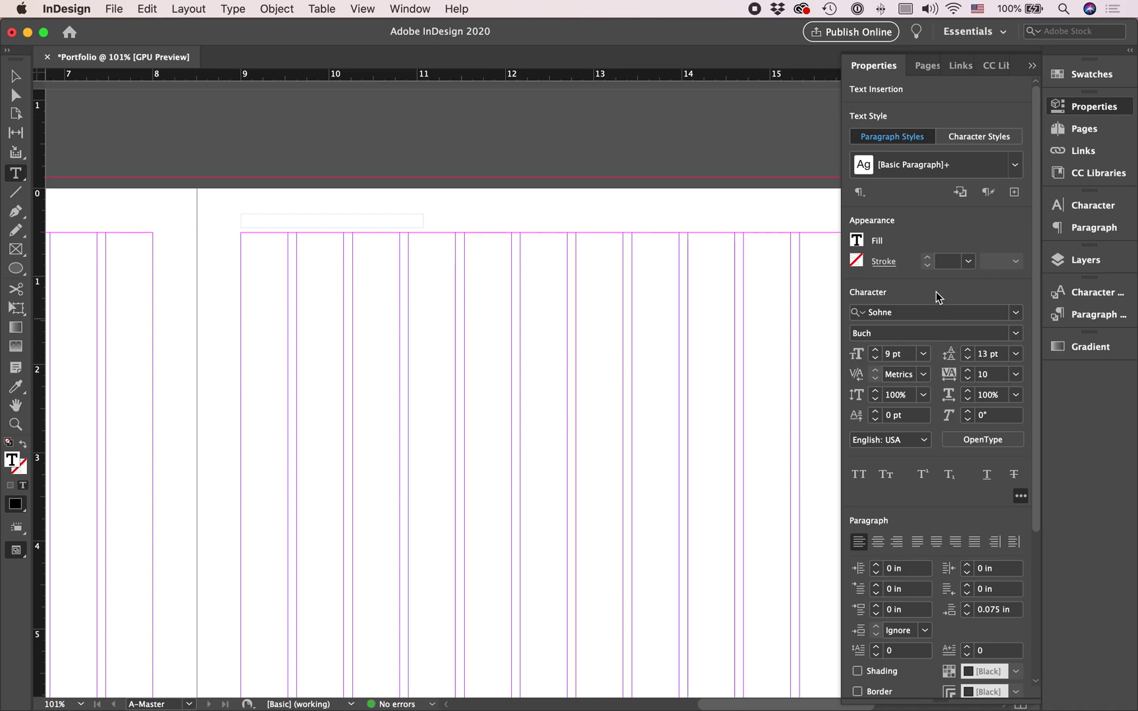
click(960, 191)
click(277, 217)
click(872, 359)
click(968, 358)
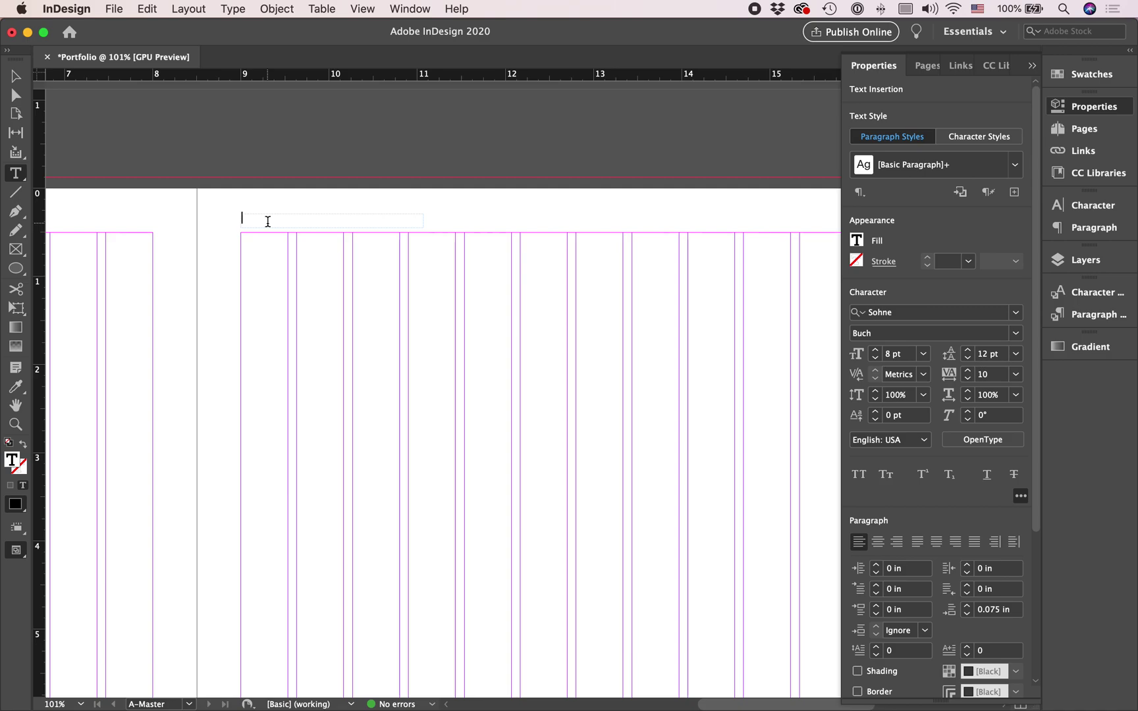
Enter the portfolio owner's full name in the header frame and fit the frame to the text.
text(Edward Kim)
key(Escape)
double_click(420, 227)
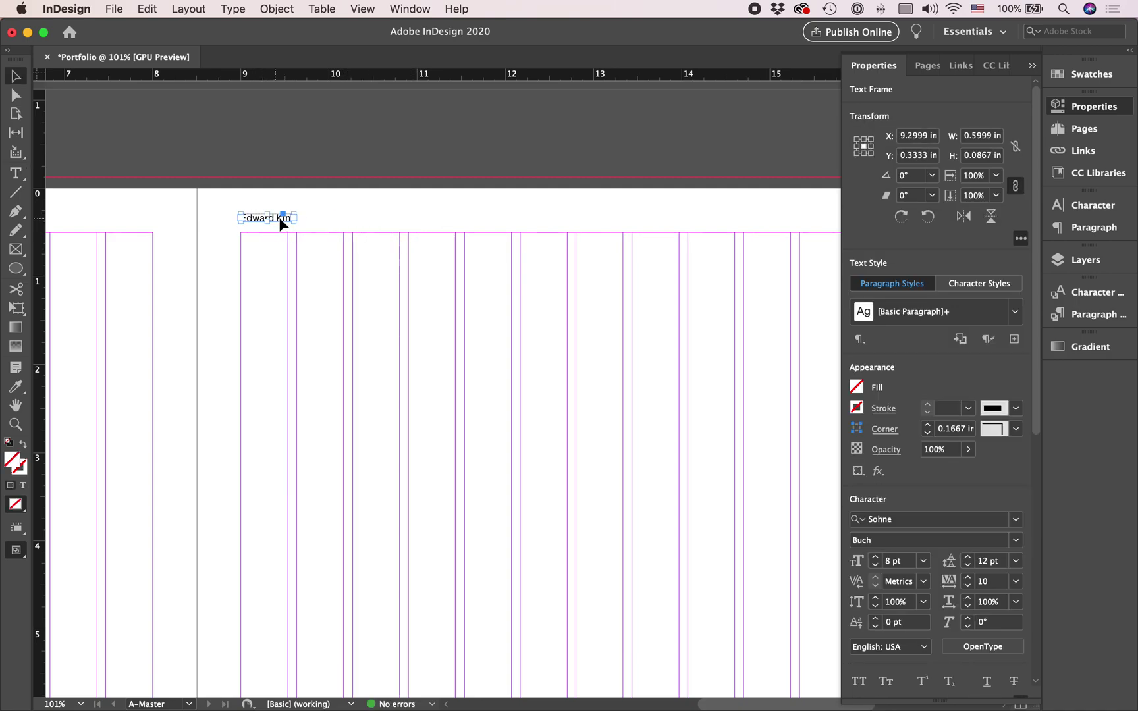
Duplicate the name frame along the header to the start of the fifth column and widen the copy to about 2.36 in.
drag(284, 223, 471, 245)
scroll(474, 223, up, 5)
drag(468, 229, 704, 210)
scroll(476, 214, down, 4)
Replace the name in the copied header frame with a Section Marker.
click(526, 215)
double_click(622, 210)
key(super+a)
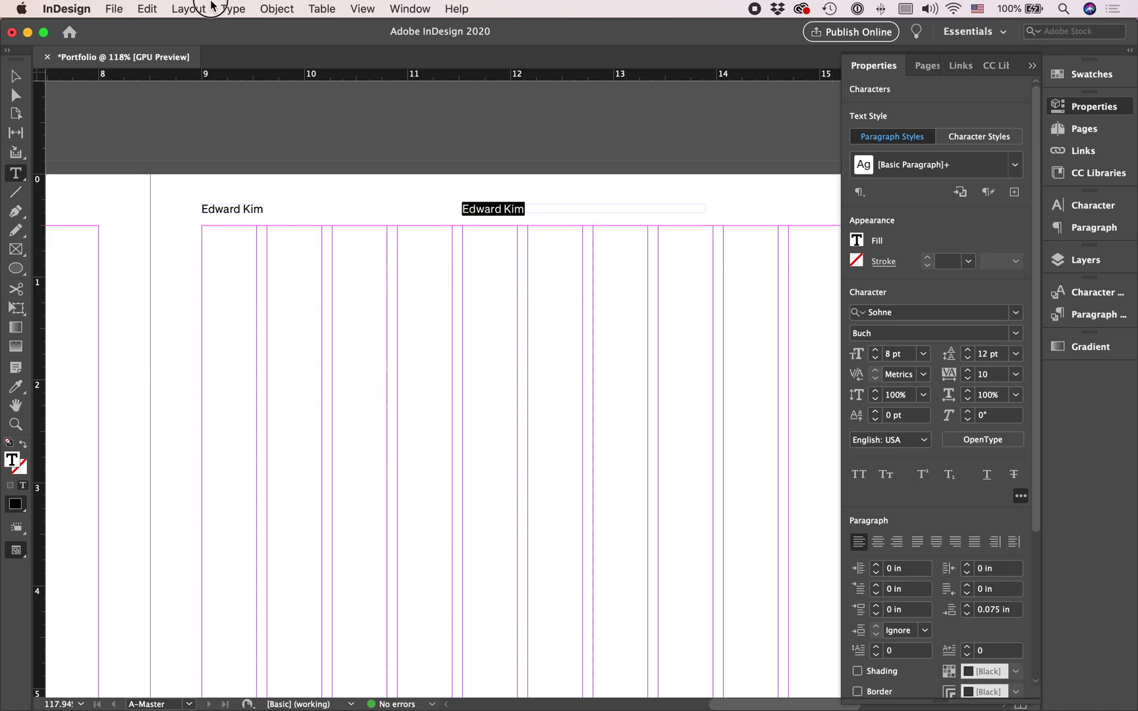
click(232, 8)
mouse_move(333, 465)
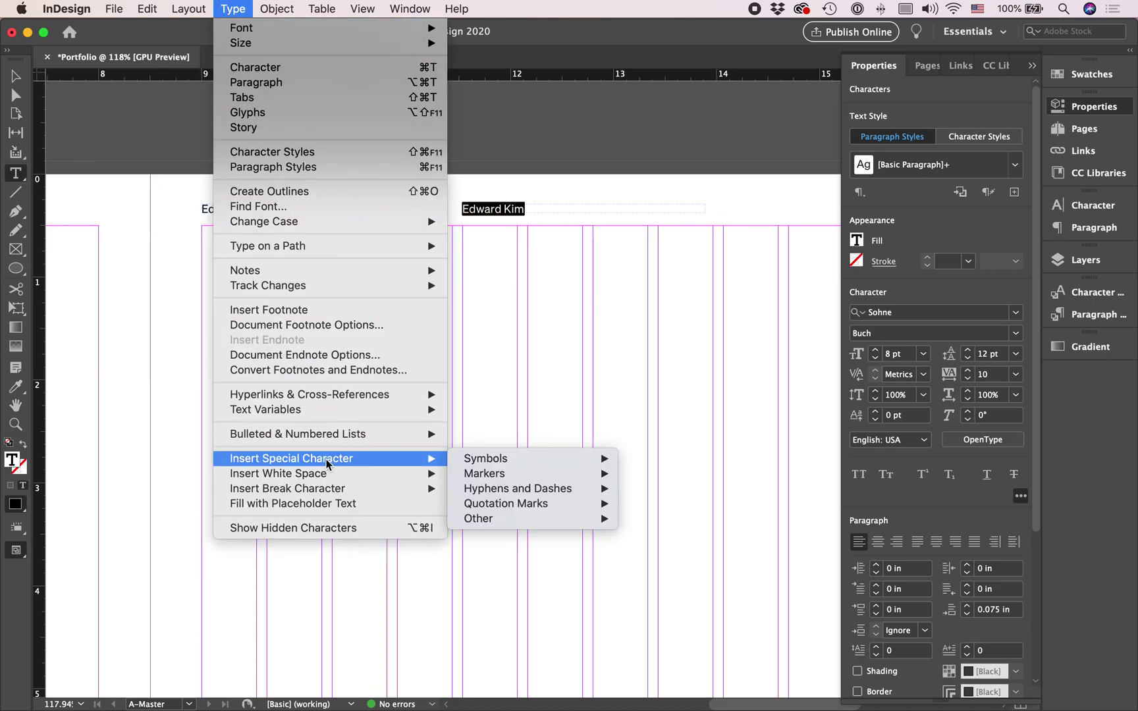
mouse_move(520, 473)
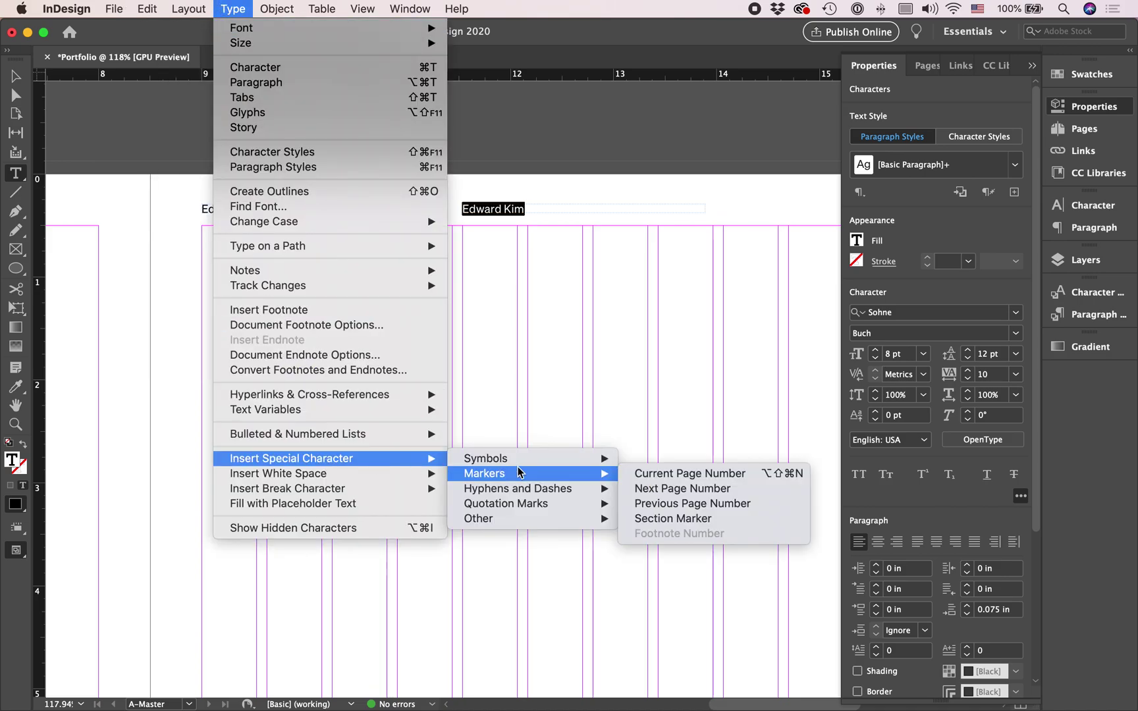
click(668, 518)
key(Escape)
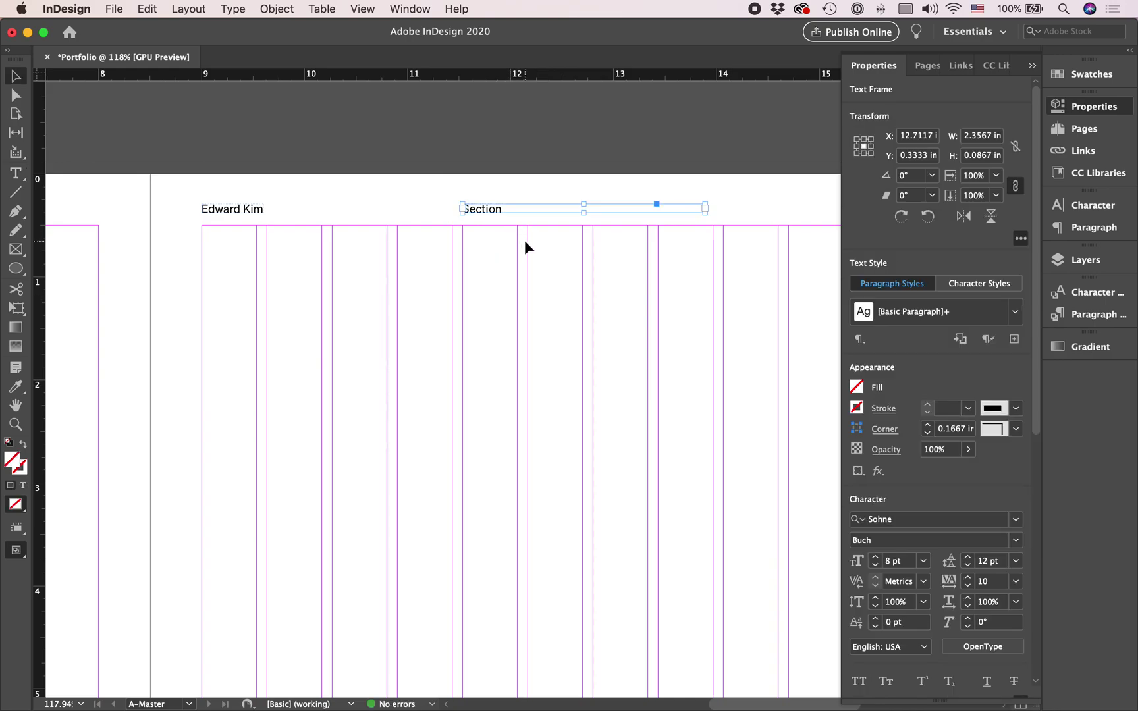
Duplicate the Section frame to the last column of the right-hand master page, with the copy about 0.56 in wide.
scroll(524, 240, up, 2)
scroll(524, 240, right, 10)
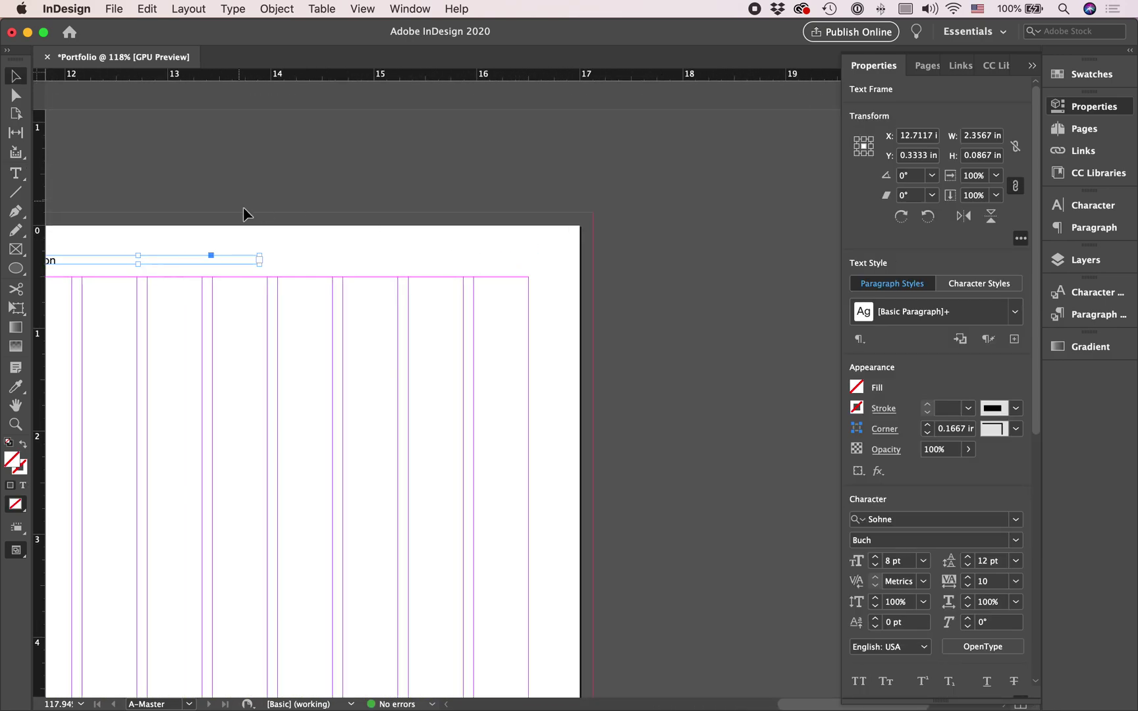
scroll(244, 230, left, 4)
scroll(243, 231, down, 1)
drag(204, 247, 511, 245)
scroll(662, 261, right, 3)
scroll(662, 261, right, 2)
Replace the text in the last column's header frame with a Current Page Number marker and align it right.
key(Return)
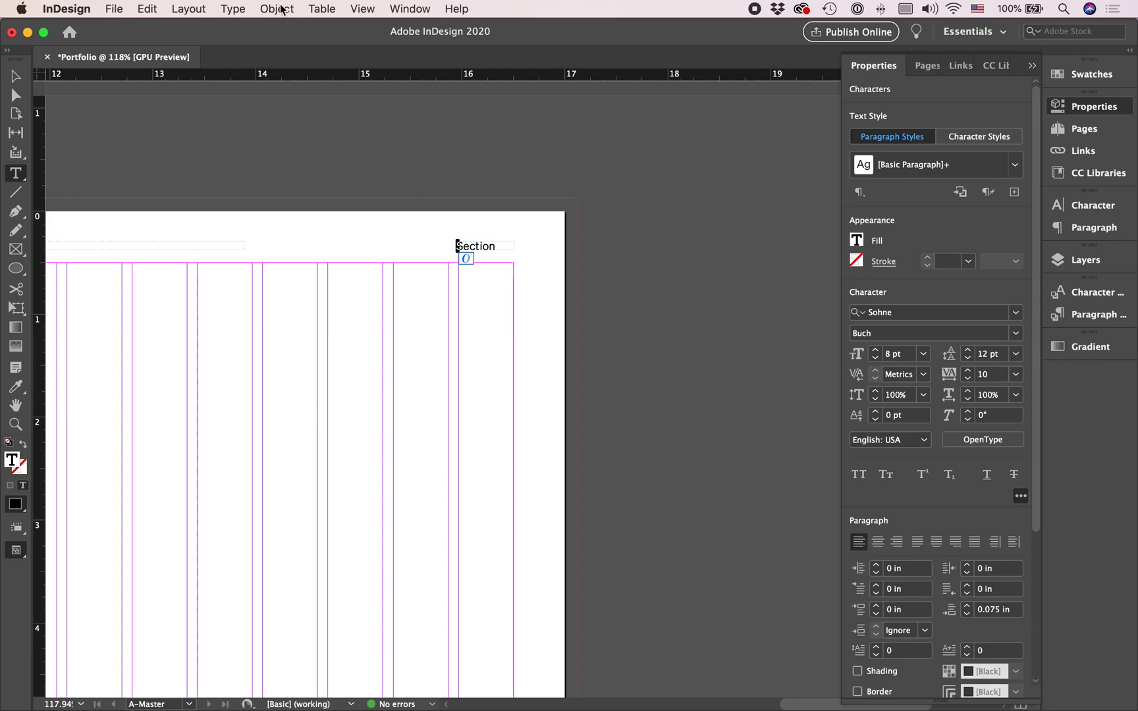
key(super+a)
key(Delete)
click(147, 8)
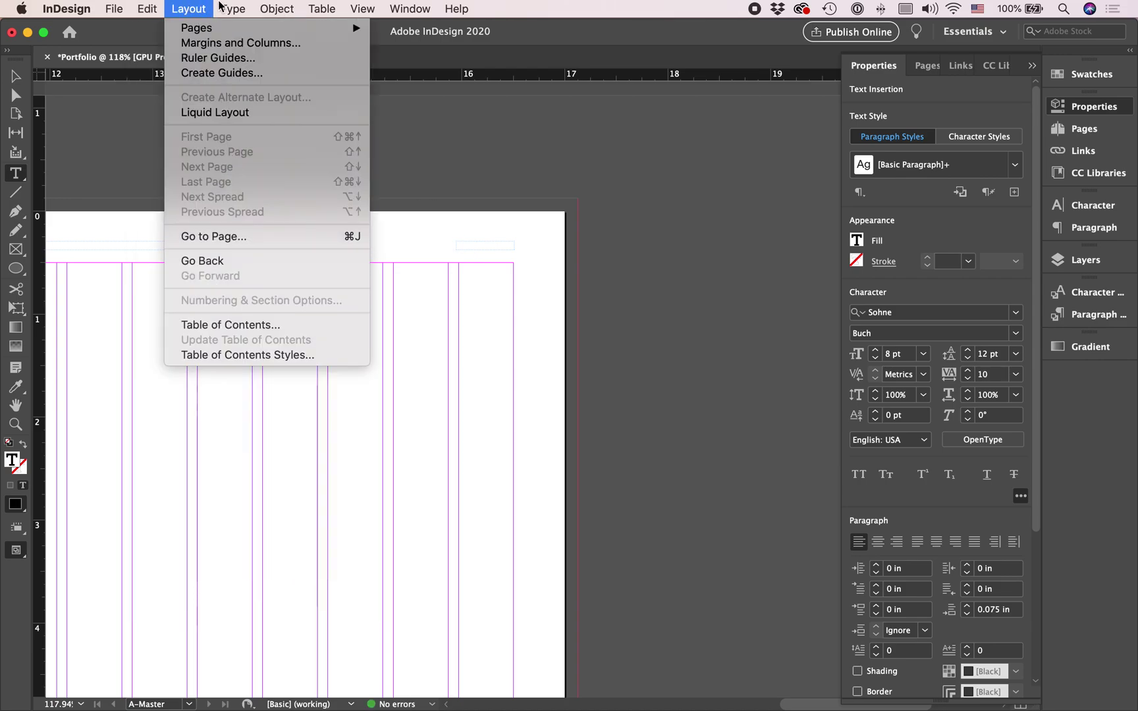
mouse_move(271, 463)
mouse_move(524, 475)
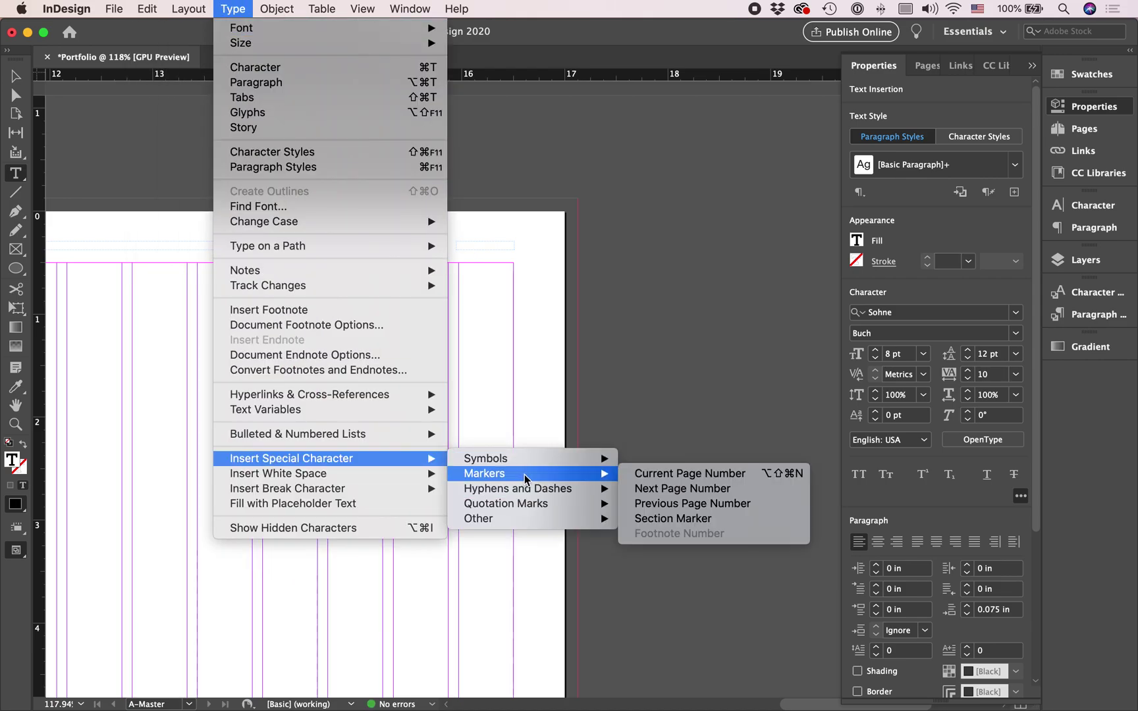
click(723, 474)
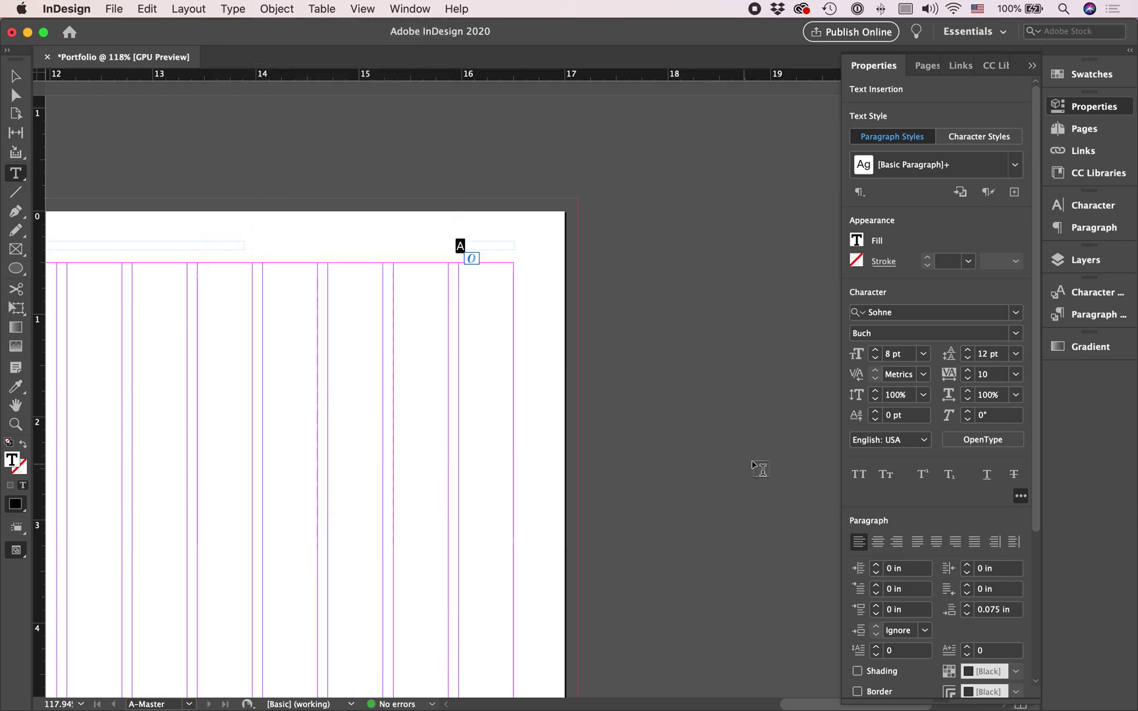
click(894, 543)
key(Escape)
Reposition the page number frame above the top margin, level with the name and Section frames.
mouse_move(501, 248)
mouse_down()
mouse_move(504, 277)
mouse_move(501, 267)
mouse_up()
scroll(501, 267, down, 3)
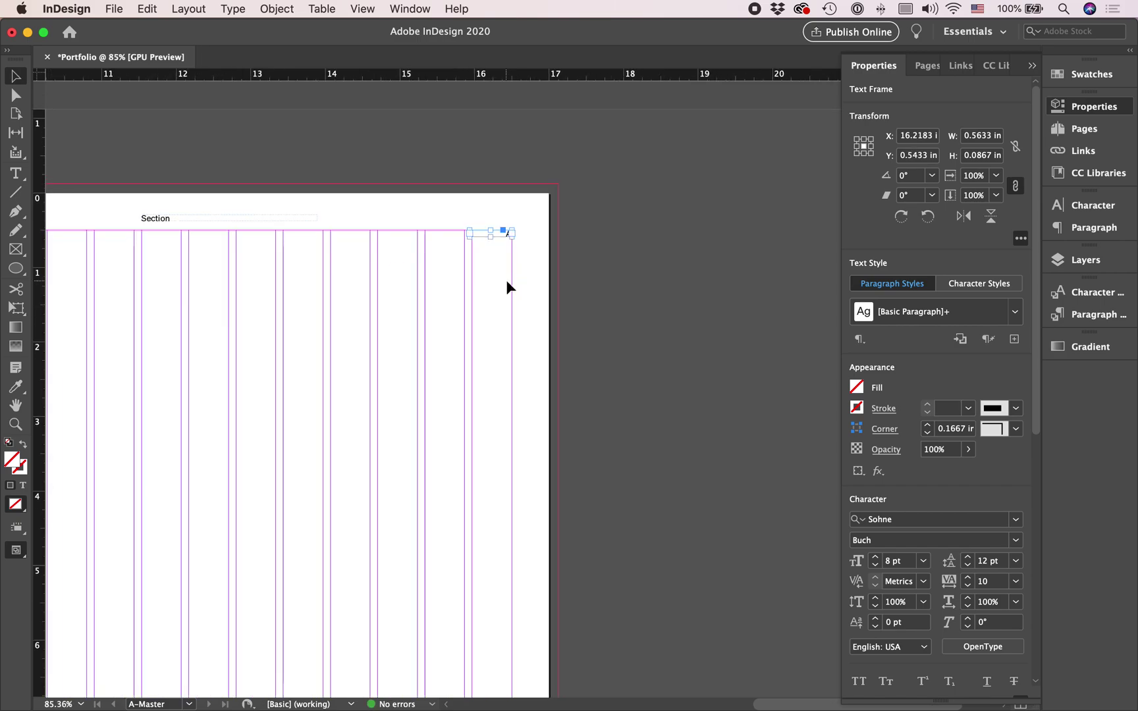
click(504, 231)
drag(505, 230, 502, 225)
click(560, 228)
scroll(560, 228, left, 5)
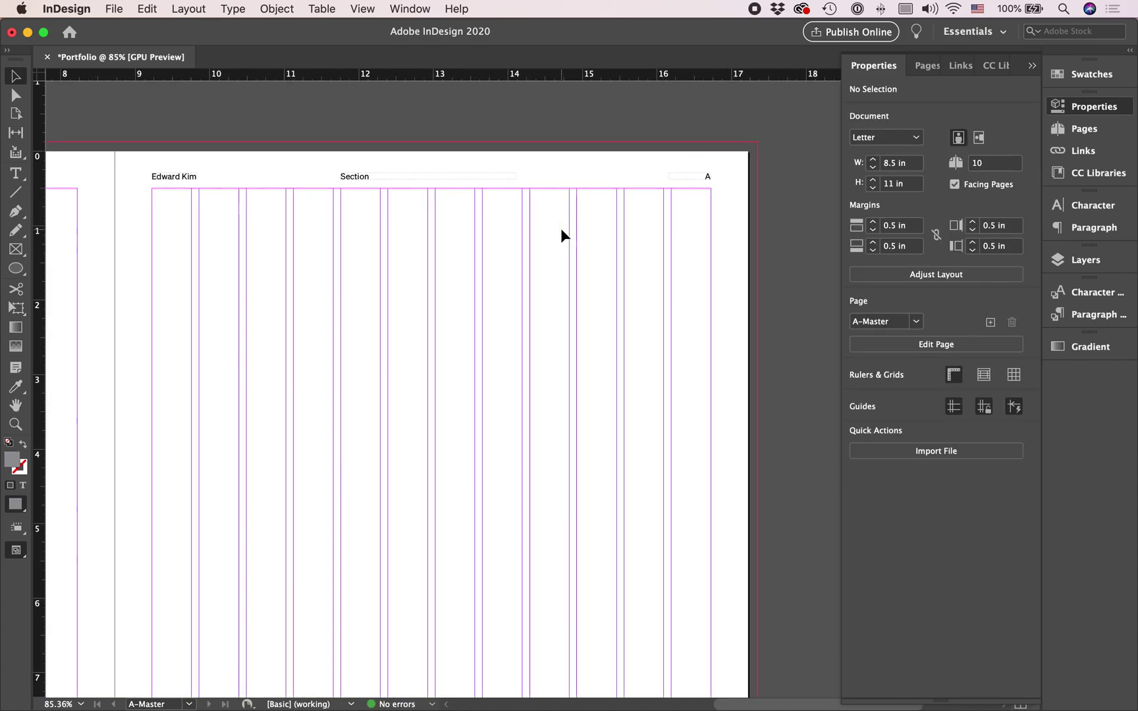
Preview the A-Master header without guides, and bring up the Save As dialog without saving.
scroll(560, 228, down, 3)
key(w)
key(super+shift+s)
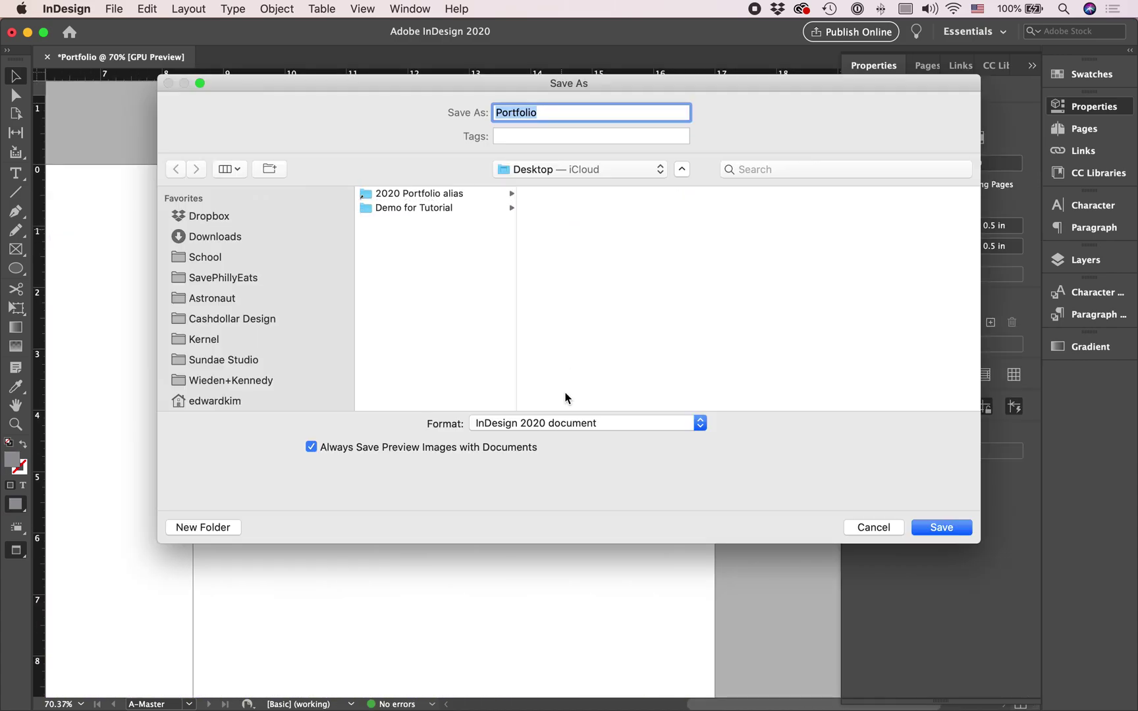
click(894, 526)
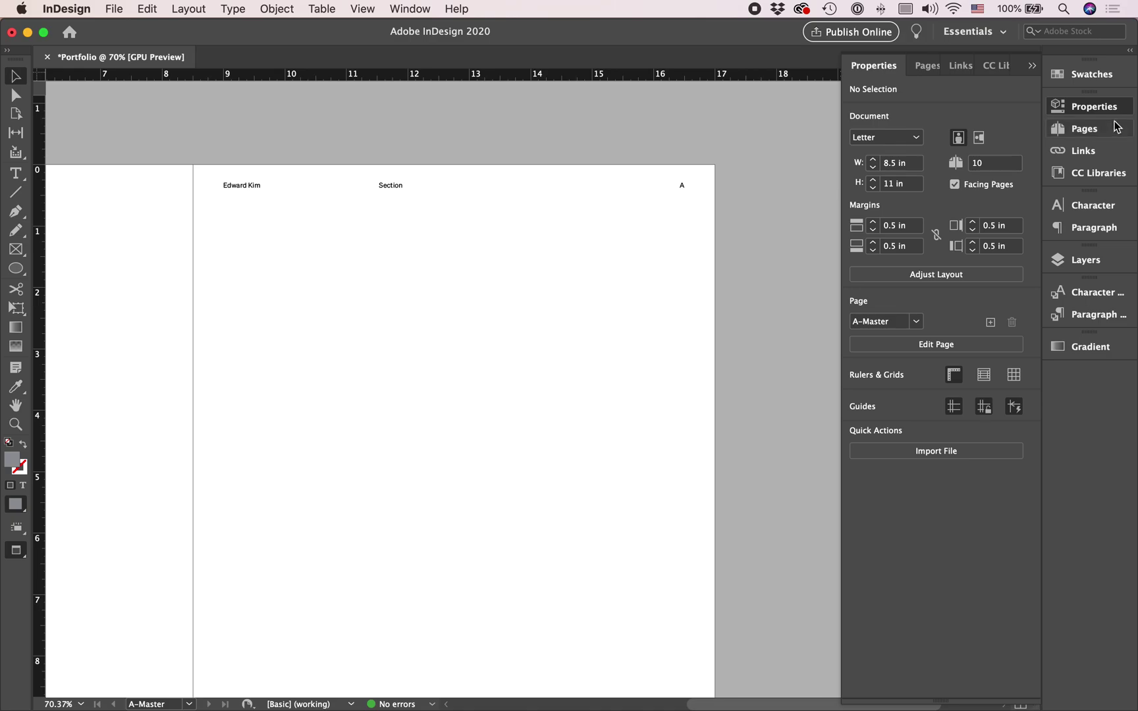
scroll(442, 195, left, 1)
key(super+minus)
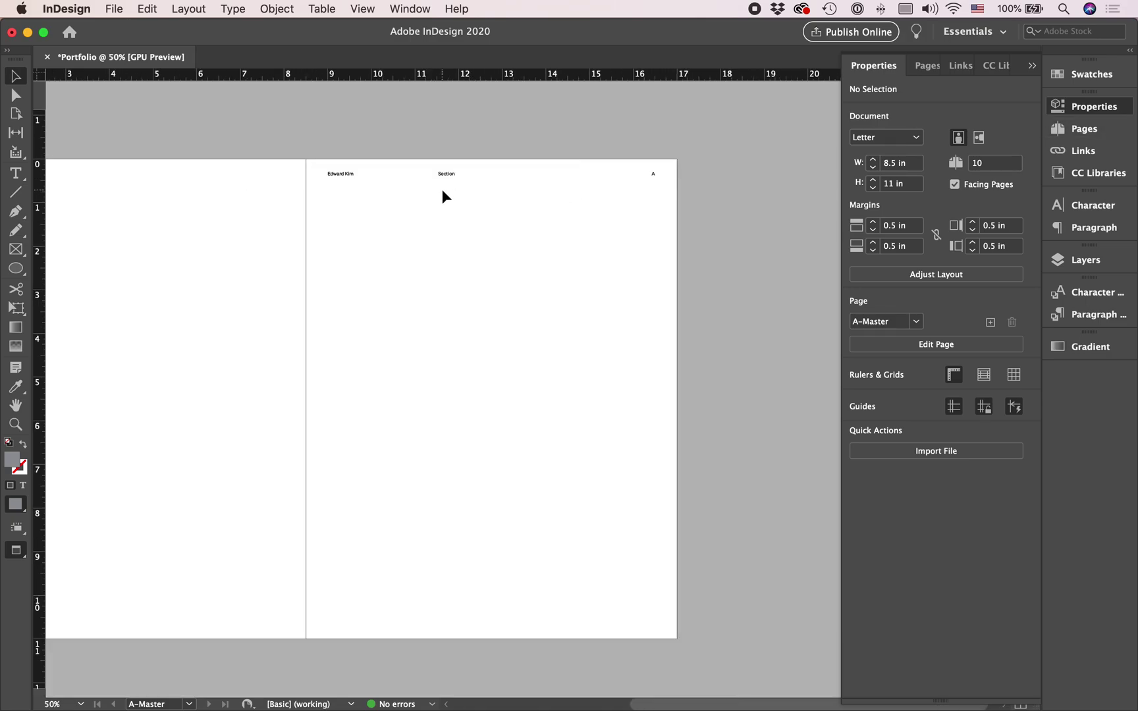
scroll(442, 189, left, 4)
Examine the header name and automatic page numbers on the document spreads from pages 2-3 through 6-7.
click(1075, 130)
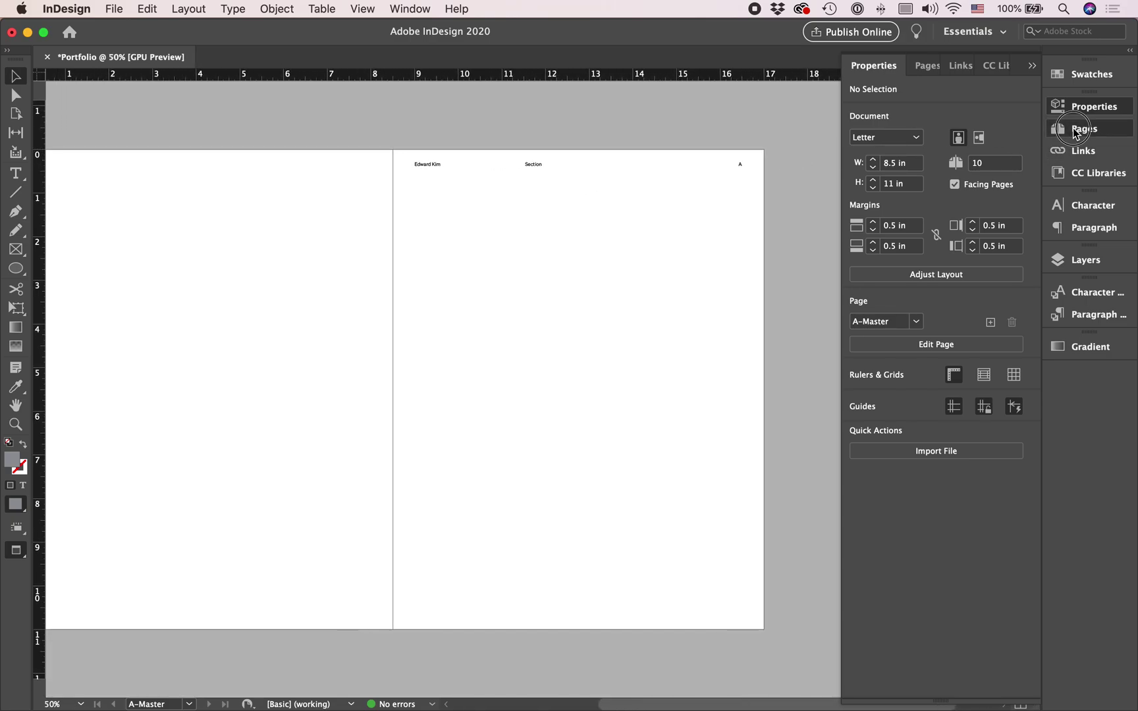
double_click(953, 308)
scroll(705, 304, down, 5)
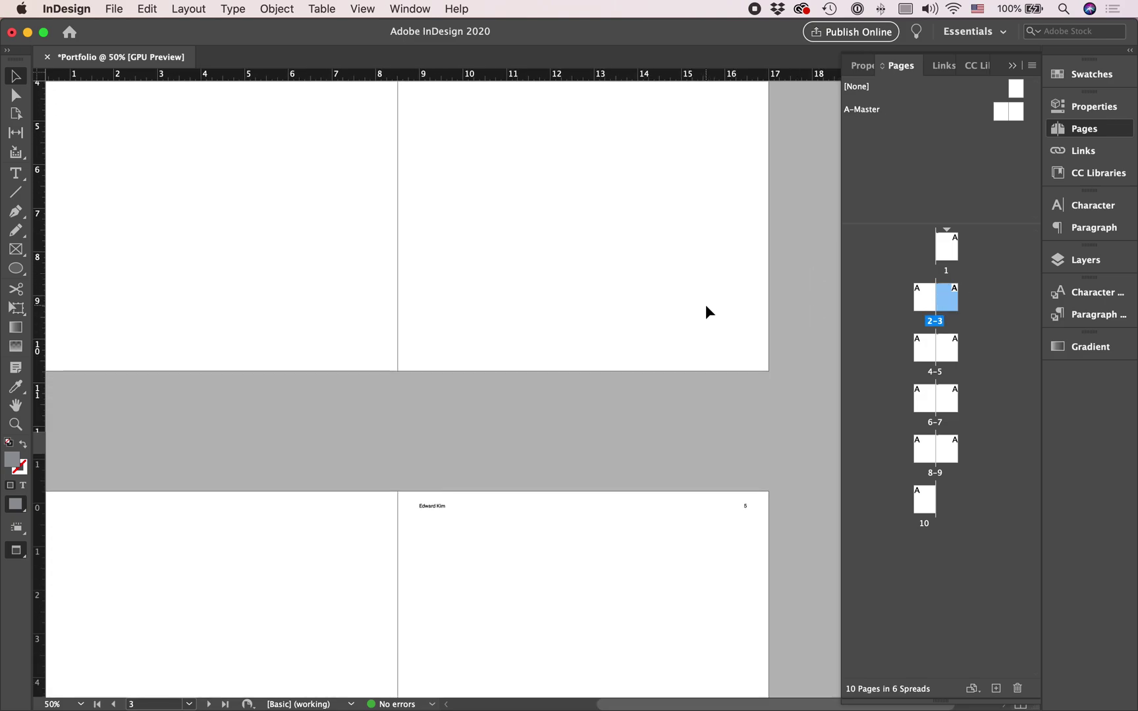
scroll(726, 646, up, 3)
scroll(726, 646, down, 10)
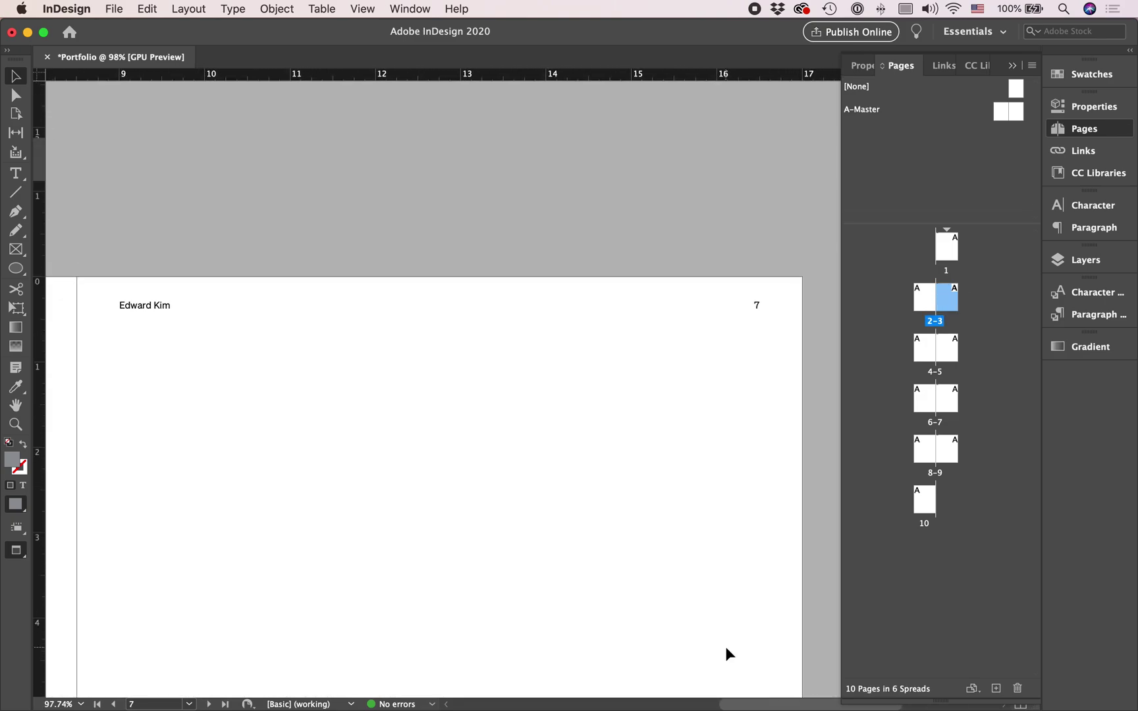
scroll(726, 646, up, 2)
drag(488, 628, 252, 364)
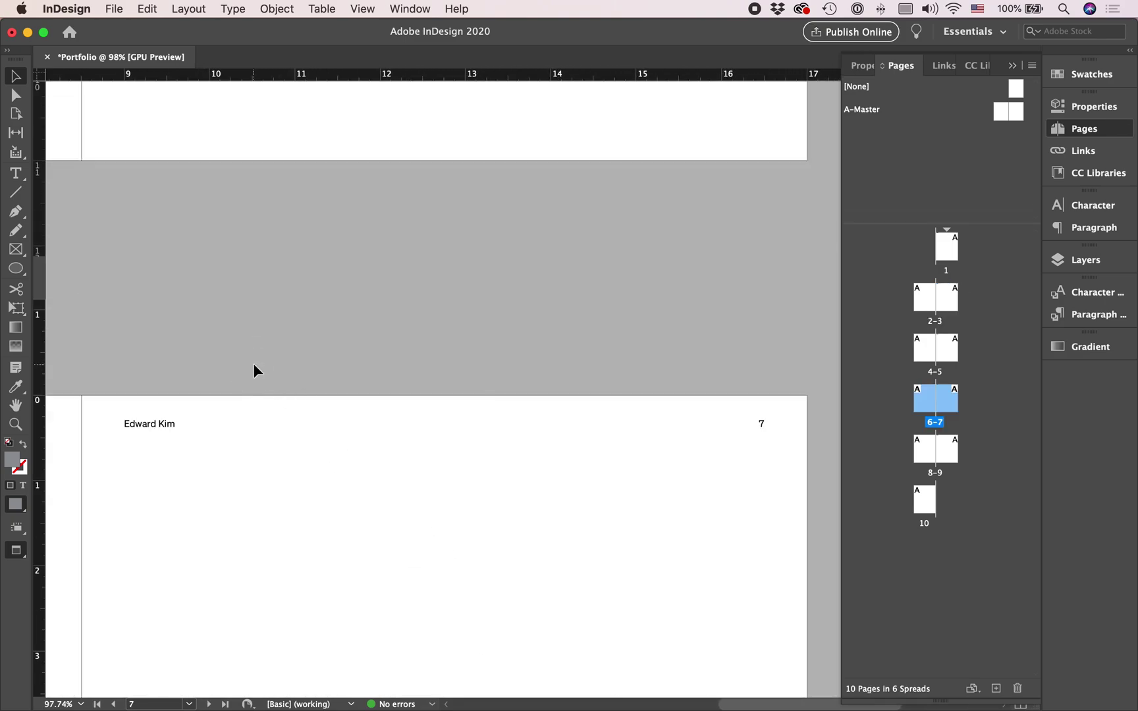
scroll(253, 364, down, 2)
scroll(253, 364, up, 8)
scroll(253, 364, down, 3)
scroll(253, 364, down, 3)
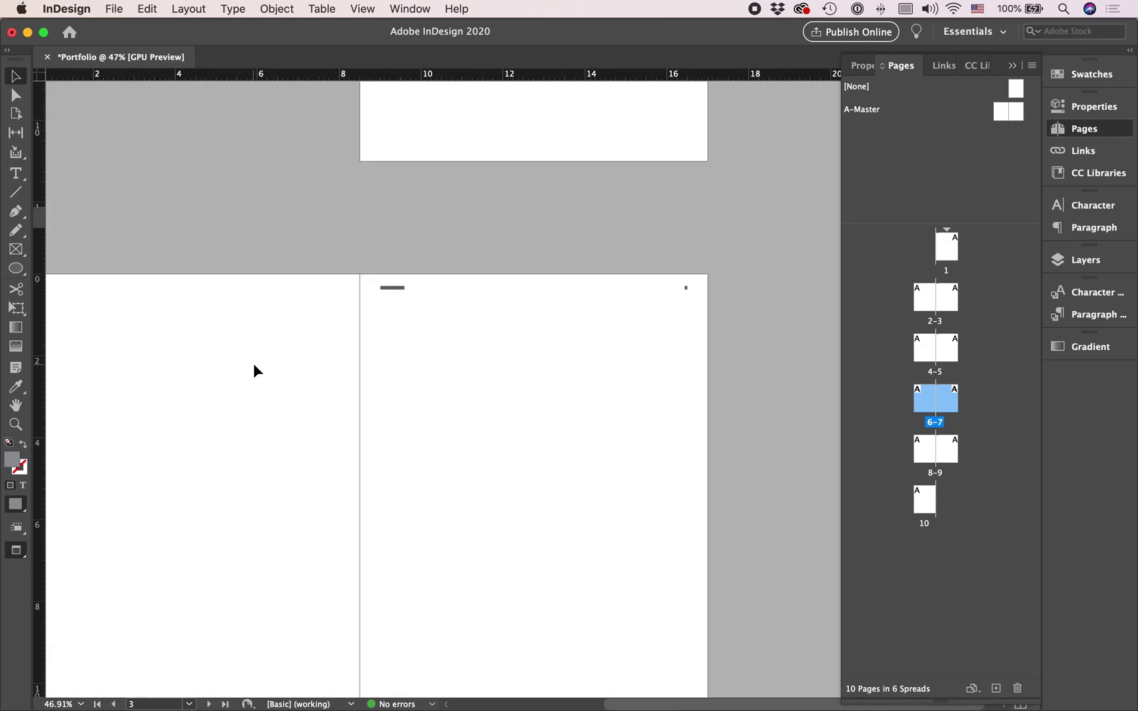
Start a new section at page 3 with section prefix A and section marker Project 1.
scroll(714, 325, up, 5)
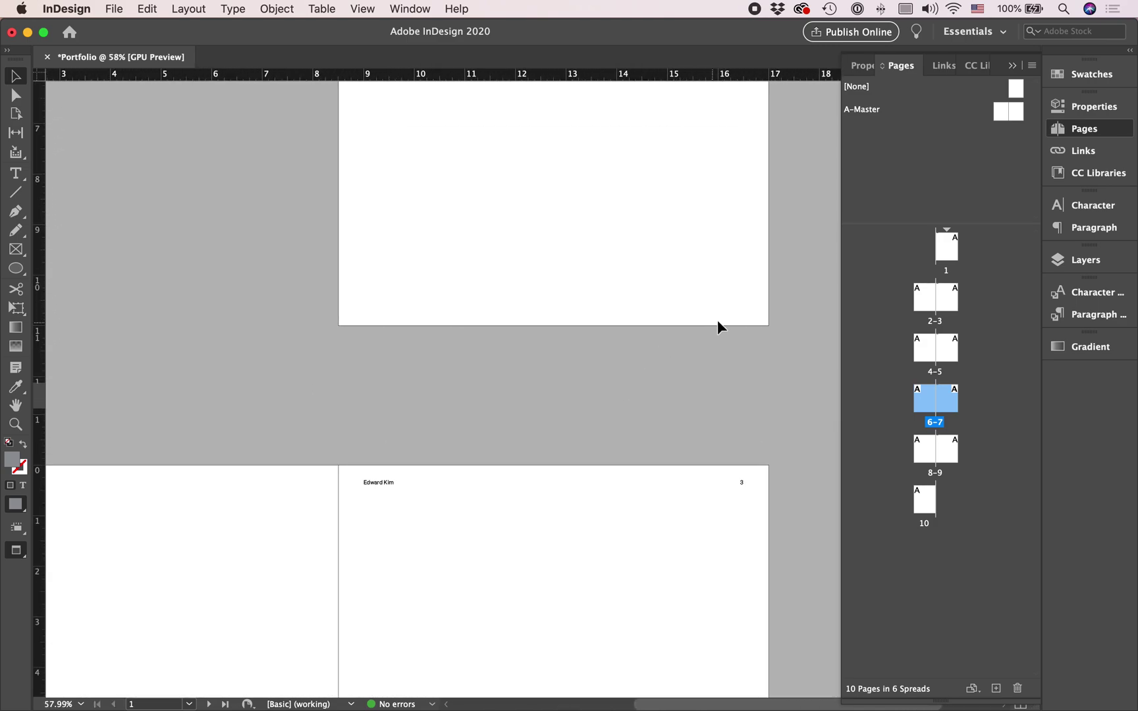
scroll(701, 519, down, 2)
click(948, 301)
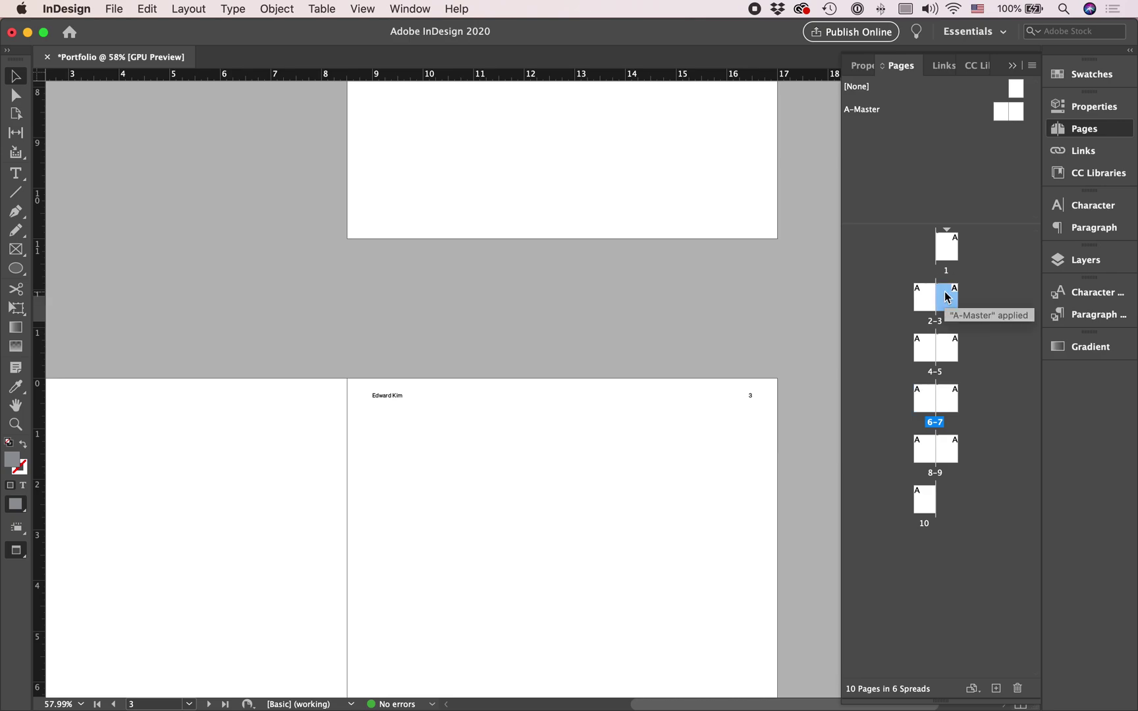
right_click(949, 301)
key(Escape)
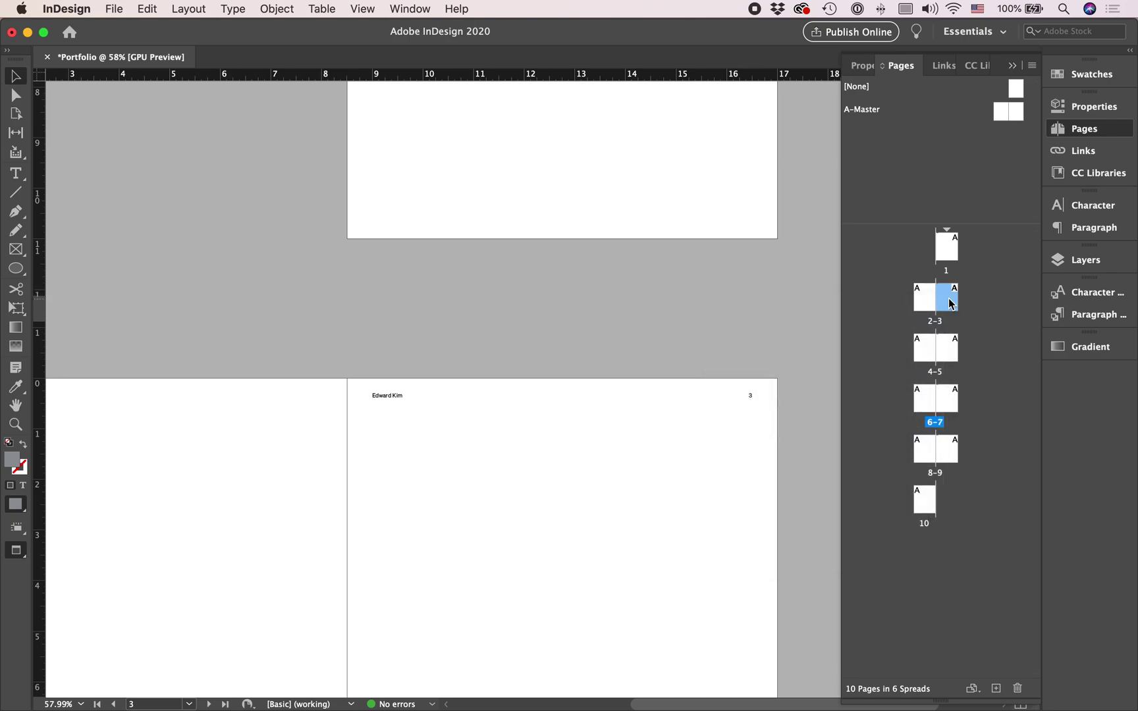
right_click(950, 303)
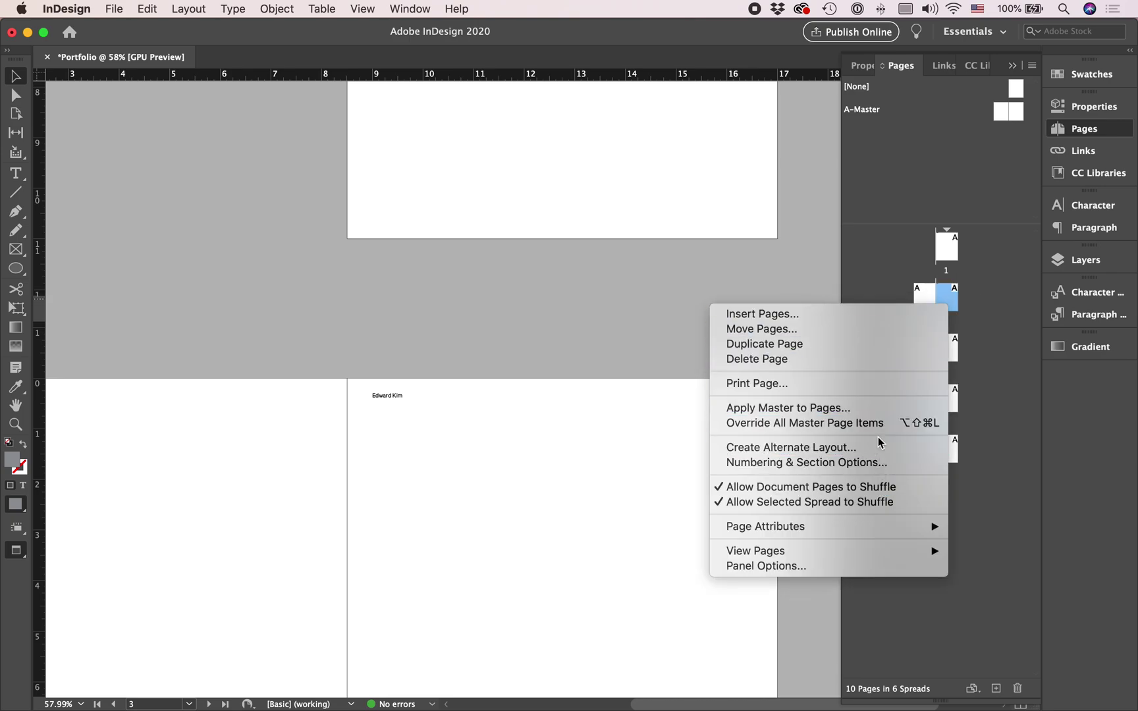
click(871, 463)
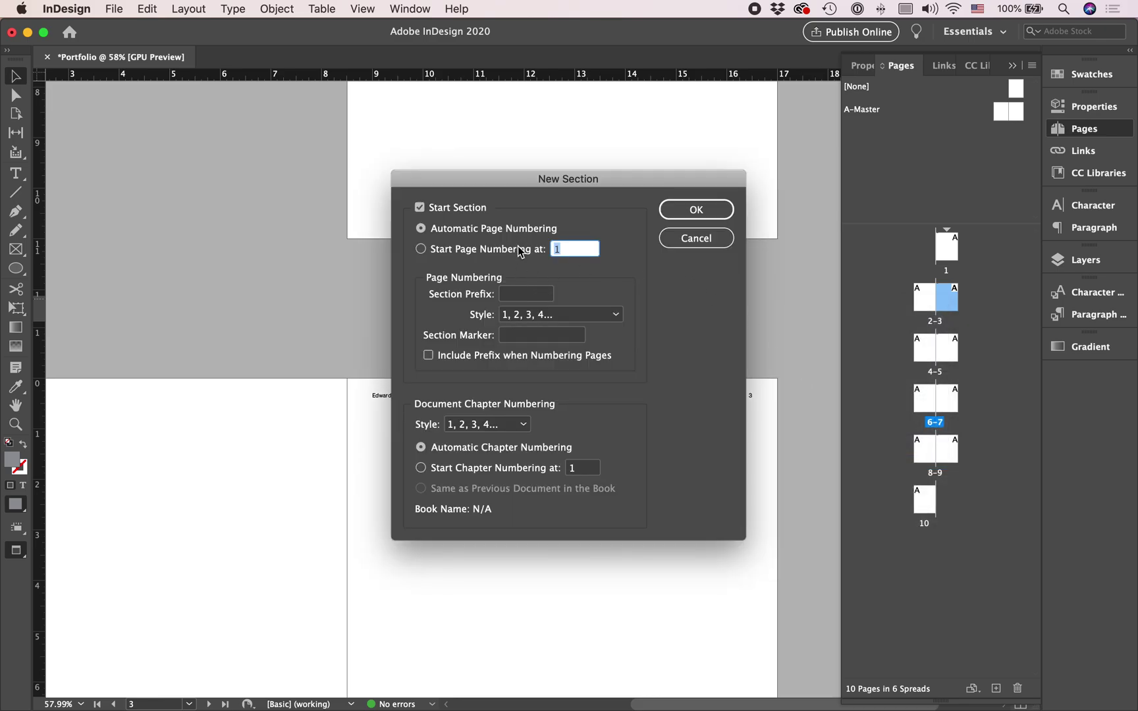
click(517, 295)
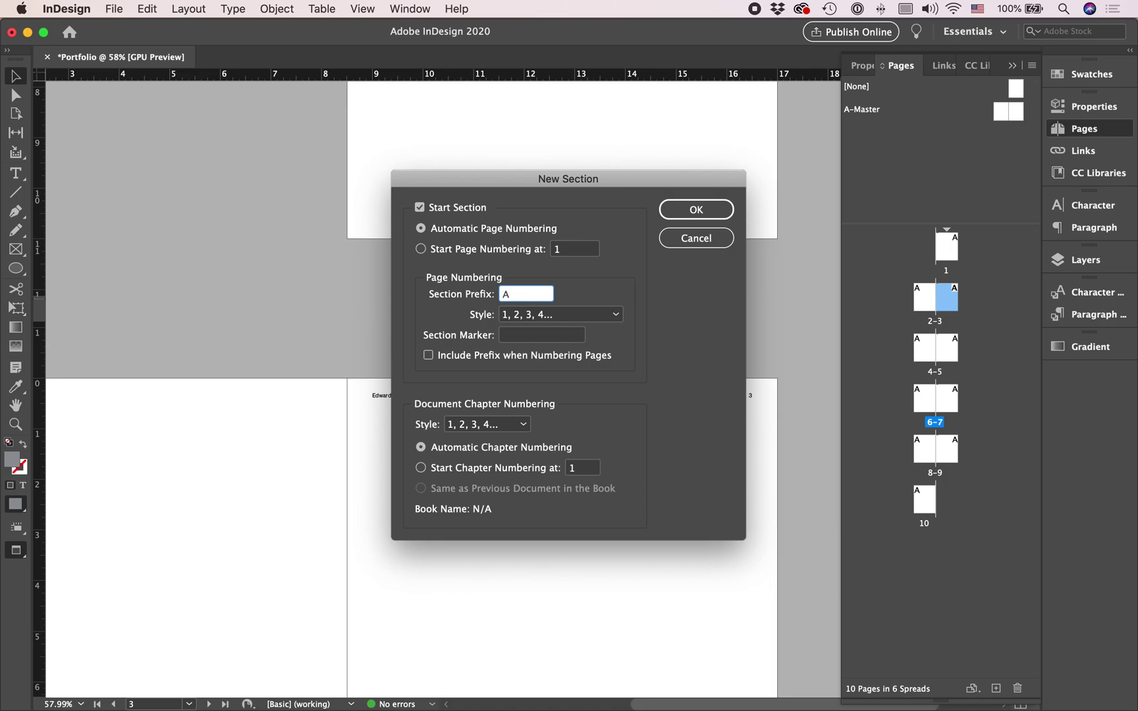
click(522, 337)
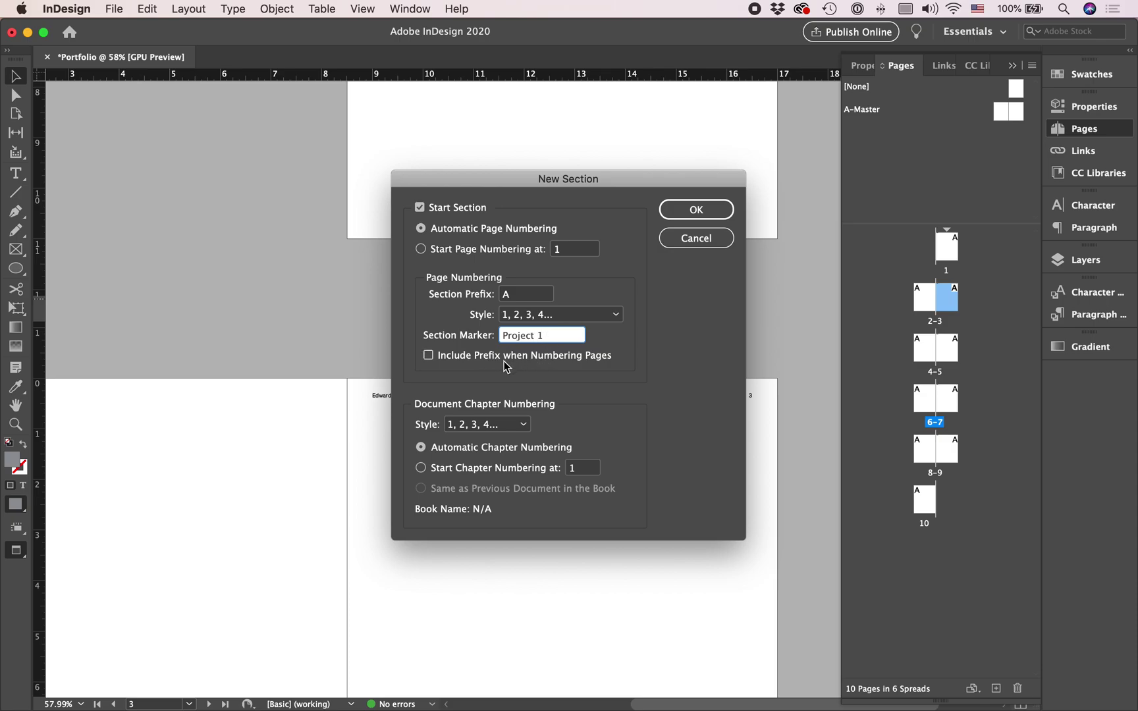
text(Project 1f)
click(696, 209)
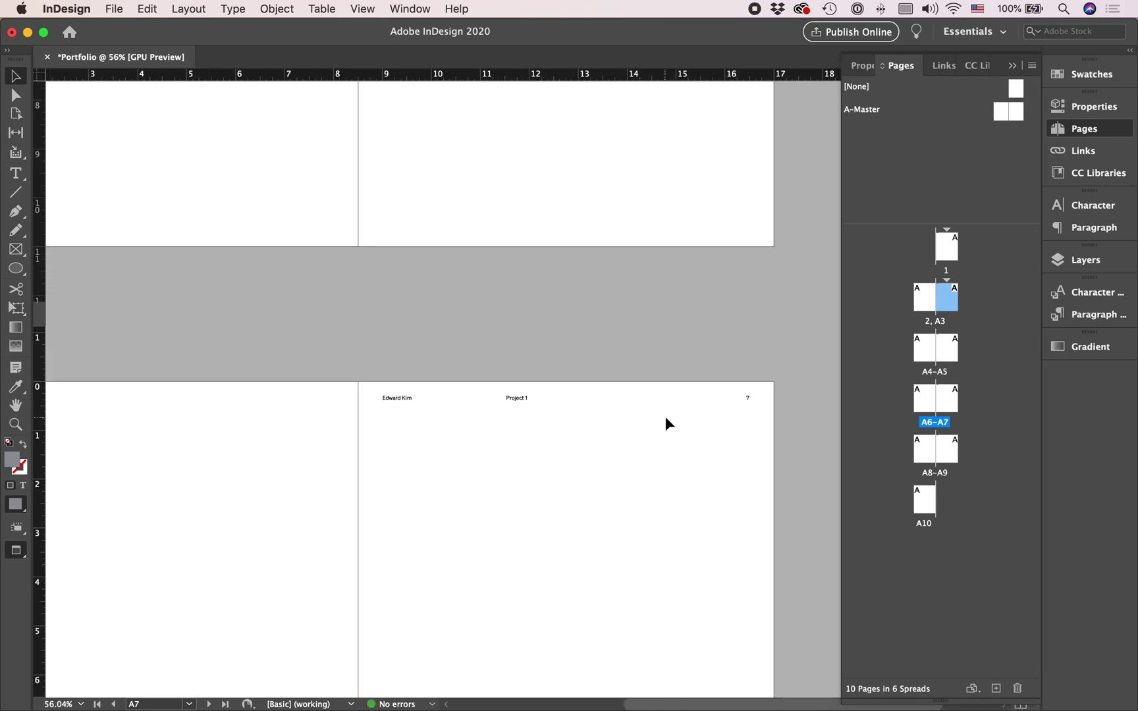
Start a new section at page 7 with section prefix B and section marker Project 2.
scroll(666, 424, up, 10)
scroll(654, 423, up, 3)
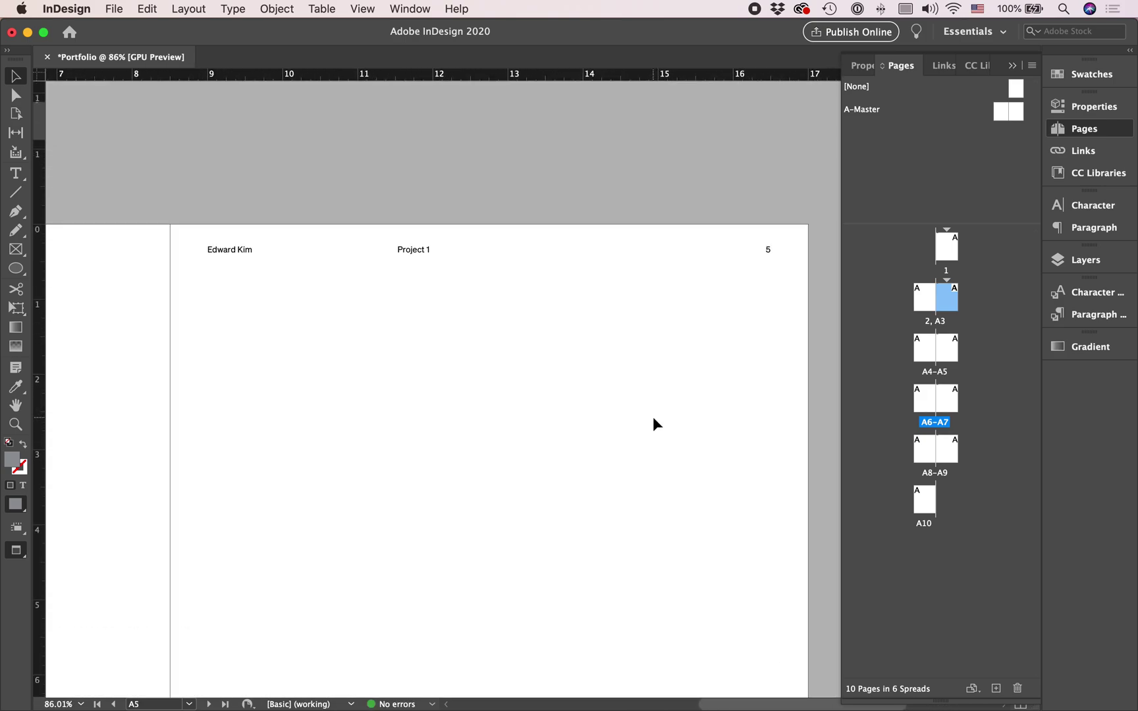
scroll(652, 416, down, 20)
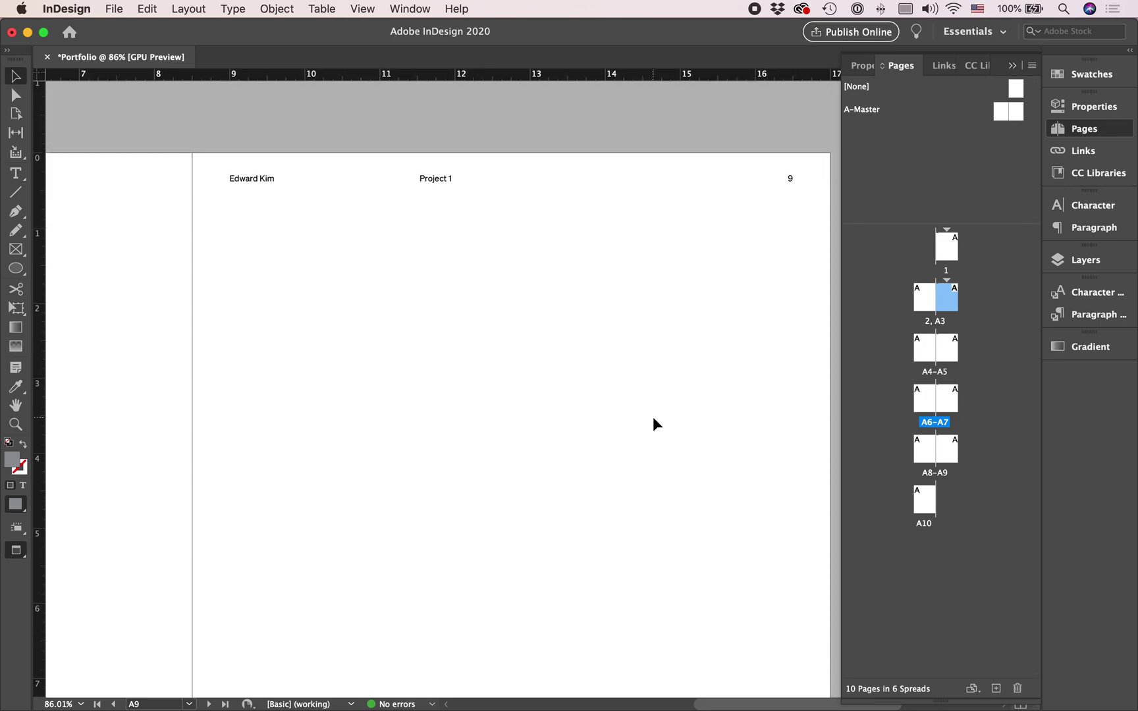
scroll(653, 424, down, 1)
double_click(946, 400)
right_click(946, 399)
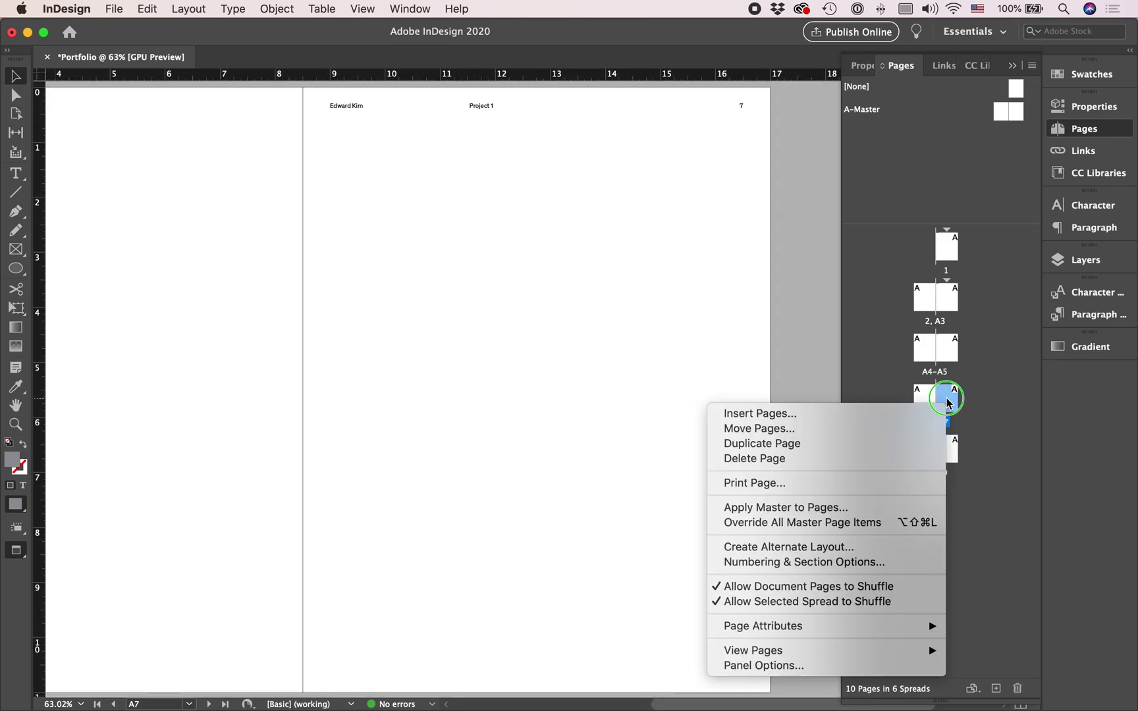
click(861, 563)
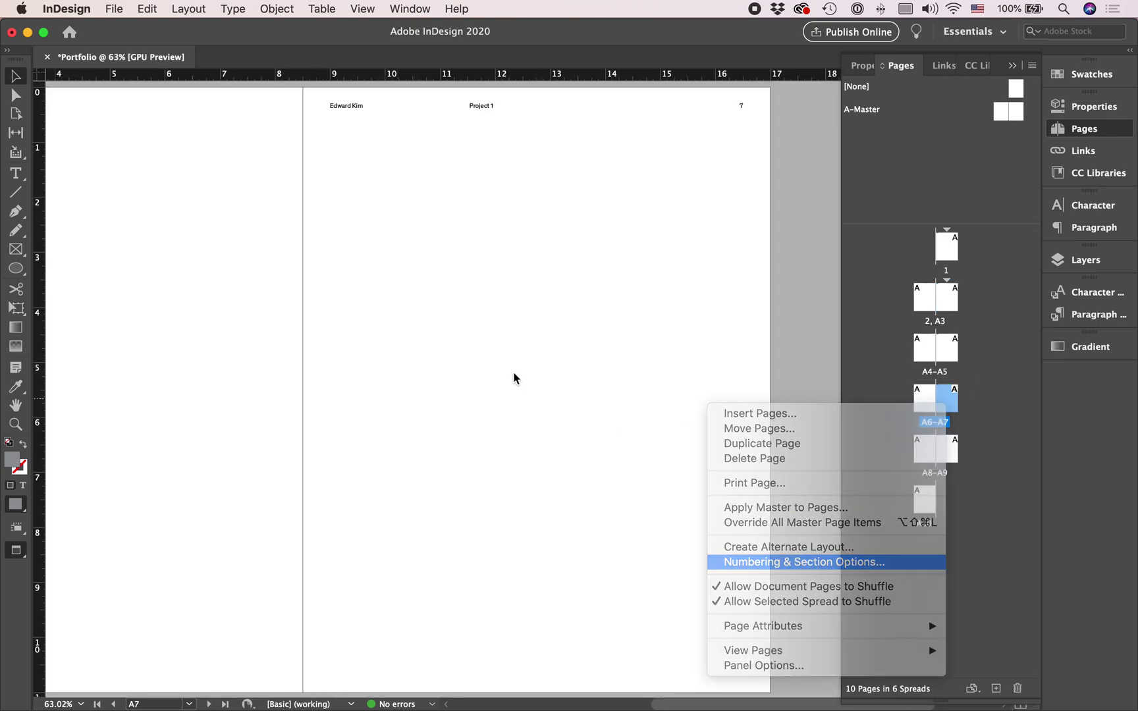
click(518, 297)
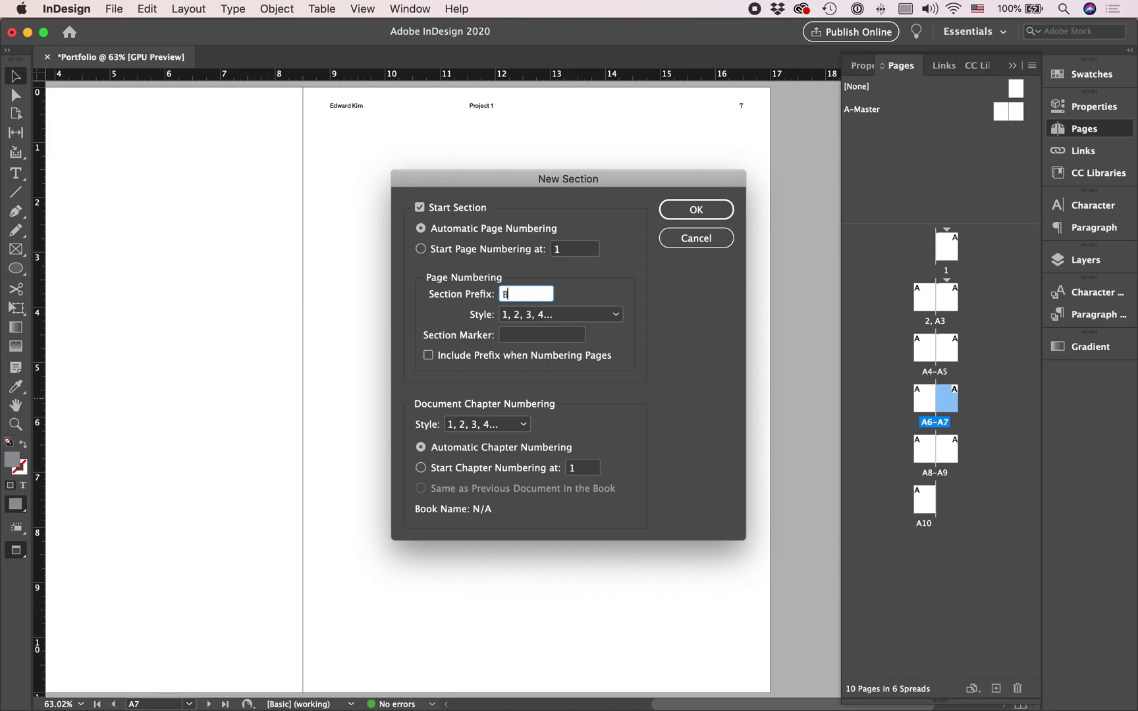
key(Tab)
click(526, 336)
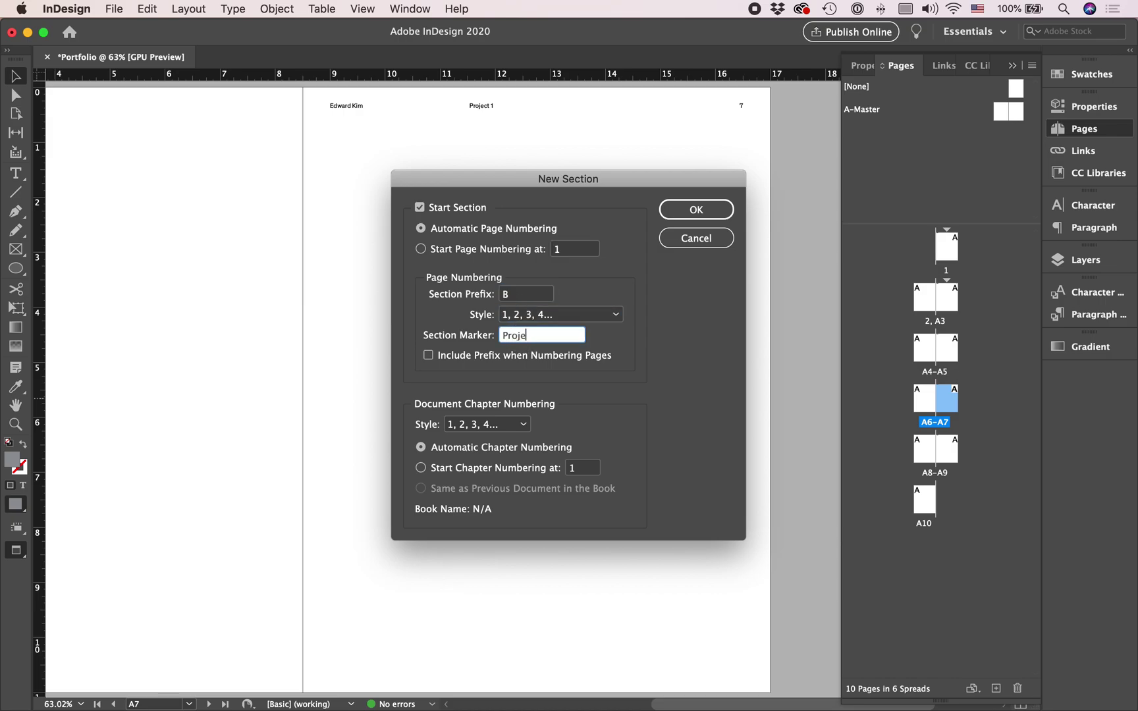
click(685, 202)
Examine the section markers and page numbers in the headers across the document spreads.
scroll(632, 272, up, 10)
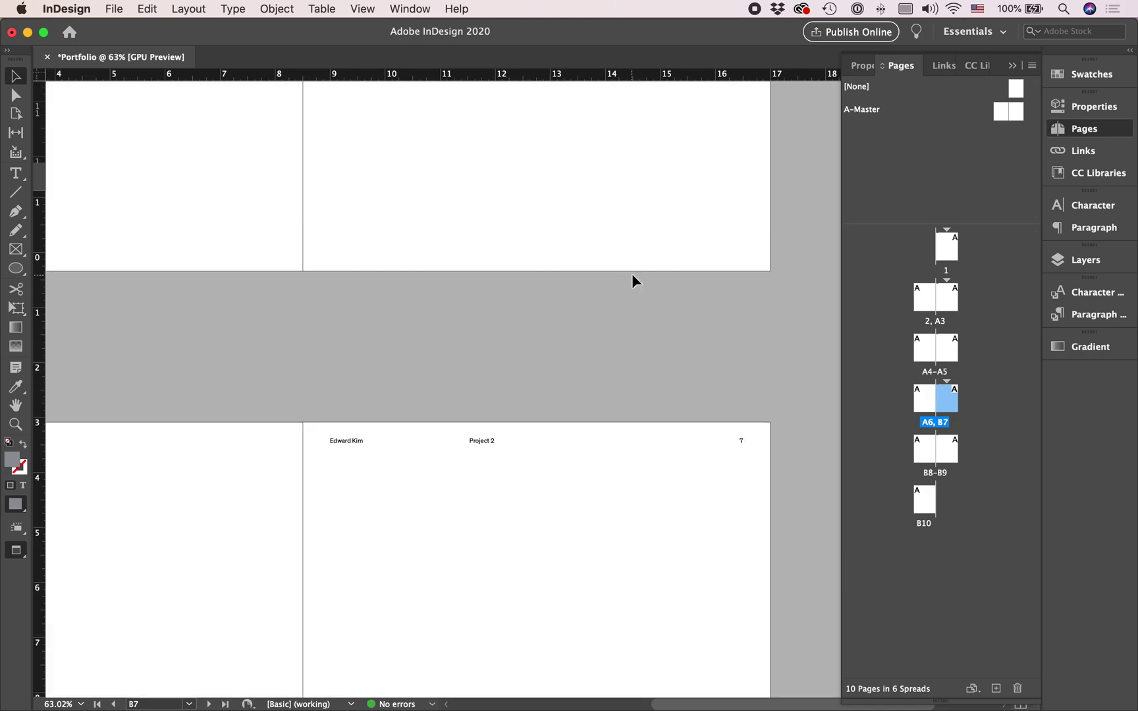
scroll(632, 274, down, 10)
scroll(586, 292, up, 3)
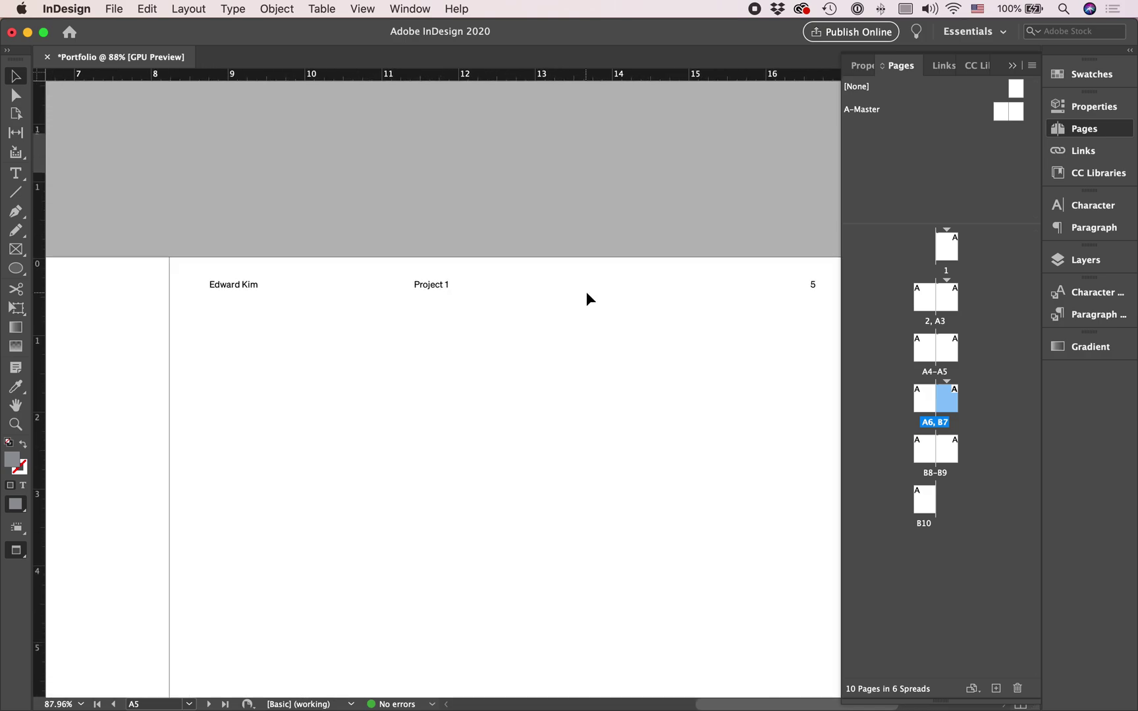
scroll(587, 292, down, 8)
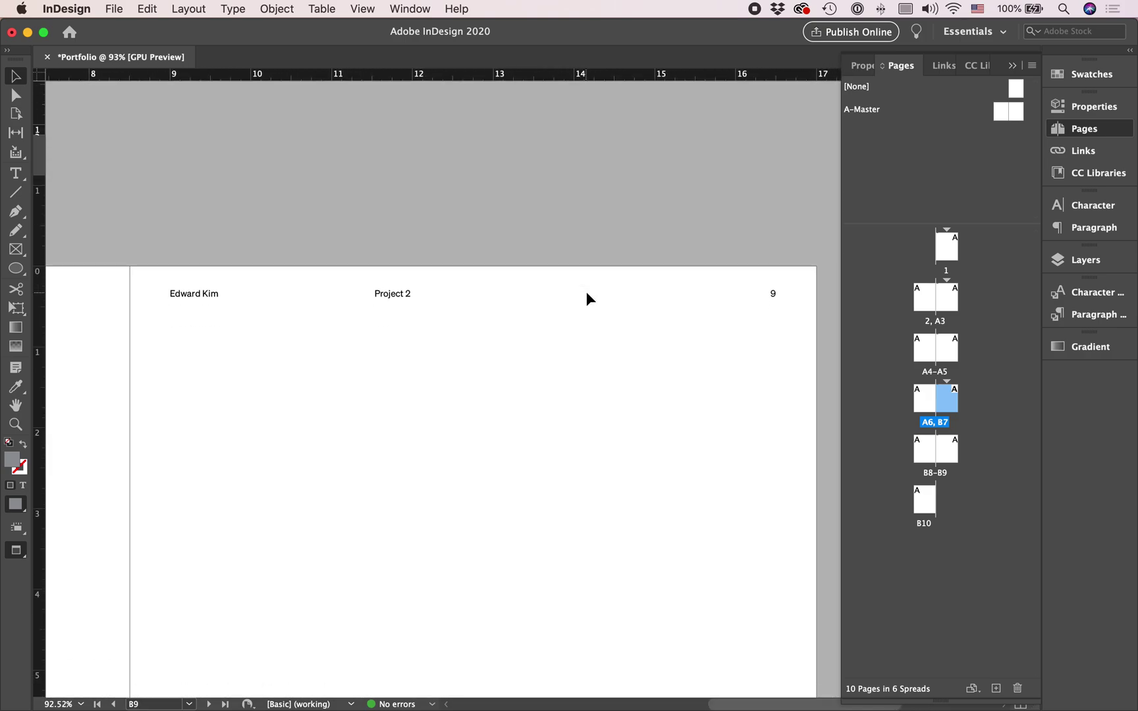
scroll(587, 292, down, 3)
scroll(586, 293, up, 15)
scroll(586, 293, up, 3)
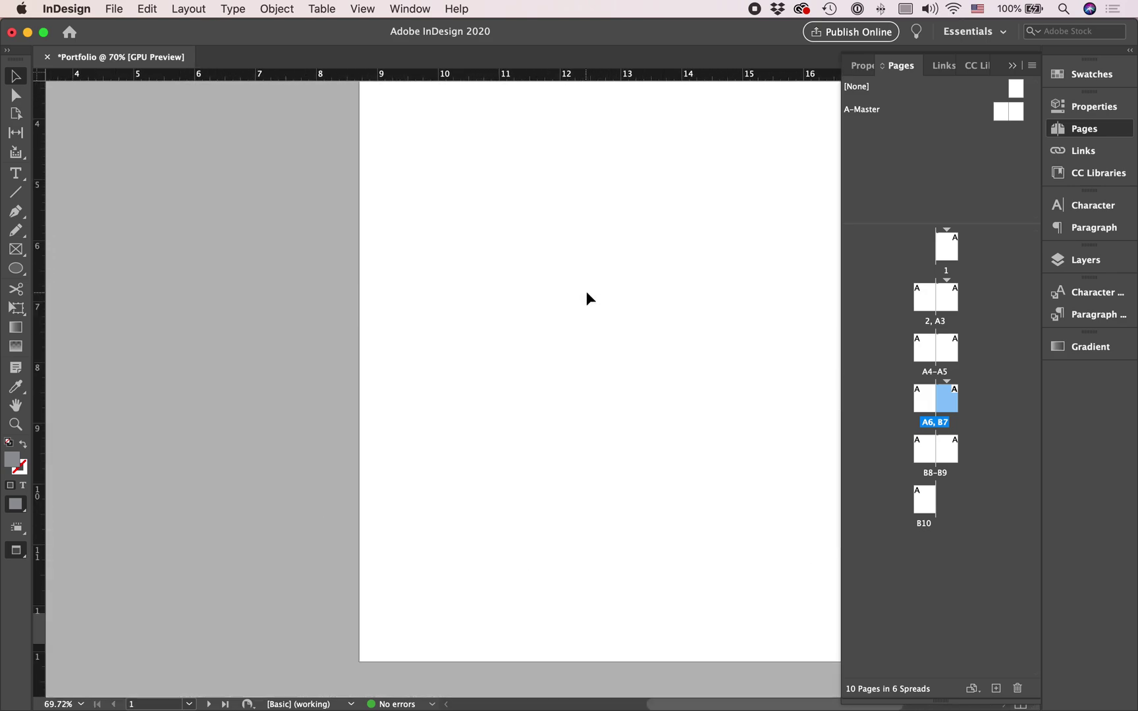
Duplicate the A-Master header frames from the right page onto the left page, aligned above its margins.
double_click(1013, 120)
scroll(697, 203, down, 4)
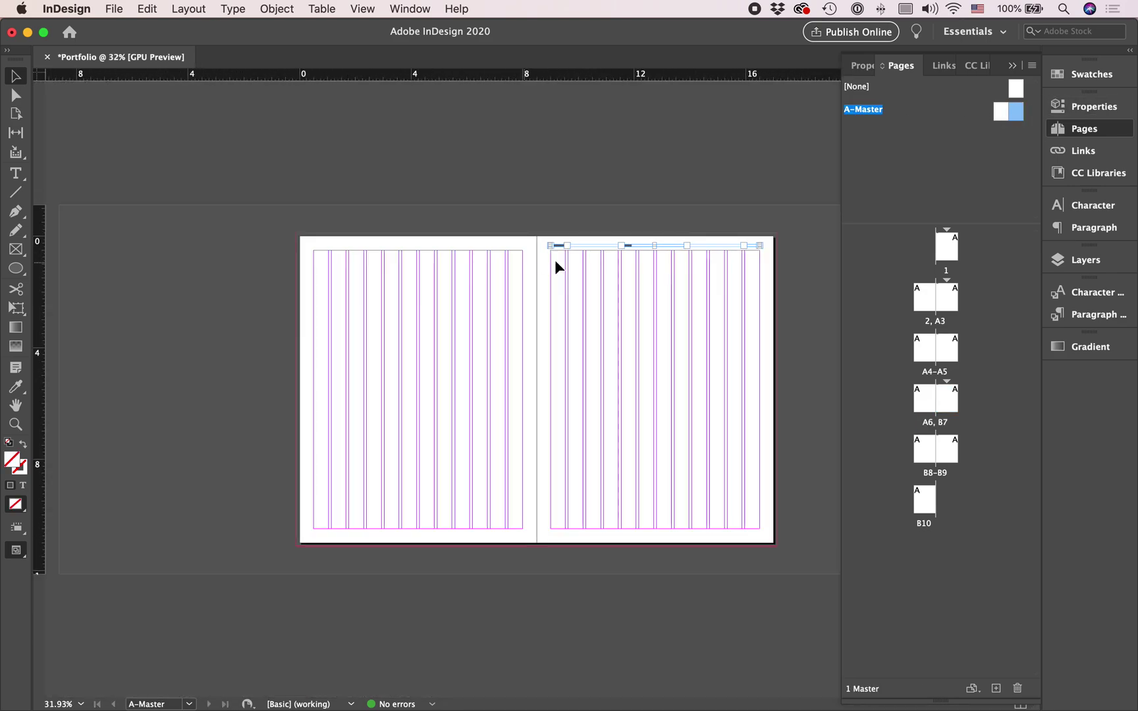
scroll(556, 257, up, 5)
drag(569, 123, 232, 129)
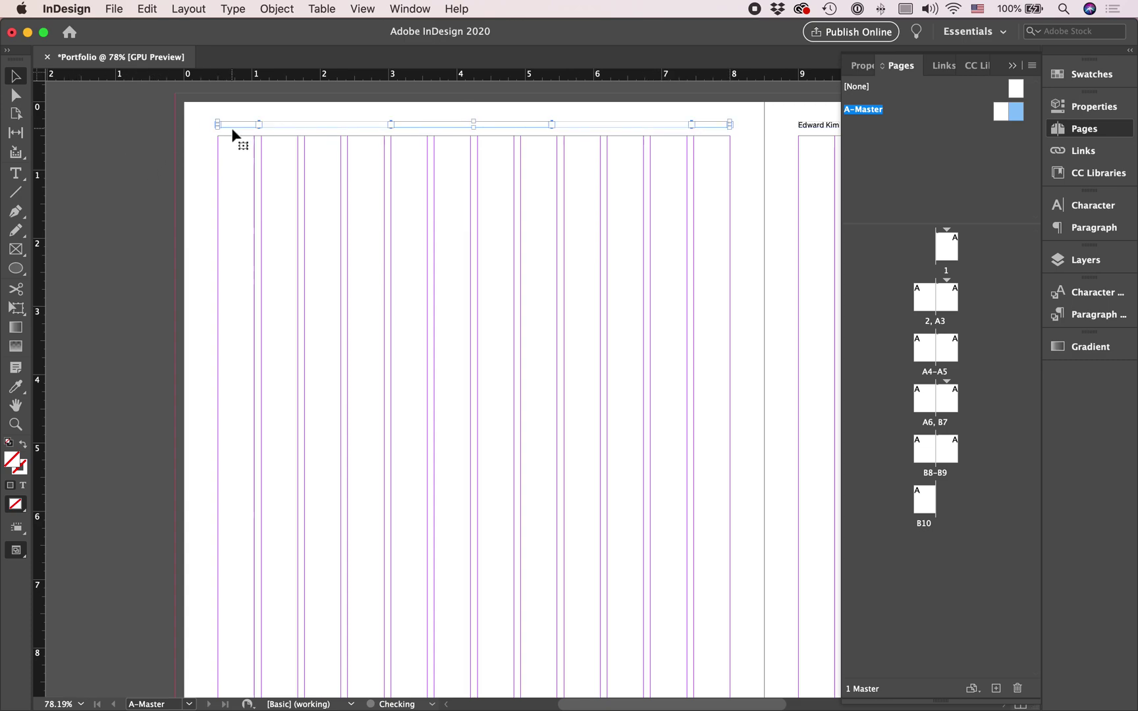
click(306, 205)
scroll(307, 206, down, 3)
scroll(464, 280, up, 3)
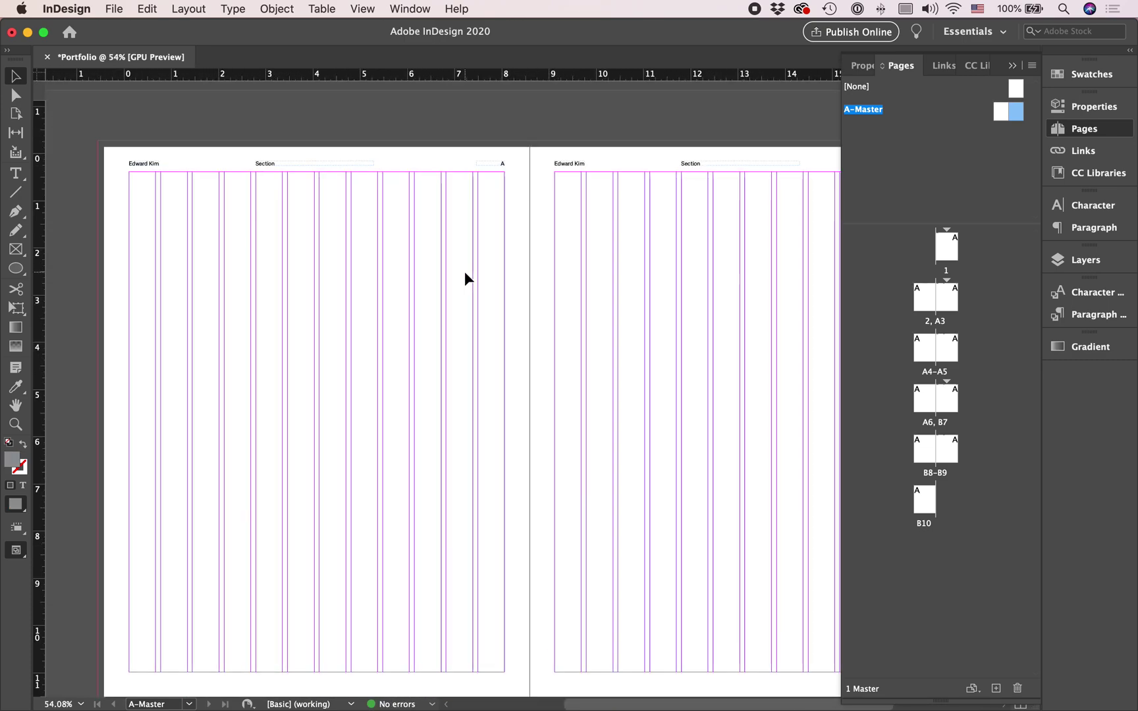
scroll(465, 271, down, 1)
key(super+shift+s)
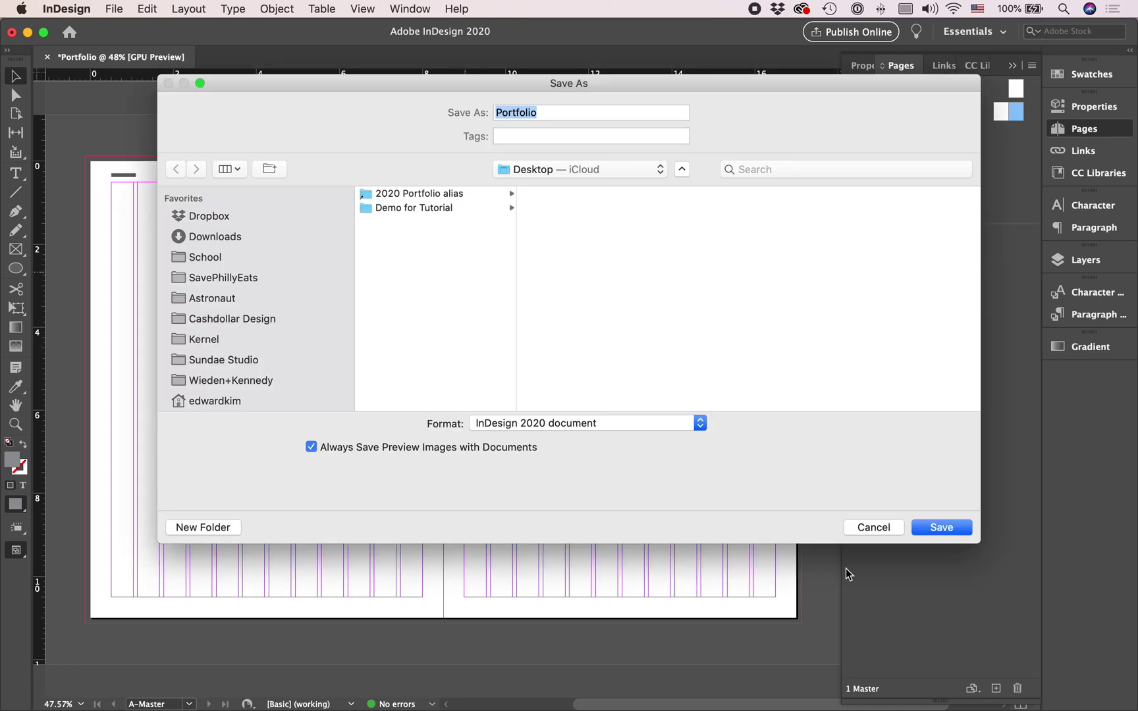
click(871, 525)
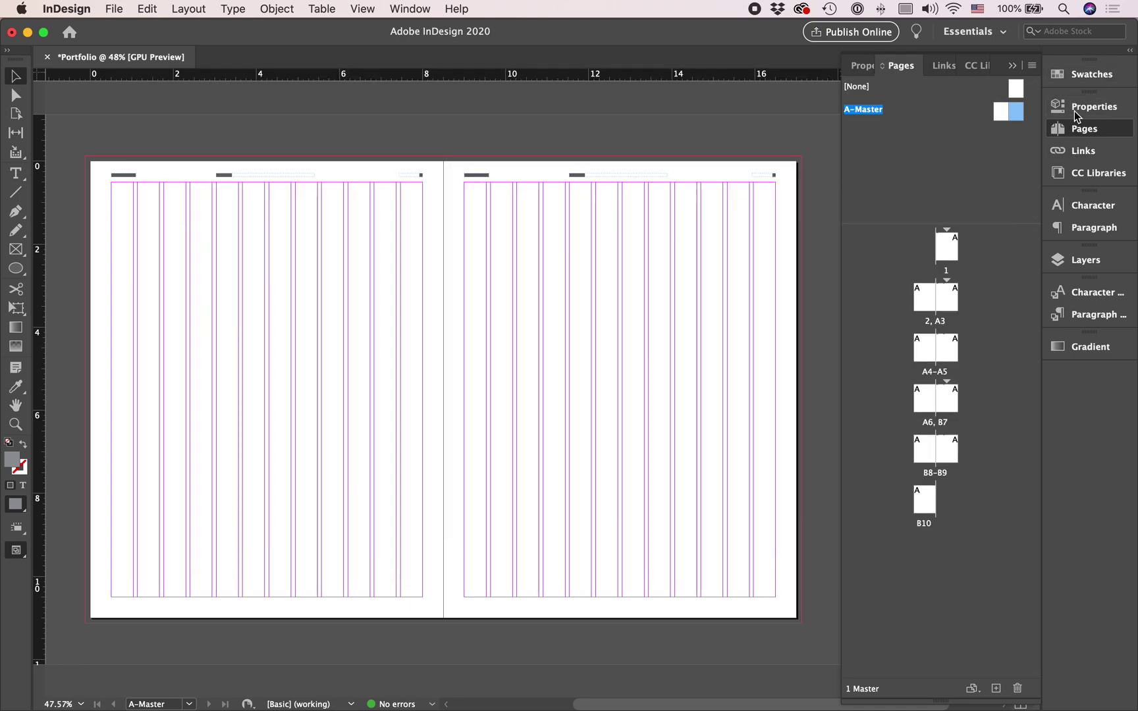
Create a new layer and move all header frames of both A-Master pages onto it.
click(1085, 259)
key(super+a)
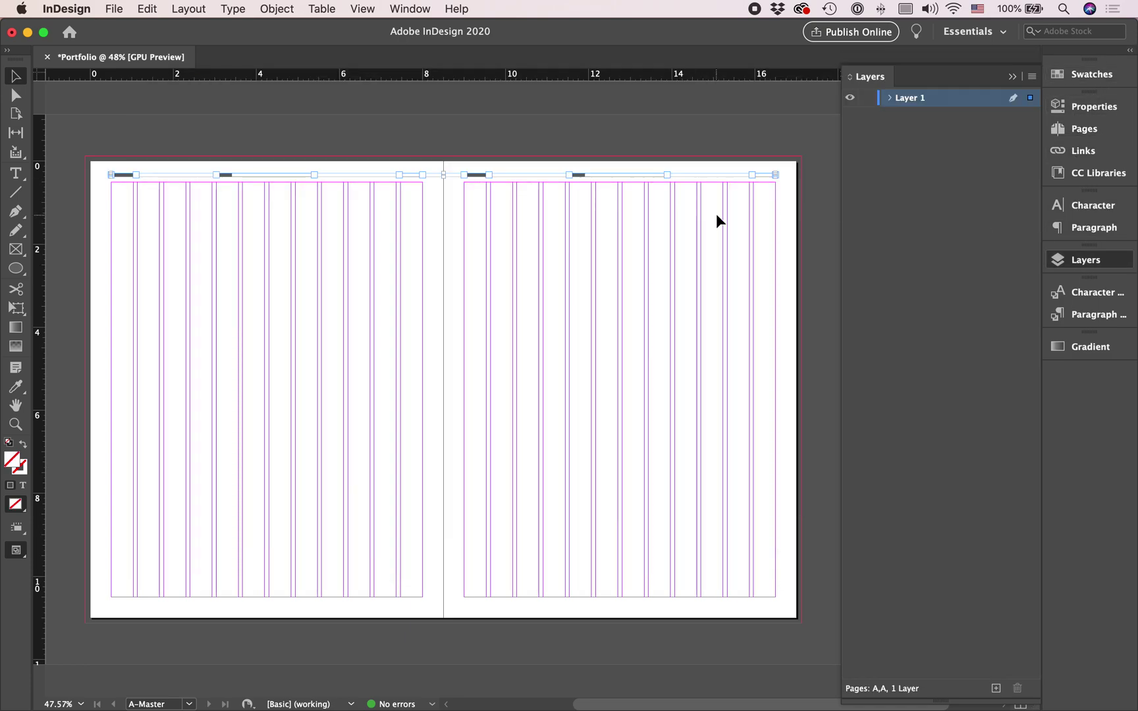
click(997, 689)
drag(1031, 122, 1030, 98)
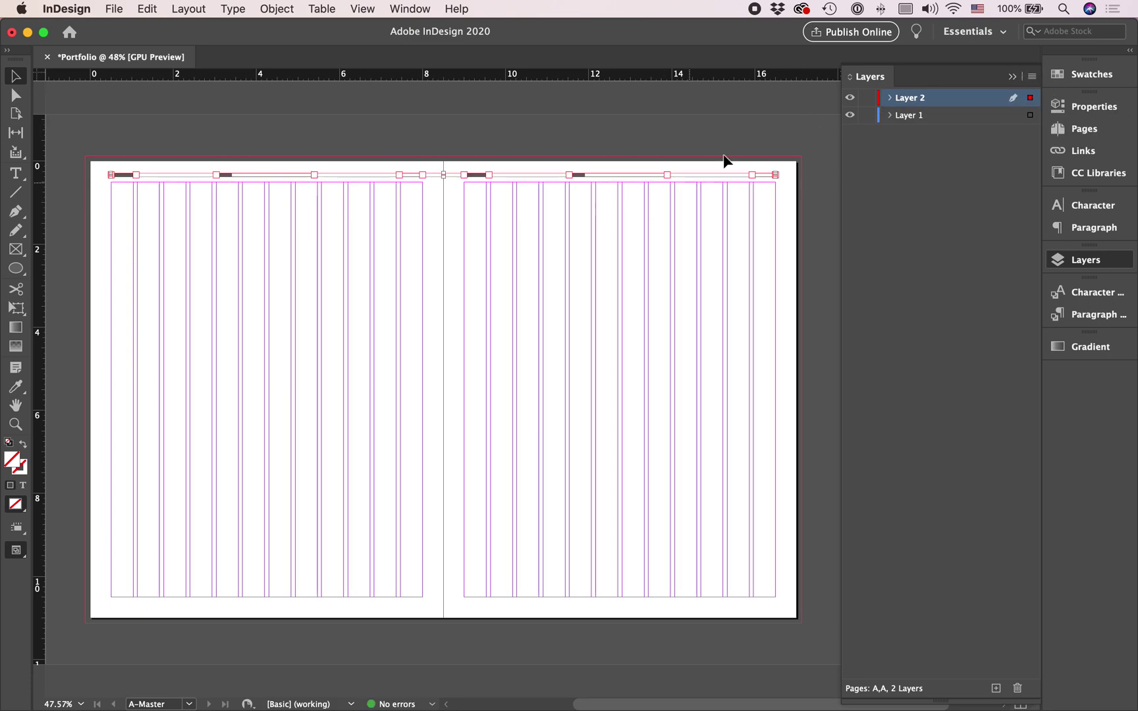
scroll(783, 168, up, 5)
scroll(598, 205, left, 10)
click(596, 258)
scroll(593, 270, down, 4)
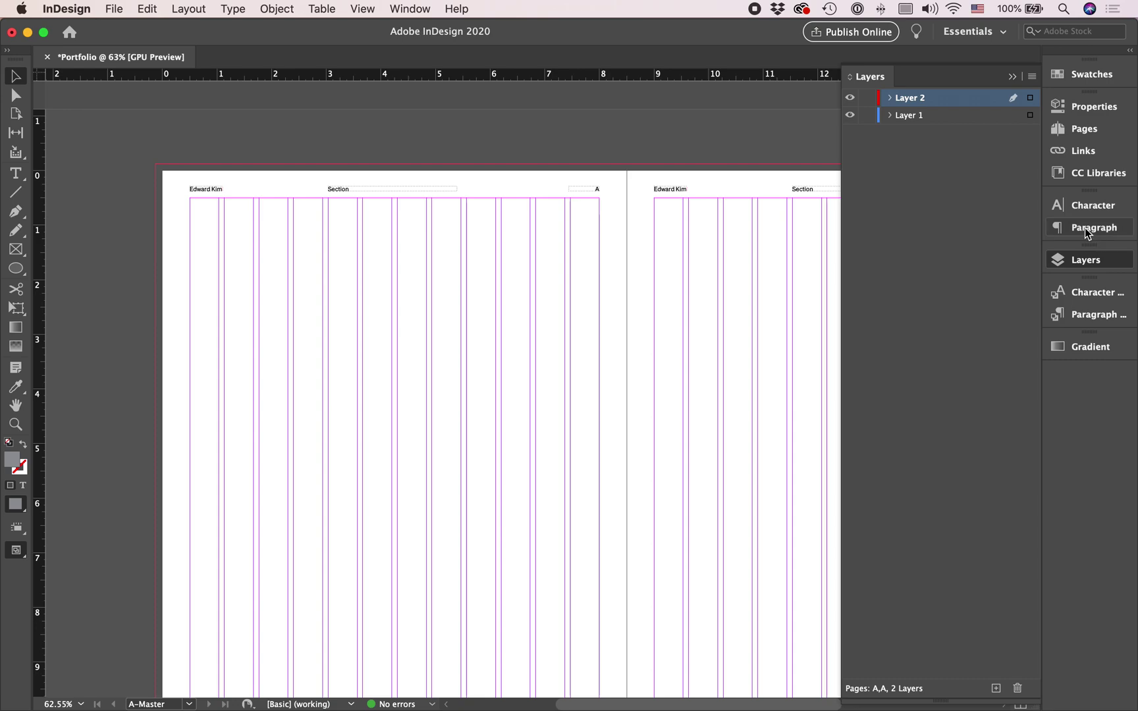
Draw a trial rectangle on Layer 1 beneath the left master page's header text, and delete it.
double_click(925, 115)
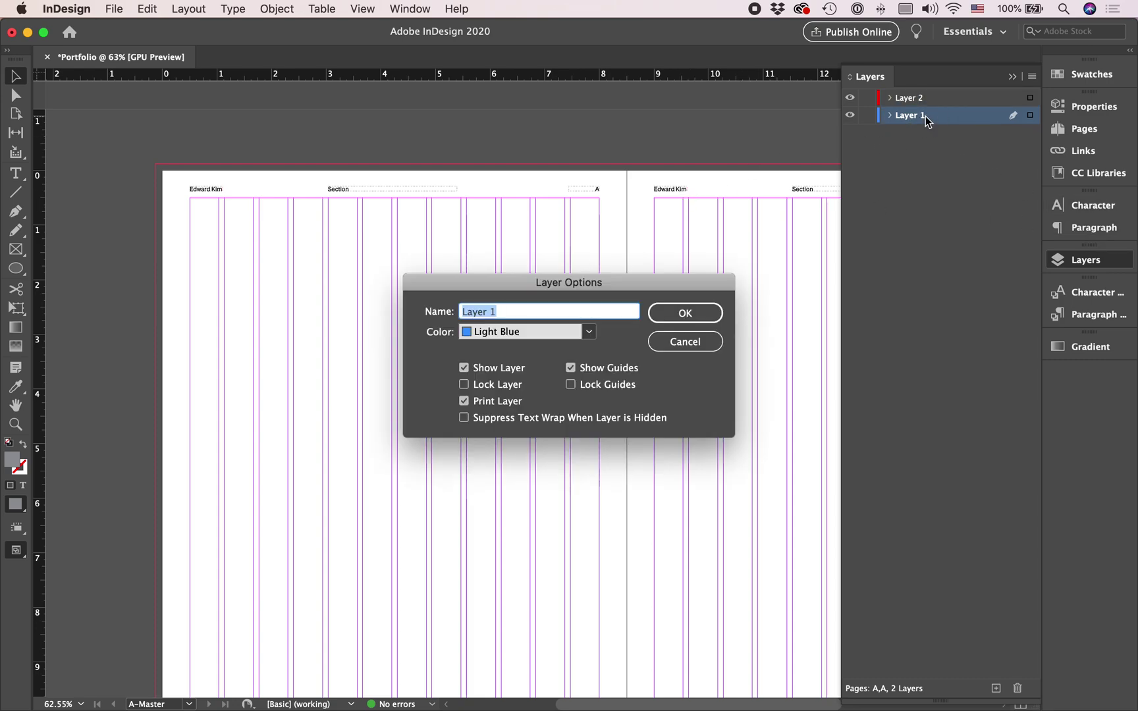
click(708, 344)
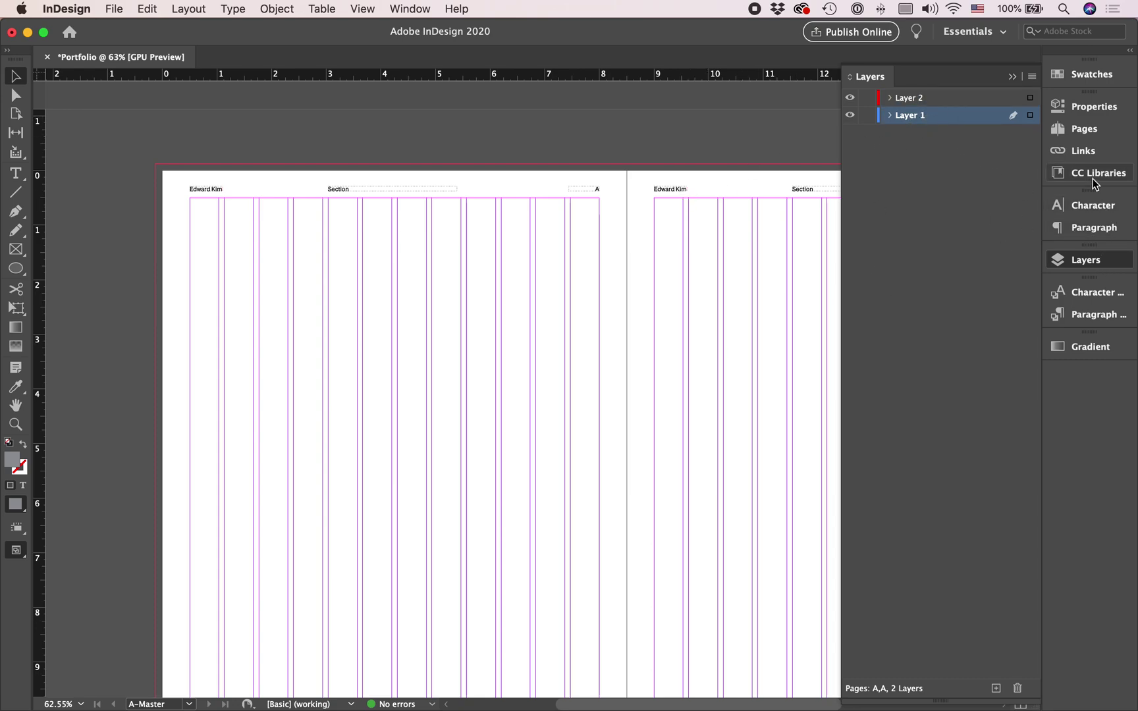
click(1083, 135)
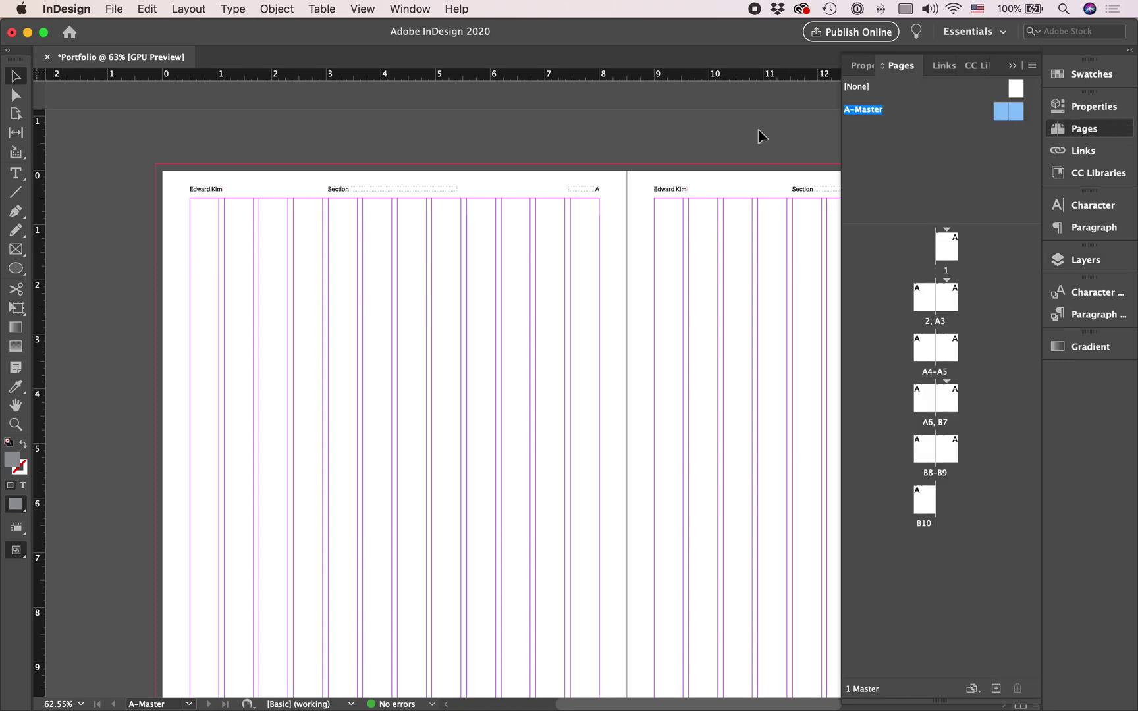
key(m)
drag(171, 163, 489, 376)
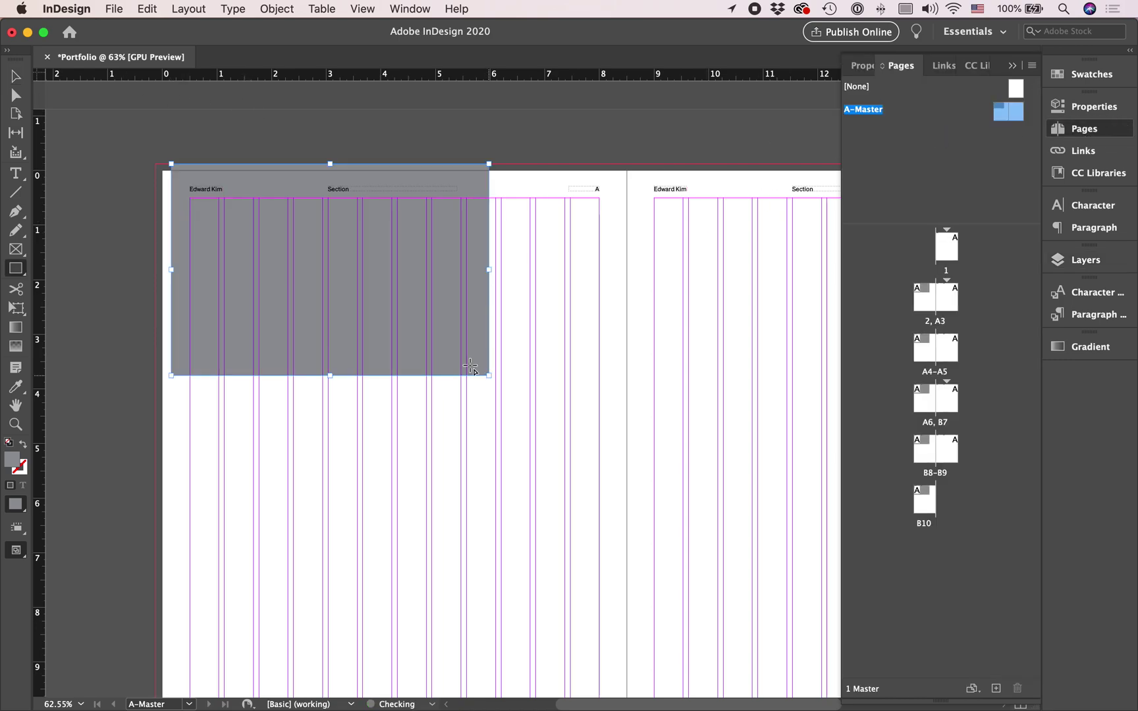
key(v)
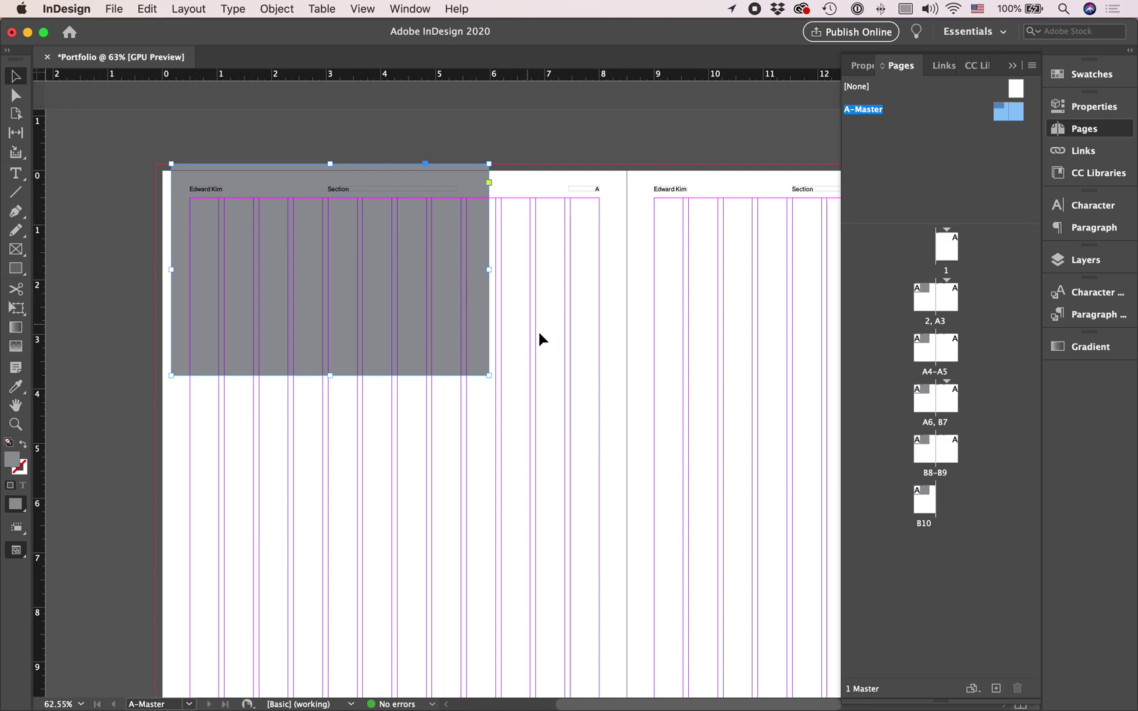
key(Delete)
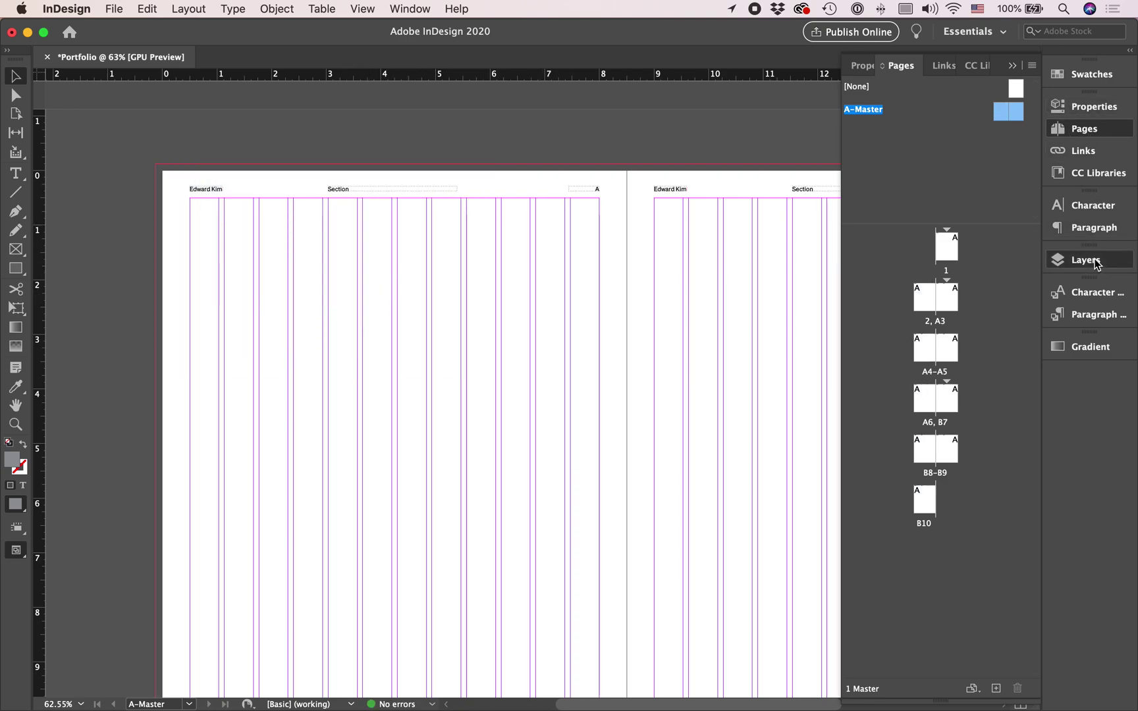
Rename the layer holding the header frames Header & Footer, and fit the whole master spread in view.
click(1060, 261)
click(960, 97)
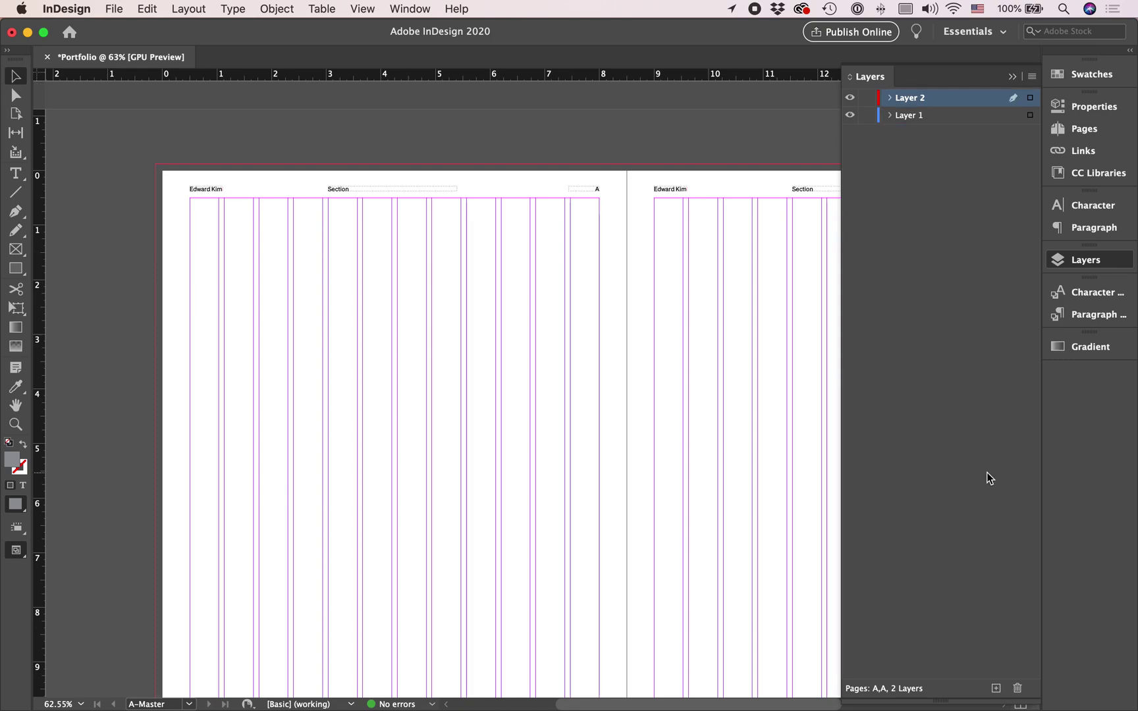
double_click(916, 99)
text(Header & Footer)
key(Return)
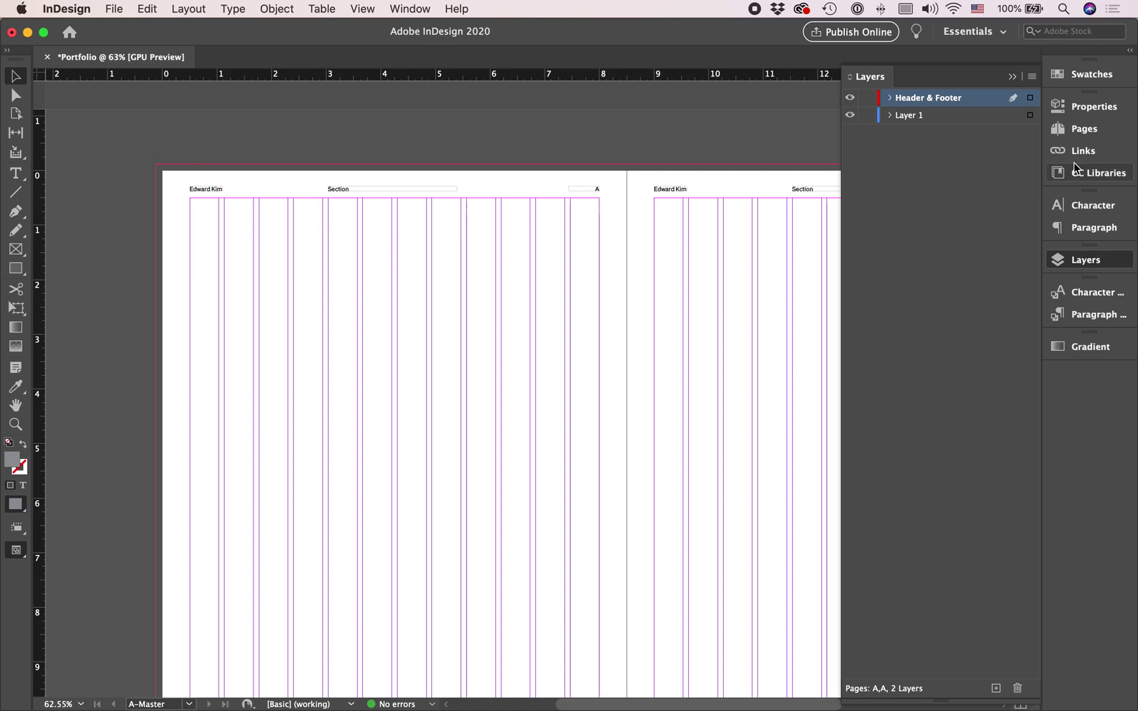
click(1011, 77)
key(super+alt+0)
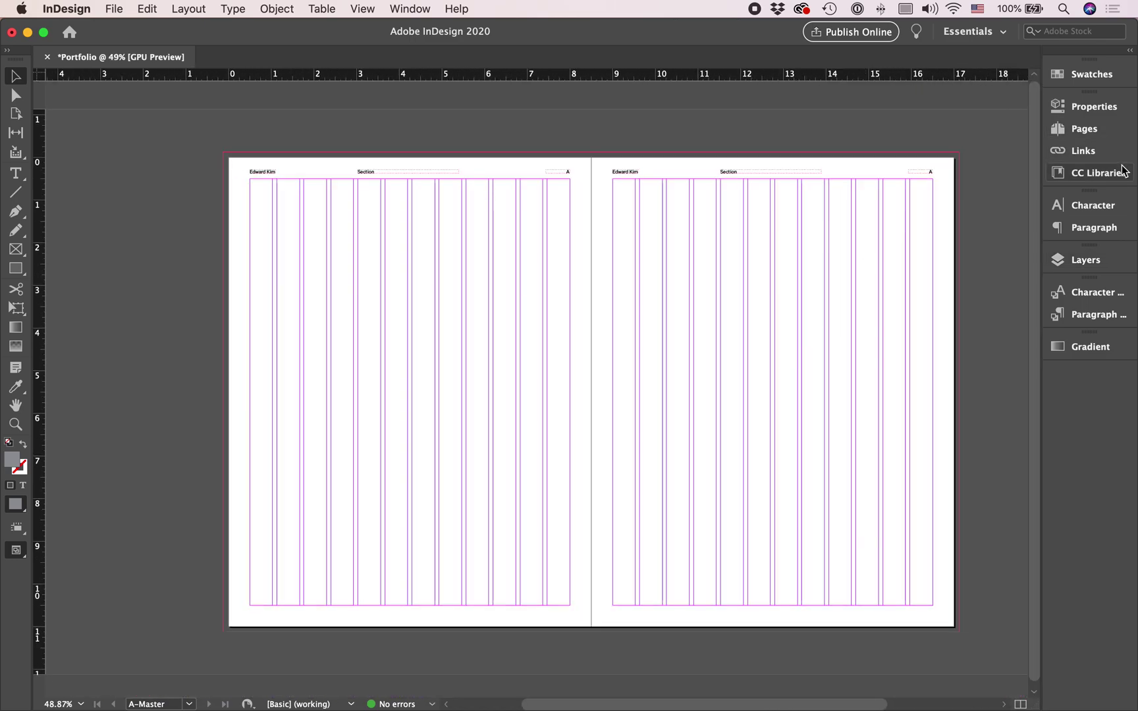
Add a new two-page B-Master spread to the document and fit it in view.
click(1086, 129)
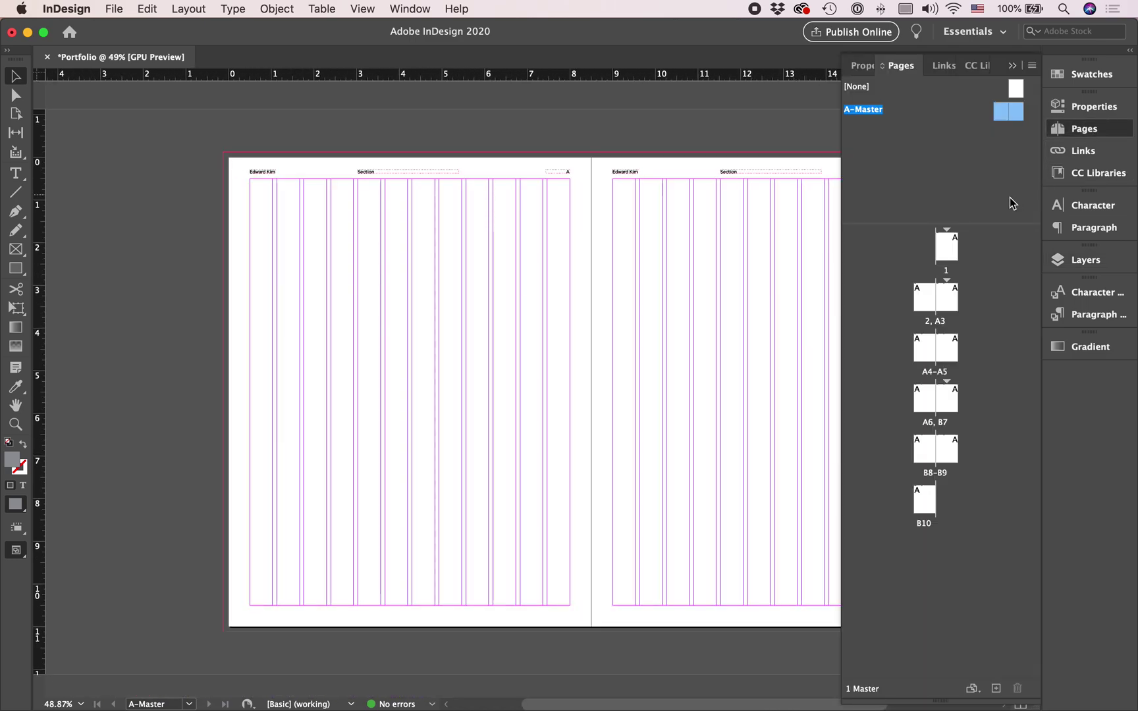
double_click(1010, 117)
click(996, 688)
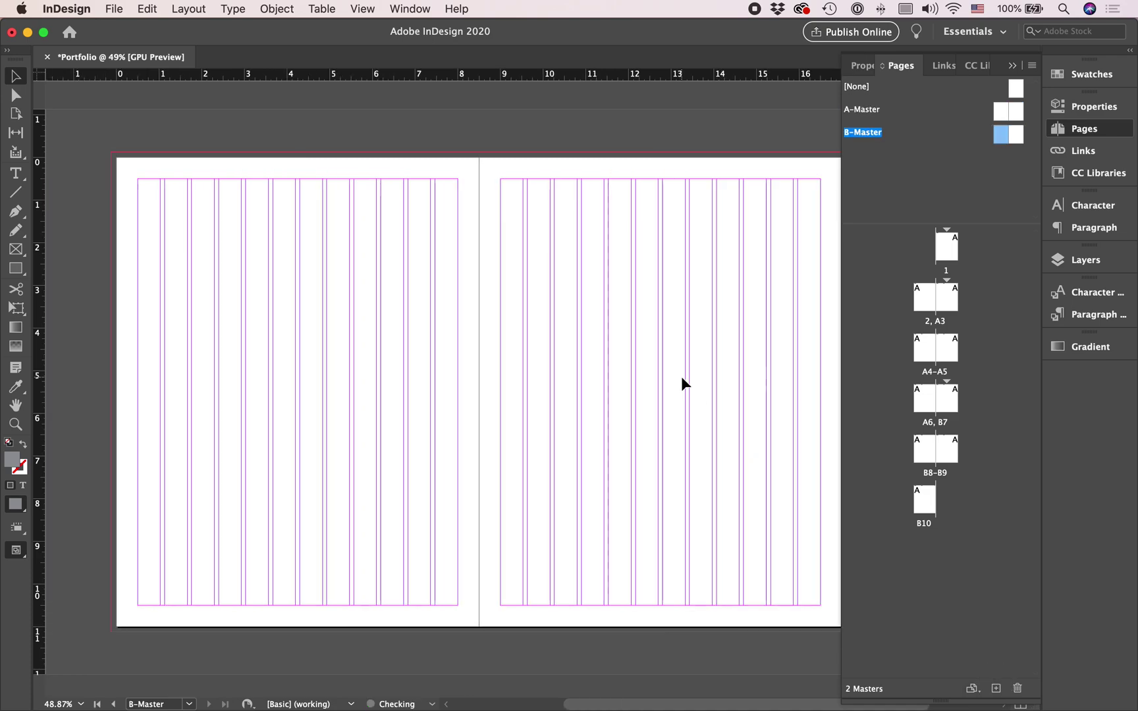
key(super+alt+0)
Cover the B-Master's right page with a grey rectangle extending to the outer bleed edges, and preview the spread.
key(m)
key(w)
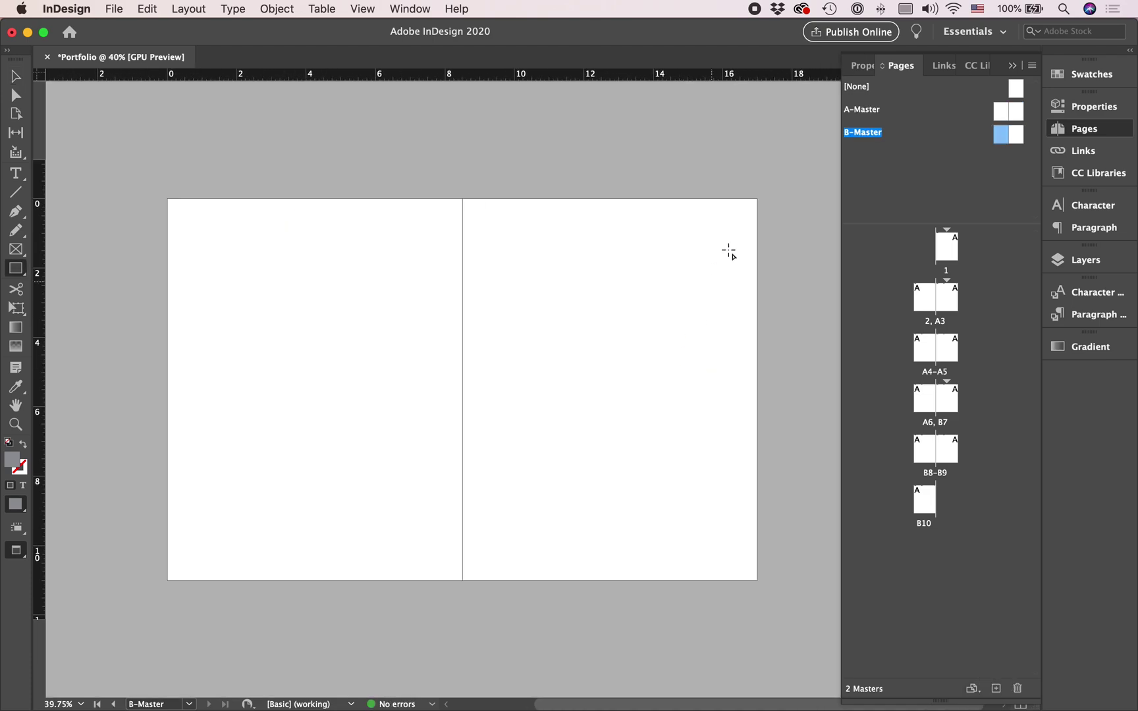
key(w)
scroll(731, 250, up, 3)
scroll(785, 173, down, 2)
drag(803, 137, 401, 662)
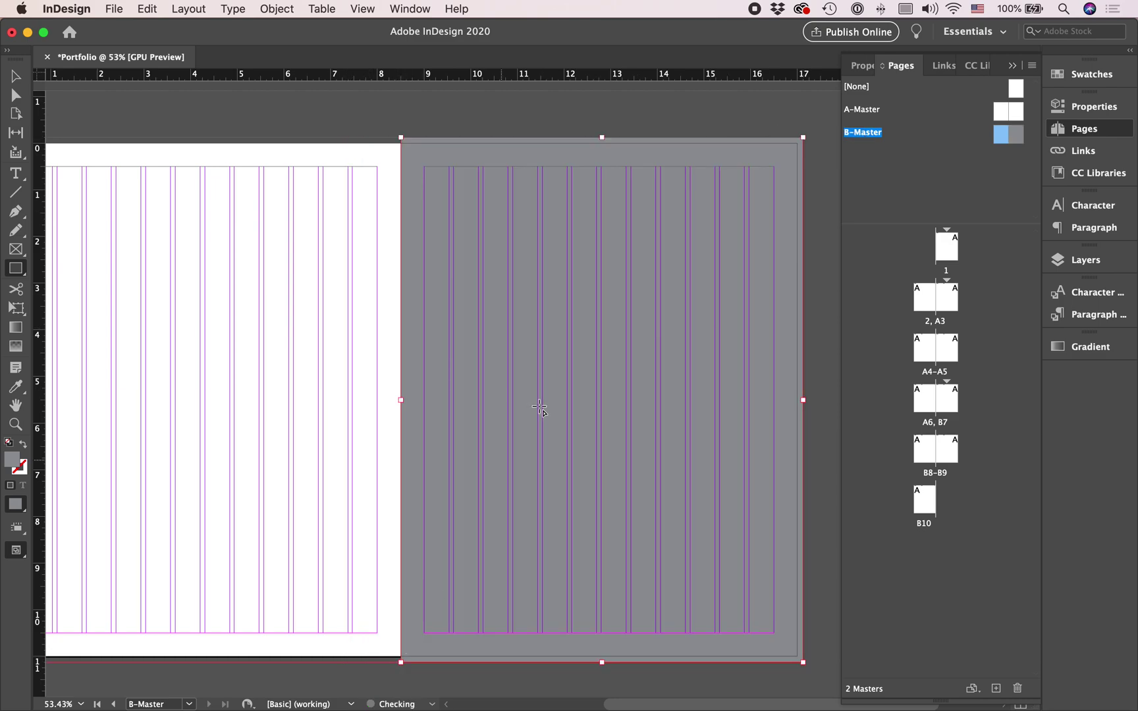
key(v)
click(822, 129)
key(w)
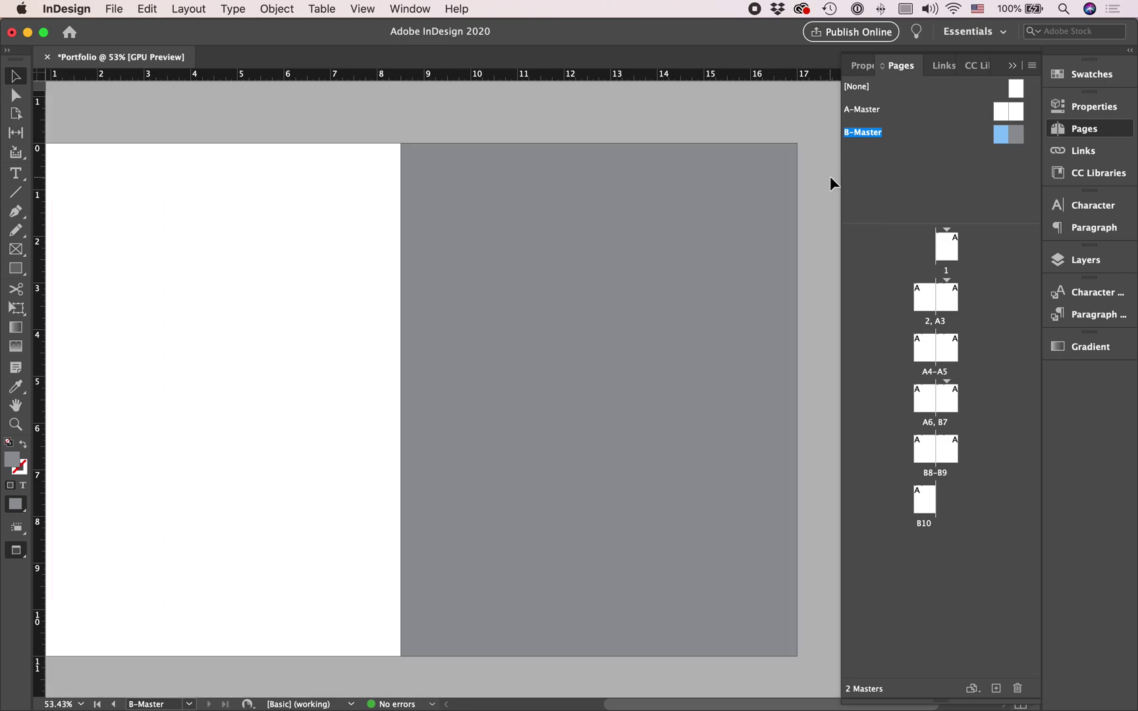
Apply the grey right page of B-Master to page A5.
double_click(945, 347)
key(super+minus)
click(990, 303)
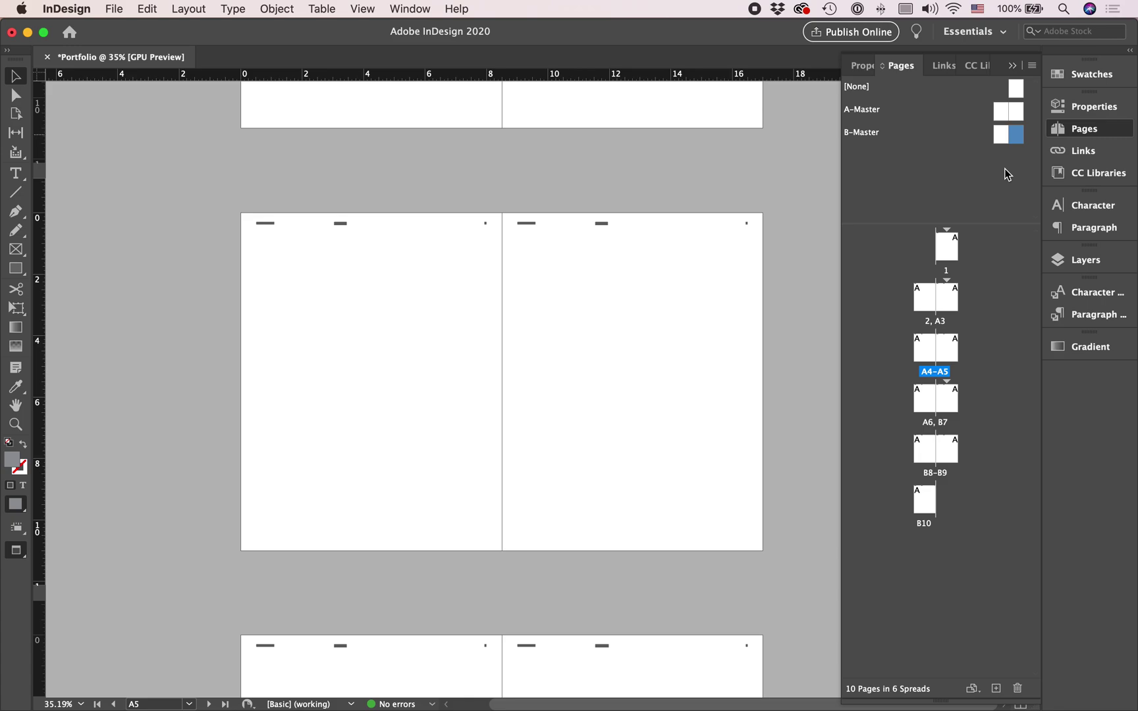
drag(1018, 134, 948, 347)
scroll(717, 281, up, 5)
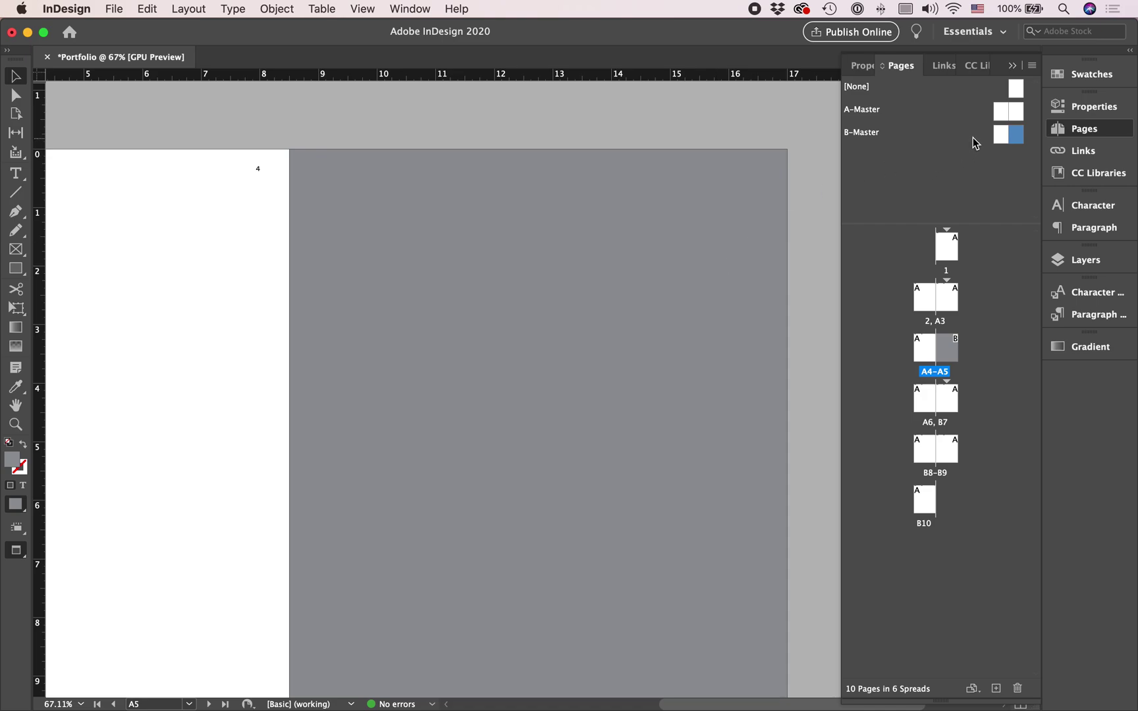
Copy all header frames from the A-Master spread and paste them in the same place on the B-Master spread.
double_click(1013, 113)
scroll(732, 203, down, 4)
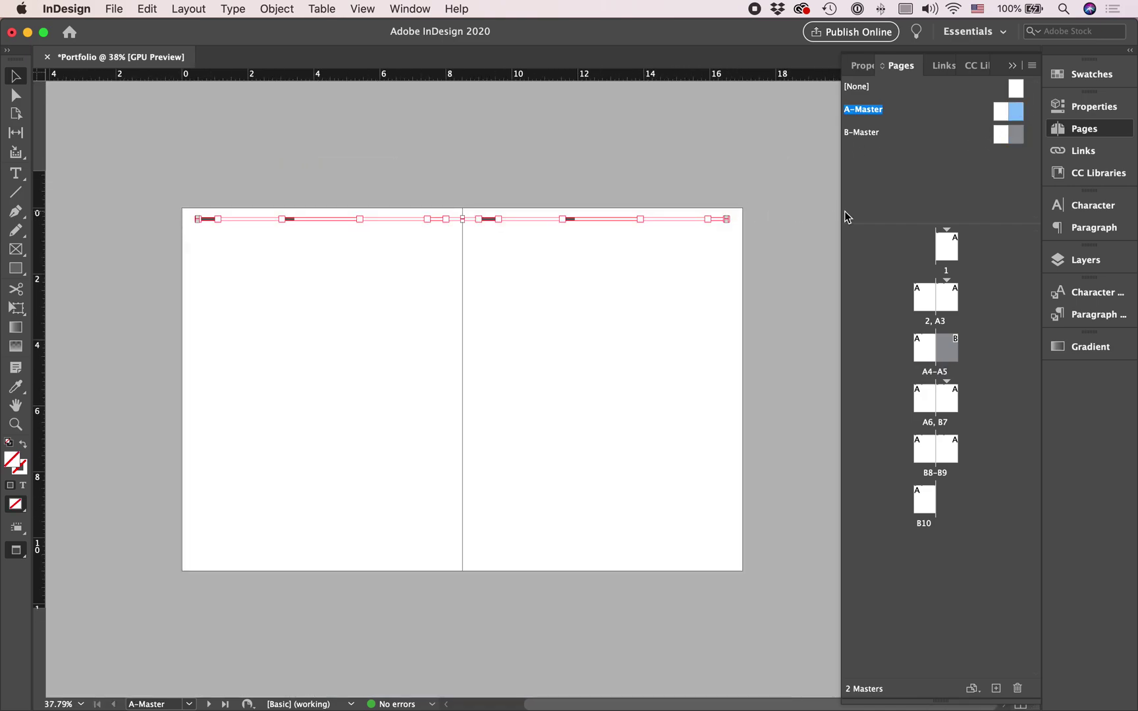
double_click(1000, 137)
scroll(728, 237, up, 5)
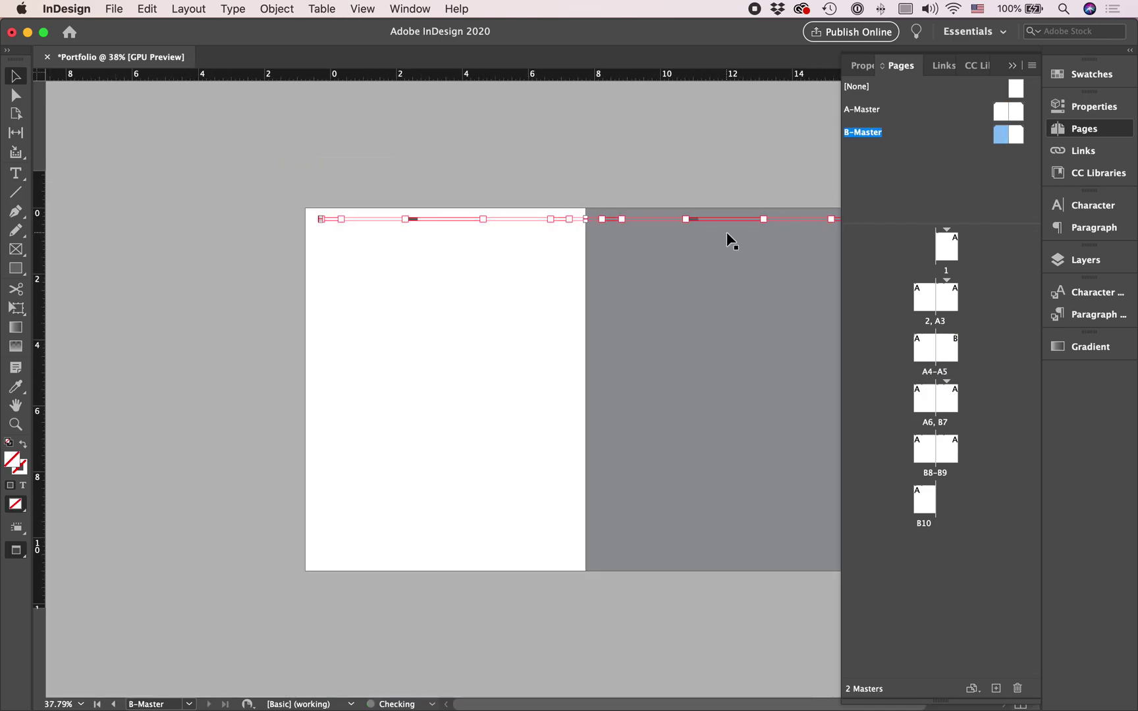
scroll(726, 232, up, 1)
scroll(668, 211, right, 5)
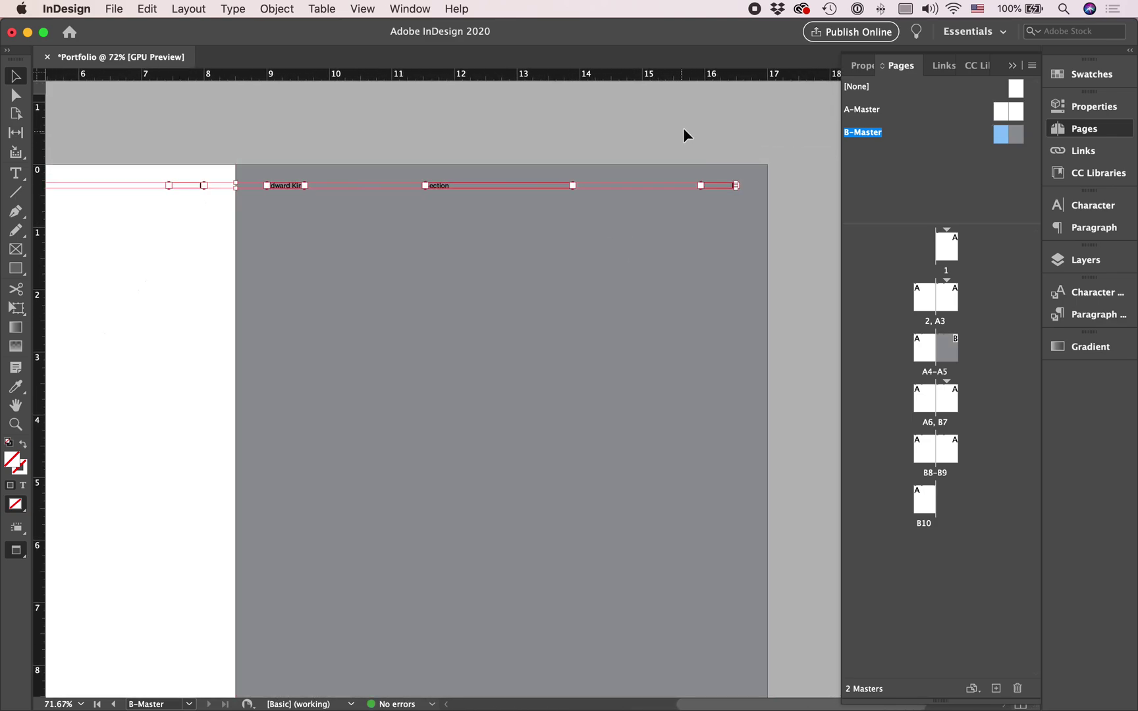
Set the text fill of the three header frames on B-Master's grey page to white (ffffff), and view page A5.
click(725, 187)
shift+click(435, 187)
shift+click(301, 188)
click(22, 485)
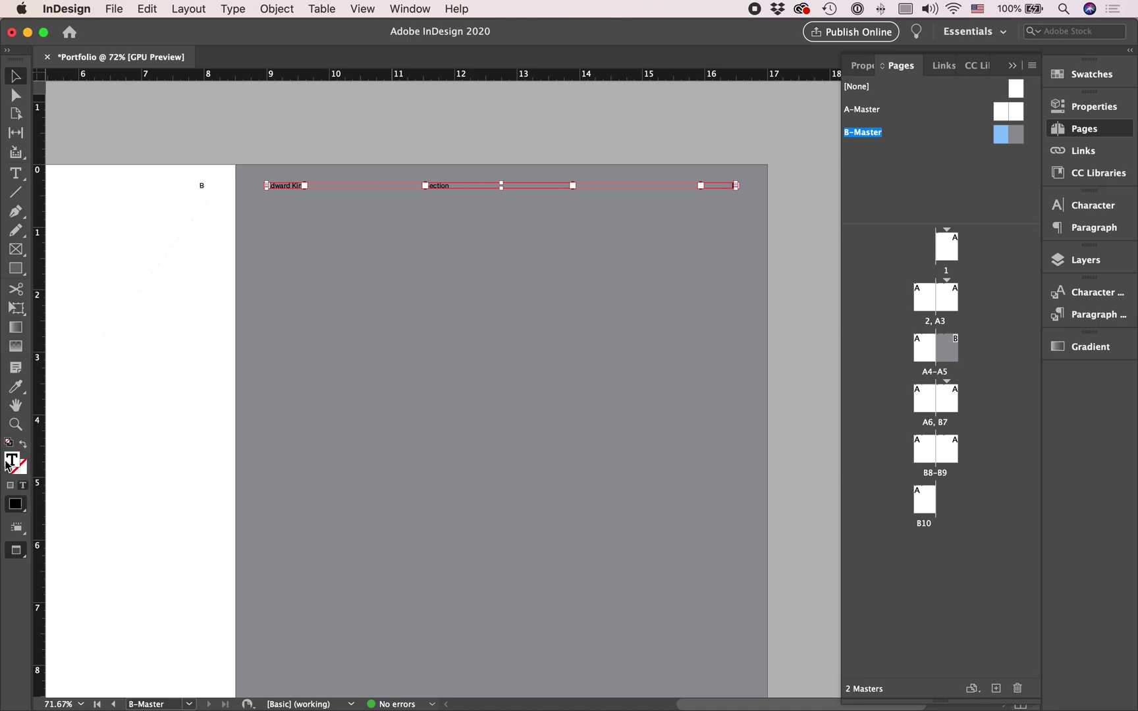
double_click(12, 460)
drag(394, 450, 629, 256)
drag(583, 292, 605, 231)
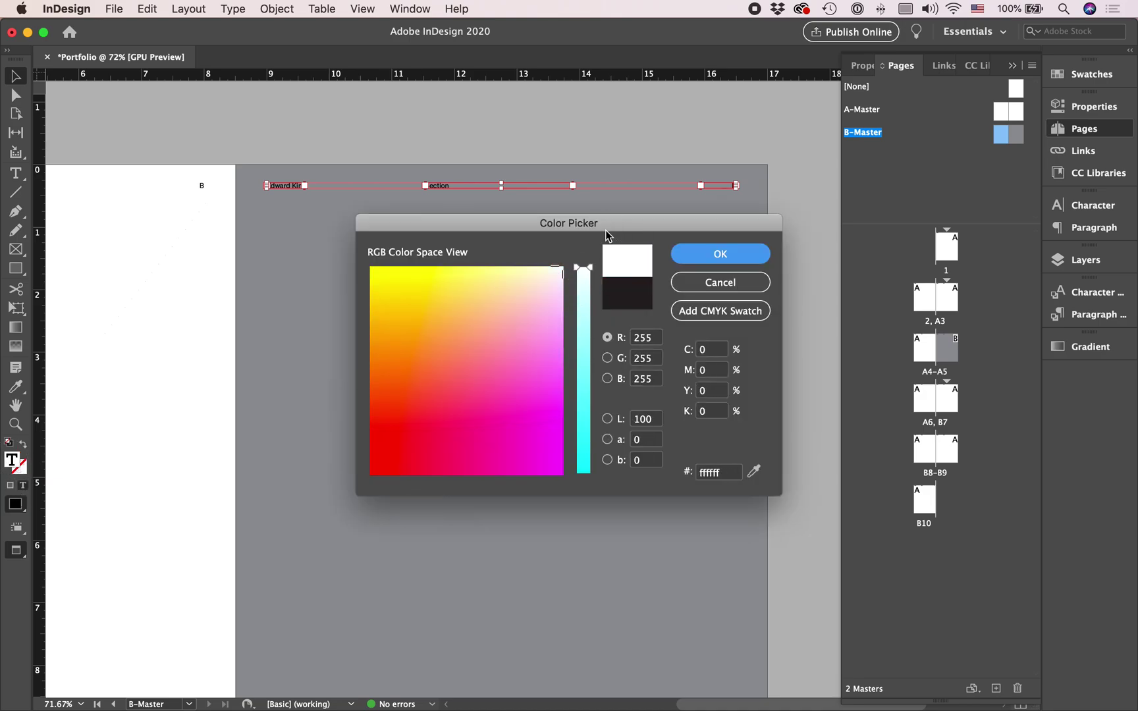
key(Return)
click(198, 104)
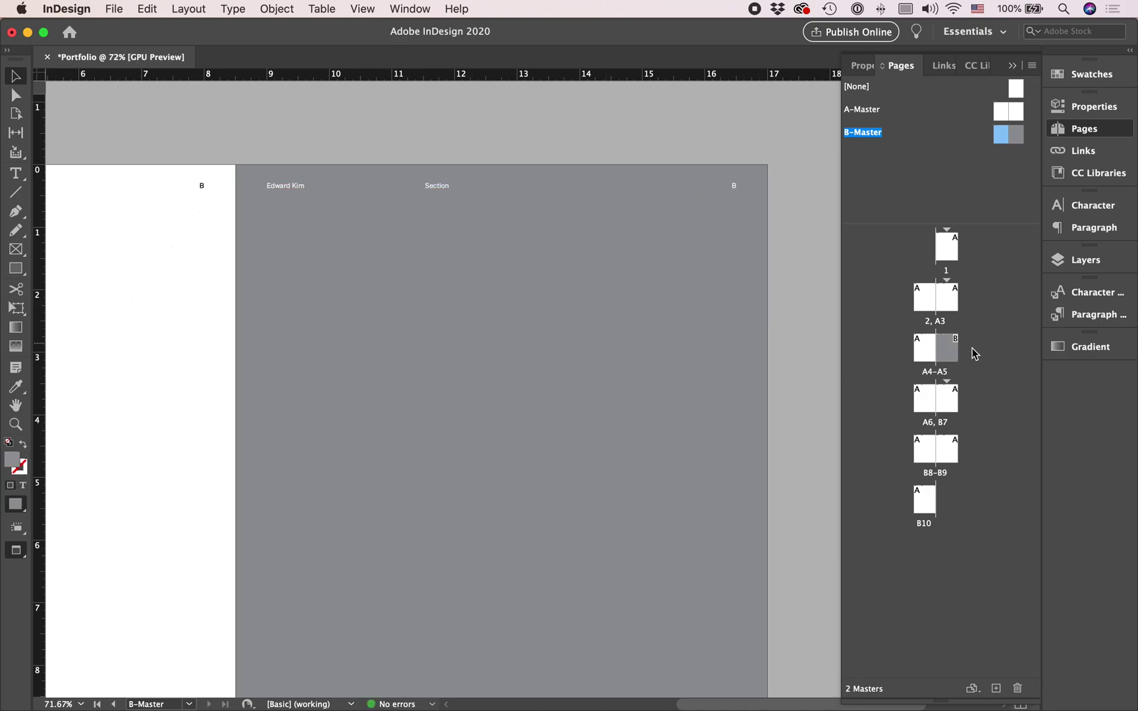
double_click(946, 347)
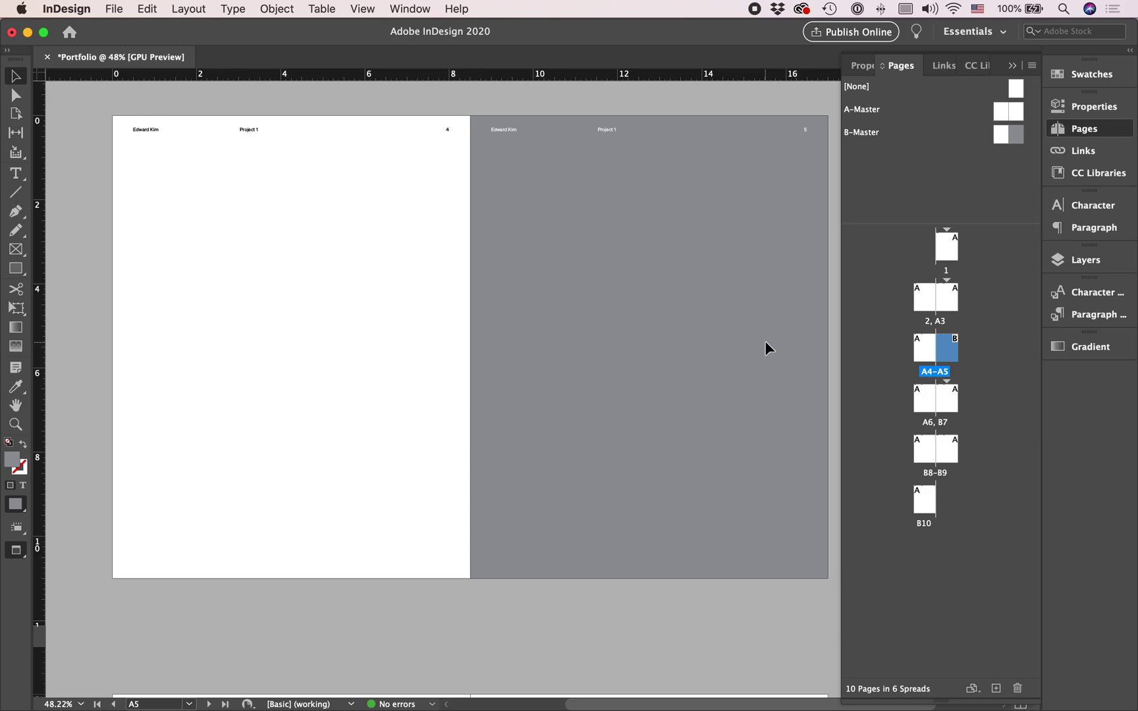
Draw a text frame about 4.3 by 3.1 inches on page A3 beneath the section header, containing "There is body copy here.".
scroll(765, 340, up, 15)
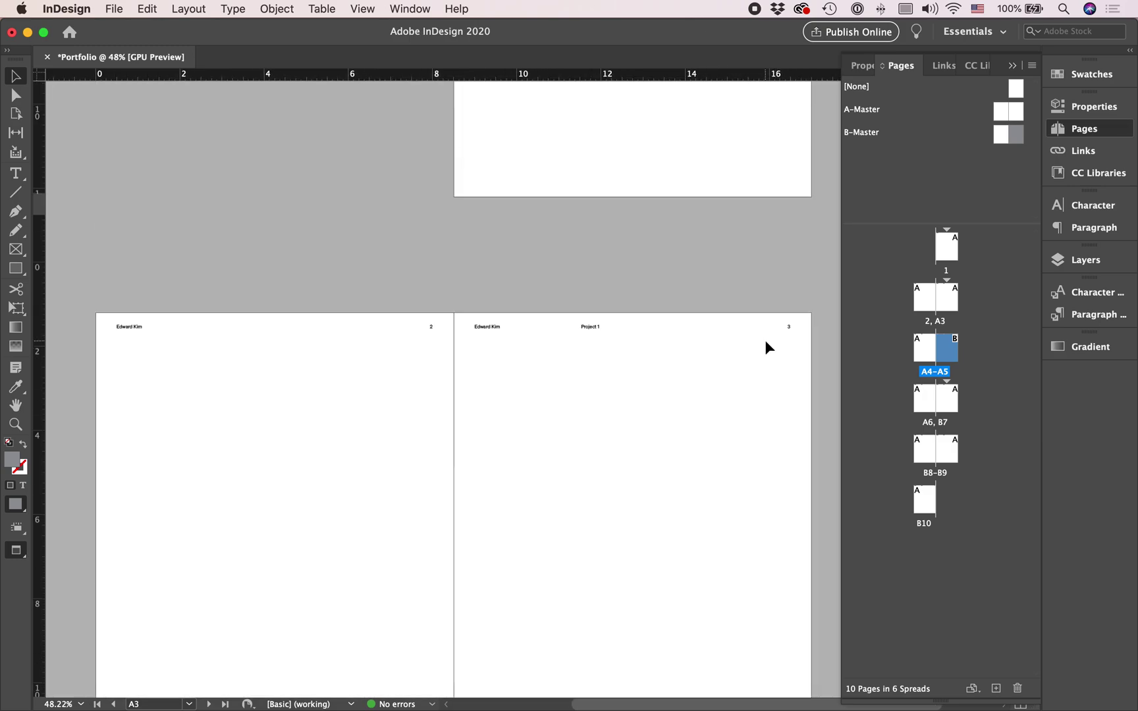
scroll(764, 340, down, 10)
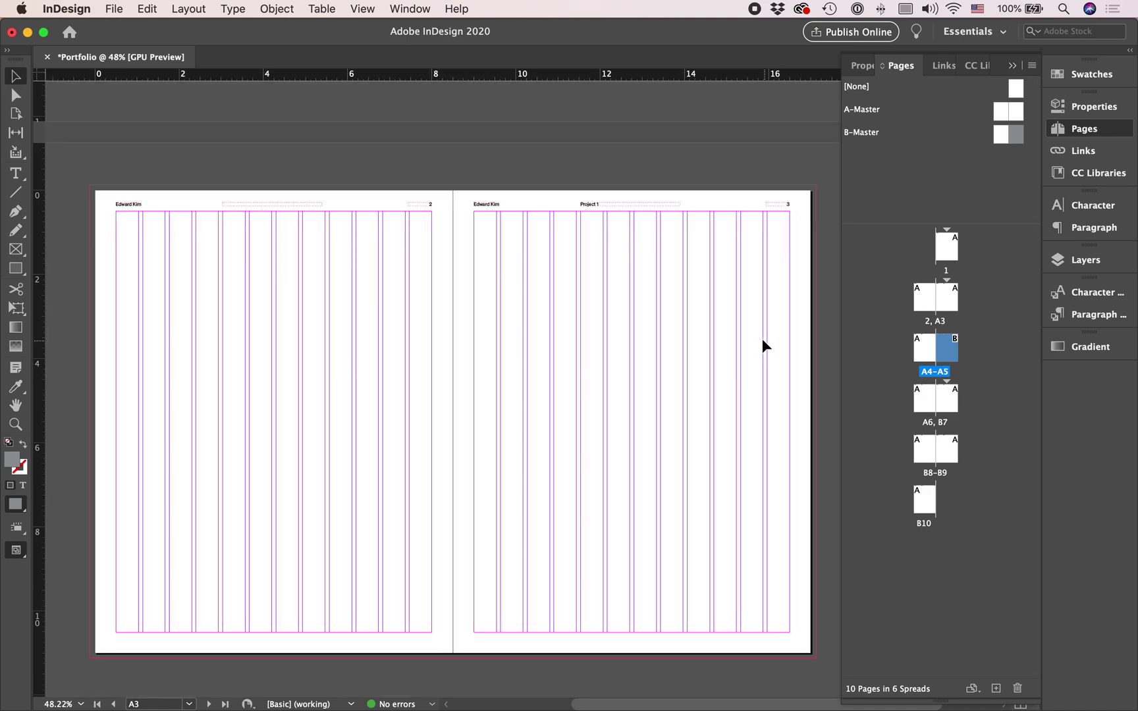
alt+scroll(660, 242, up, 2)
key(t)
scroll(561, 239, right, 3)
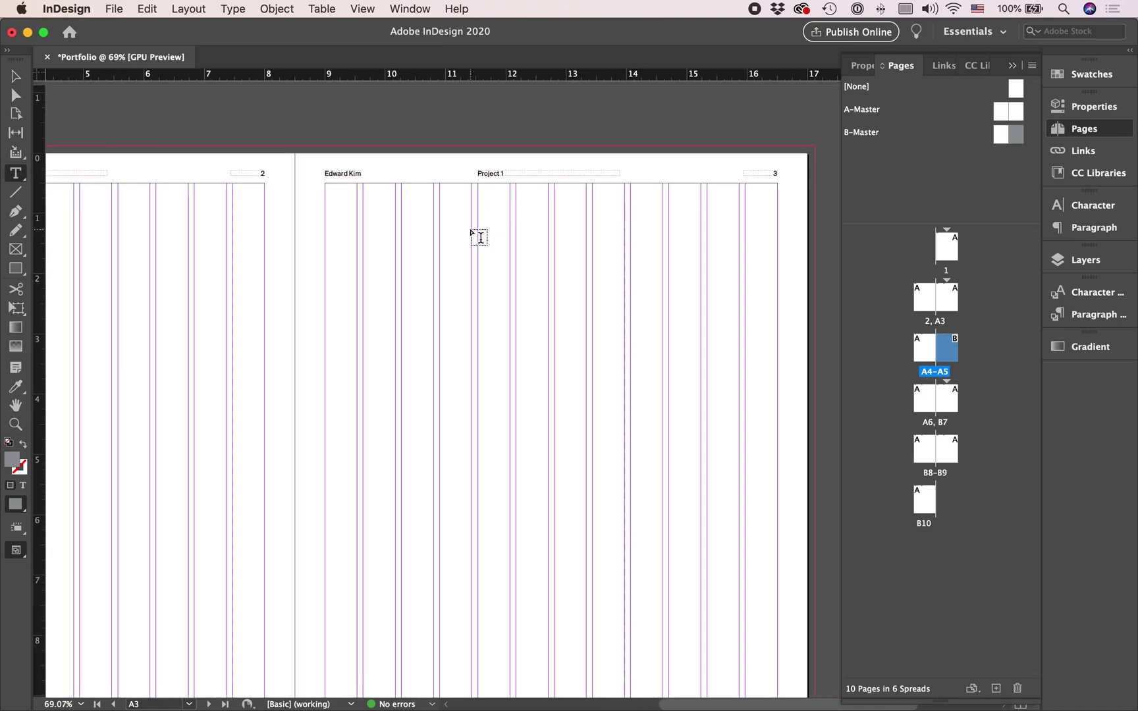
drag(478, 221, 738, 411)
text(There is body copy here.)
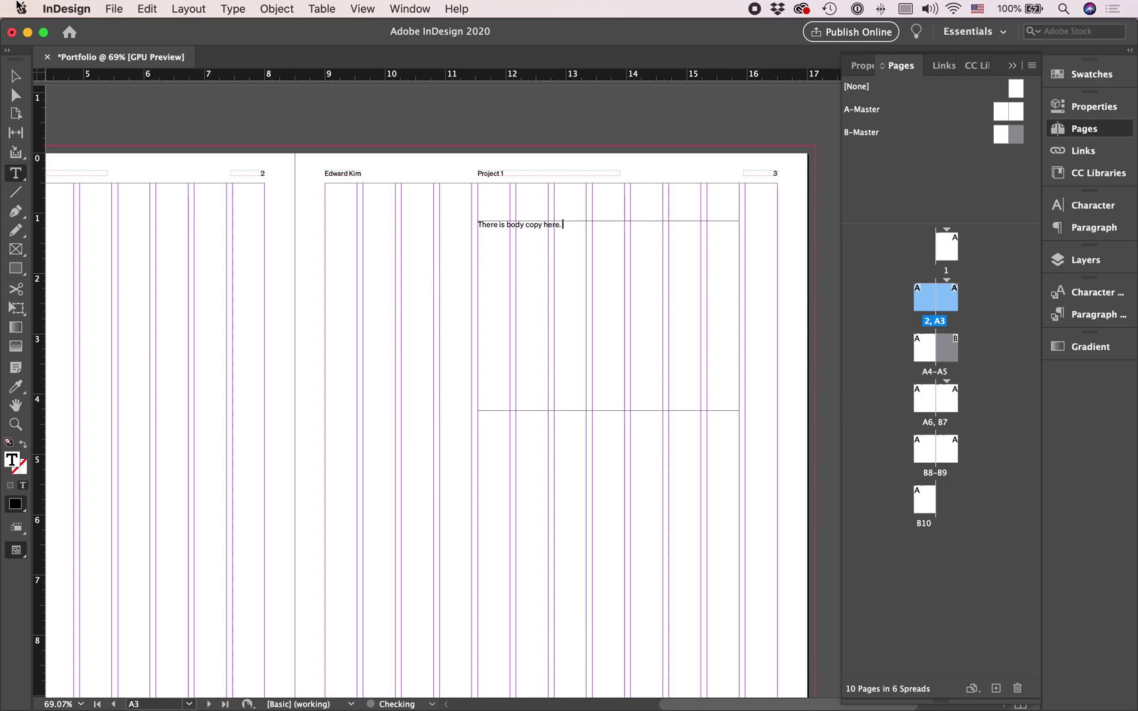
Fill the body copy text frame on page 3 with placeholder text and preview the whole spread.
click(229, 7)
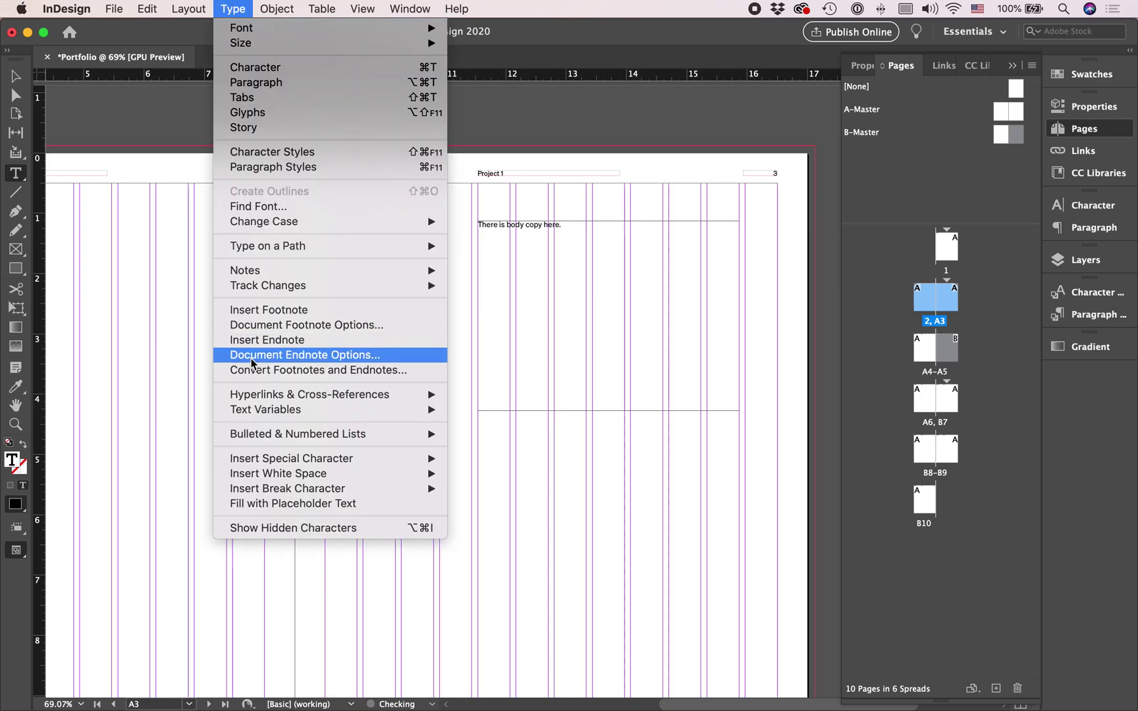
click(289, 503)
key(Escape)
key(super+alt+0)
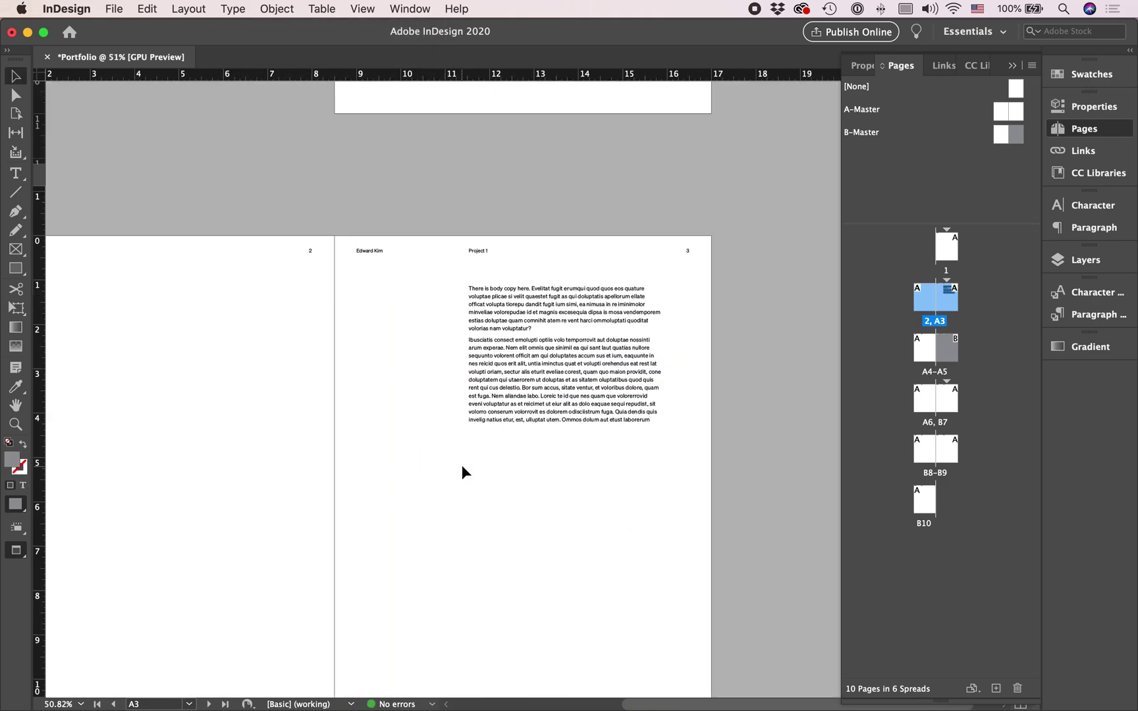
scroll(462, 465, down, 3)
scroll(462, 465, left, 3)
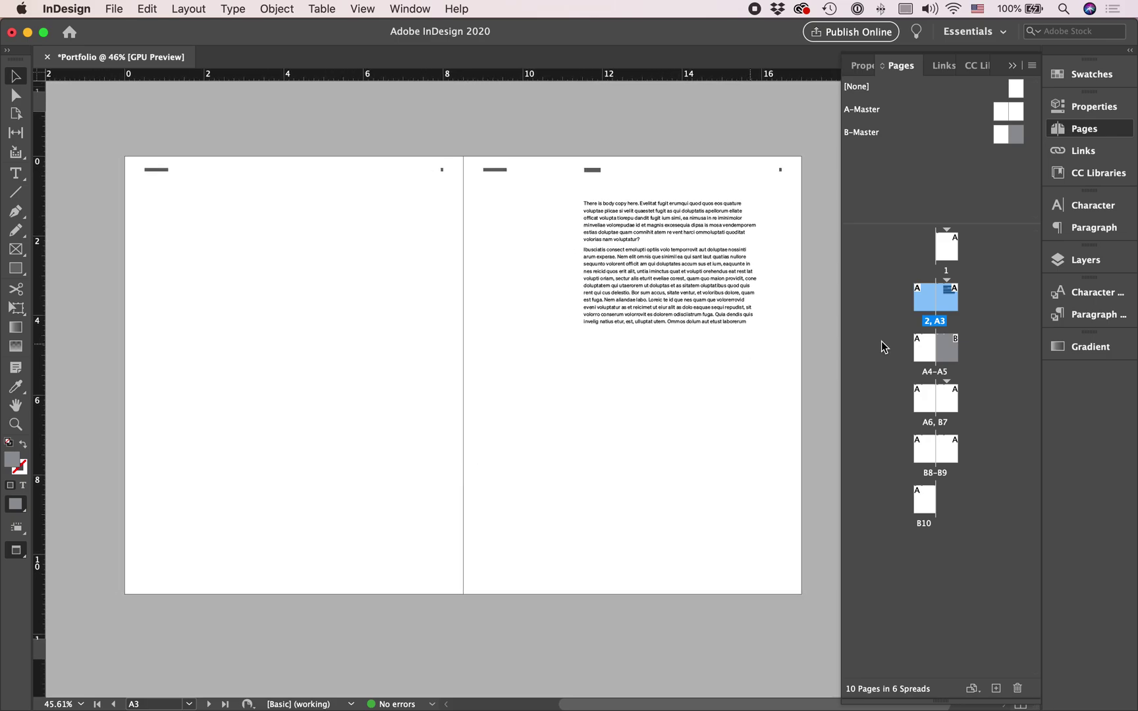
Delete the body copy text frame from page 3 and save the document as Portfolio in InDesign 2020 format.
click(1012, 66)
drag(852, 399, 523, 297)
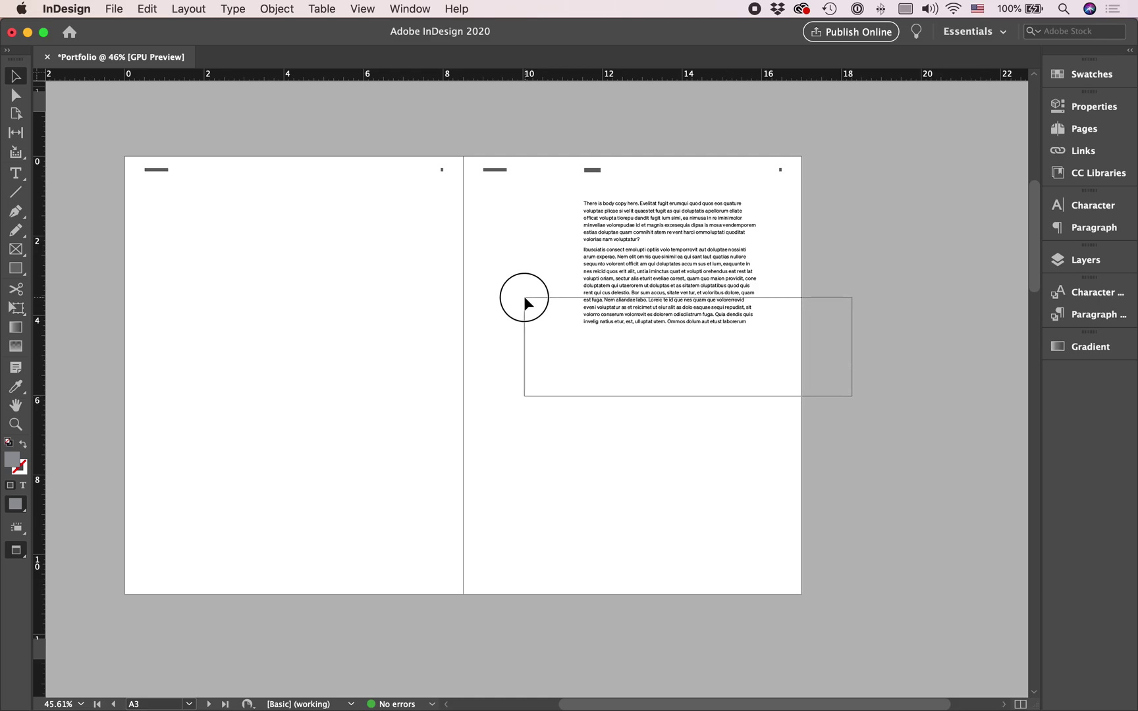
key(Delete)
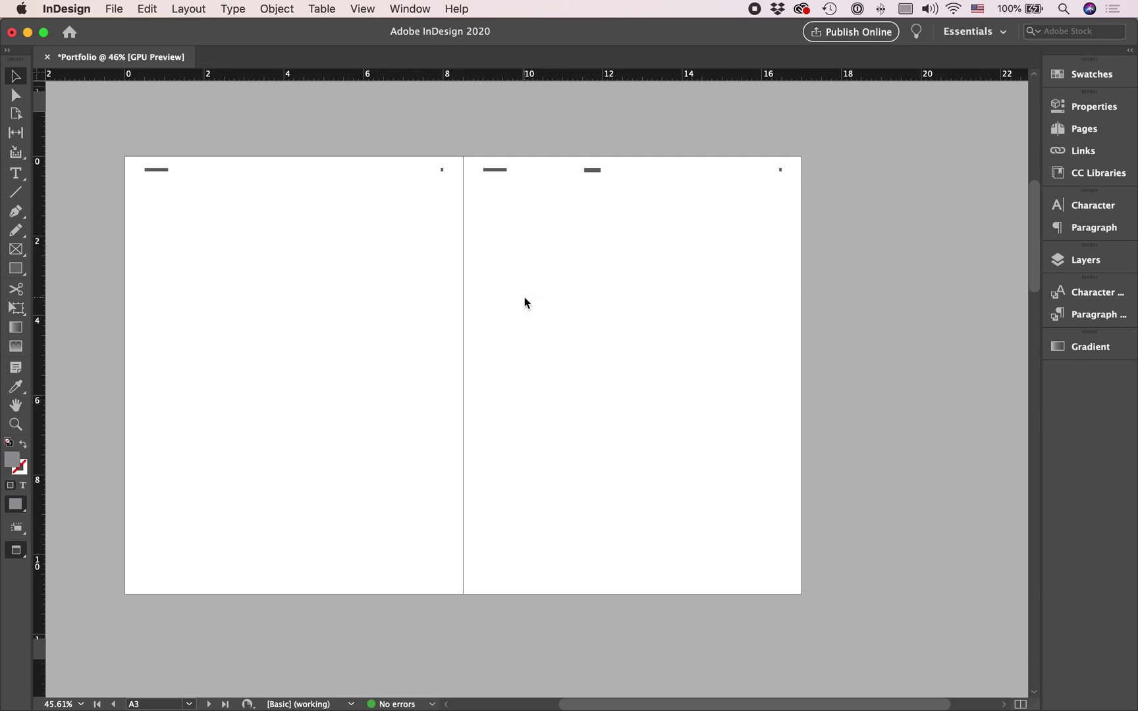
key(super+s)
key(Return)
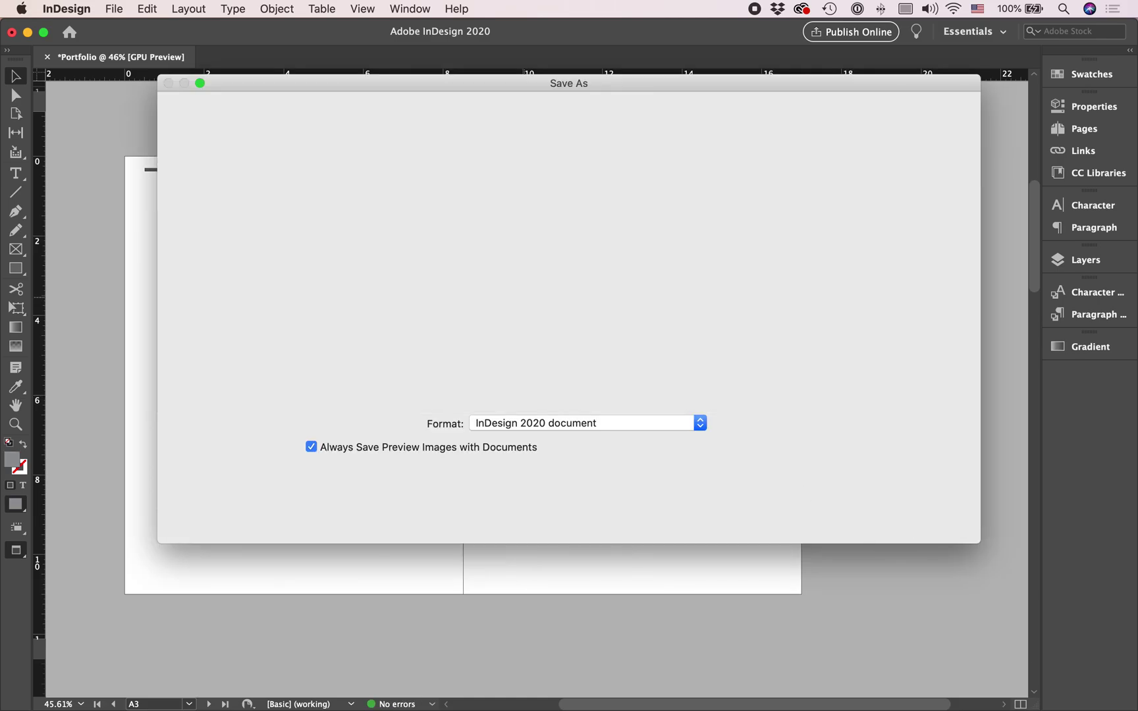
Switch to Finder and open the Demo for Tutorial folder on the desktop.
scroll(701, 286, up, 10)
scroll(533, 395, down, 10)
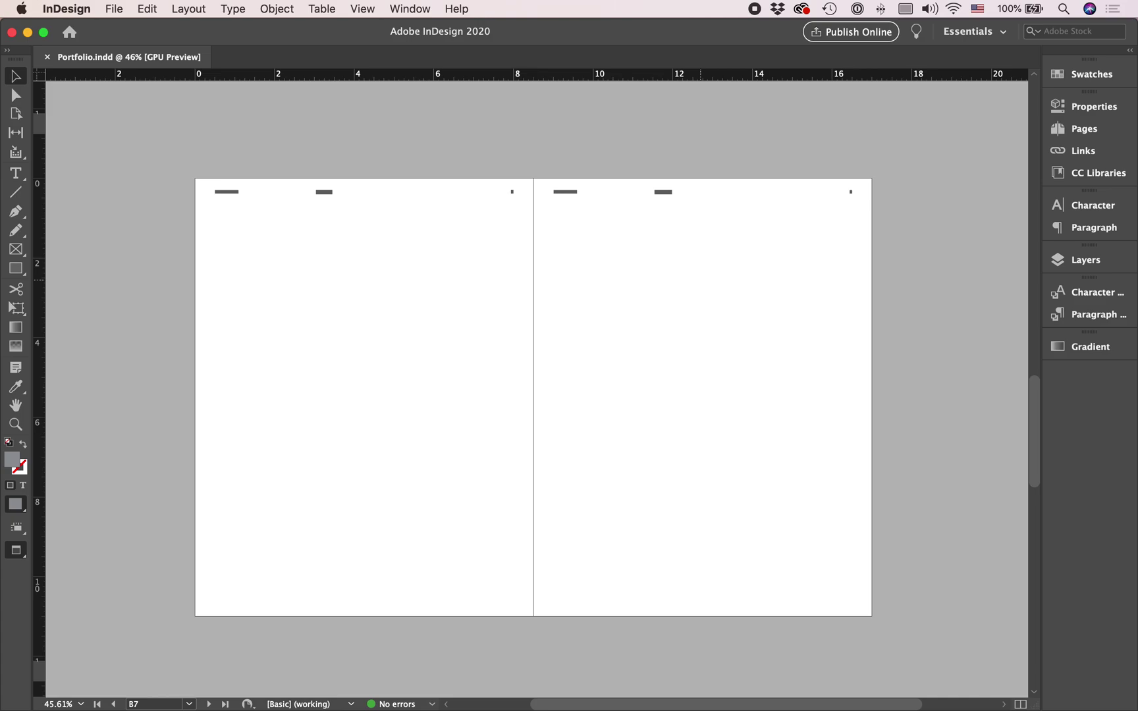
key(ctrl+Right)
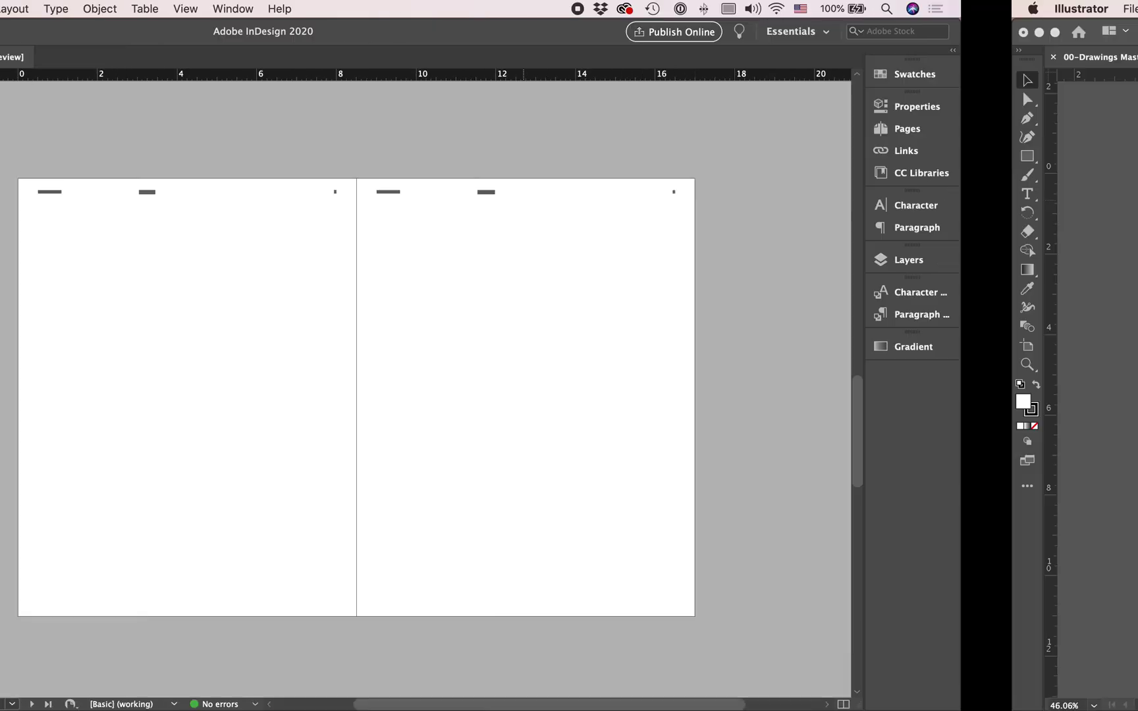
key(ctrl+Left)
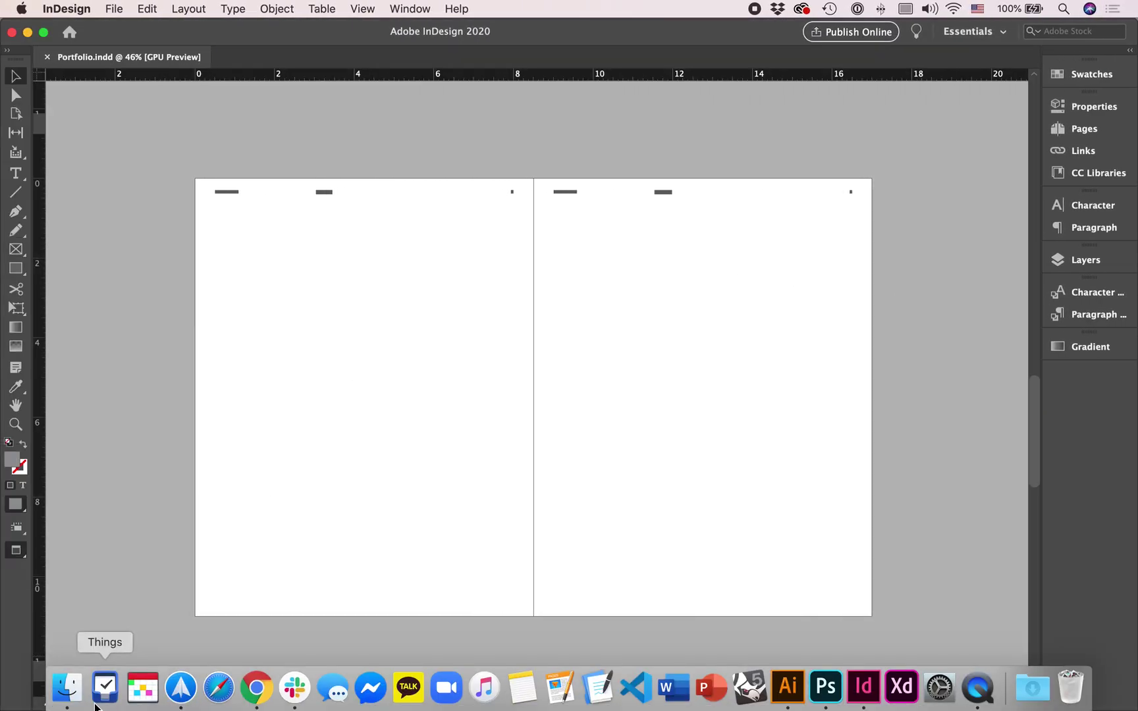
click(66, 682)
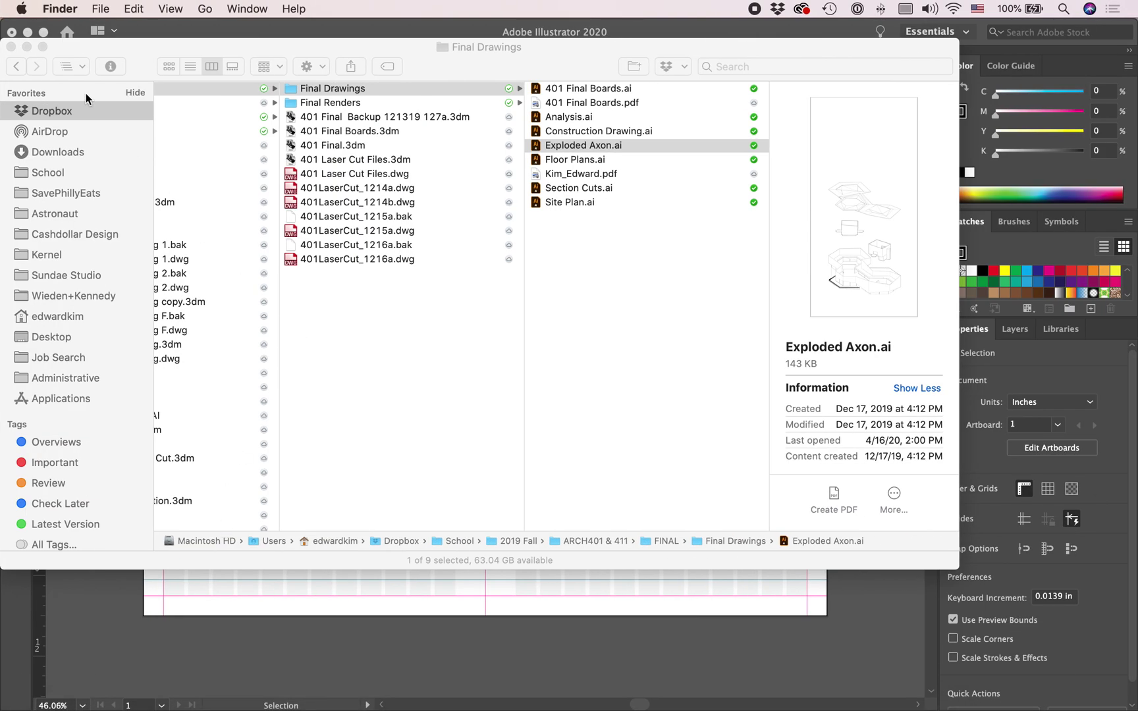
click(11, 46)
key(ctrl+Up)
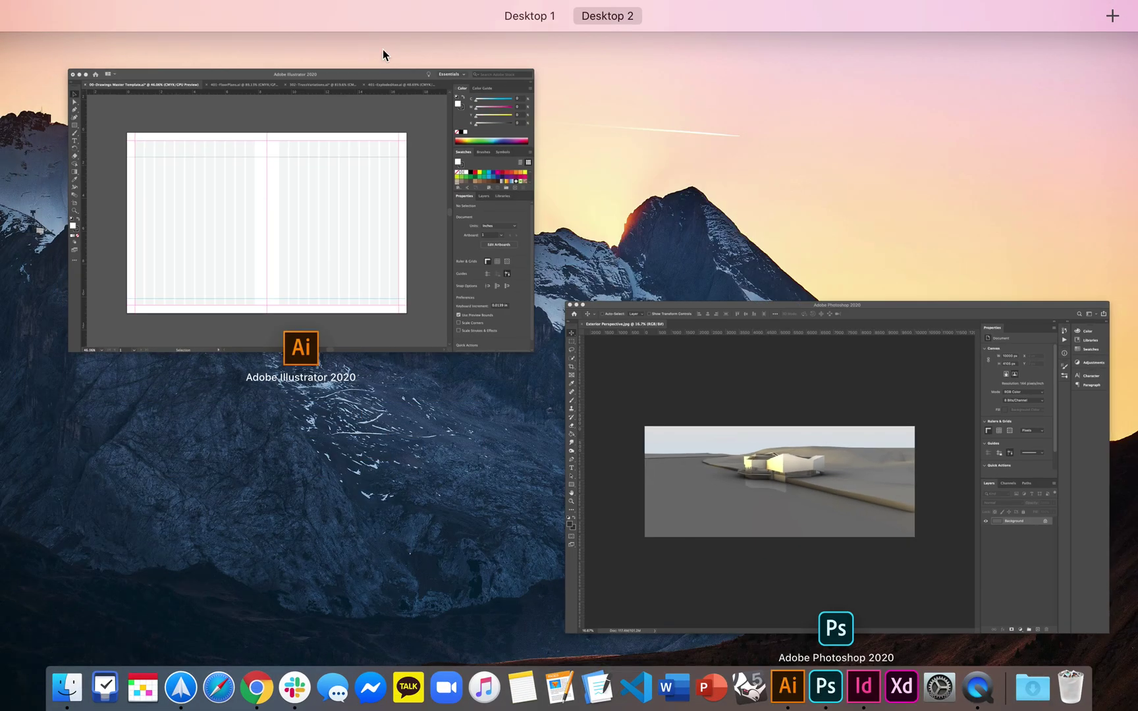
click(1111, 57)
drag(790, 89, 504, 31)
click(432, 51)
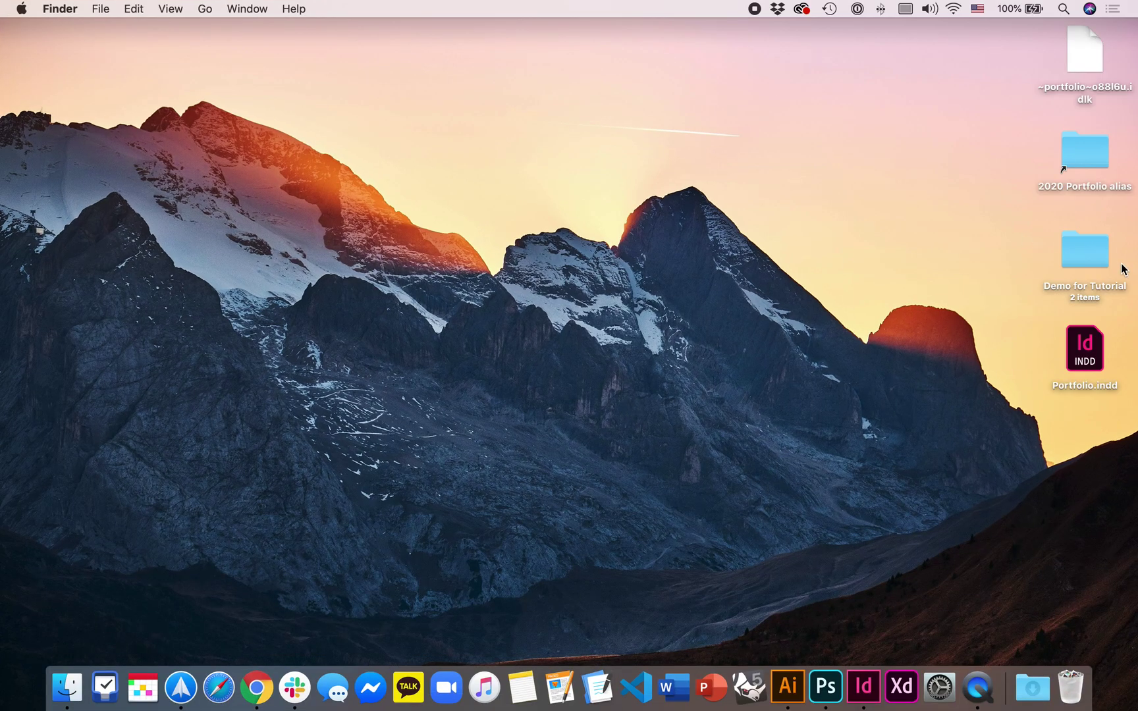
double_click(1099, 252)
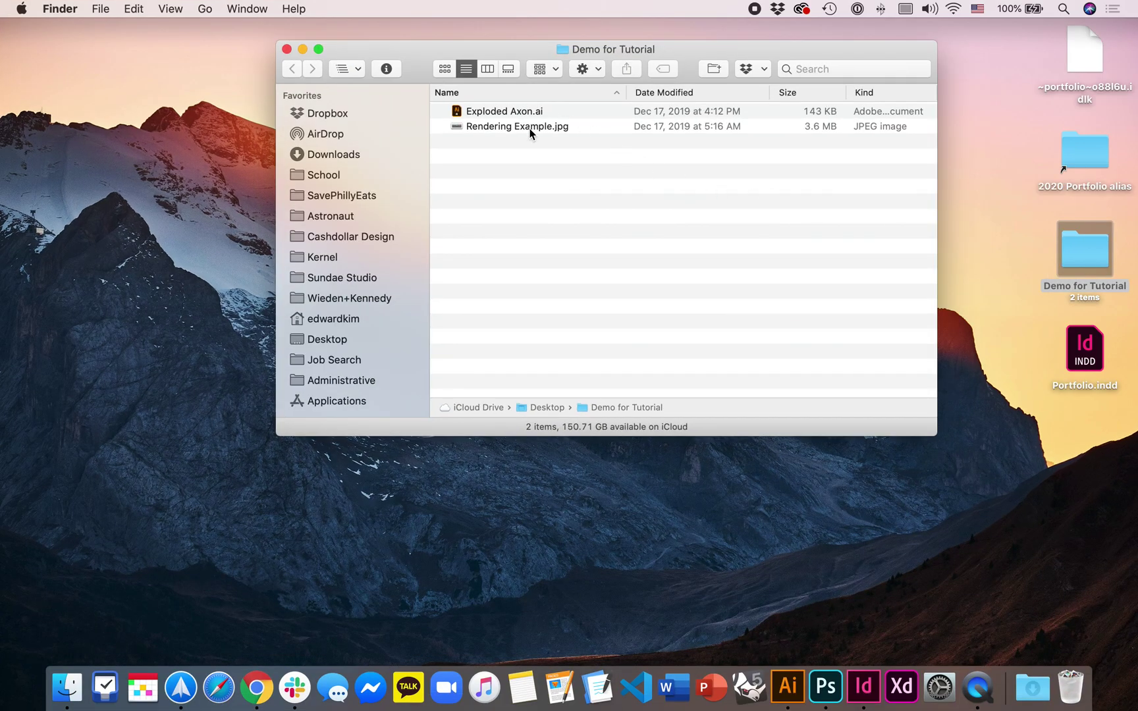
Place Rendering Example.jpg across the page 6–7 spread in InDesign and crop its frame upward from the bottom edge.
mouse_move(531, 129)
mouse_down()
mouse_move(795, 432)
mouse_move(1130, 454)
mouse_move(397, 386)
mouse_move(274, 261)
mouse_move(230, 241)
mouse_move(858, 527)
mouse_move(840, 524)
mouse_up()
key(super+Tab)
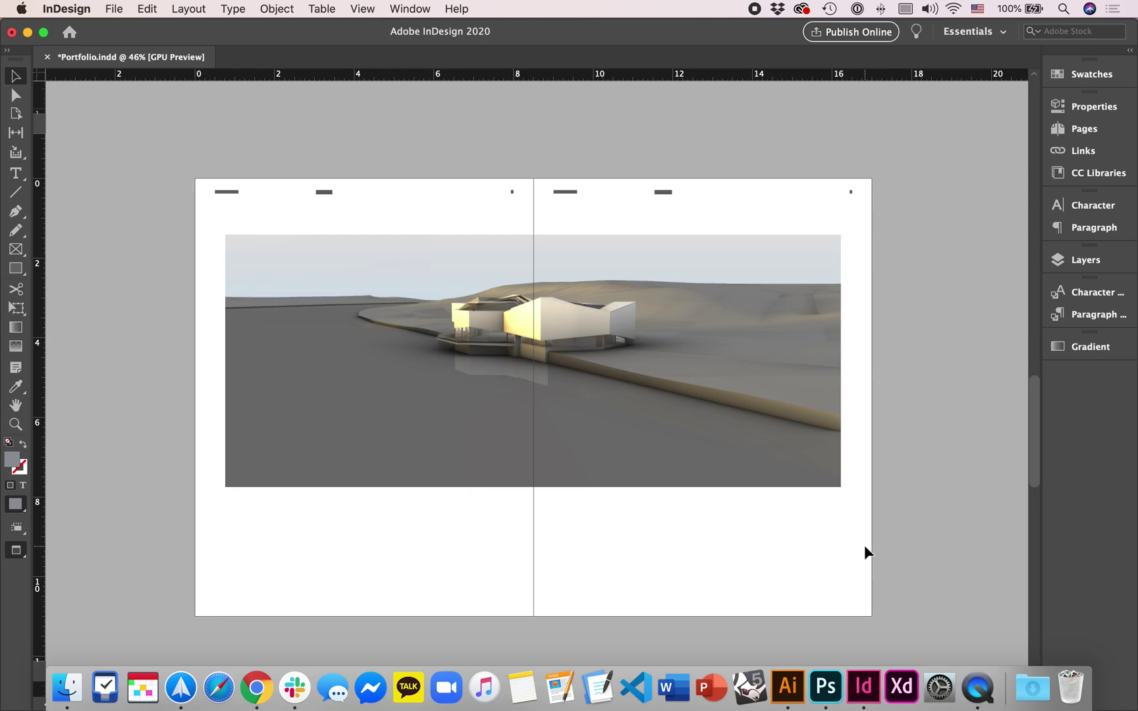
click(766, 465)
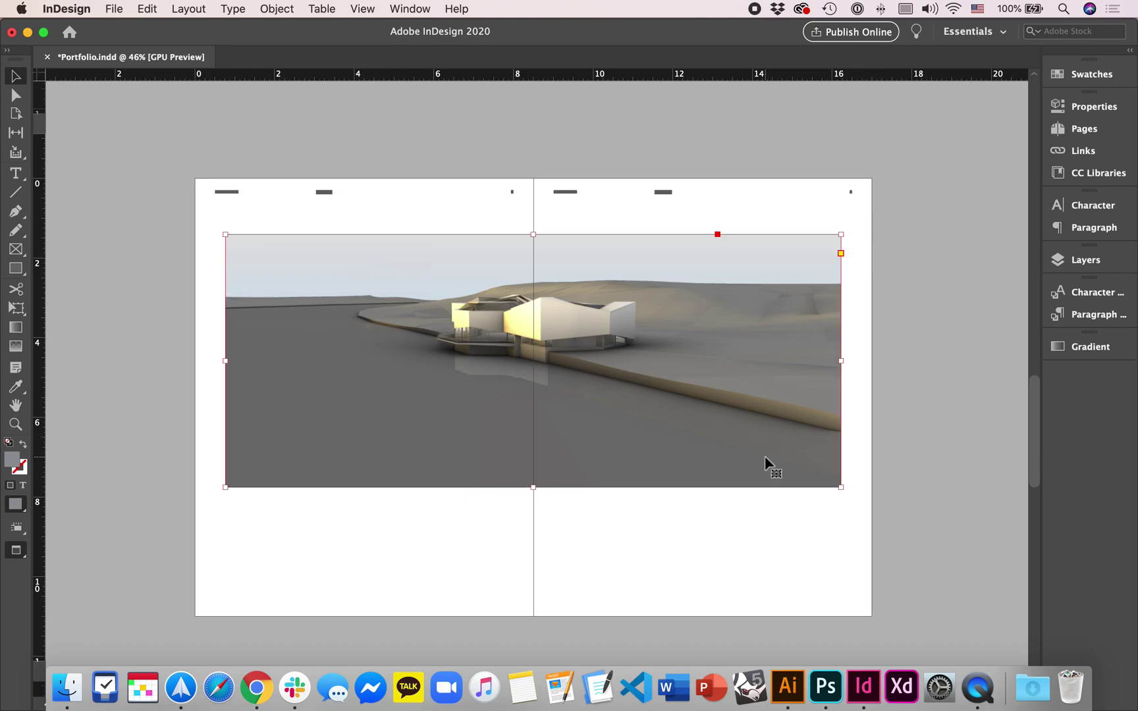
drag(532, 488, 538, 416)
click(550, 477)
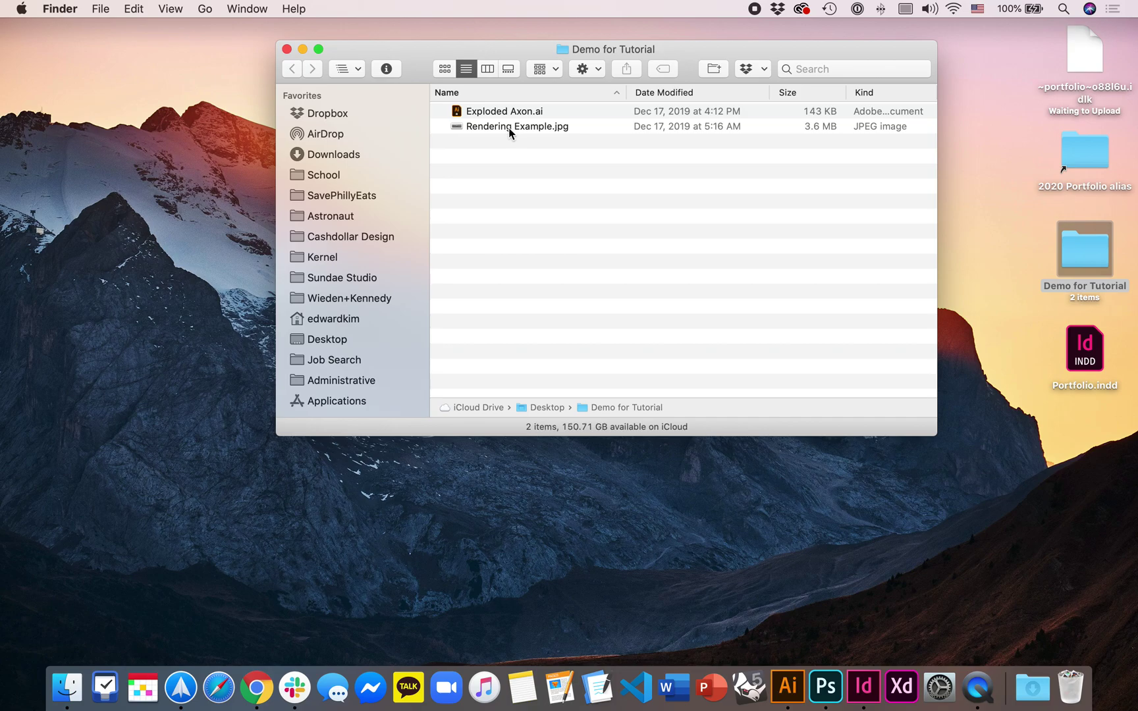
Open Rendering Example.jpg from the Demo for Tutorial folder in Photoshop and move the application window fully into view.
click(507, 128)
drag(507, 128, 825, 685)
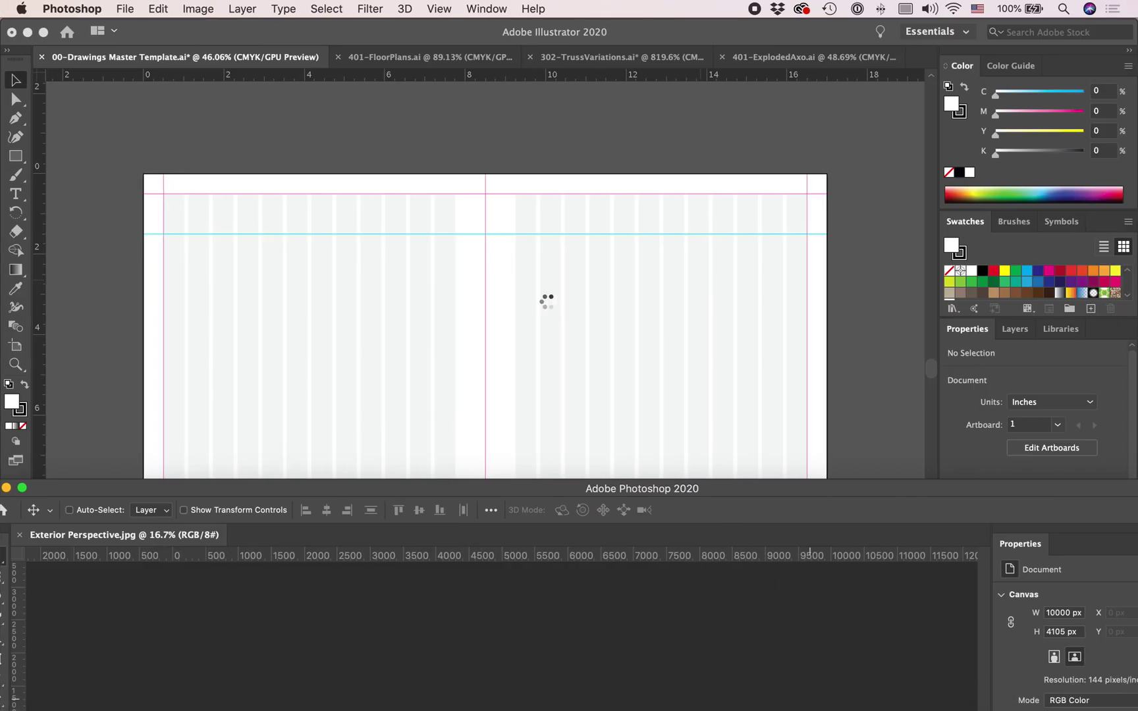
drag(427, 488, 453, 6)
Examine the rendering's Image Size dimensions in inches, and close the dialog without applying changes.
key(super+alt+i)
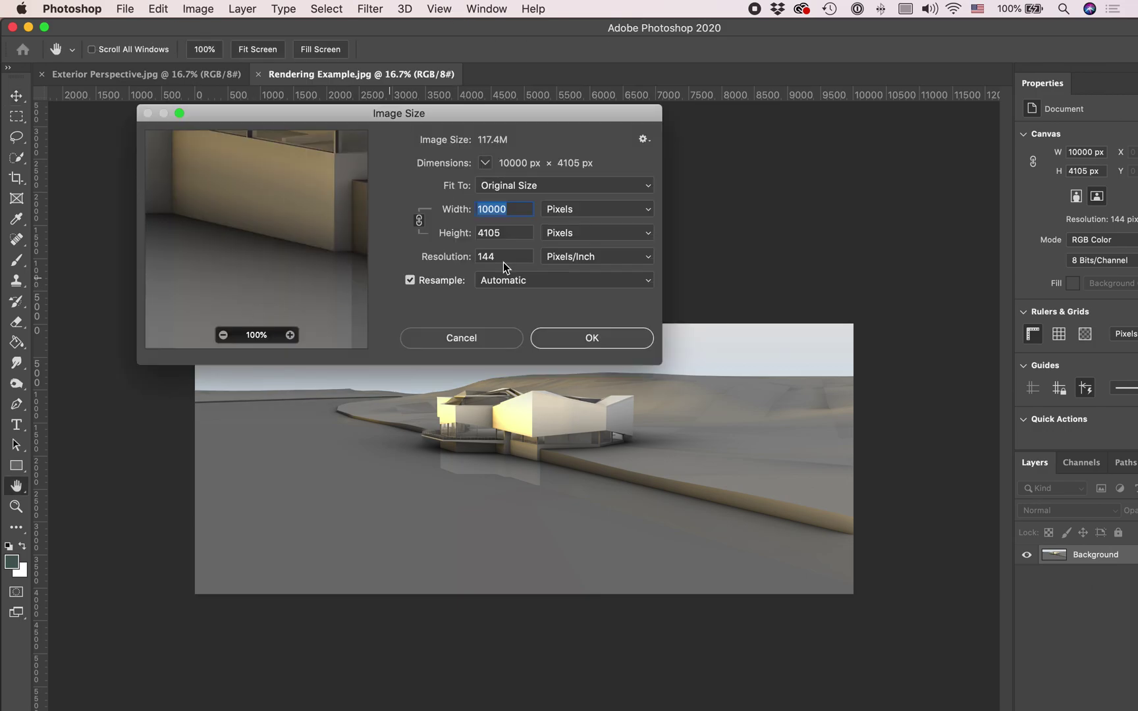
click(629, 211)
click(620, 220)
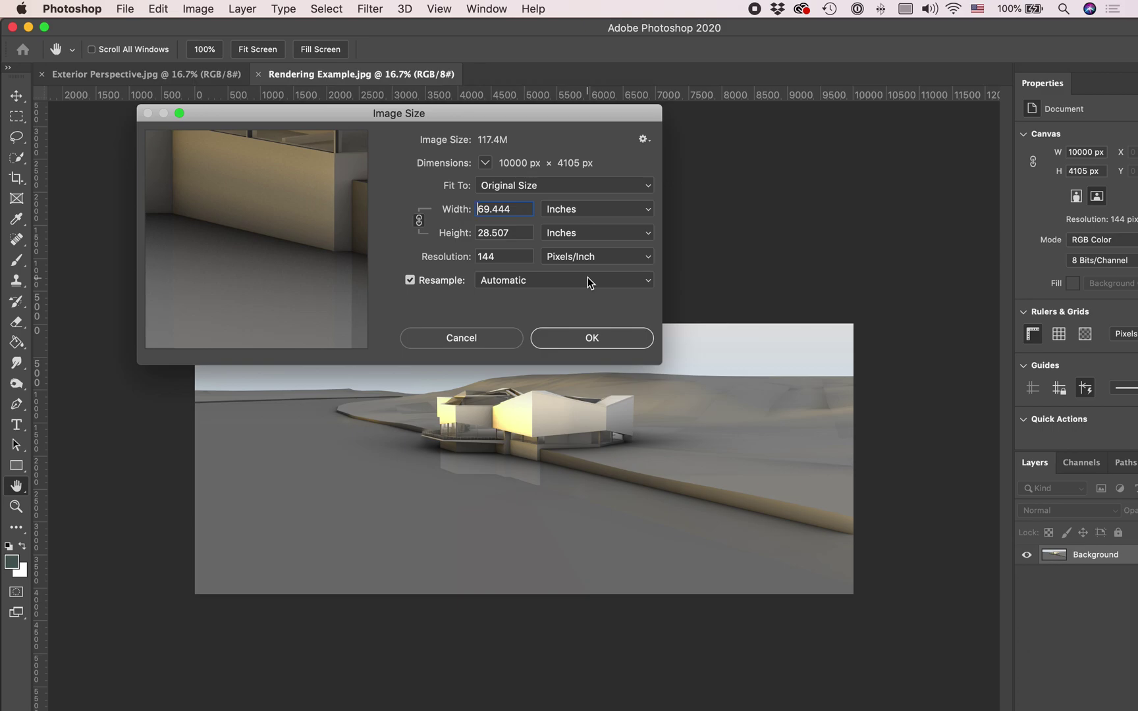
click(496, 339)
click(45, 28)
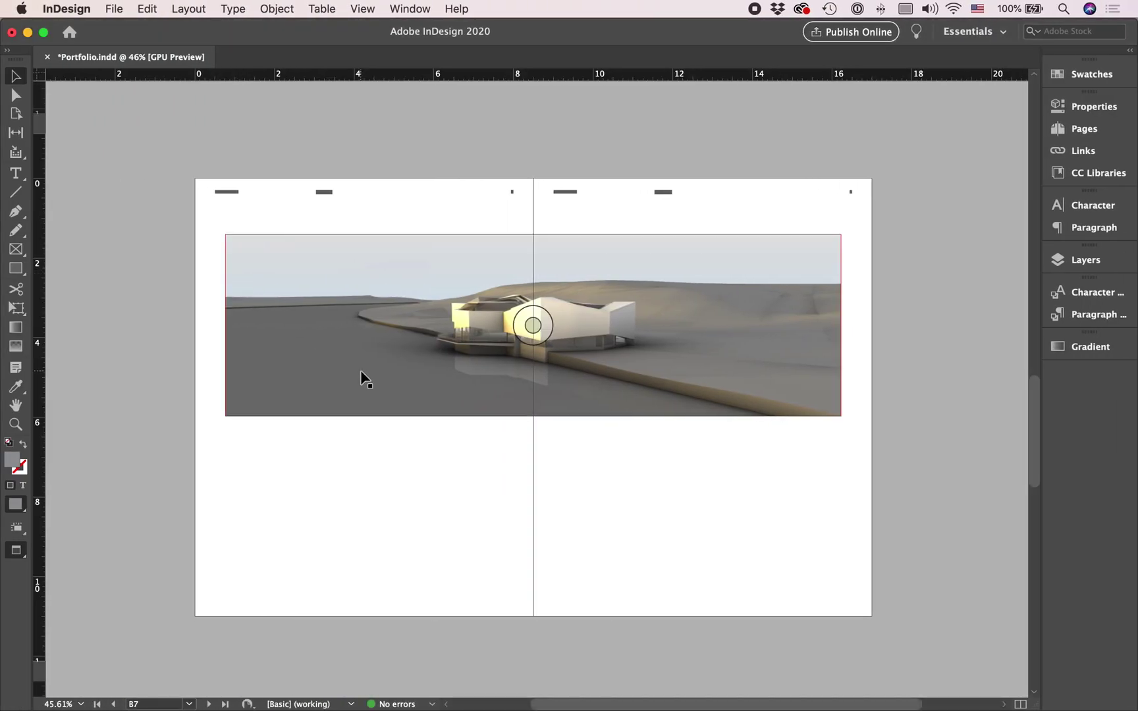
Switch to InDesign, delete the placed rendering from the page 6–7 spread, and return to Photoshop.
click(362, 376)
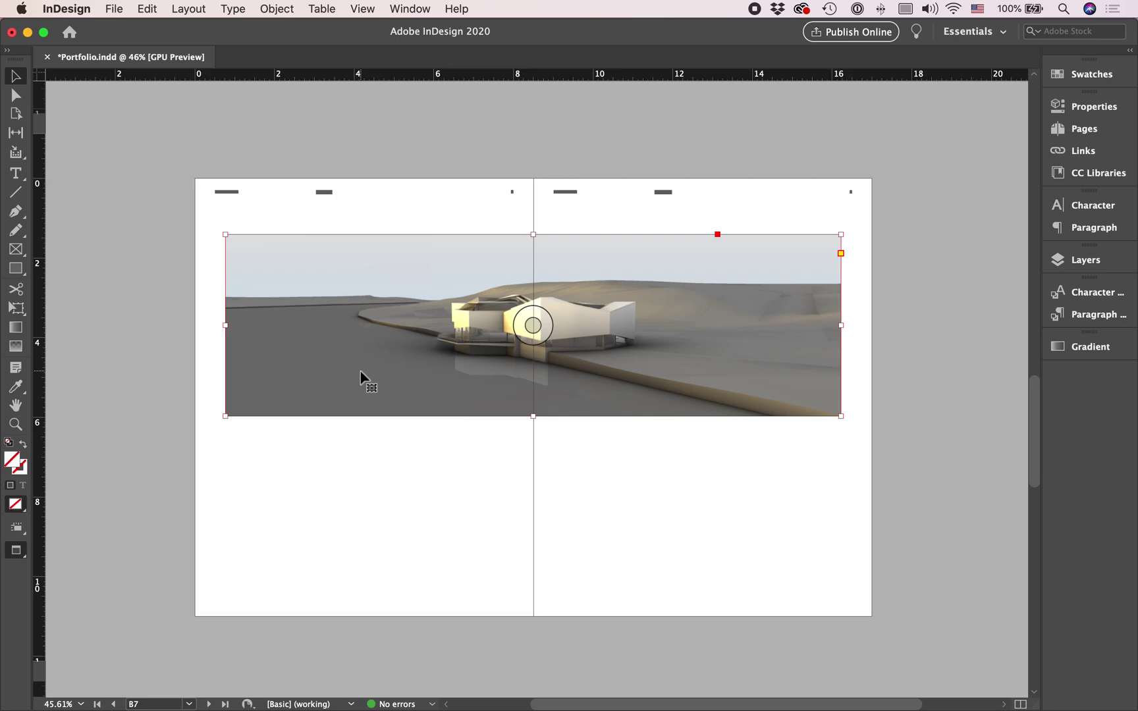
key(Delete)
key(ctrl+Right)
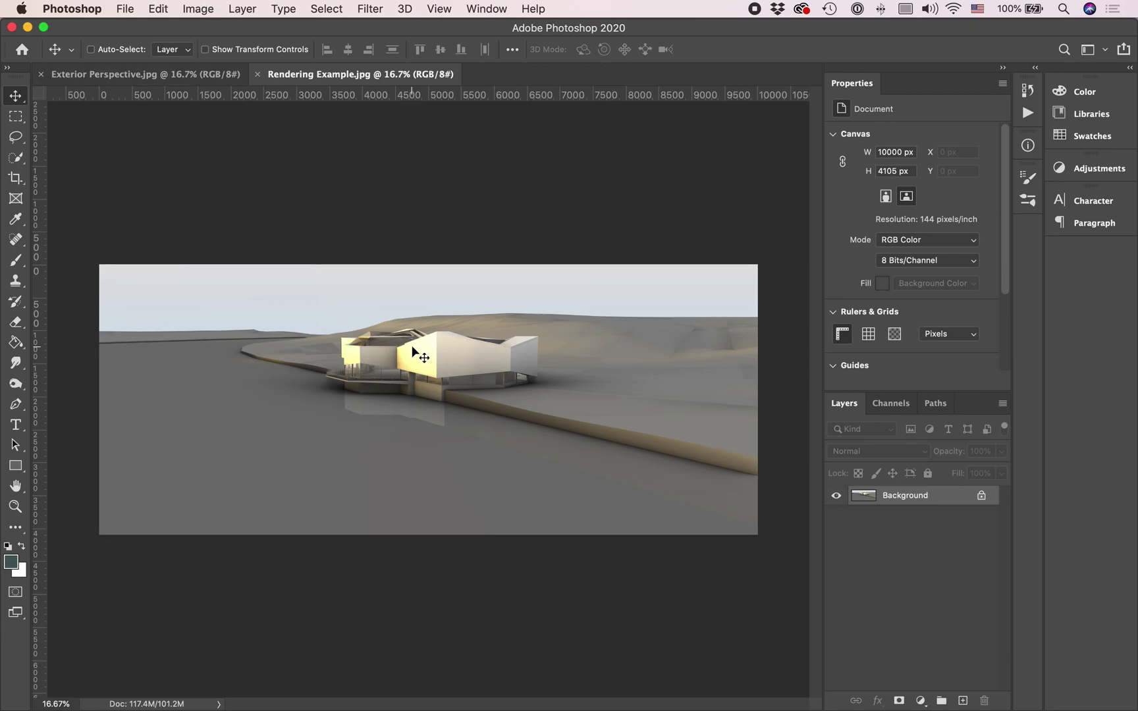
Resize the rendering to a width of 17 inches in Image Size, keeping its proportions.
key(c)
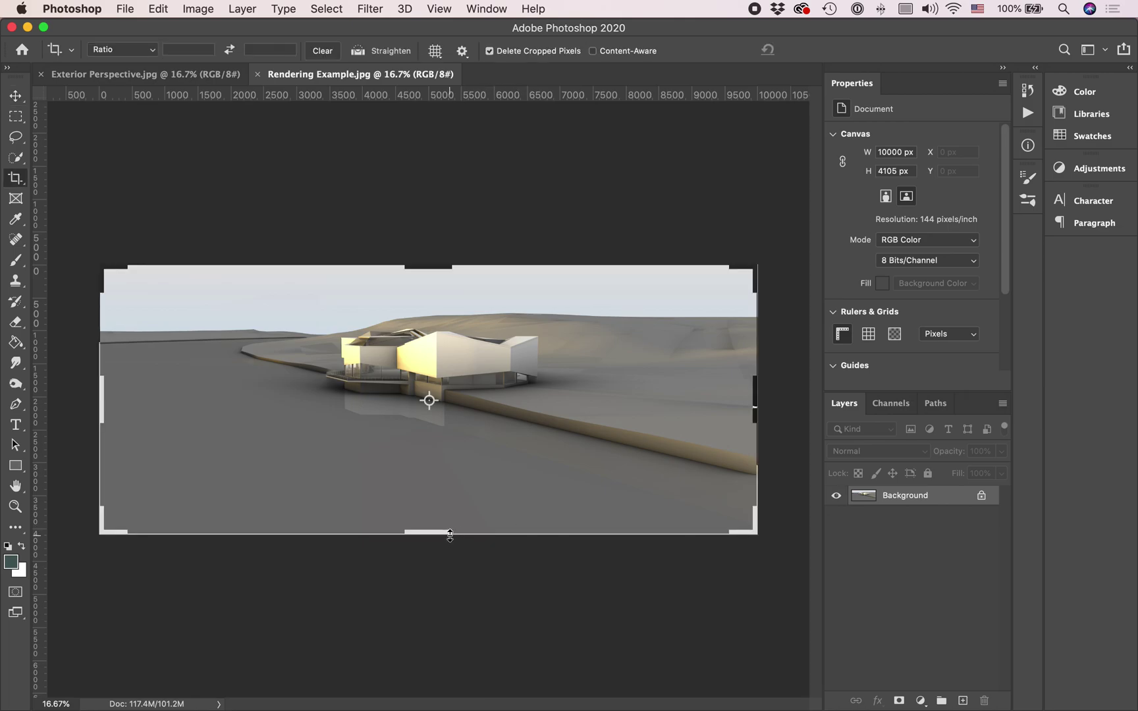
click(16, 96)
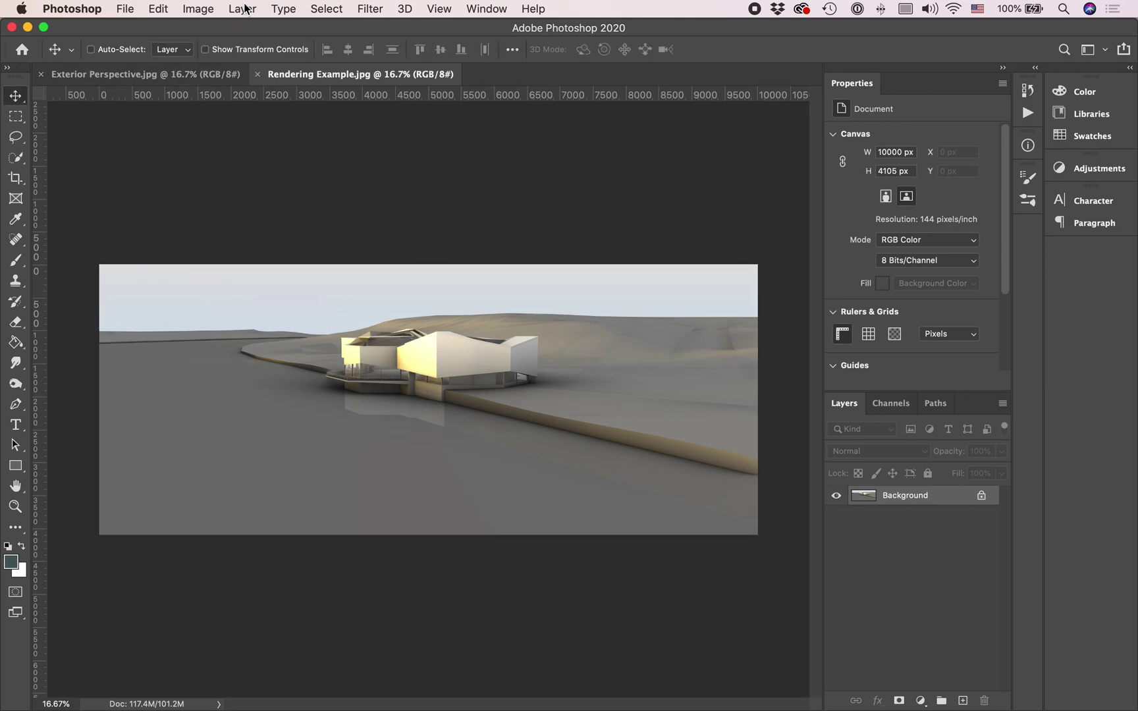
click(194, 8)
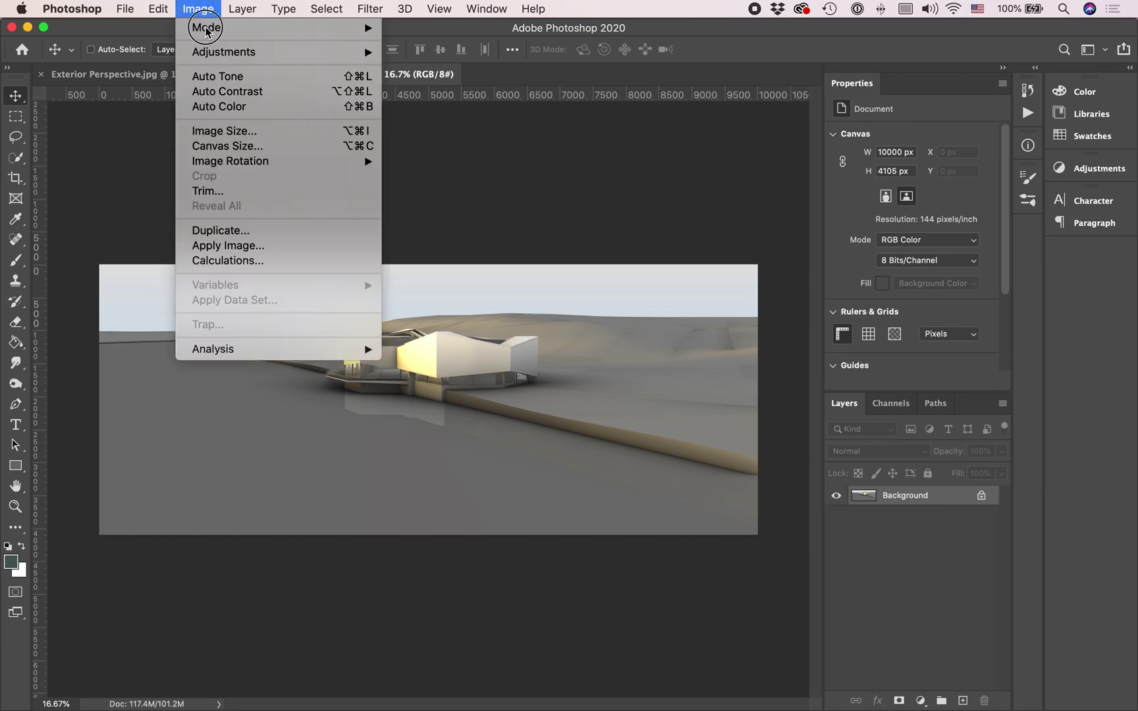
click(234, 131)
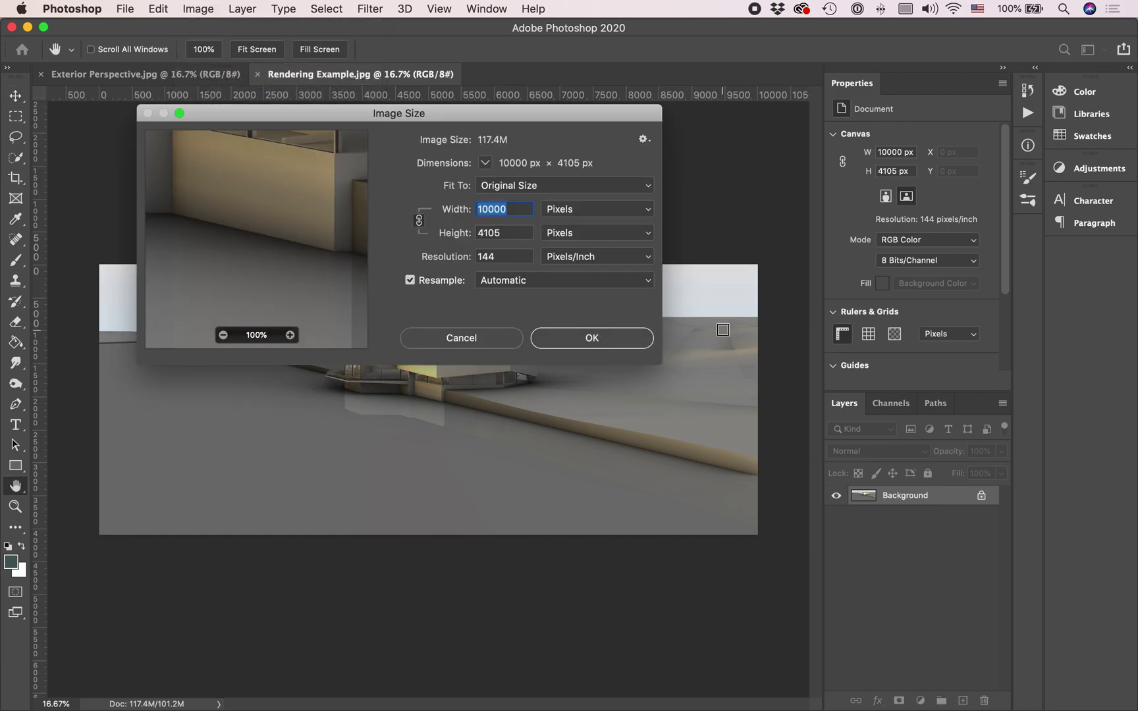
click(535, 209)
click(562, 221)
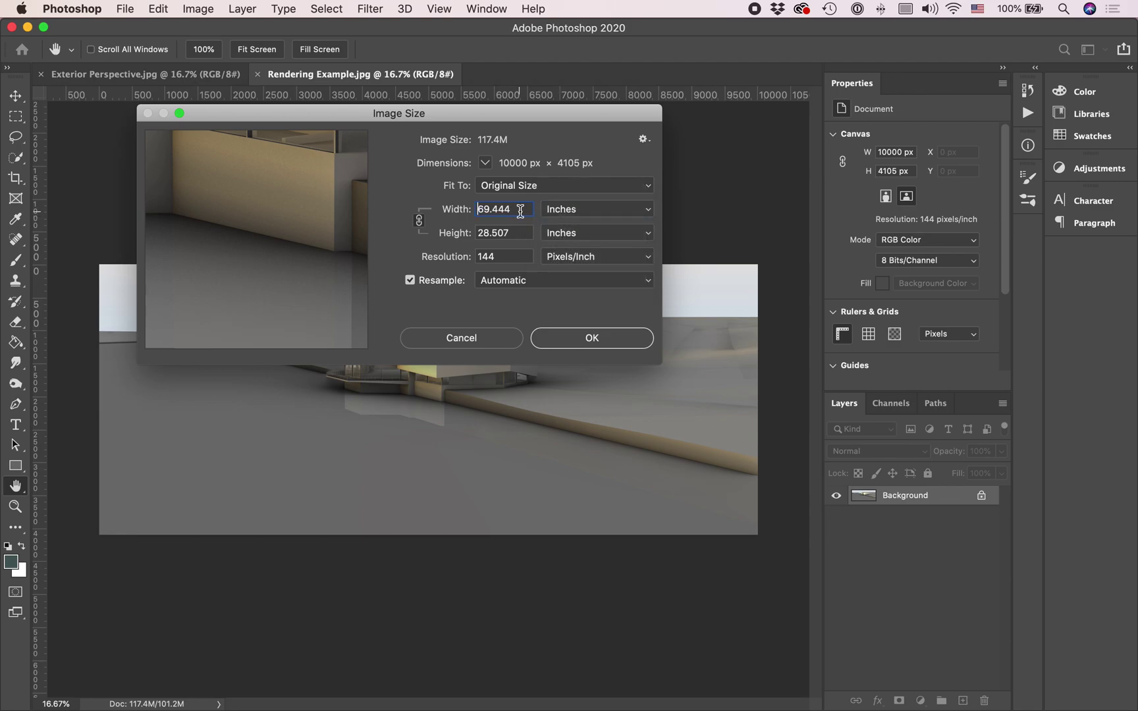
text(17)
key(Tab)
text(1)
key(super+z)
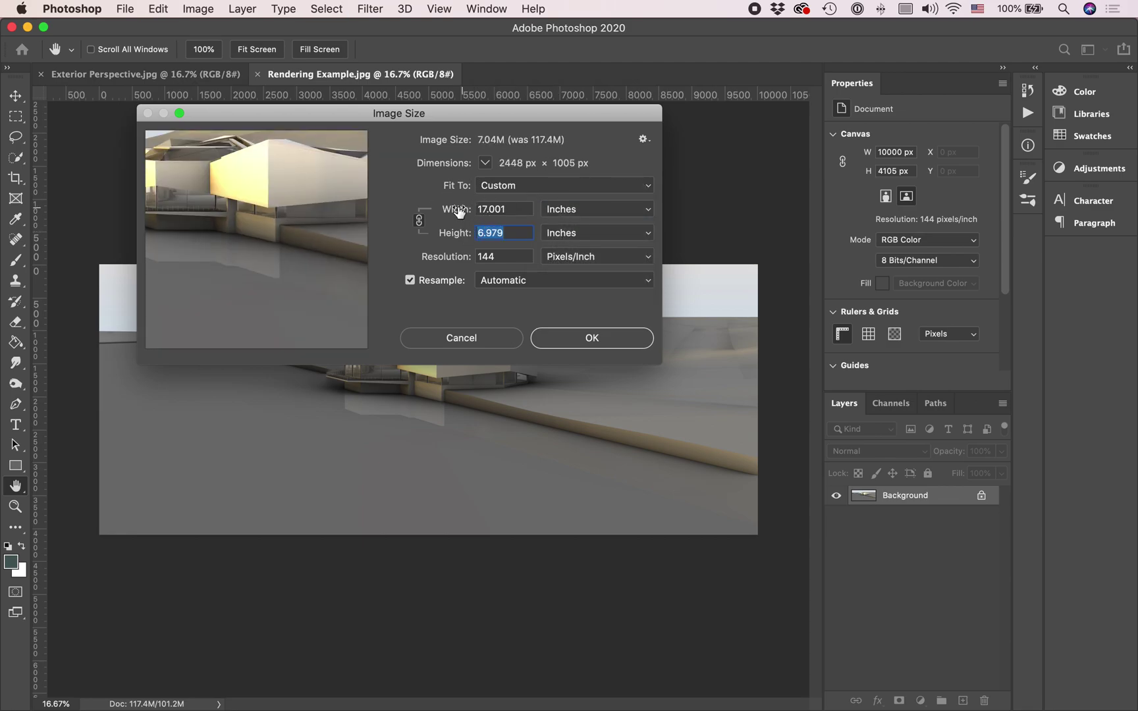
drag(479, 209, 530, 210)
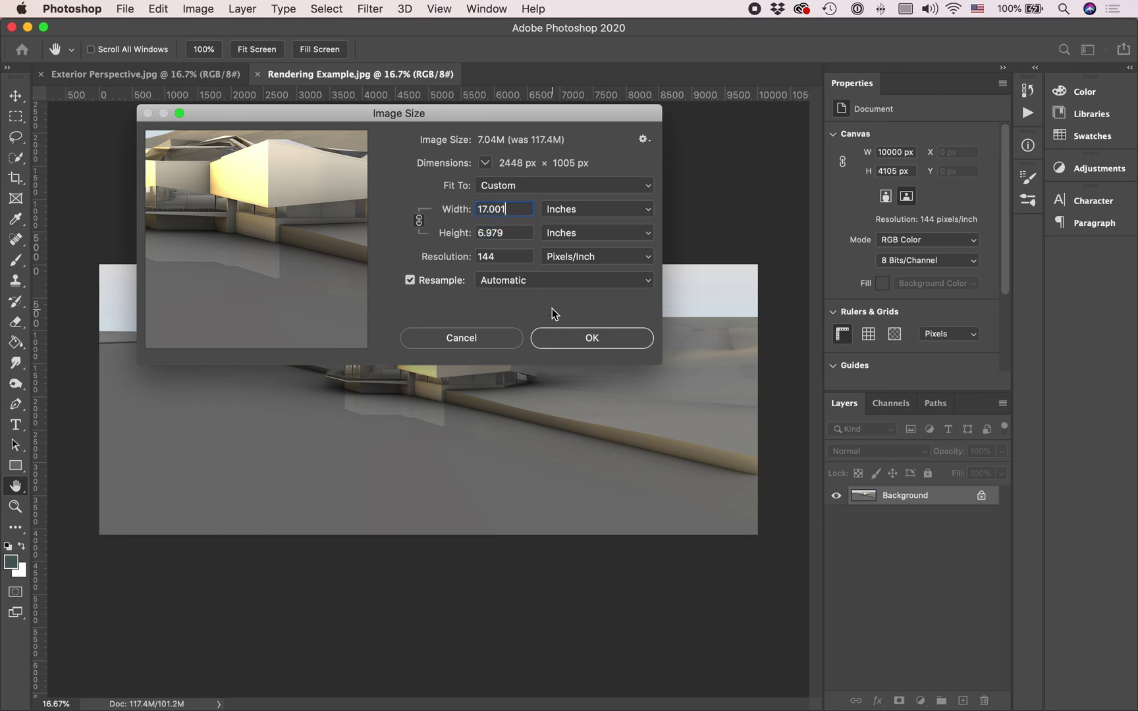
click(566, 342)
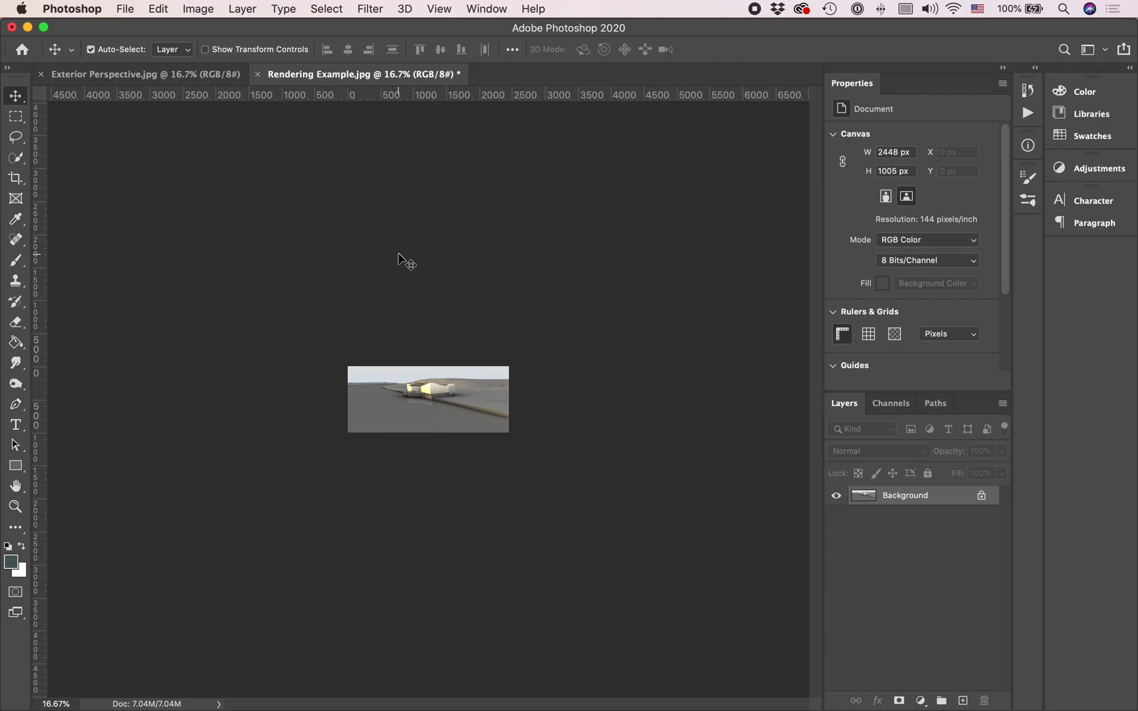
Inspect the resized rendering at 100% zoom and return to a 66.7% view of the whole image.
key(super+equal)
key(super+equal)
key(super+equal)
key(super+equal)
key(super+equal)
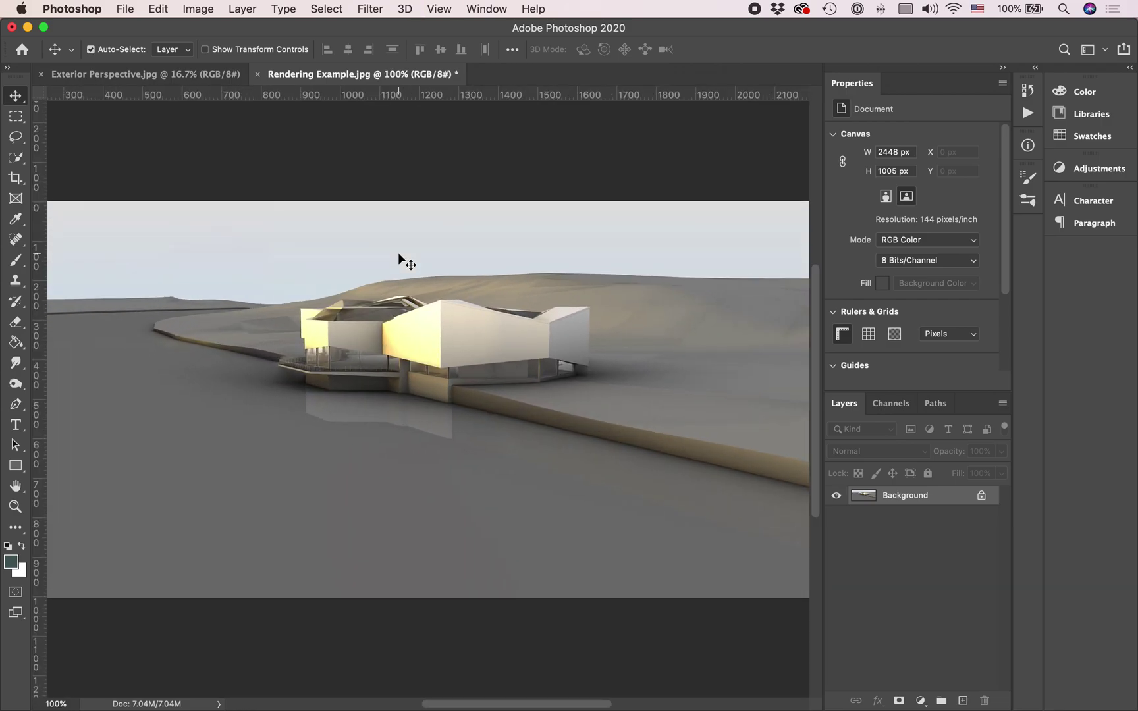
key(super+minus)
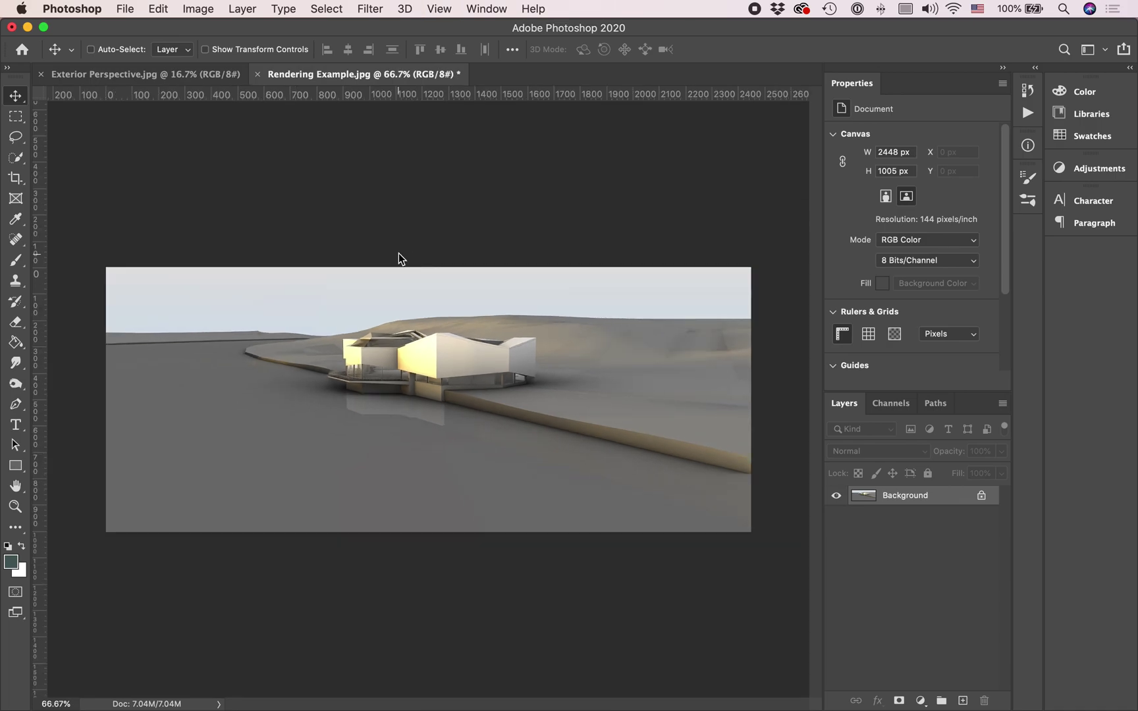
Try a resolution of 300 pixels/inch in Image Size, cancel it, and undo the rendering's 17-inch resize.
click(198, 8)
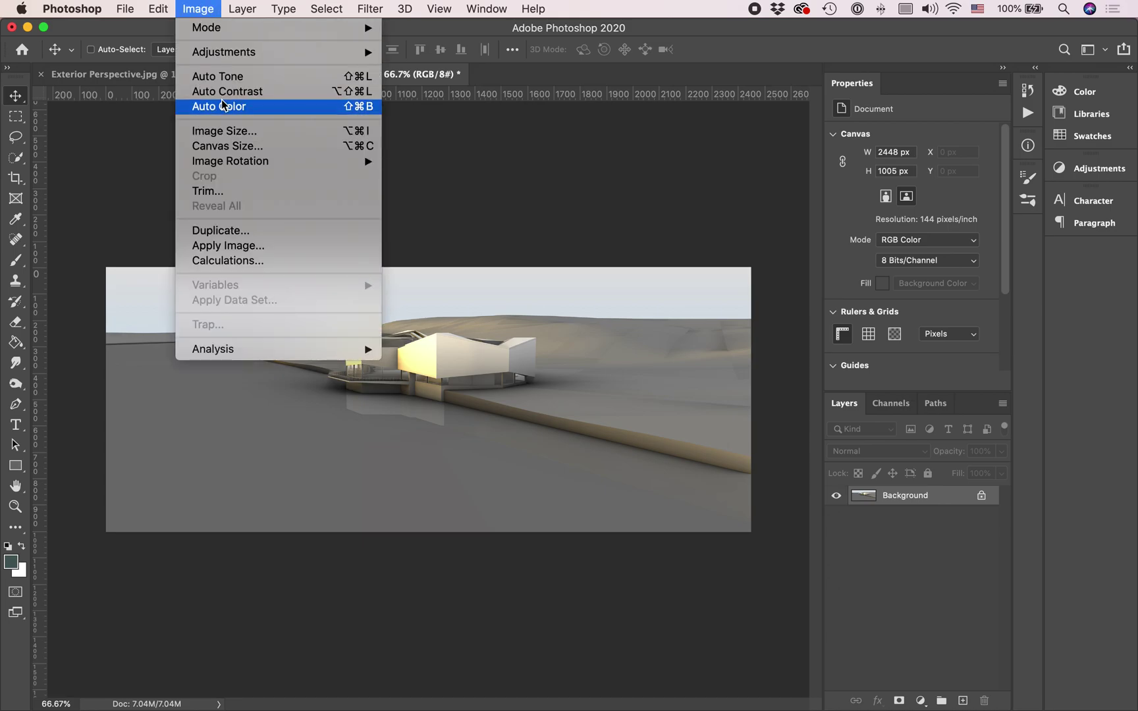
click(249, 135)
drag(479, 109, 675, 147)
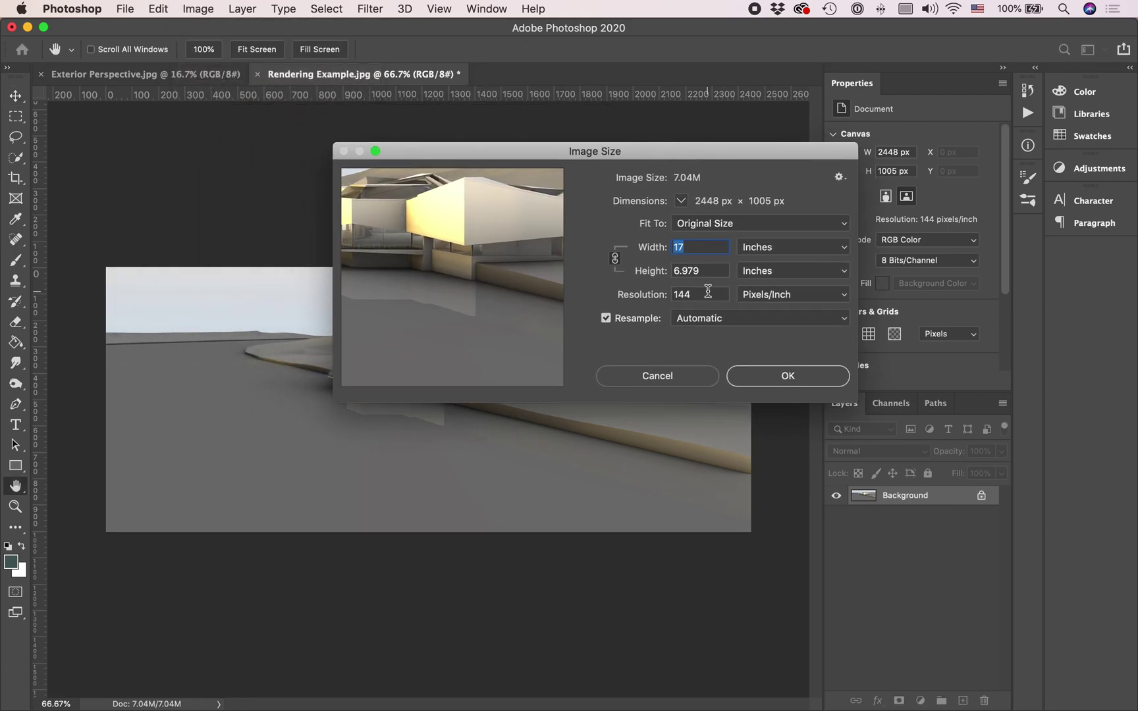
click(784, 297)
click(714, 304)
click(648, 295)
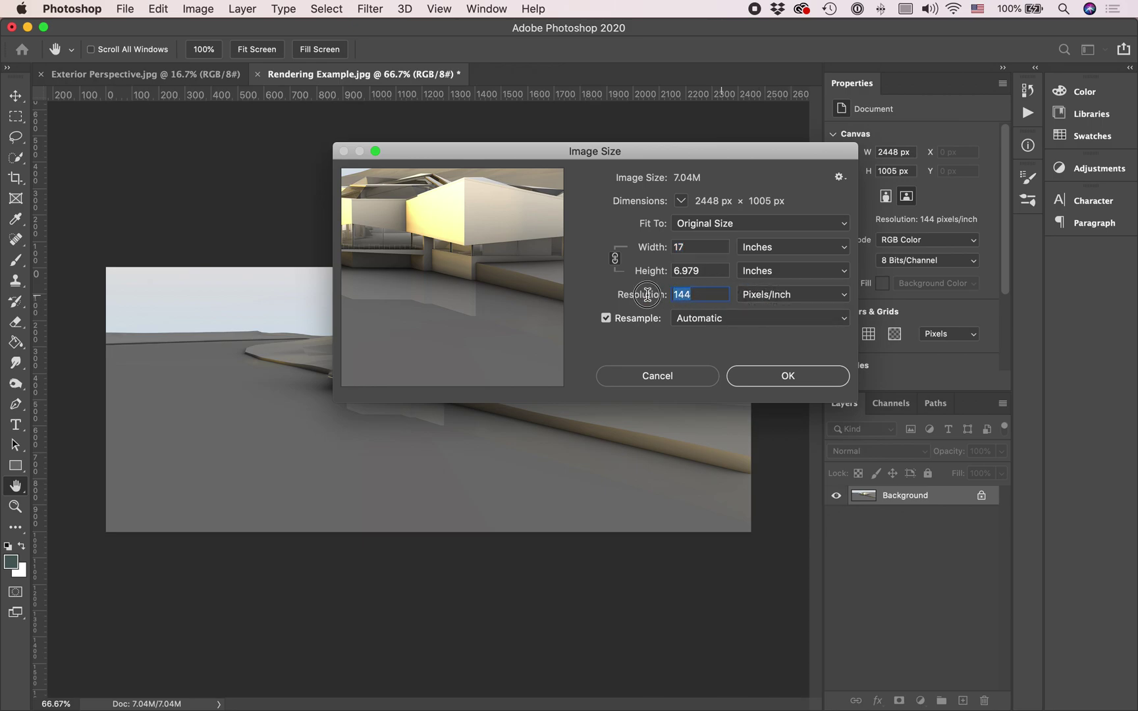
text(300)
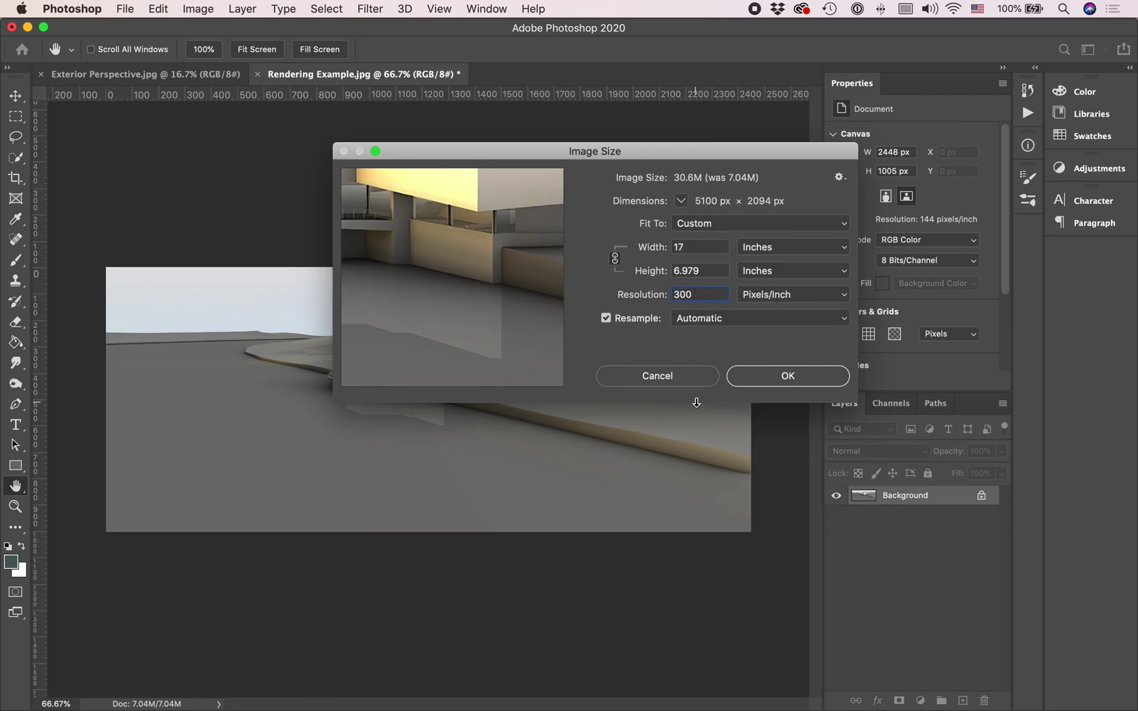
click(688, 379)
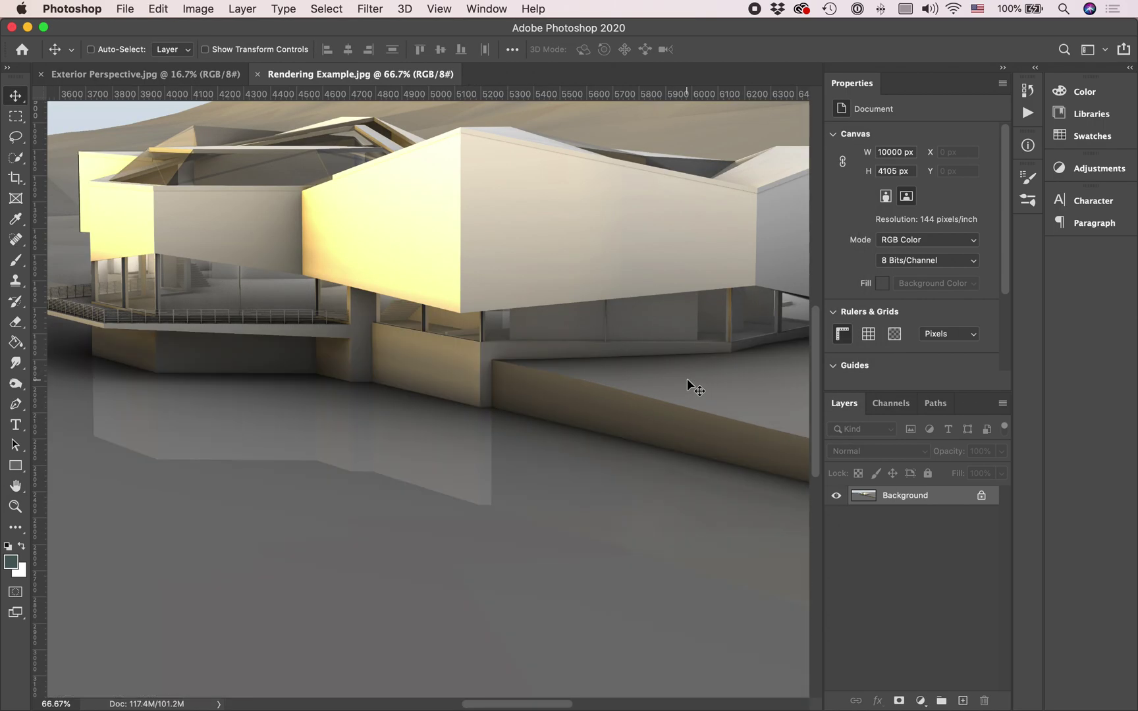
Set the rendering's resolution to 300 pixels/inch in Image Size with Automatic resampling on.
key(cmd+minus)
click(158, 9)
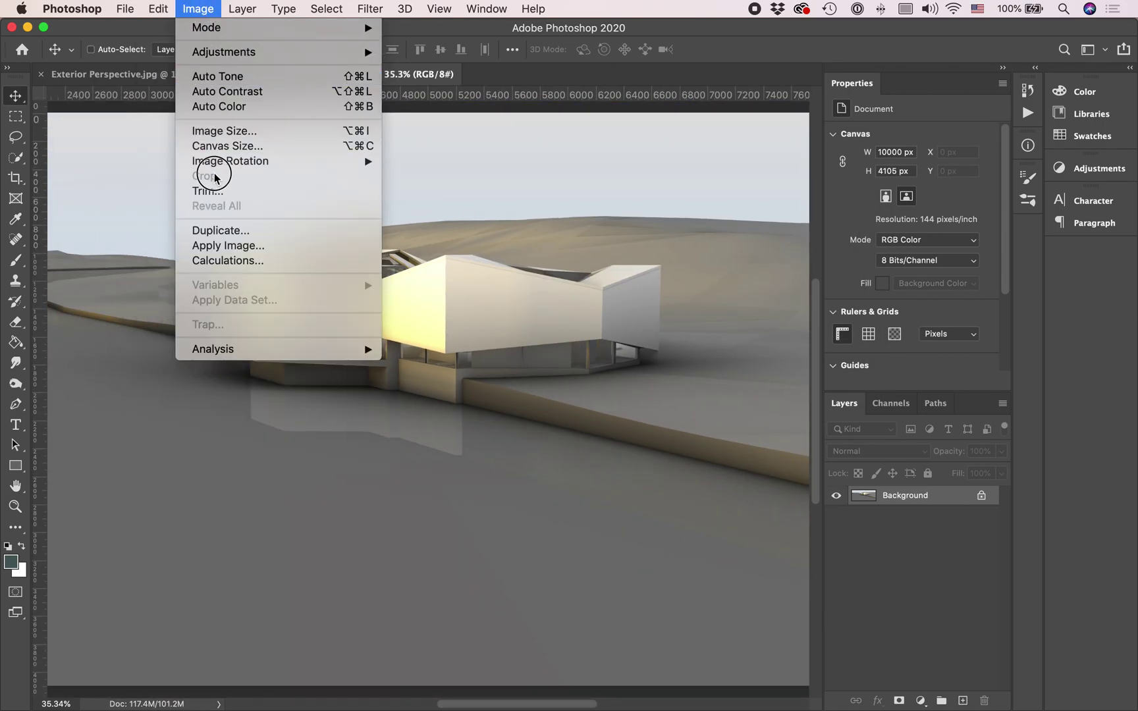
click(227, 135)
double_click(688, 295)
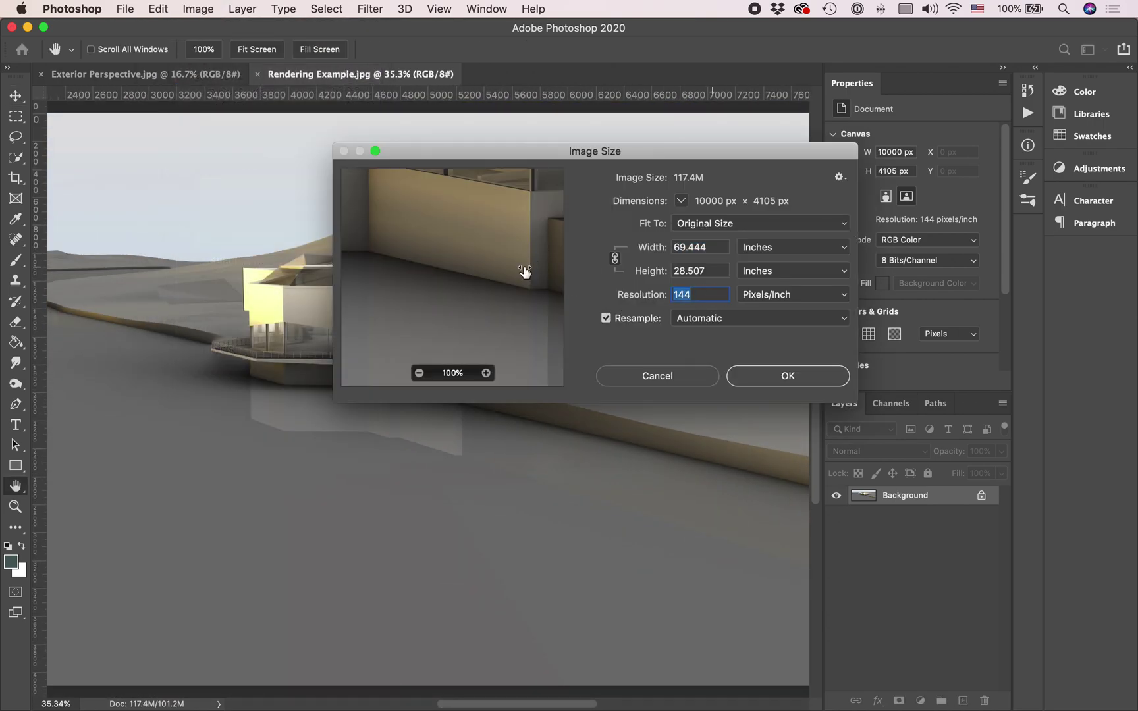
text(300)
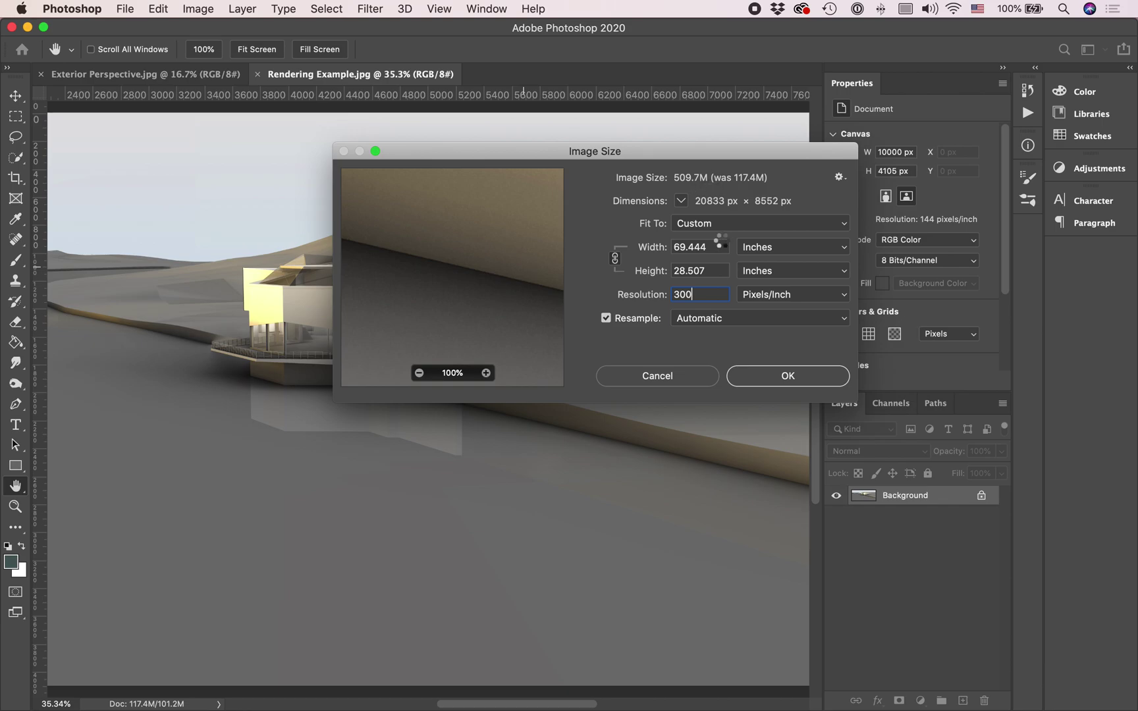
key(Return)
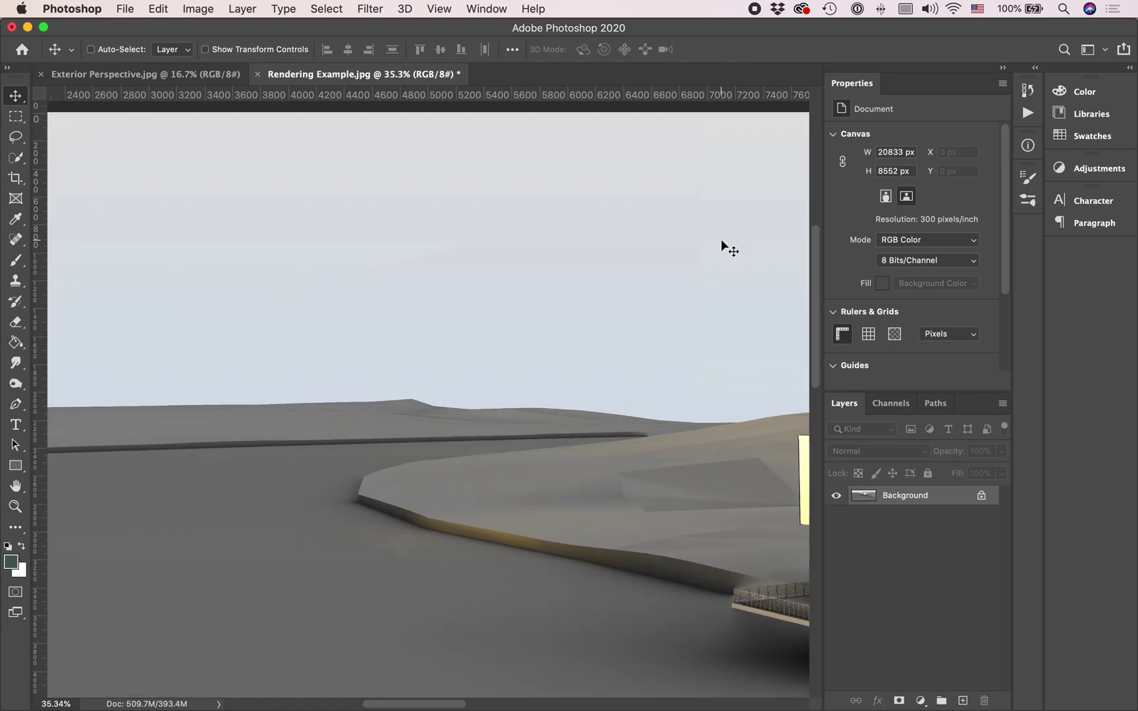
Try a 17-inch width for the rendering in Image Size, but resize it to a height of 11 inches instead, keeping its proportions.
key(super+minus)
key(super+minus)
key(super+minus)
key(super+minus)
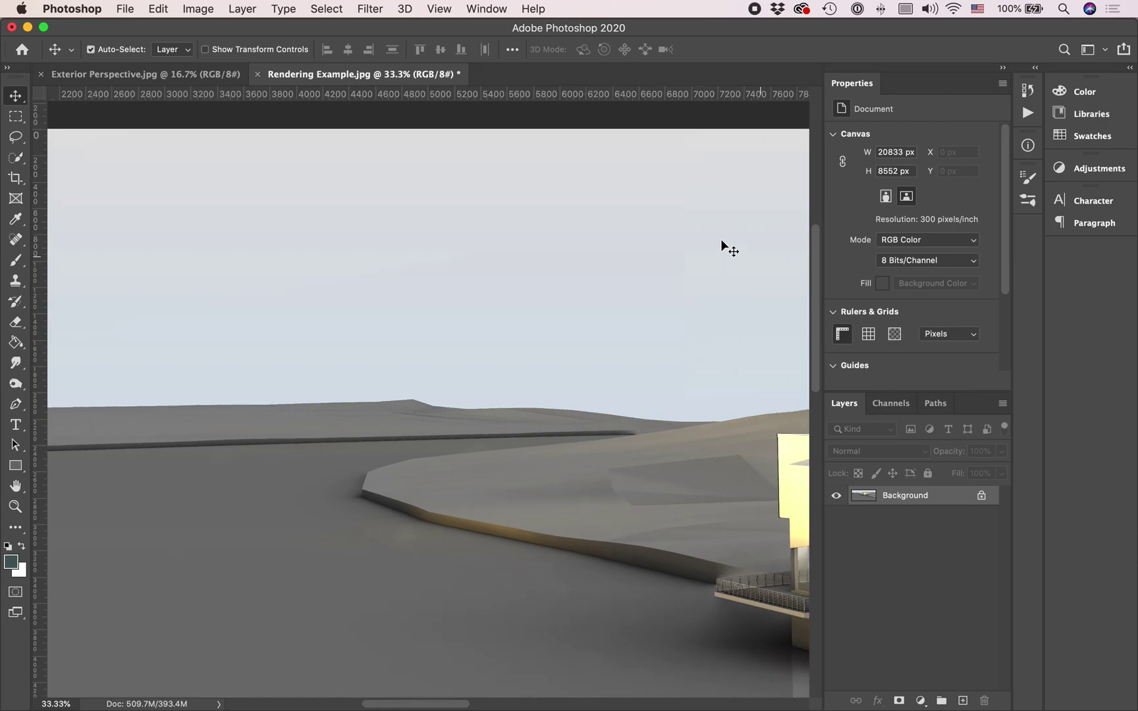
key(super+minus)
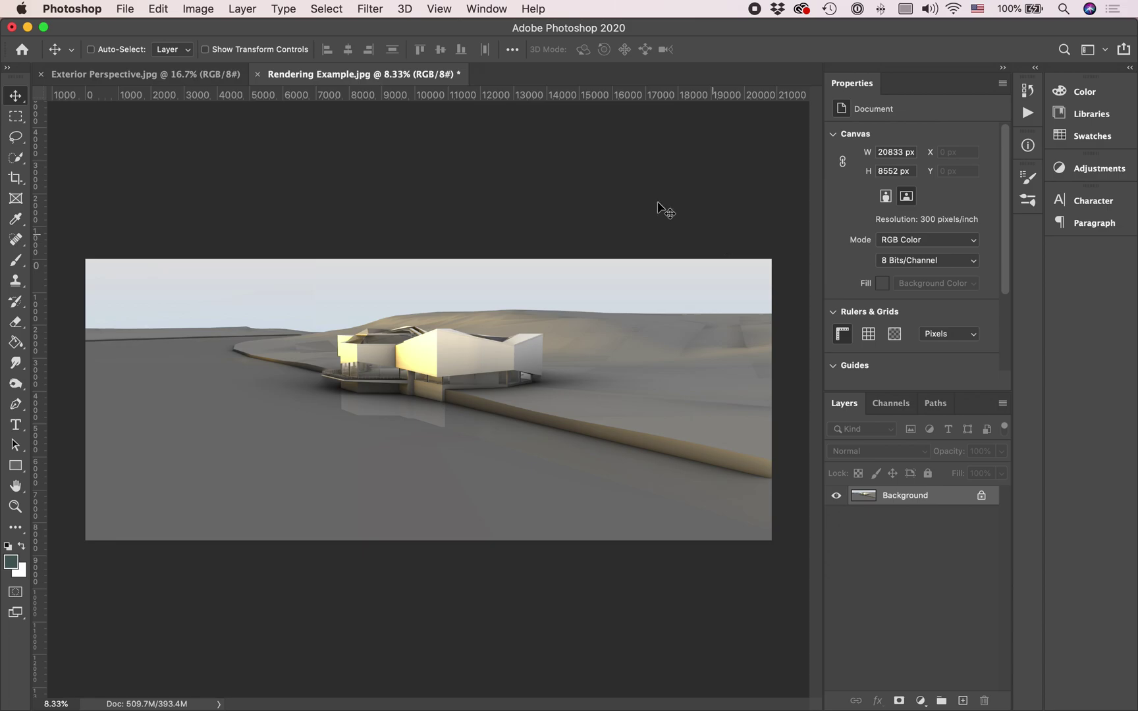
click(198, 9)
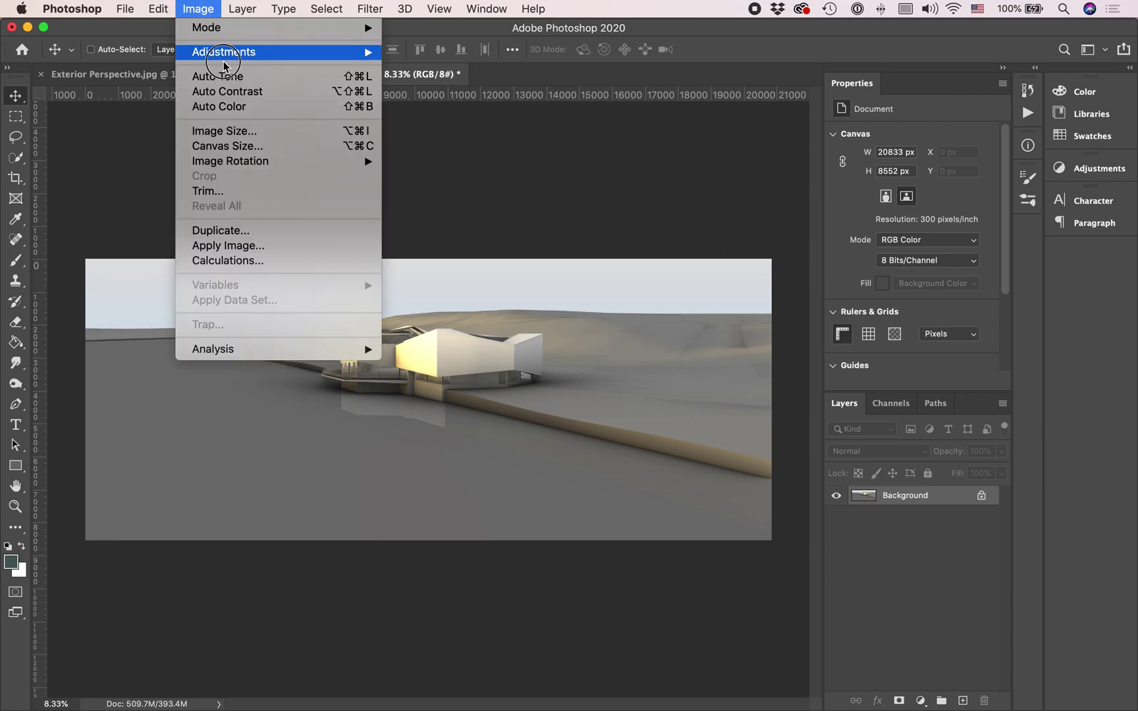
click(224, 131)
key(h)
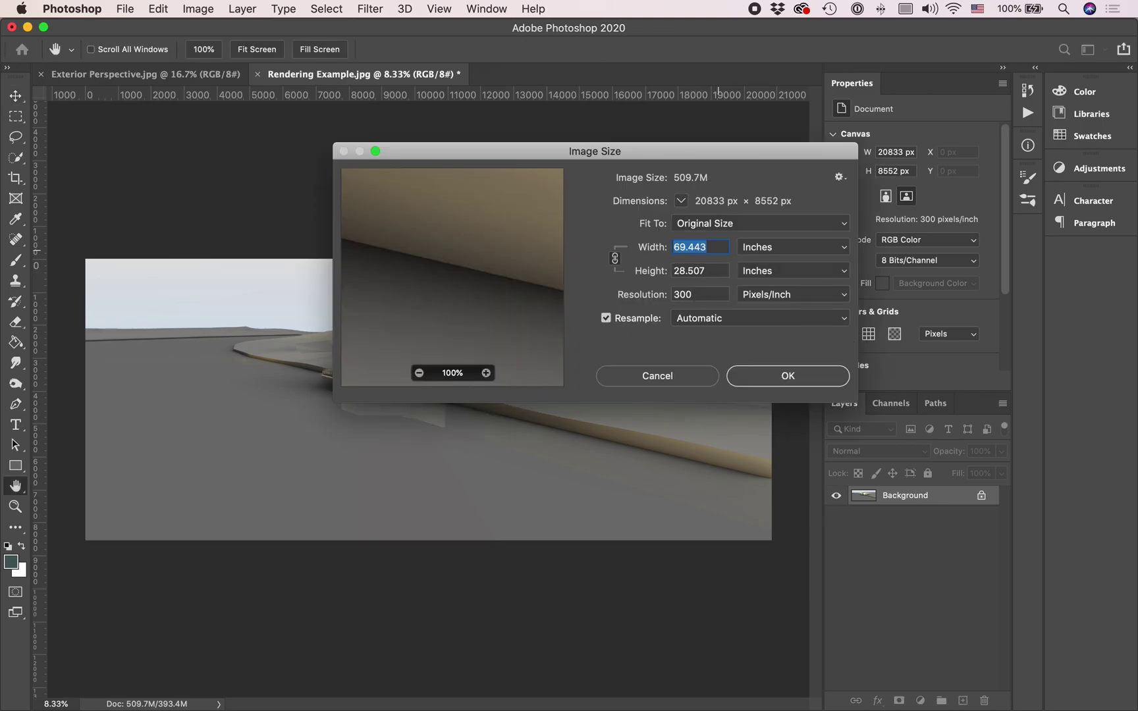
text(17)
key(Tab)
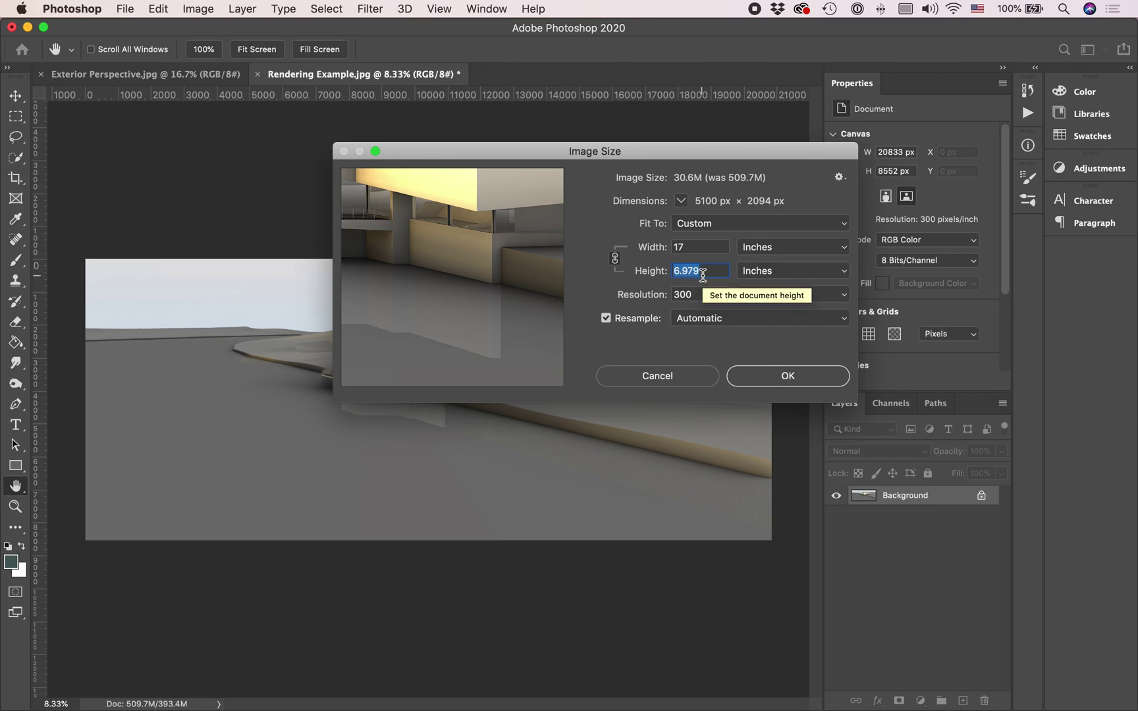
text(11)
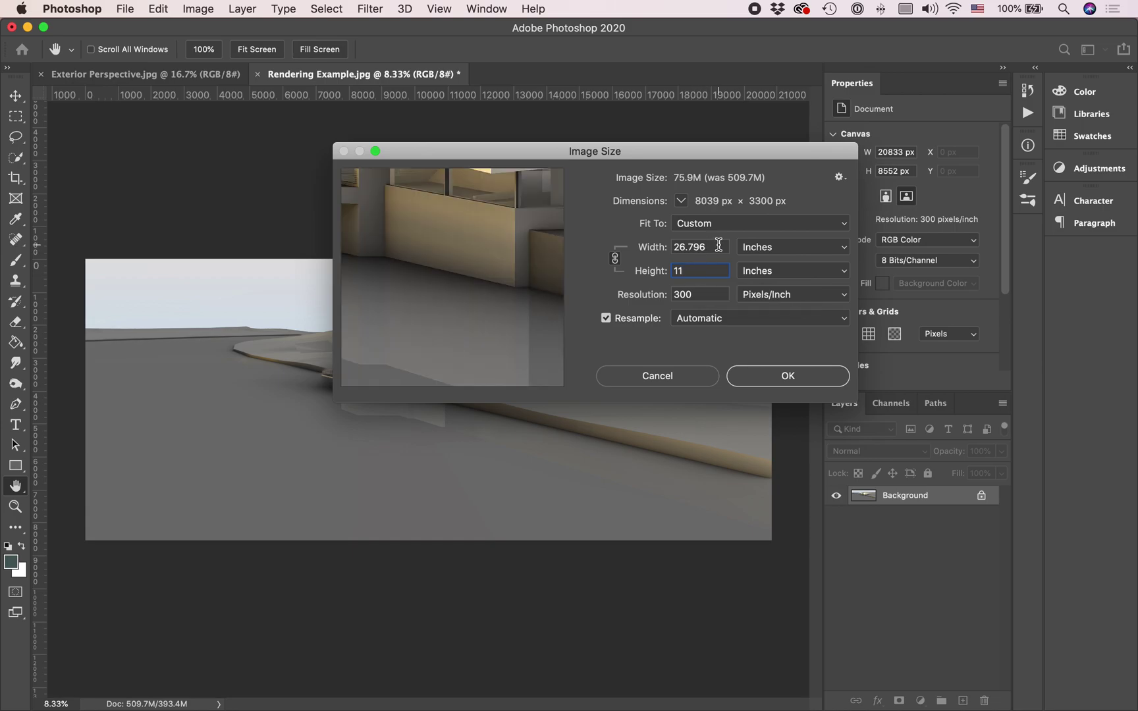
click(777, 376)
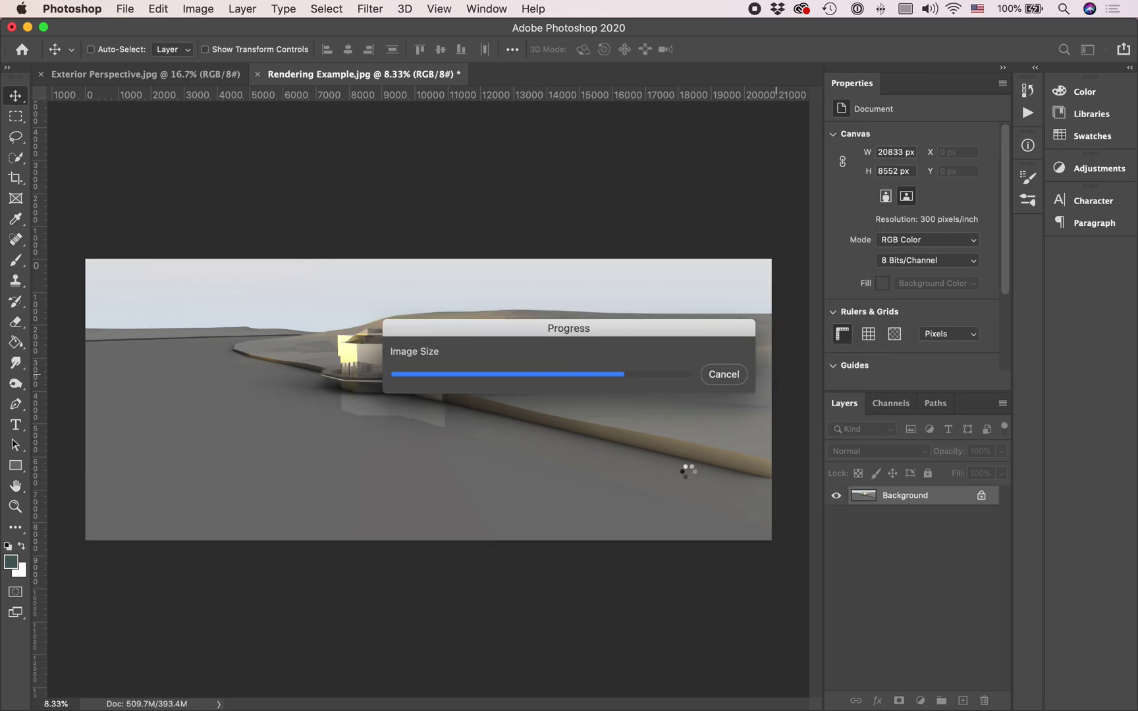
Create a new CMYK document 17 inches wide and 11 inches high at 300 pixels/inch with a white background.
key(super+equal)
key(super+equal)
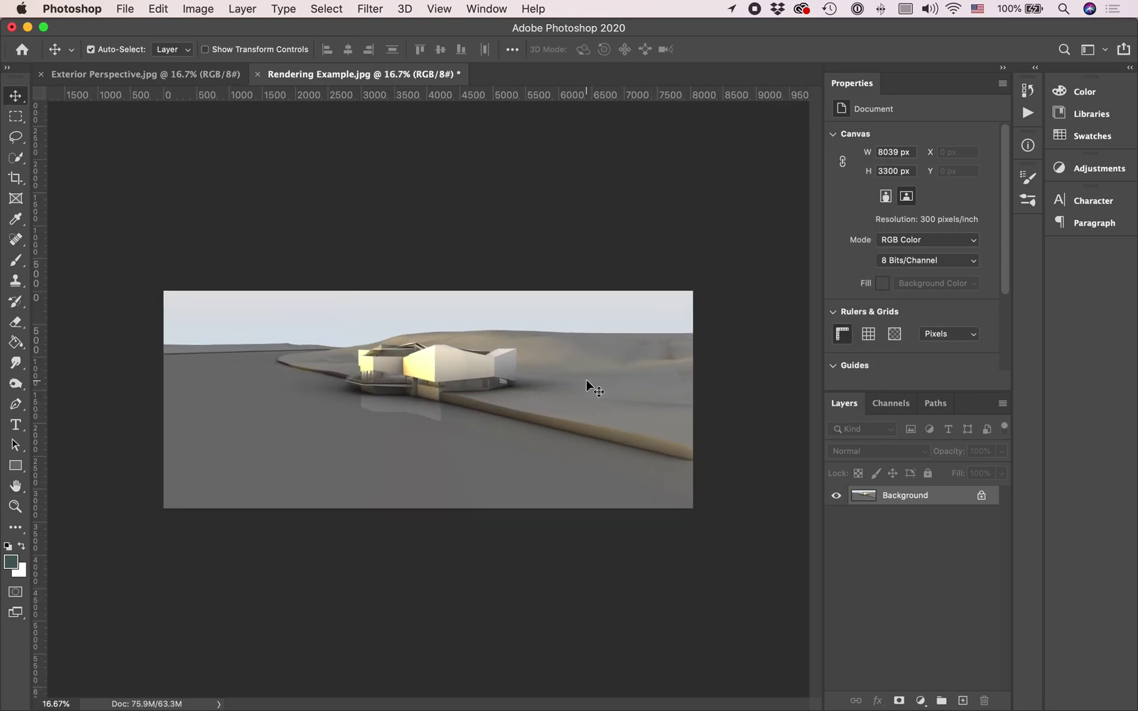
key(super+equal)
key(super+minus)
click(126, 8)
click(756, 318)
key(super+n)
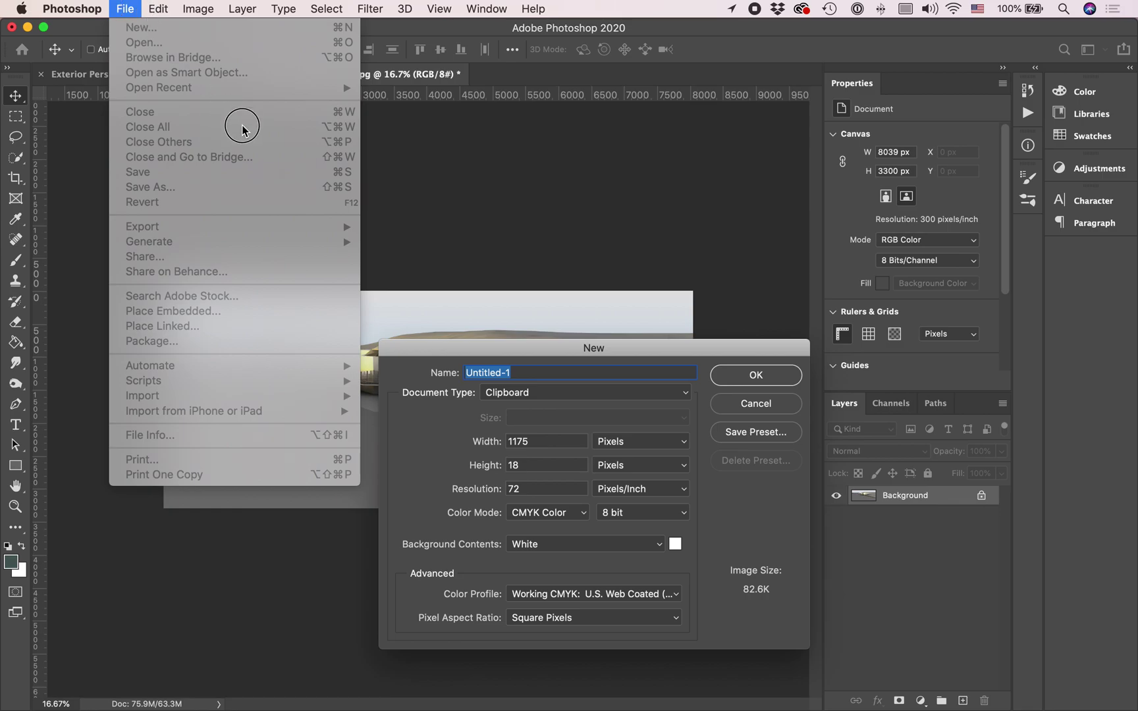
click(590, 447)
click(610, 454)
double_click(574, 442)
text(17)
key(Tab)
text(11)
key(Tab)
text(300)
key(Tab)
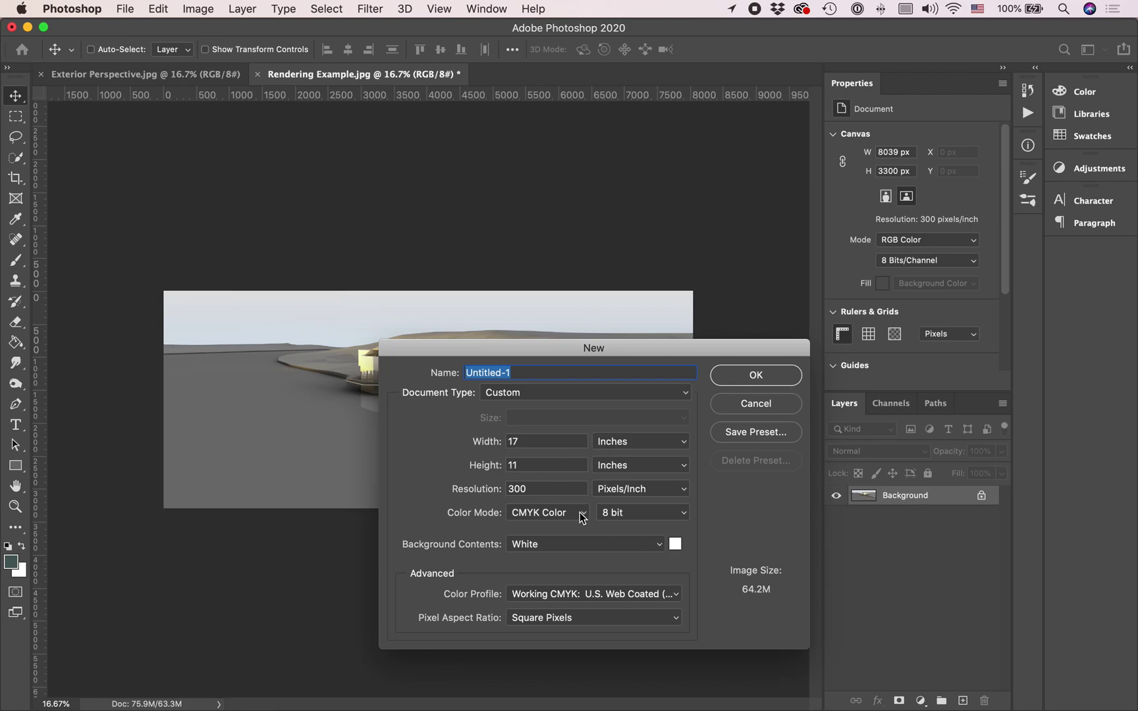
key(Return)
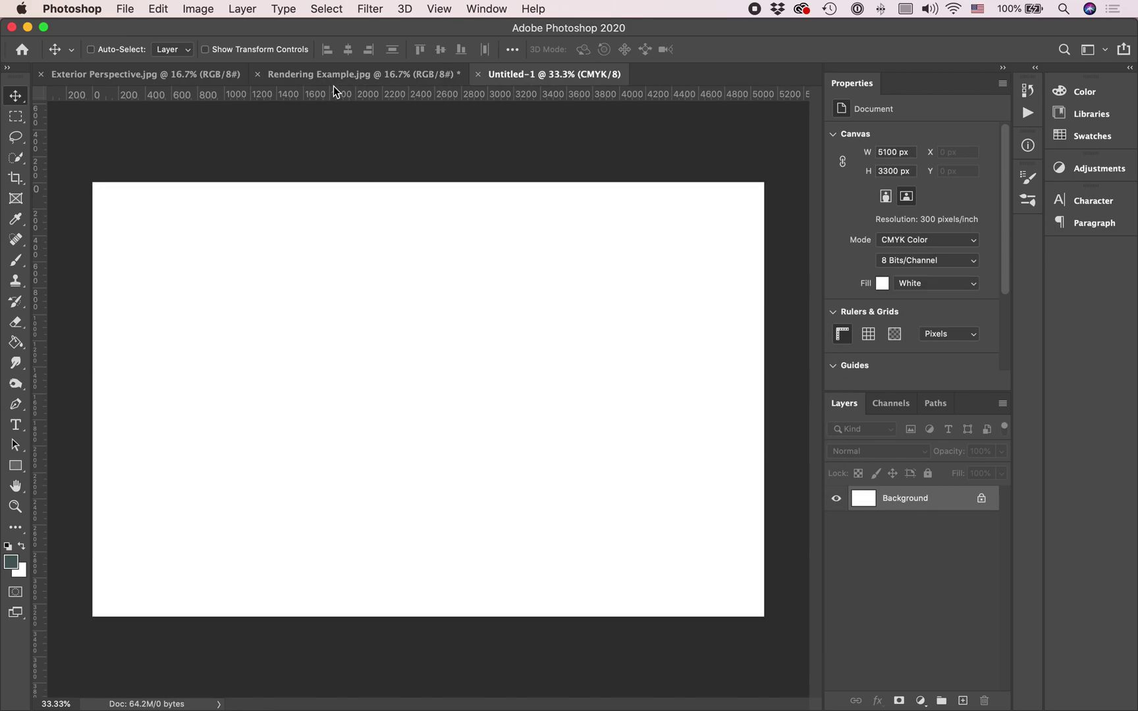
Copy the rendering into the new document and position it at about X -1544 px, Y 442 px, leaving a white strip above the sky.
click(334, 78)
click(531, 75)
key(super+v)
drag(501, 369, 425, 399)
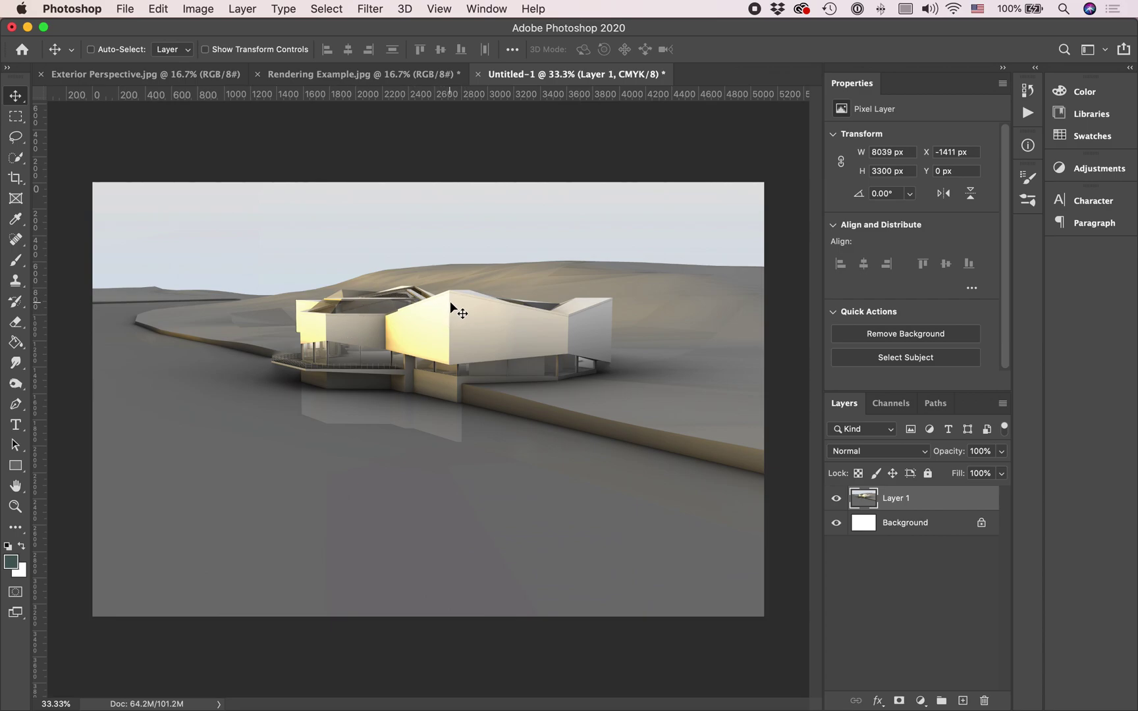
drag(444, 309, 449, 377)
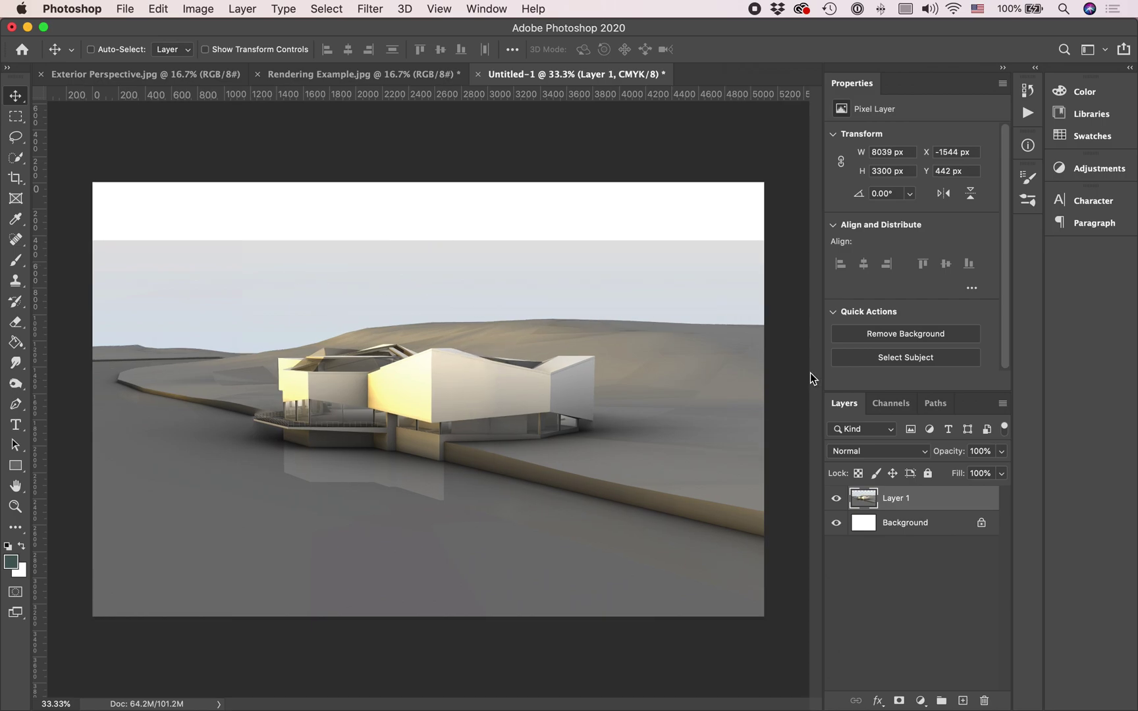
Select the white strip above the sky, about 5100 by 478 px, fill it with Content-Aware, and deselect.
key(m)
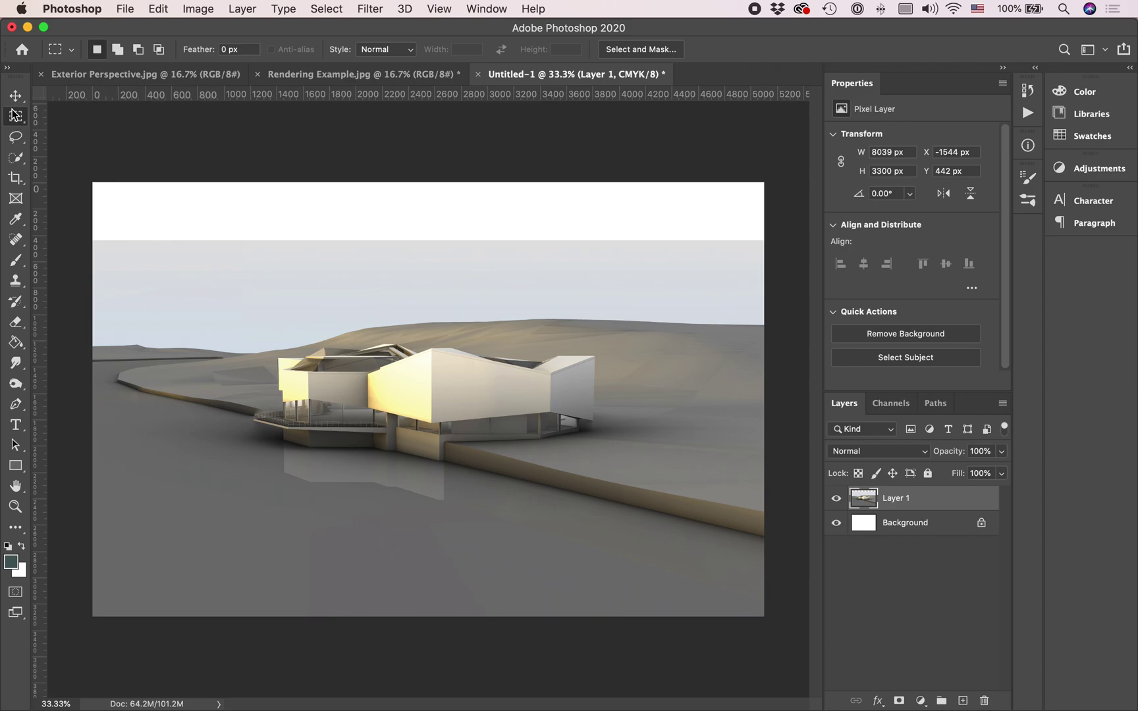
drag(92, 182, 808, 244)
key(shift)
key(shift)
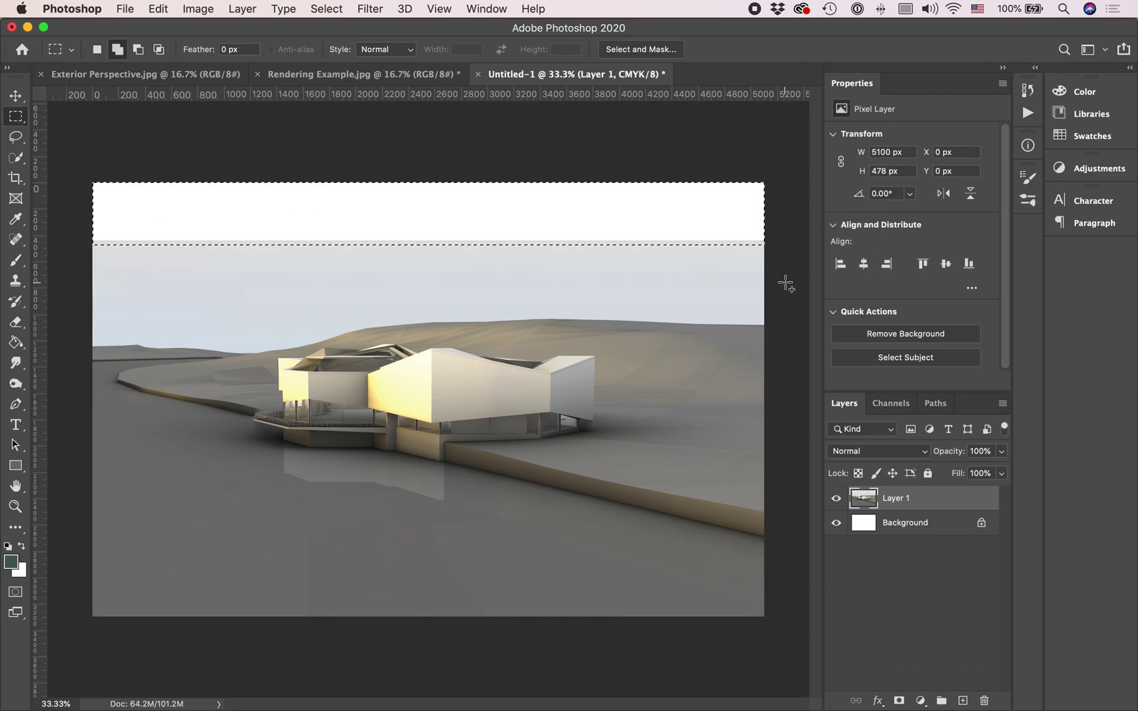
key(shift+BackSpace)
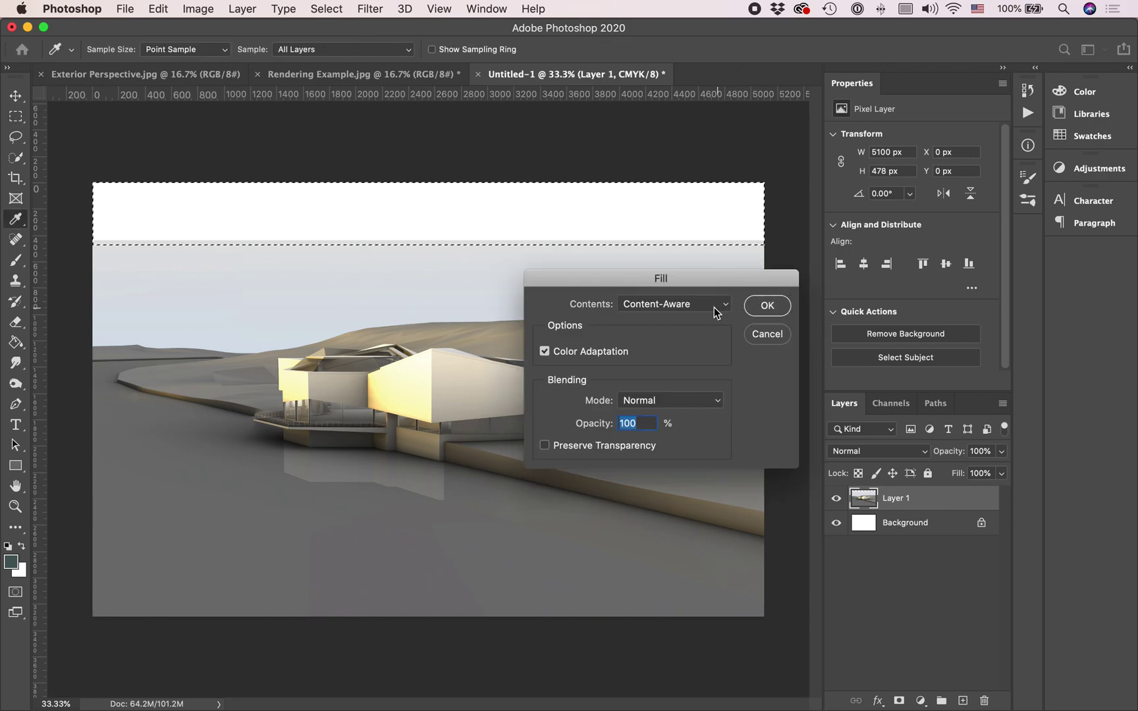
click(768, 305)
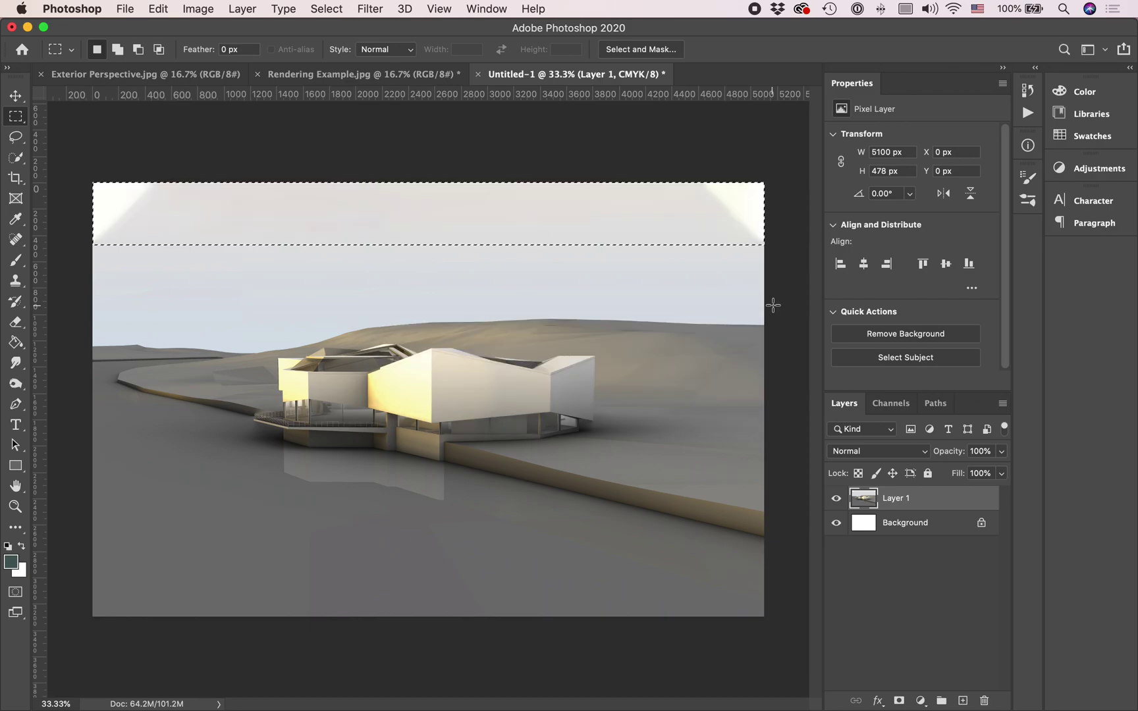
key(ctrl+d)
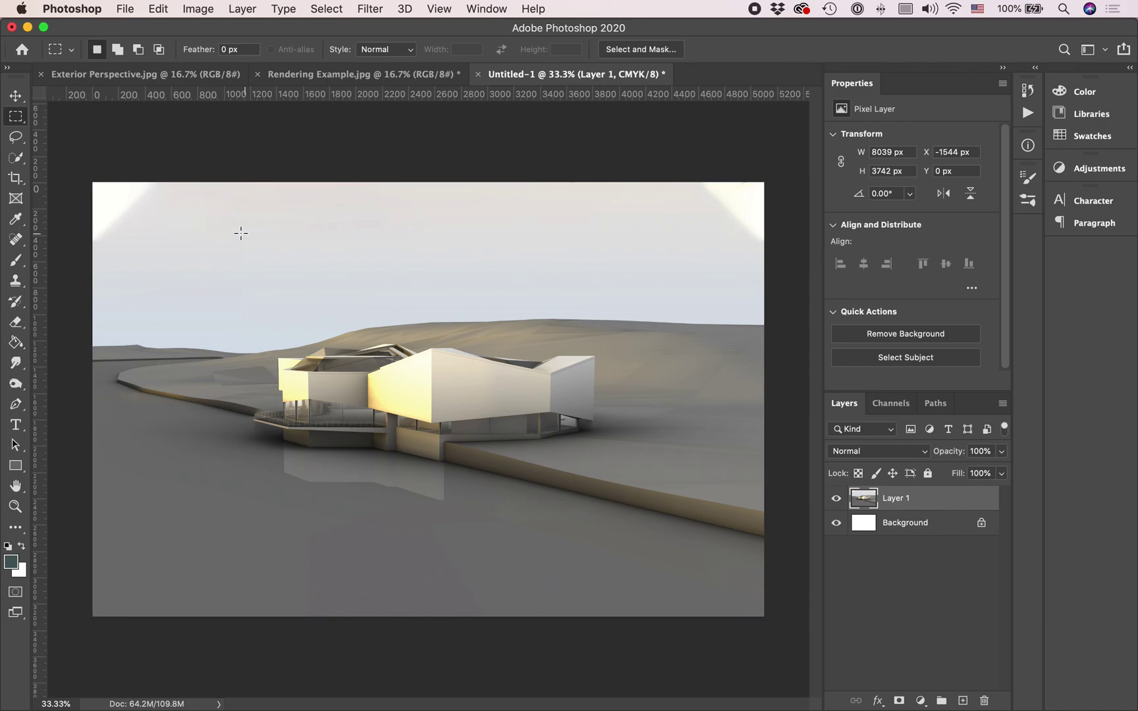
Paint over the two white upper corners of the sky with a soft 316 px brush in a color sampled from the sky.
key(b)
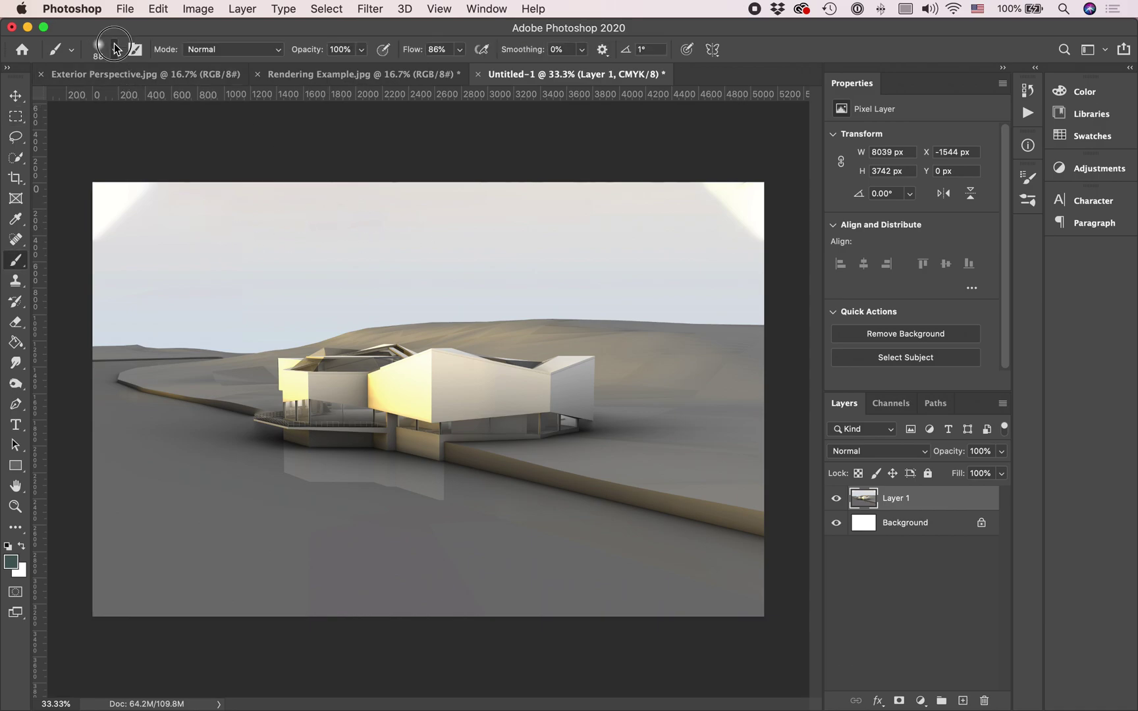
right_click(139, 84)
drag(169, 61, 175, 58)
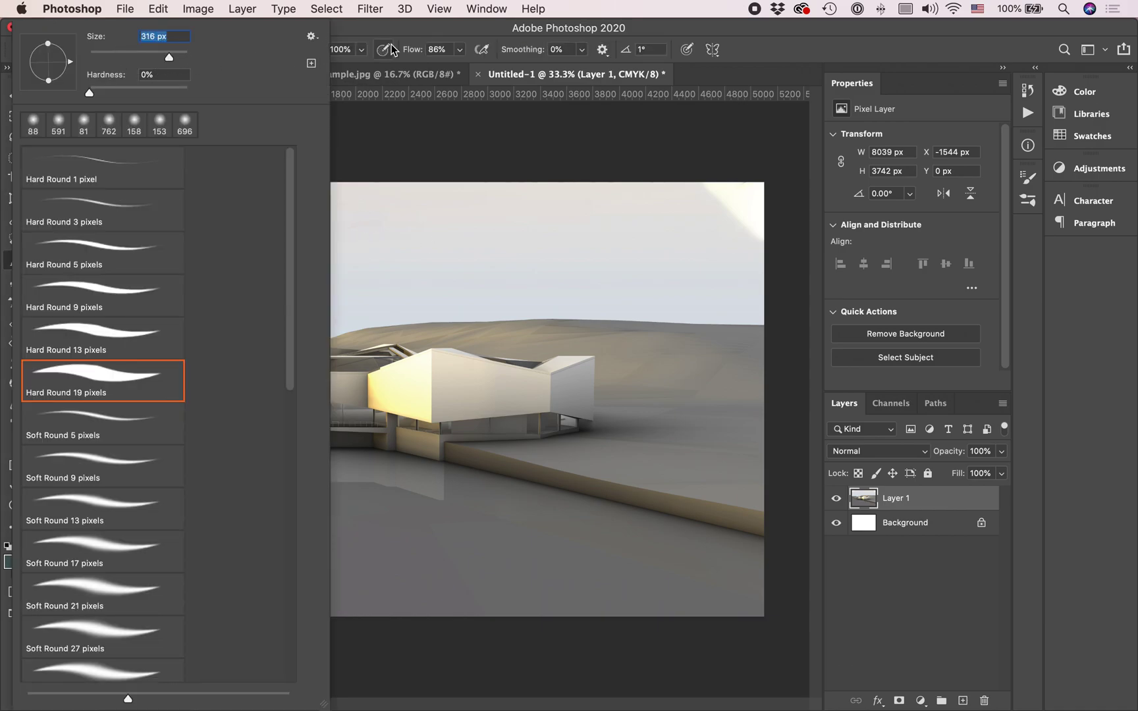
key(Return)
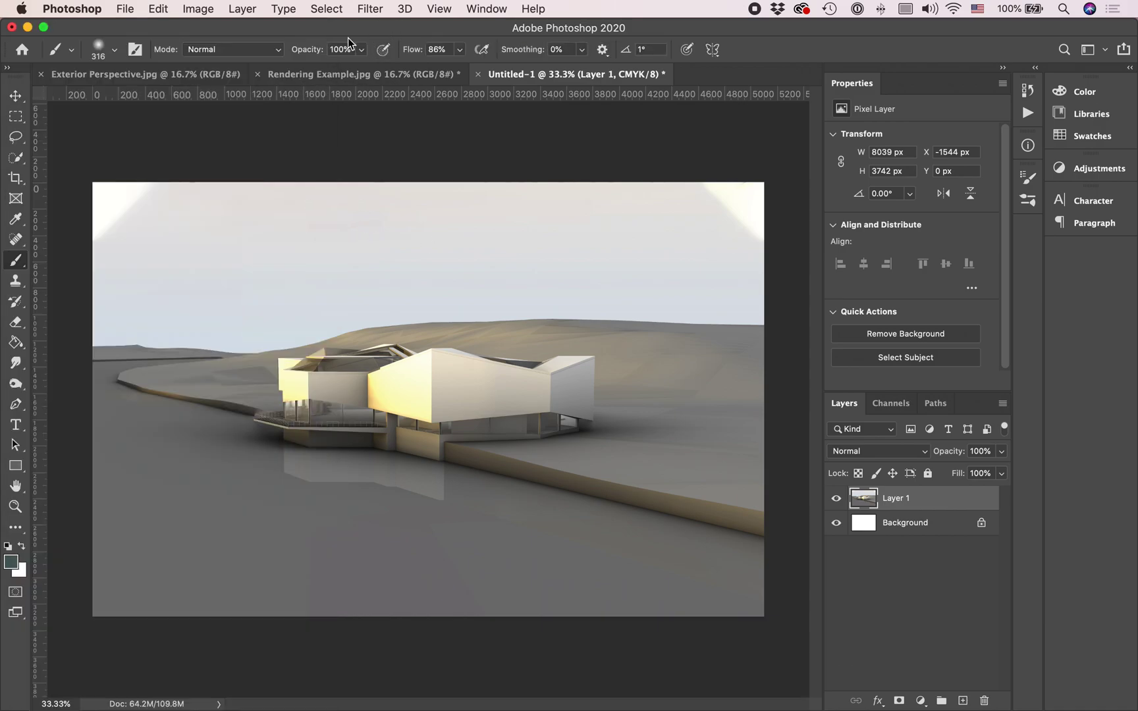
alt+click(262, 183)
mouse_move(191, 193)
mouse_down()
mouse_move(82, 225)
mouse_move(166, 153)
mouse_move(71, 237)
mouse_move(127, 195)
mouse_move(97, 152)
mouse_up()
mouse_move(724, 241)
mouse_down()
mouse_move(707, 176)
mouse_move(807, 267)
mouse_move(715, 179)
mouse_move(739, 145)
mouse_up()
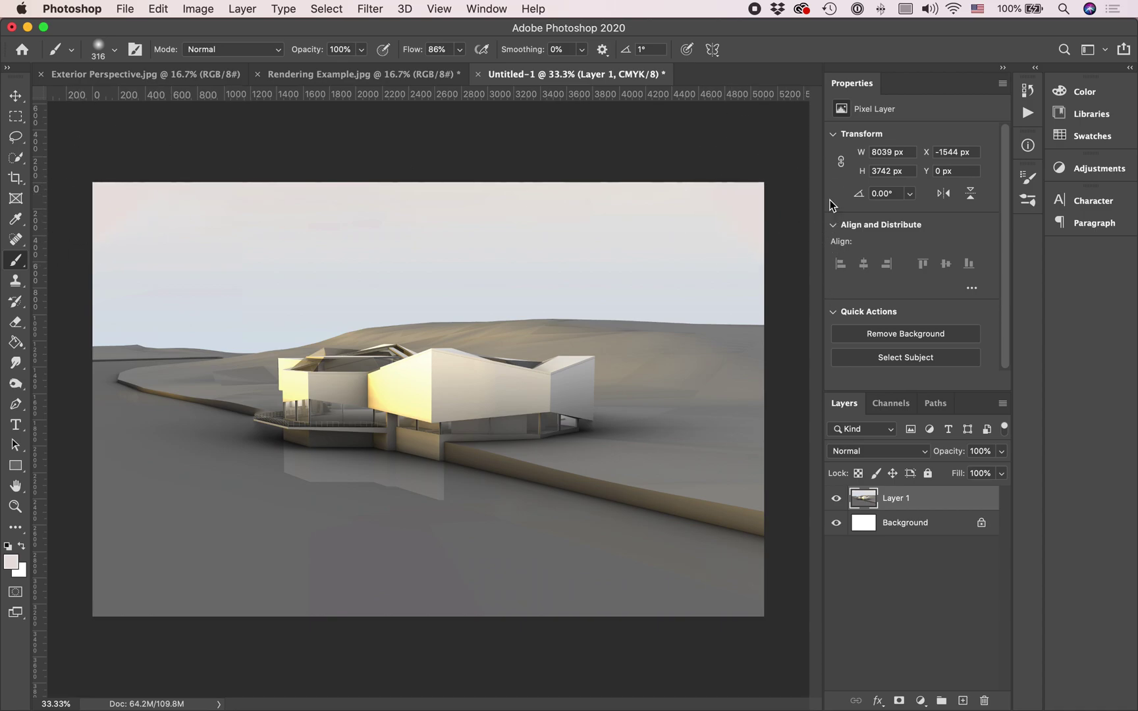
key(v)
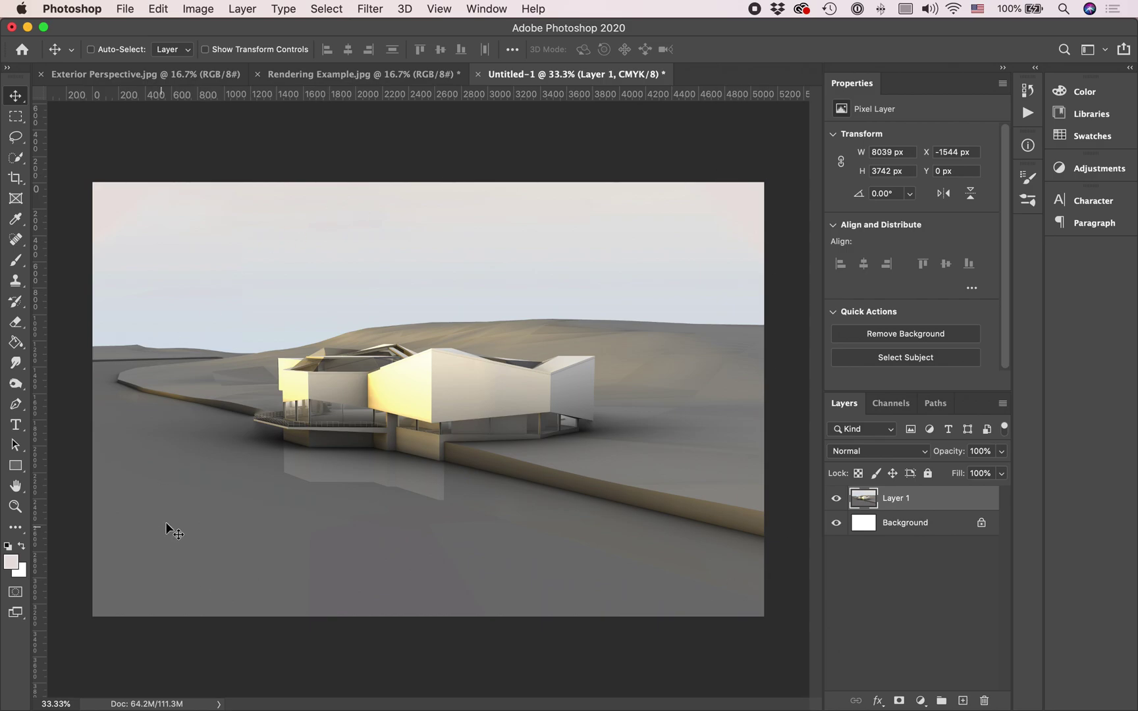
Open the save options for the 17 by 11 inch document and leave them without saving.
key(super+s)
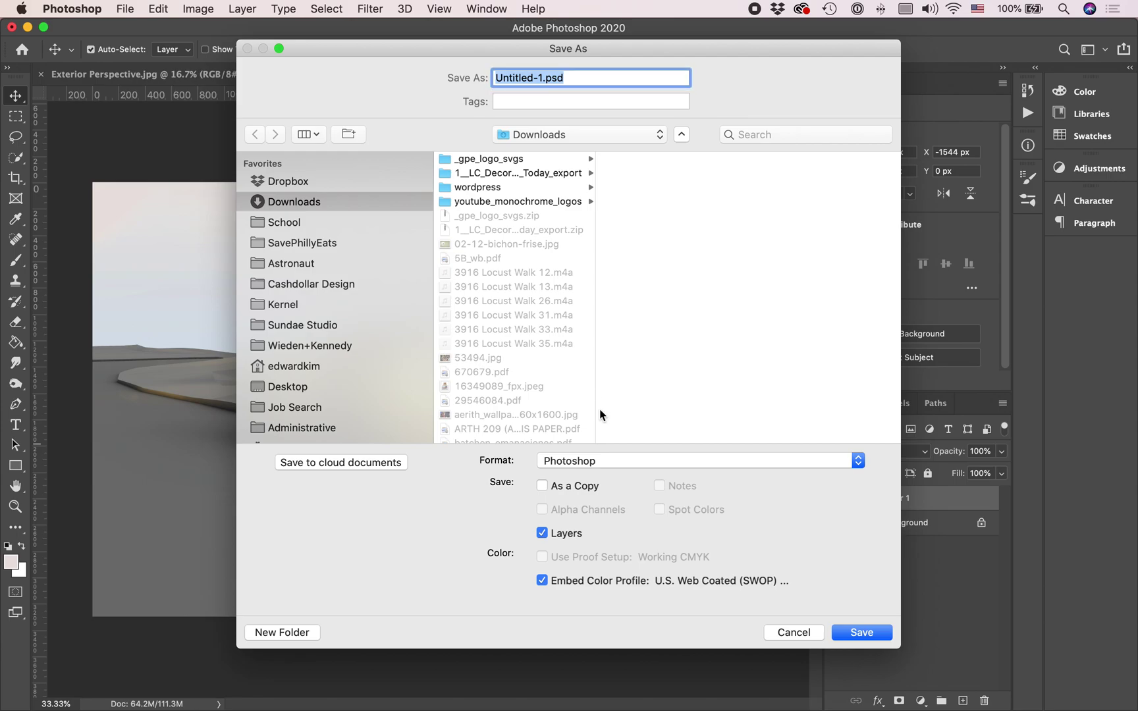
click(805, 632)
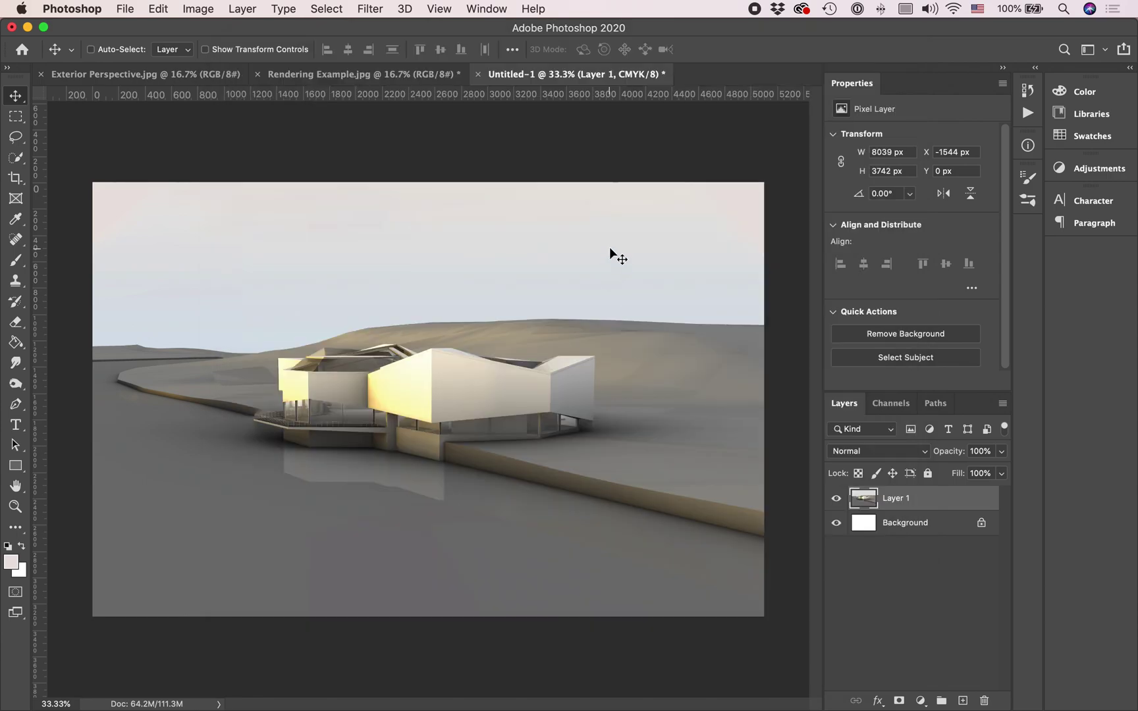
Switch to the InDesign portfolio, view the blank spread of pages 6 and 7, and return to Photoshop.
key(ctrl+Left)
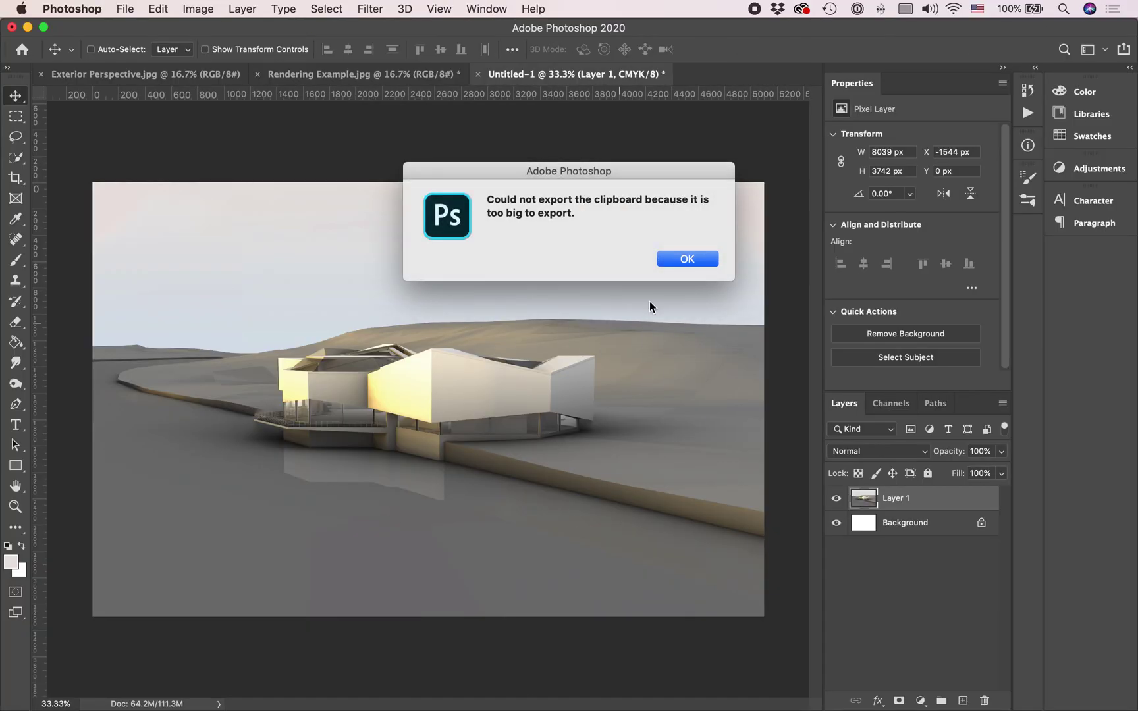
click(685, 259)
key(ctrl+Left)
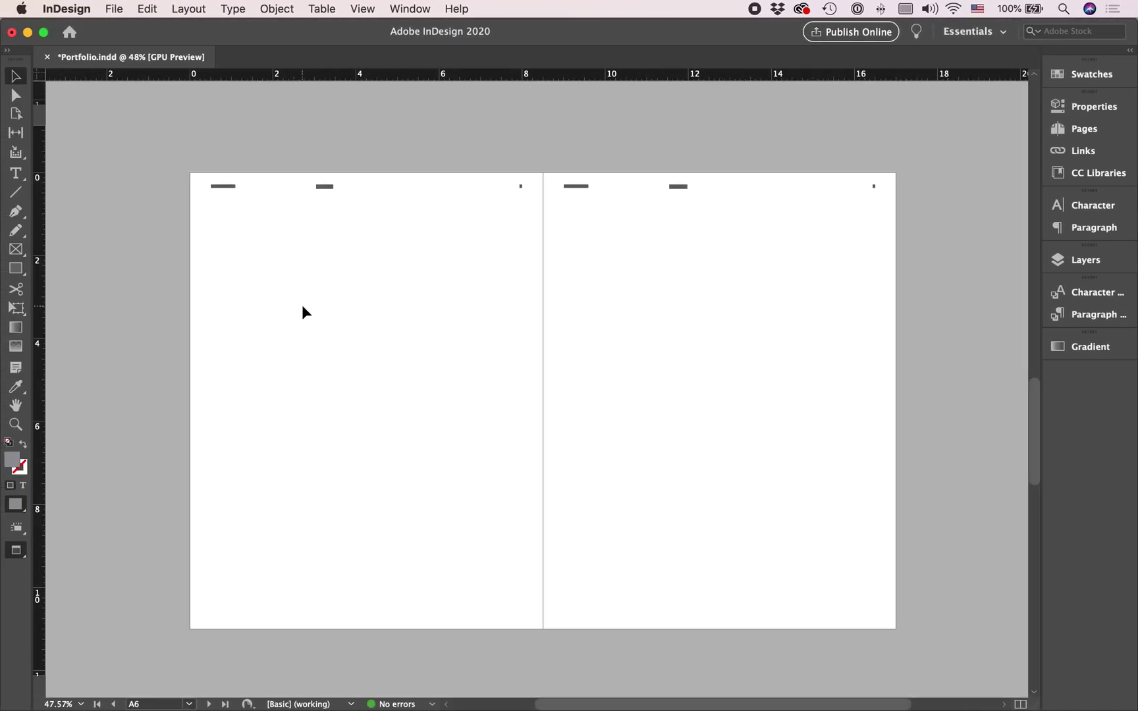
scroll(303, 312, up, 3)
scroll(302, 312, down, 2)
key(ctrl+Right)
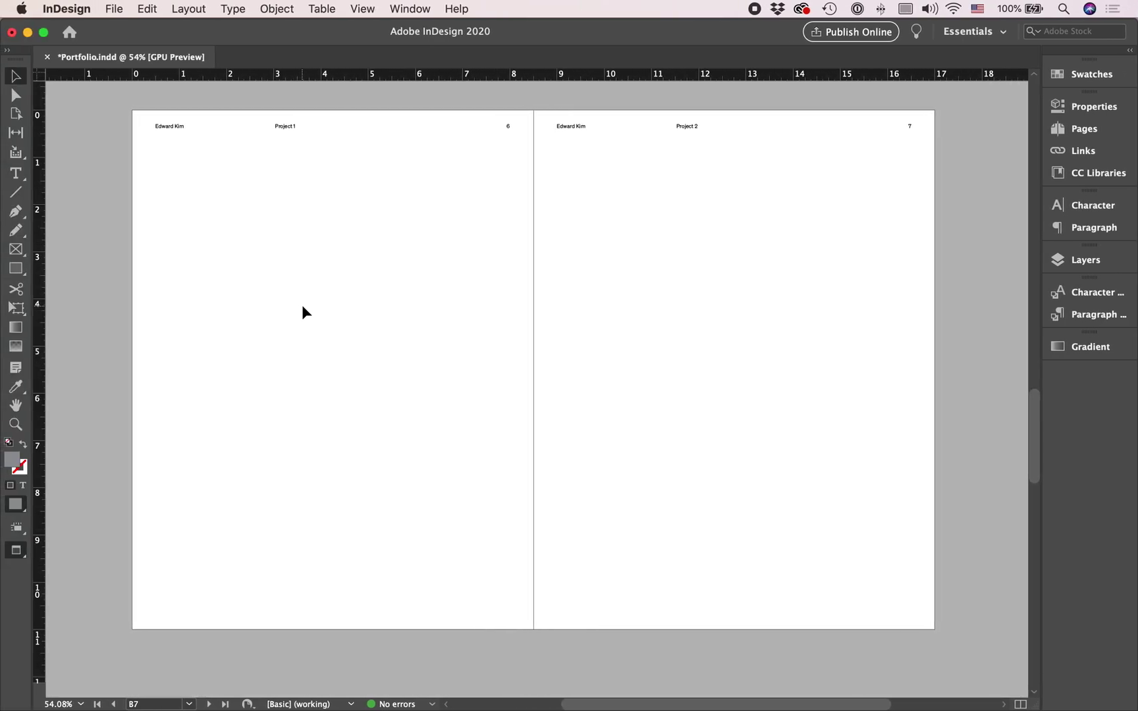
key(ctrl+Right)
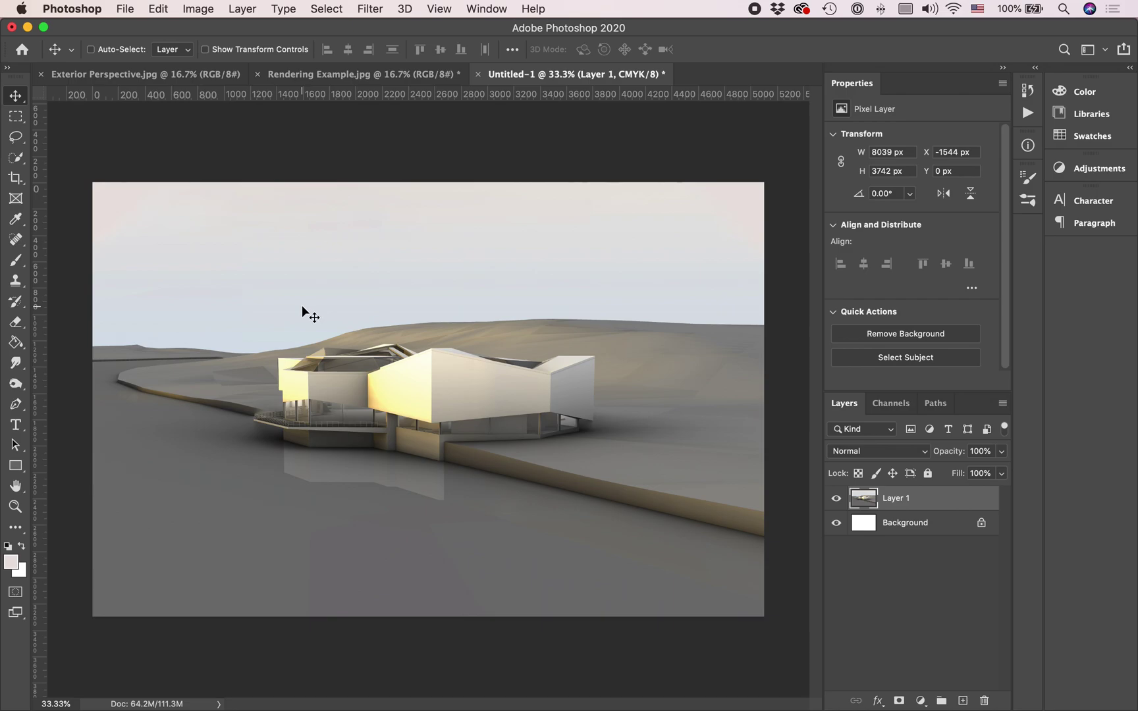
In InDesign, draw a gray rectangle about 4.97 by 3.65 in on page 6 and show its properties.
key(ctrl+Left)
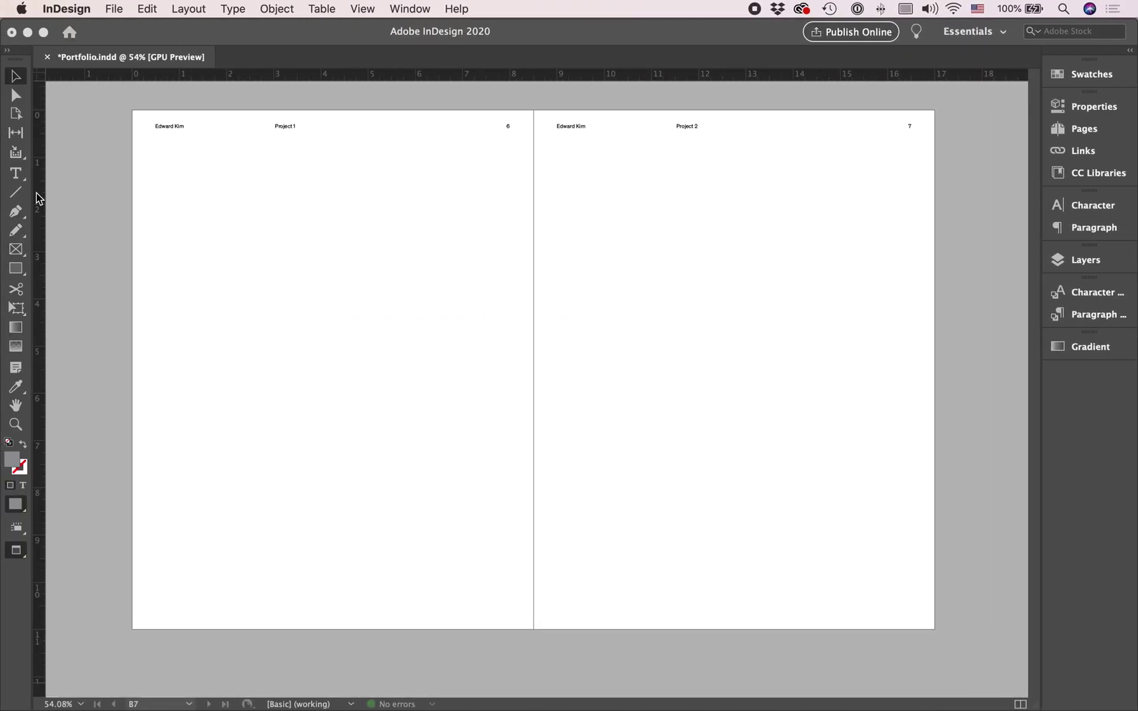
click(16, 268)
drag(156, 174, 394, 348)
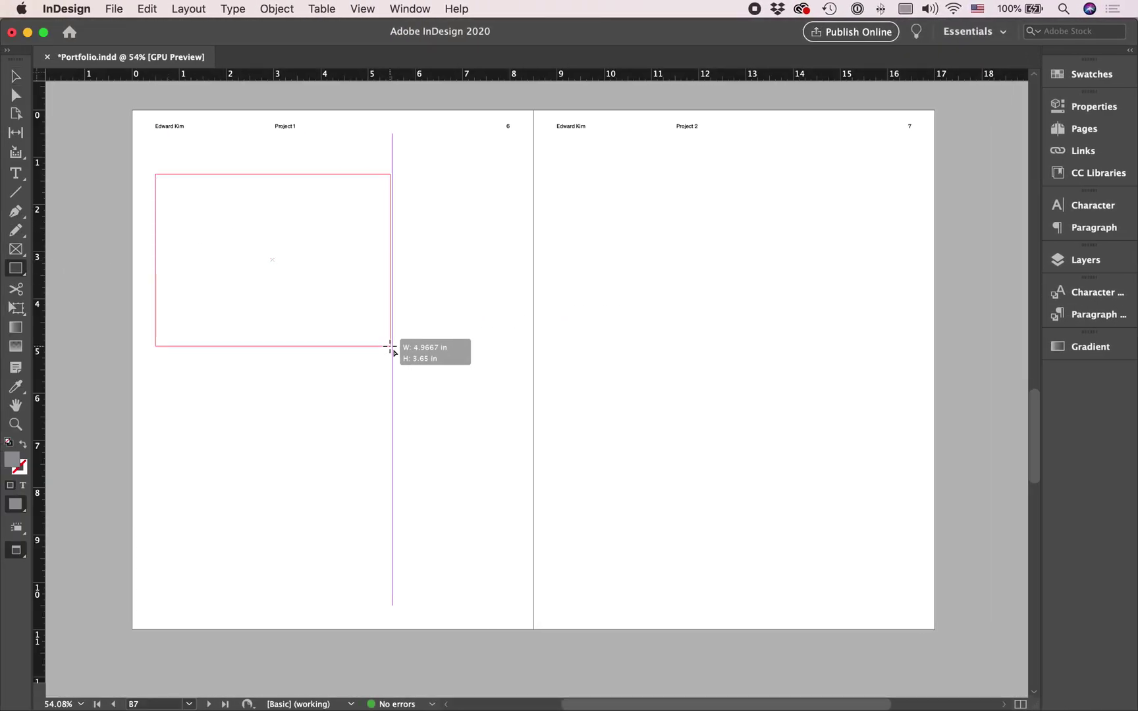
key(v)
drag(304, 276, 309, 277)
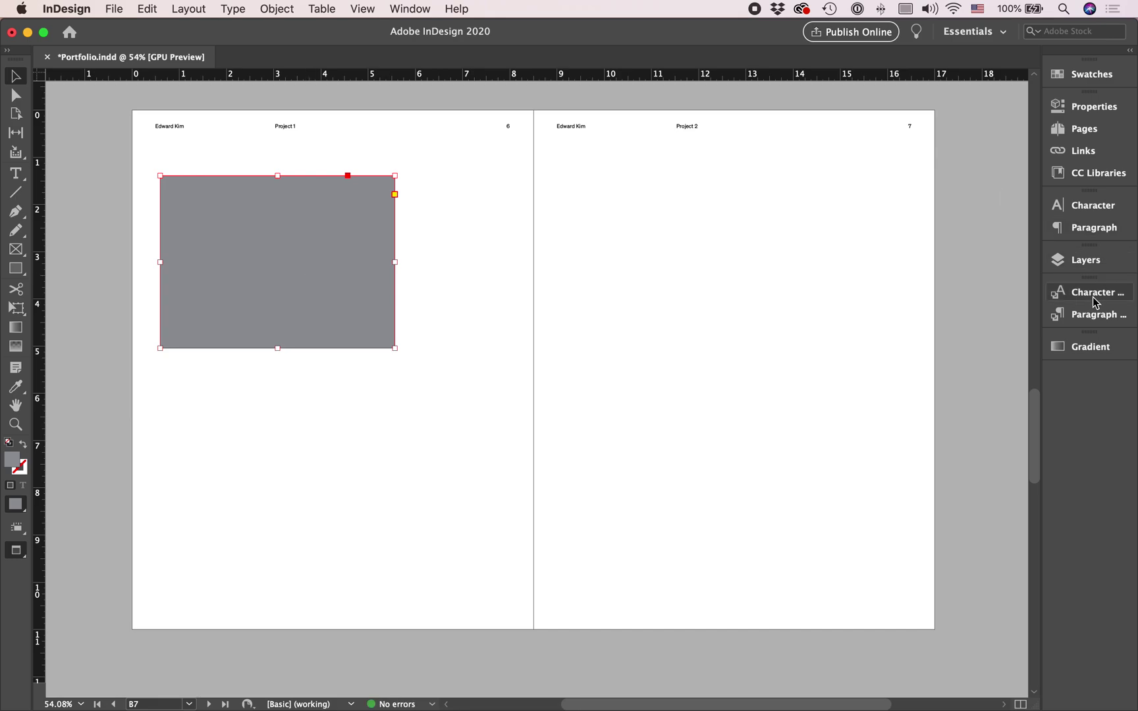
click(1094, 106)
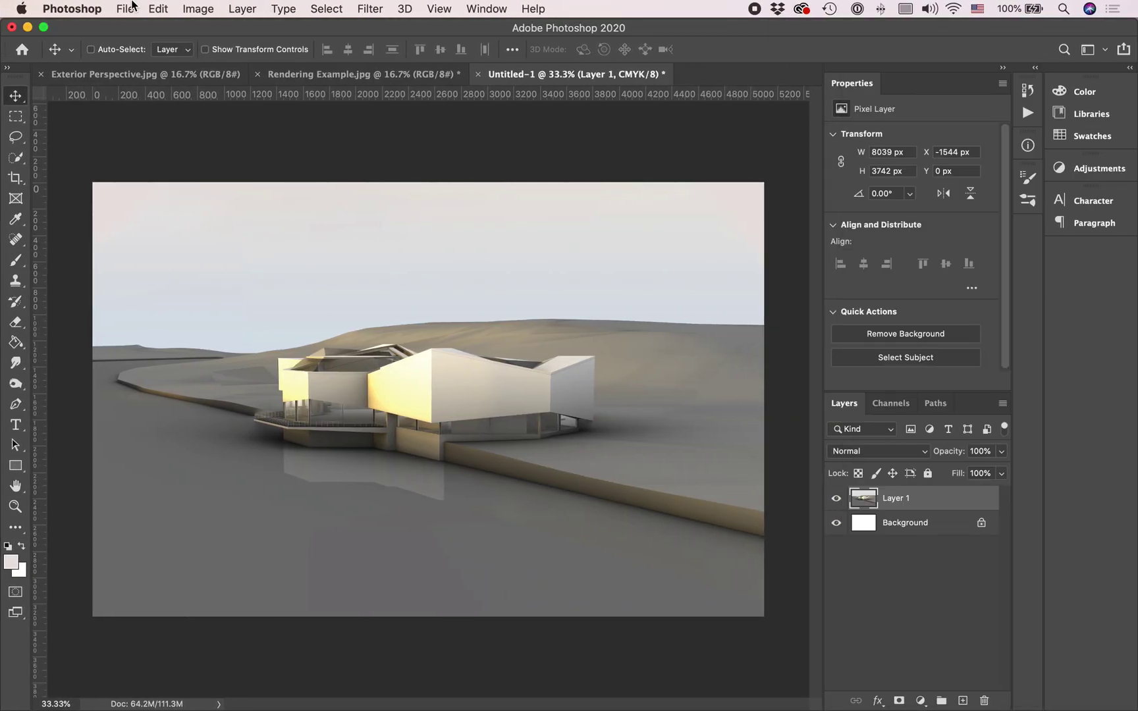
In Photoshop, create a new CMYK document 5 inches wide and 3.65 inches high at 300 pixels/inch with a white background.
click(175, 9)
click(138, 27)
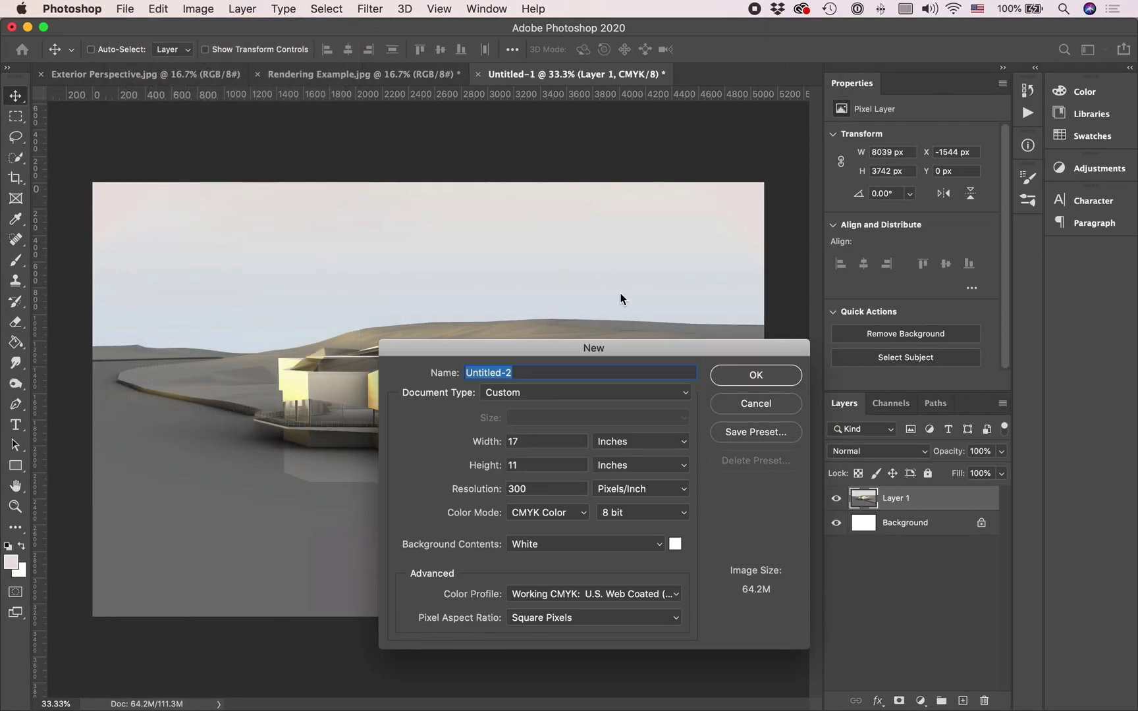
double_click(556, 440)
text(5)
key(Tab)
text(3.65)
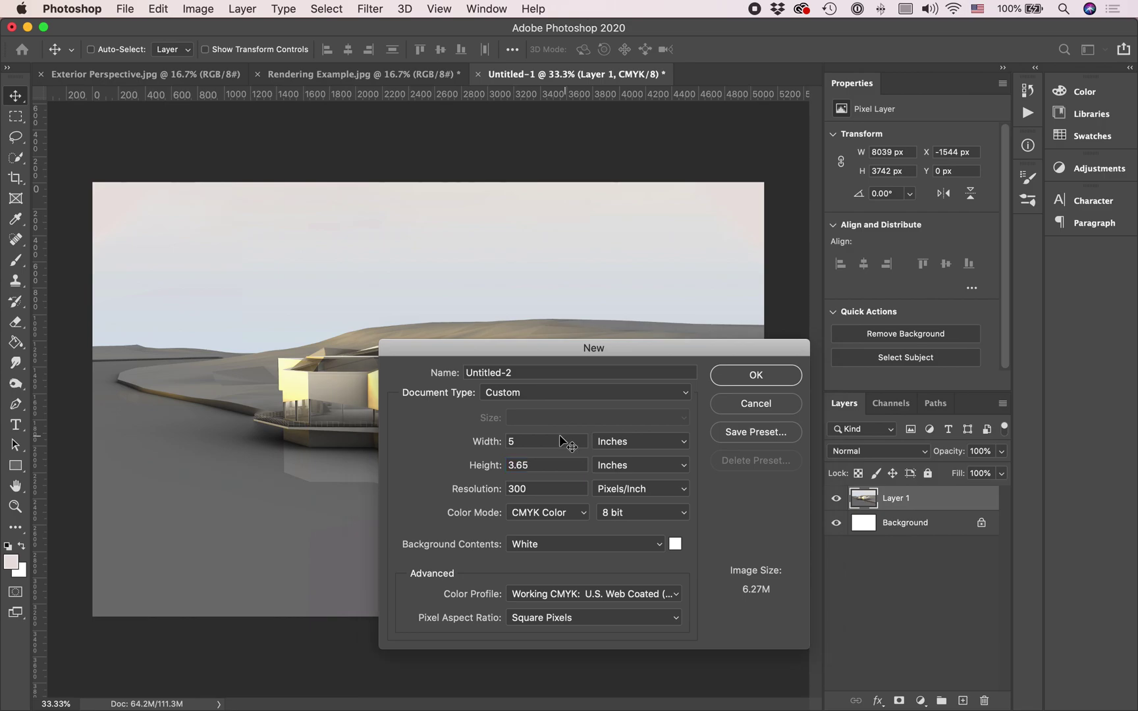
key(Return)
Copy the extended rendering from Untitled-1 and paste it into the new 5 by 3.65 inch document.
click(504, 74)
key(super+c)
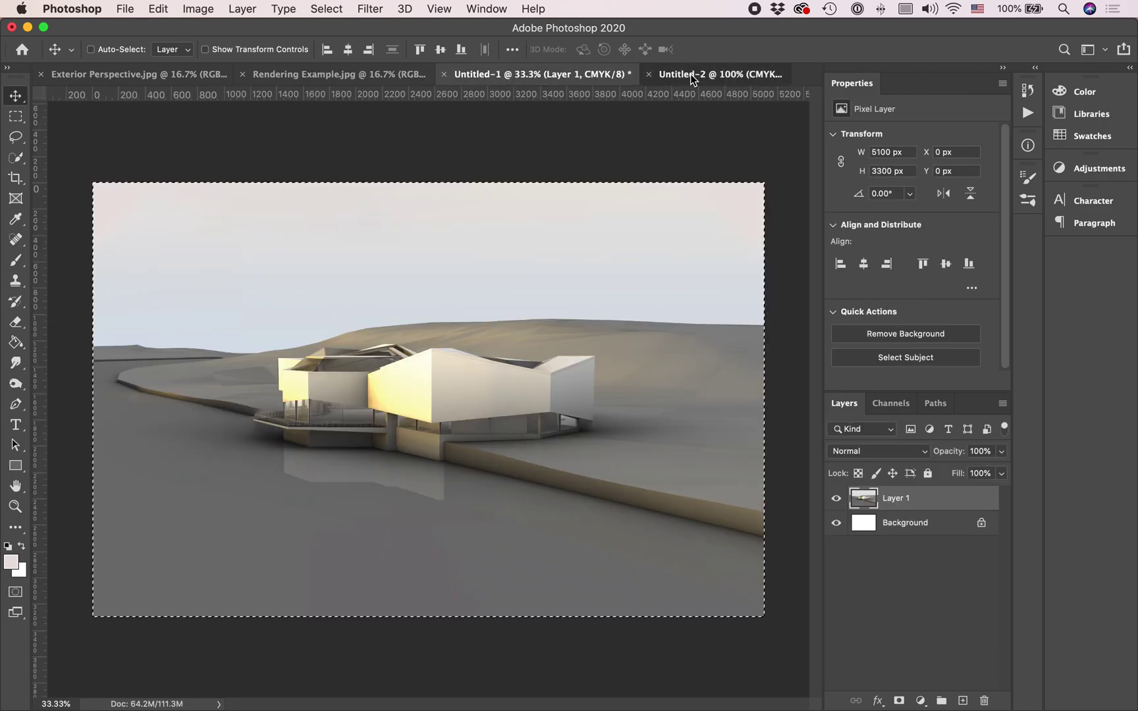
click(690, 74)
key(super+v)
Scale the pasted rendering to about 35% and position it at about X -146 px, Y -33 px so it covers the canvas.
key(super+t)
key(super+0)
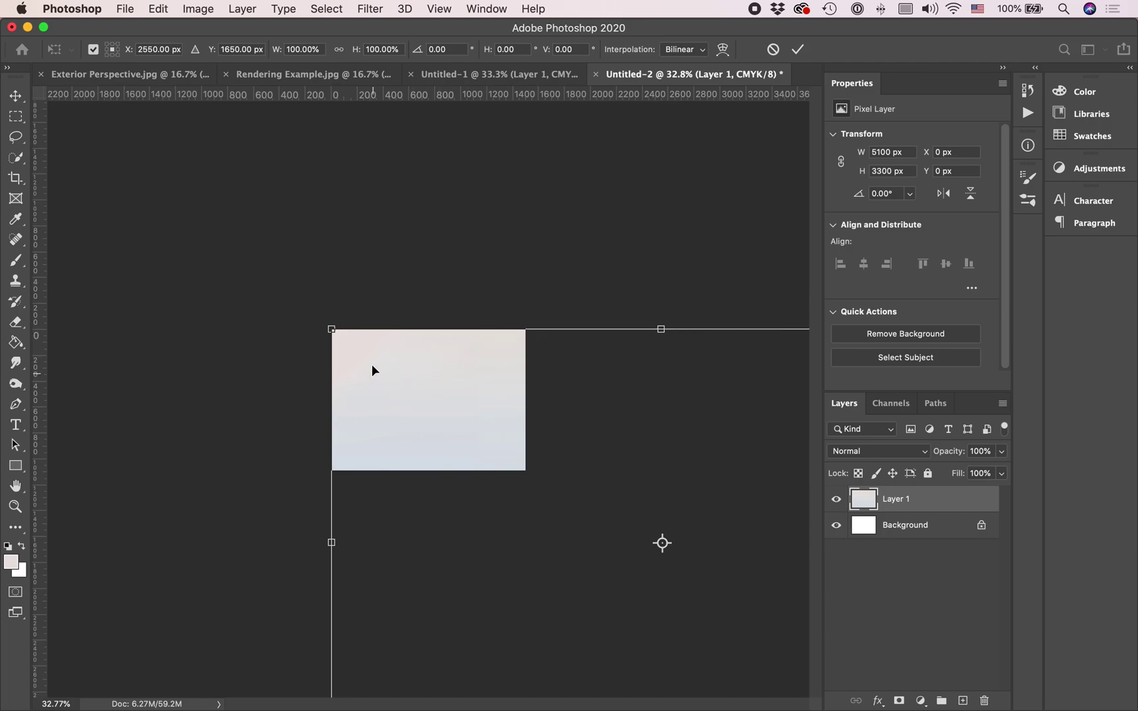
drag(481, 386, 264, 239)
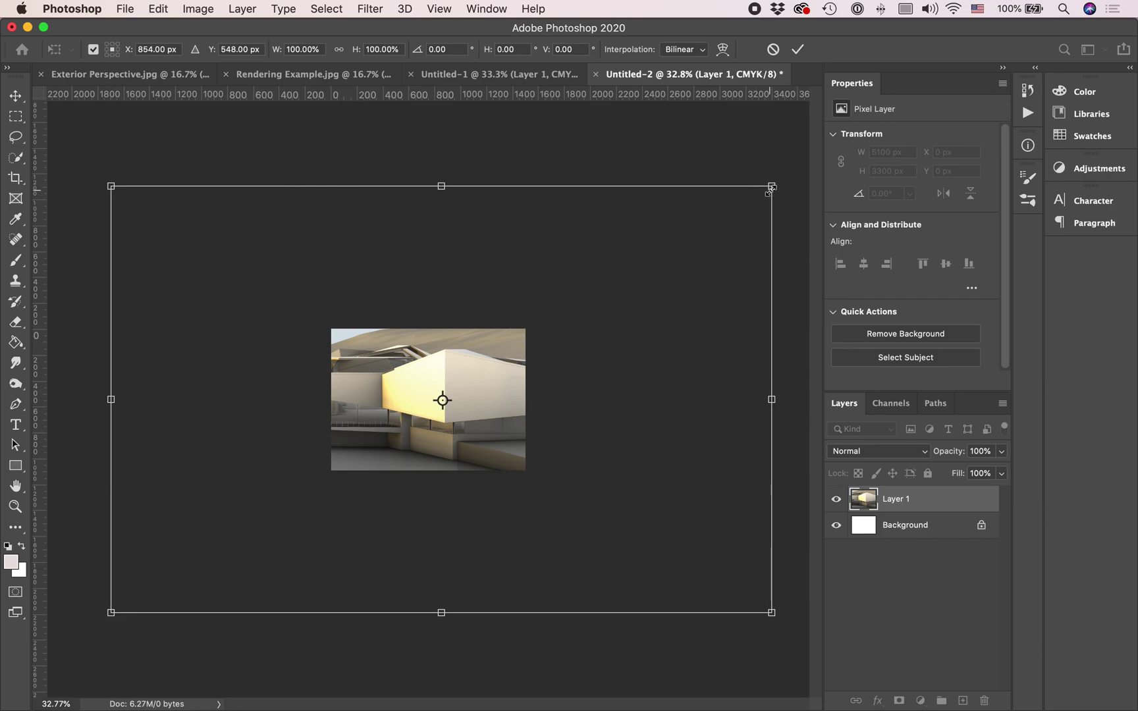
drag(770, 187, 515, 340)
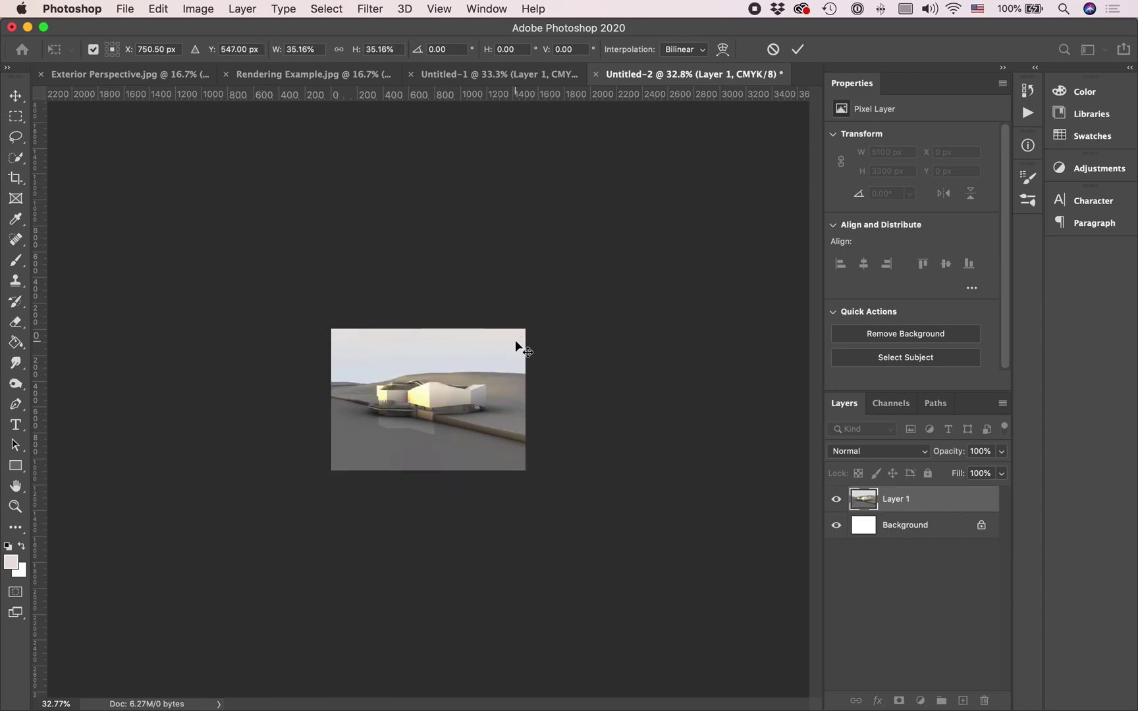
key(Return)
key(super+plus)
key(super+plus)
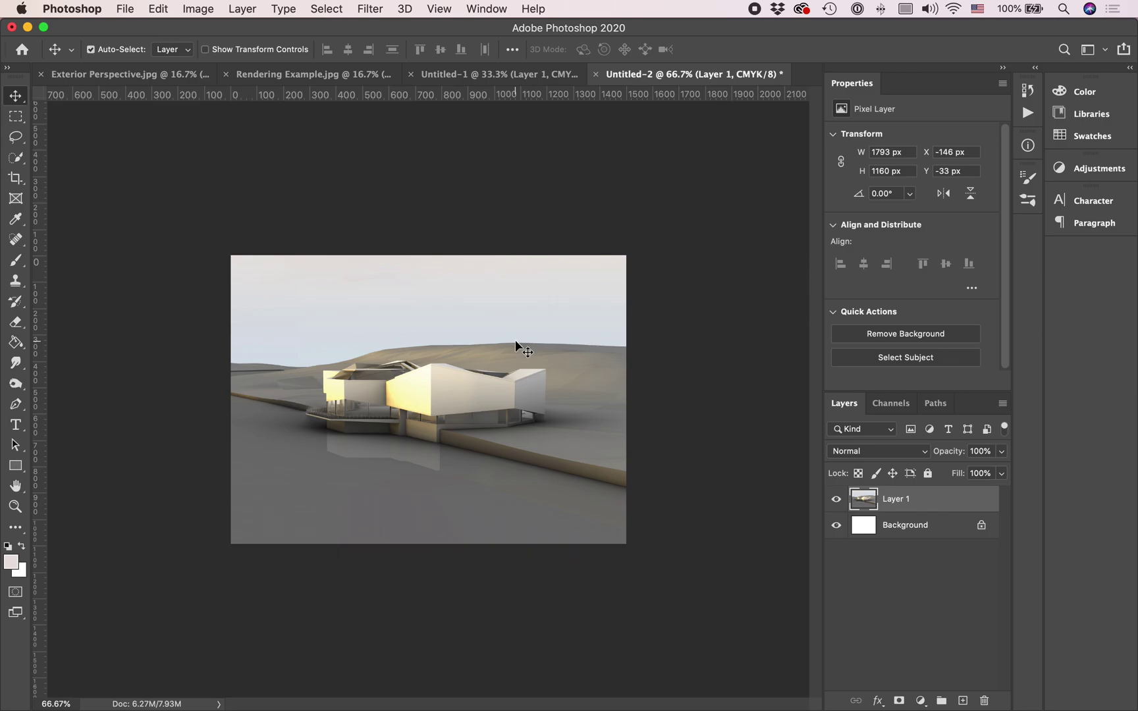
Save the document as a JPEG named Image 1 in the Demo for Tutorial folder on the Desktop.
key(super+s)
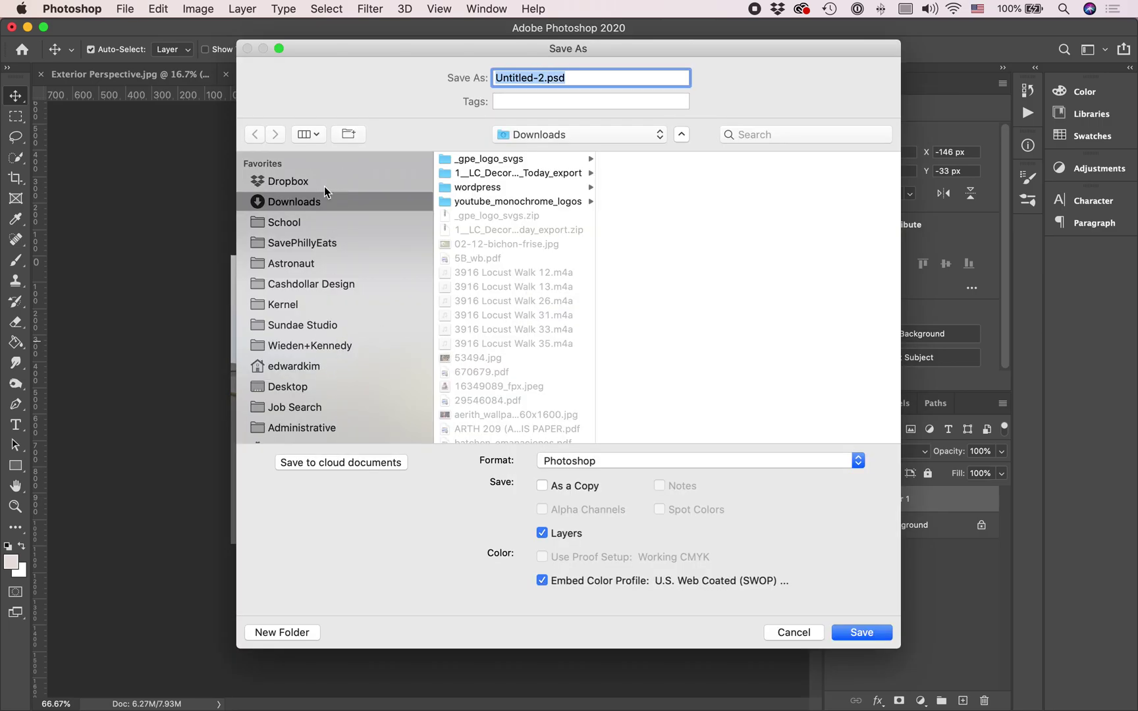
scroll(276, 414, down, 2)
click(296, 337)
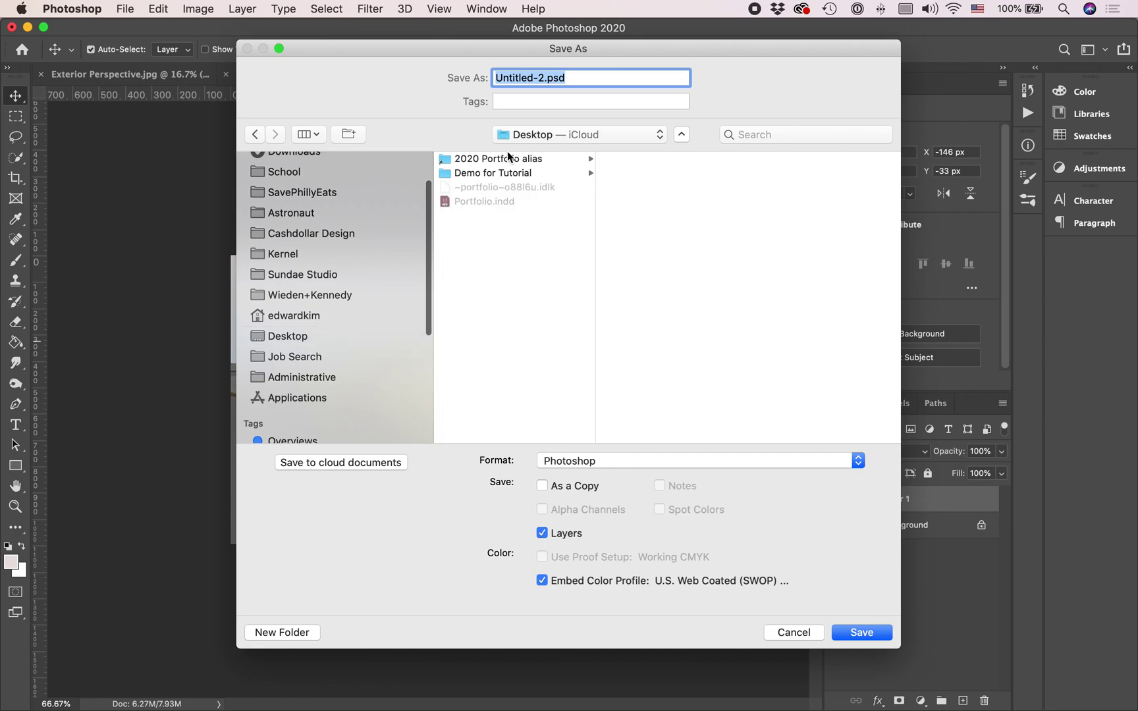
click(469, 173)
click(602, 463)
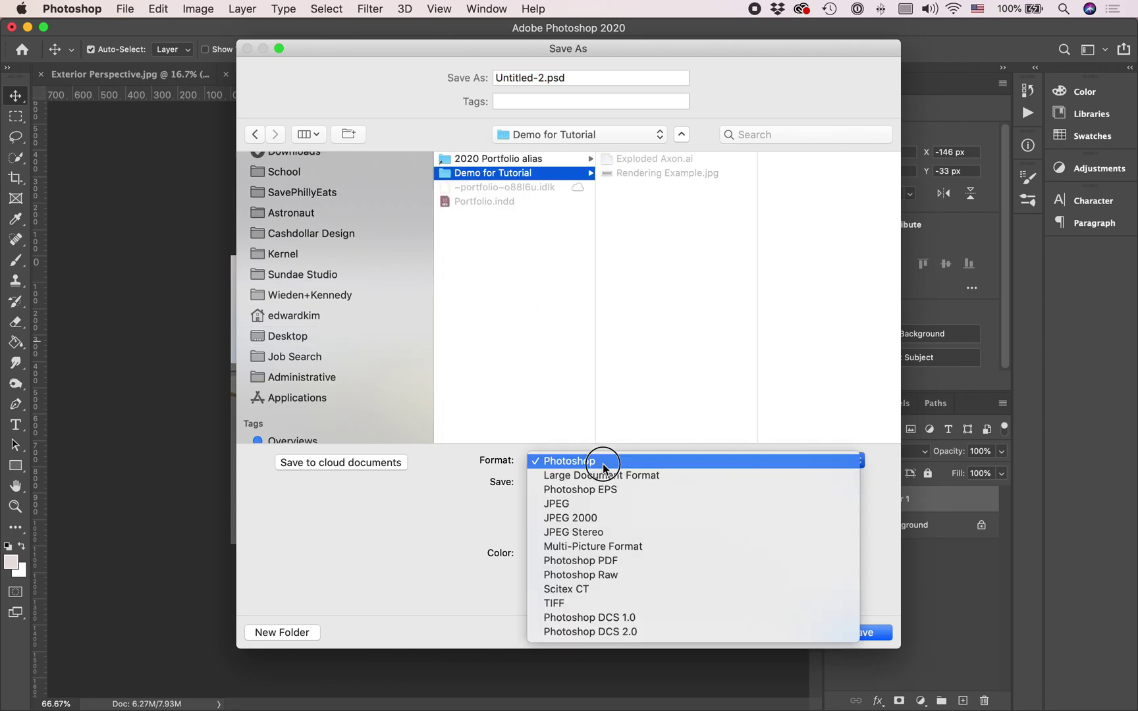
click(609, 504)
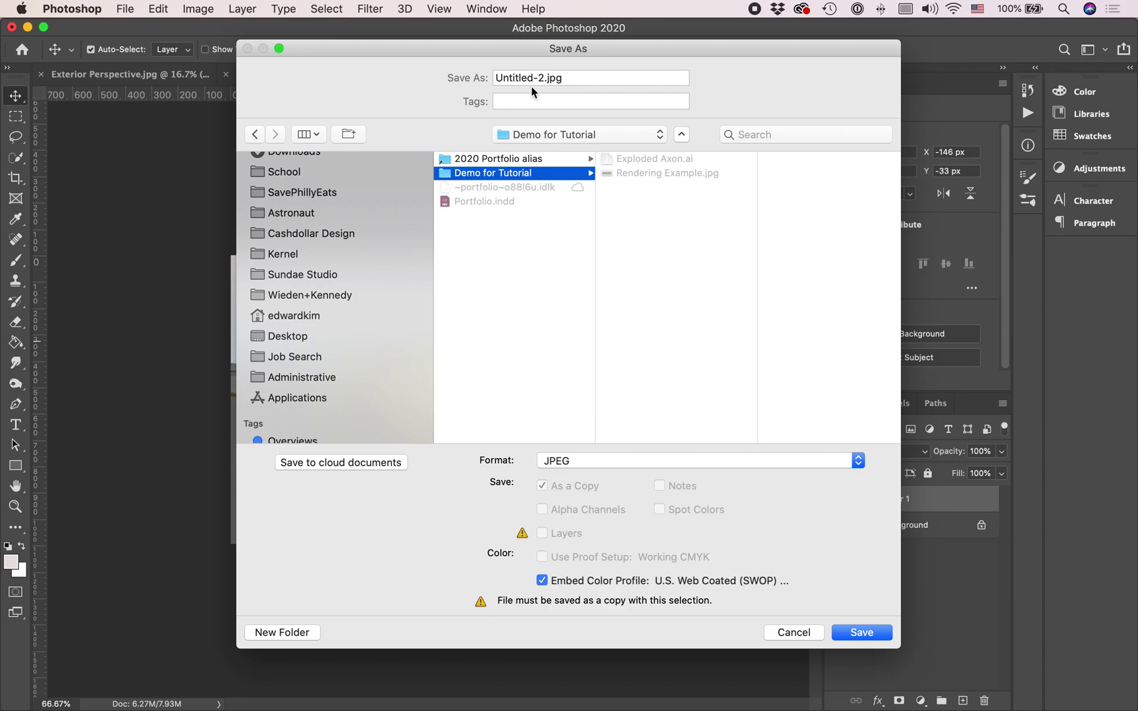
click(543, 77)
text(Image 1)
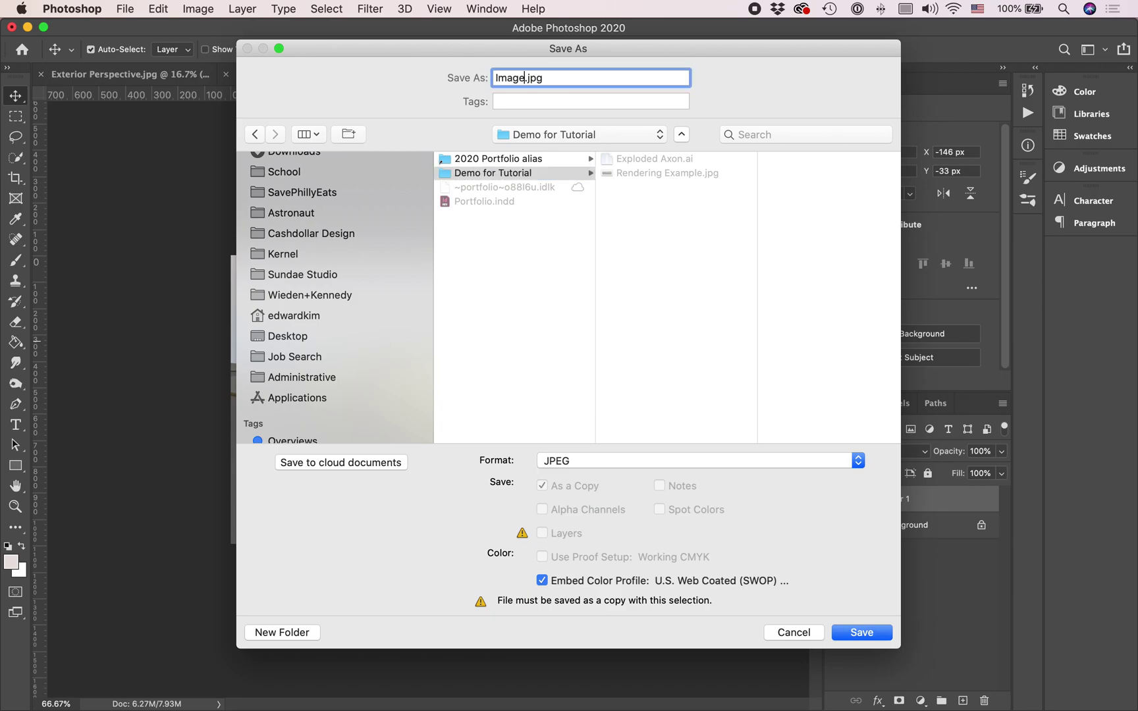
key(Return)
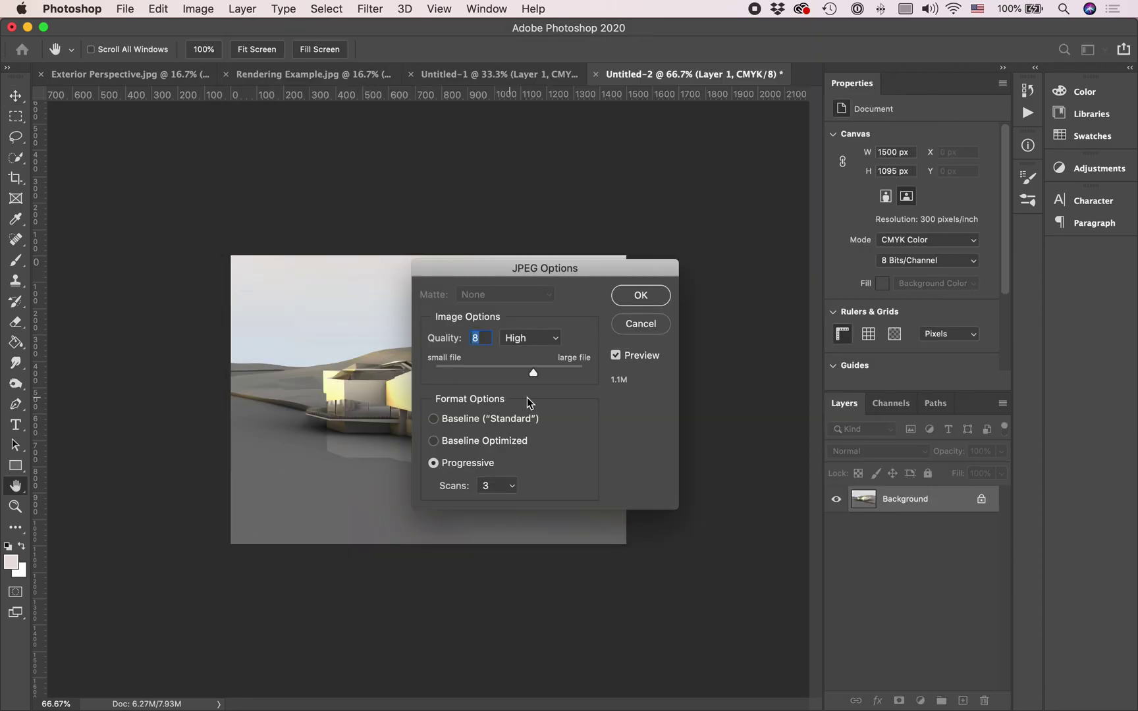
Set the JPEG quality to 6 (Medium) with the Baseline ("Standard") format and confirm the export.
drag(534, 373, 617, 373)
drag(533, 374, 521, 371)
click(495, 425)
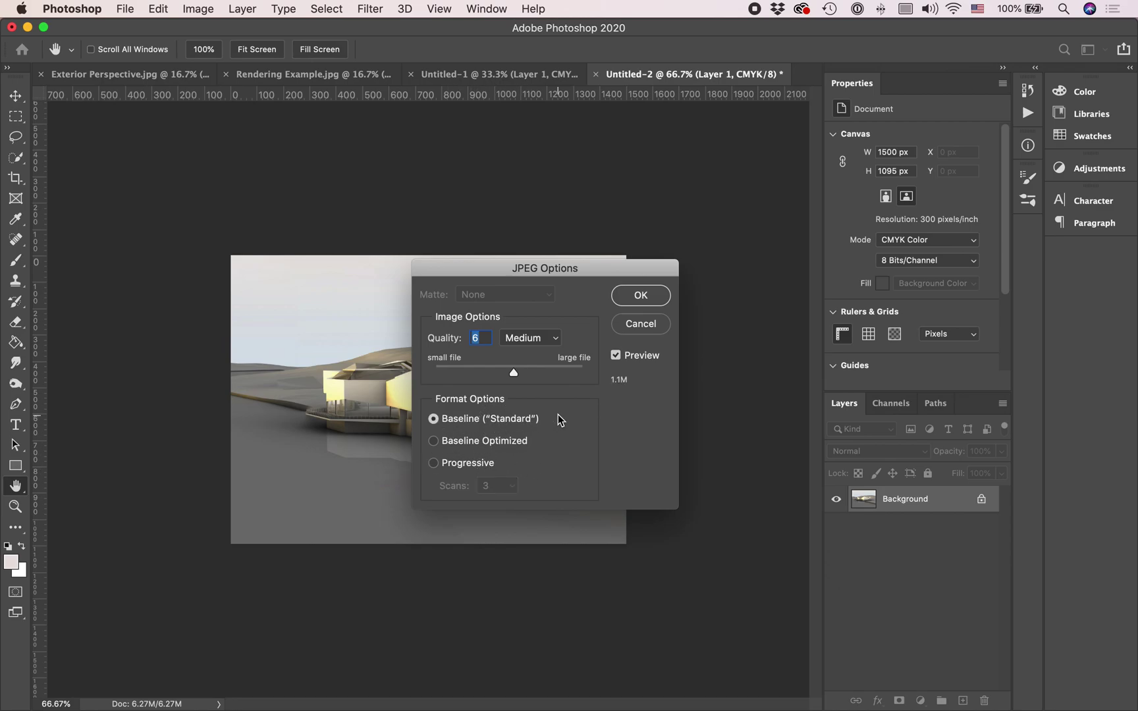
click(648, 294)
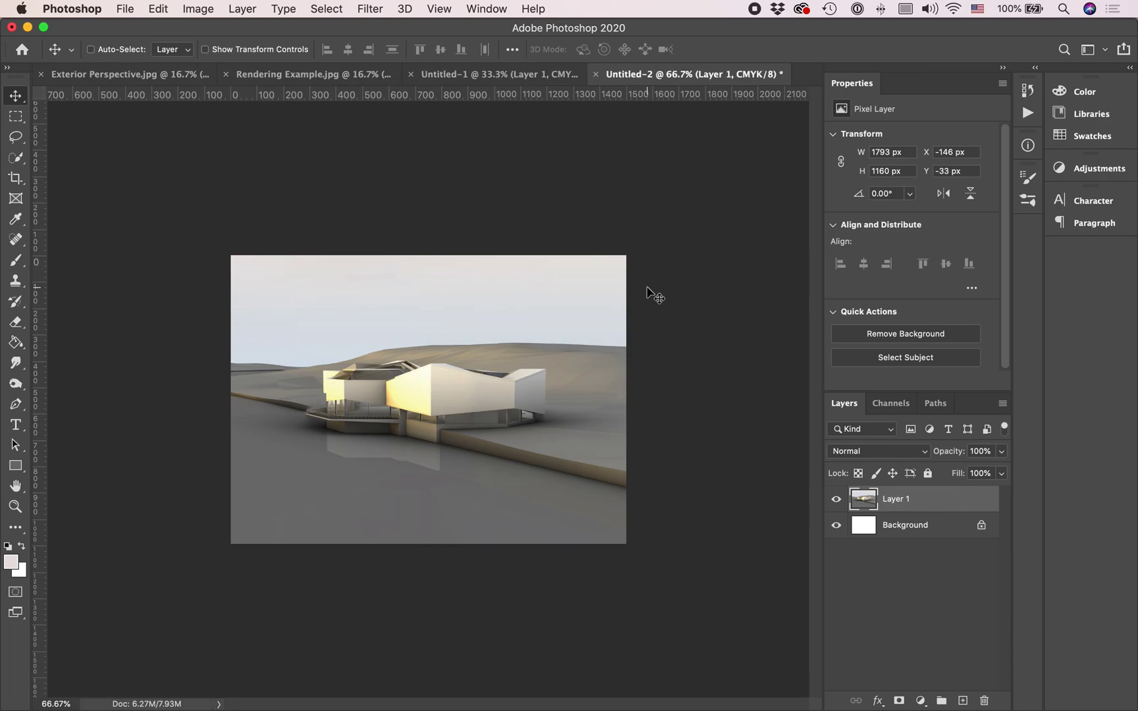
Place Image 1.jpg from the Demo for Tutorial folder in Finder into the gray rectangle on page 6 in InDesign, and deselect it.
key(super+Tab)
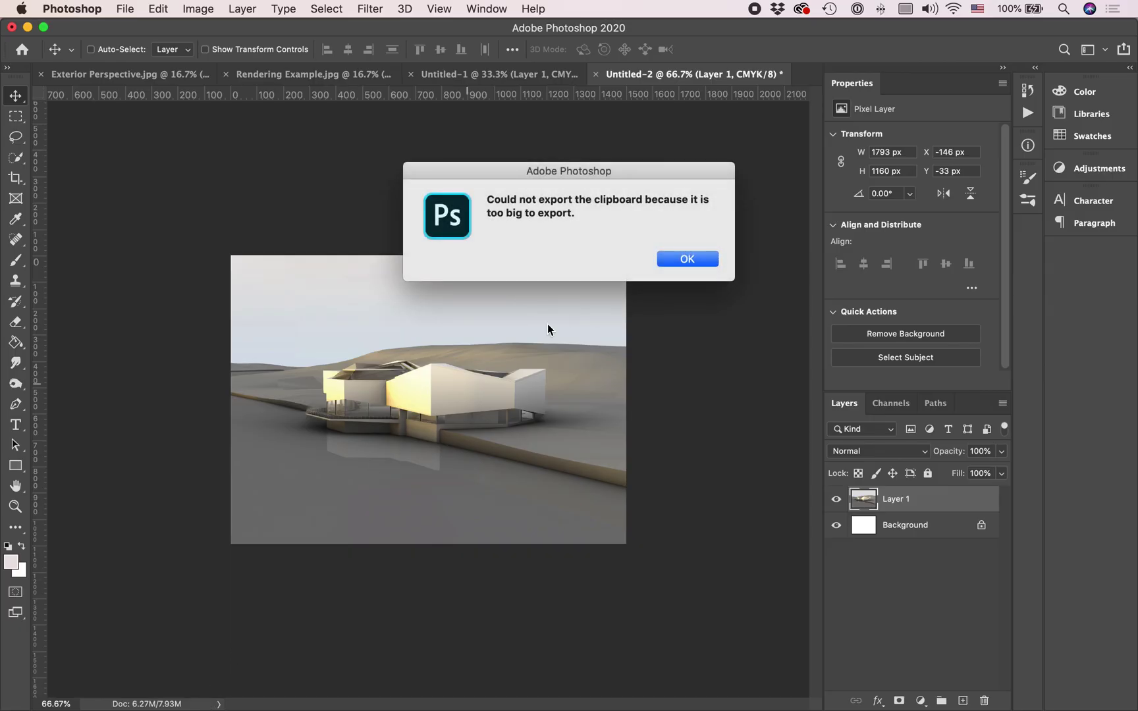
click(680, 256)
key(super+Tab)
mouse_move(181, 690)
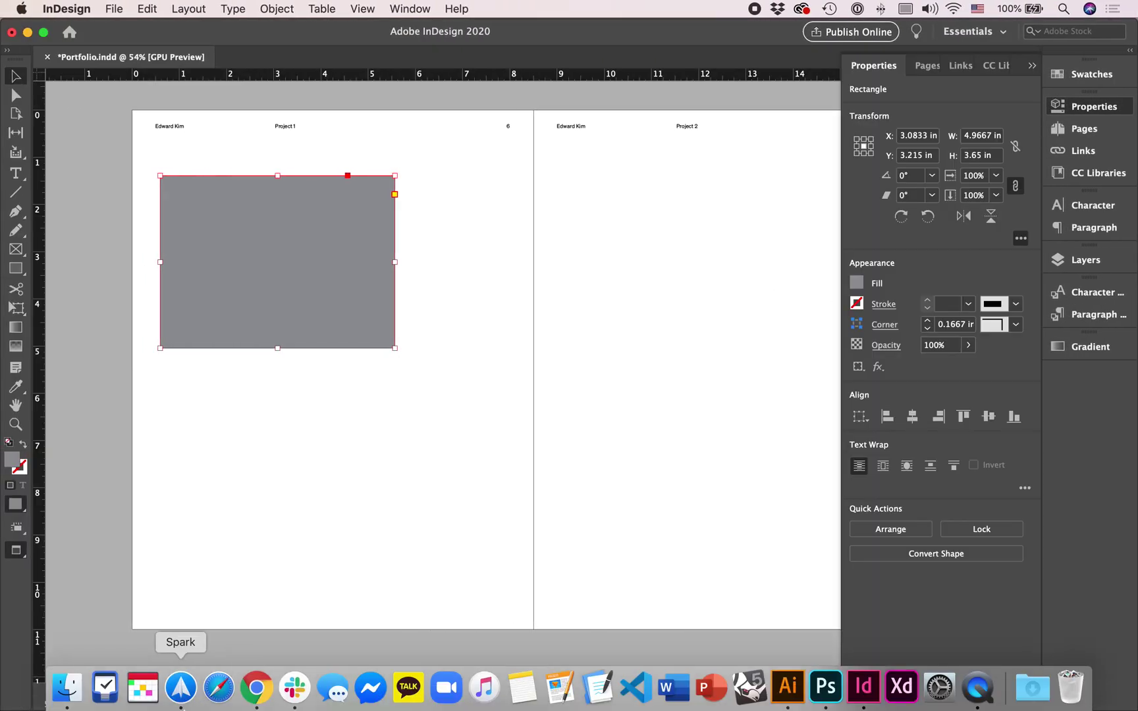
click(66, 690)
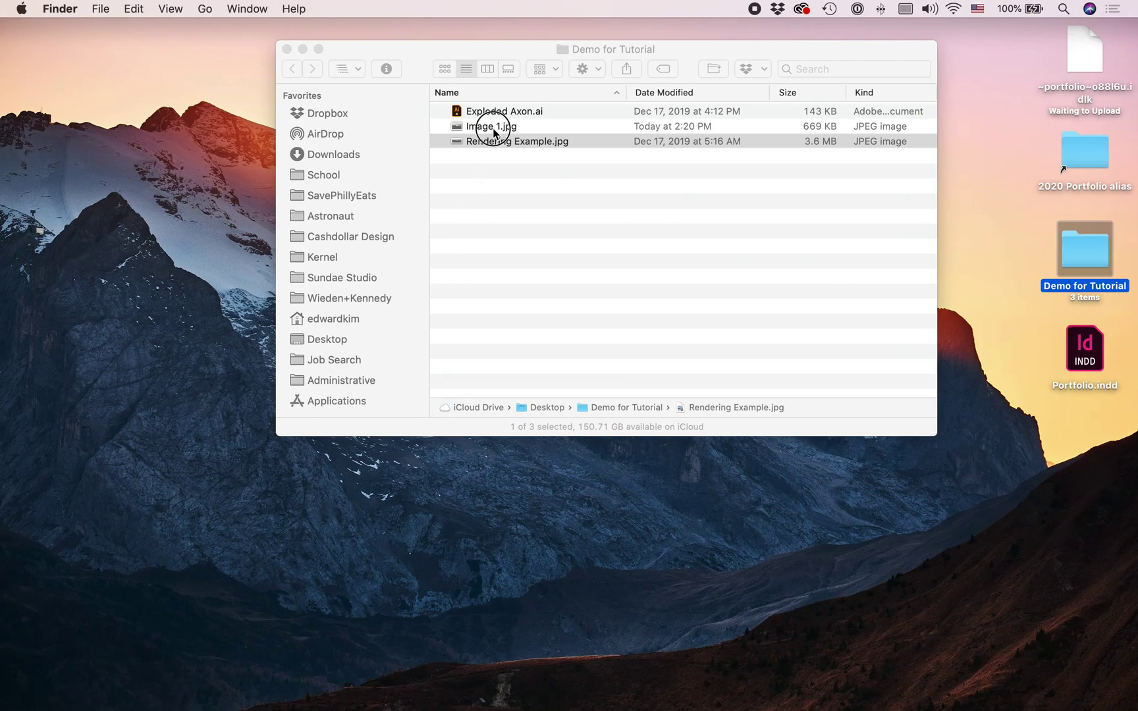
click(479, 127)
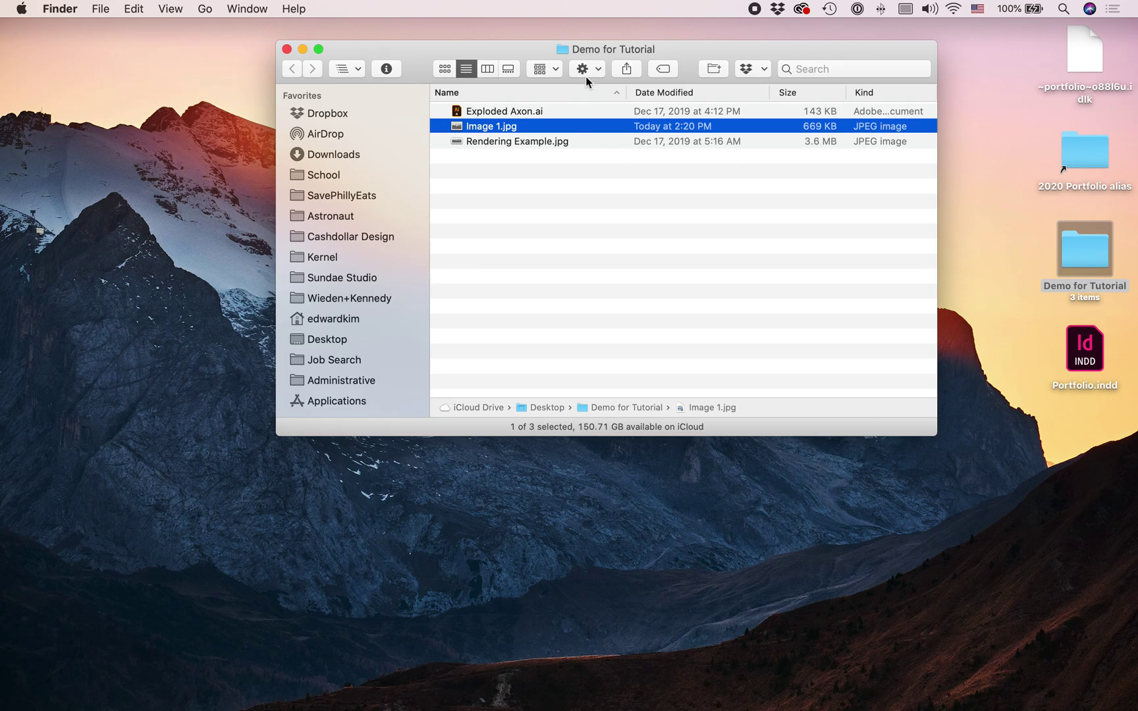
drag(606, 45, 718, 50)
click(607, 135)
drag(607, 136, 312, 306)
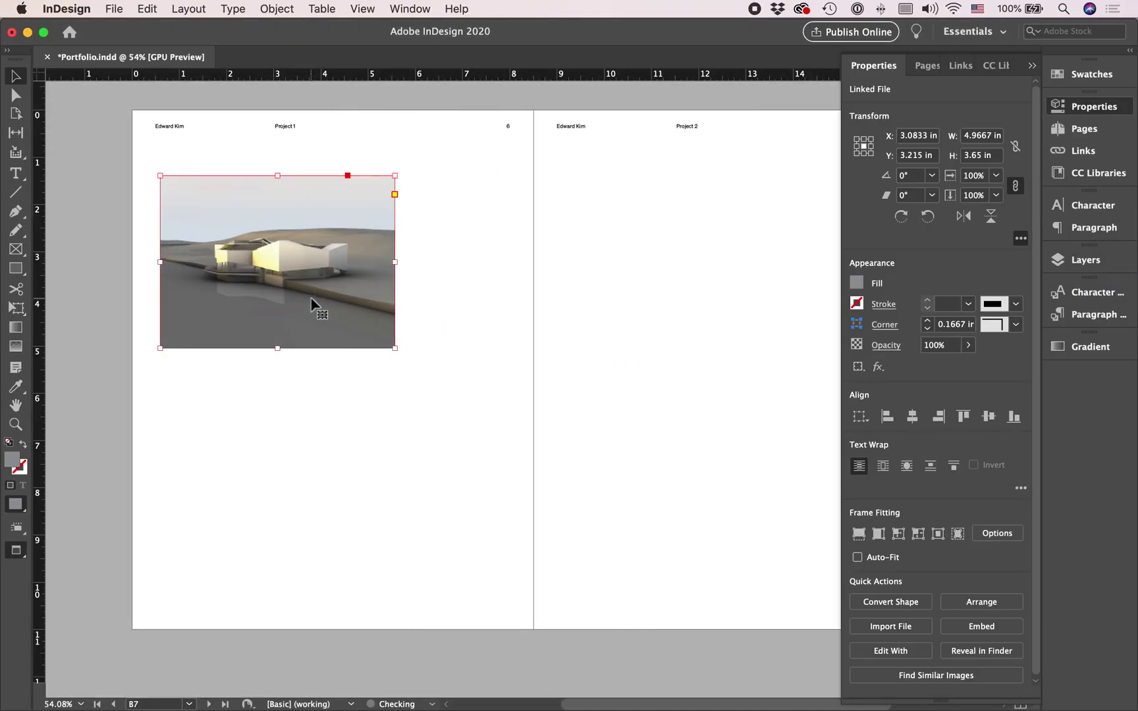
click(445, 319)
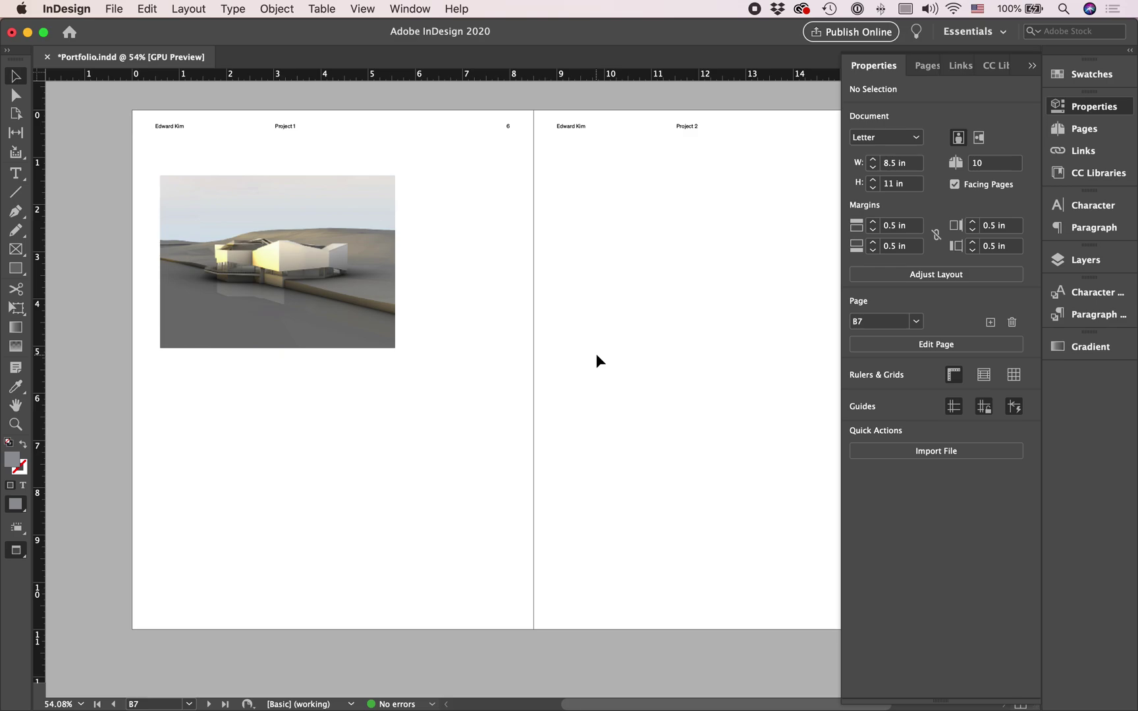
Switch to Illustrator, view the 00-Drawings Master Template spread, and return to the InDesign portfolio.
key(ctrl+Right)
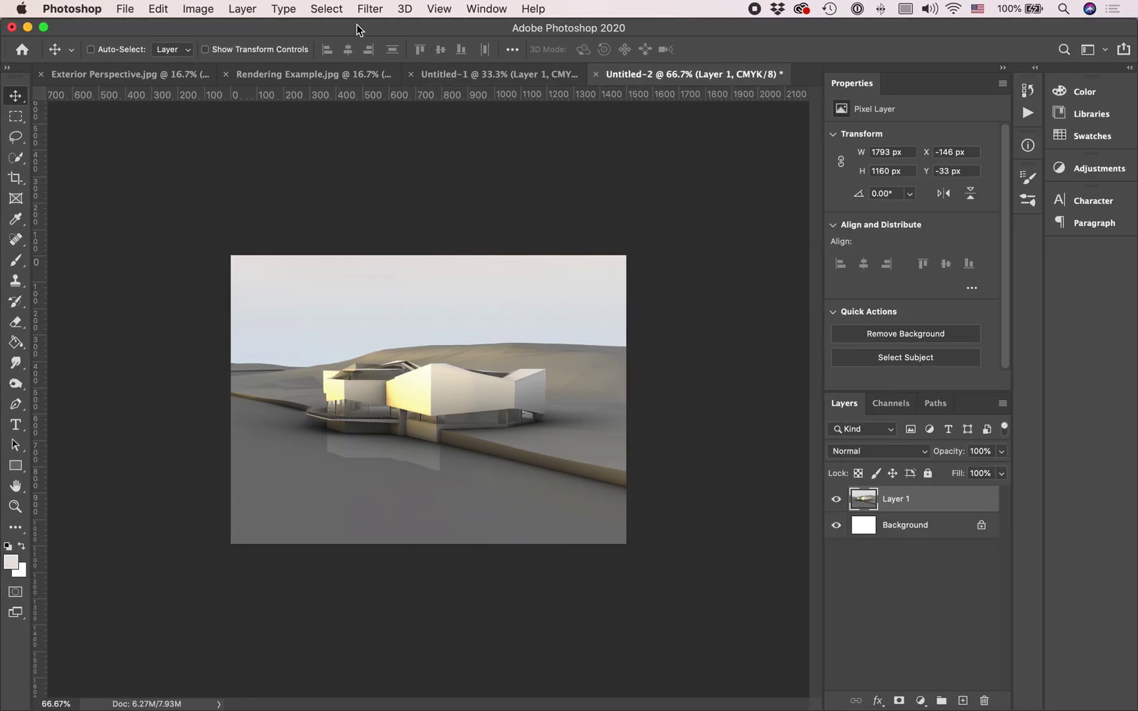
key(super+h)
click(120, 139)
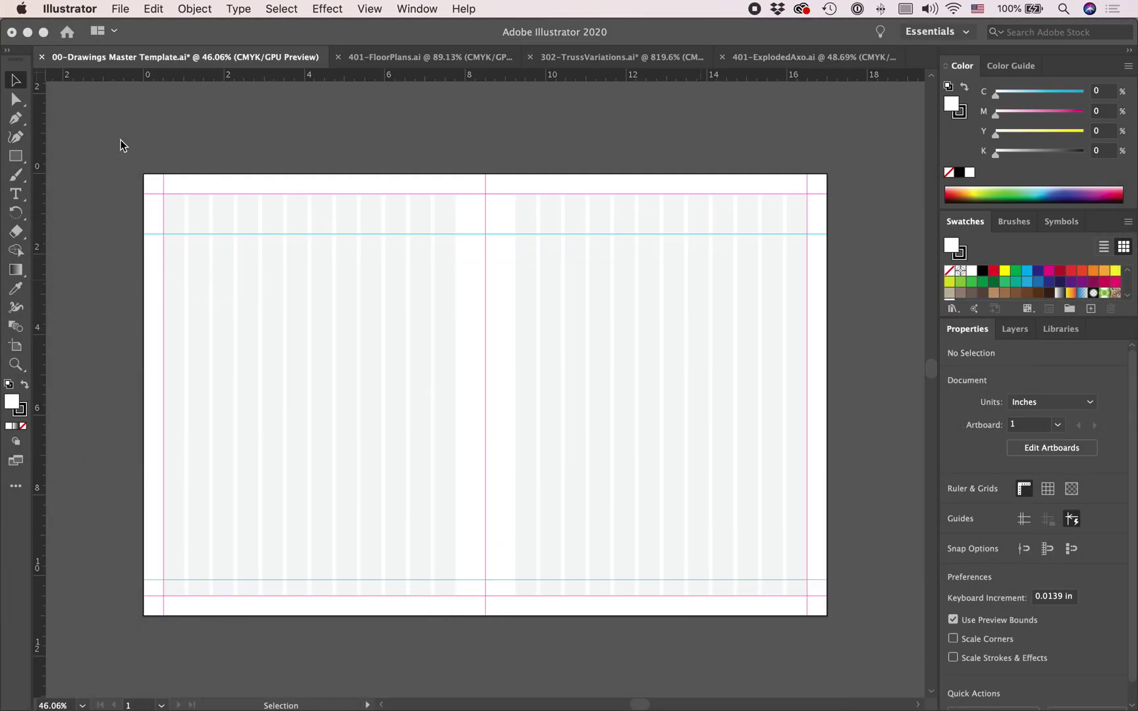
scroll(271, 341, up, 2)
scroll(270, 342, left, 2)
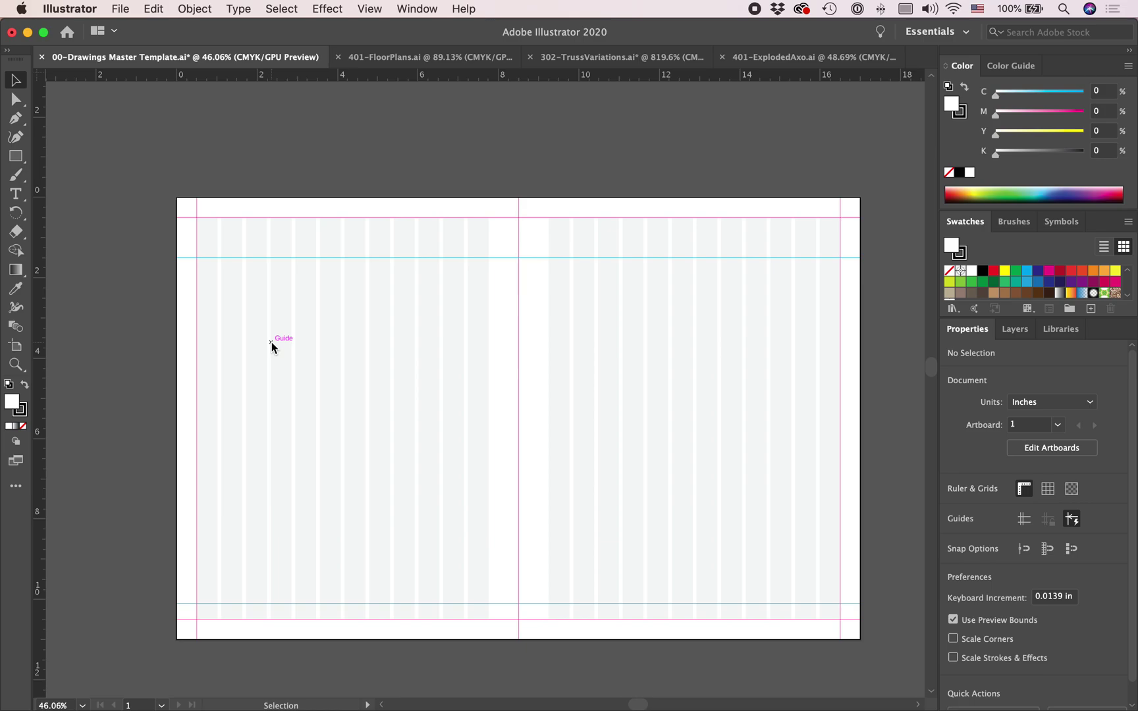
key(ctrl+Left)
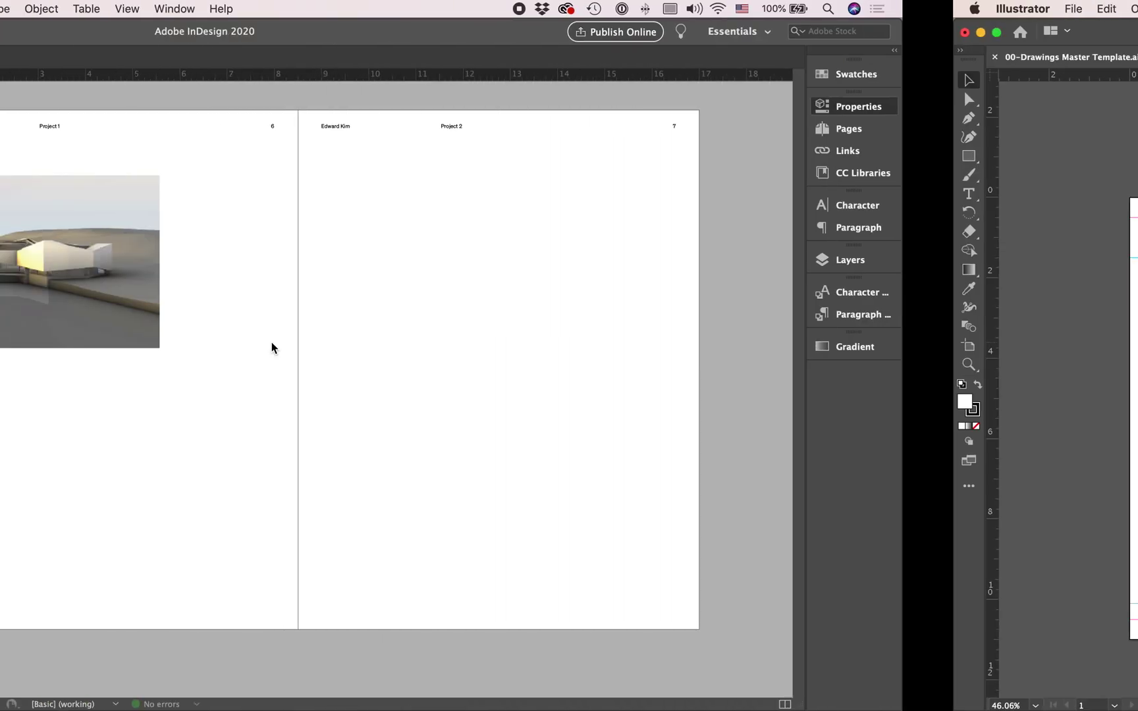
Show the layout guides and draw a gray rectangle about 0.53 in wide and 4.91 in high over one grid column on page 6.
scroll(135, 155, up, 3)
key(m)
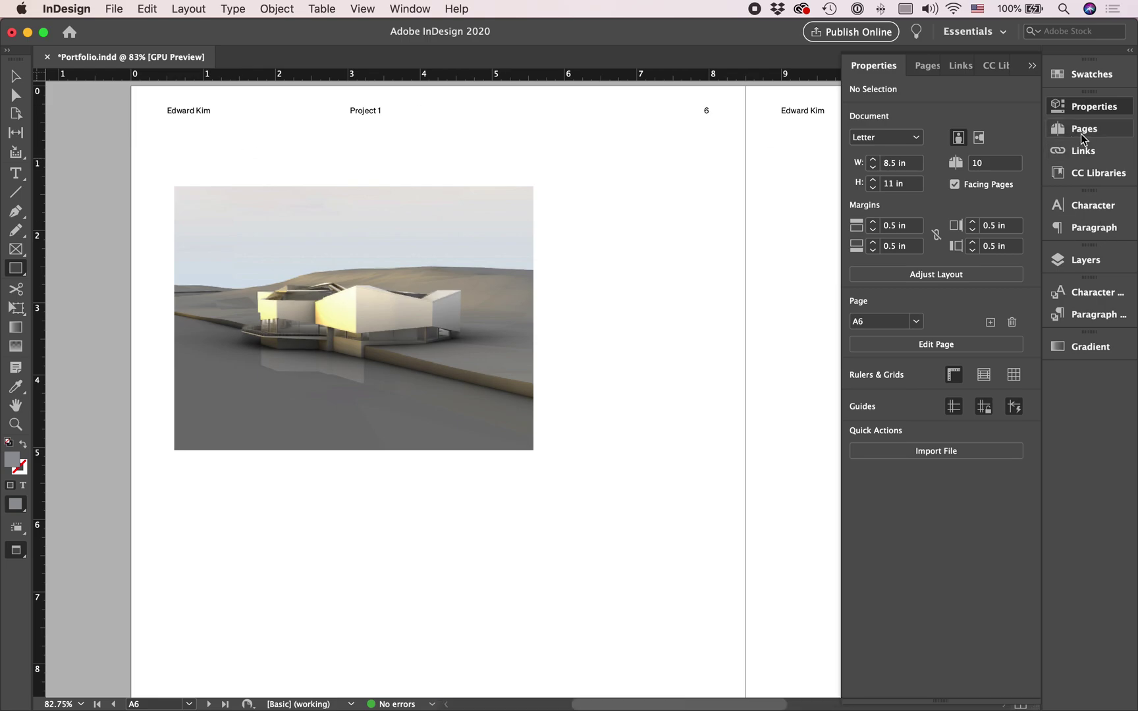
key(w)
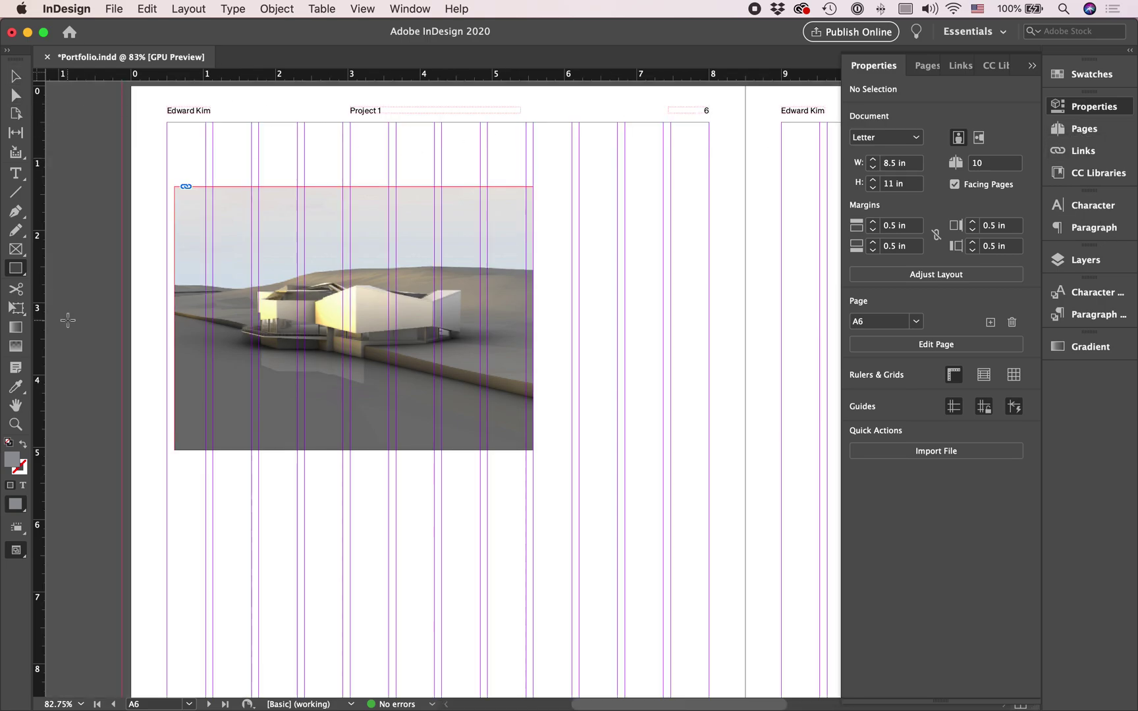
mouse_move(624, 122)
mouse_down()
mouse_move(650, 263)
mouse_move(661, 477)
mouse_up()
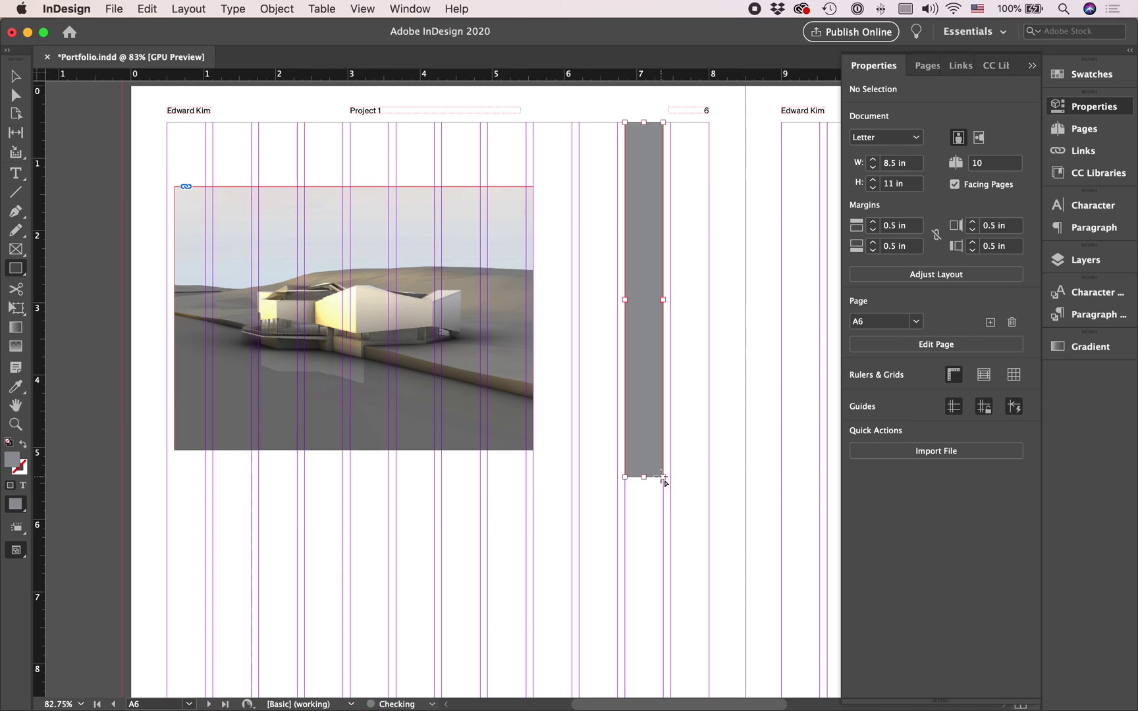
key(v)
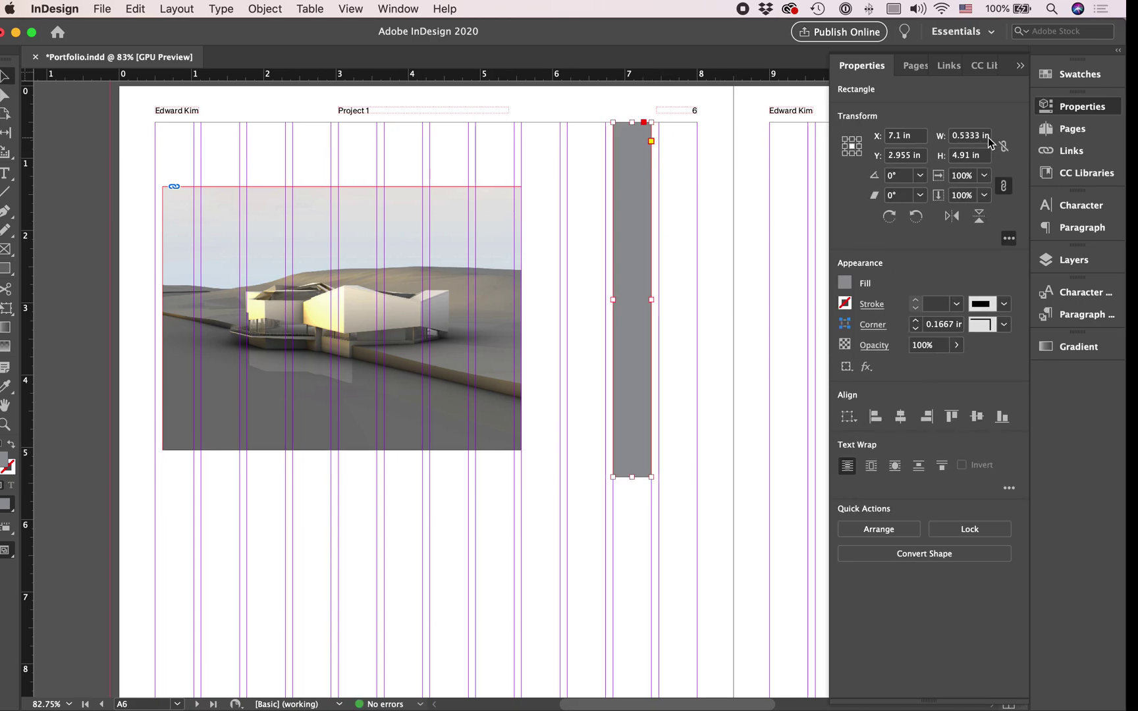
Switch to Illustrator, unlock the Guides layer of the master template, and check the dimensions of the right page's first grid column.
key(ctrl+Right)
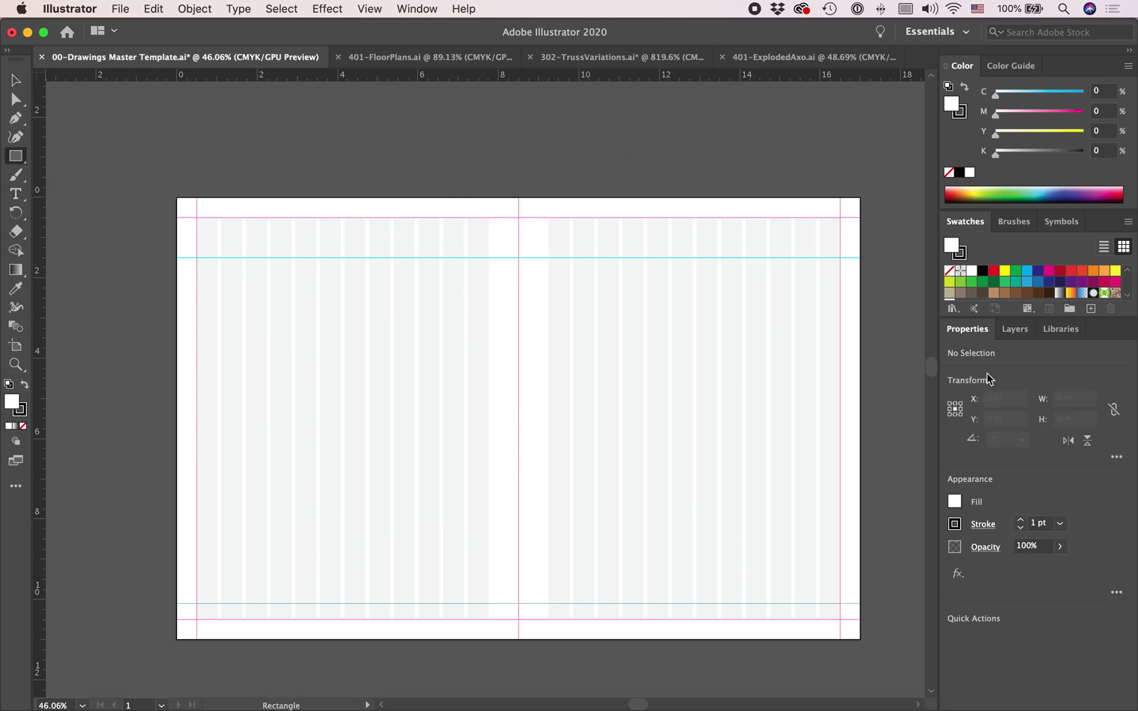
click(1024, 336)
scroll(999, 617, down, 3)
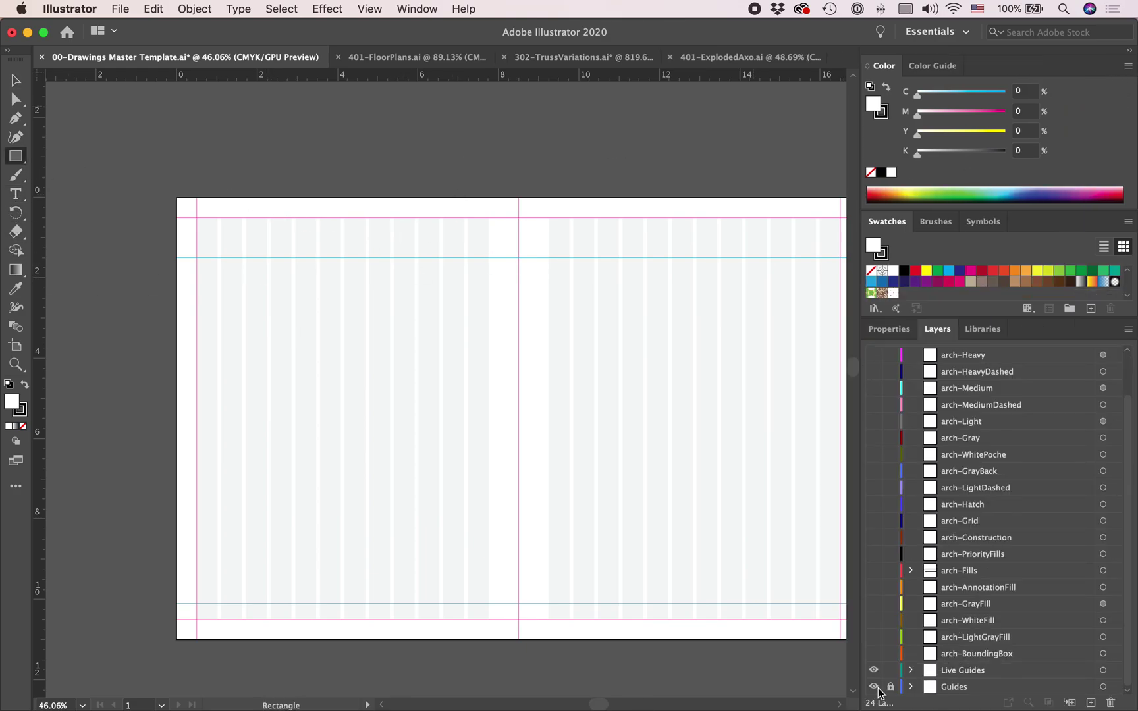
click(890, 688)
key(v)
click(564, 299)
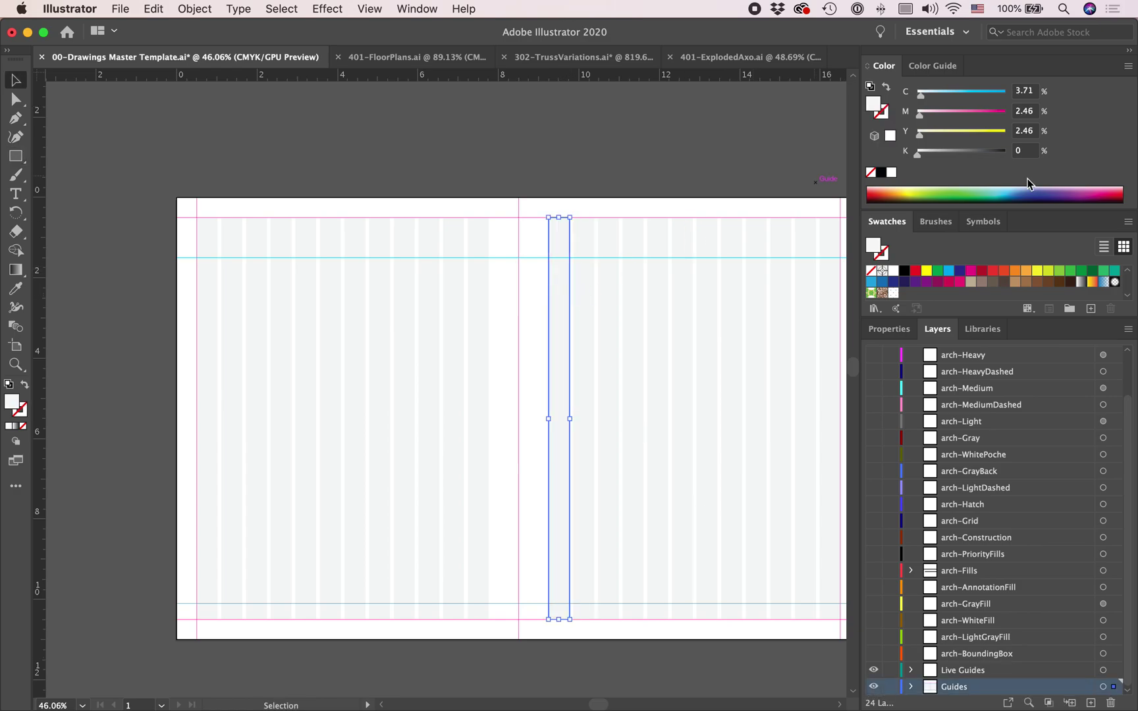
click(876, 331)
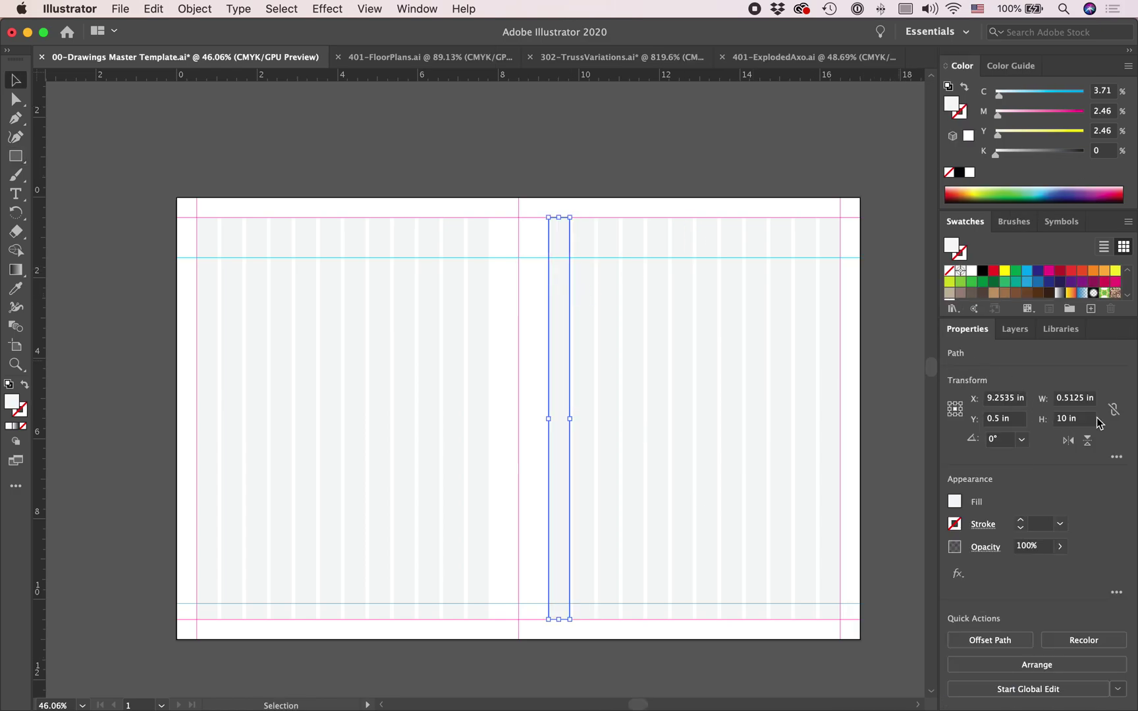
Select and deselect the template's grid columns, and examine how the columns, margins and centre line divide the spread.
click(210, 445)
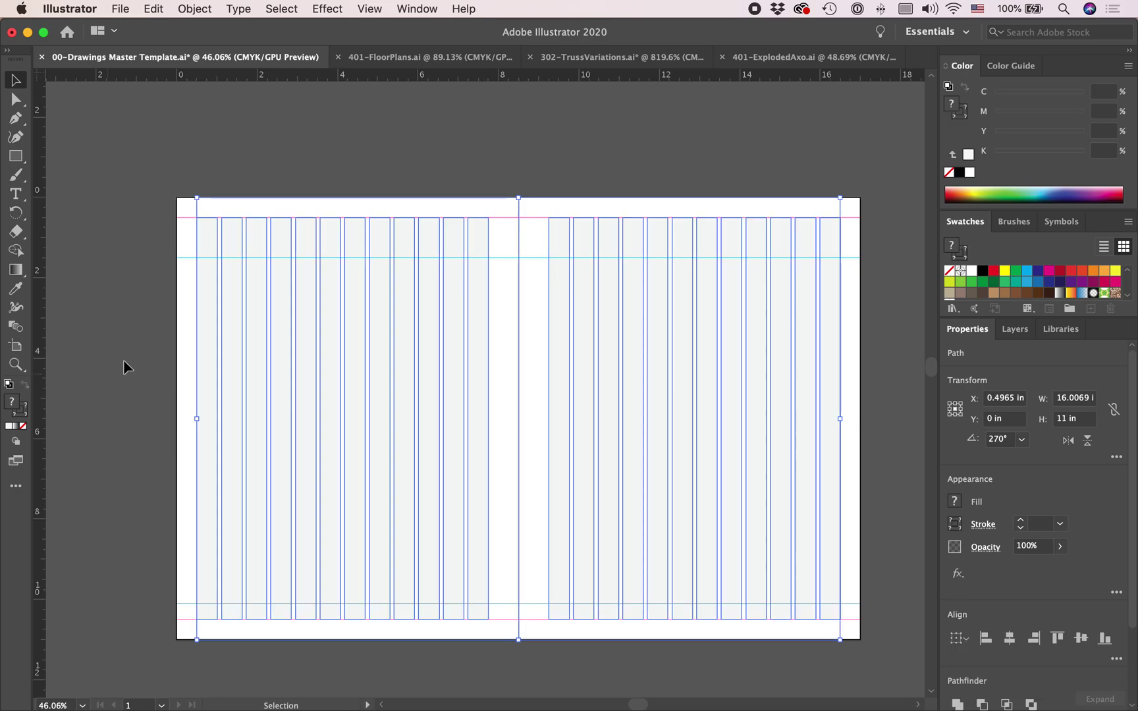
click(158, 343)
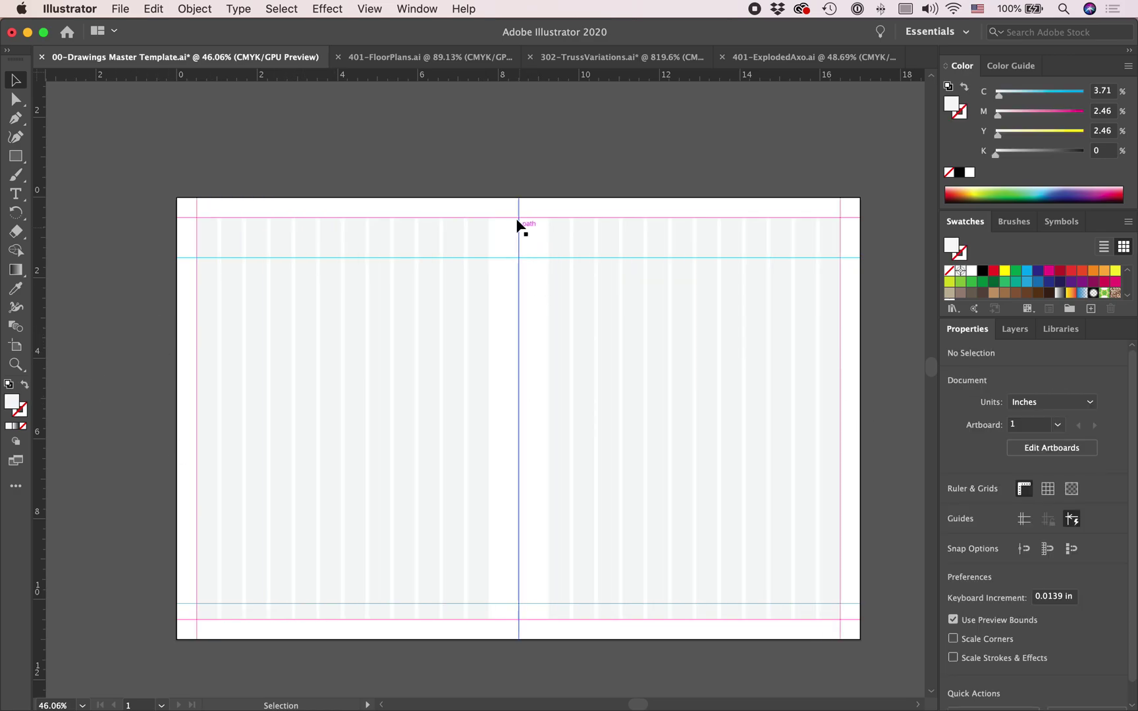
scroll(514, 227, up, 5)
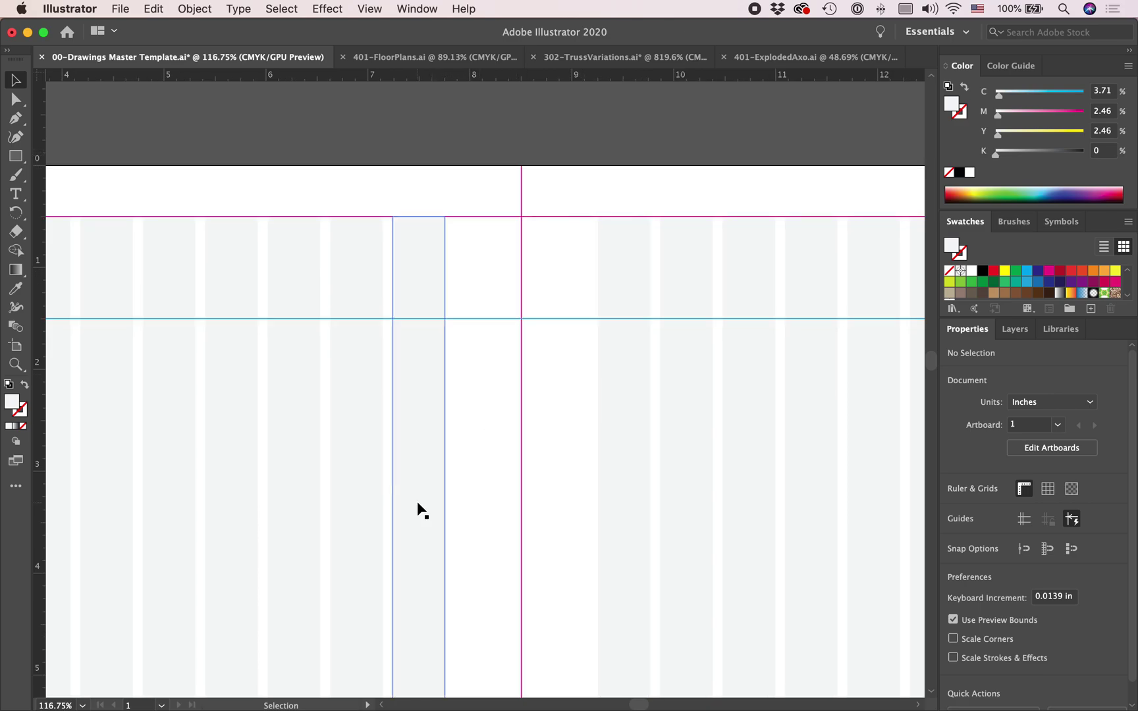
scroll(416, 508, down, 5)
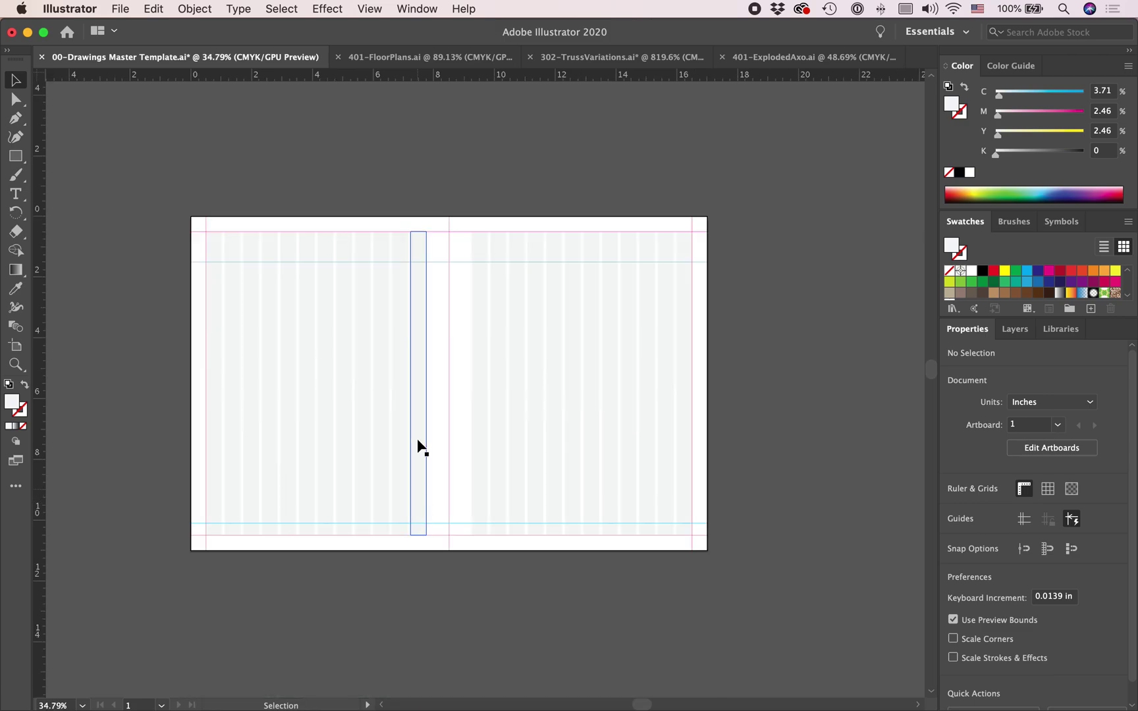
drag(223, 226, 805, 596)
click(806, 597)
scroll(412, 475, up, 2)
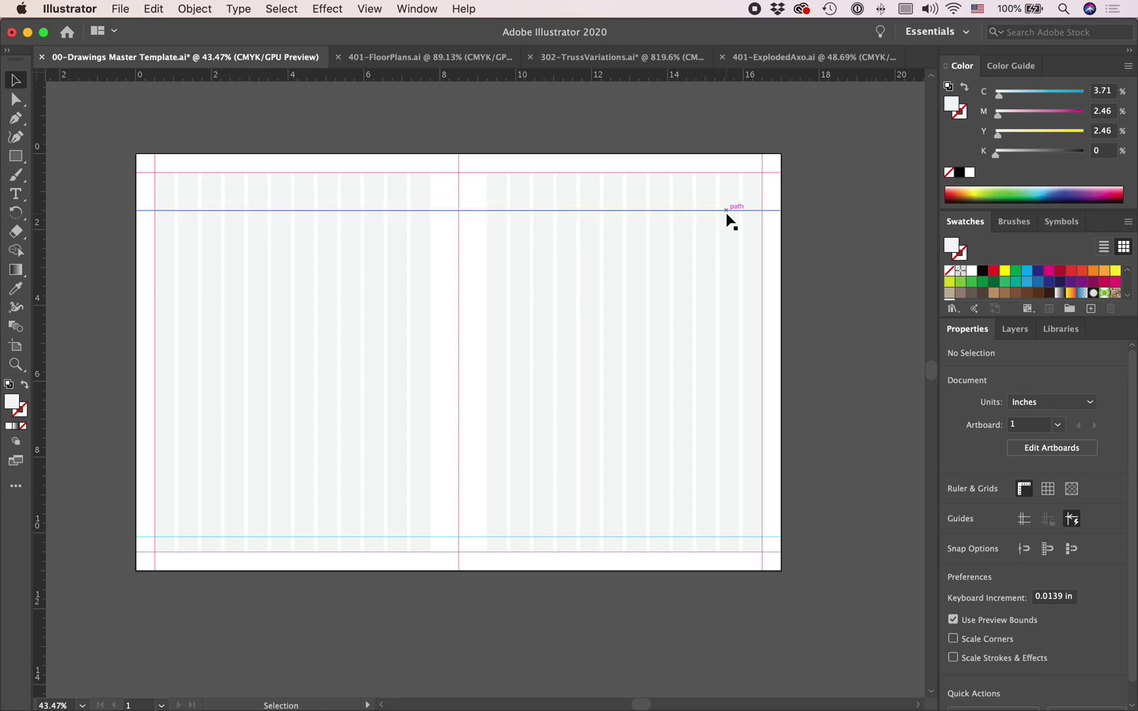
Review the FloorPlans, TrussVariations and ExplodedAxo drawing files, examining how the exploded axon is placed on its artboard.
click(425, 57)
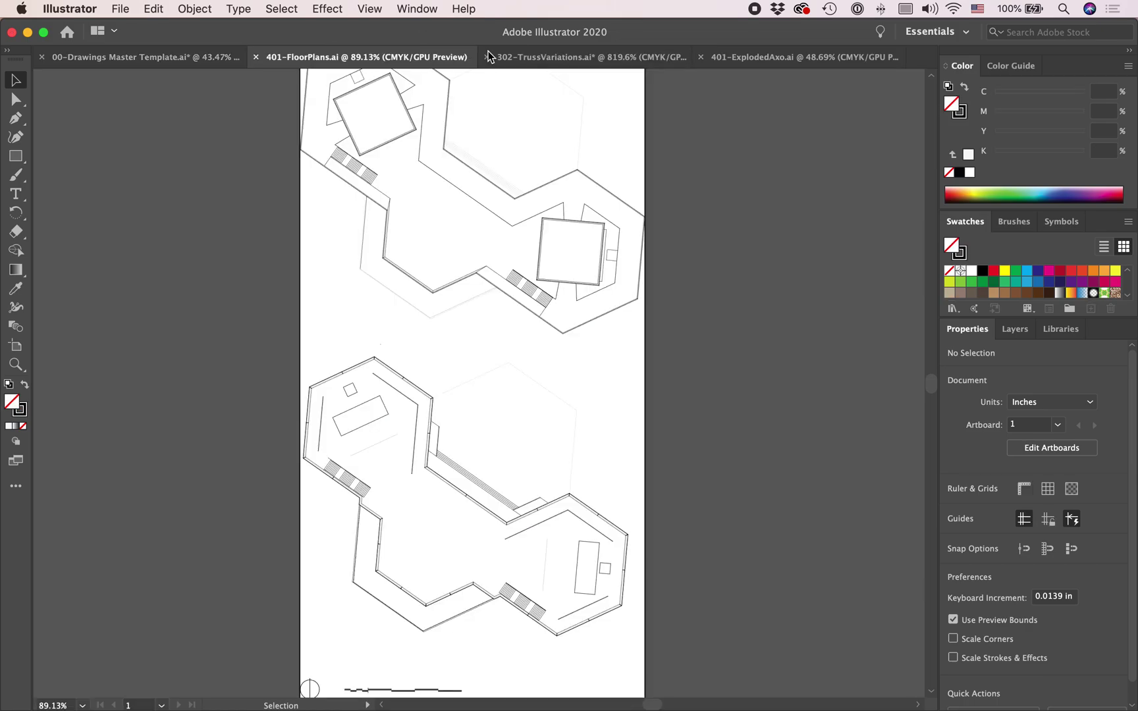
click(655, 57)
click(765, 58)
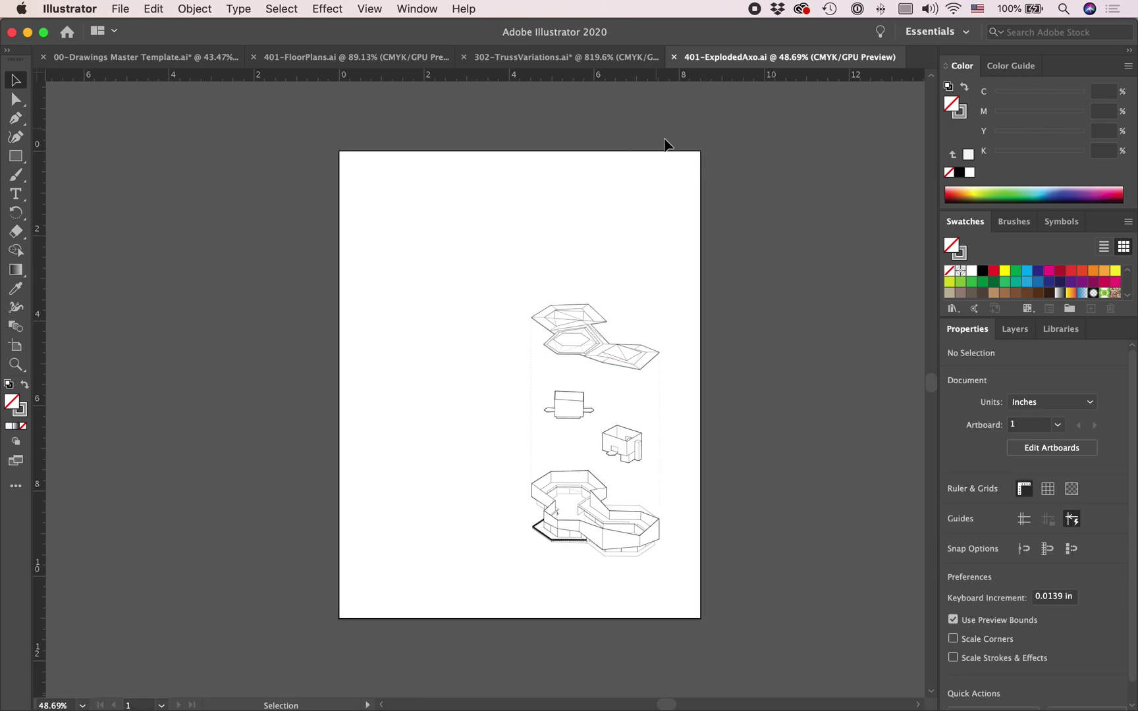
scroll(654, 113, right, 3)
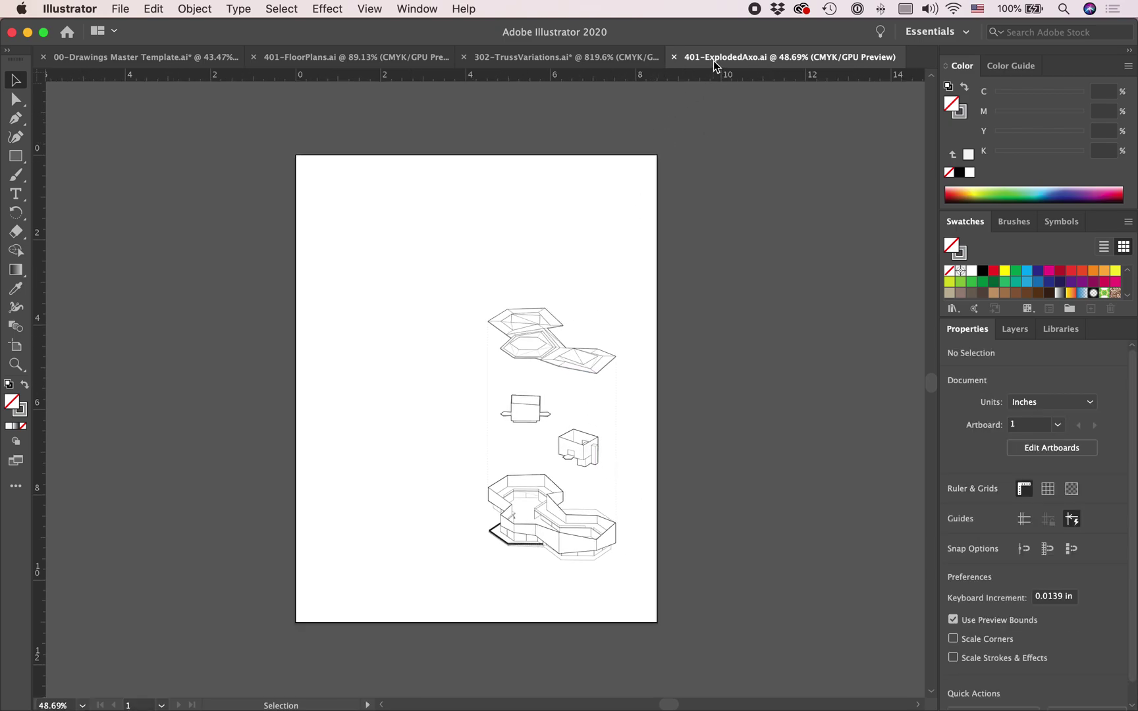
click(509, 58)
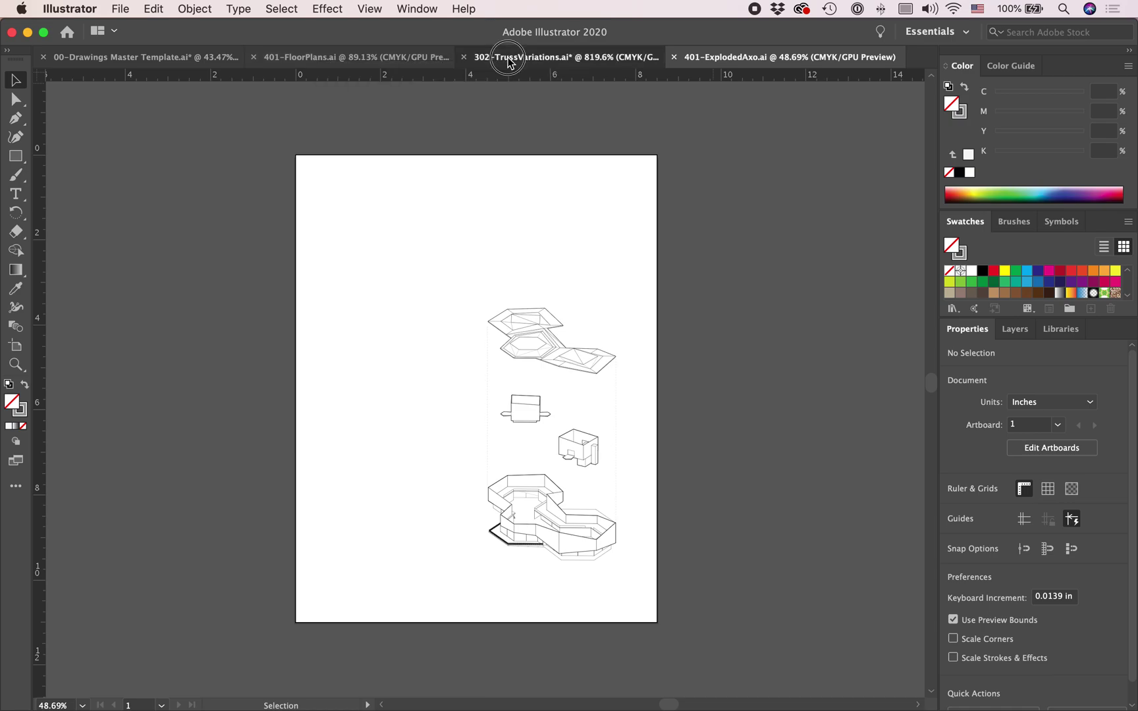
click(410, 59)
click(768, 58)
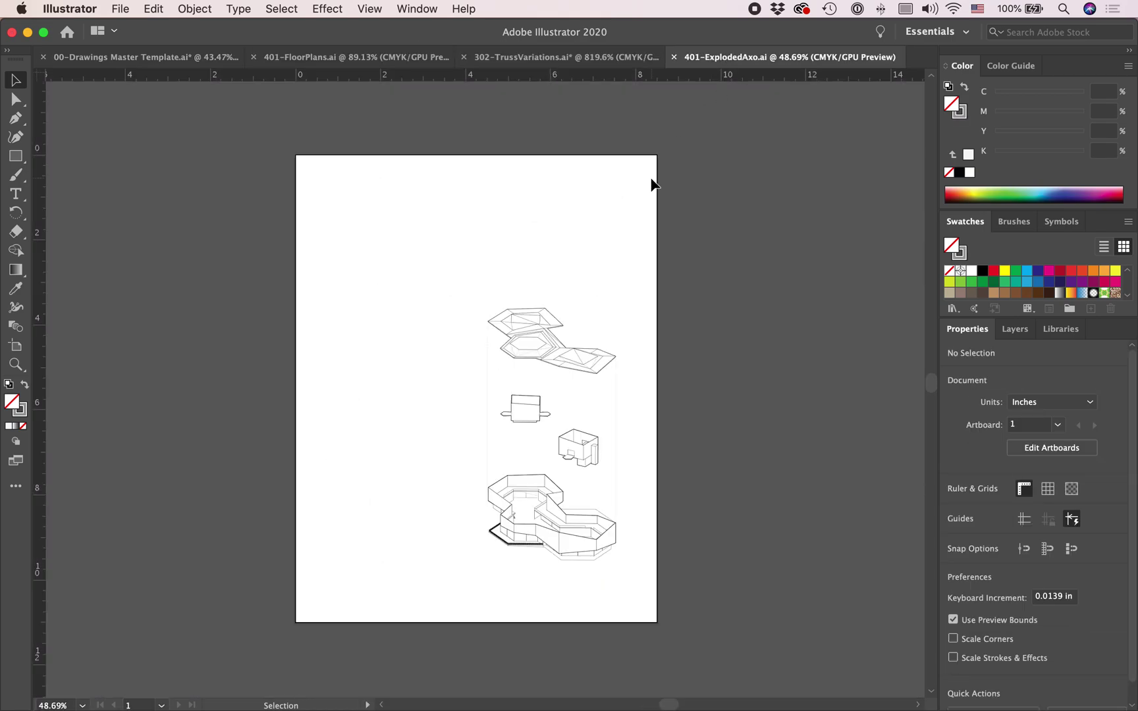
scroll(652, 184, down, 2)
scroll(607, 282, up, 2)
scroll(607, 282, down, 4)
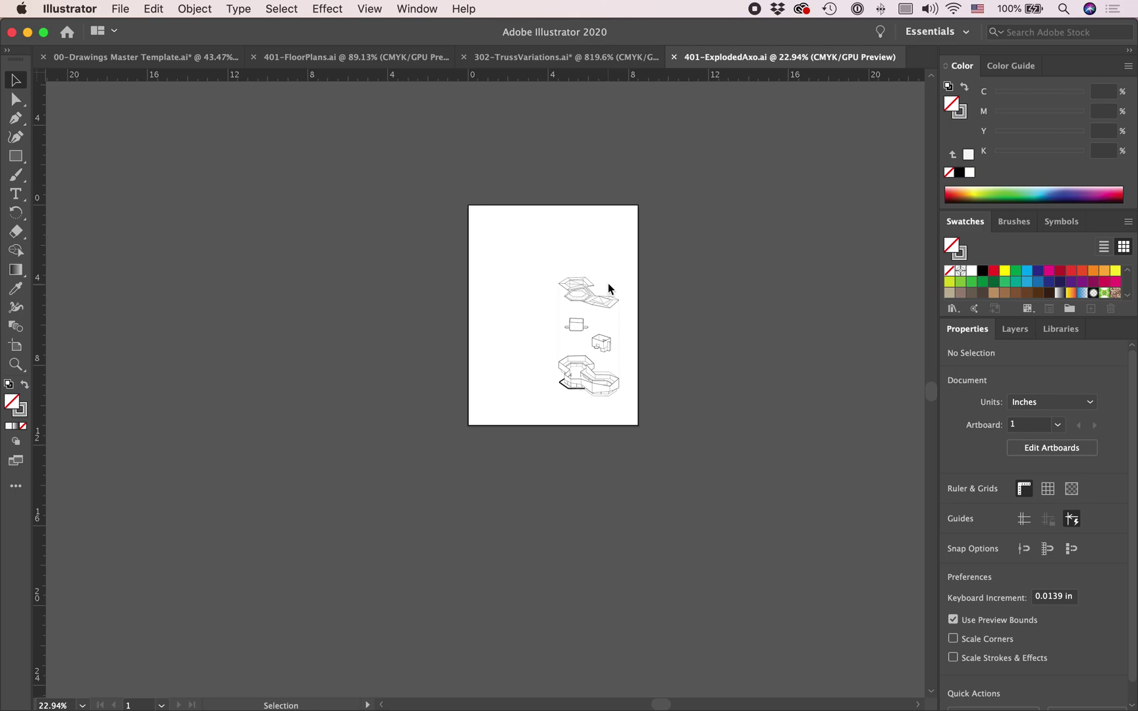
scroll(613, 316, up, 2)
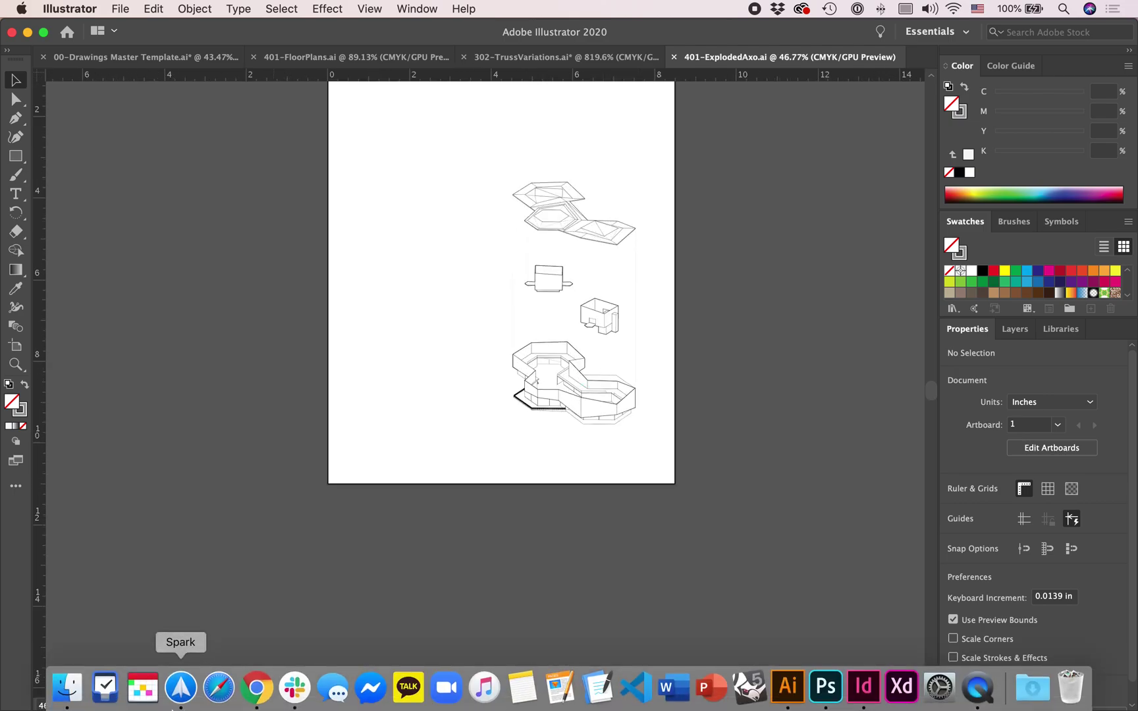
Open Exploded Axon.ai from the Demo for Tutorial folder in Finder and bring the whole drawing into view.
click(66, 688)
double_click(613, 116)
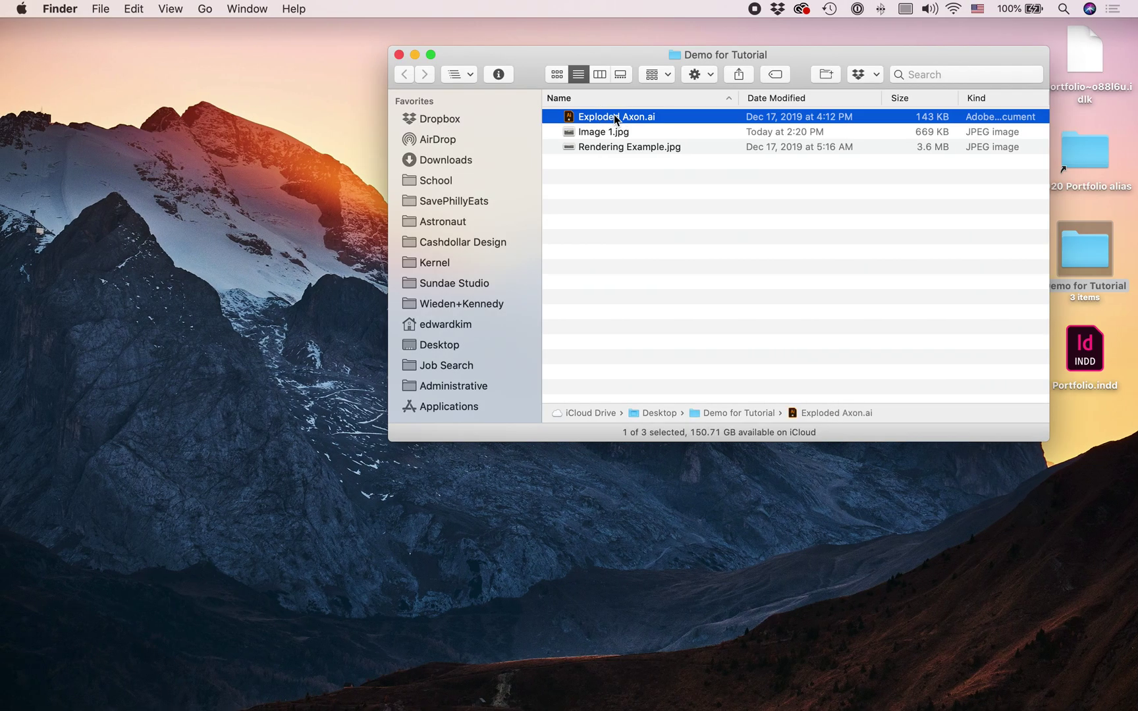
scroll(646, 198, down, 1)
scroll(652, 250, up, 3)
scroll(659, 300, down, 1)
scroll(661, 302, down, 1)
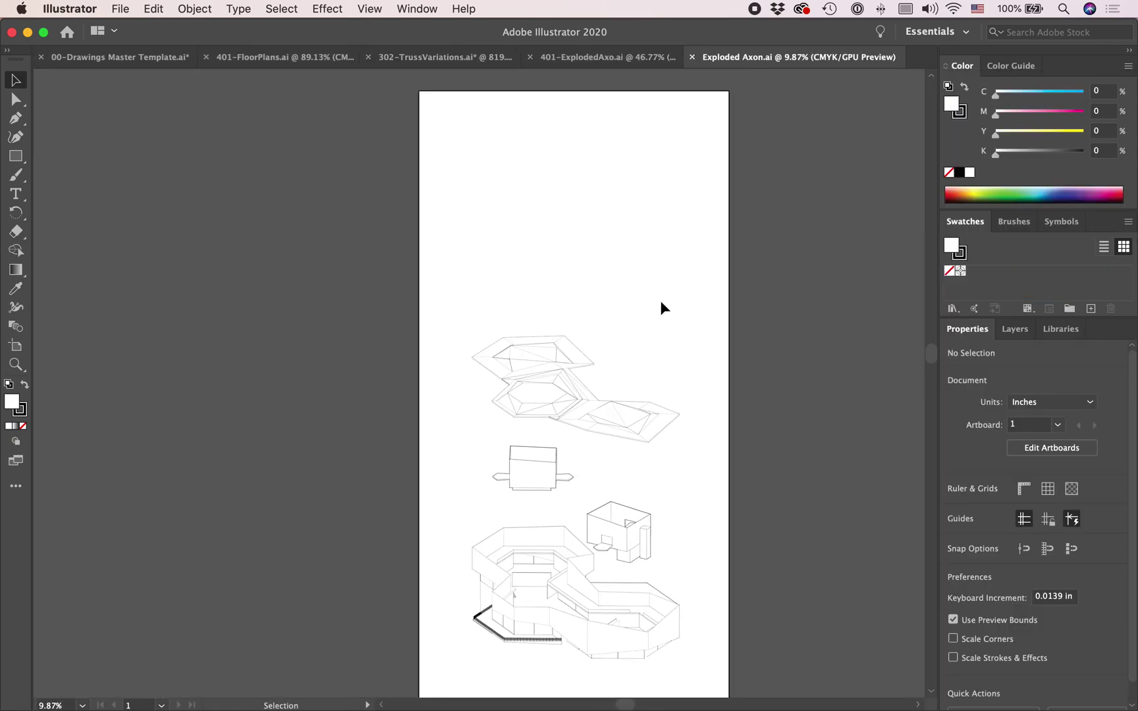
Show the rulers and check the artboard's dimensions in the Exploded Axon file.
key(super+r)
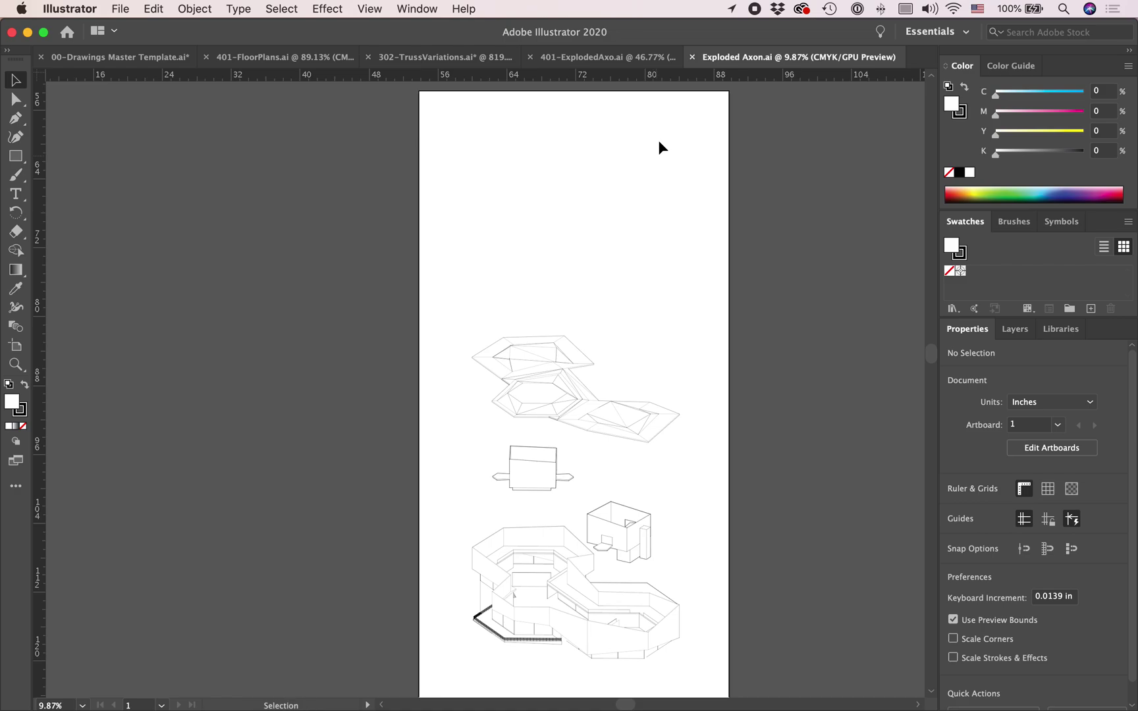
scroll(605, 97, up, 3)
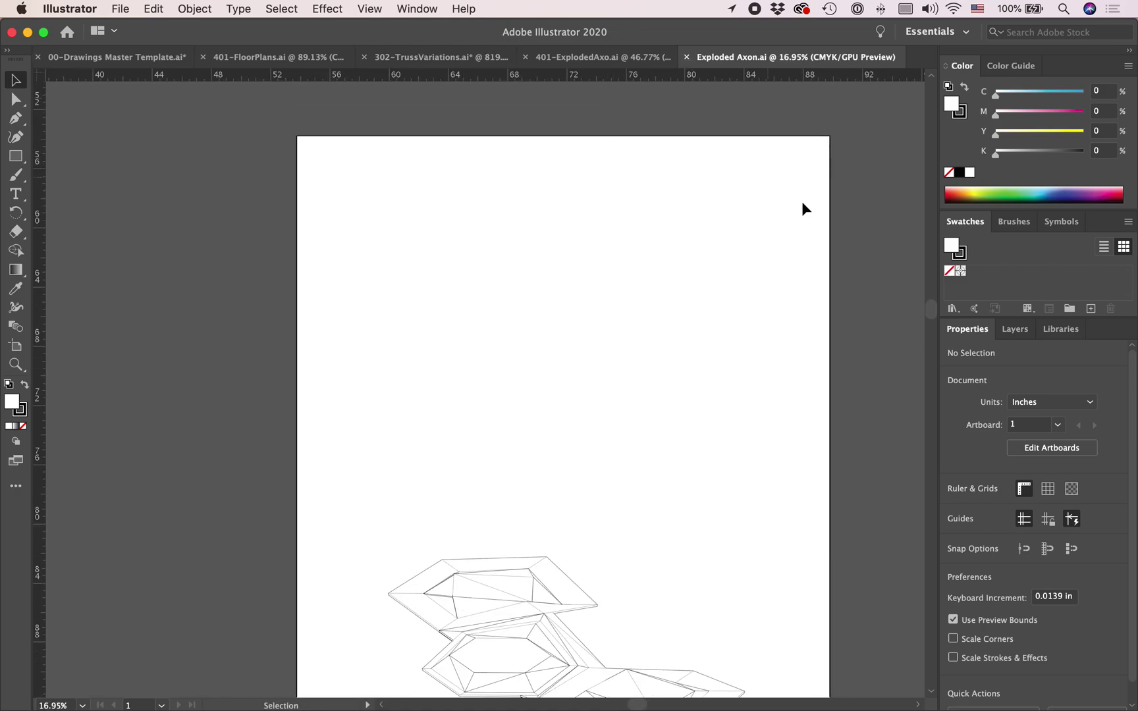
key(shift+o)
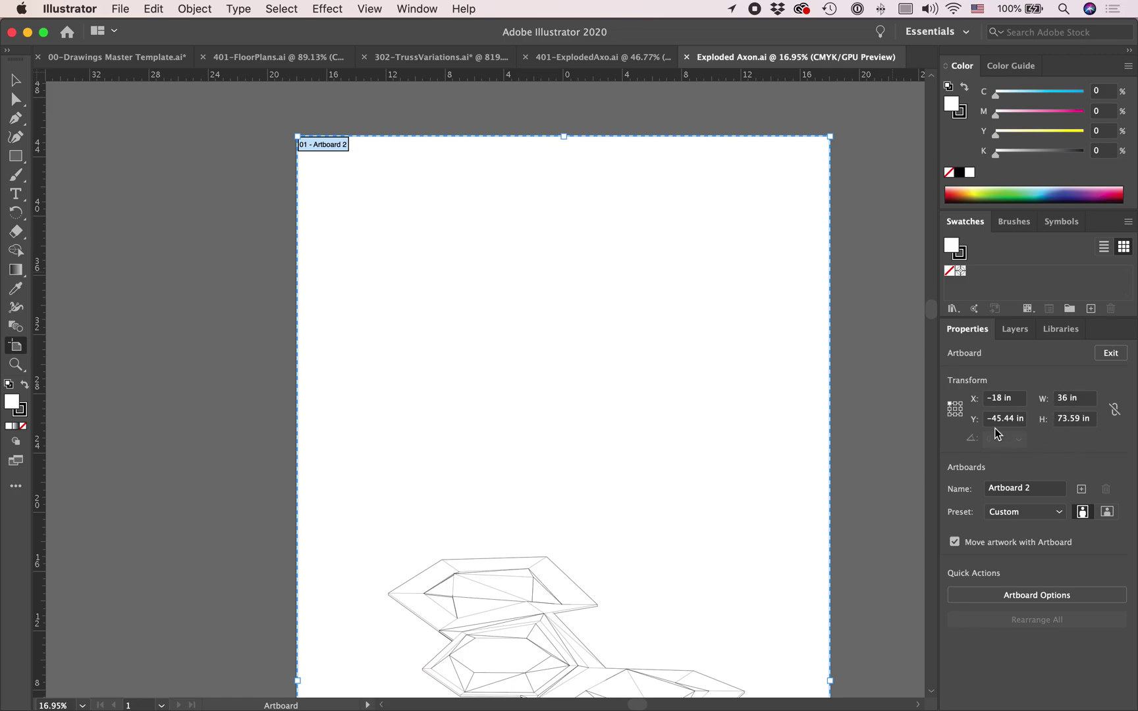
scroll(839, 426, down, 3)
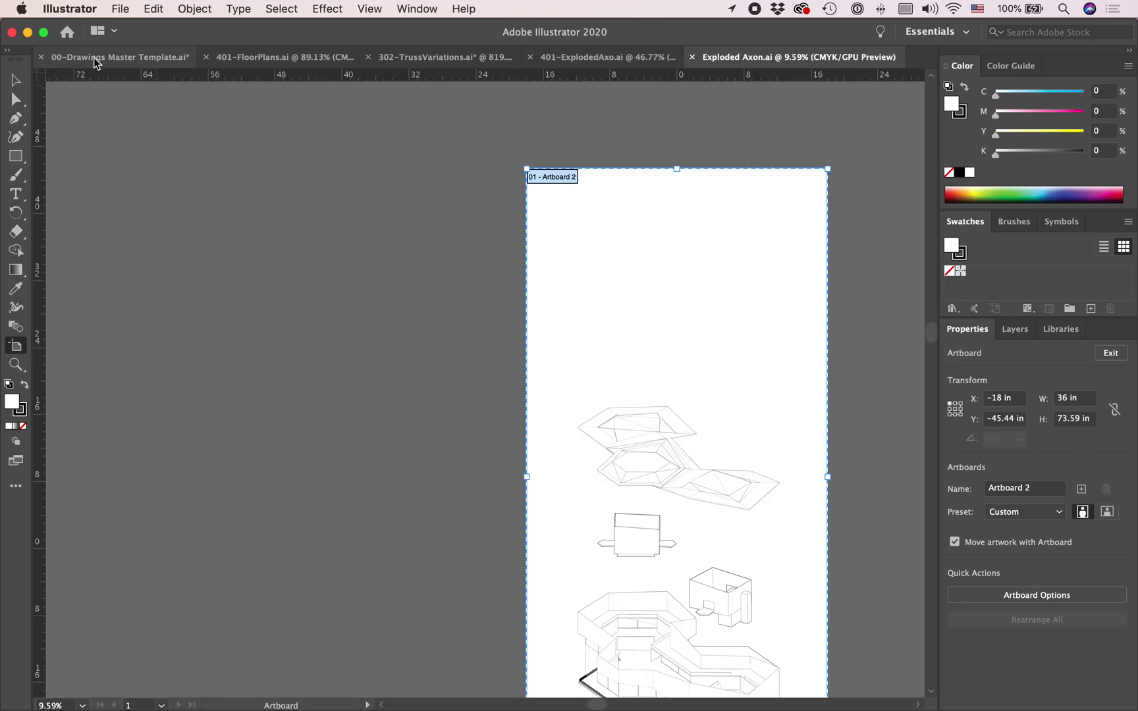
Select all linework of the exploded axon and copy it into the 00-Drawings Master Template document.
click(16, 82)
scroll(408, 369, down, 6)
scroll(408, 369, right, 3)
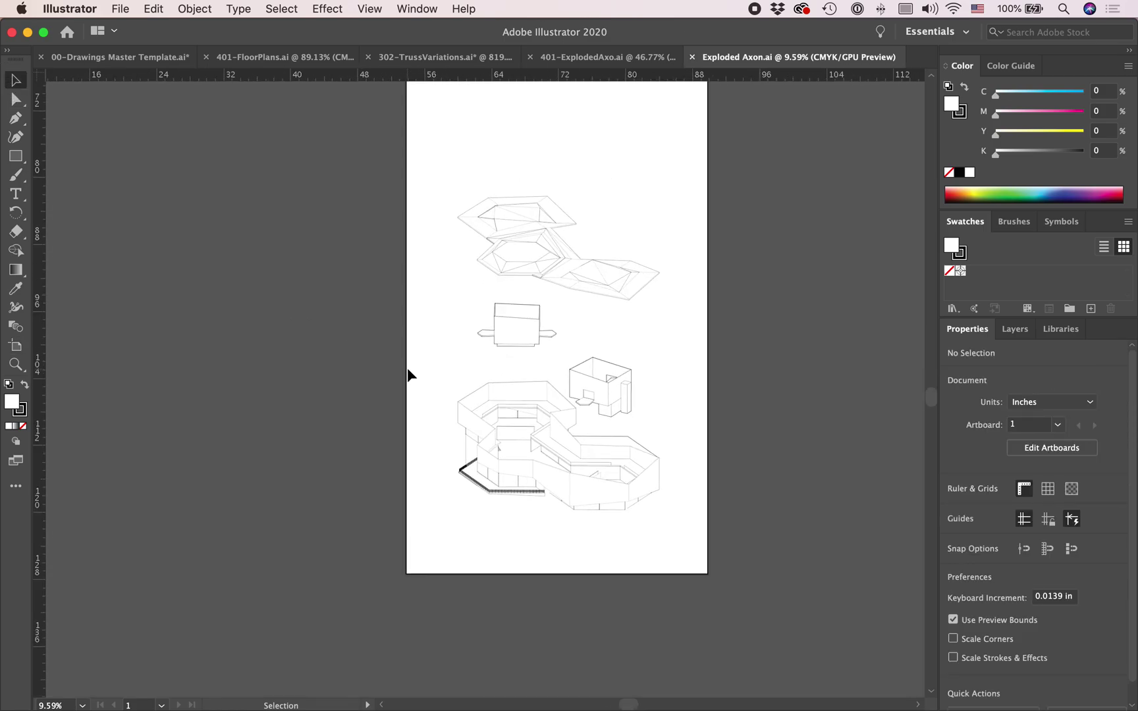
mouse_move(414, 167)
mouse_down()
mouse_move(607, 461)
mouse_move(711, 546)
mouse_up()
key(a)
key(v)
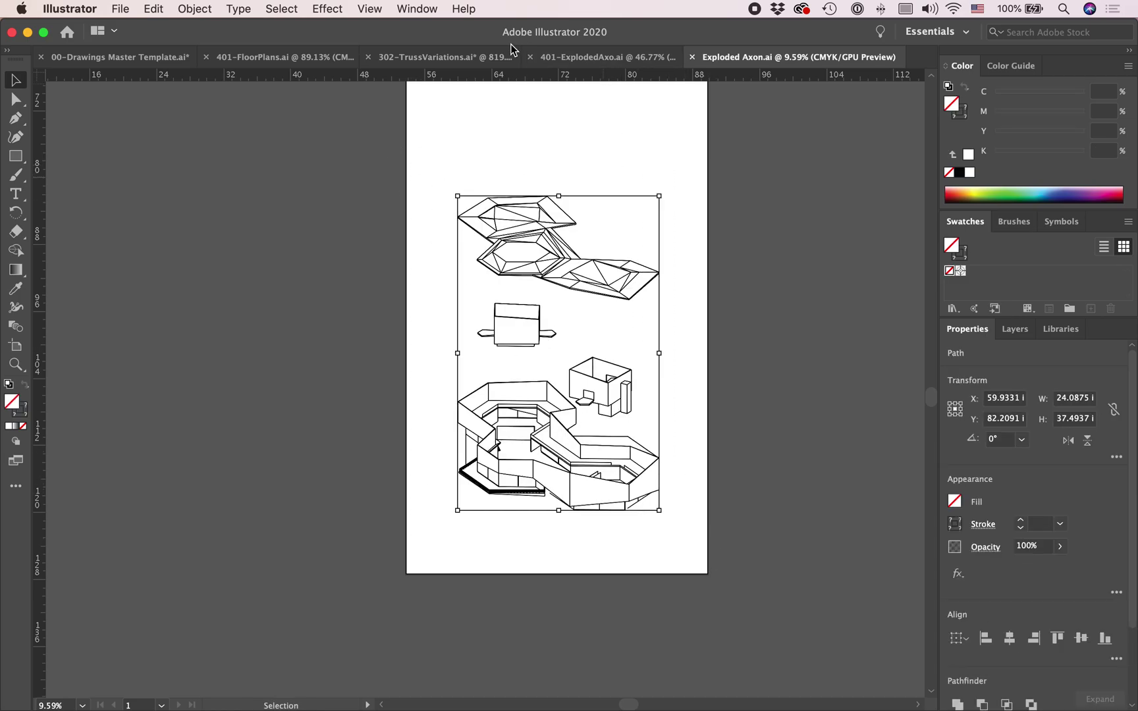
click(168, 57)
key(super+v)
scroll(561, 311, down, 10)
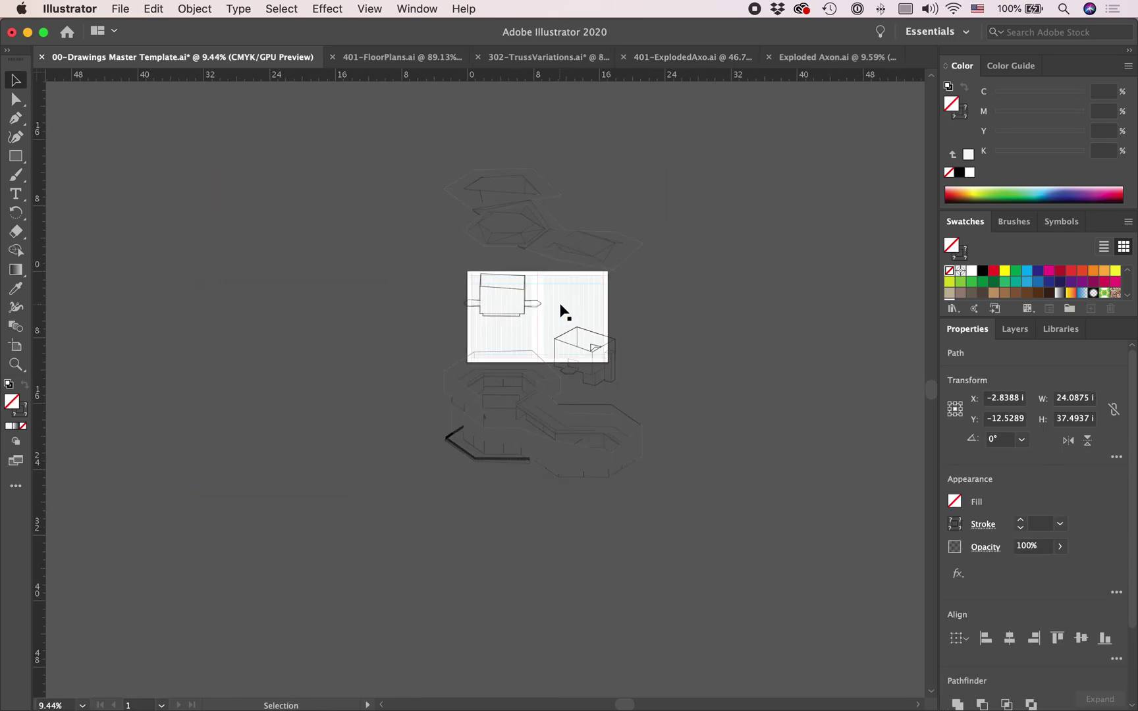
Scale the pasted axon drawing down proportionally to roughly page size, and lock the Guides layer.
mouse_move(466, 189)
mouse_down()
mouse_move(579, 306)
mouse_move(617, 319)
mouse_move(623, 382)
mouse_up()
click(1013, 329)
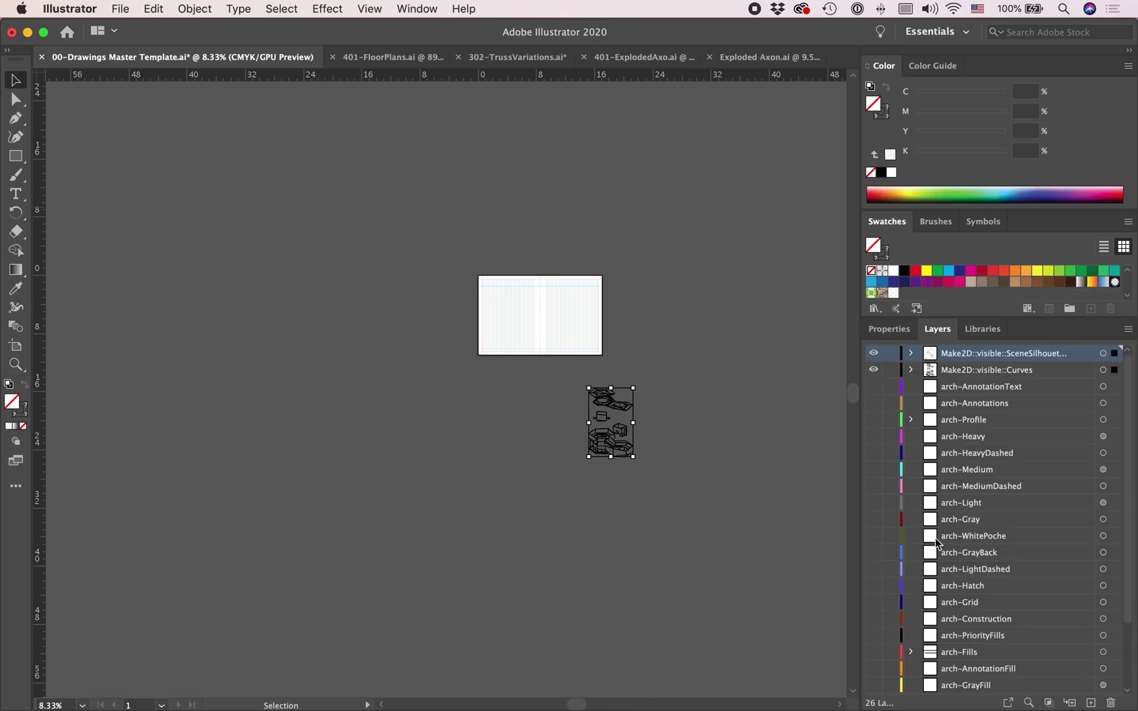
scroll(887, 660, down, 2)
click(889, 686)
Fit the axon drawing within the right page's column grid at about 5.17 by 8.04 in, near the outer margin.
scroll(559, 280, up, 3)
mouse_move(663, 591)
mouse_down()
mouse_move(579, 270)
mouse_move(563, 301)
mouse_move(568, 290)
mouse_up()
scroll(610, 316, up, 5)
scroll(609, 315, down, 2)
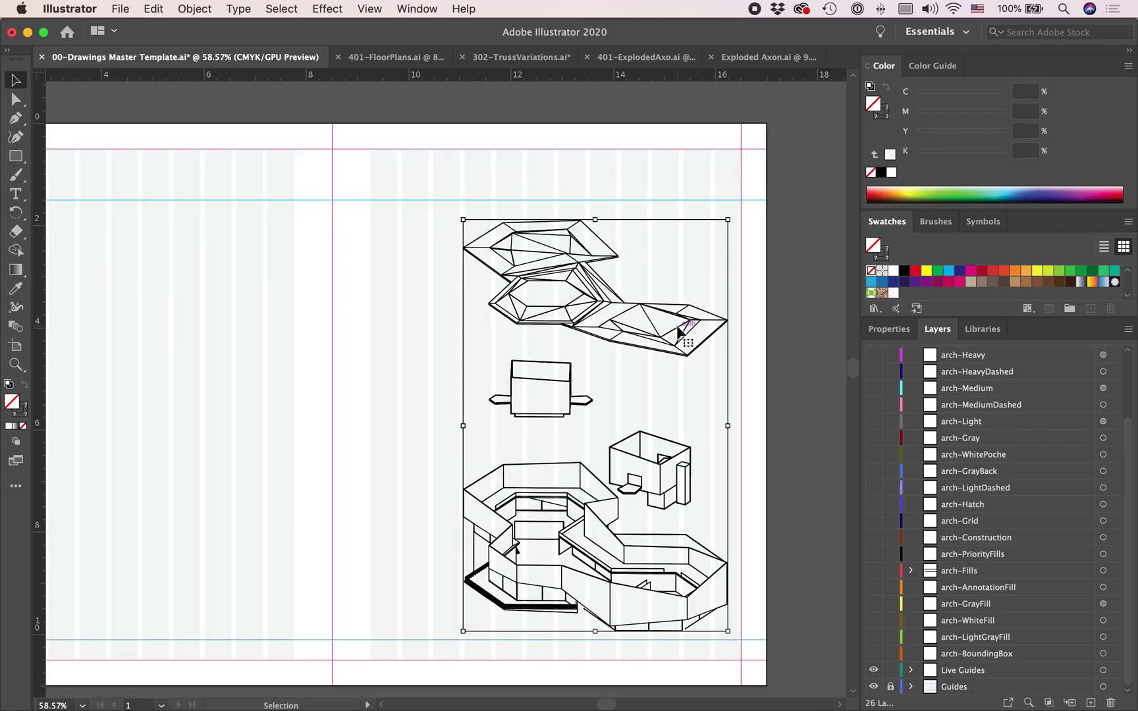
drag(677, 318, 686, 314)
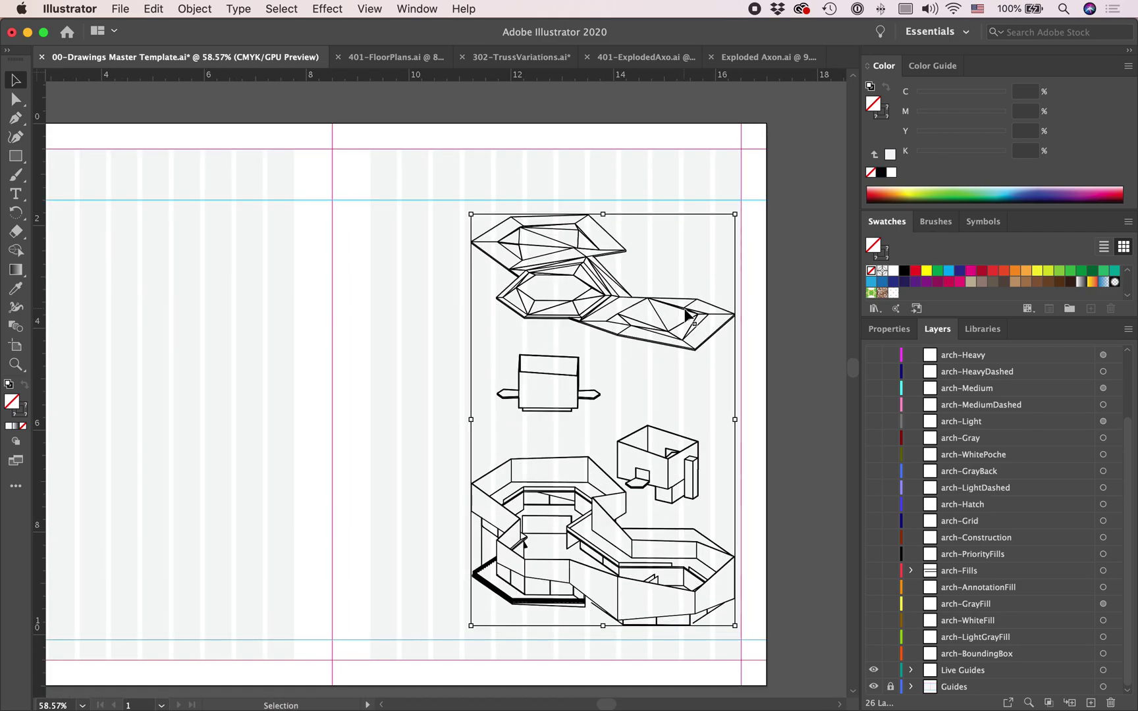
Deselect and reselect the complete axon drawing on the right page, and check its dimensions.
click(807, 409)
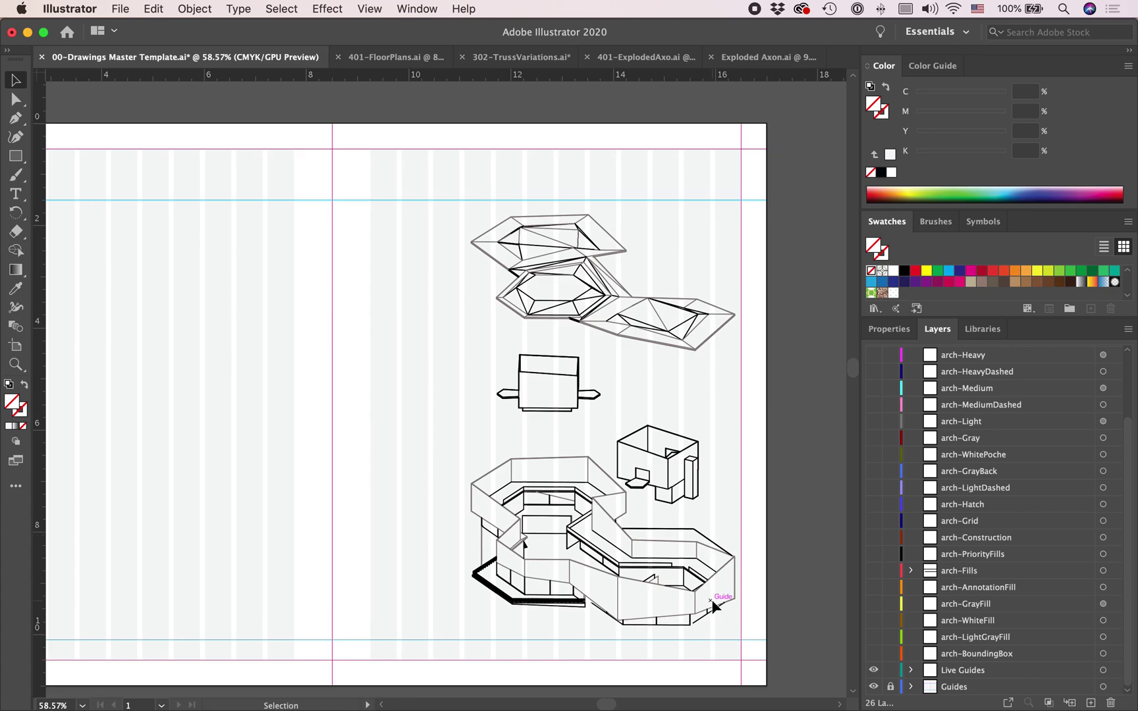
drag(765, 657, 460, 184)
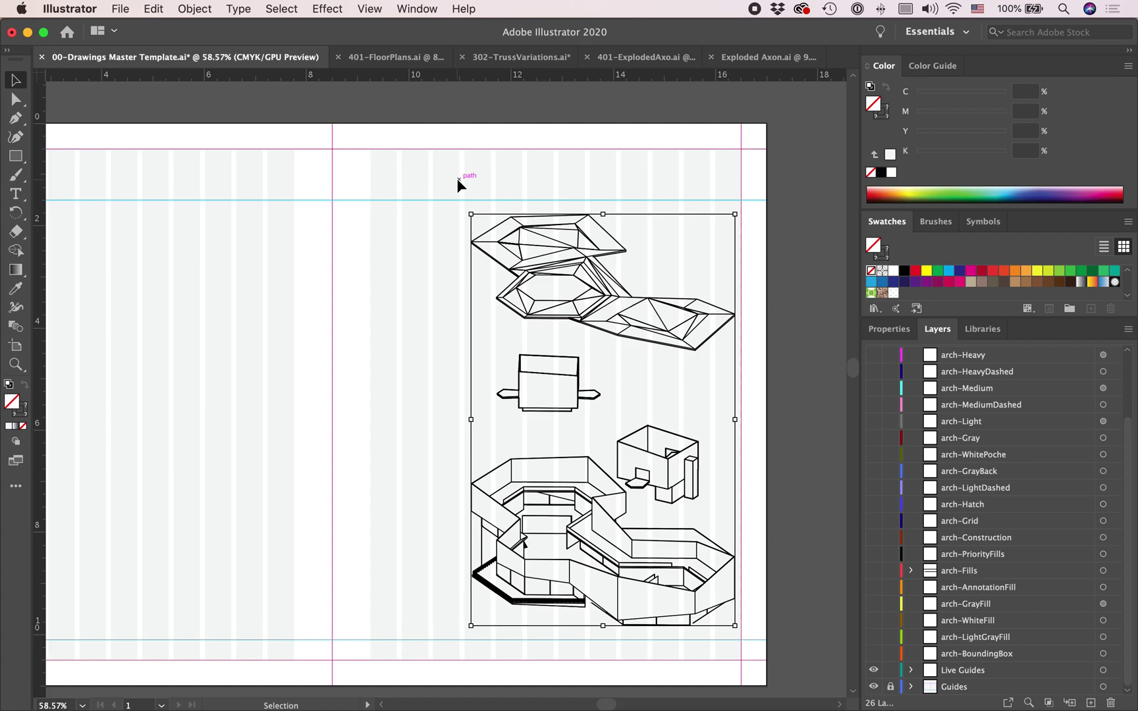
click(890, 329)
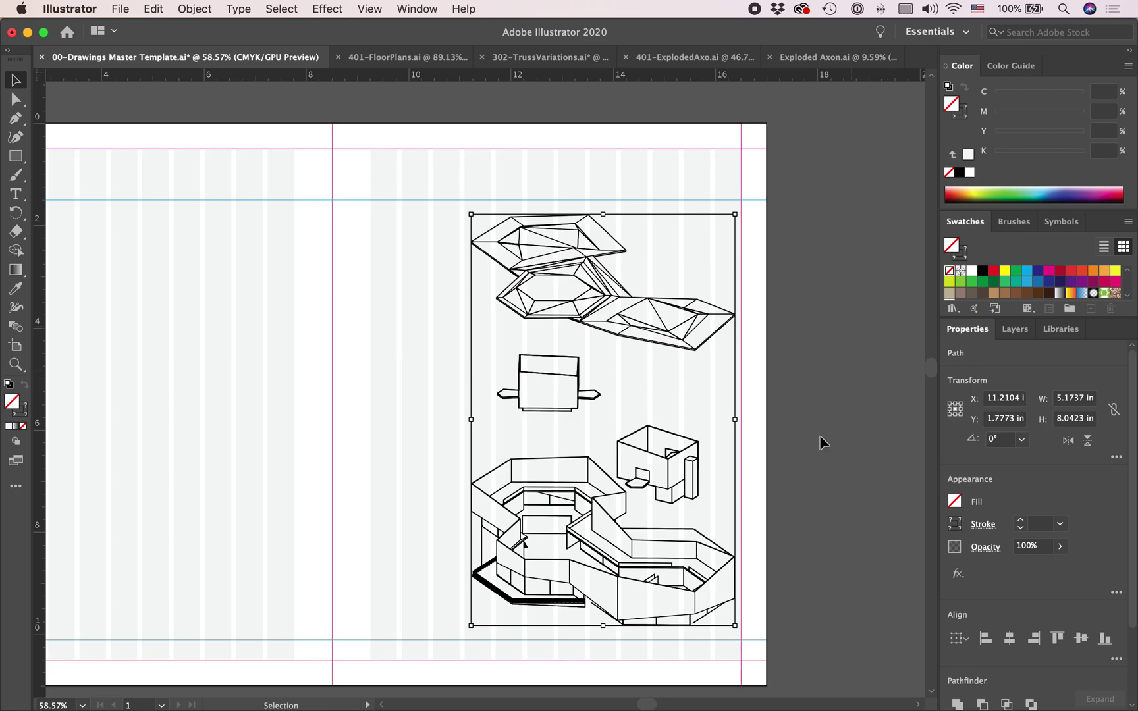
scroll(975, 527, down, 2)
scroll(974, 524, up, 2)
click(982, 524)
click(1116, 592)
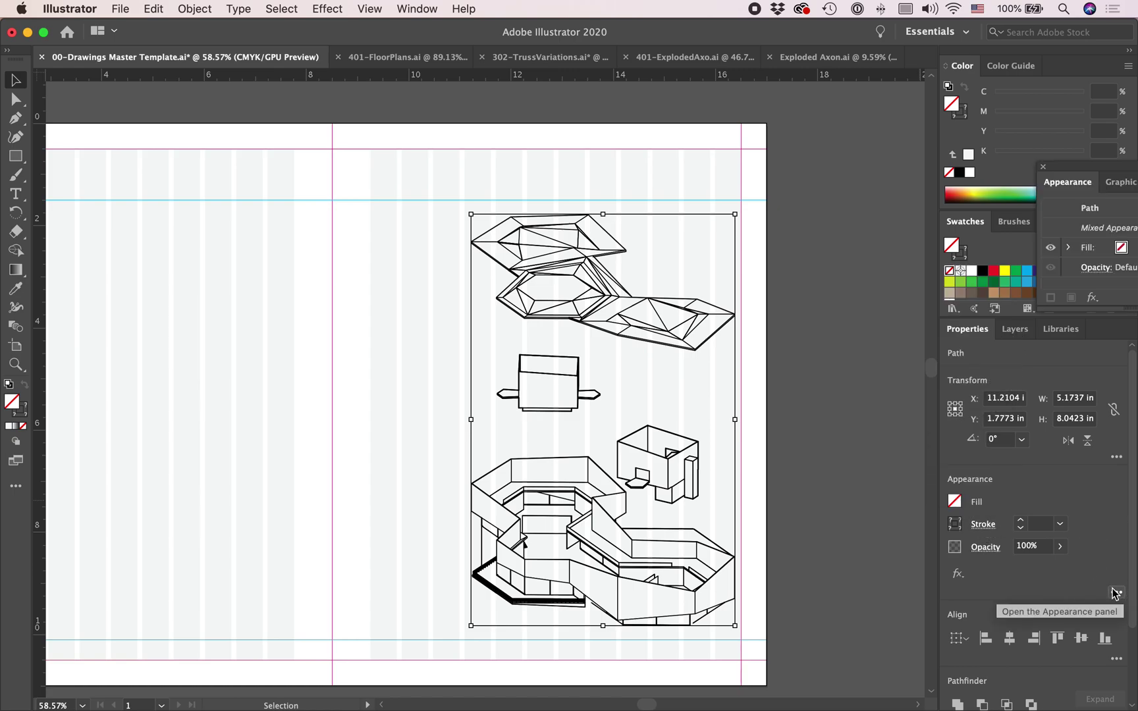
click(1042, 167)
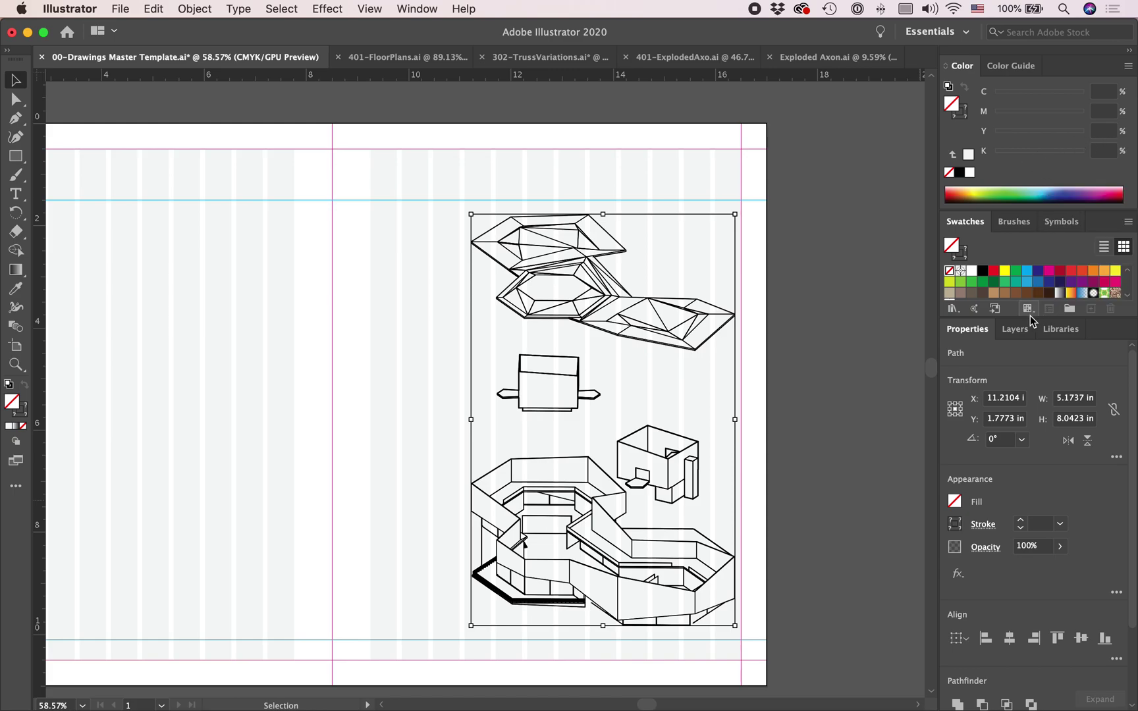
Check the Paste Remembers Layers option for the master template's layers.
click(1016, 329)
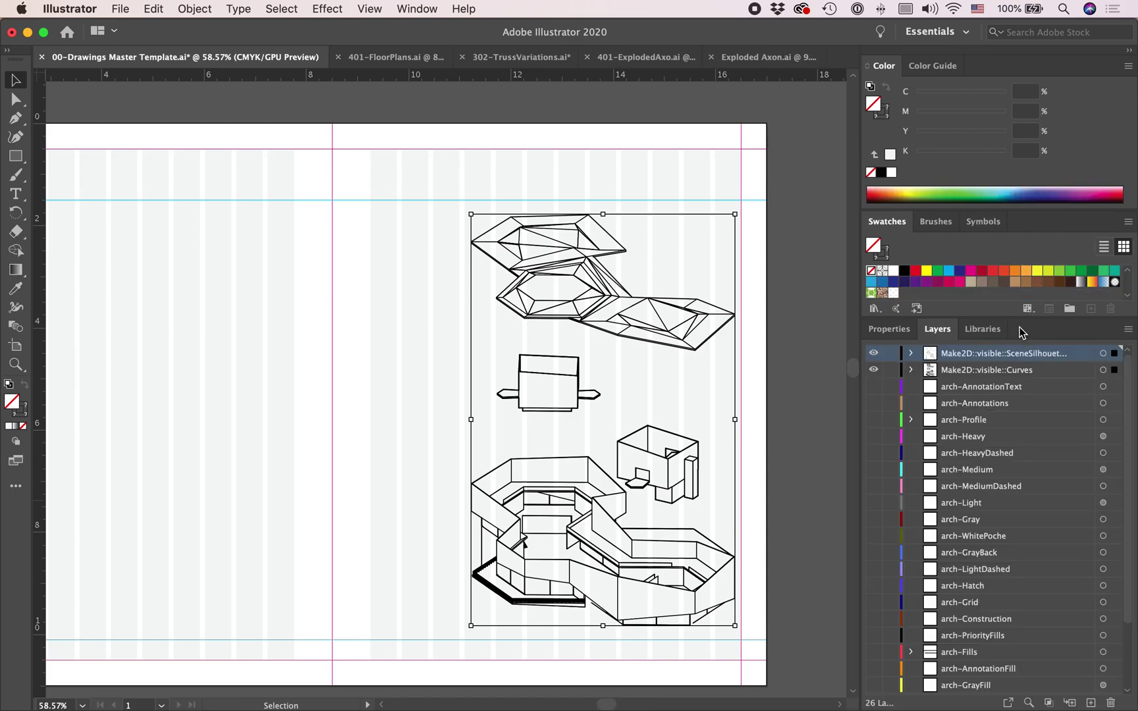
click(1129, 330)
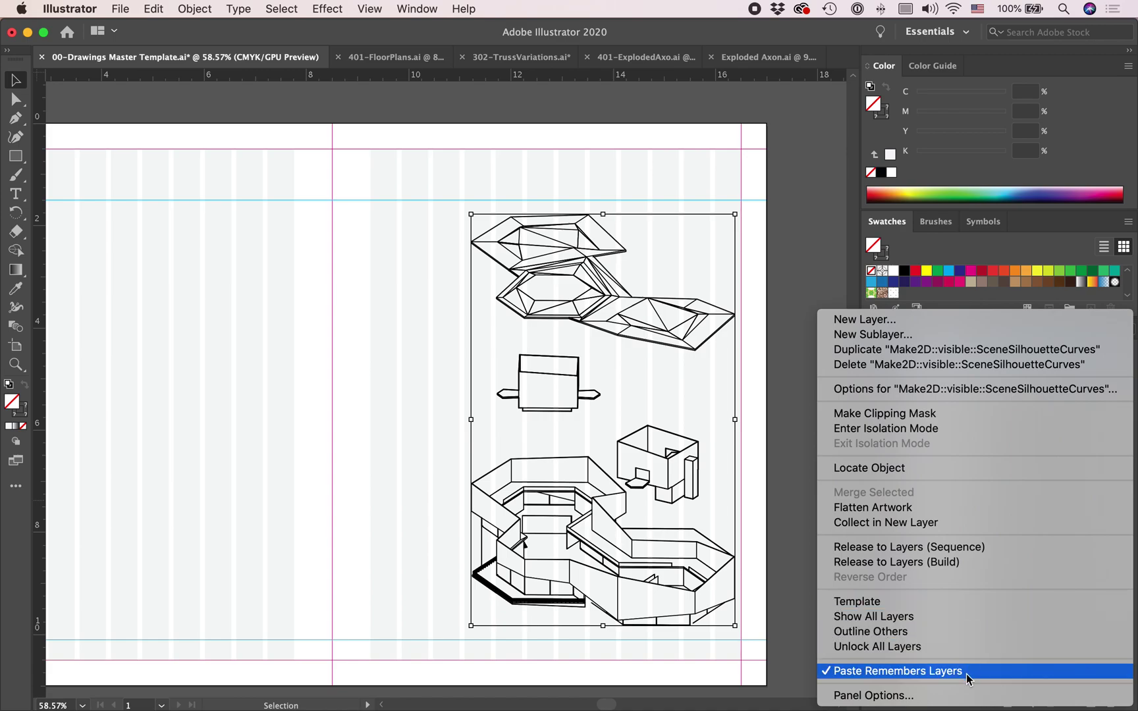
click(812, 257)
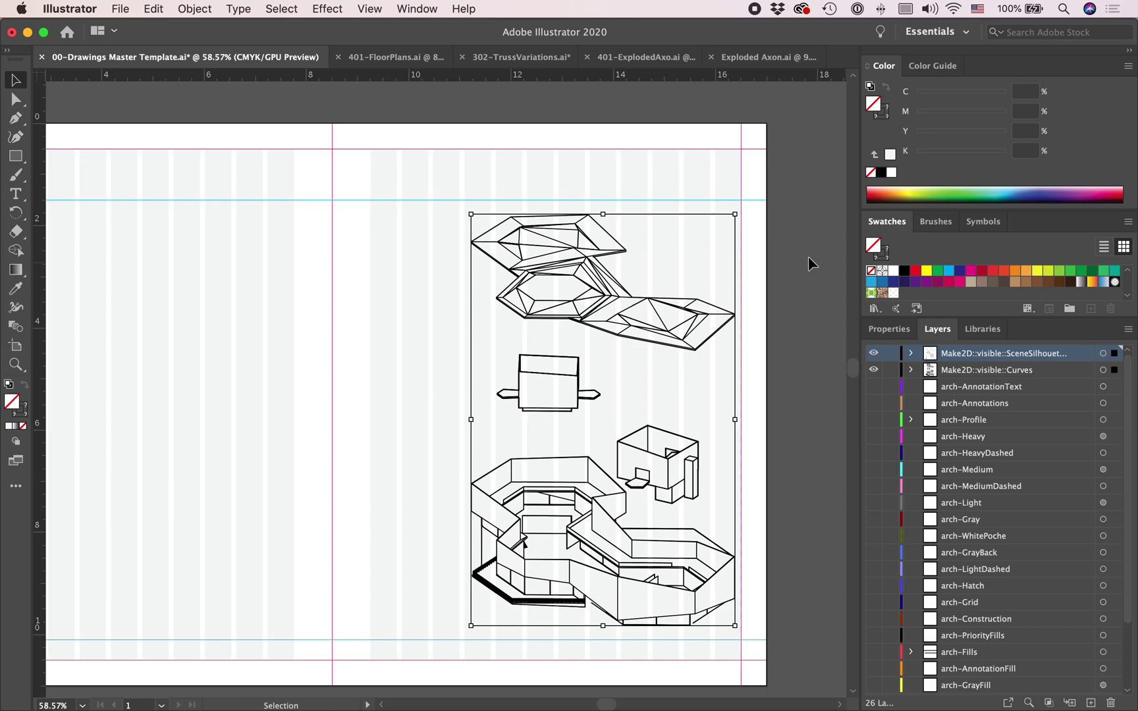
click(1127, 328)
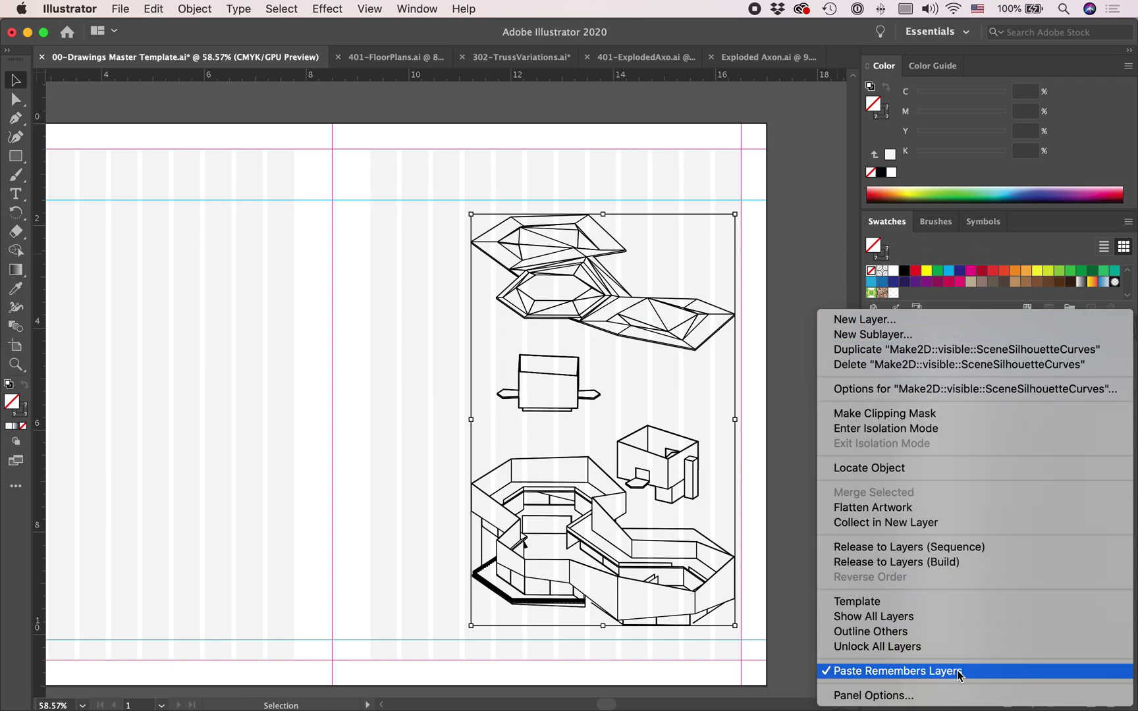
click(842, 275)
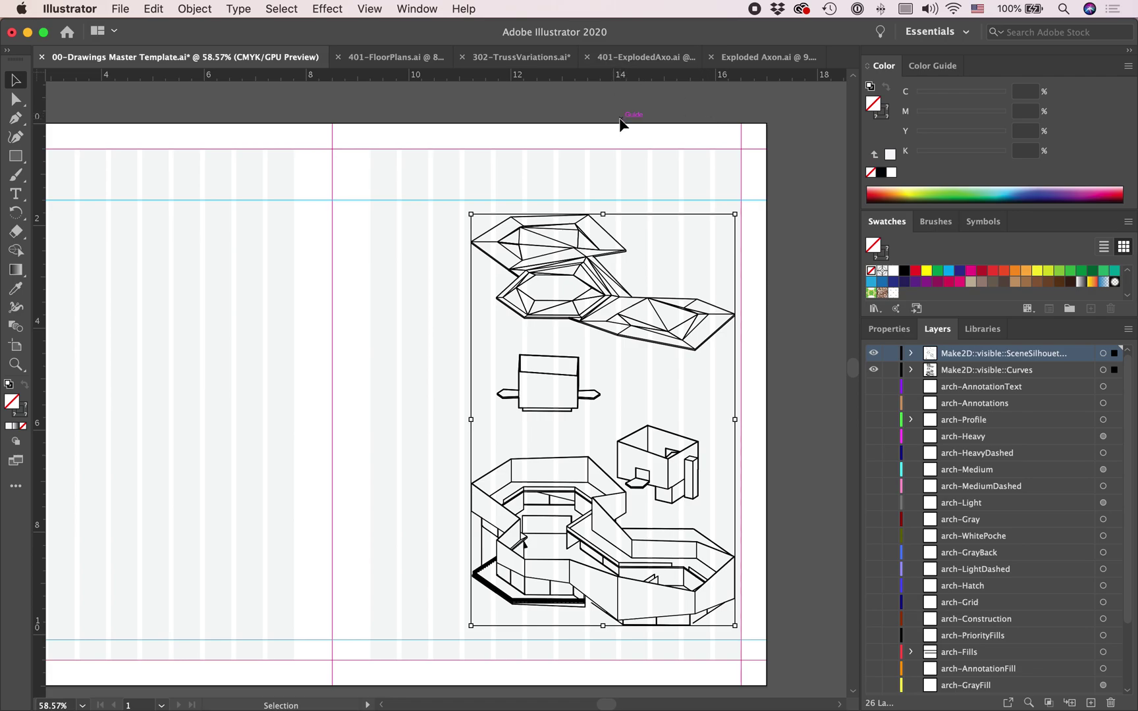
Review the template's full layer list, from the pasted Make2D layers through the arch layers to the guide layers.
scroll(911, 471, down, 5)
scroll(912, 482, up, 5)
scroll(911, 482, down, 5)
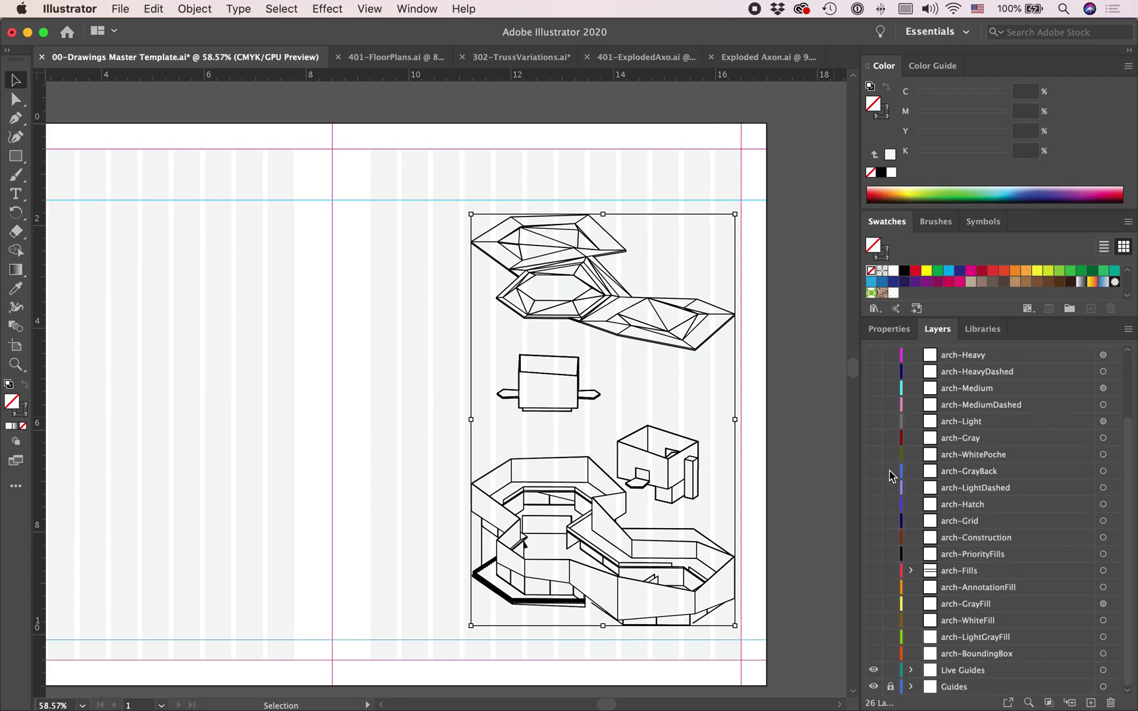
scroll(769, 401, up, 2)
click(767, 395)
scroll(767, 395, down, 4)
scroll(767, 395, right, 2)
drag(761, 569, 757, 598)
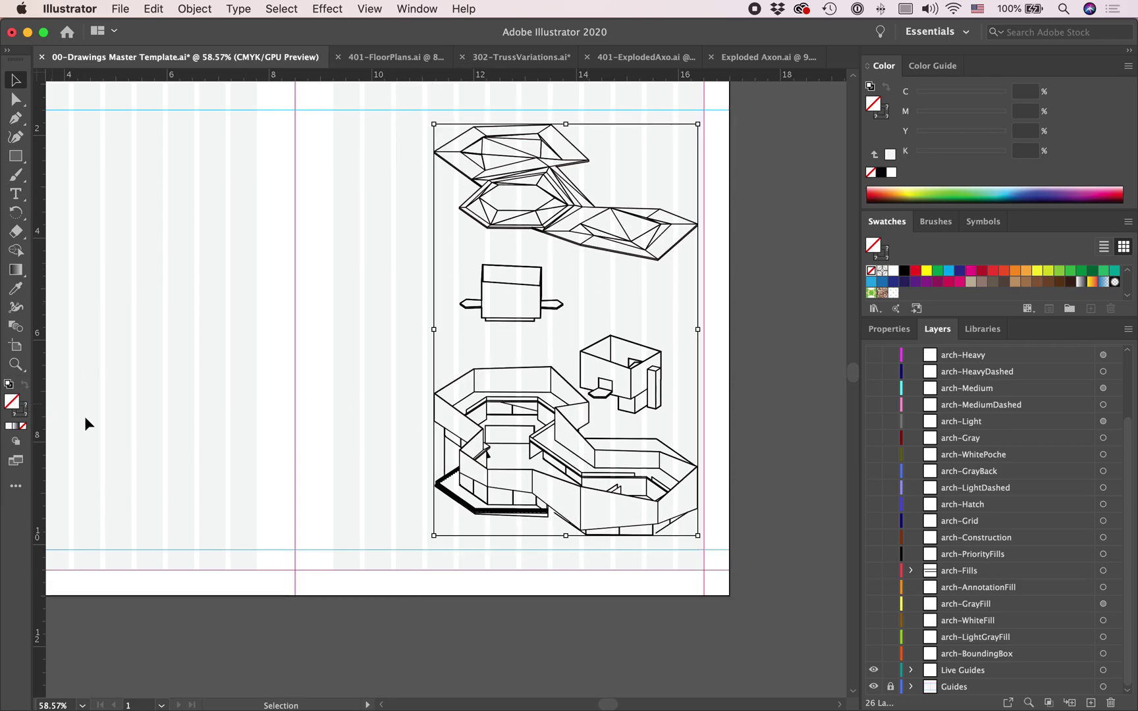
Select the complete exploded axon on the right page and set its stroke weight to 0.1 pt.
click(913, 341)
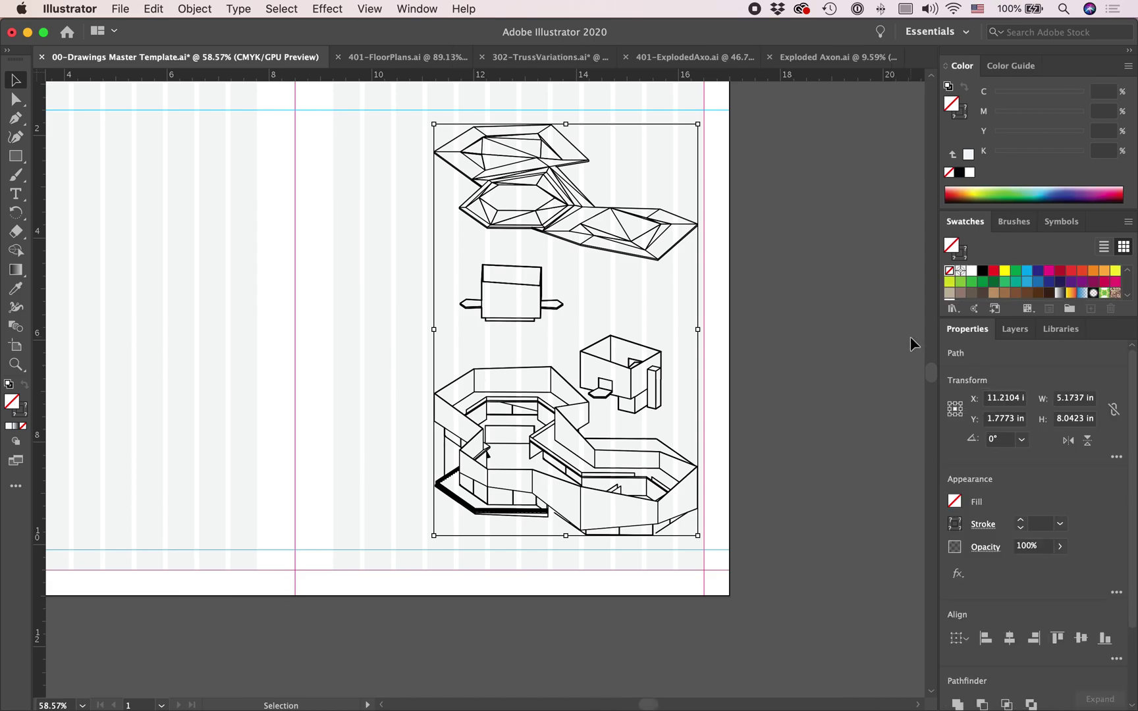
click(402, 95)
mouse_move(402, 93)
mouse_down()
mouse_move(724, 571)
mouse_move(700, 547)
mouse_move(709, 538)
mouse_up()
click(1060, 523)
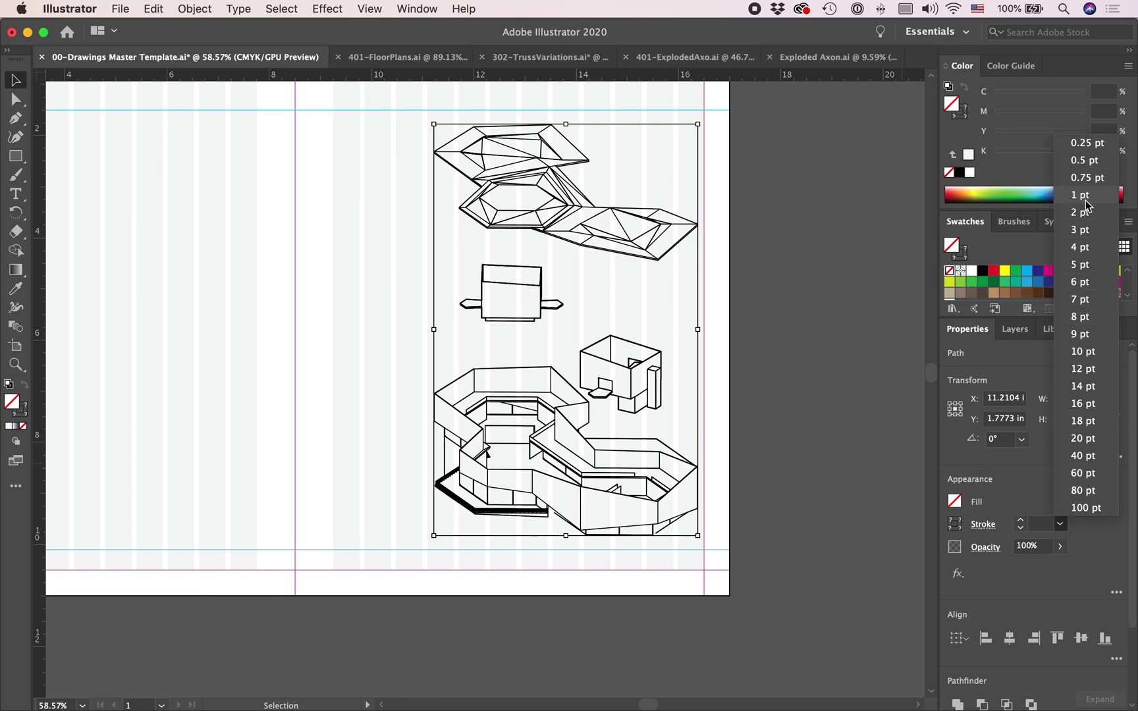
click(1034, 523)
text(0.01)
key(Return)
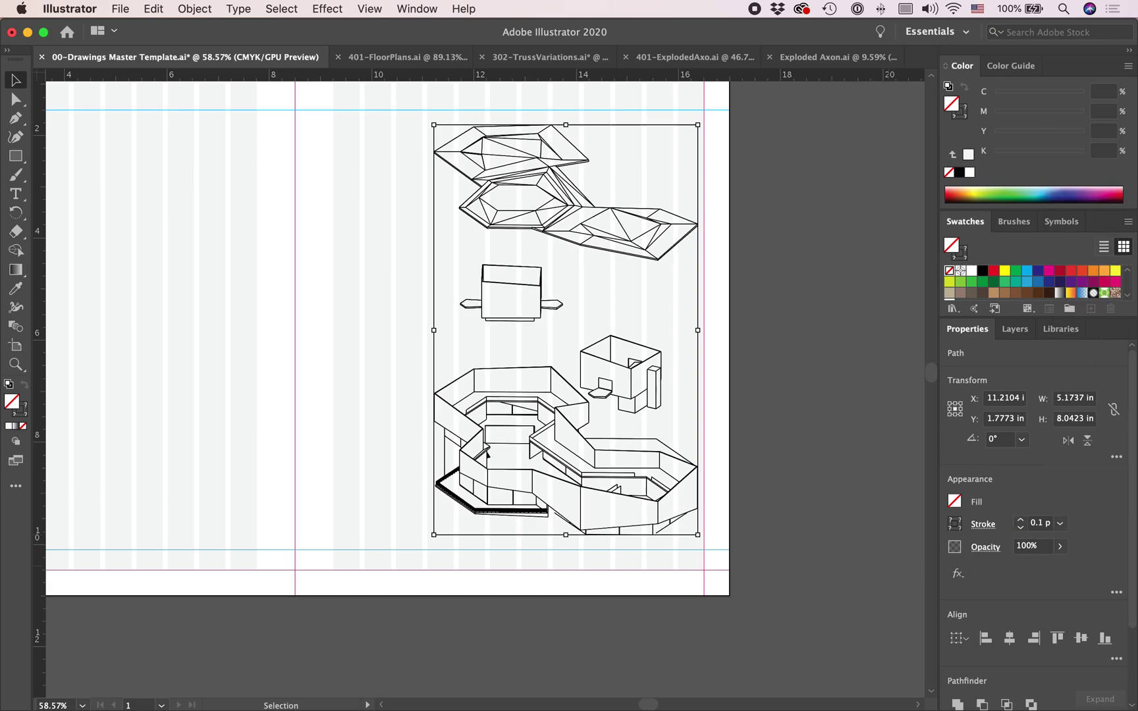
Examine the exploded axon's line weights up close and compare its Make2D layers with the template's arch layers.
click(823, 427)
scroll(610, 427, up, 5)
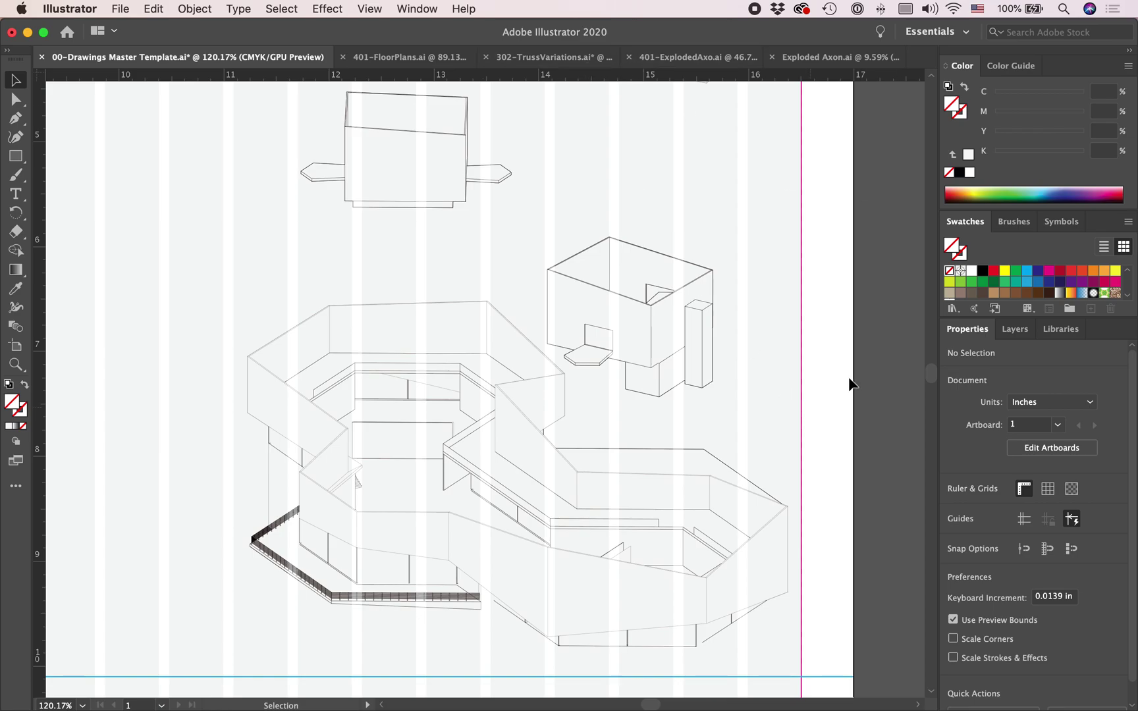
click(1026, 332)
scroll(1008, 505, down, 5)
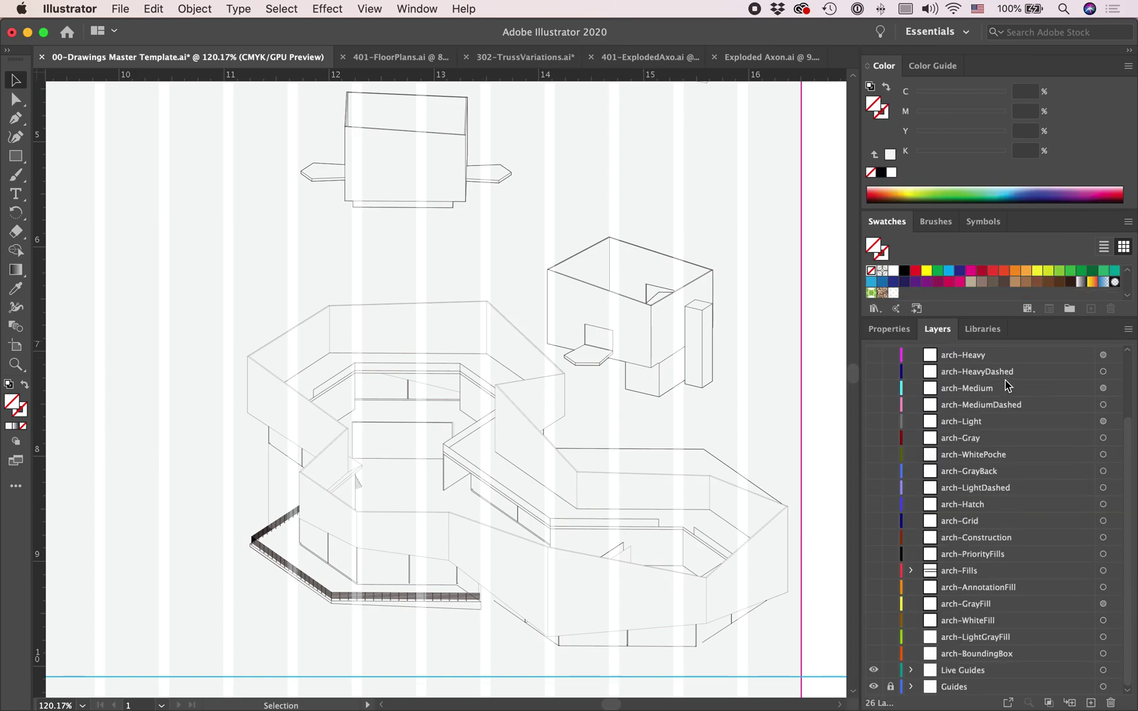
scroll(992, 500, up, 5)
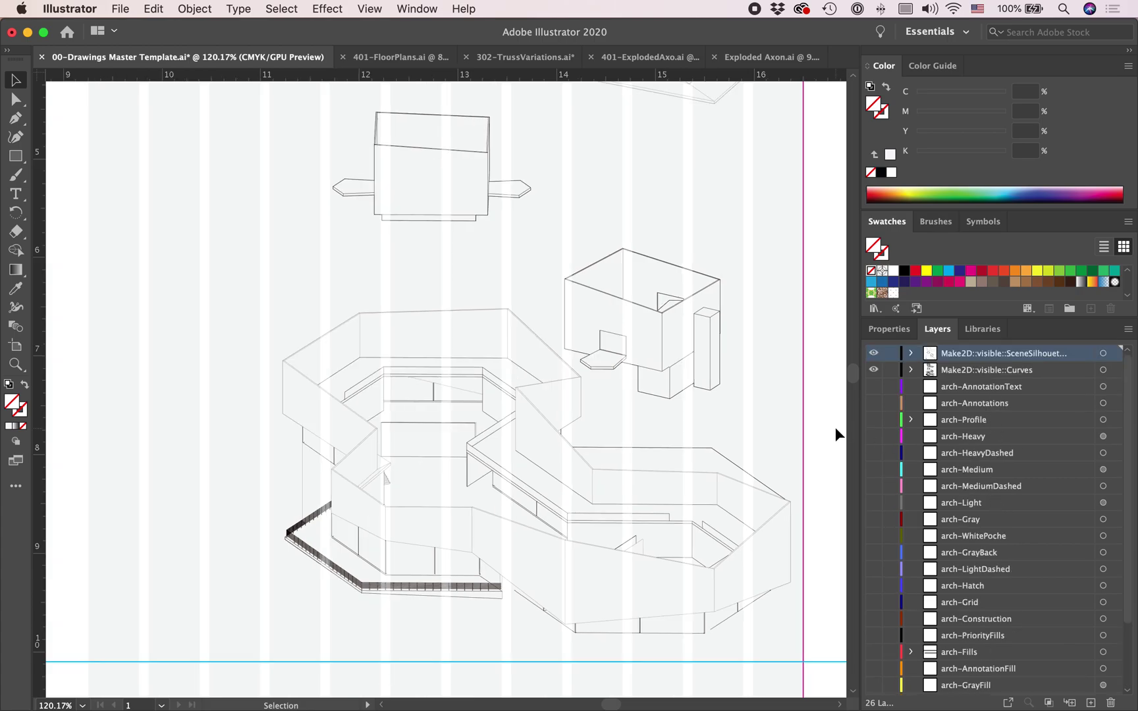
scroll(835, 427, down, 3)
scroll(745, 253, up, 3)
scroll(745, 252, right, 1)
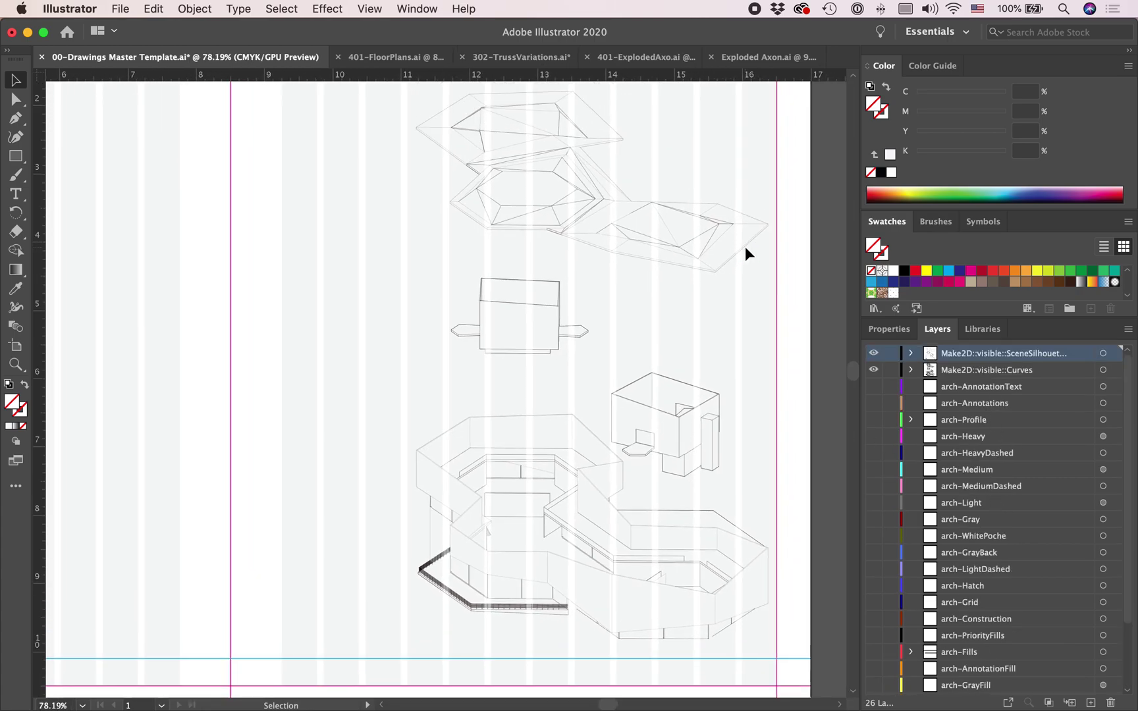
Delete the entire exploded axon drawing from the master template.
key(super+a)
key(Delete)
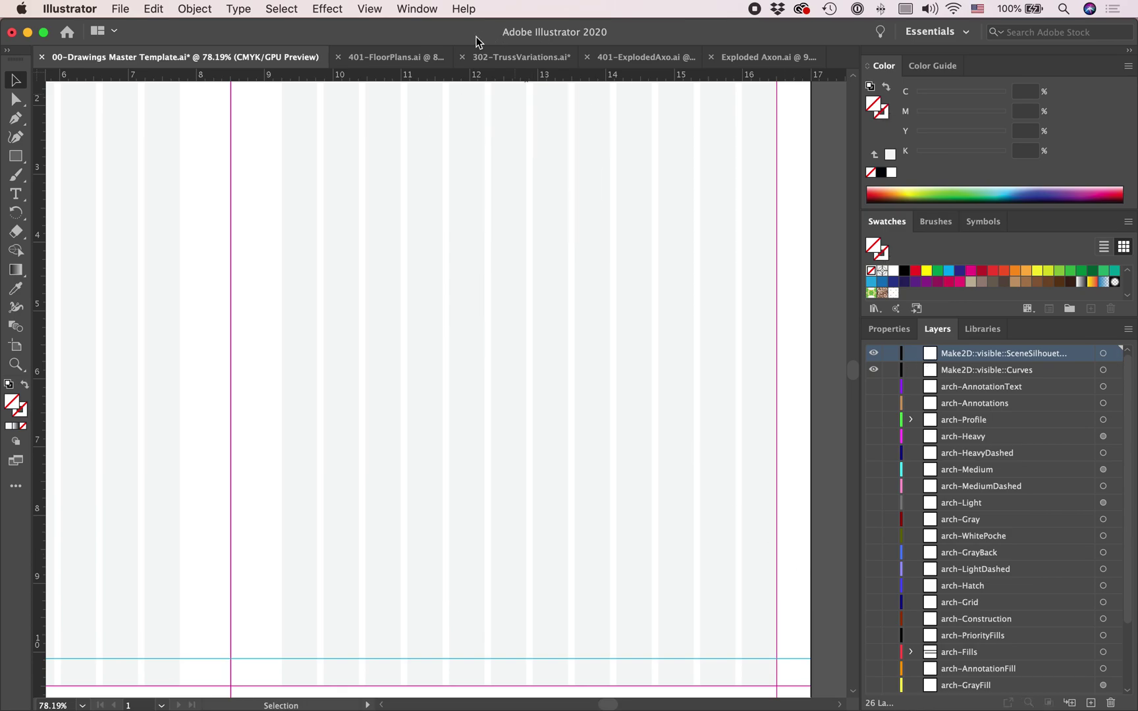
Copy all linework from 401-FloorPlans.ai into the 00-Drawings Master Template, unlocking and showing the layers it belongs to.
click(406, 59)
scroll(494, 150, down, 3)
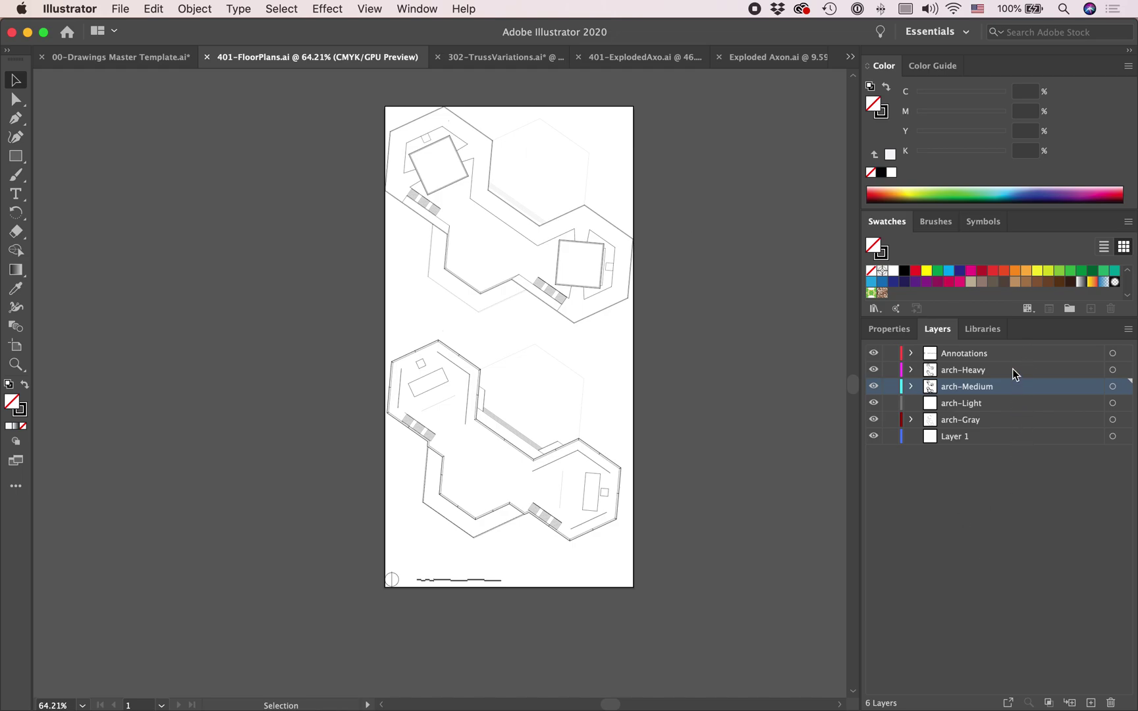
scroll(701, 622, up, 2)
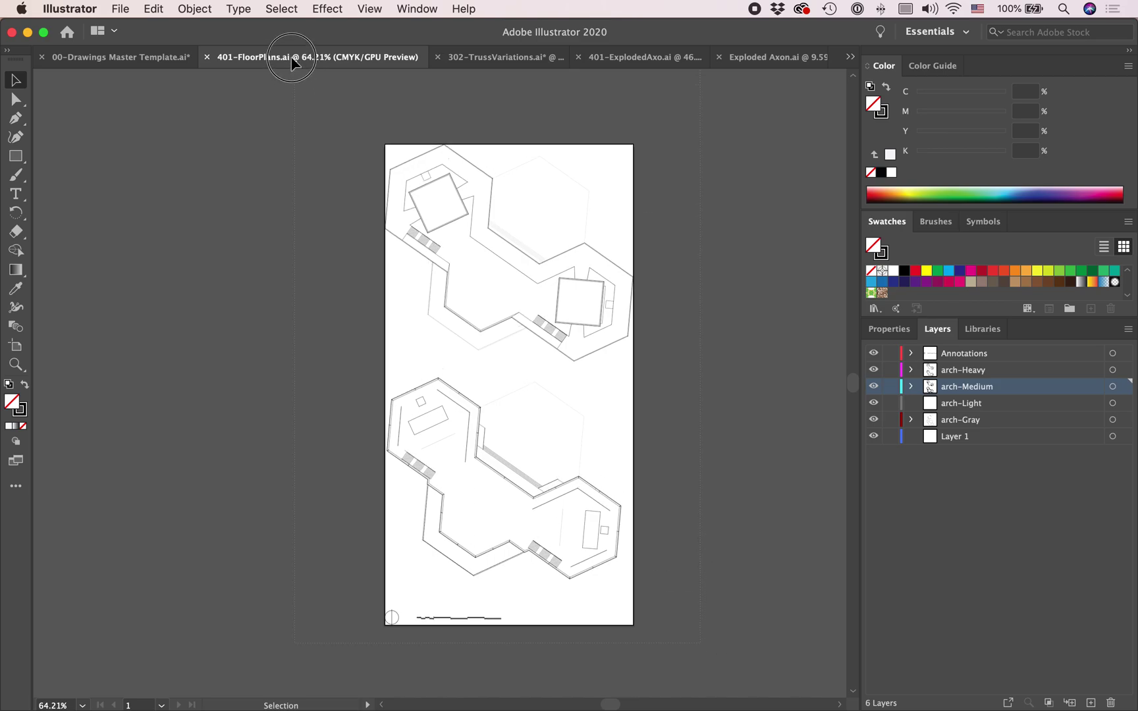
key(a)
key(super+a)
click(138, 62)
key(super+v)
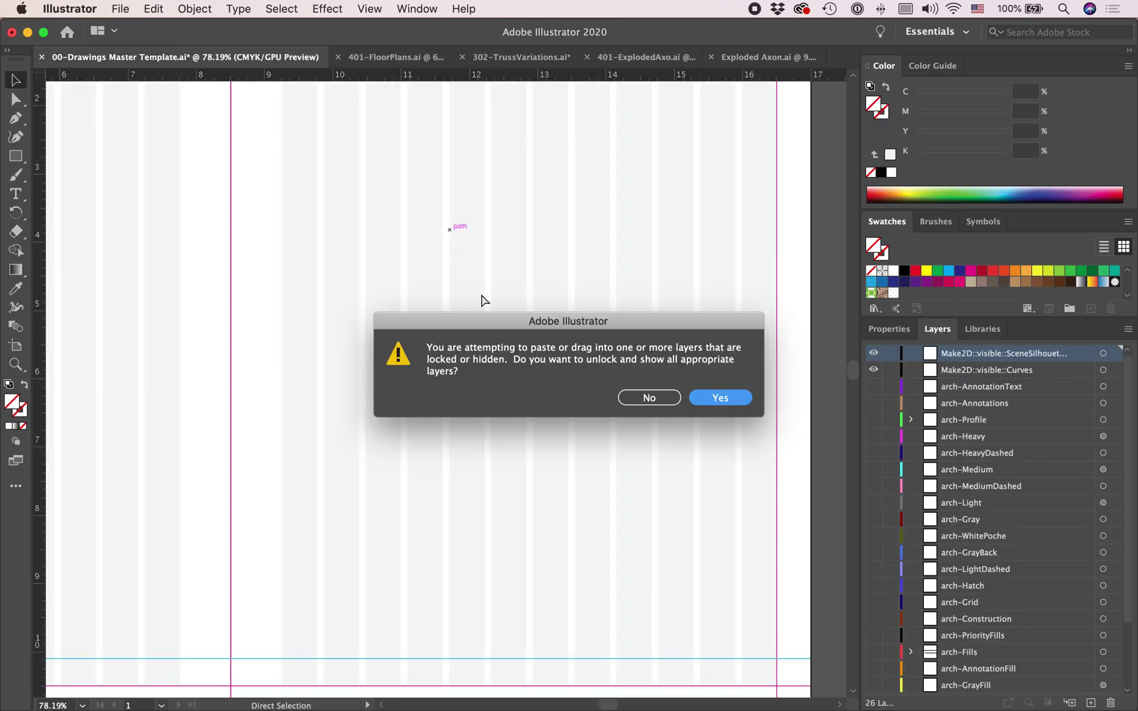
click(694, 399)
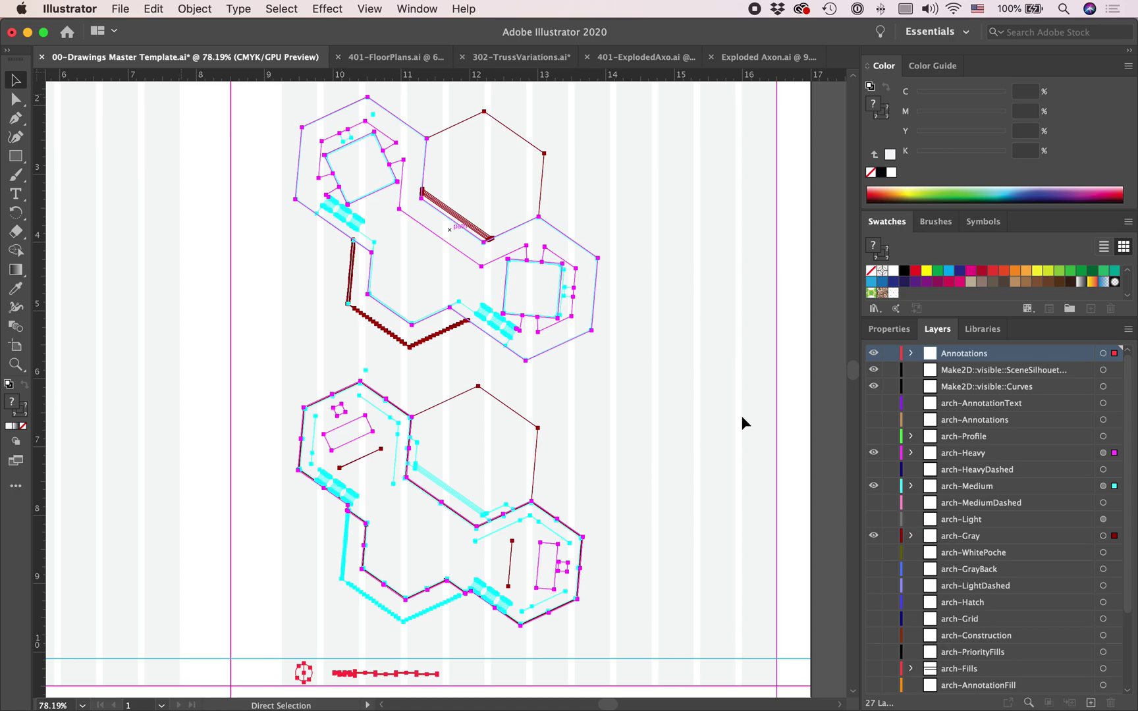
Move the pasted floor plans to the right page, with their upper-left corner at about X 11.3 in, Y 1.0 in.
key(v)
key(super+0)
drag(610, 317, 685, 283)
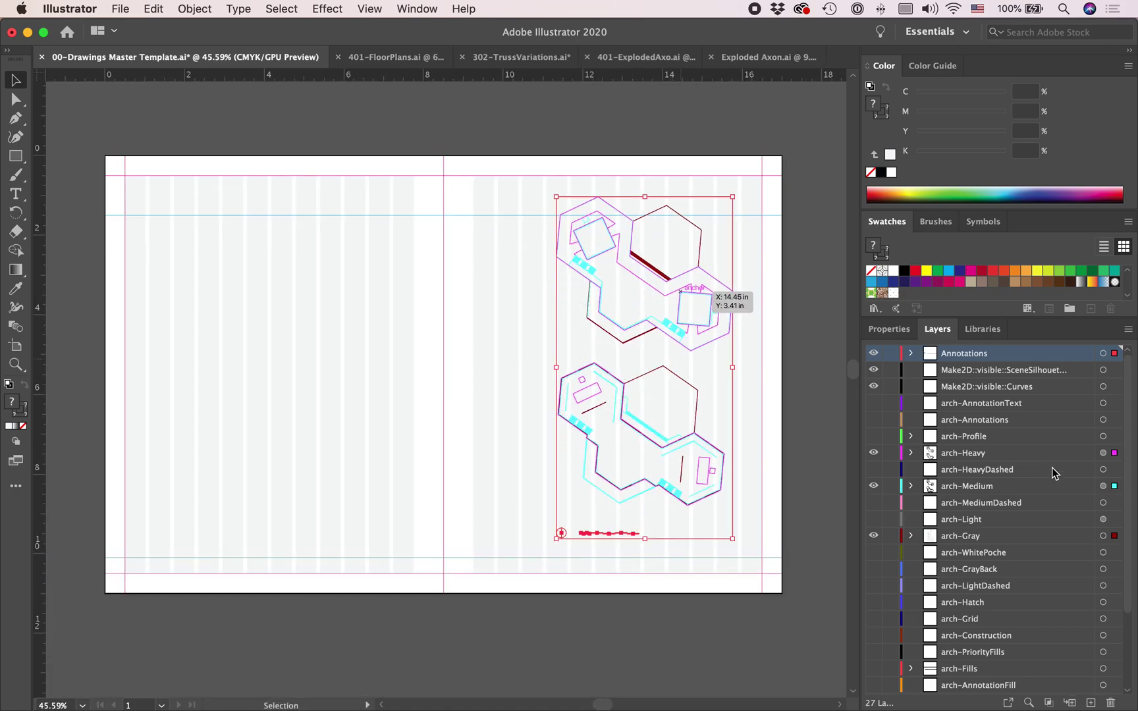
click(798, 375)
Select everything on the arch-Heavy layer to check its stroke weight, and deselect it.
scroll(774, 356, up, 3)
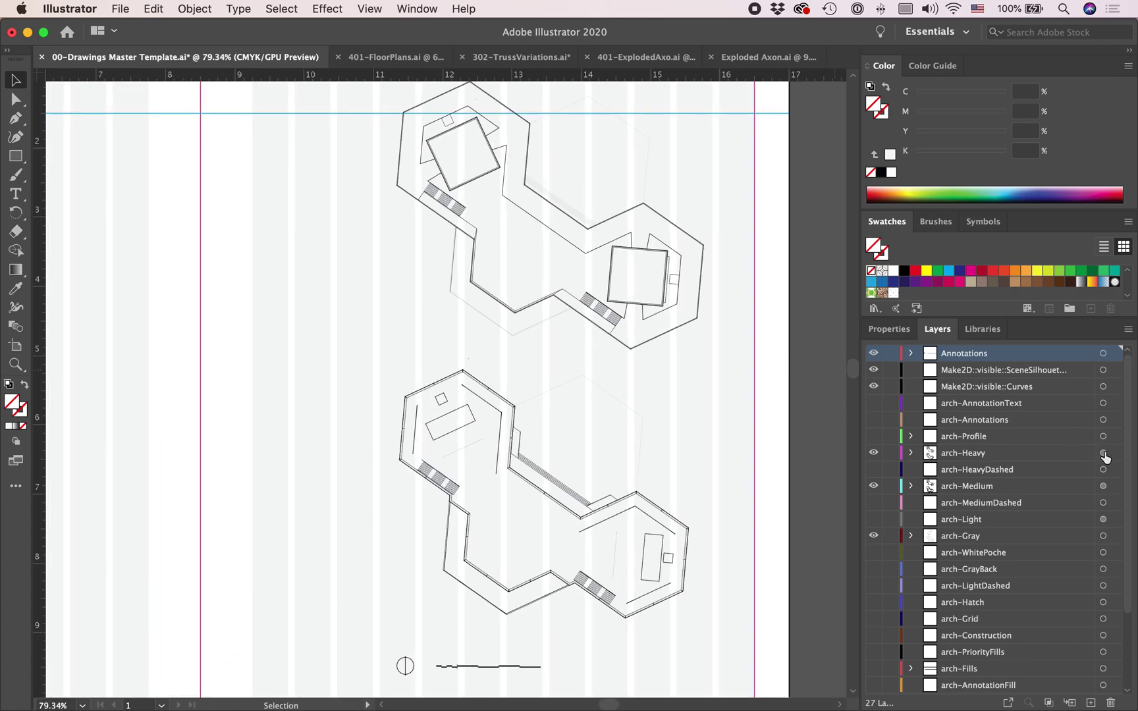
click(1103, 454)
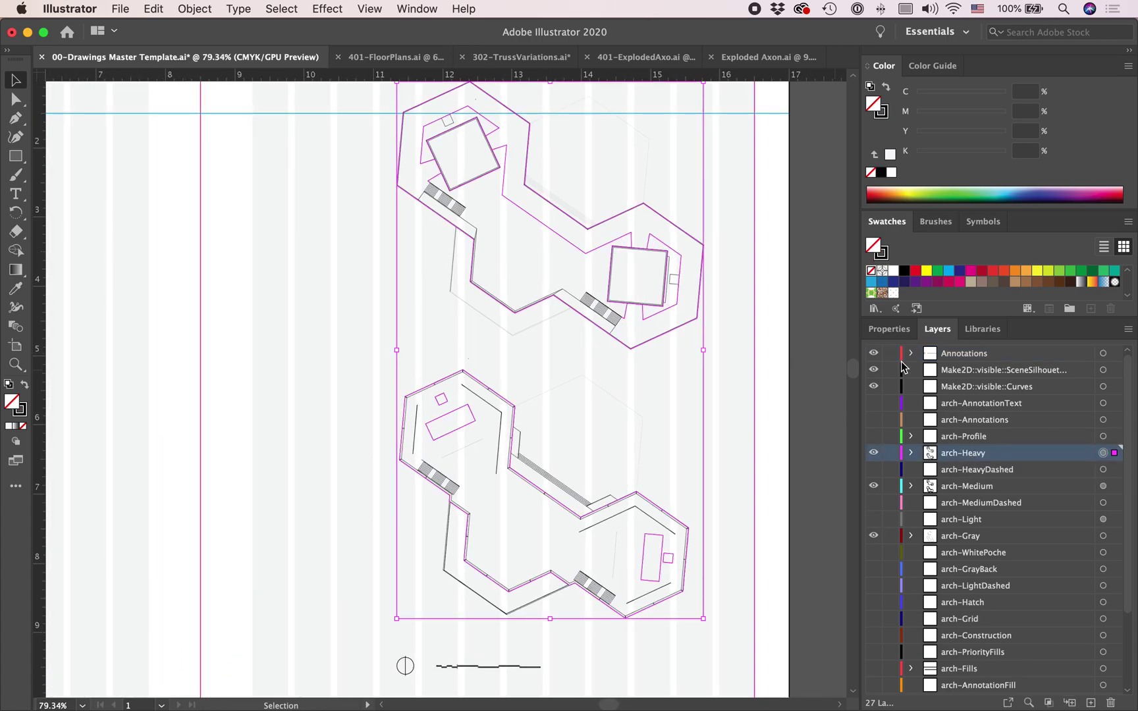
click(897, 331)
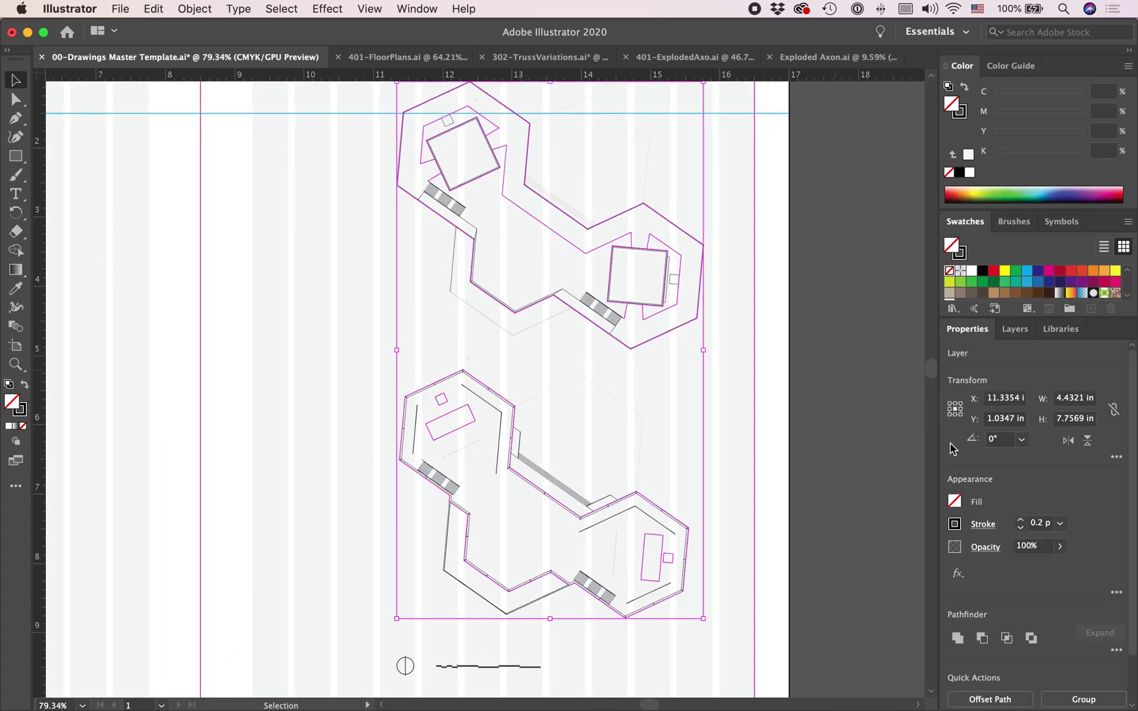
click(636, 397)
scroll(638, 401, down, 2)
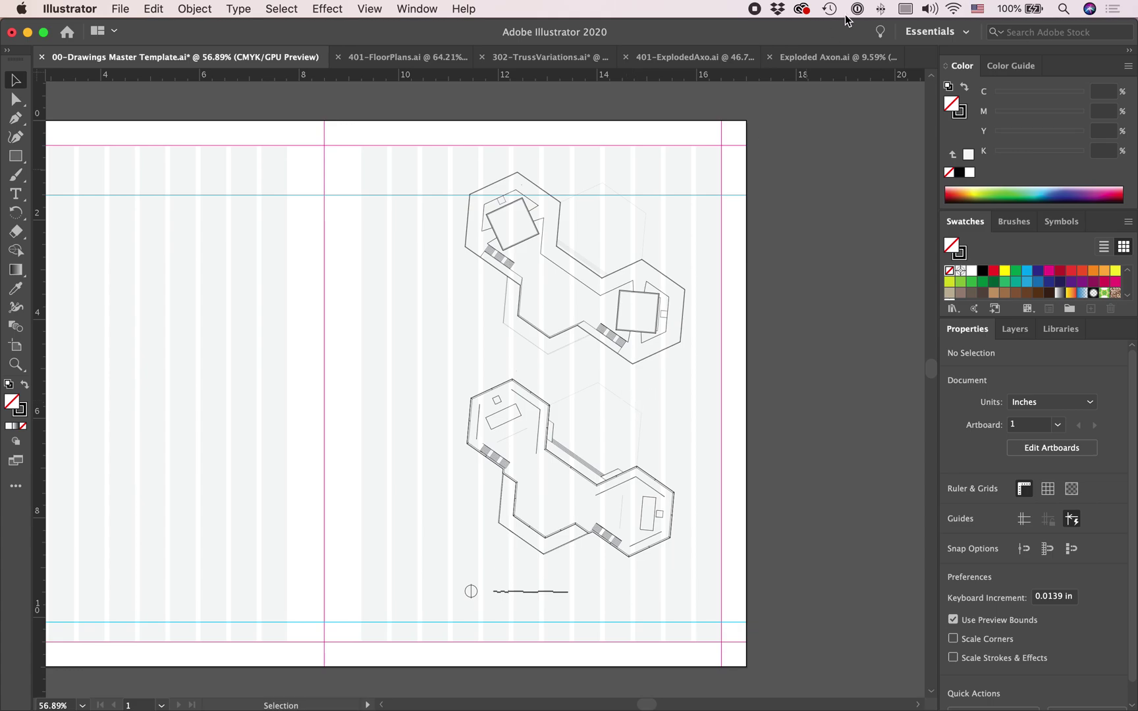
Look over the drawing in Exploded Axon.ai, and switch to InDesign to view pages 6 and 7 of the Portfolio document.
click(787, 57)
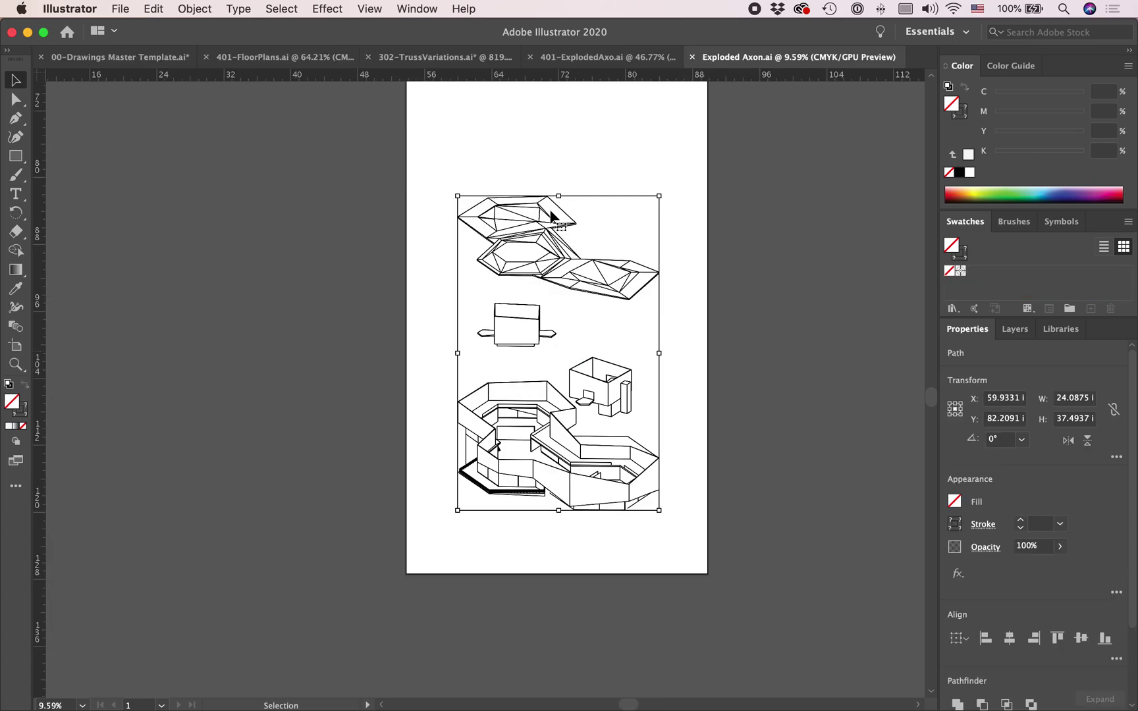
scroll(553, 234, up, 3)
scroll(554, 234, right, 1)
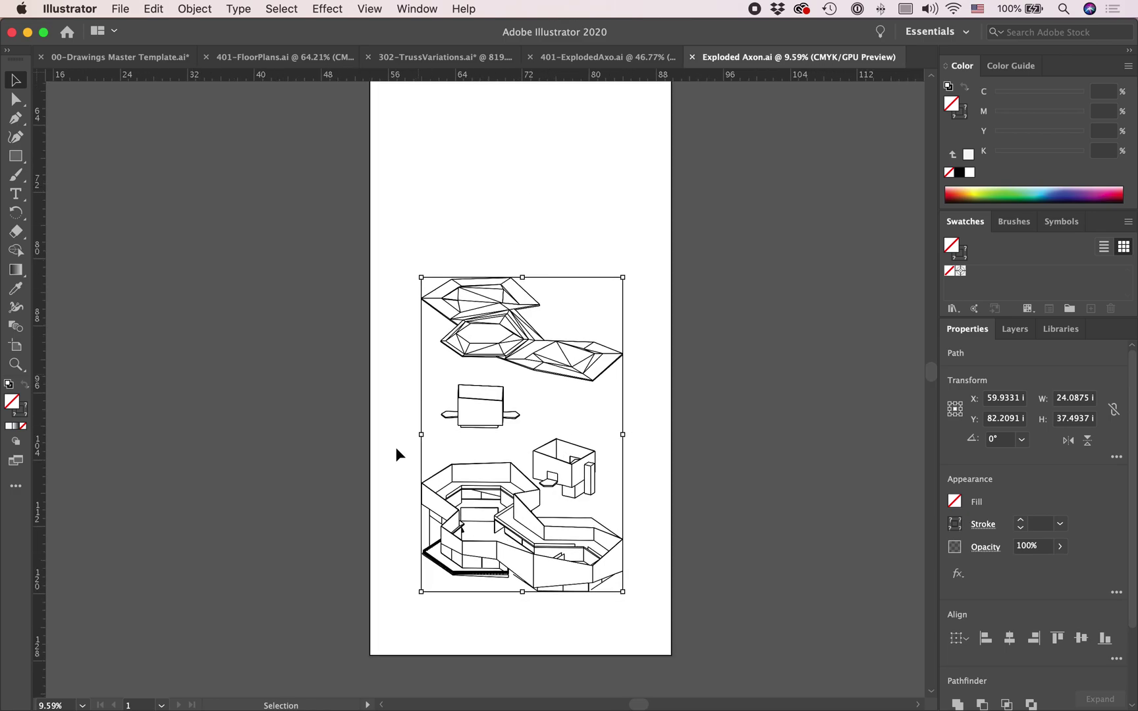
key(ctrl+Left)
click(681, 388)
scroll(680, 388, right, 5)
scroll(681, 388, down, 3)
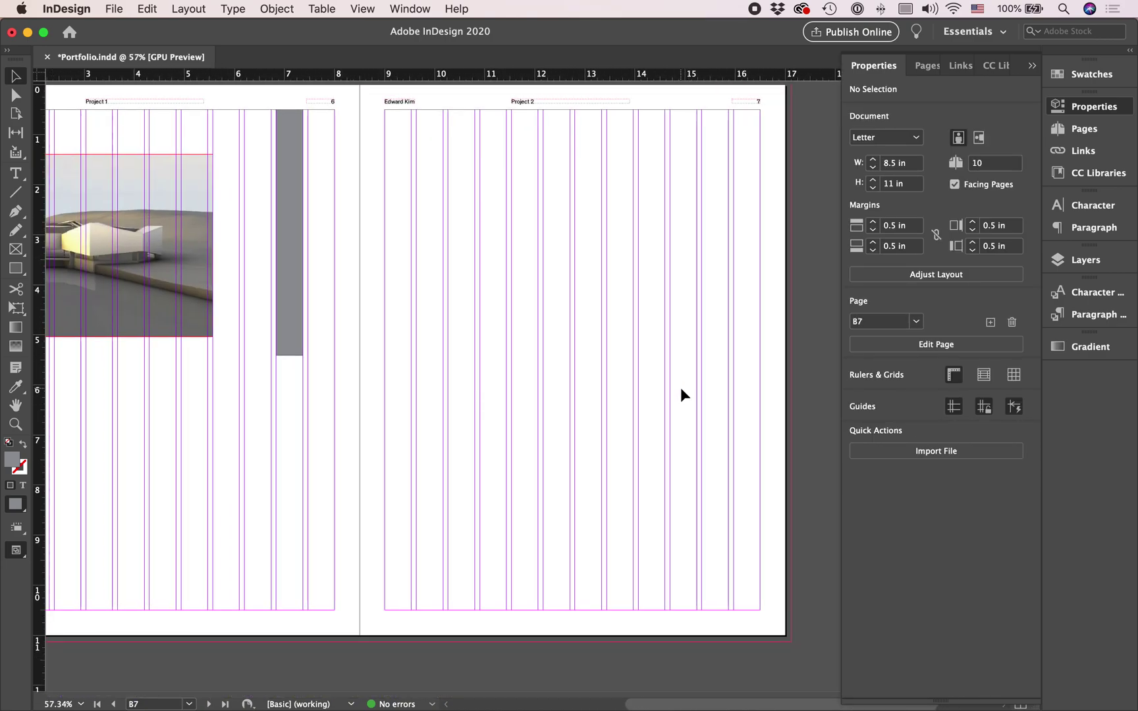
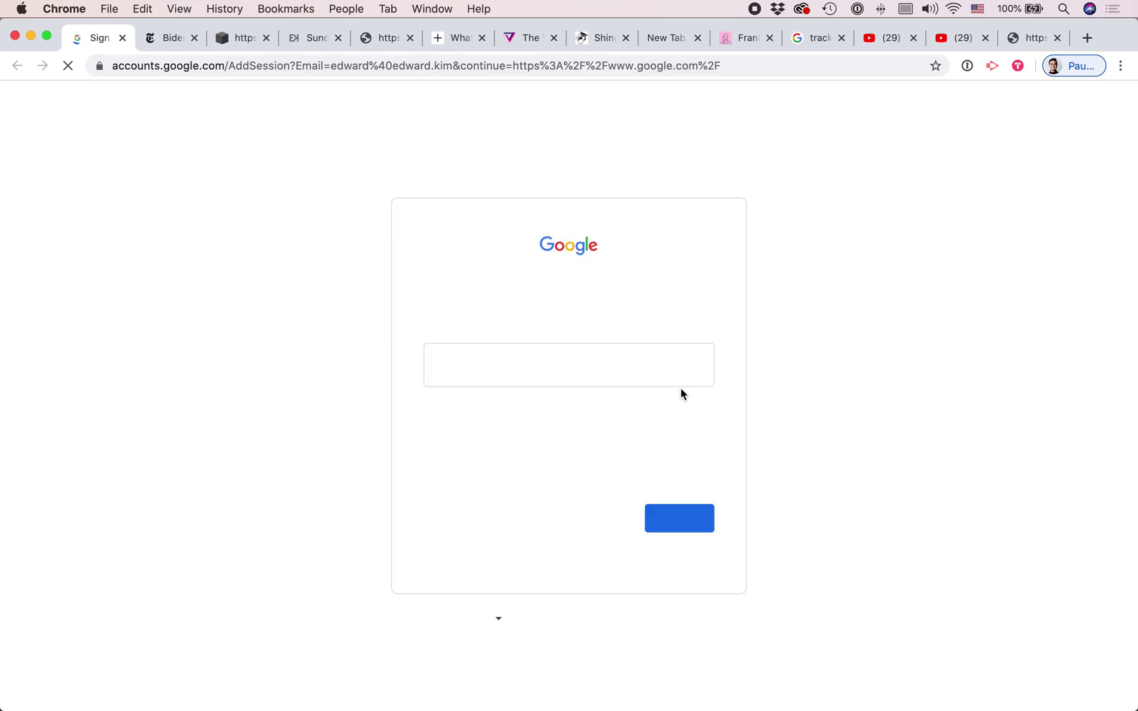
Close the stray browser window and delete the tall gray rectangle from page 6 of the InDesign portfolio.
click(15, 36)
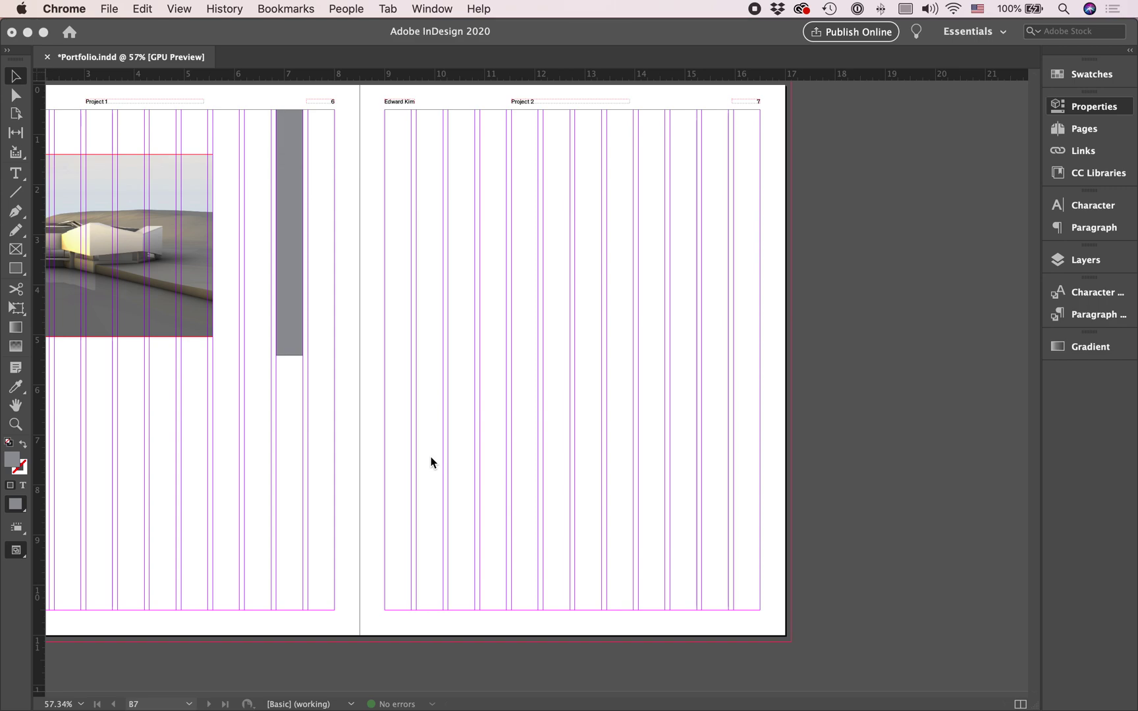
key(alt+Page_Up)
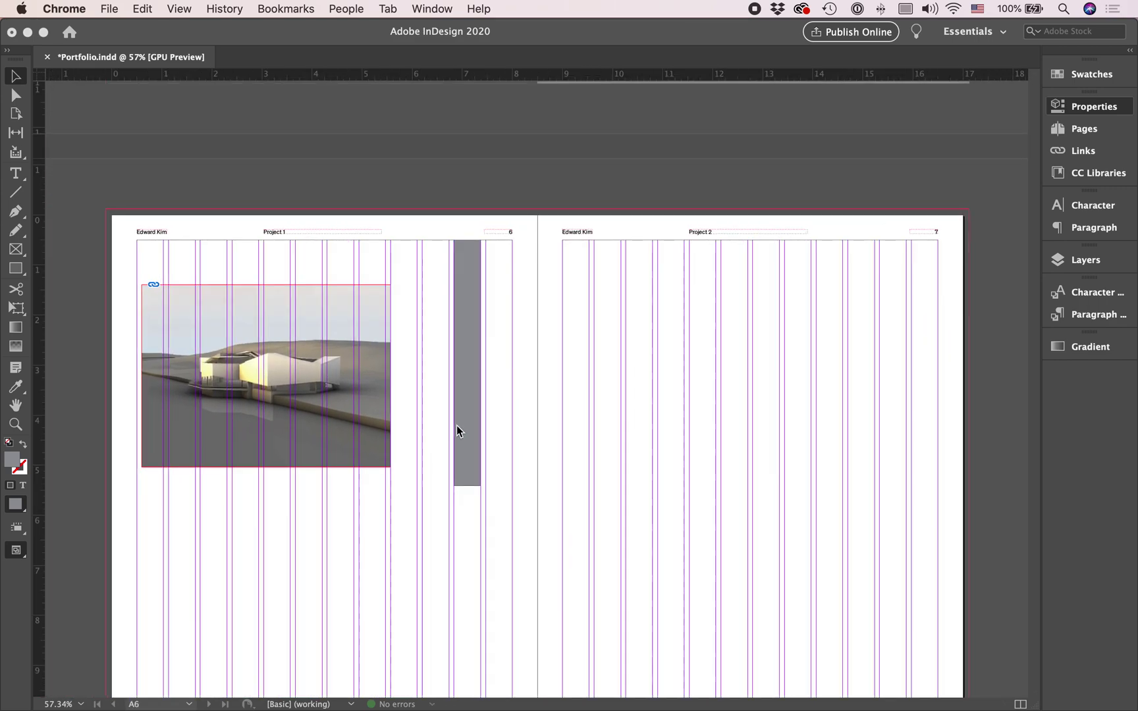
click(528, 518)
drag(432, 420, 544, 534)
key(Delete)
Back in Illustrator's master template, select the complete floor plans drawing and move it to about X 11.85 in, Y 1.55 in.
key(ctrl+Right)
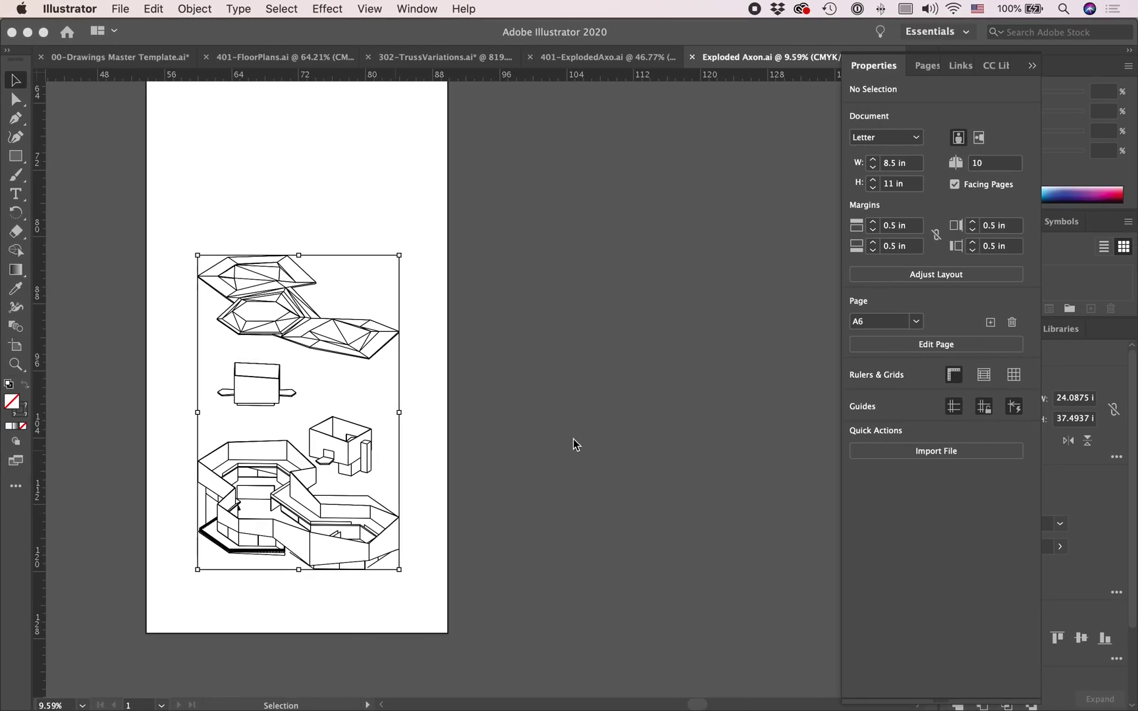
click(120, 57)
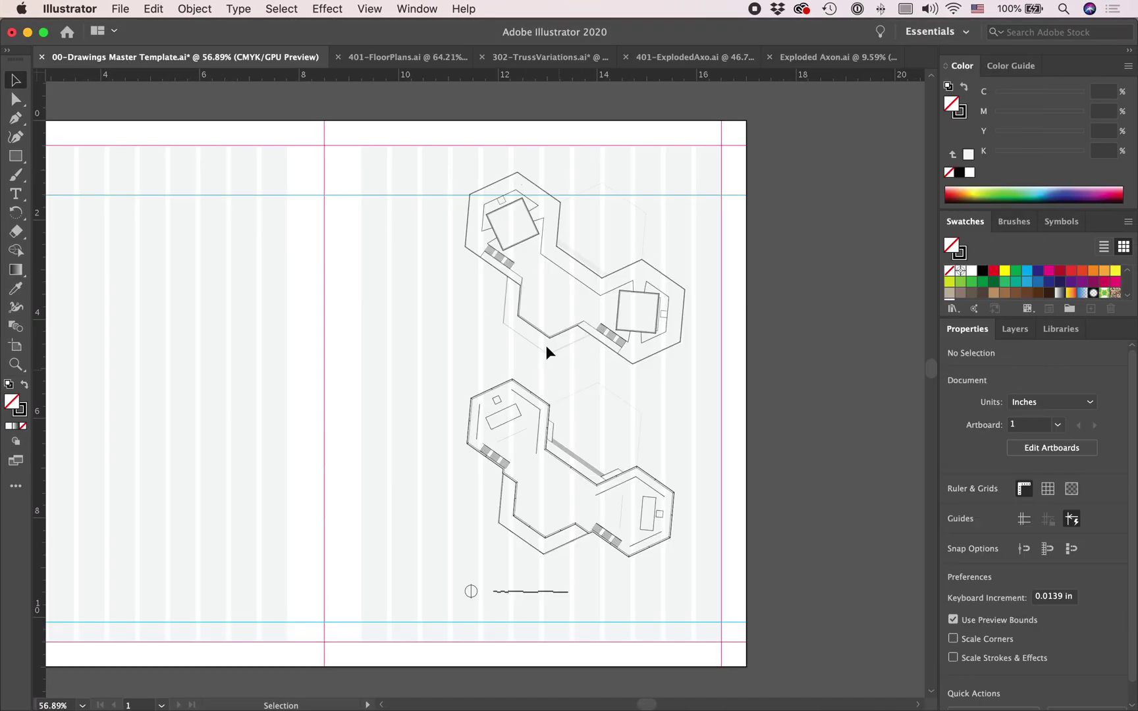
mouse_move(411, 175)
mouse_down()
mouse_move(757, 647)
mouse_move(666, 487)
mouse_move(641, 475)
mouse_move(663, 497)
mouse_up()
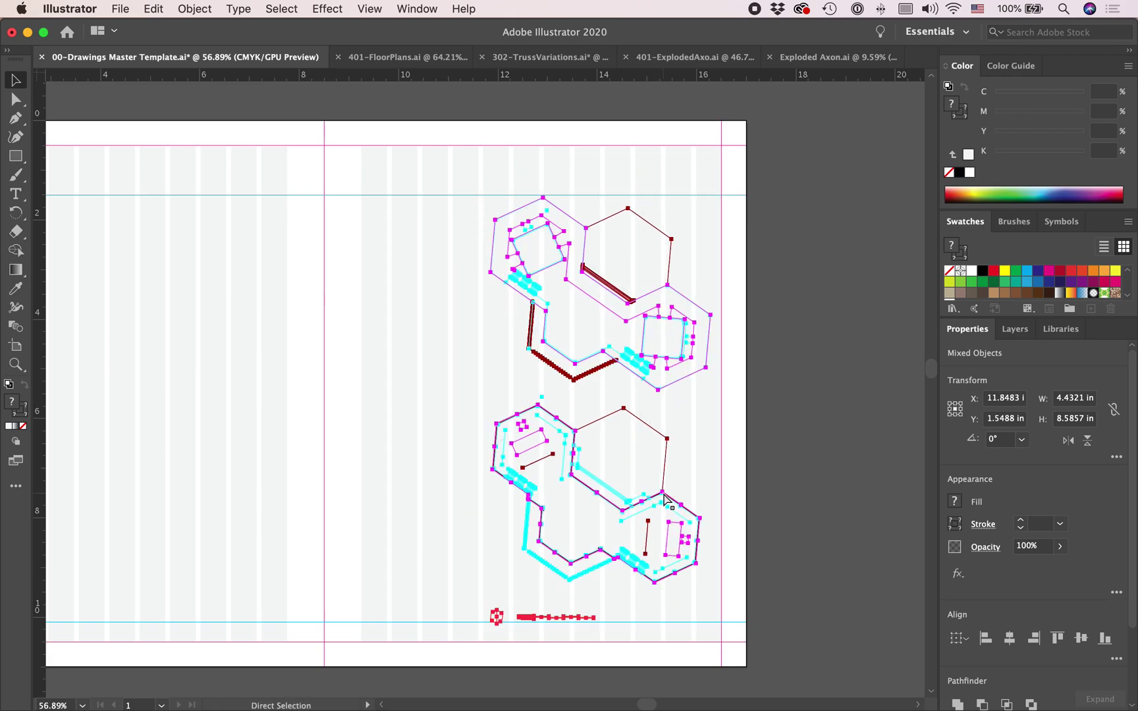
key(v)
click(121, 8)
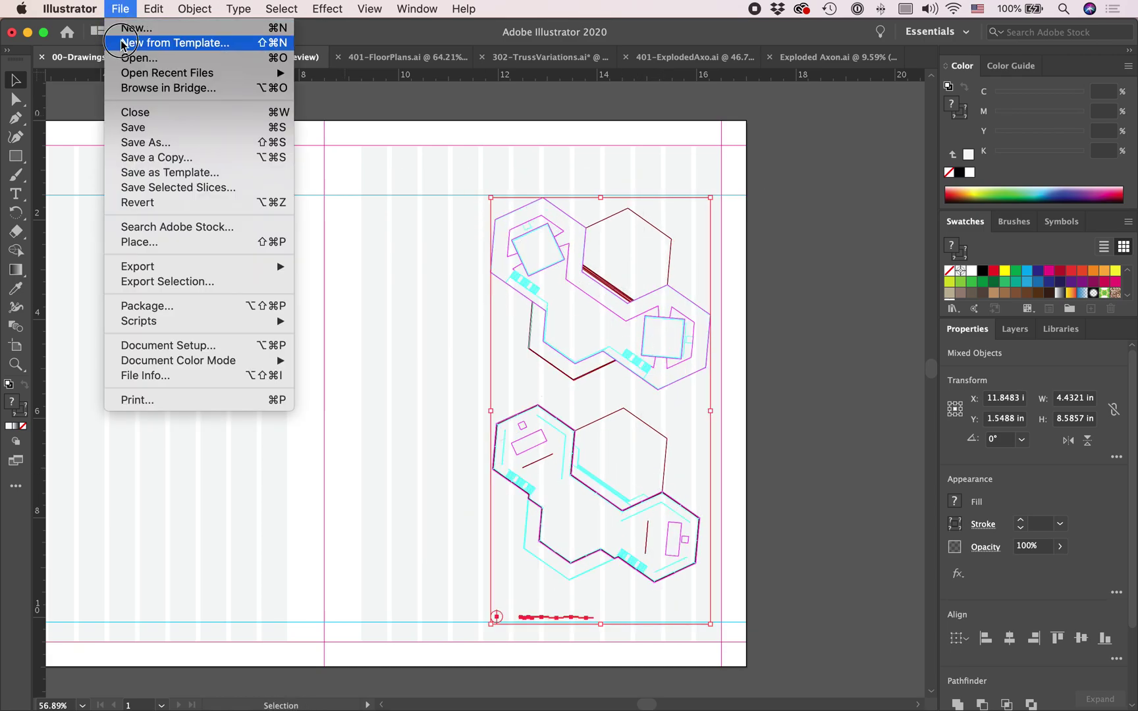
key(Escape)
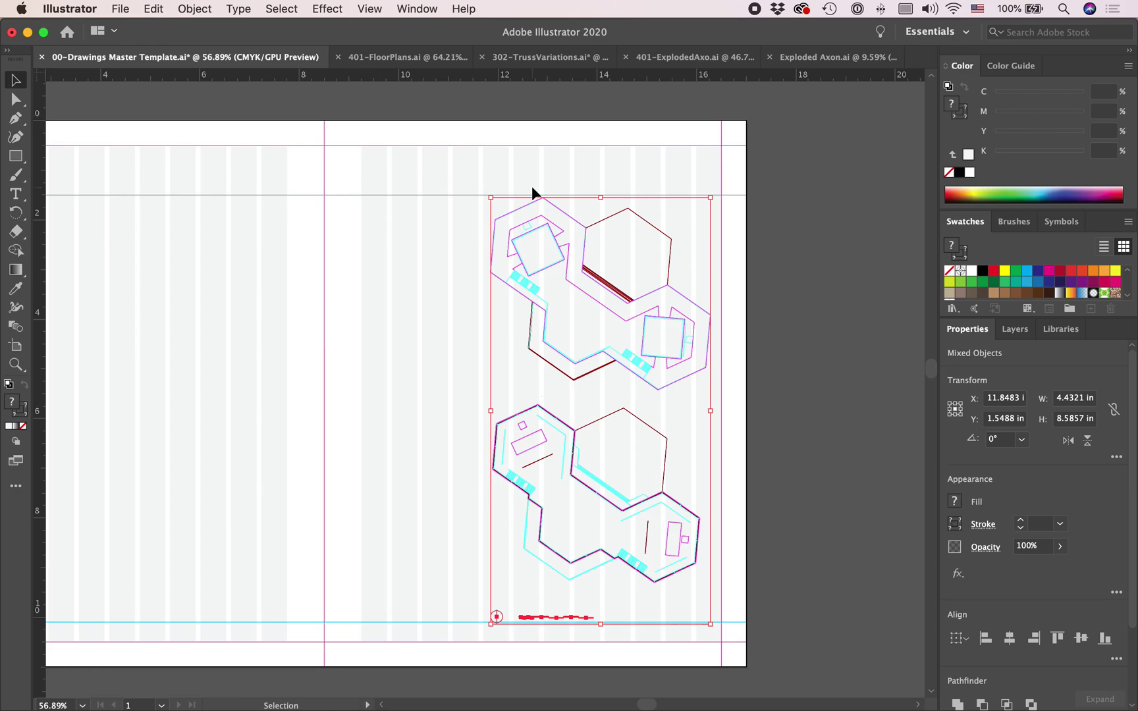
key(super+n)
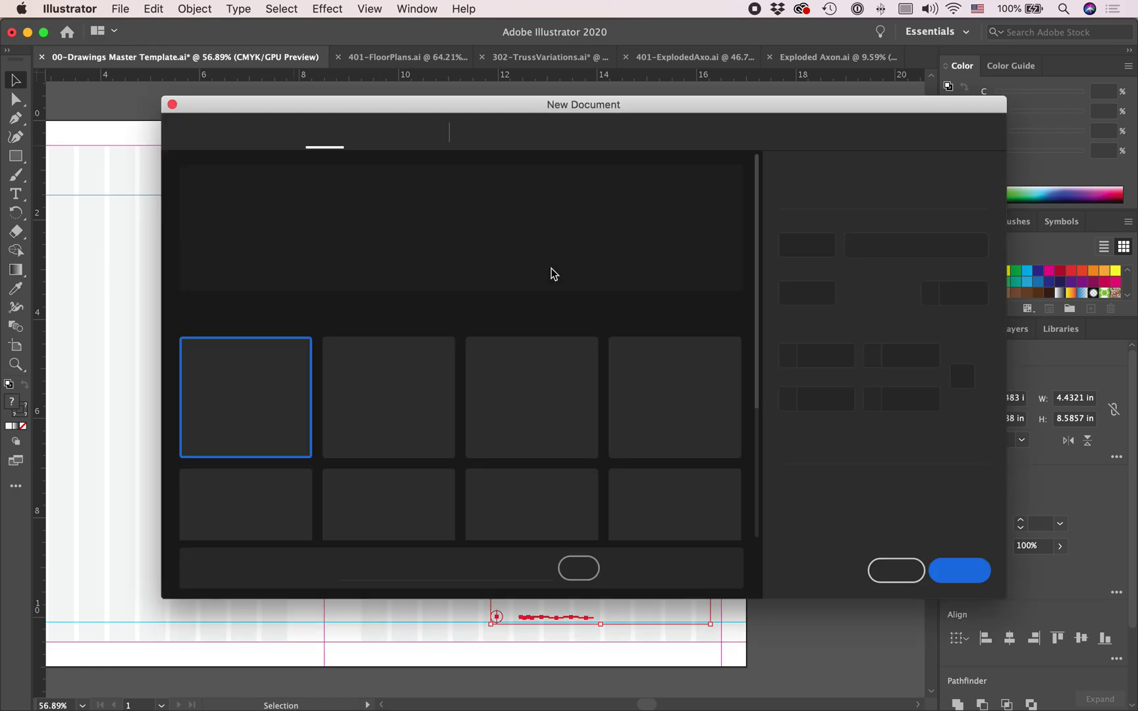
key(Escape)
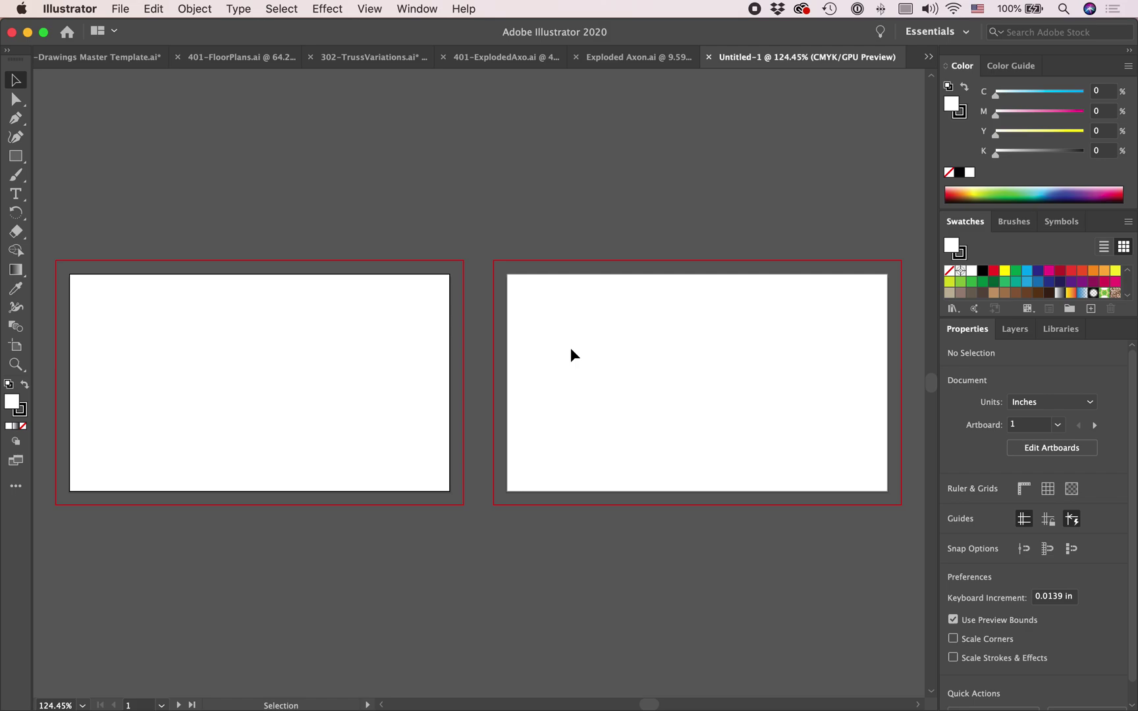
scroll(571, 349, down, 3)
Create a Letter-size print document, paste the floor plans drawing into it, and deselect the artwork.
click(114, 9)
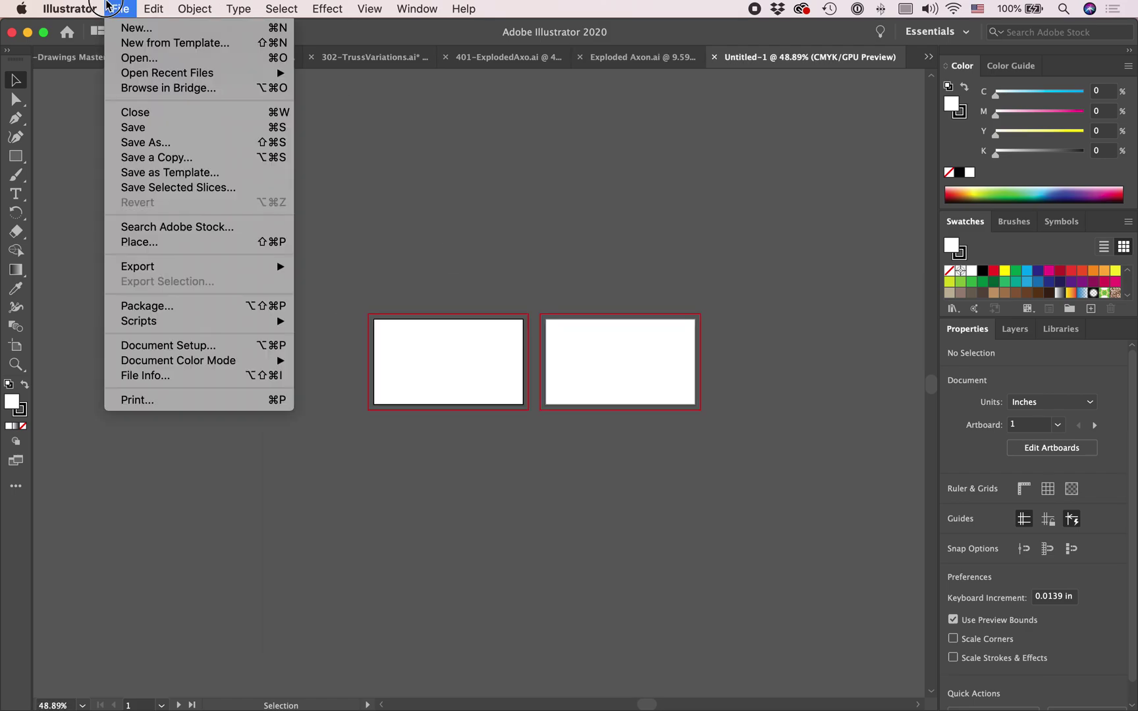
click(135, 28)
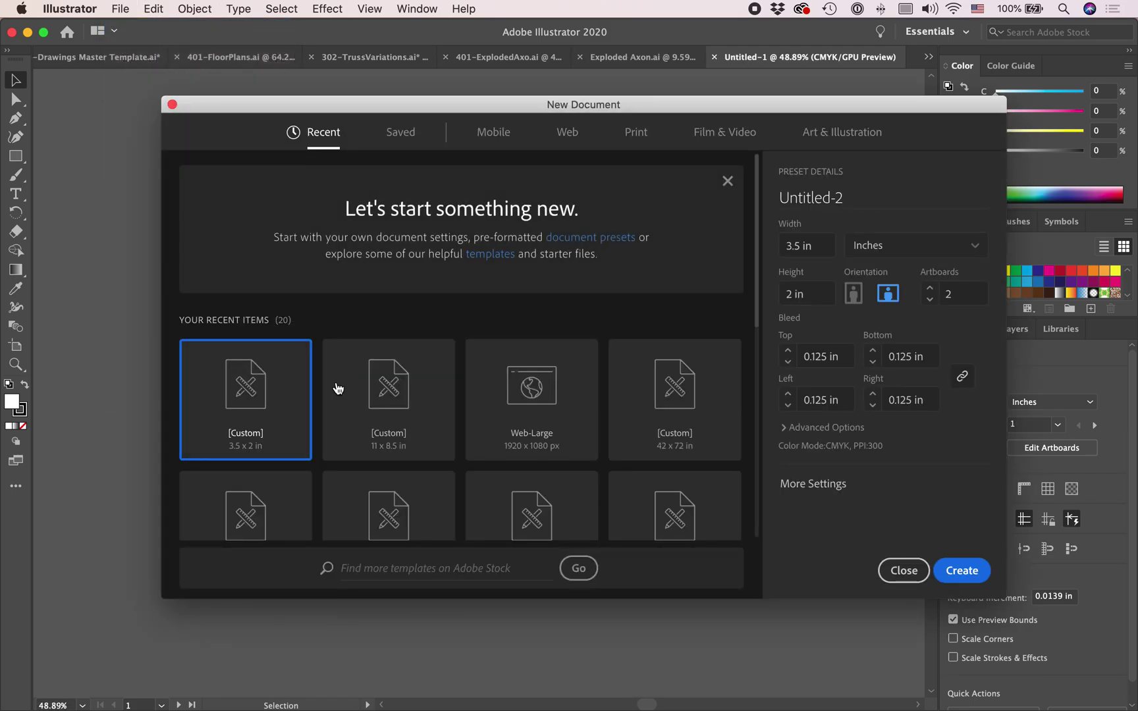
click(636, 132)
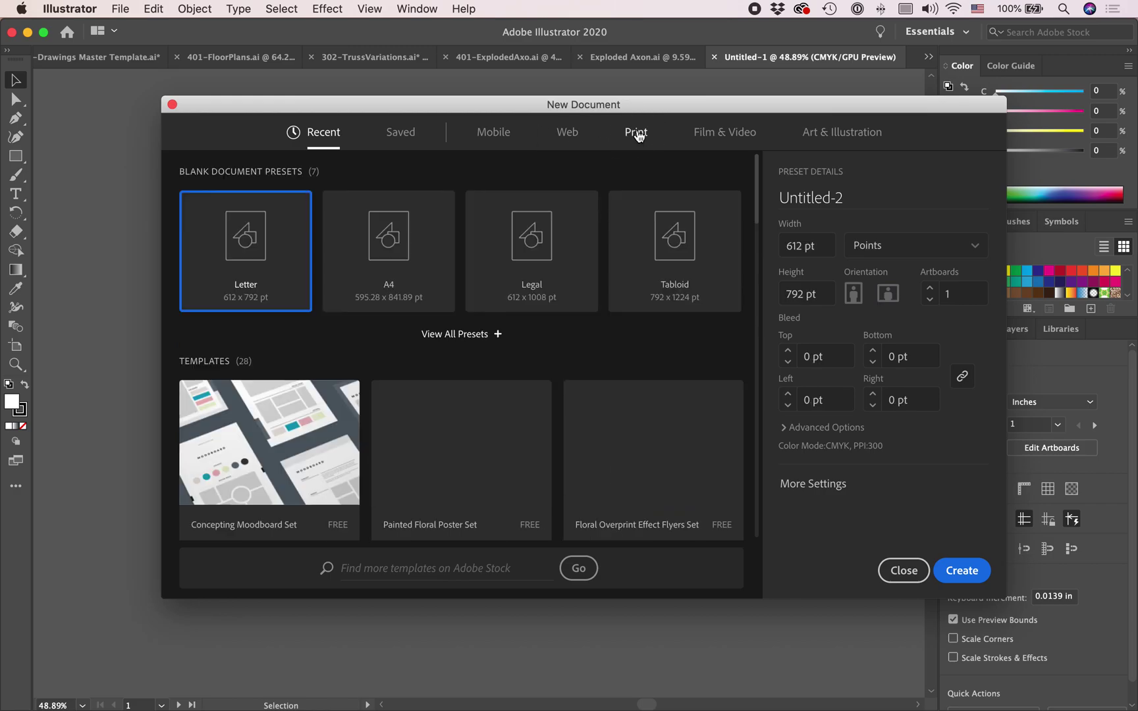
double_click(251, 287)
key(super+v)
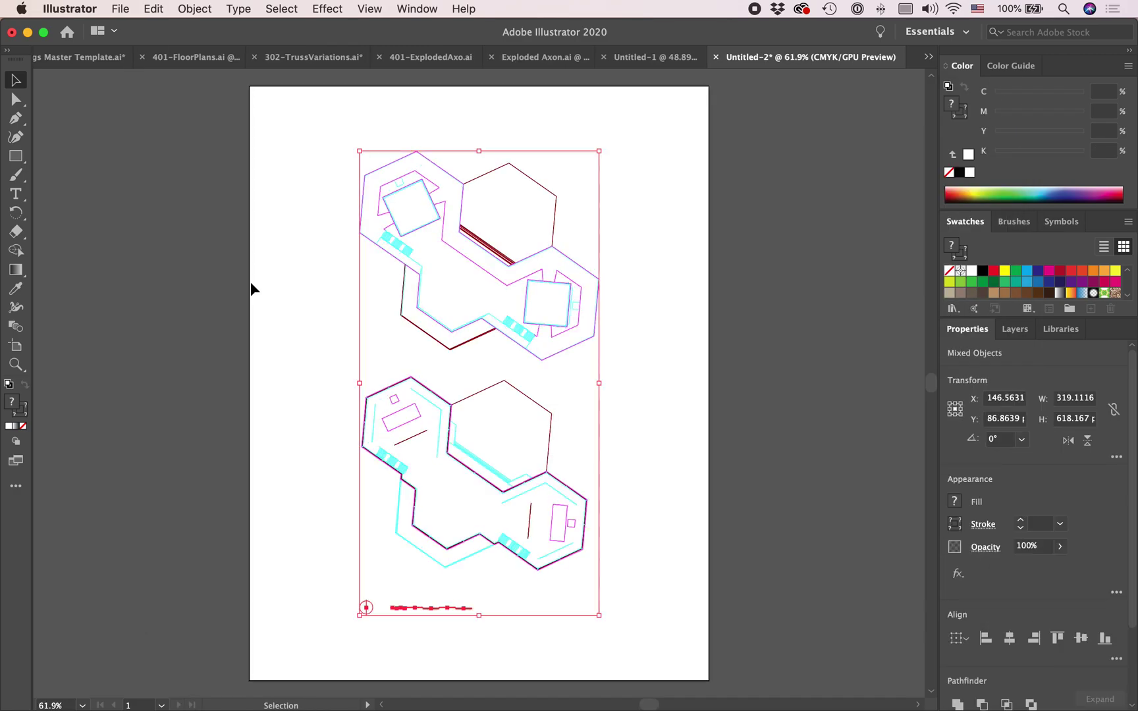
click(299, 451)
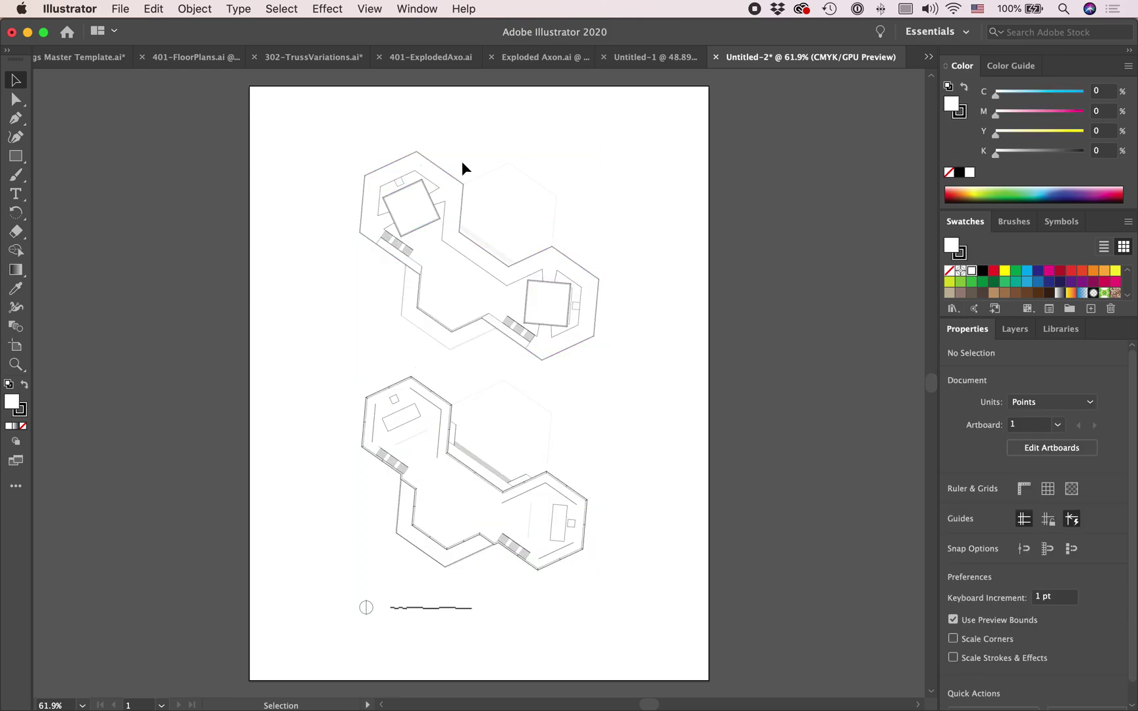
Return to the Drawings Master Template document, deselect the floor plans, and view their placement on the grid.
click(78, 58)
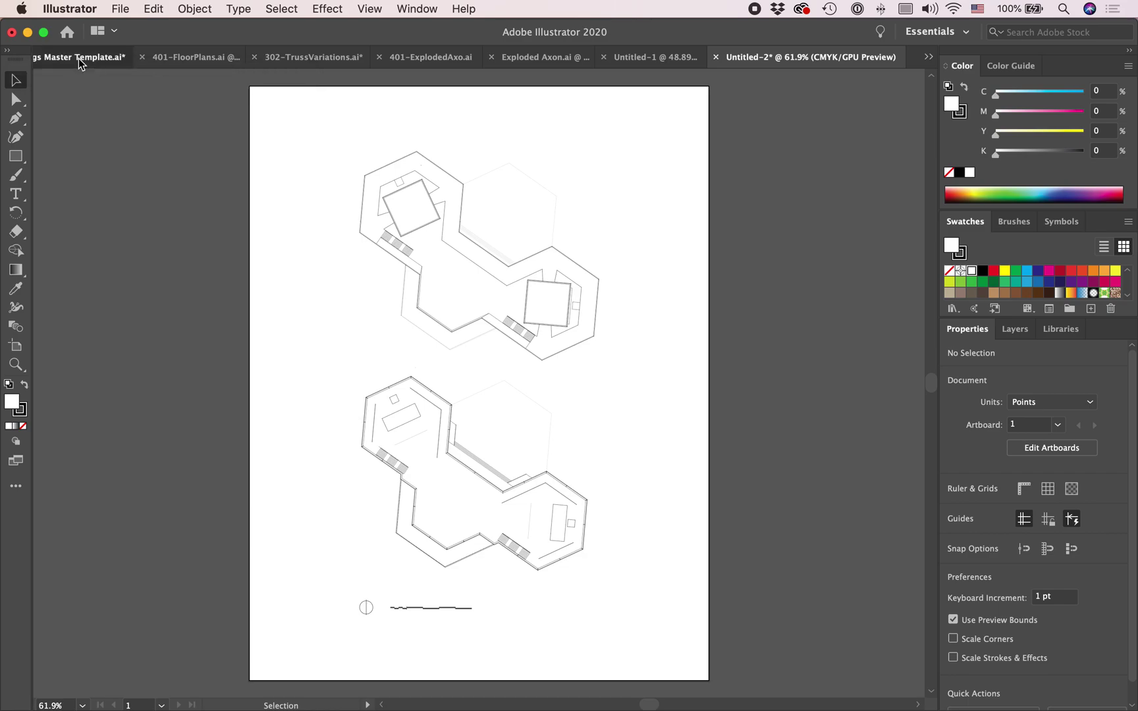
scroll(373, 251, down, 3)
scroll(356, 237, left, 2)
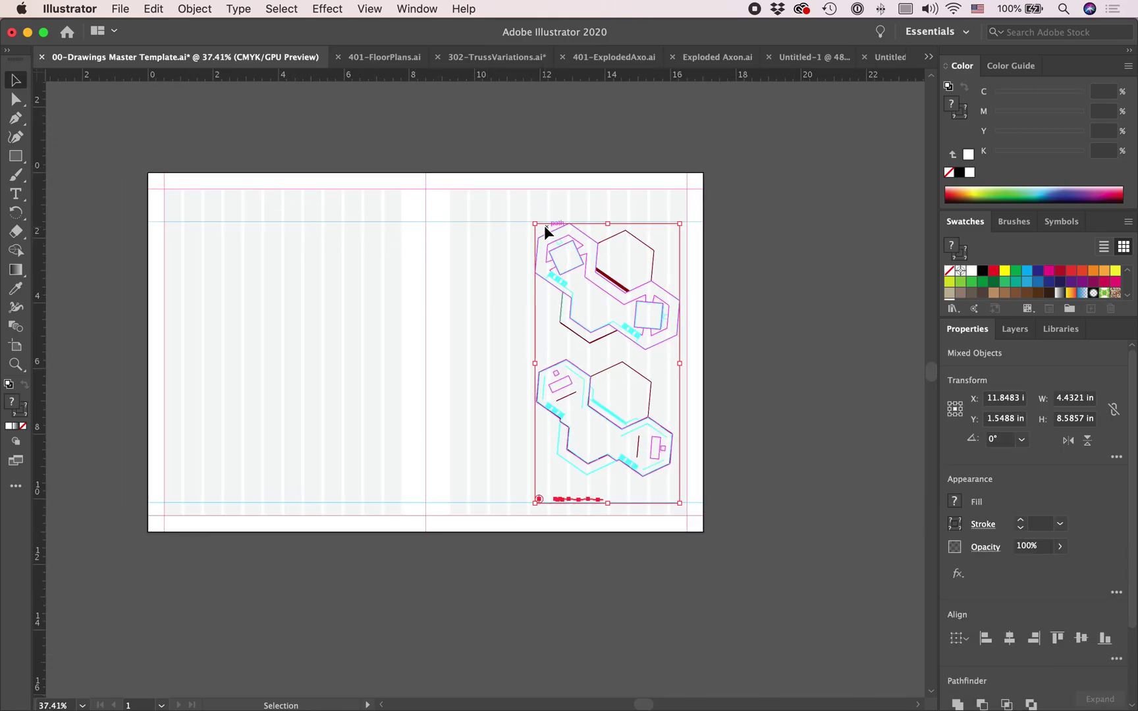
mouse_move(507, 206)
mouse_down()
mouse_move(744, 569)
mouse_move(513, 208)
mouse_up()
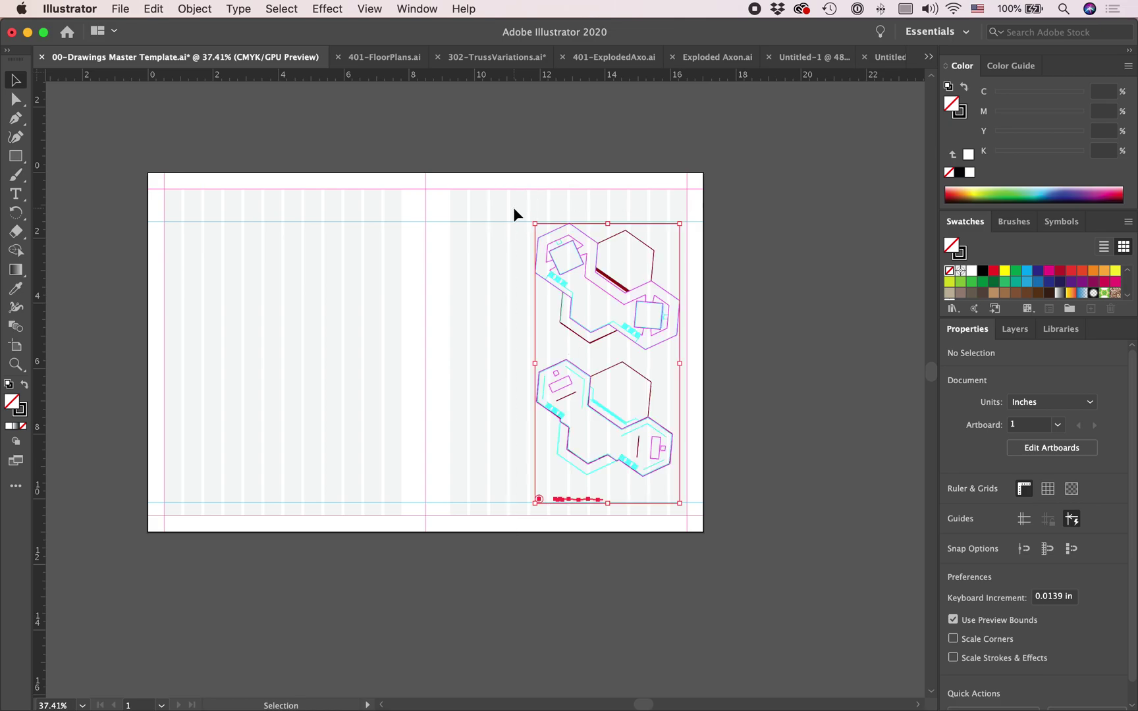
click(530, 190)
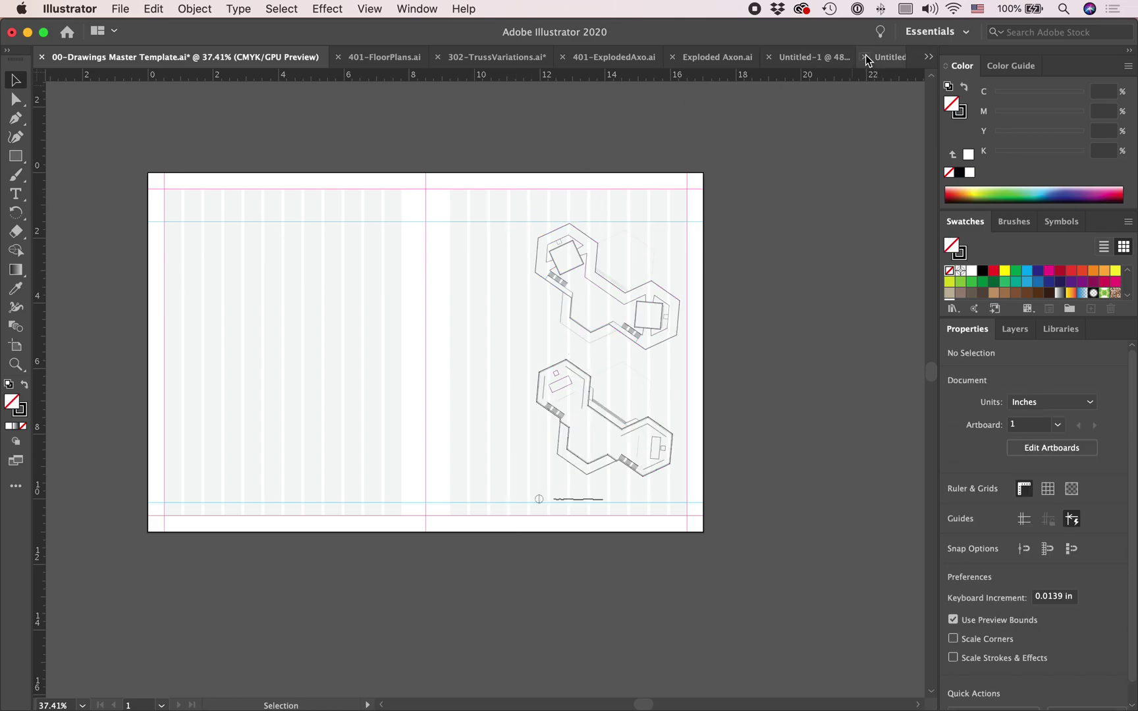
In the new Letter document, fit the artboard to the artwork bounds of the floor plans, and leave artboard editing.
click(885, 57)
scroll(615, 231, down, 3)
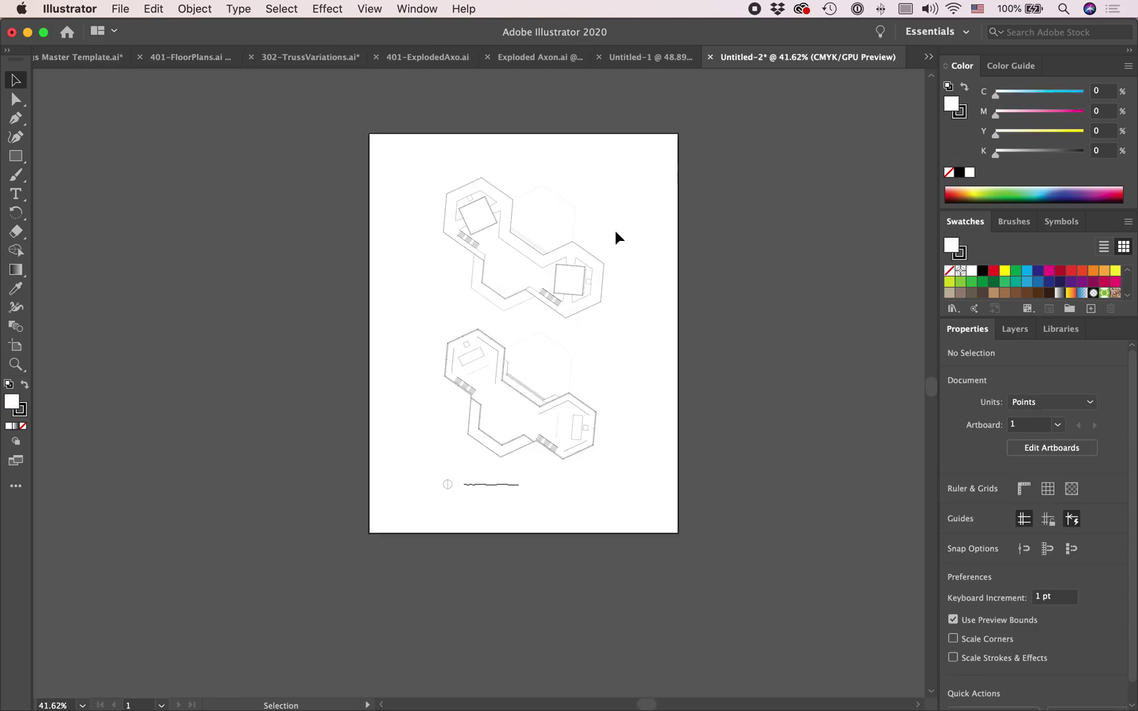
scroll(635, 305, up, 2)
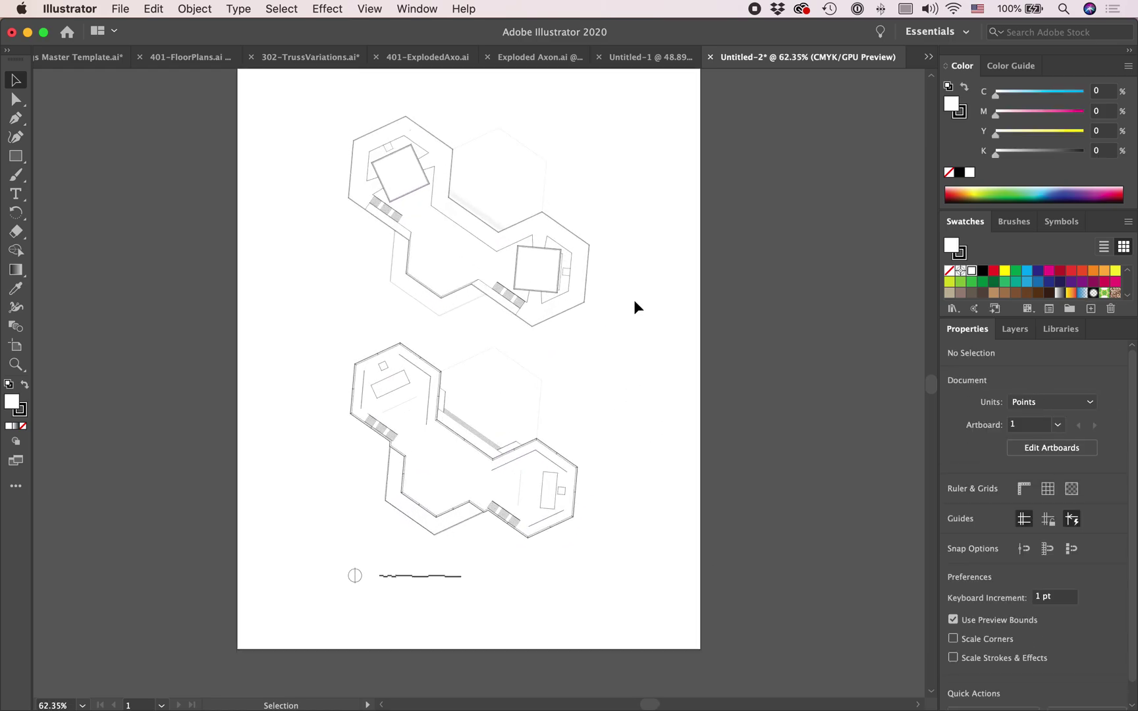
scroll(635, 305, down, 1)
key(shift+o)
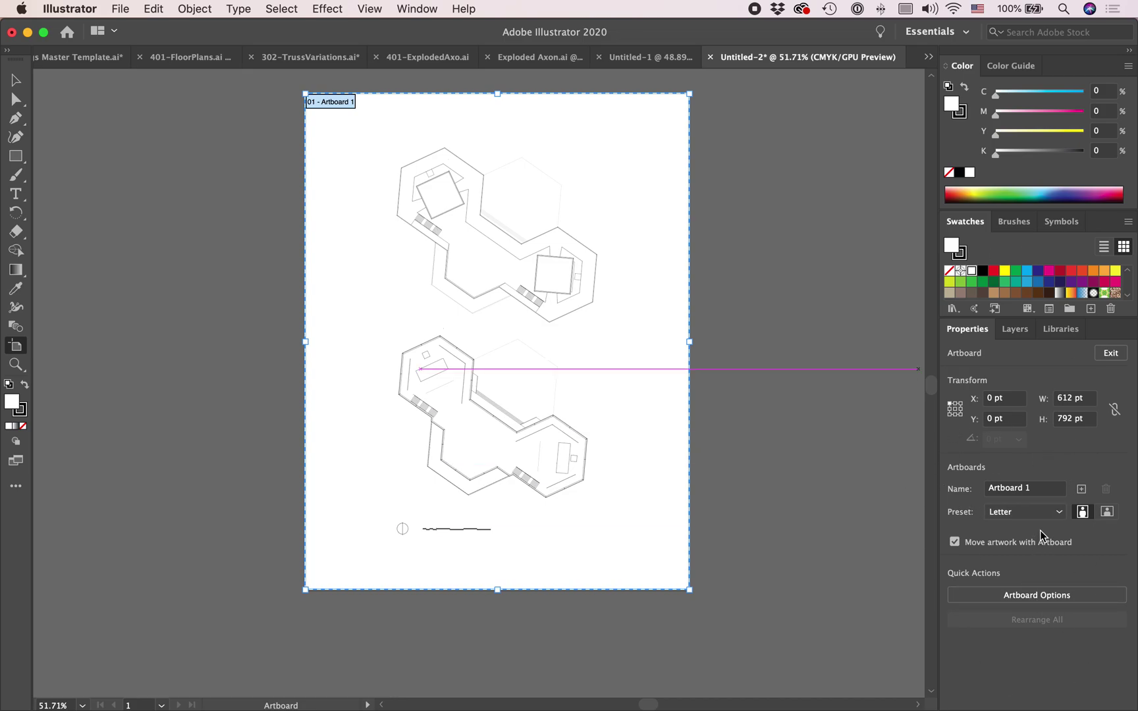
click(1023, 513)
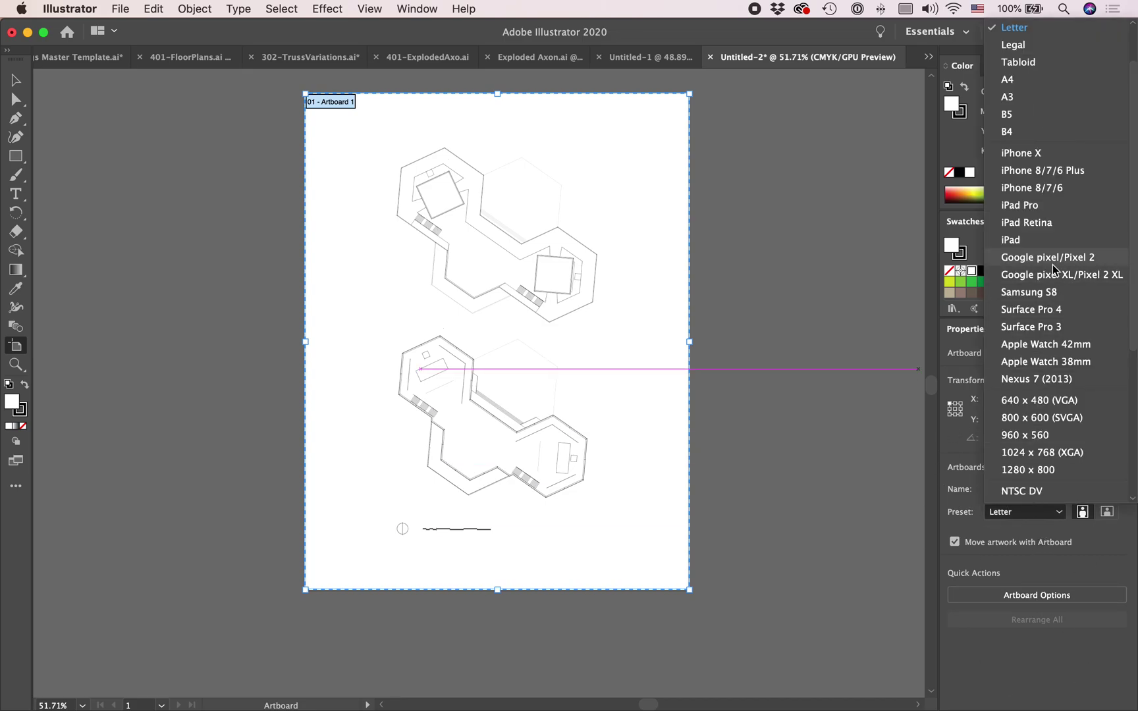
scroll(1052, 265, up, 3)
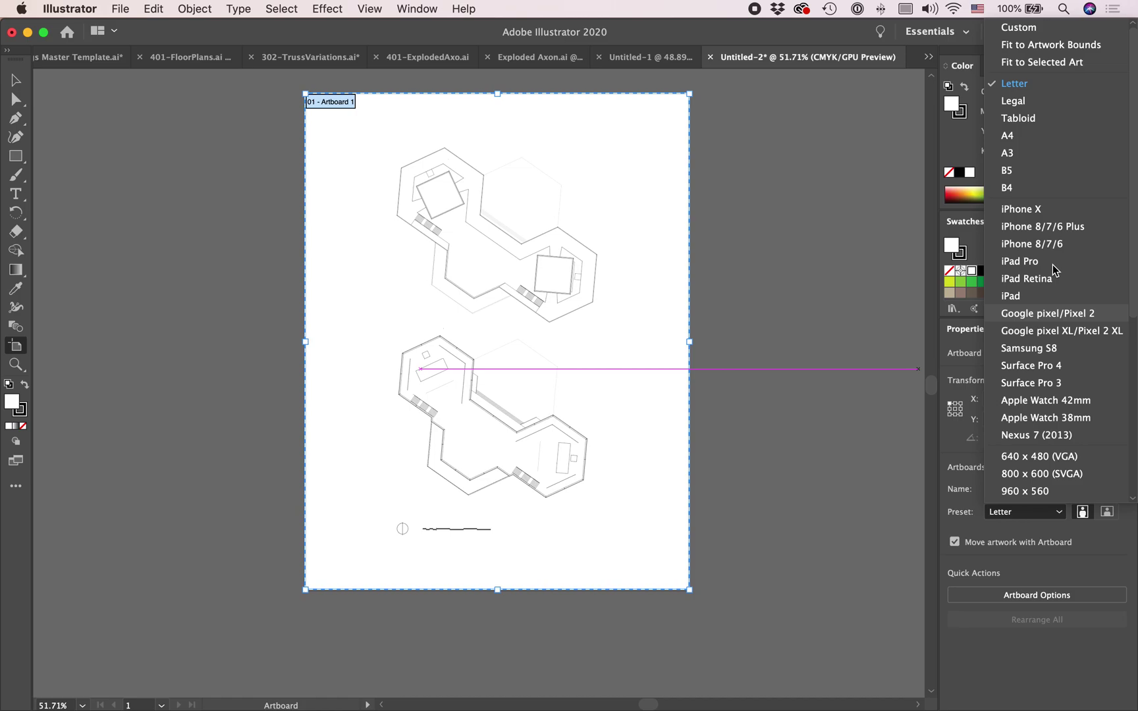
click(1071, 47)
click(16, 81)
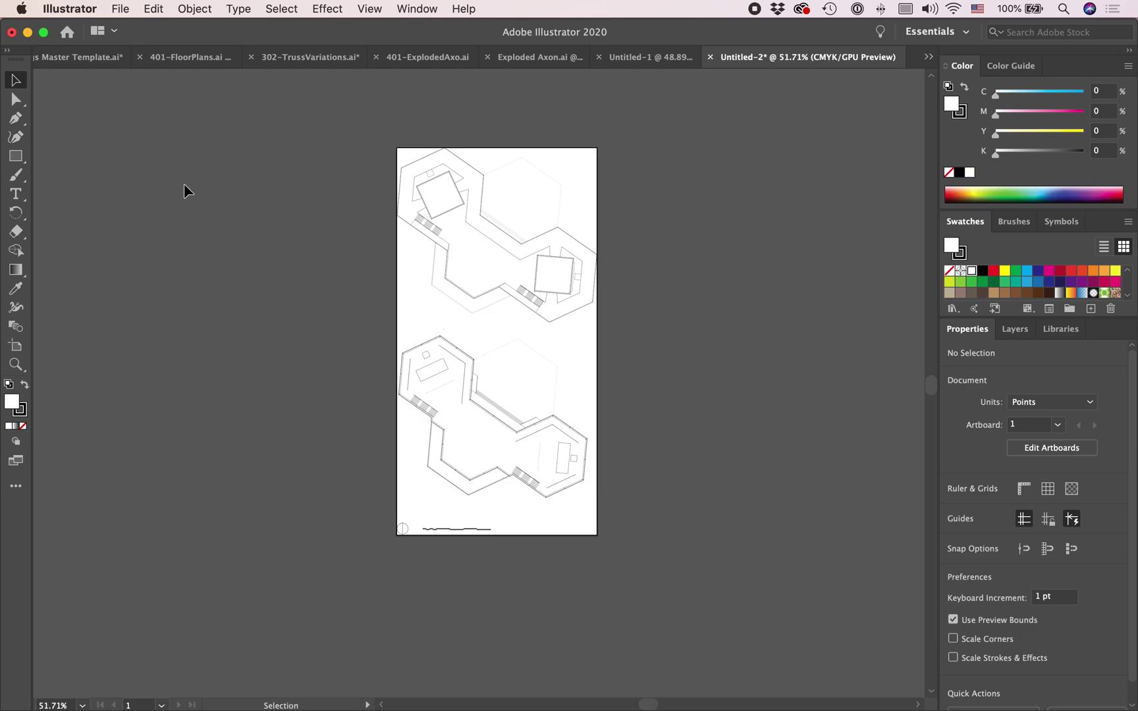
Save the cropped document as Drawing 1 in Illustrator format in the desktop's Demo for Tutorial folder, keeping the default Illustrator 2020 options.
key(super)
key(super+s)
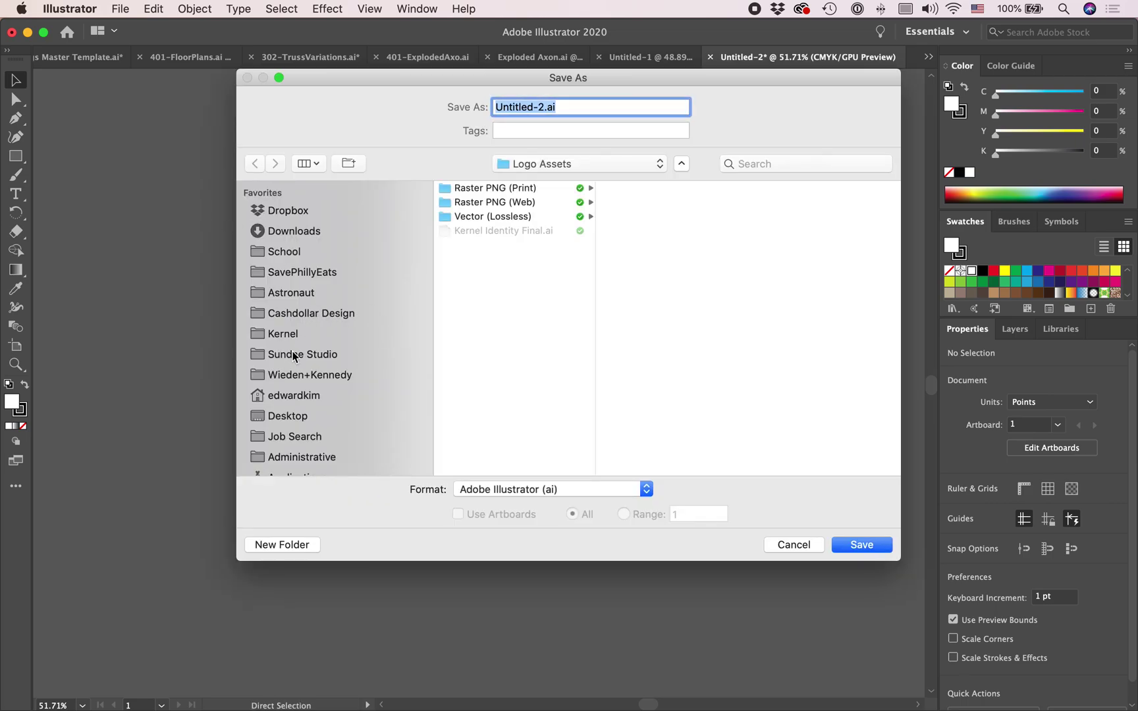
scroll(289, 399, down, 1)
scroll(290, 400, down, 5)
click(313, 323)
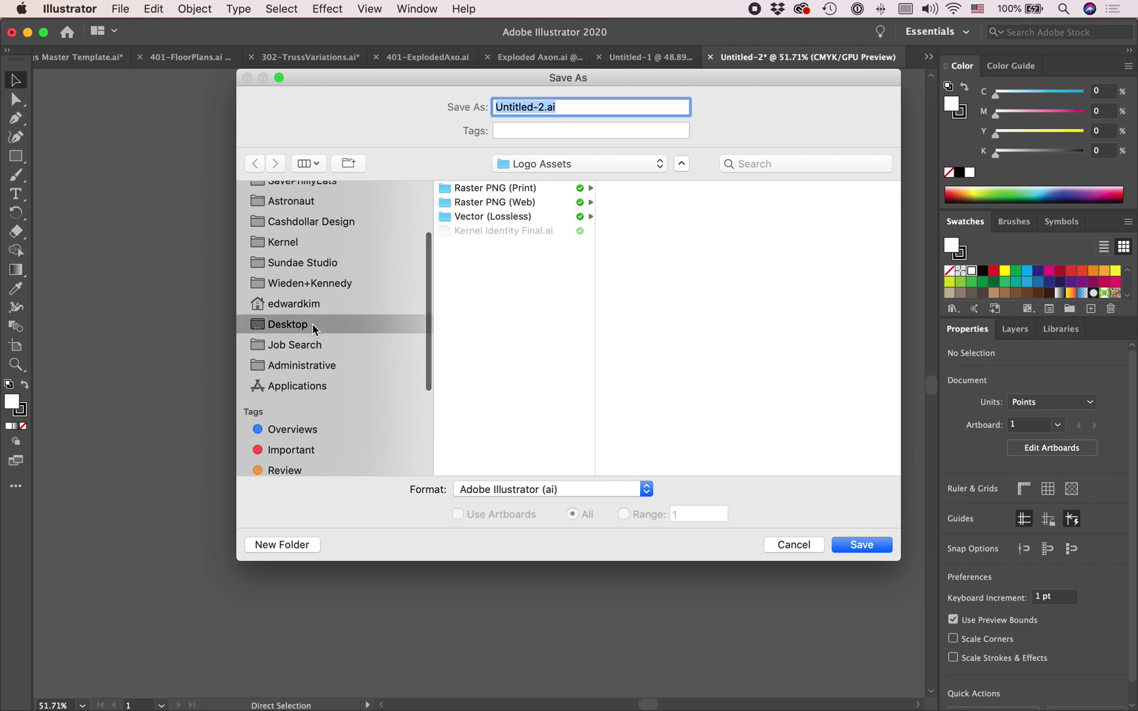
click(525, 202)
click(457, 107)
text(Drawing 1)
key(Return)
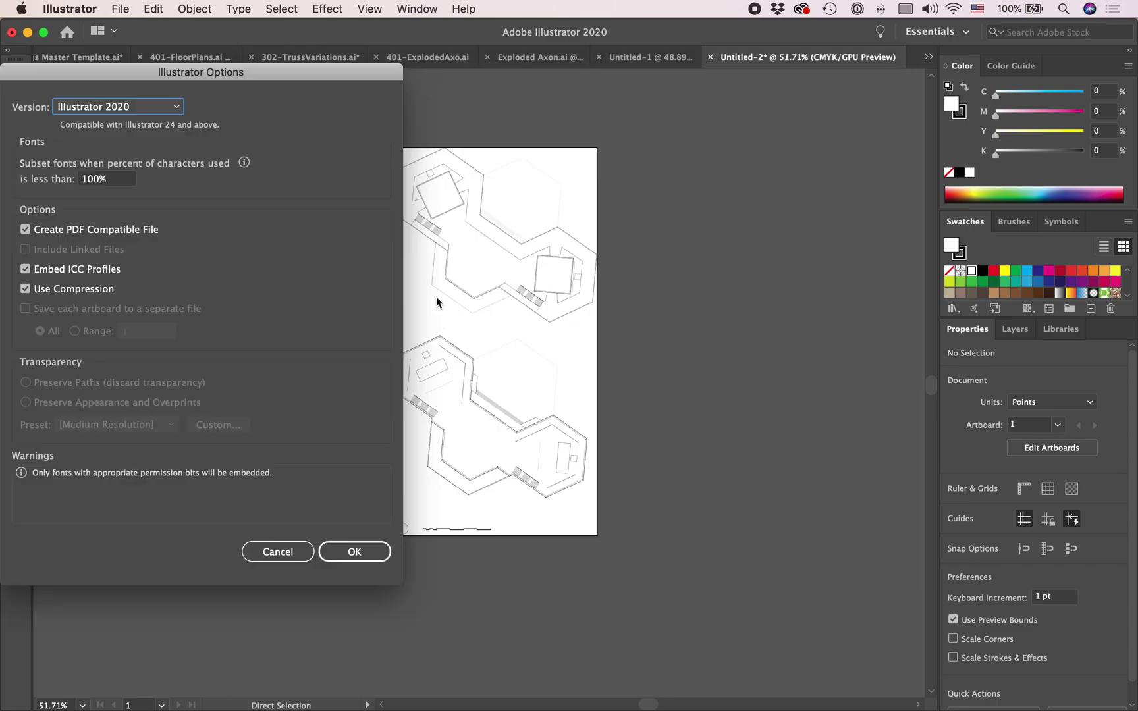
click(347, 557)
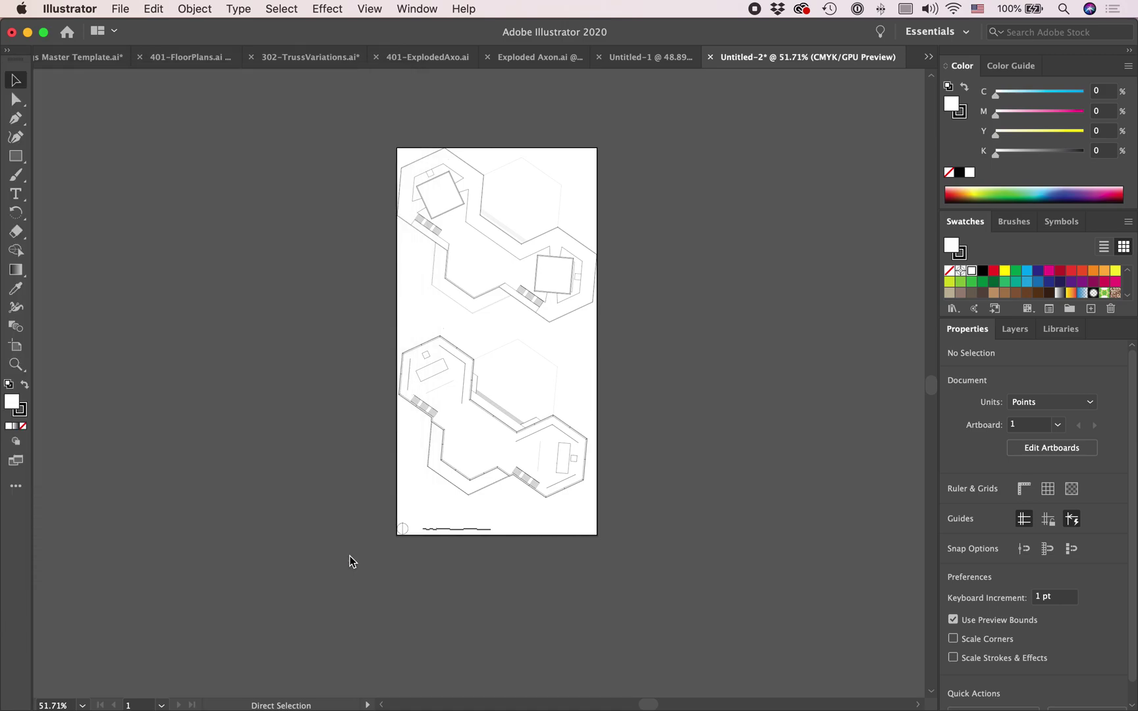
Switch to InDesign and bring Drawing 1.ai from the Demo for Tutorial folder into the Portfolio document, ready to place on page 7.
key(ctrl+Left)
scroll(300, 572, down, 3)
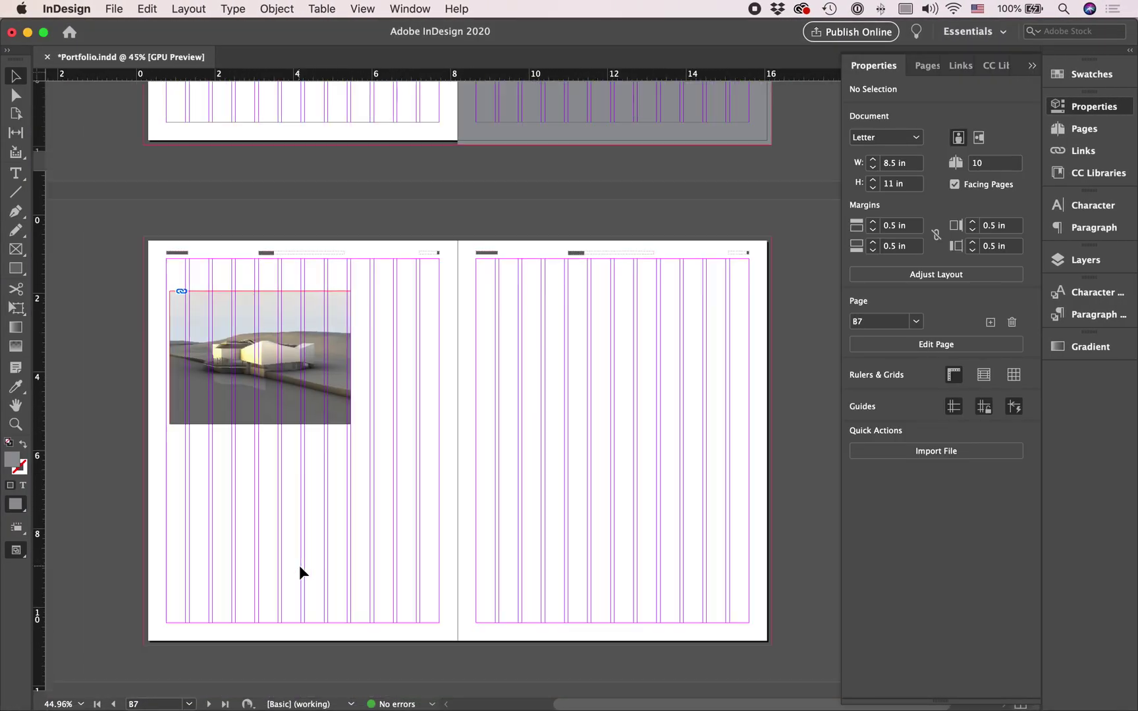
click(65, 705)
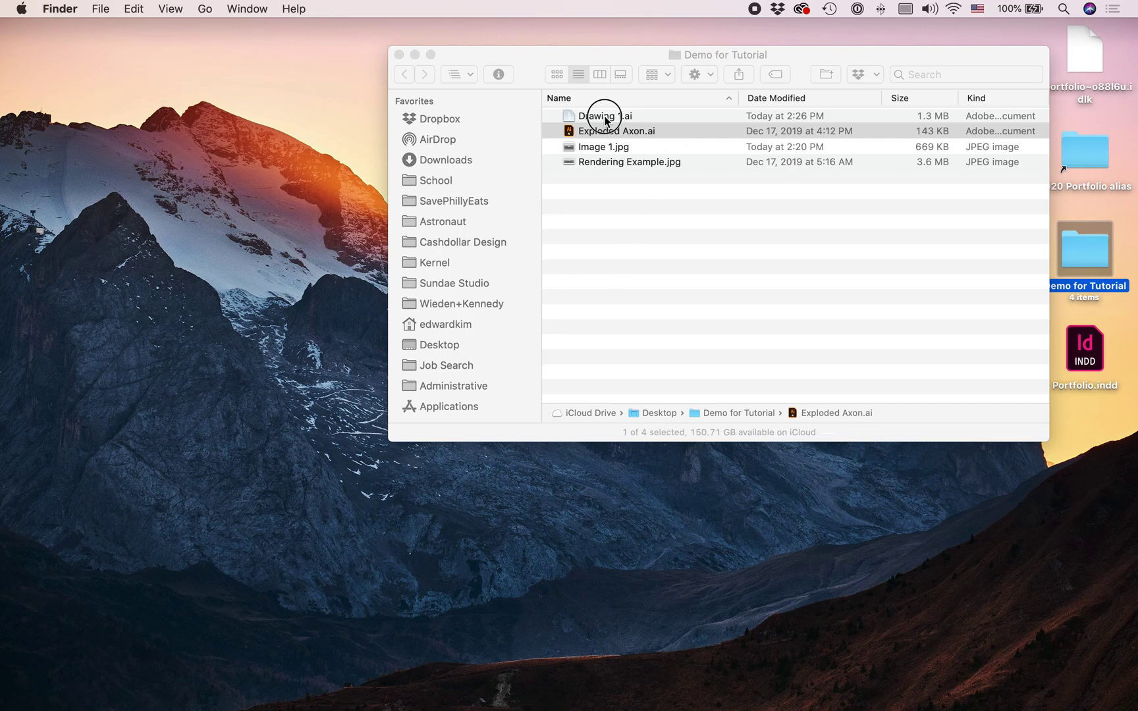
mouse_move(593, 117)
mouse_down()
mouse_move(961, 193)
mouse_move(1131, 356)
mouse_move(541, 383)
mouse_up()
scroll(537, 380, down, 5)
scroll(537, 381, right, 4)
Undo the trial placement in a drawn frame, then place Drawing 1.ai at original size on page 7, align it to the columns, and deselect it.
mouse_move(508, 145)
mouse_down()
mouse_move(736, 411)
mouse_move(583, 288)
mouse_move(738, 465)
mouse_move(696, 428)
mouse_up()
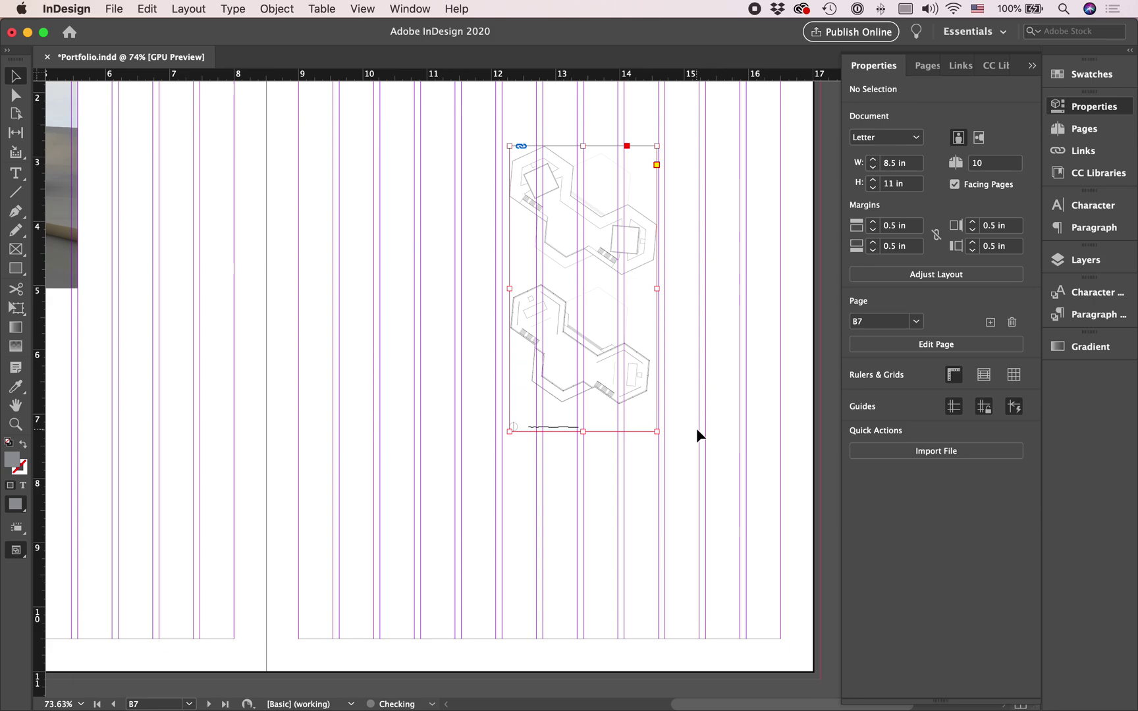
key(super+alt+0)
drag(633, 325, 622, 269)
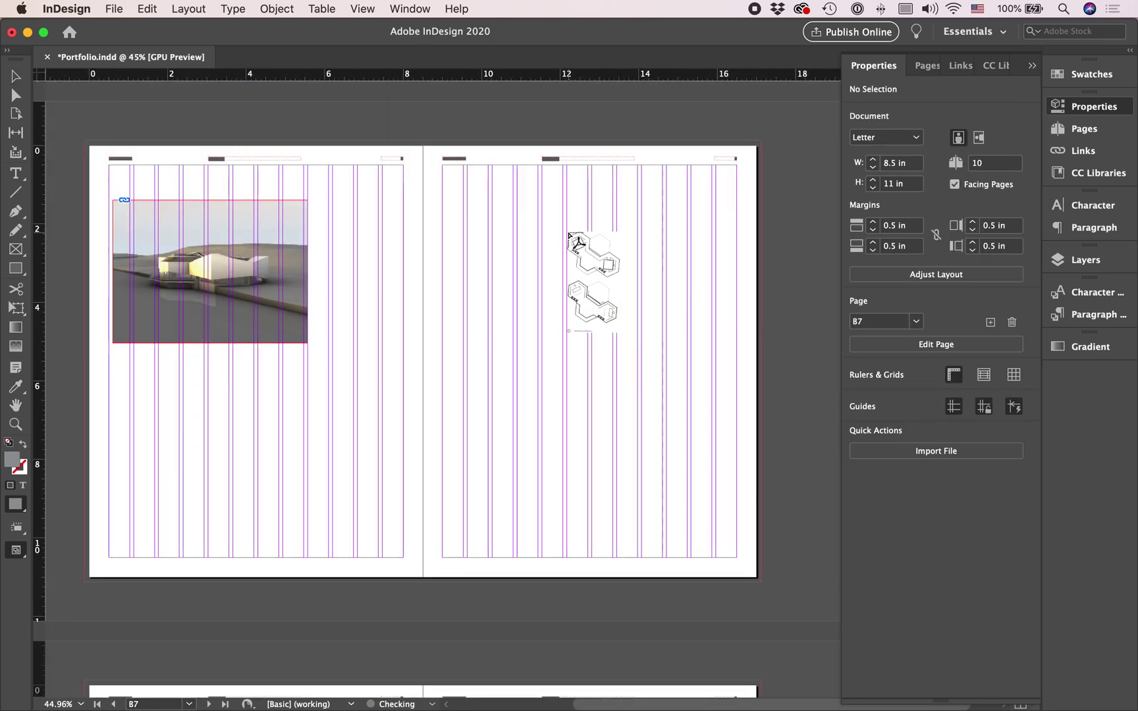
click(567, 233)
mouse_move(654, 320)
mouse_down()
mouse_move(634, 294)
mouse_move(660, 316)
mouse_up()
click(614, 597)
Preview page 7 without guides and examine the floor plans' line weights, north symbol and scale bar.
scroll(614, 597, up, 8)
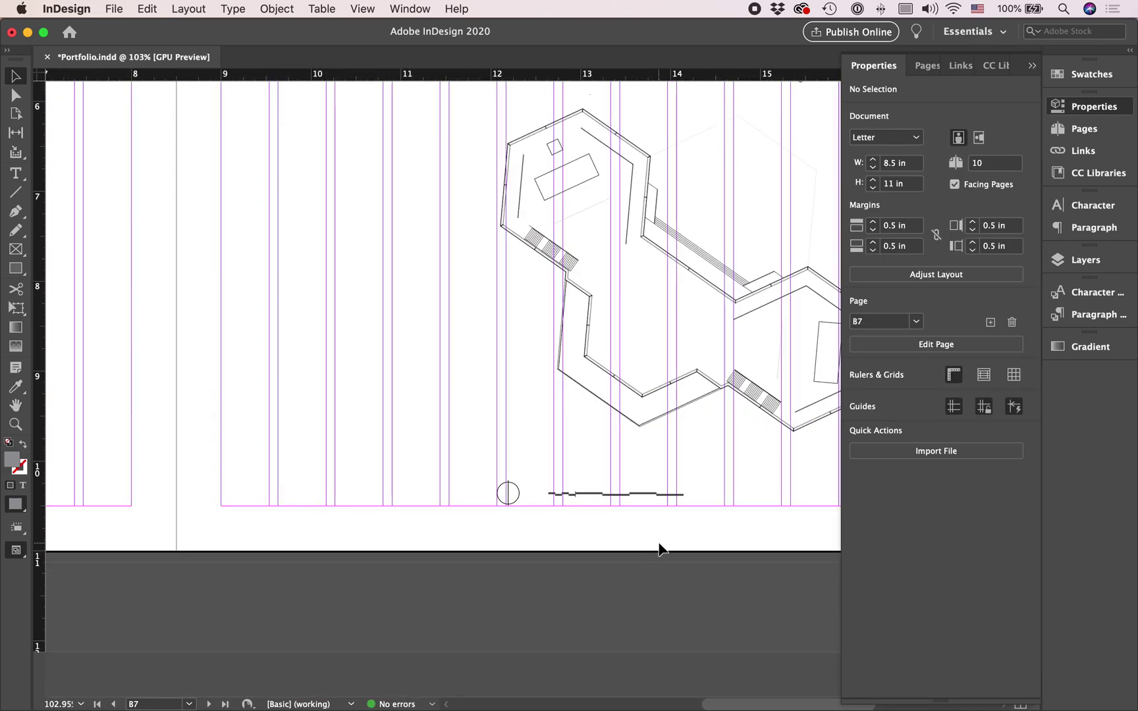
drag(737, 531, 432, 486)
scroll(432, 486, down, 4)
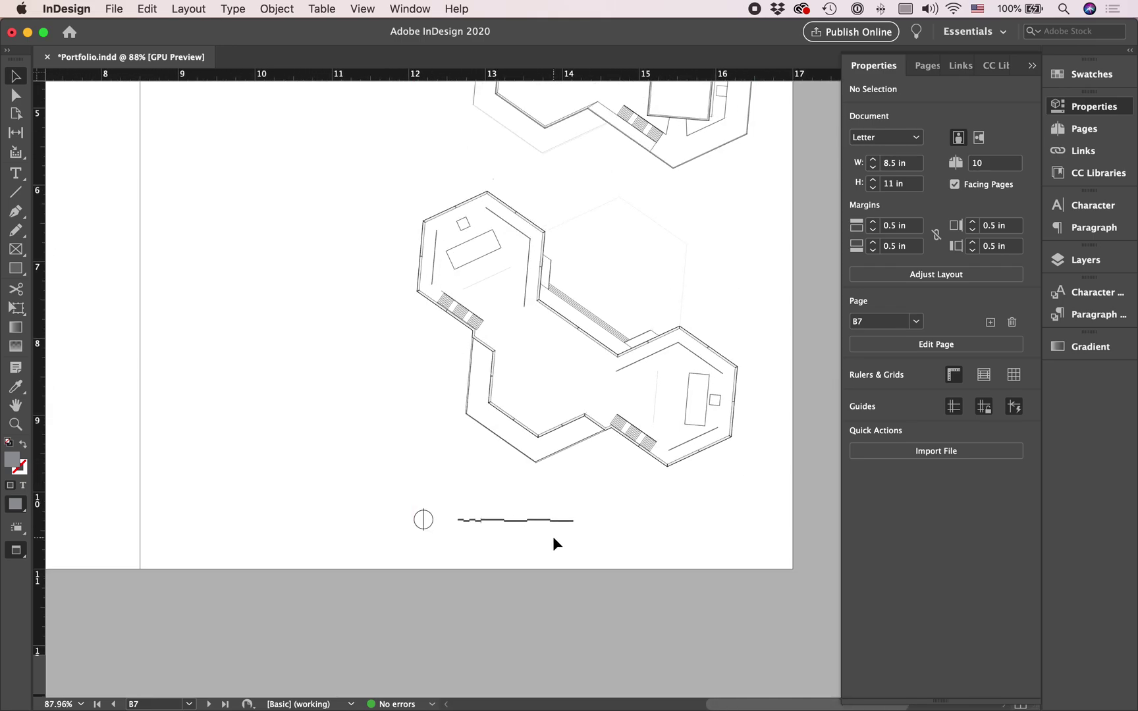
scroll(520, 533, up, 4)
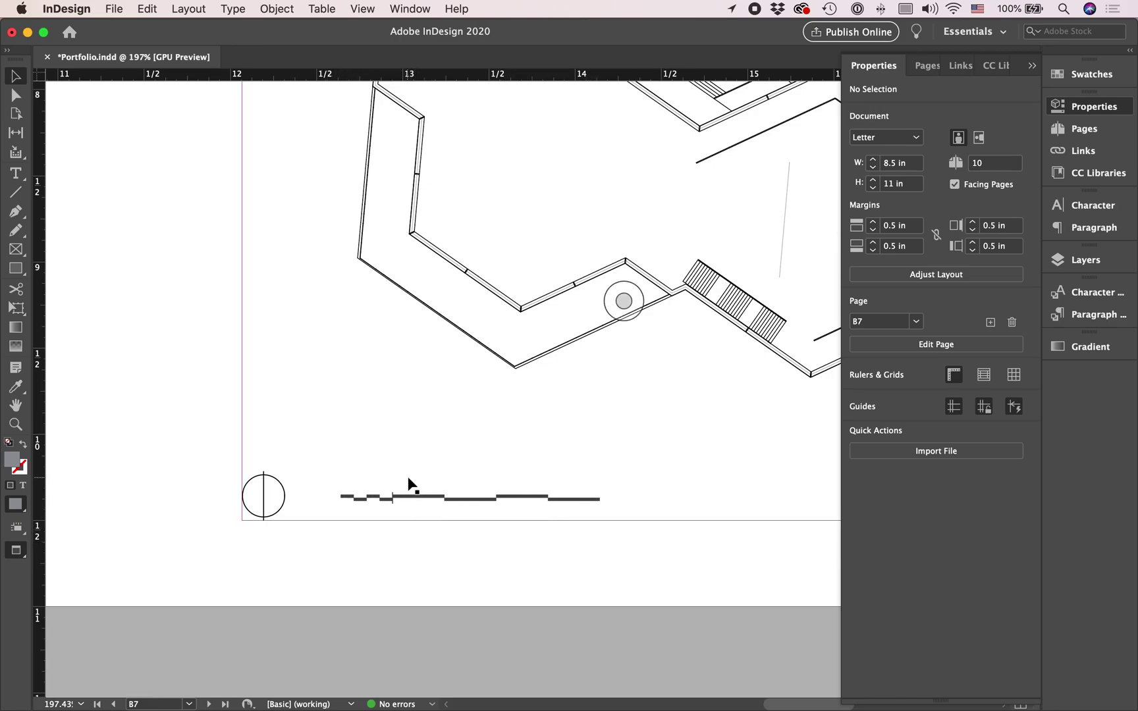
scroll(485, 521, down, 2)
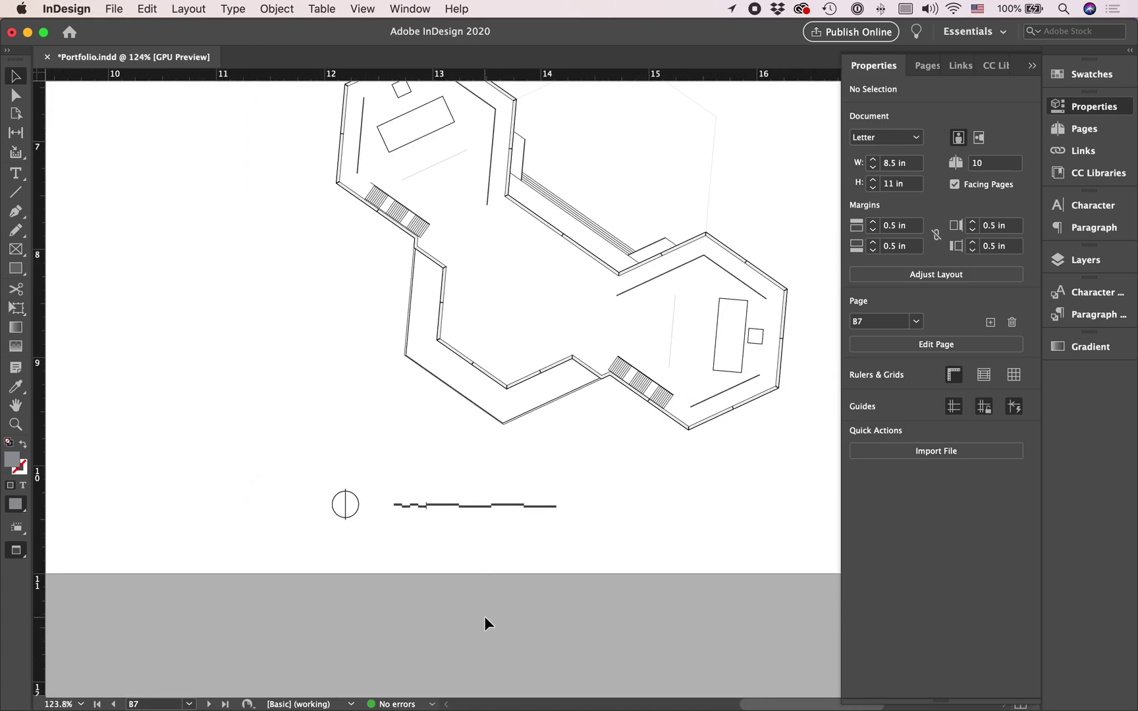
scroll(498, 604, down, 3)
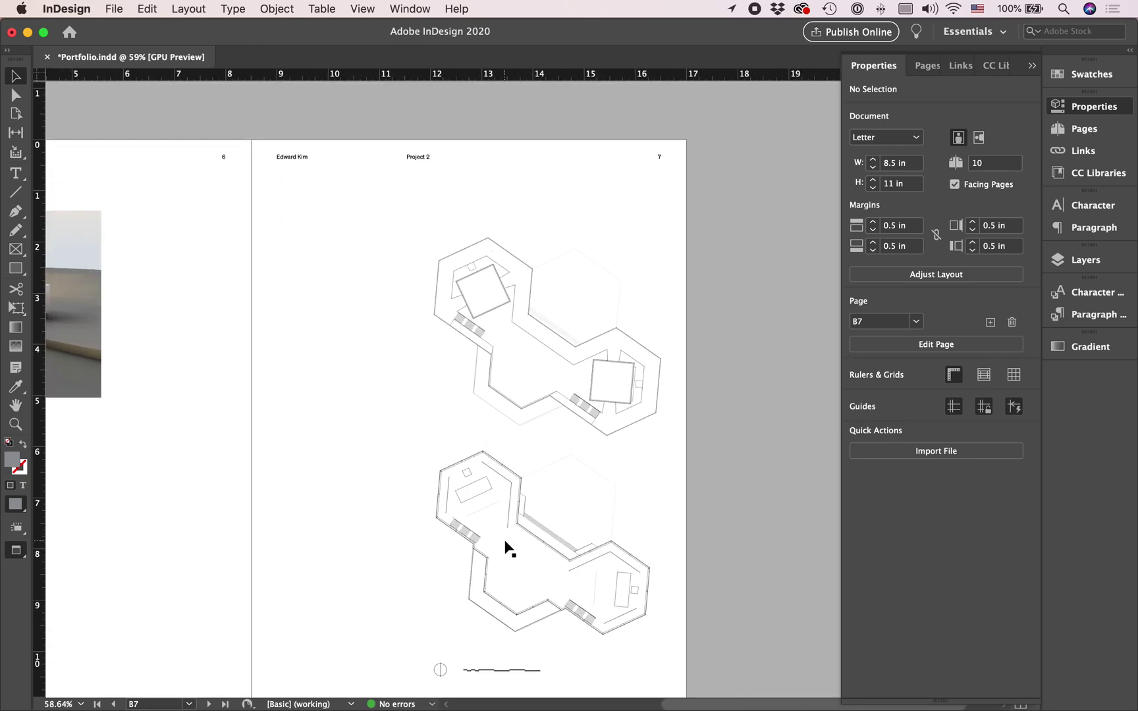
scroll(724, 425, up, 1)
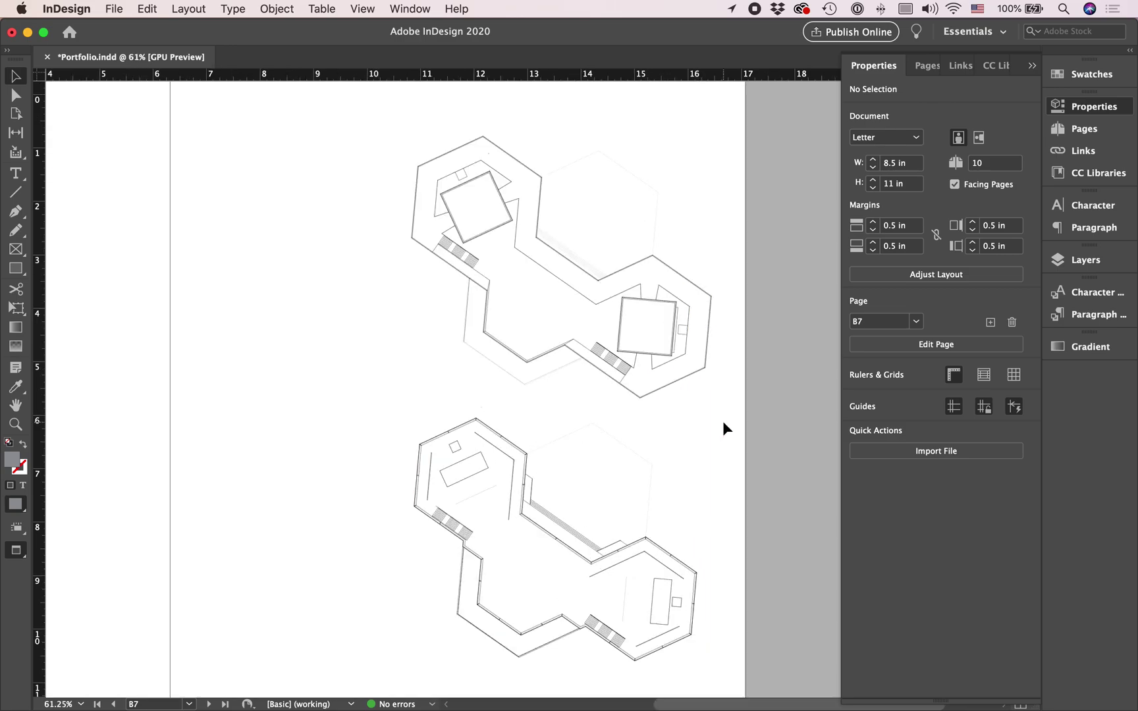
Draw a text frame about 1.83 in wide and 0.71 in high beside the floor plans on page 7.
key(t)
drag(353, 374, 453, 412)
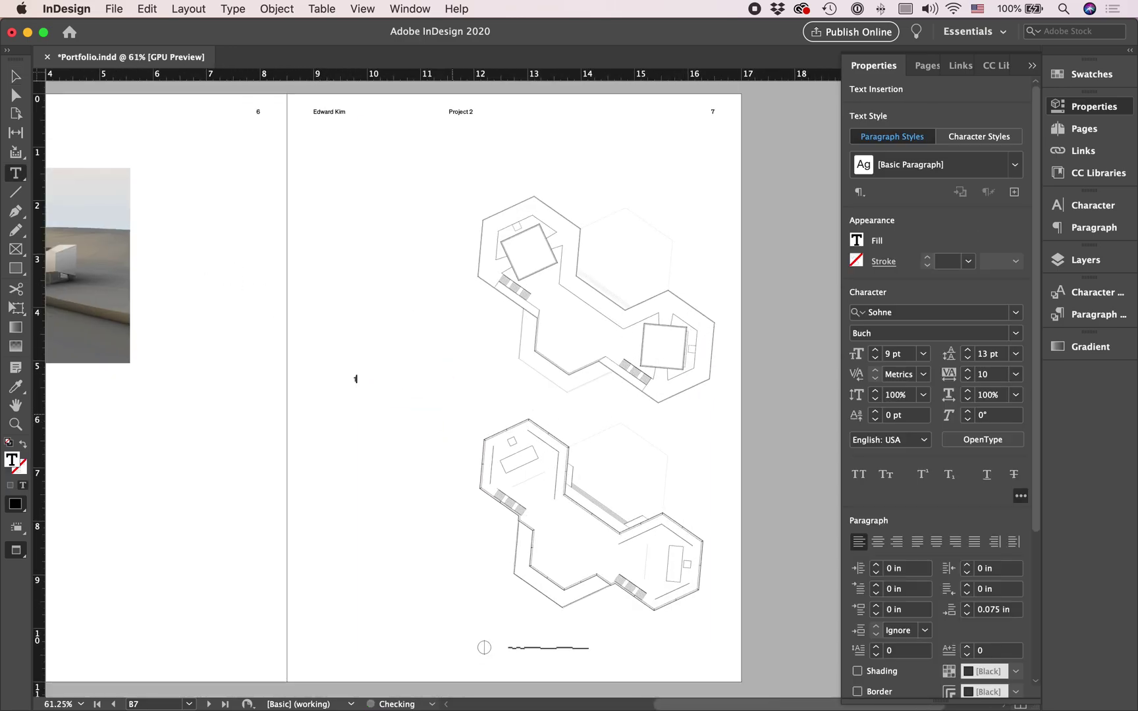
key(Escape)
scroll(357, 378, down, 3)
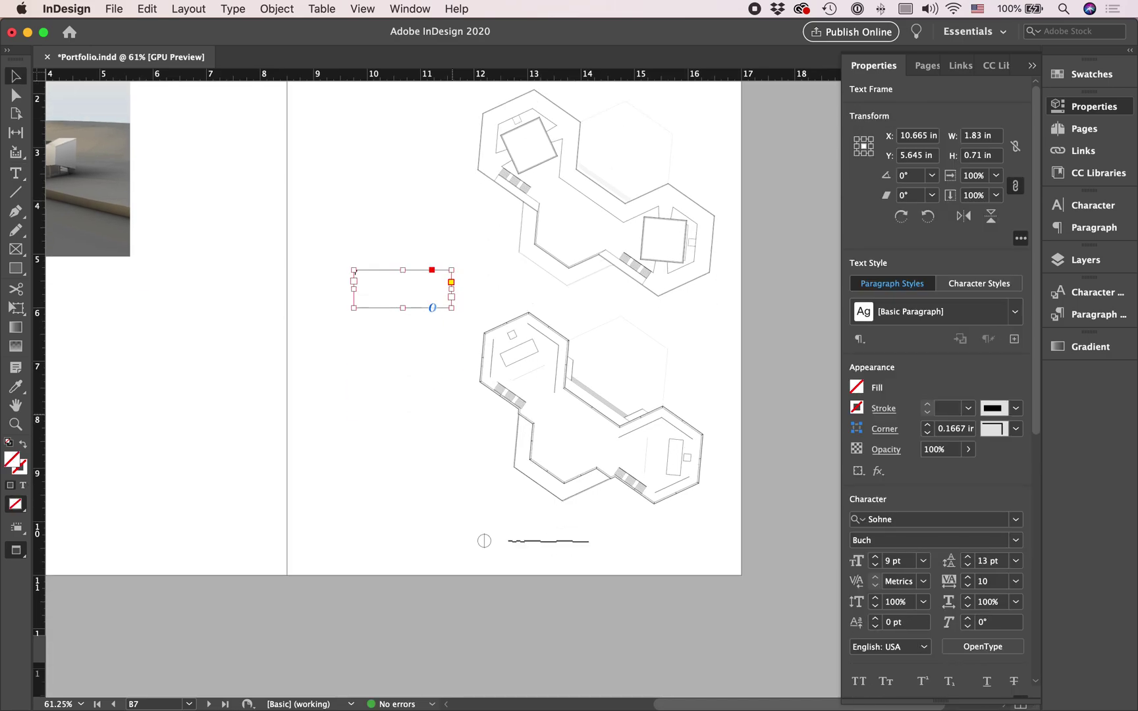
Move the text frame below the scale bar on page 7 and label it 1', with the frame fitted to the text.
drag(388, 273, 549, 551)
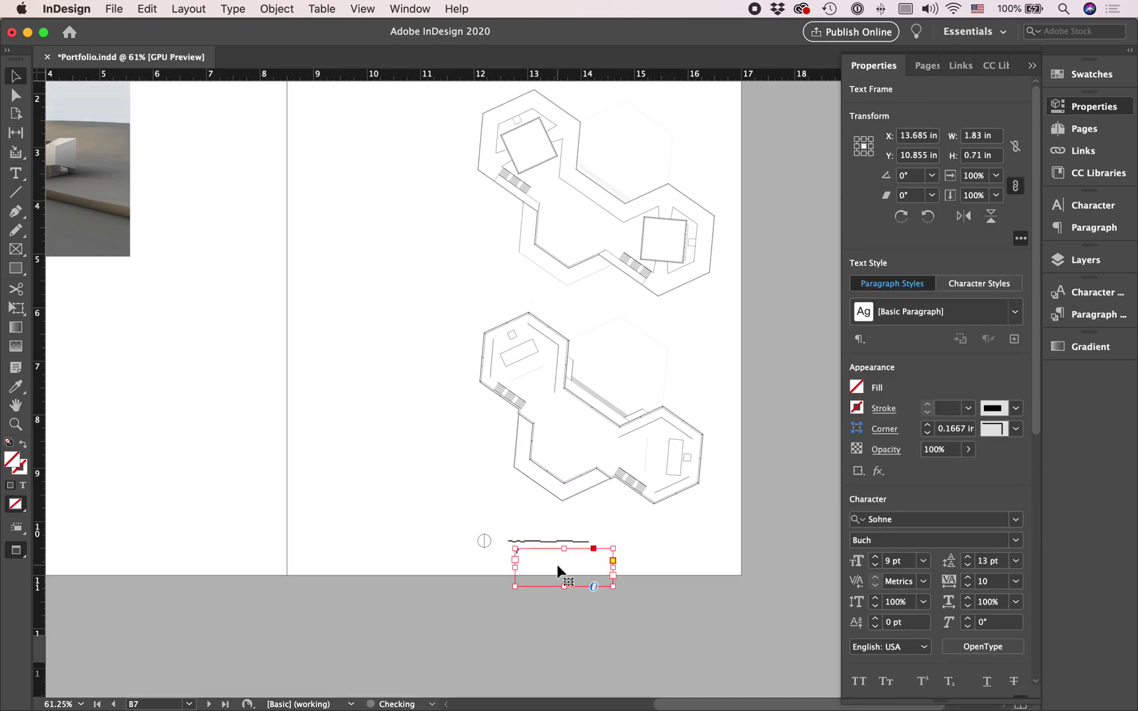
scroll(553, 527, up, 5)
click(746, 637)
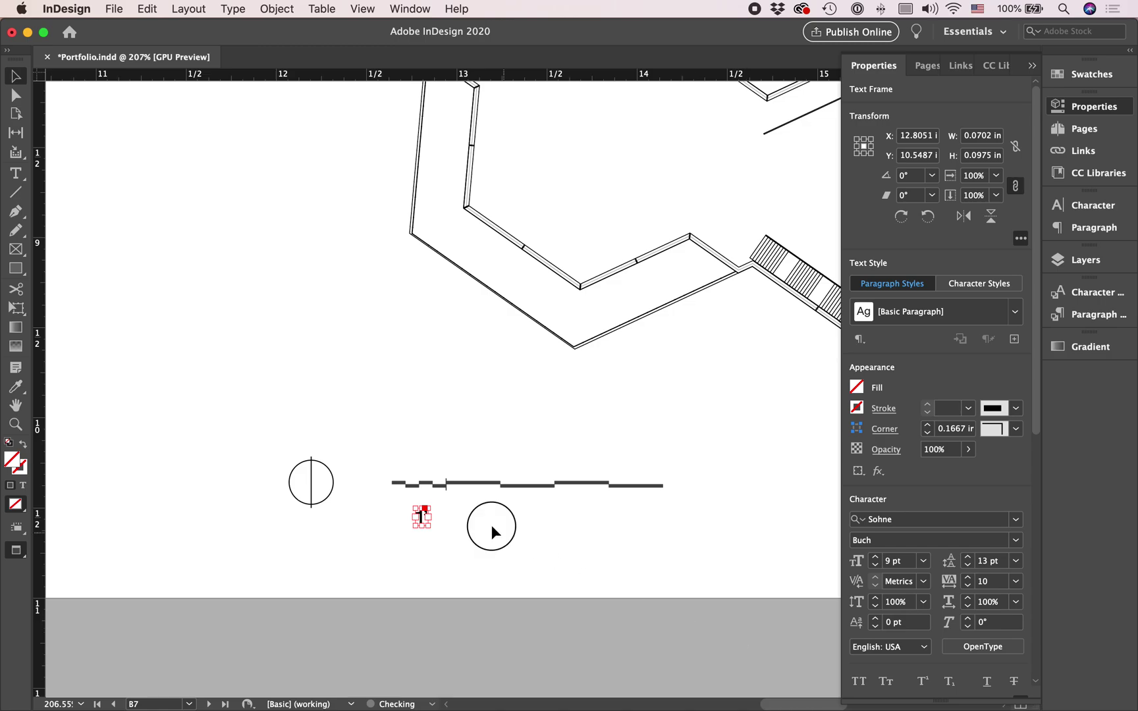
Duplicate the 1' label into the empty area beside the lower floor plan, widen its frame to about 1.07 in, and open its text for editing.
scroll(387, 499, up, 2)
scroll(388, 502, up, 3)
drag(491, 568, 508, 262)
scroll(753, 561, down, 3)
scroll(751, 565, down, 2)
double_click(427, 260)
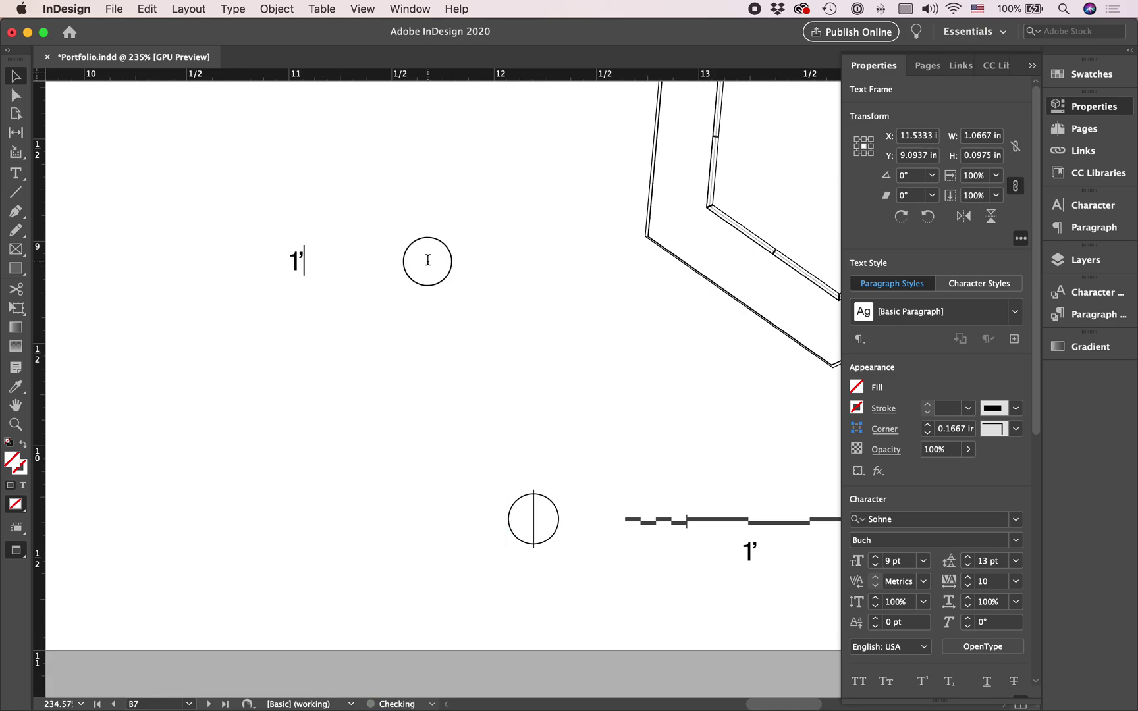
Set the duplicated label's text to 8 pt, fill it with the Black copy swatch, and deselect it.
key(super+a)
click(923, 353)
click(920, 413)
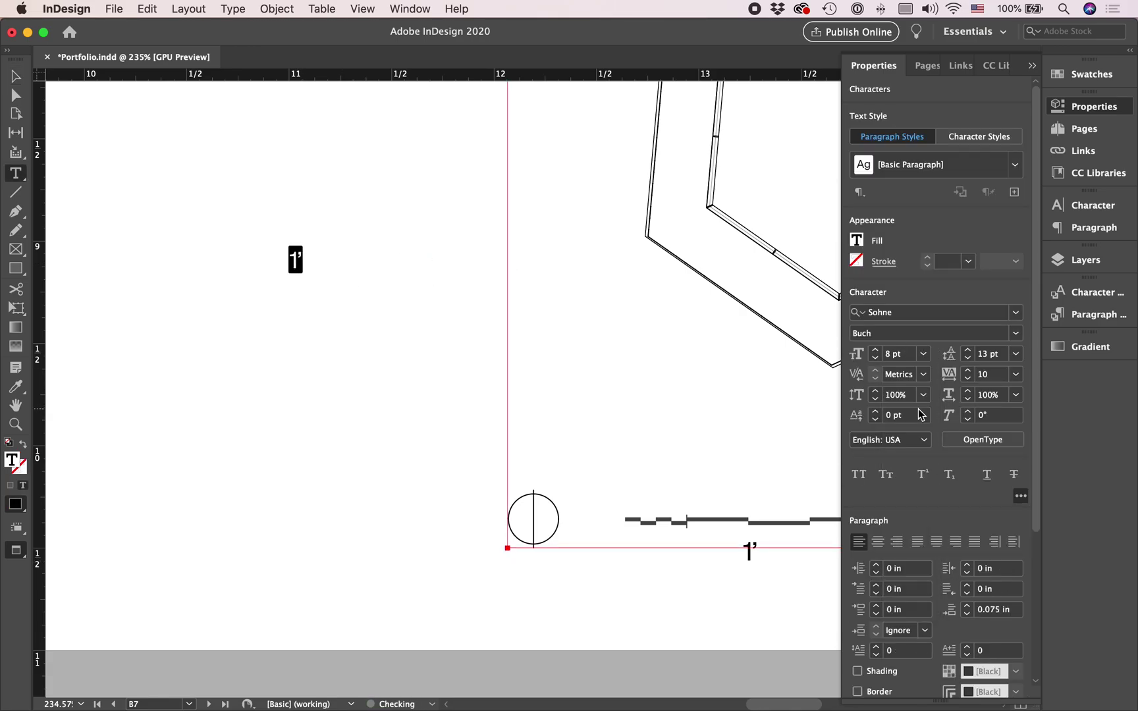
click(856, 240)
click(750, 430)
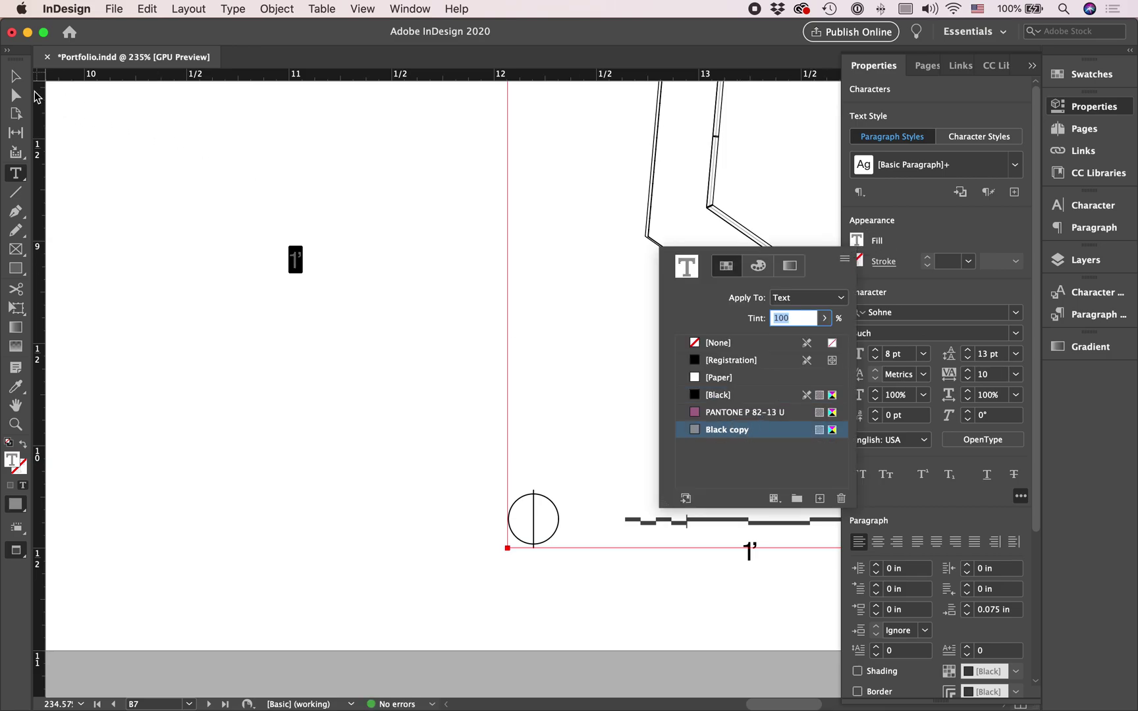
click(25, 78)
click(213, 240)
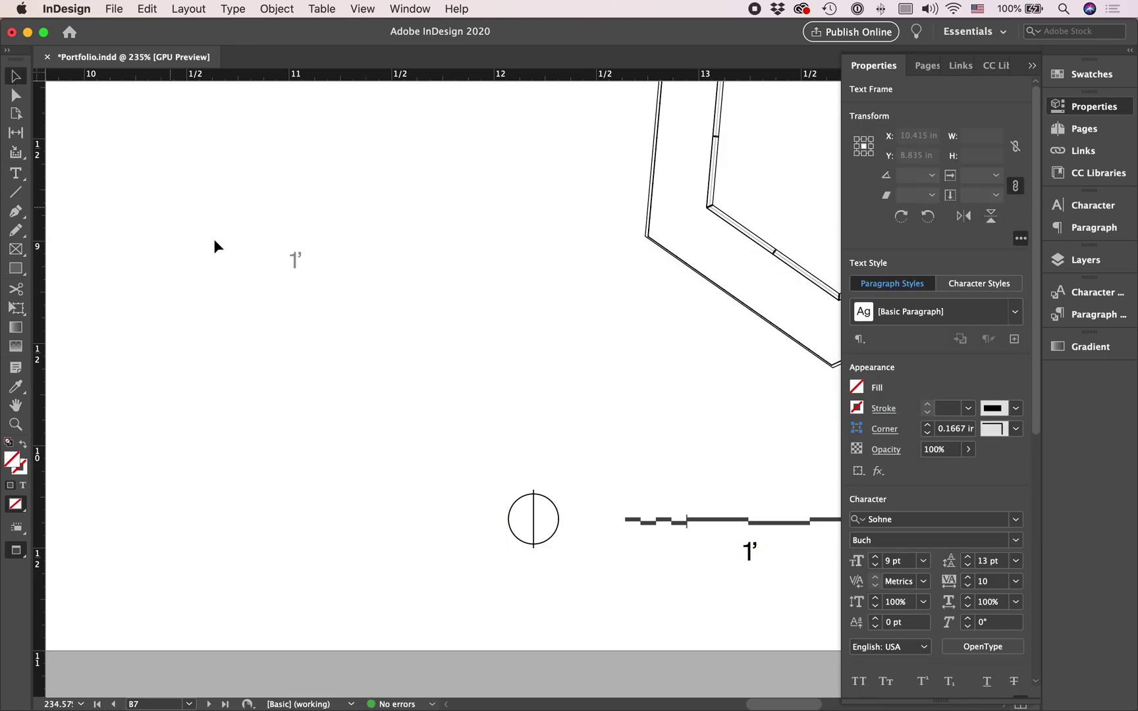
Replace the grey label's text with First Floor Plan, fit the frame to the text, and deselect it.
scroll(213, 241, down, 1)
scroll(213, 242, down, 2)
scroll(392, 577, up, 3)
scroll(392, 577, left, 1)
double_click(389, 592)
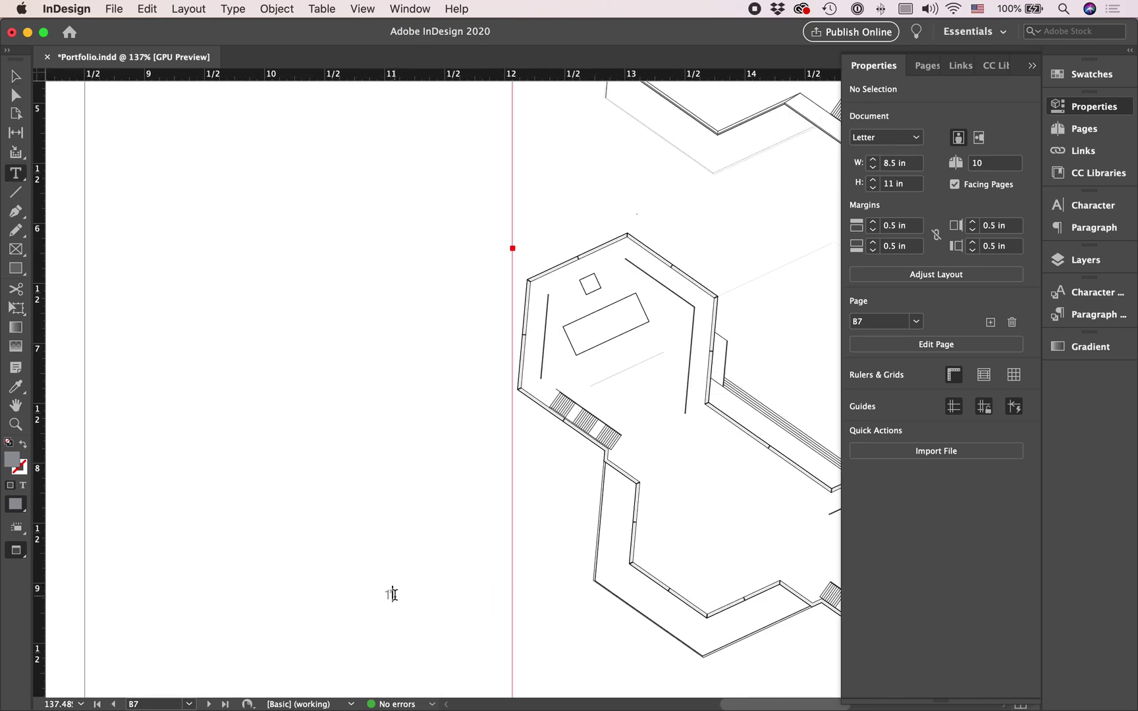
text(Fors)
key(BackSpace)
key(BackSpace)
key(BackSpace)
key(BackSpace)
text(First Floor Plan)
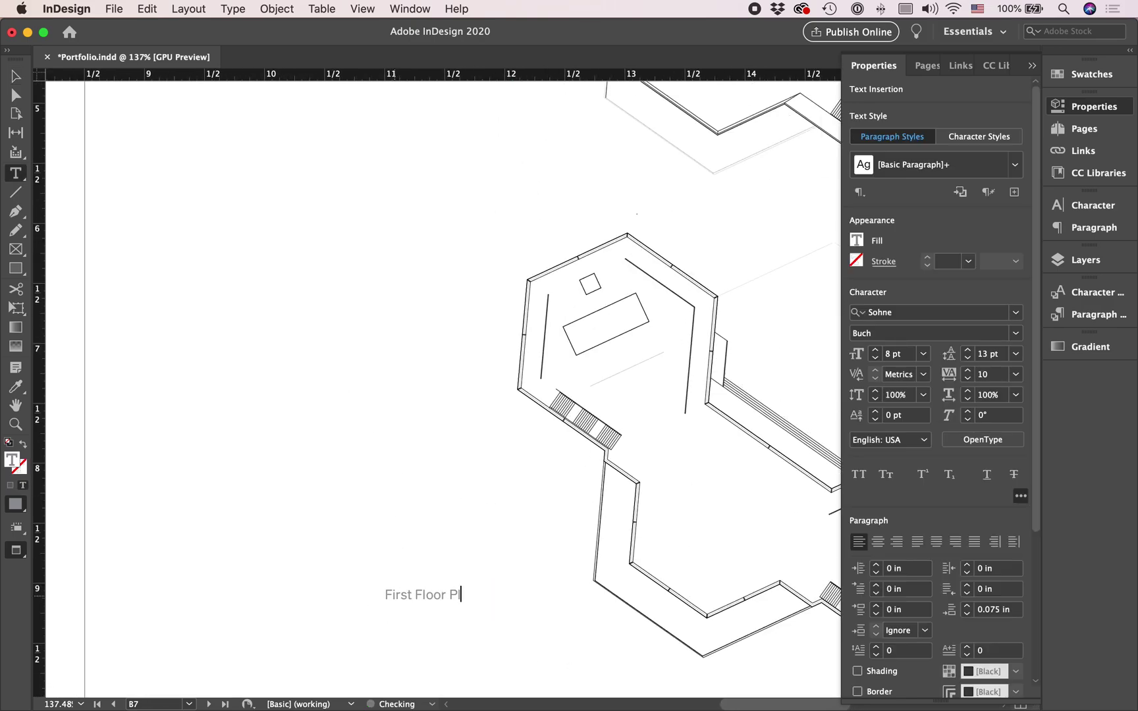
key(Escape)
scroll(395, 598, down, 2)
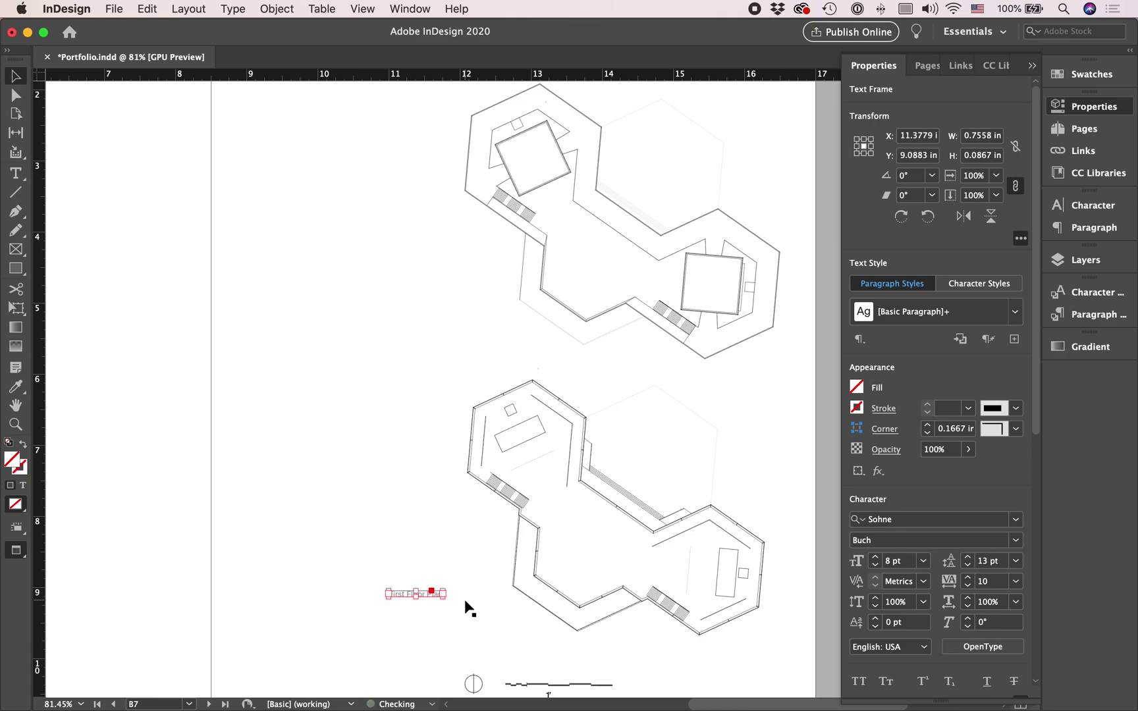
click(428, 549)
Examine the floor plan labels and the overall layout of the spread with pages 6 and 7.
scroll(427, 549, down, 3)
scroll(587, 536, up, 3)
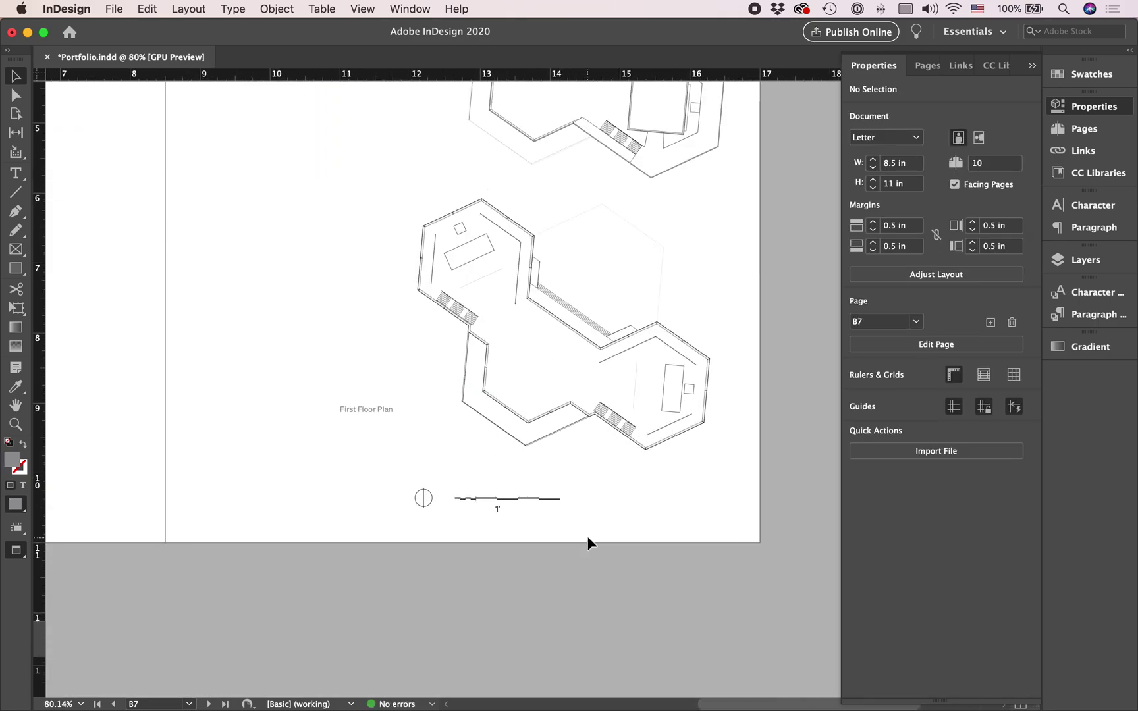
scroll(588, 540, up, 2)
scroll(588, 540, left, 1)
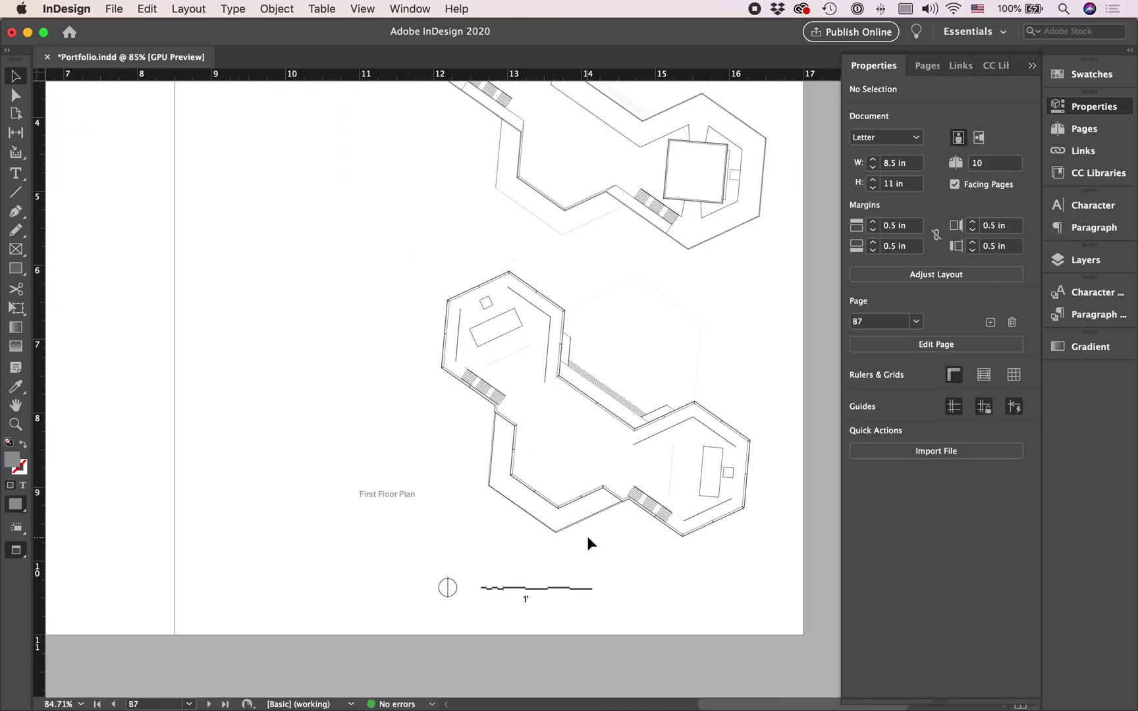
scroll(588, 538, down, 3)
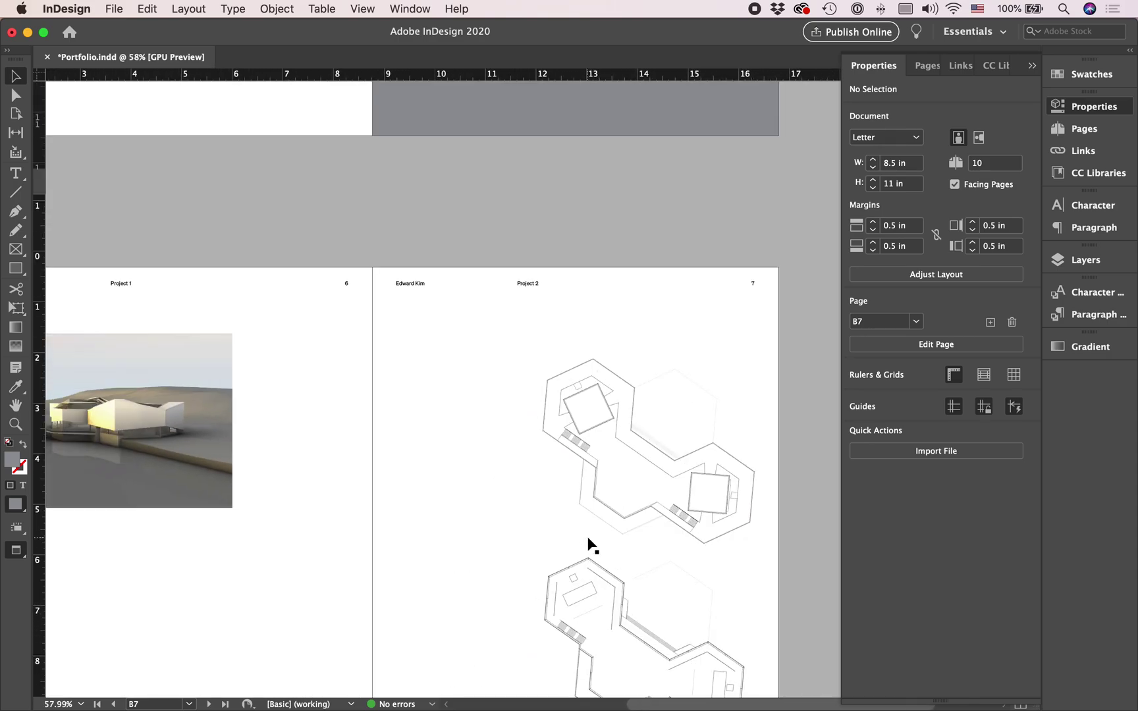
scroll(588, 540, down, 2)
scroll(592, 545, down, 2)
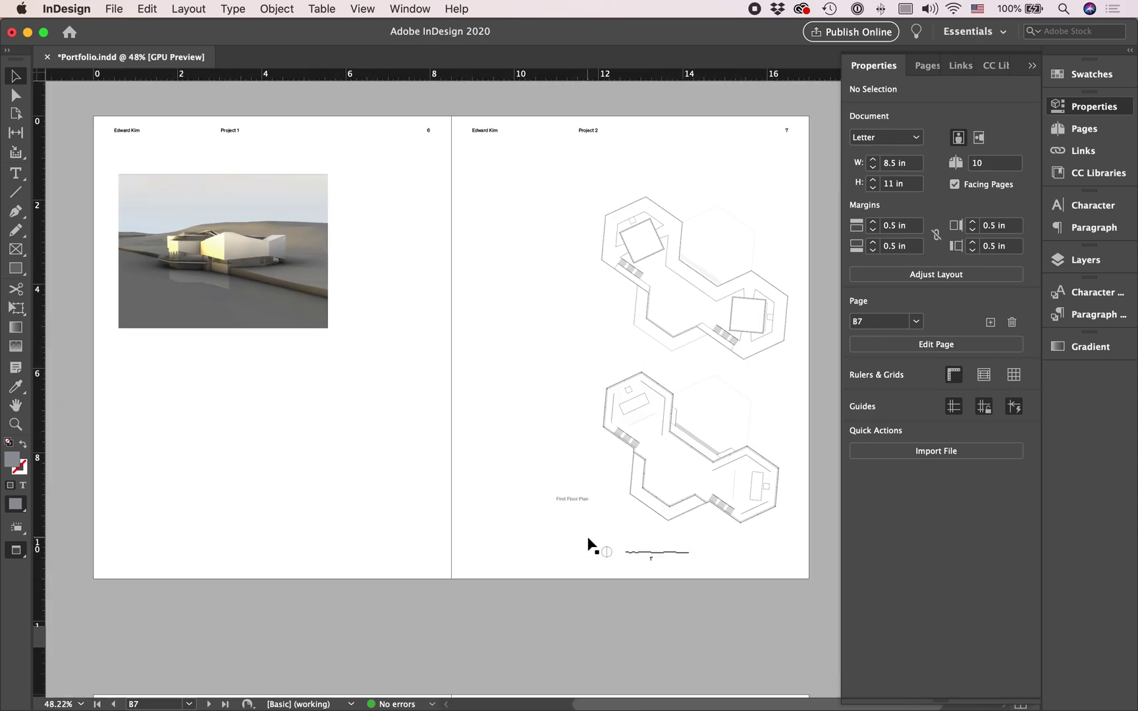
Switch to Finder and open the 2020 Portfolio folder through its alias on the desktop.
key(ctrl+Right)
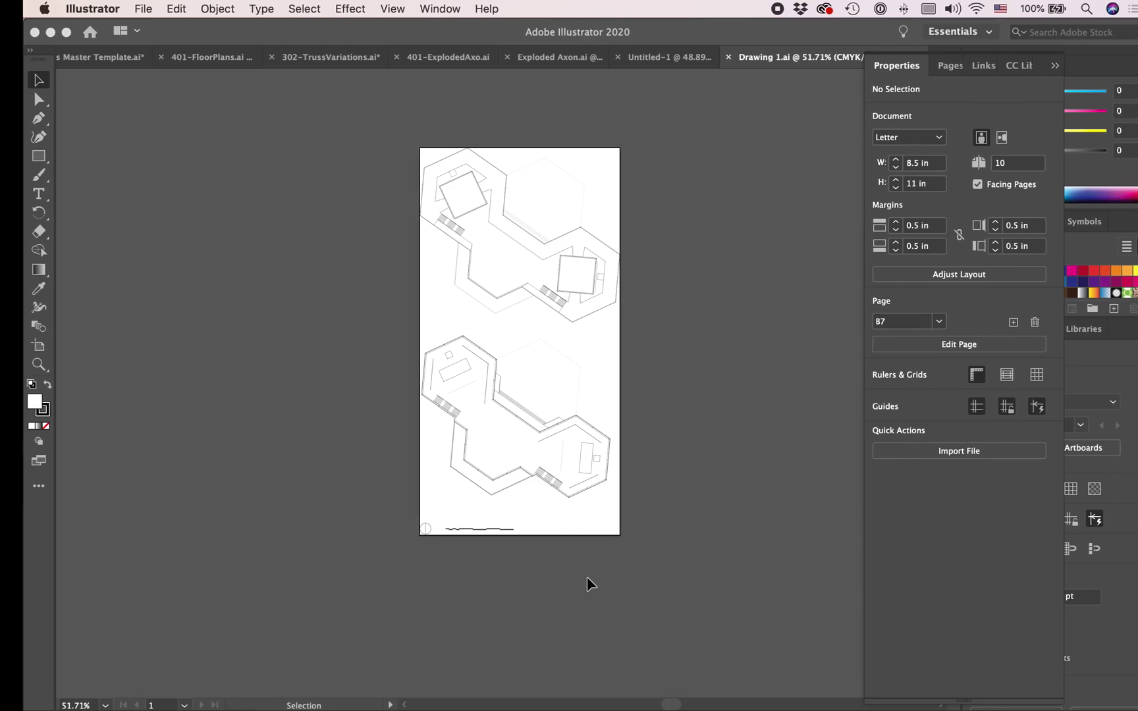
key(ctrl+Left)
key(ctrl+Left)
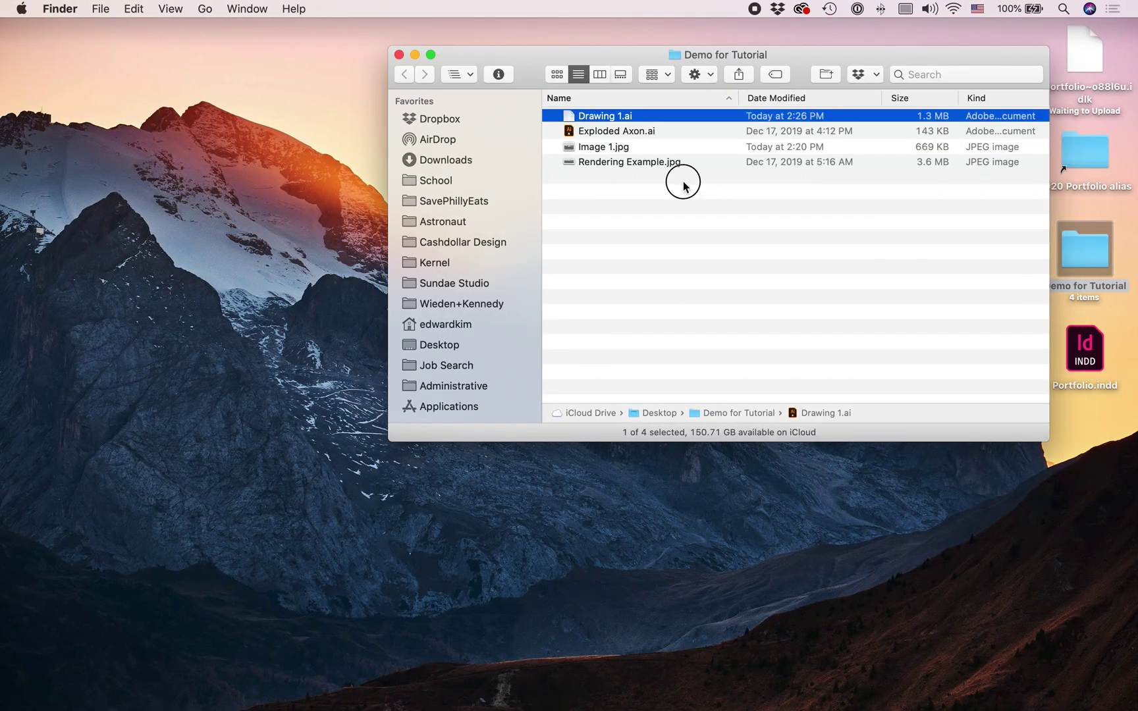
click(654, 183)
double_click(1060, 151)
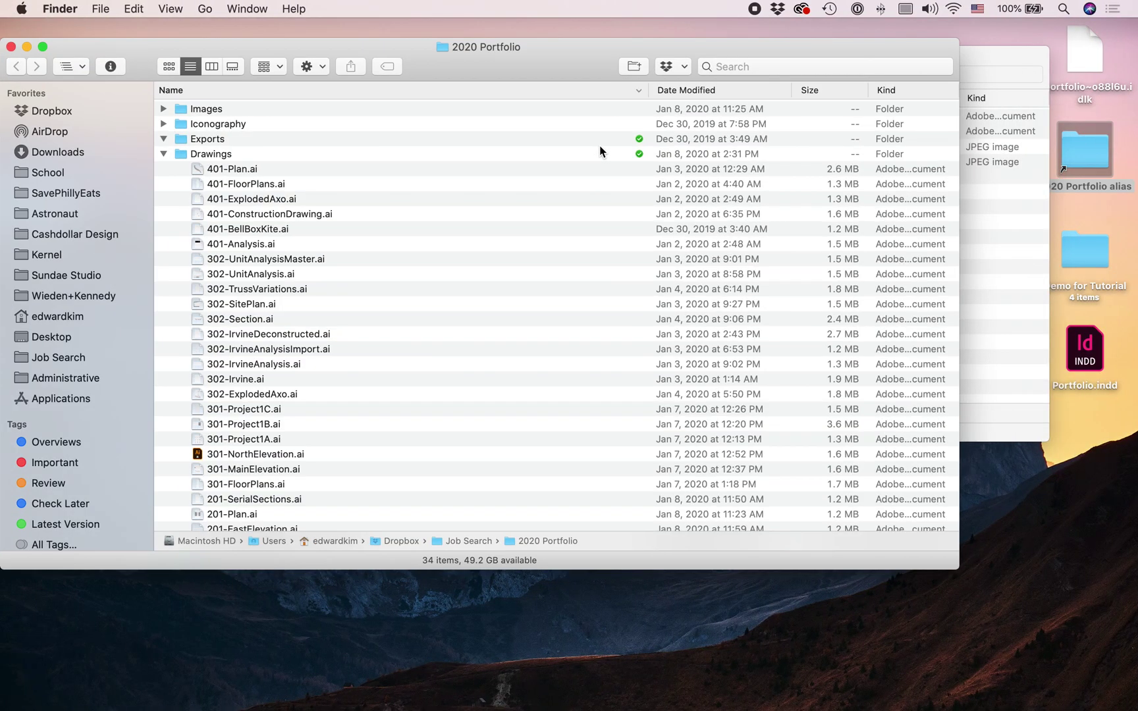
Examine how the 2020 Portfolio folder is organized, including the Drawings and Digital Portfolio Drawings subfolders.
click(163, 156)
drag(296, 260, 280, 135)
click(267, 250)
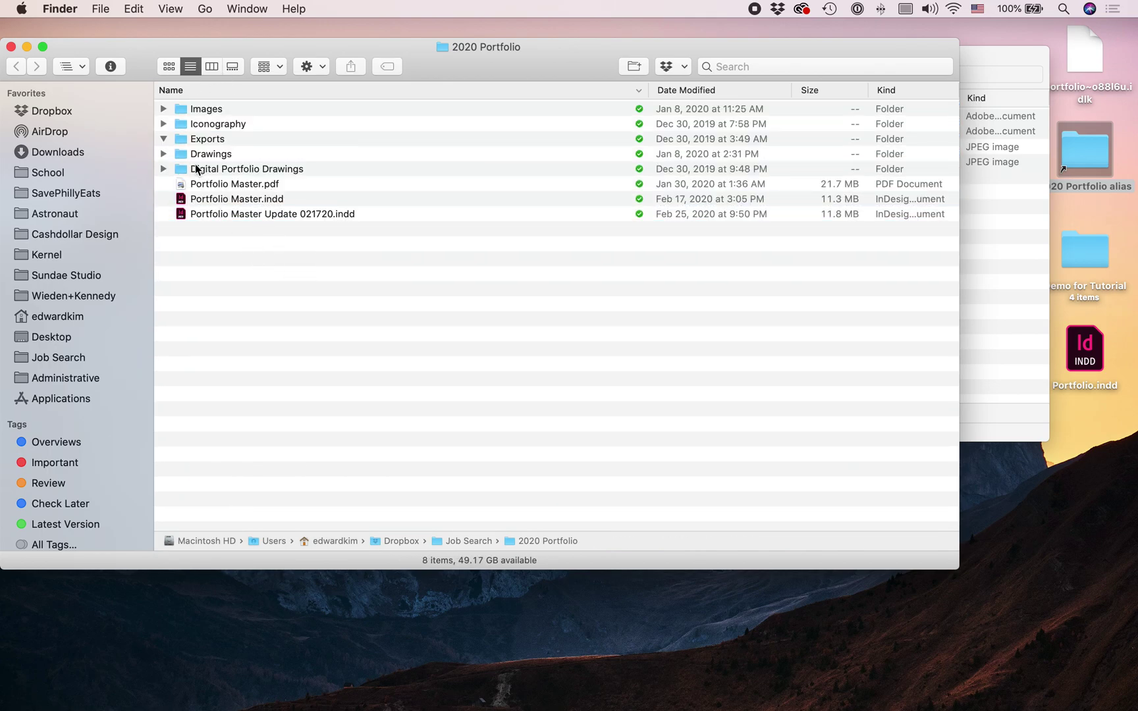
click(163, 170)
click(163, 169)
click(163, 154)
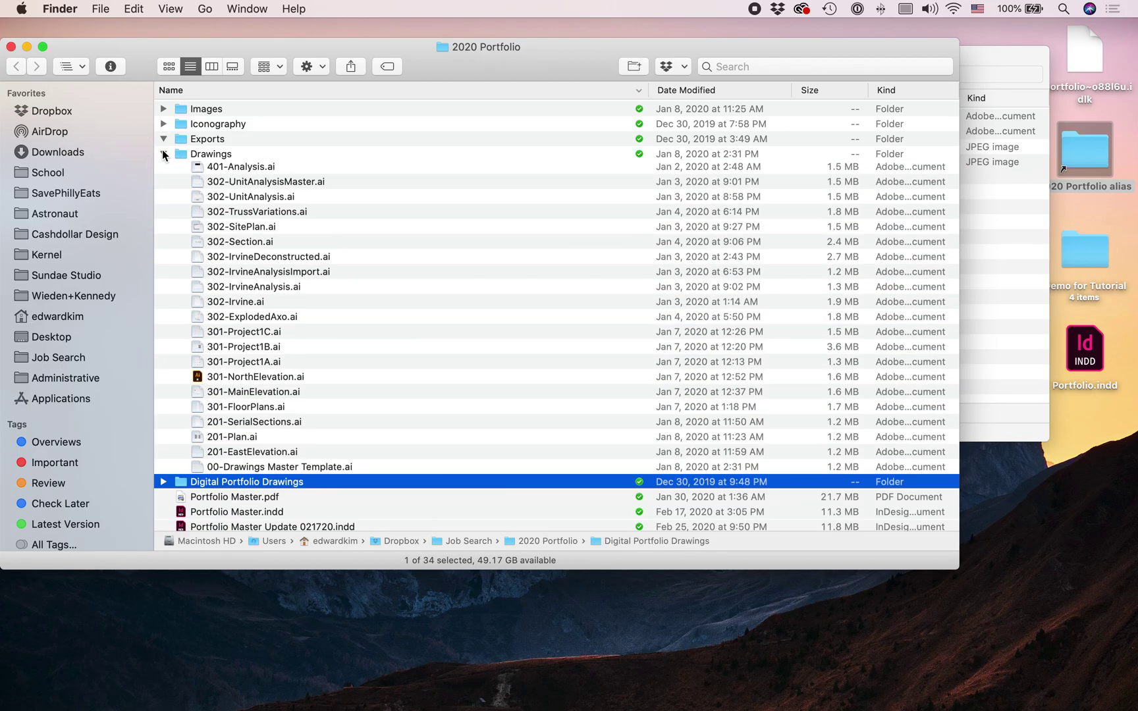
Preview the drawing files in the Drawings folder from 302-UnitAnalysis.ai through 302-IrvineAnalysisImport.ai, and close the preview.
scroll(250, 191, down, 5)
click(252, 193)
key(space)
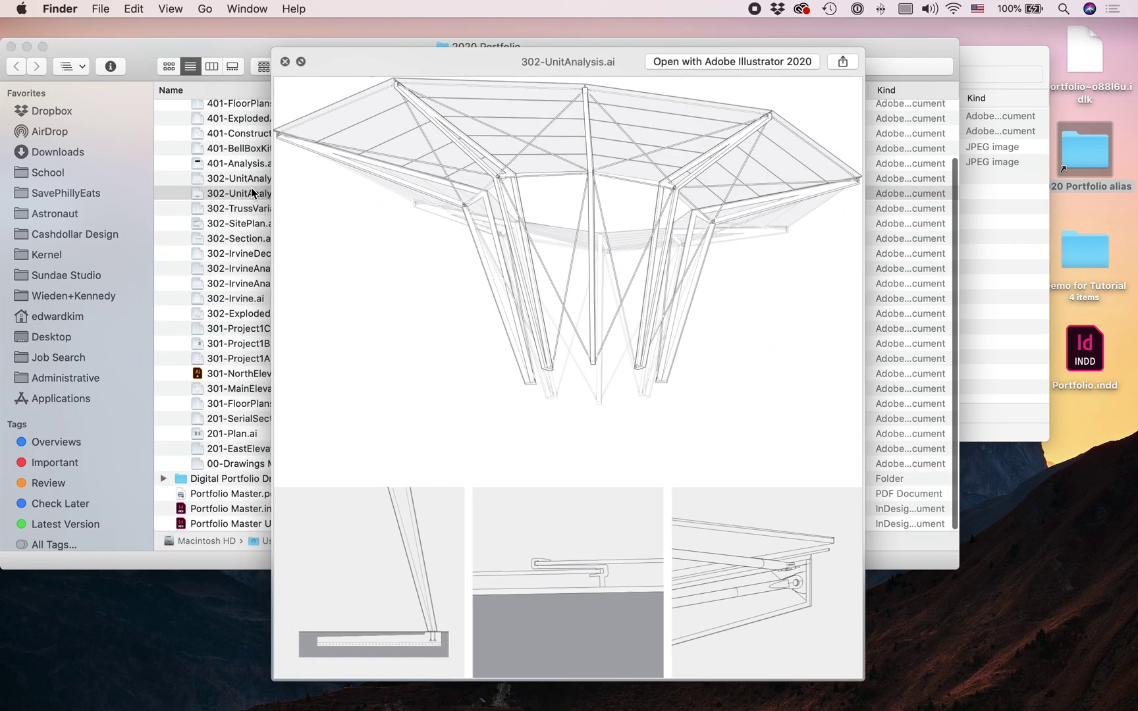
key(Down)
key(Down)
key(Down)
key(Down)
key(Down)
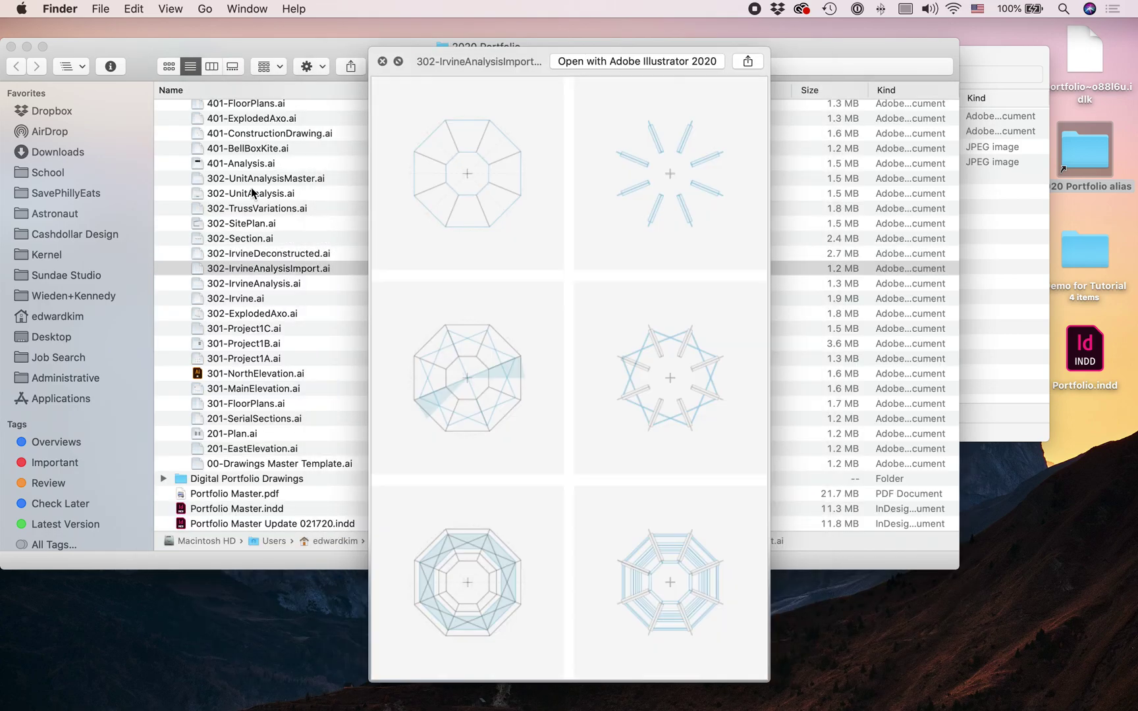
key(space)
Expand the Images folder, preview several of its image files including JH-5.jpg, and close the preview.
scroll(251, 191, up, 3)
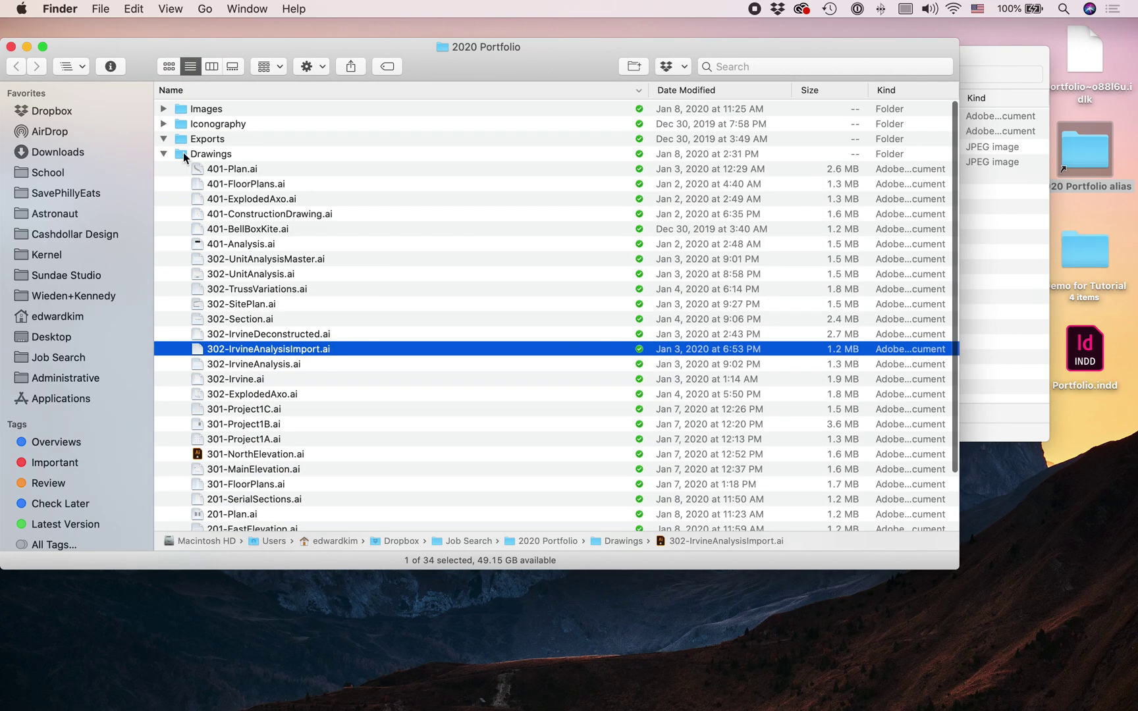
click(164, 110)
click(265, 223)
key(space)
key(Down)
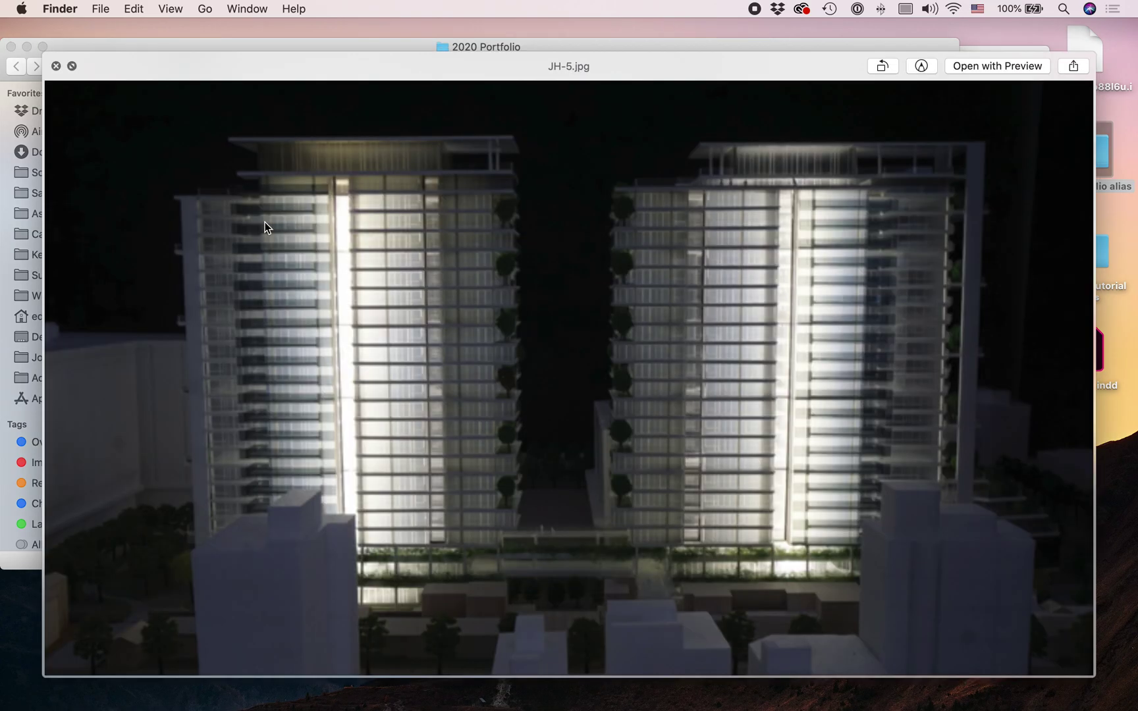
key(Down)
key(Down)
key(space)
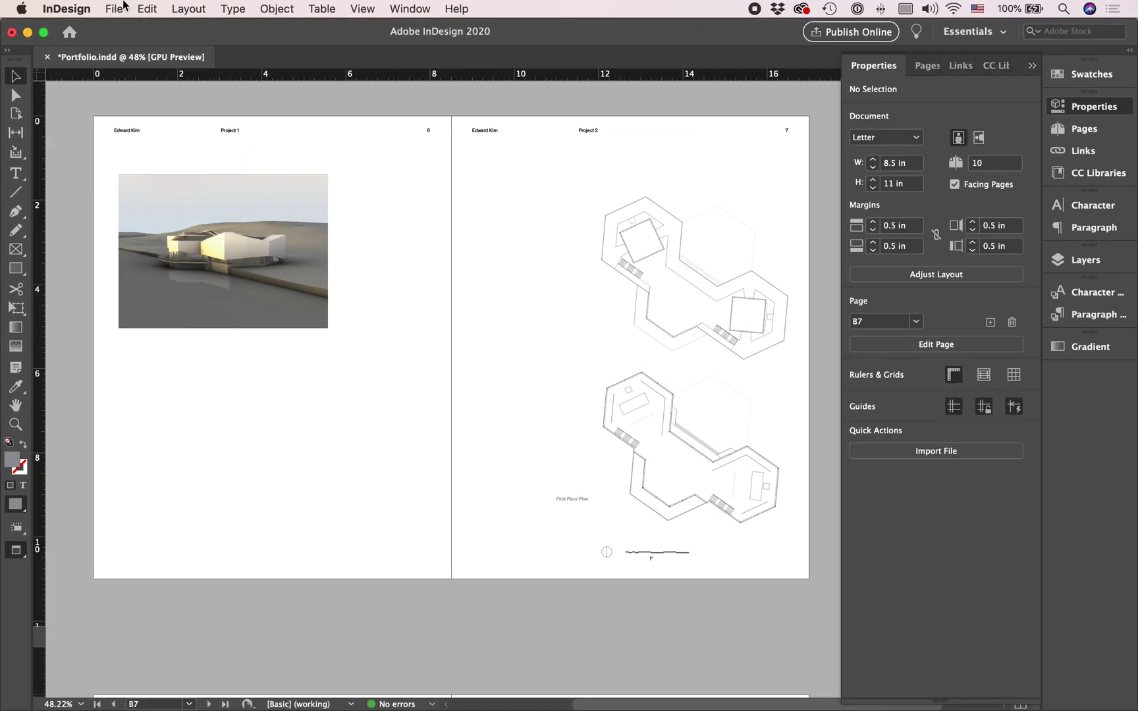
Start exporting the document as Portfolio in Adobe PDF (Print) format on the Desktop, and examine the General and Compression settings.
click(114, 9)
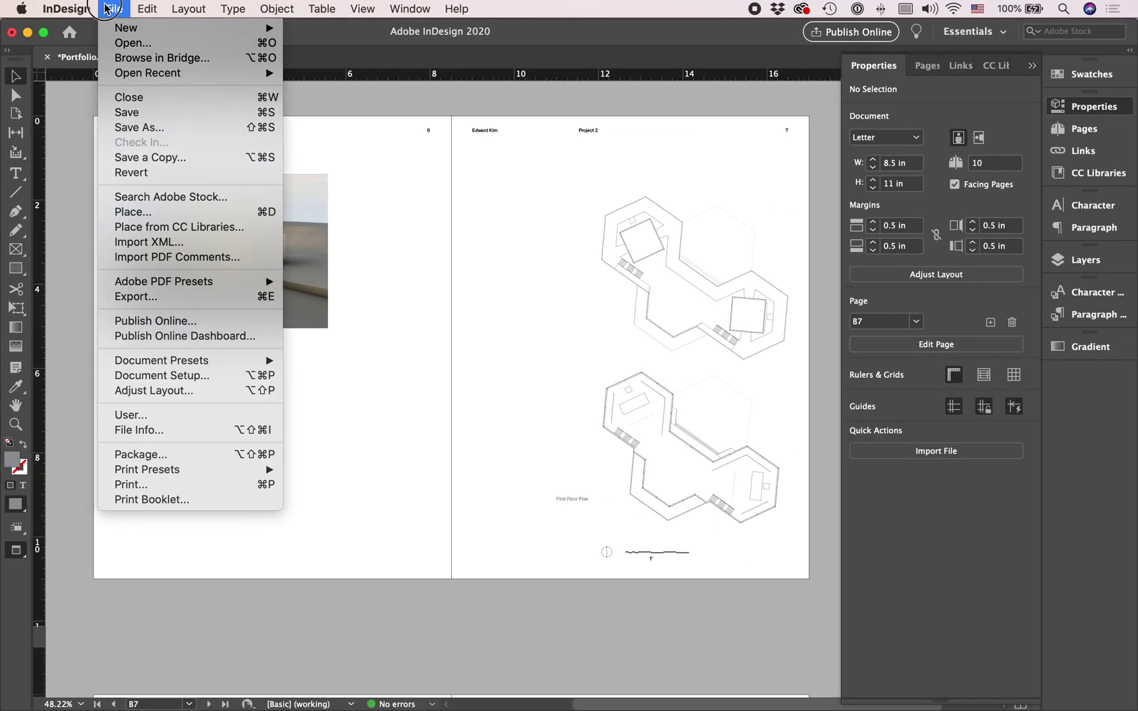
click(179, 296)
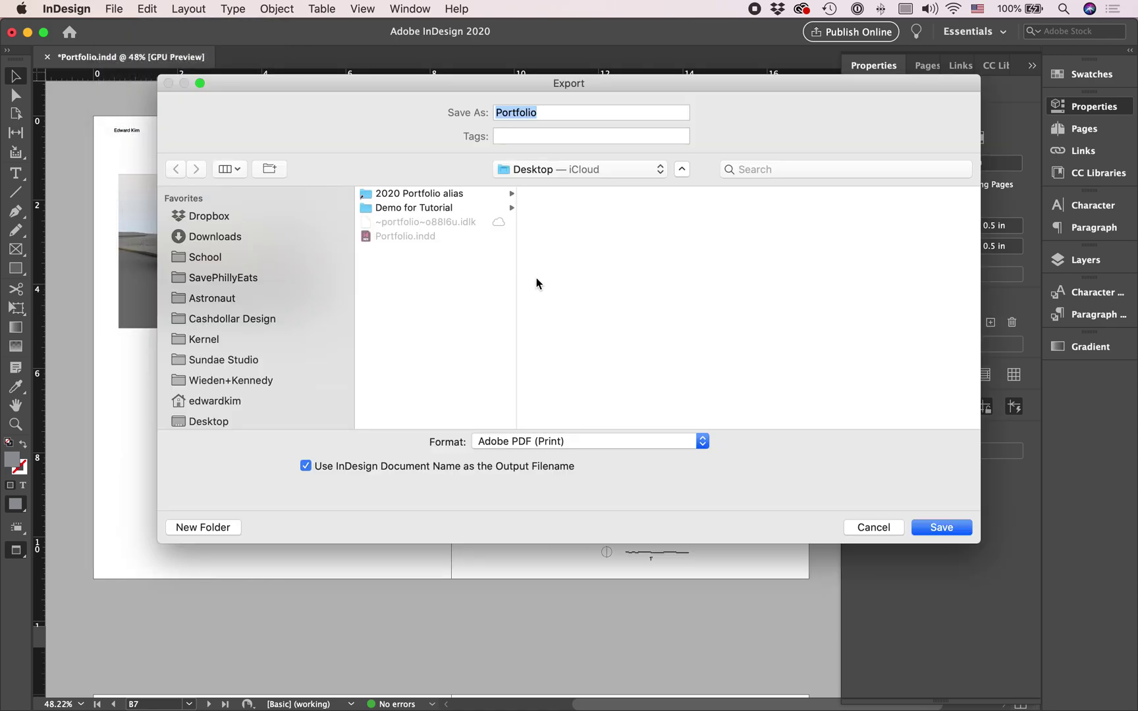
click(936, 527)
click(369, 192)
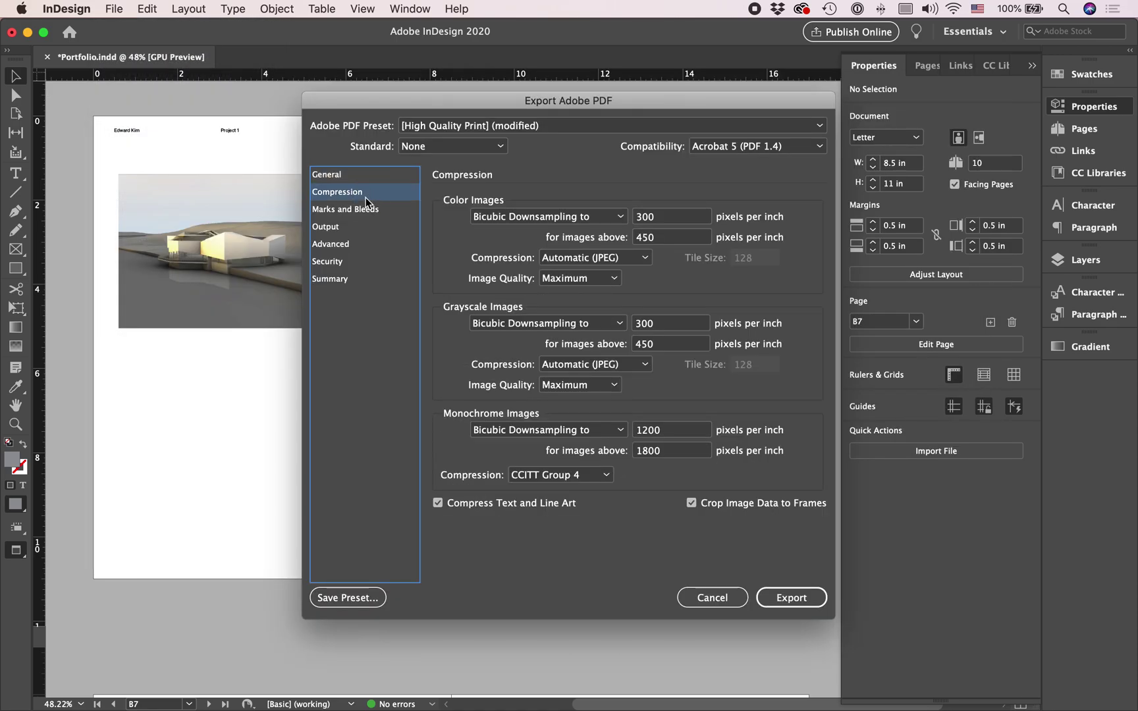
click(386, 175)
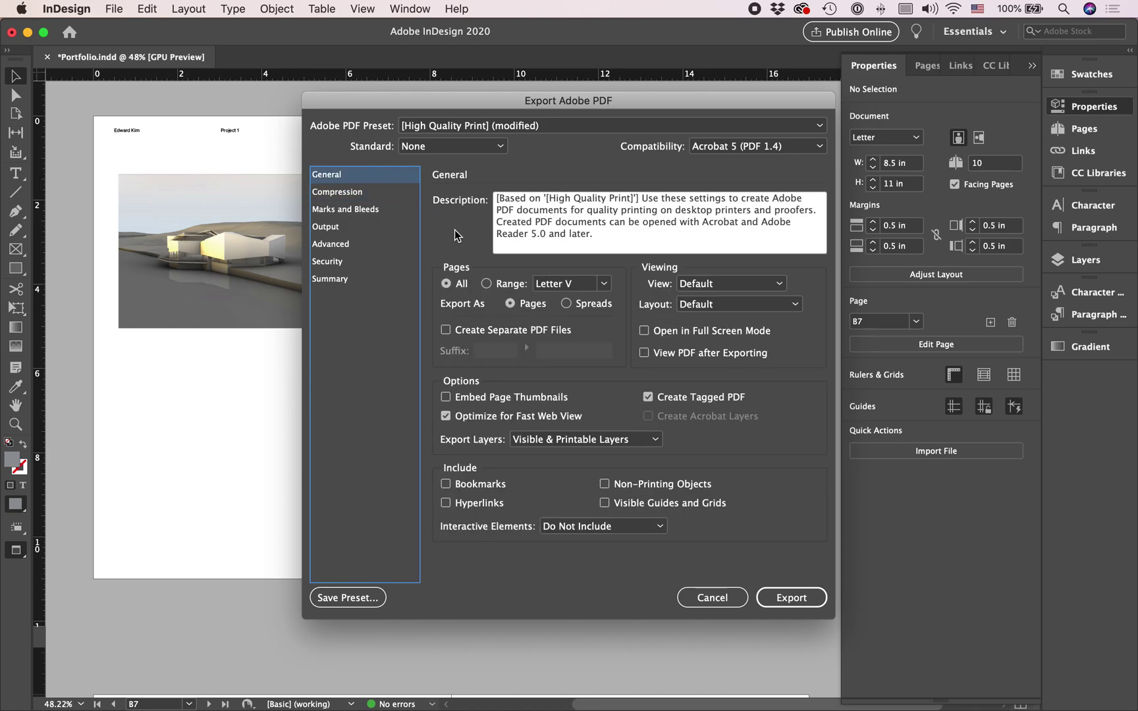
click(362, 195)
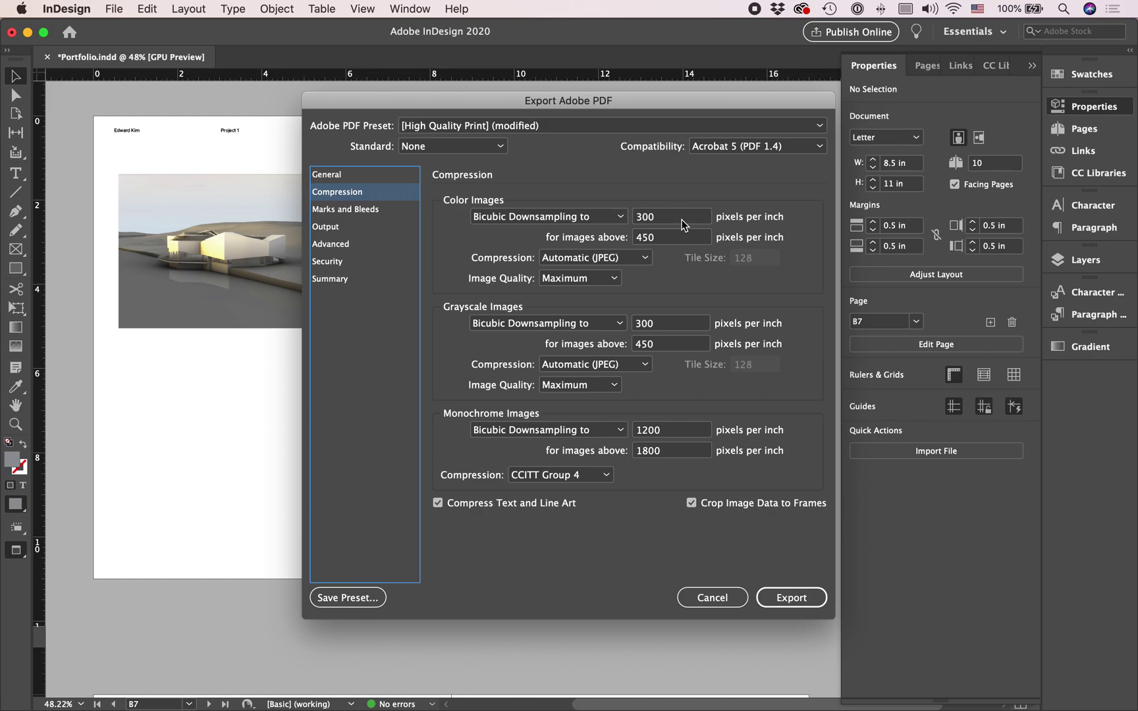
Set the PDF export to use the document bleed settings and include crop marks.
click(376, 208)
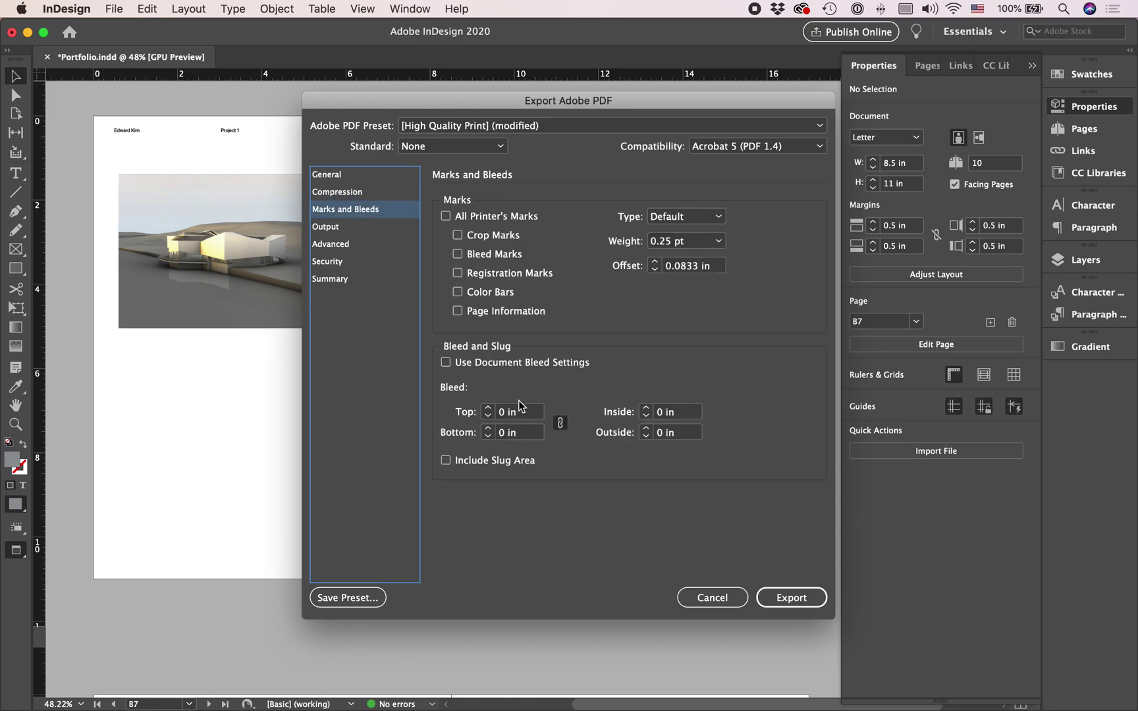
click(523, 363)
click(493, 239)
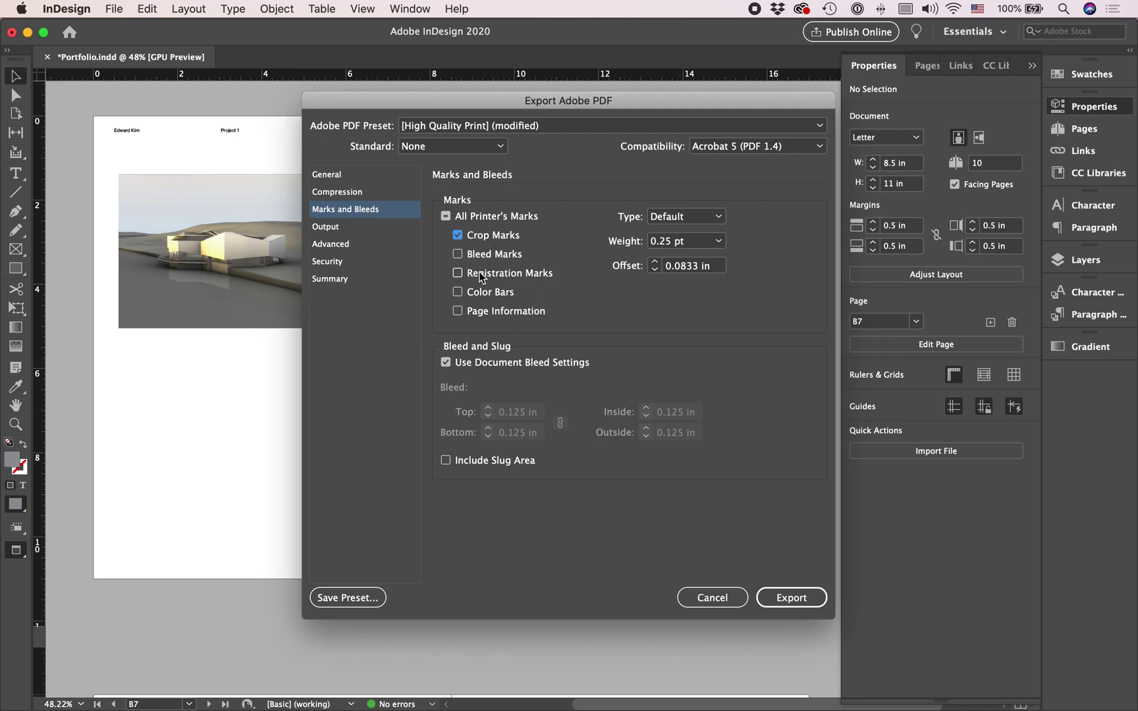
Review the Output, Advanced, Security, Summary, Compression and General settings of the PDF export, and cancel the export.
click(374, 228)
click(364, 245)
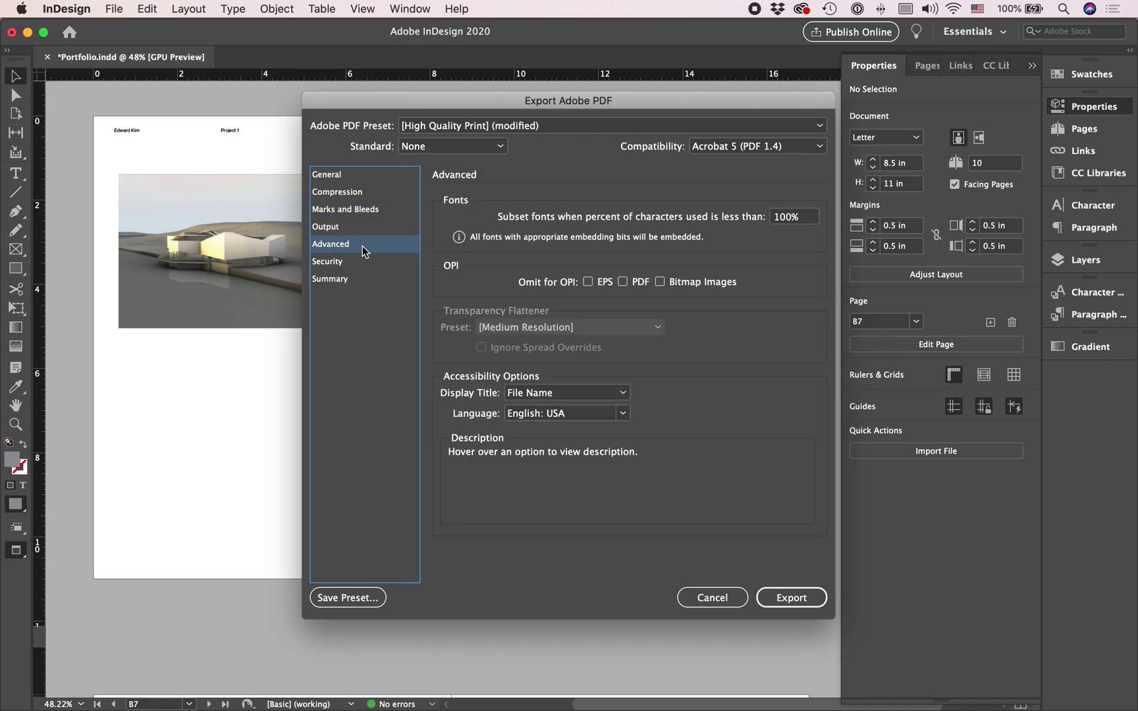
click(361, 262)
click(361, 280)
click(374, 191)
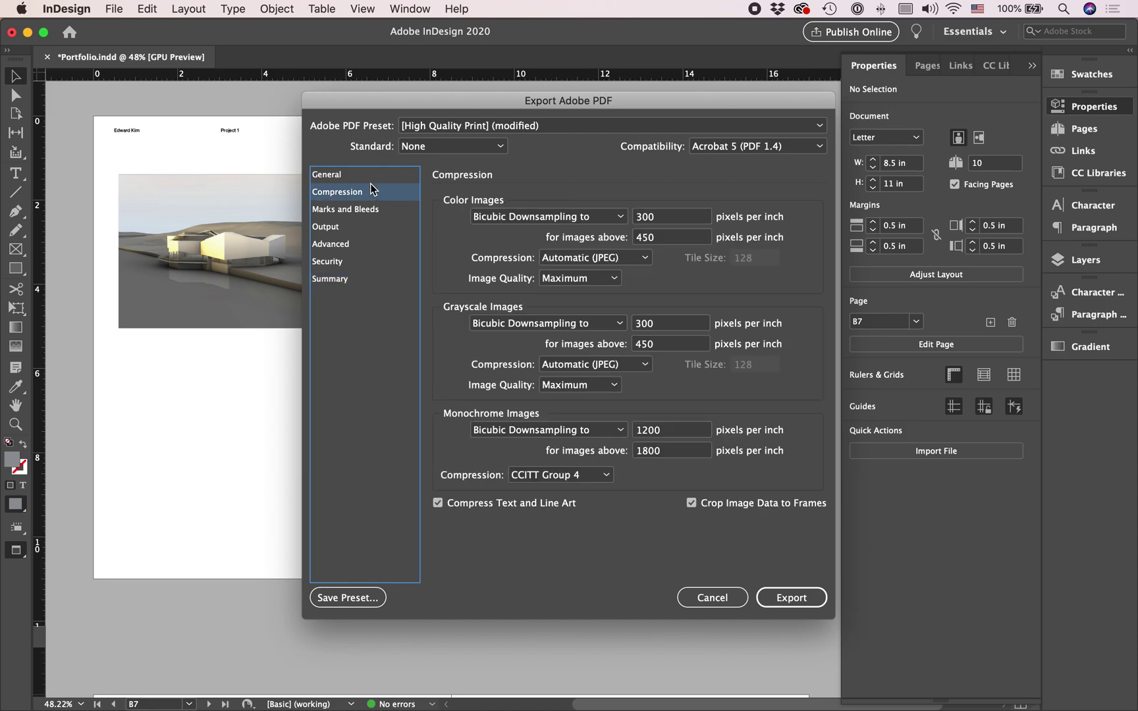
click(376, 175)
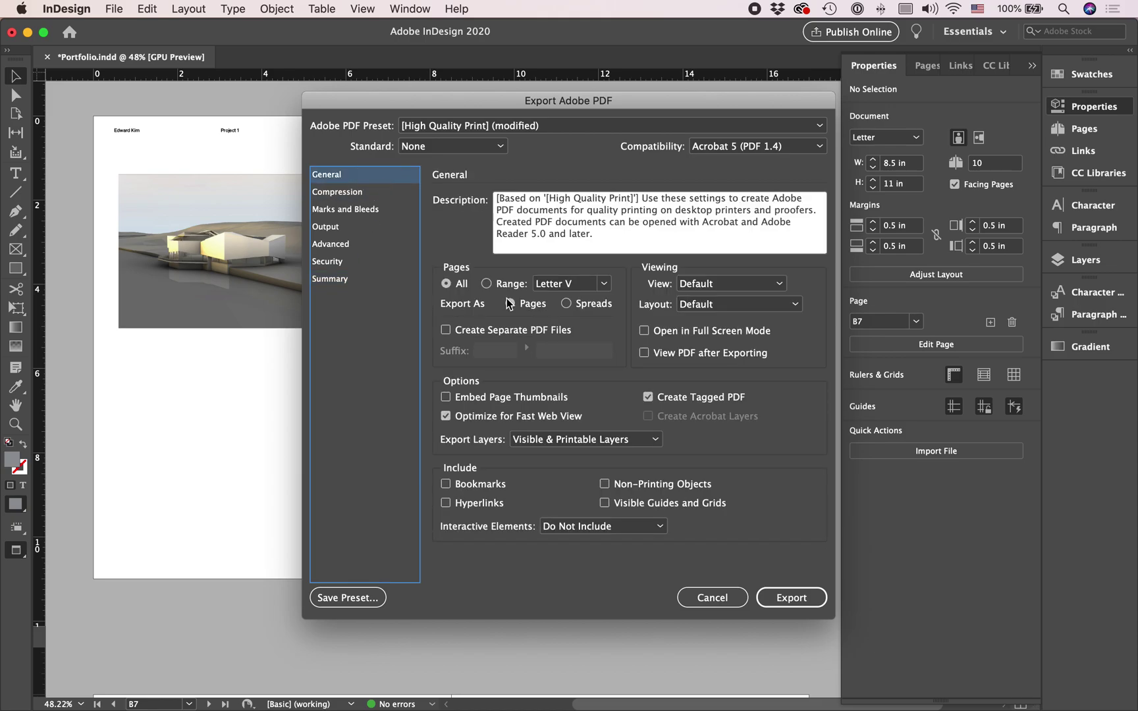
click(721, 598)
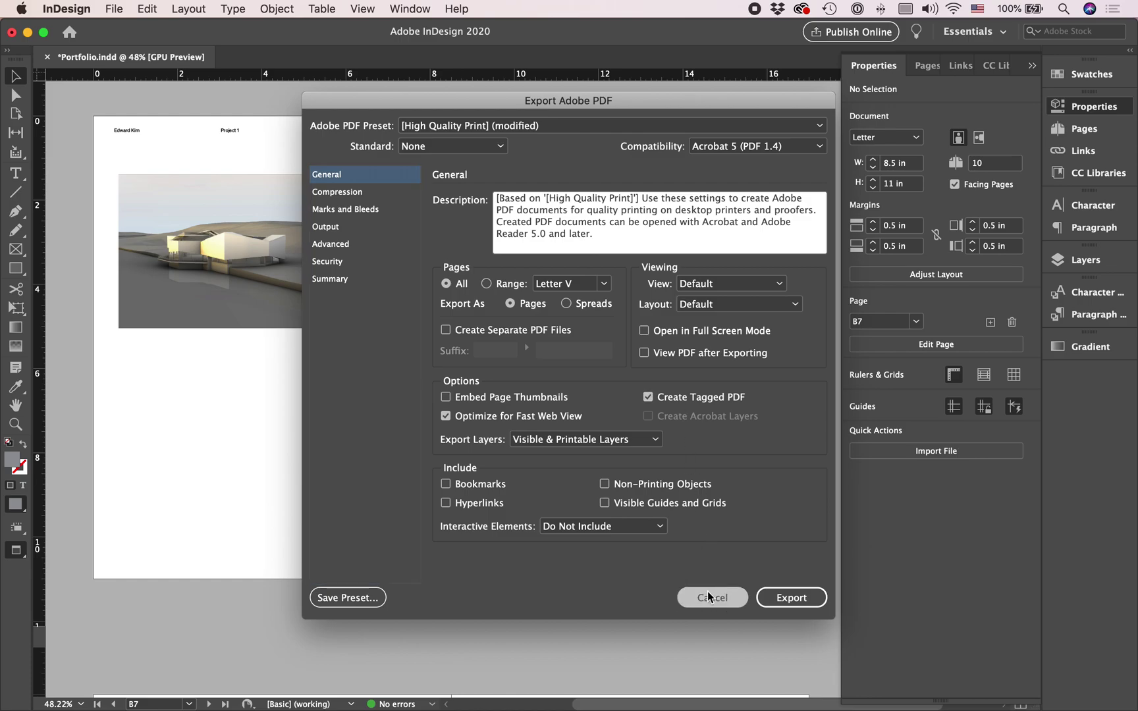
Leave the current document and open Portfolio Master Update 021720.indd from the 2020 Portfolio folder.
scroll(699, 494, up, 20)
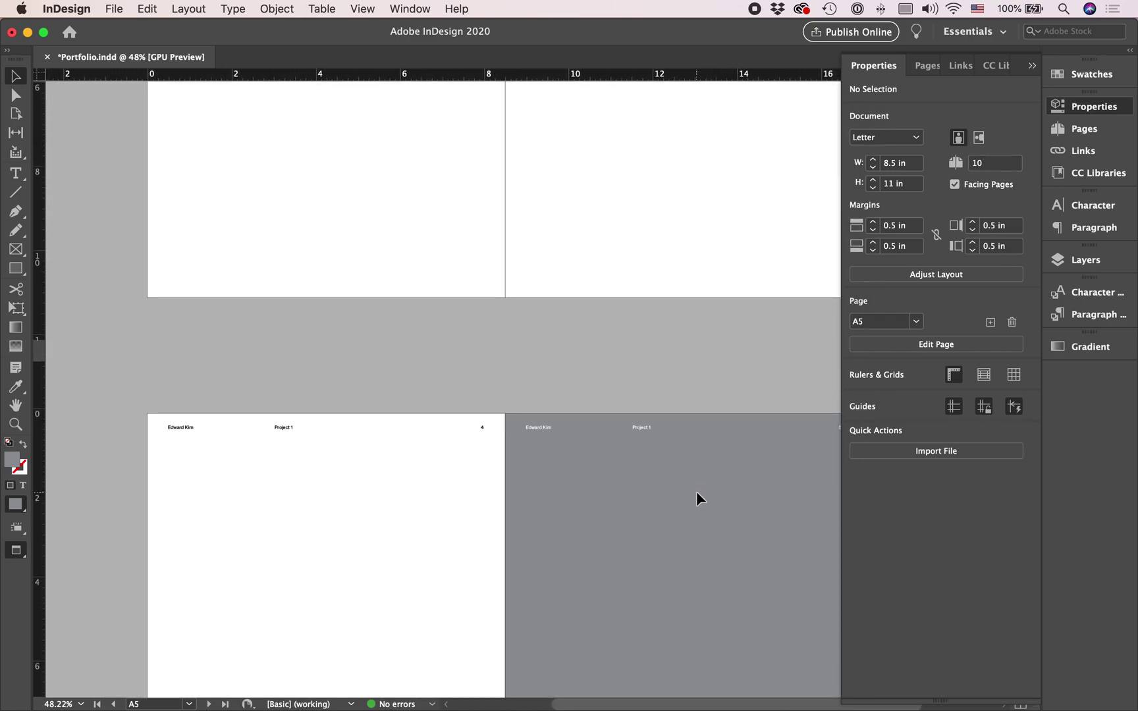
scroll(696, 492, up, 2)
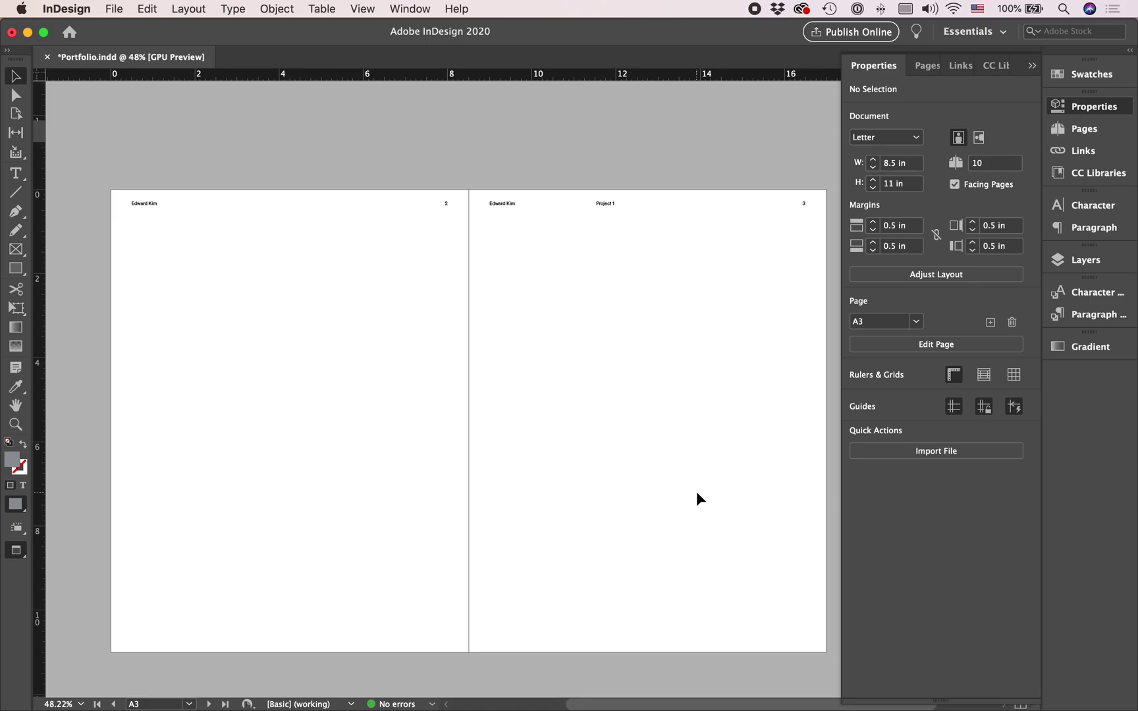
key(super+m)
scroll(317, 519, down, 5)
scroll(317, 519, down, 5)
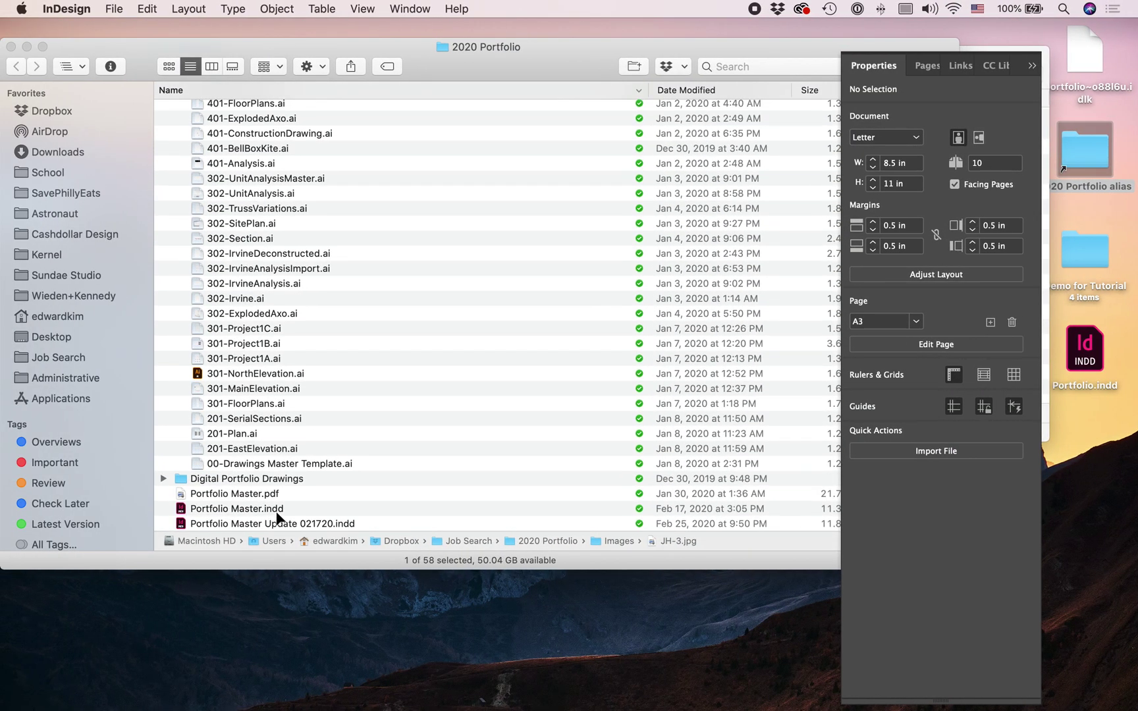
key(ctrl+Right)
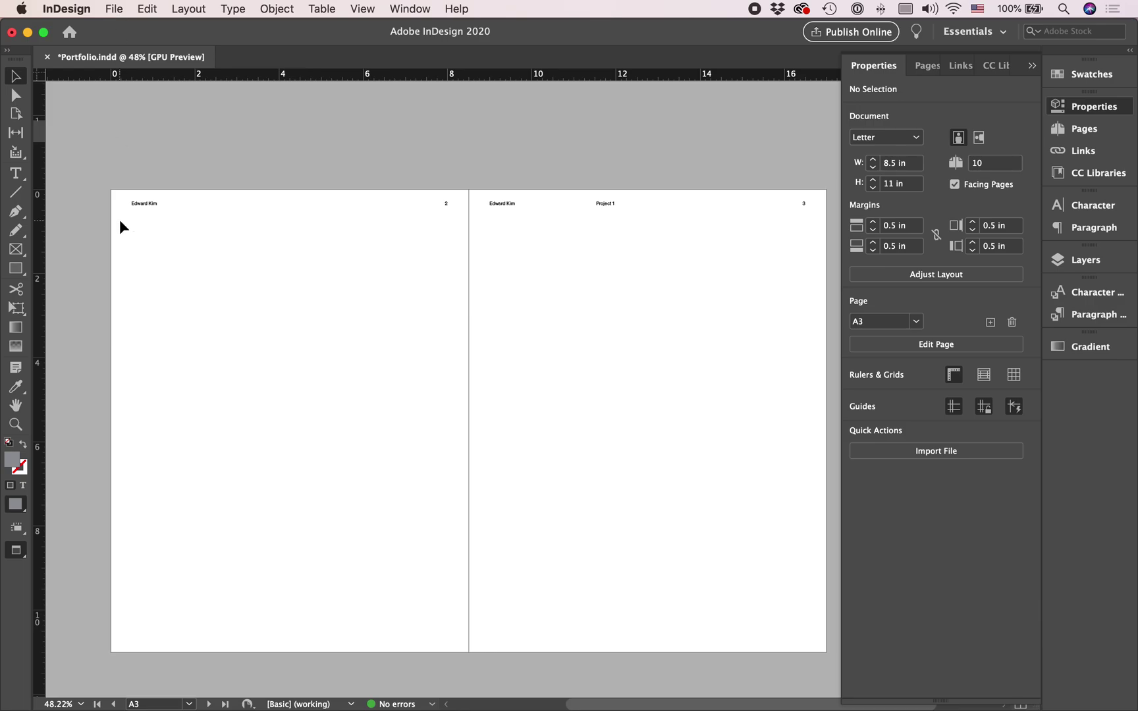
key(super+m)
click(262, 506)
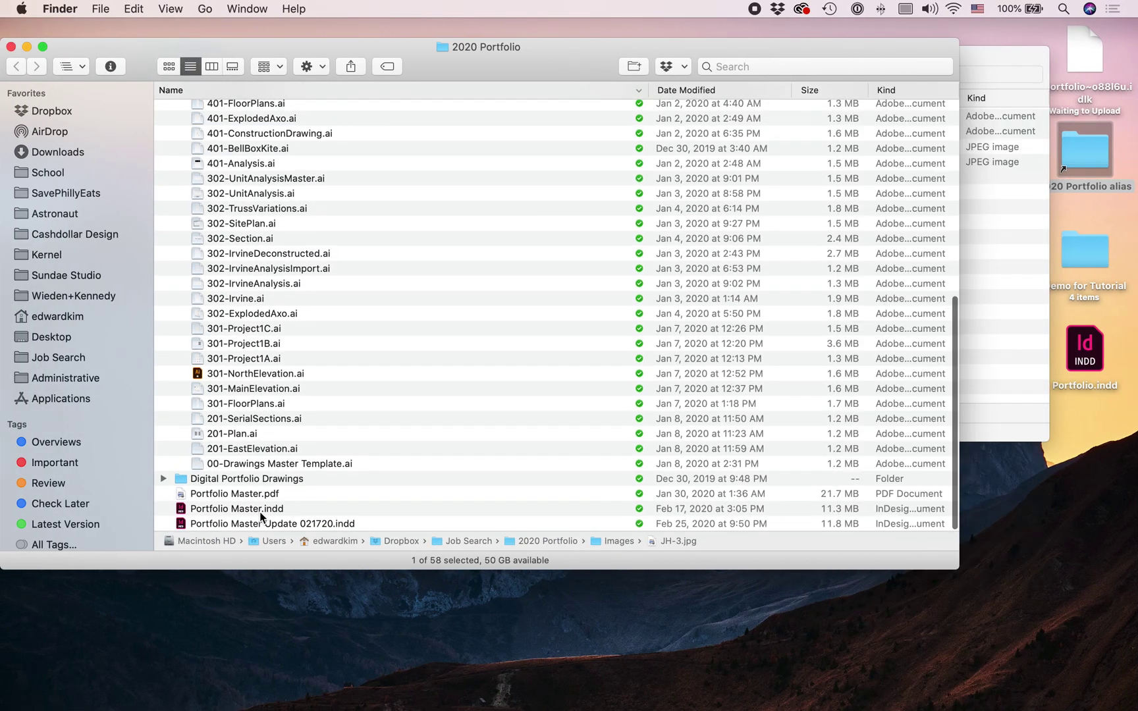
click(260, 512)
double_click(237, 522)
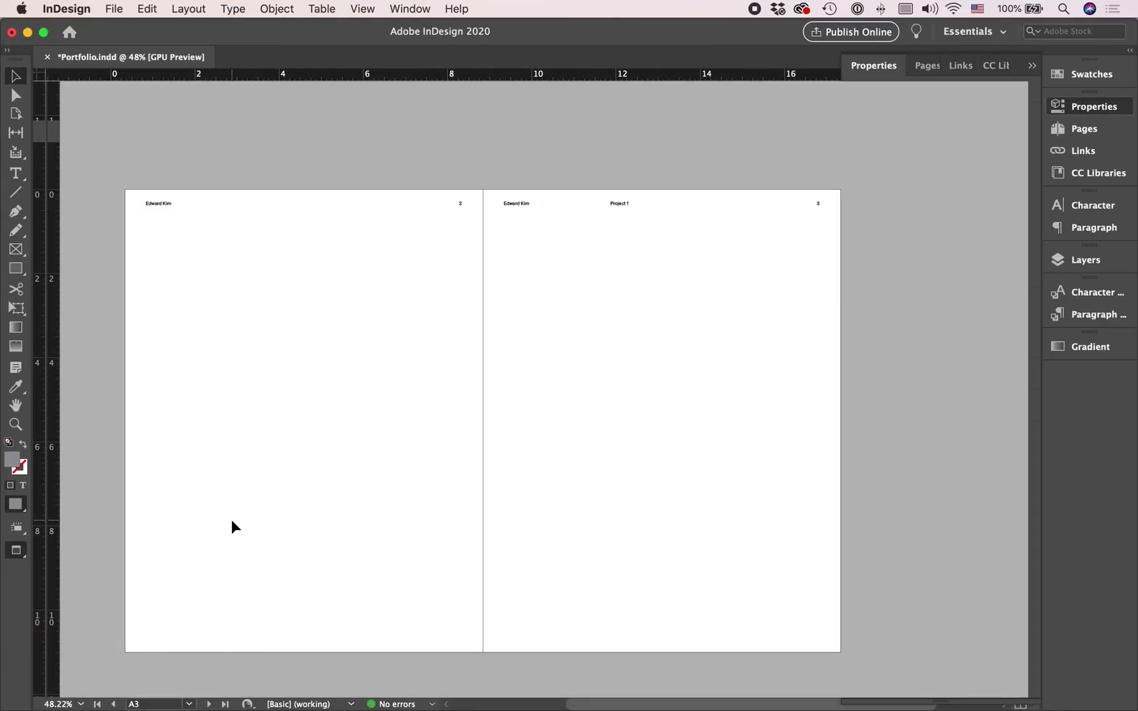
Look through the finished portfolio spreads, from Taipei Far East Telecom back to the opening spreads and Anne Tyng Archives.
scroll(355, 494, down, 5)
scroll(355, 494, up, 8)
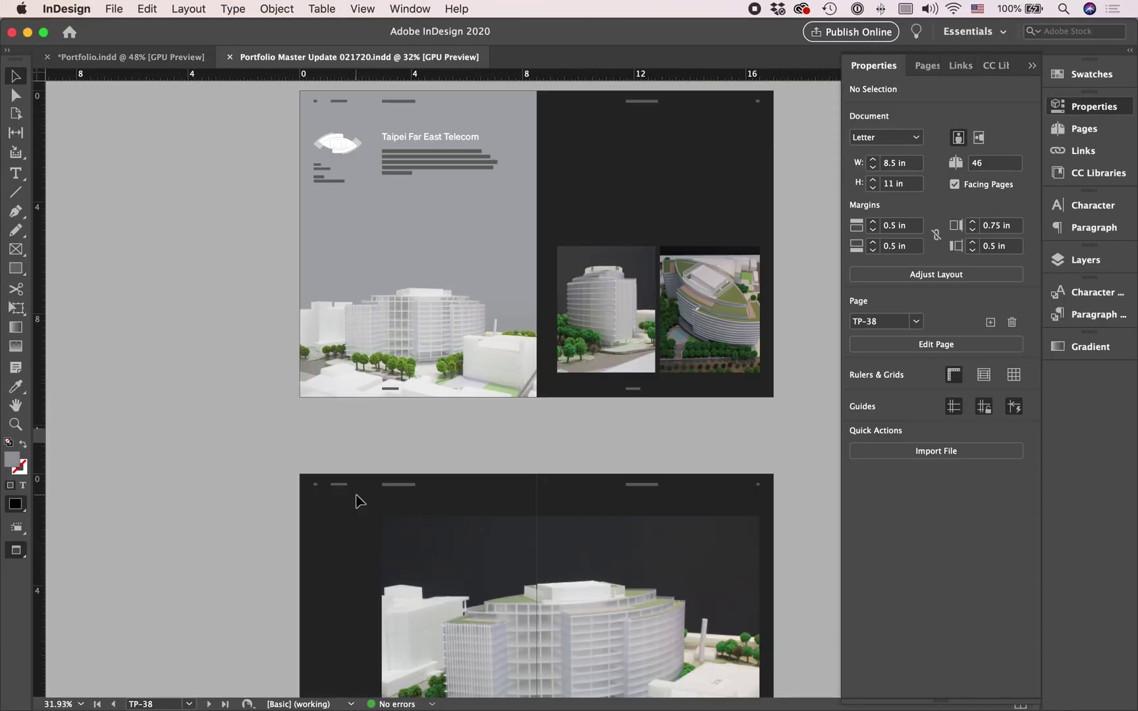
scroll(474, 361, up, 10)
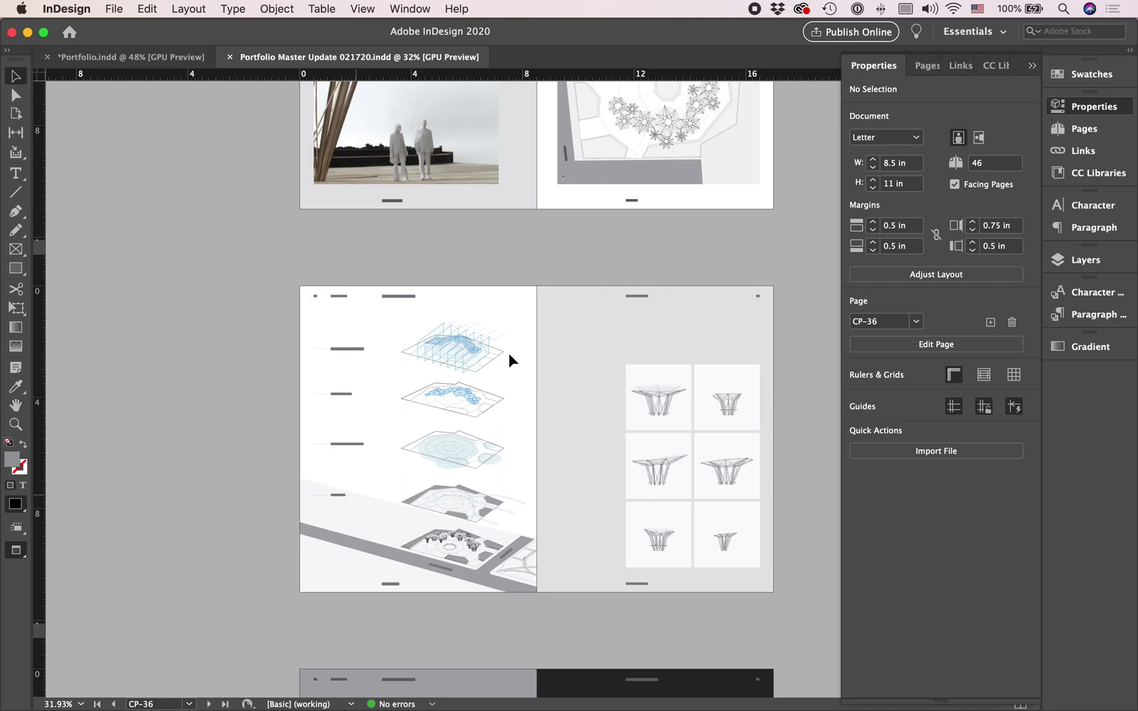
scroll(546, 268, up, 15)
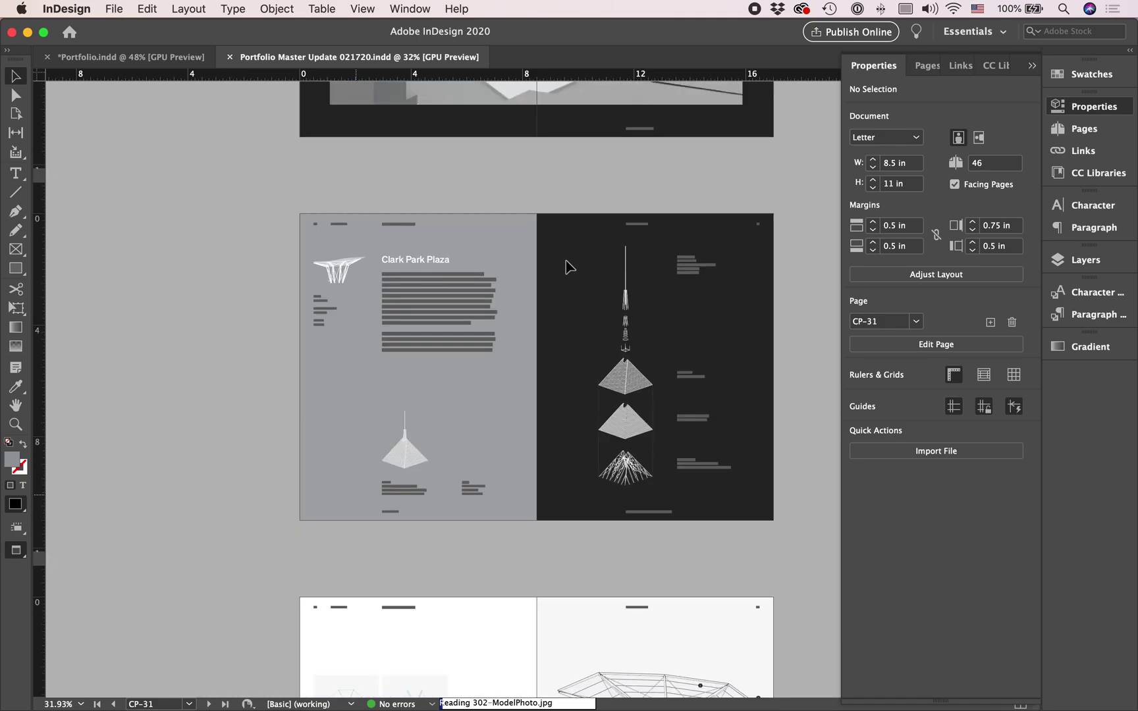
scroll(621, 361, up, 15)
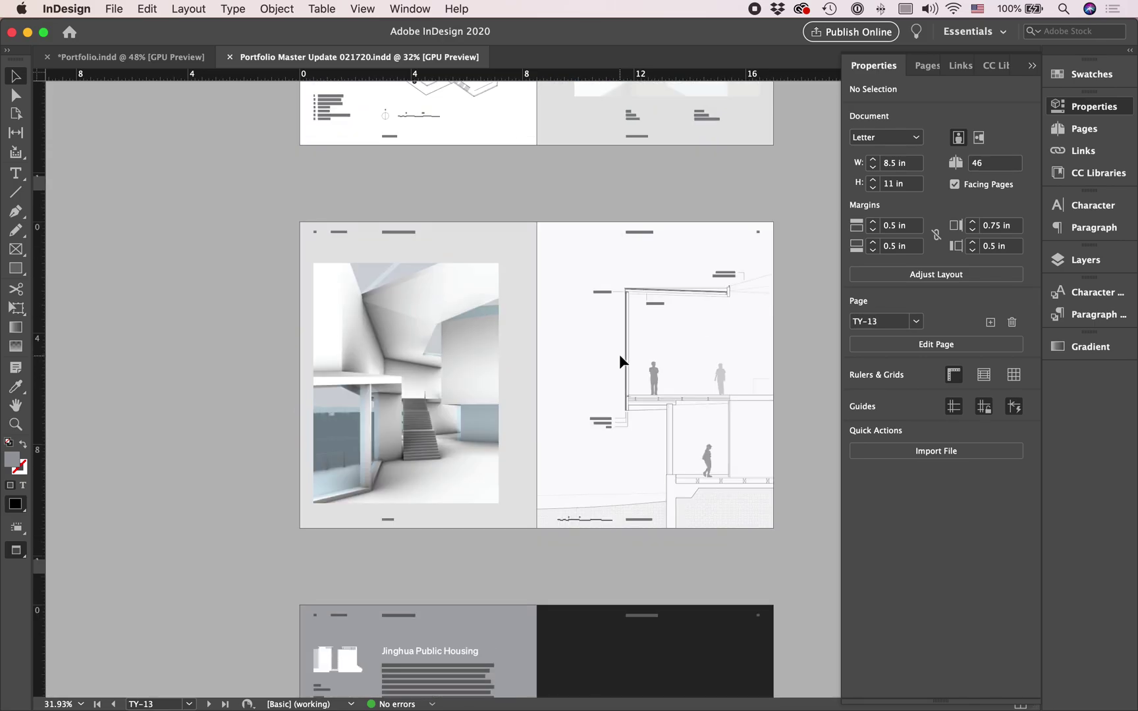
scroll(621, 361, down, 10)
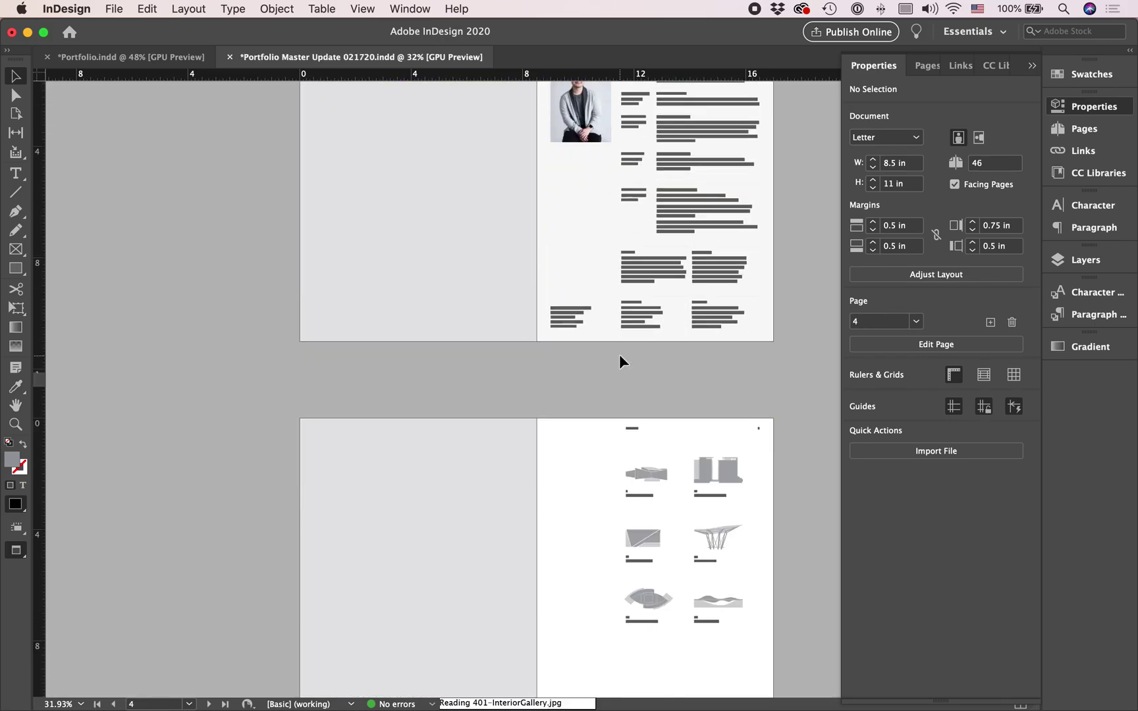
scroll(619, 355, down, 5)
scroll(619, 353, up, 2)
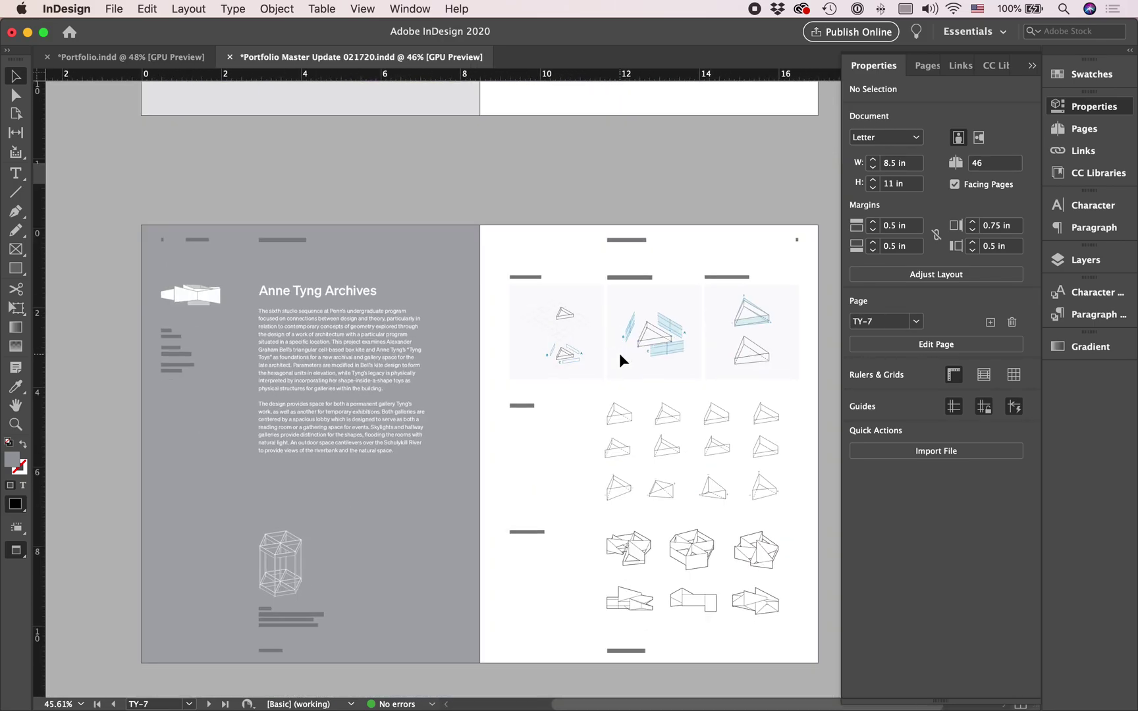
Switch from preview to normal view and examine the column grid, guides and frames on spreads TY-8 to TY-13.
scroll(619, 353, down, 8)
key(w)
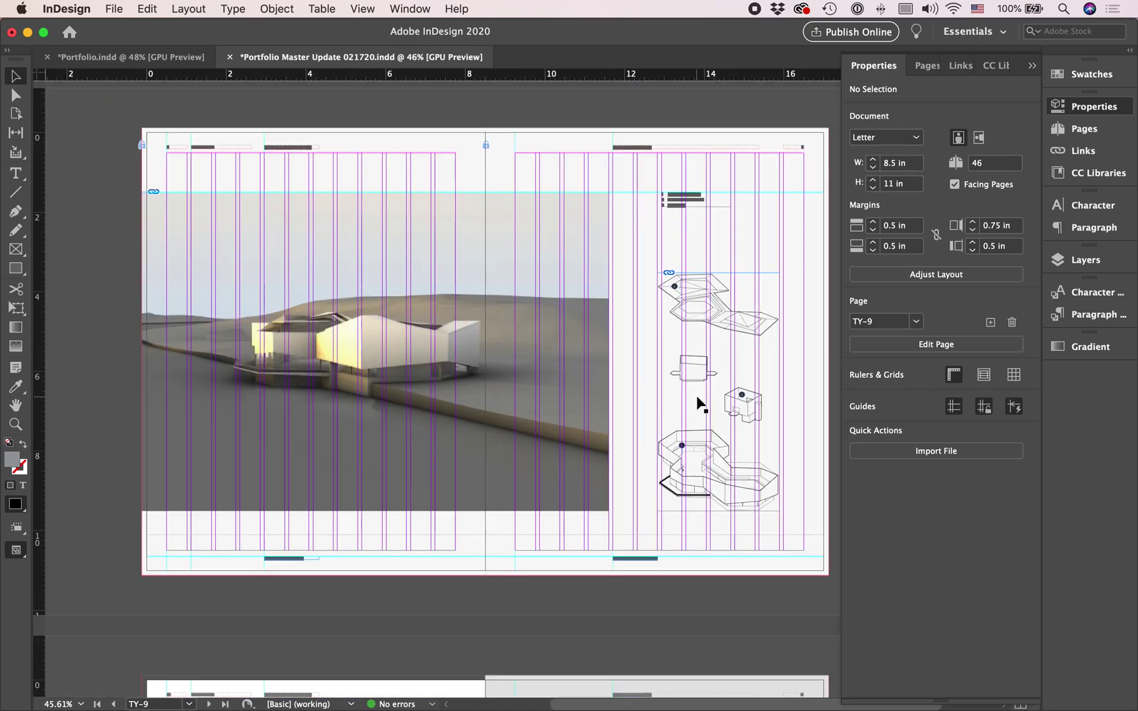
scroll(740, 372, down, 4)
scroll(739, 380, down, 4)
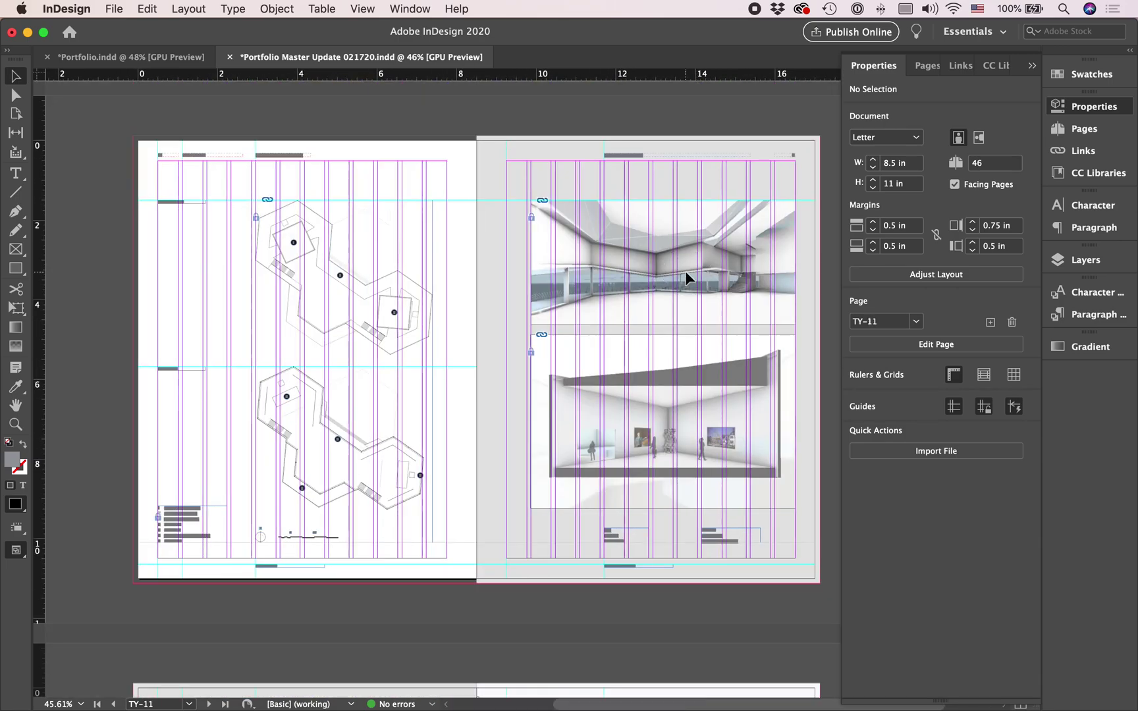
scroll(662, 413, down, 4)
scroll(276, 338, down, 6)
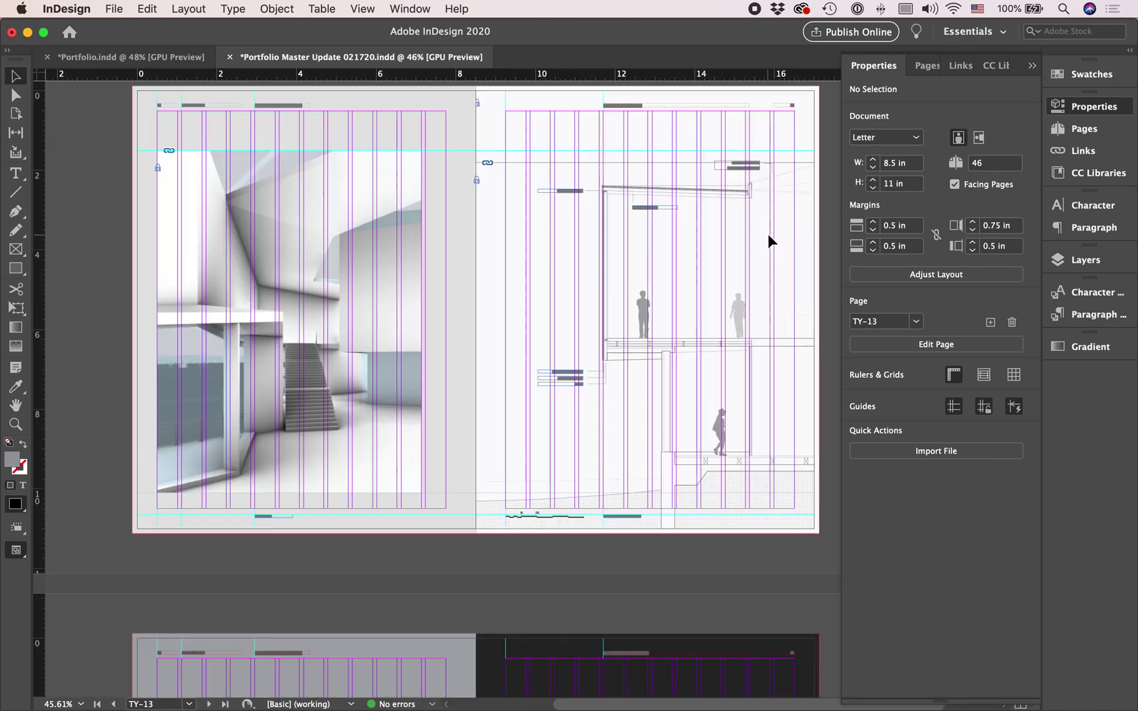
Hide the guides and examine the frames on the Jinghua Public Housing spreads JH-14 to JH-17.
key(super+semicolon)
scroll(461, 316, down, 8)
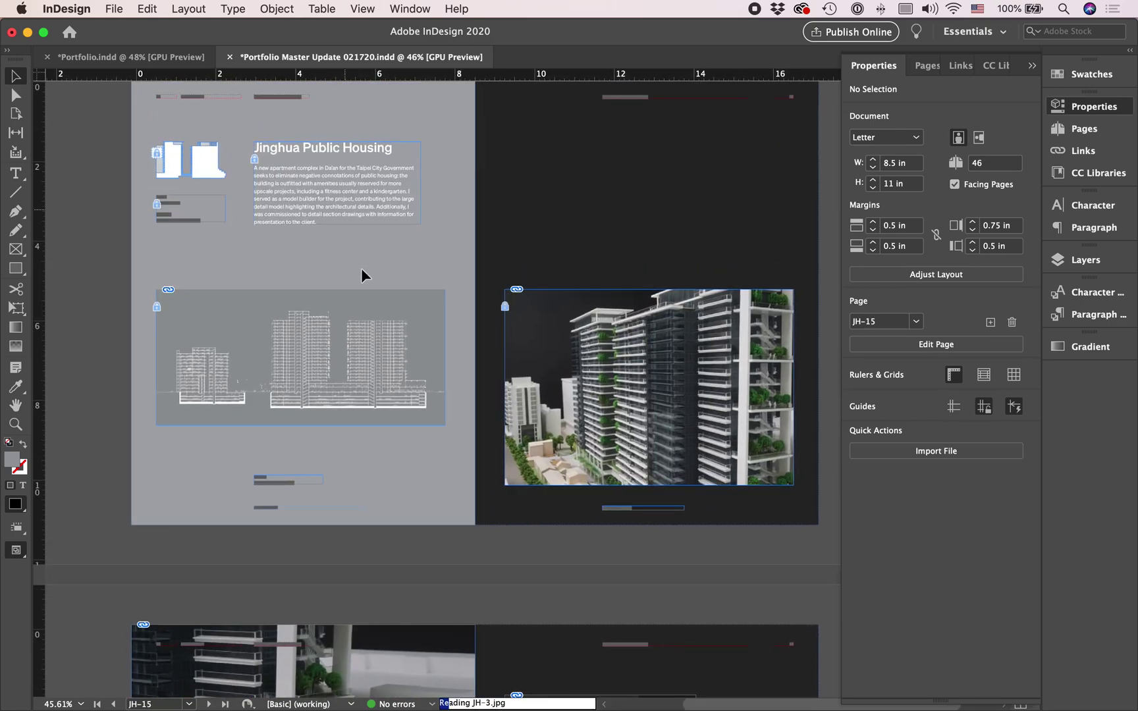
scroll(361, 267, down, 6)
scroll(401, 353, down, 3)
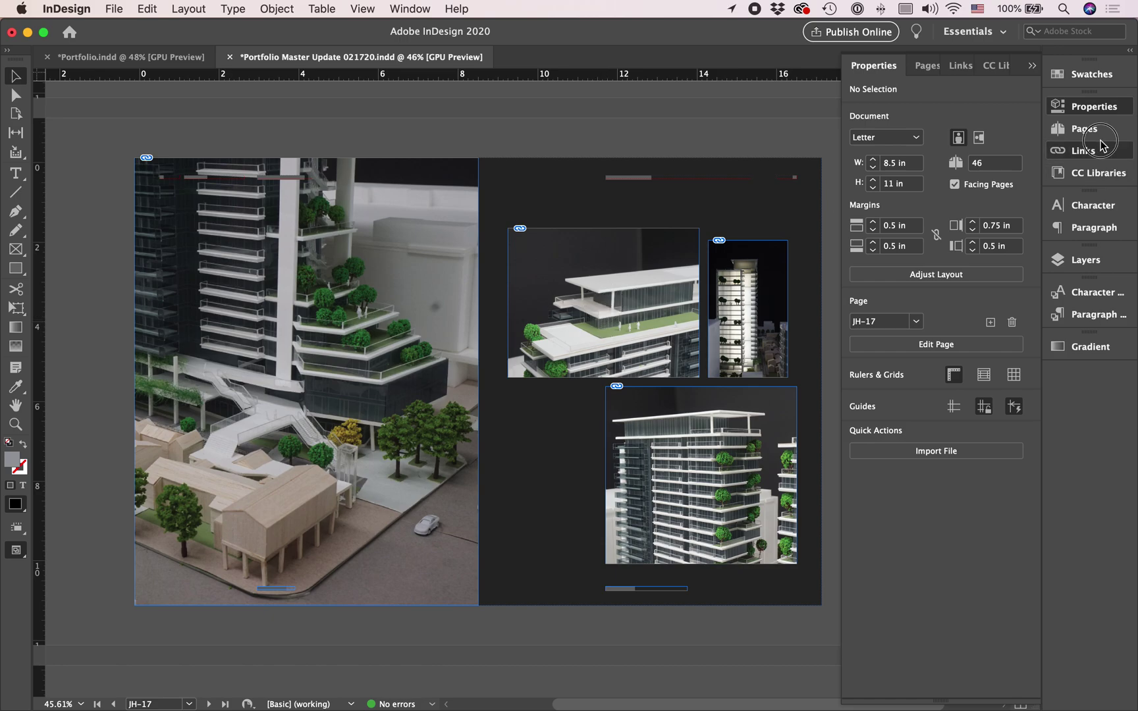
Show the document's page and master thumbnails and review the Gray's Ferry Gallery spreads GF18 to GF23.
click(1082, 150)
click(1084, 130)
scroll(984, 366, down, 10)
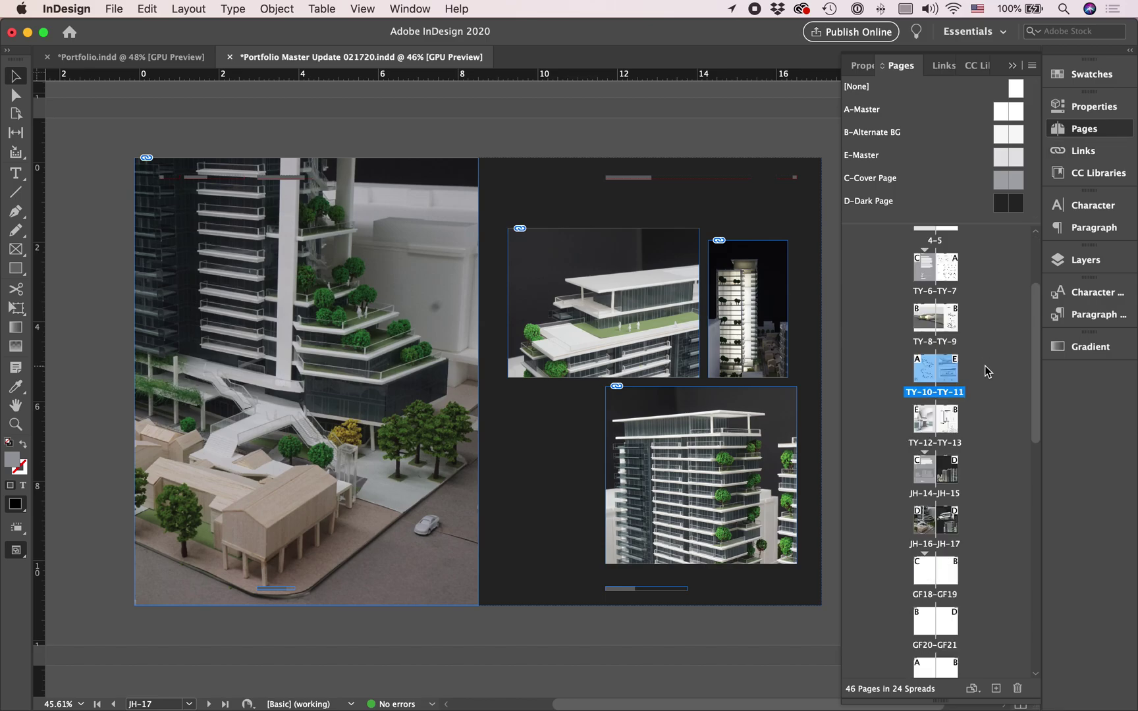
scroll(762, 520, down, 10)
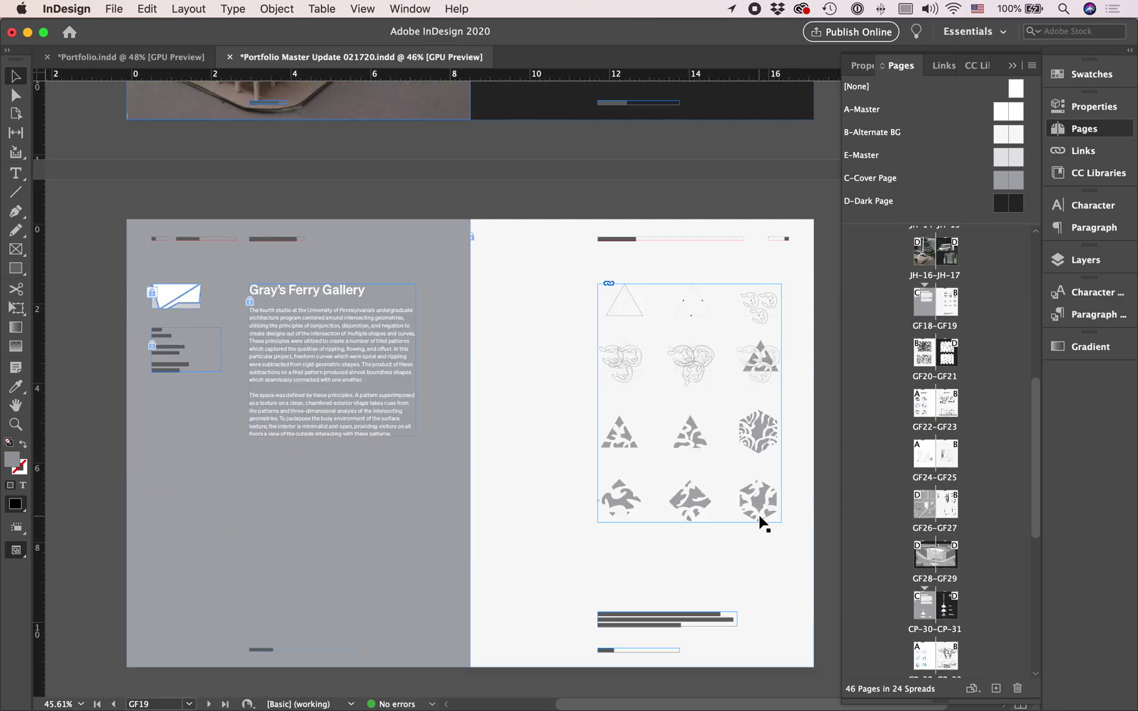
scroll(714, 341, down, 8)
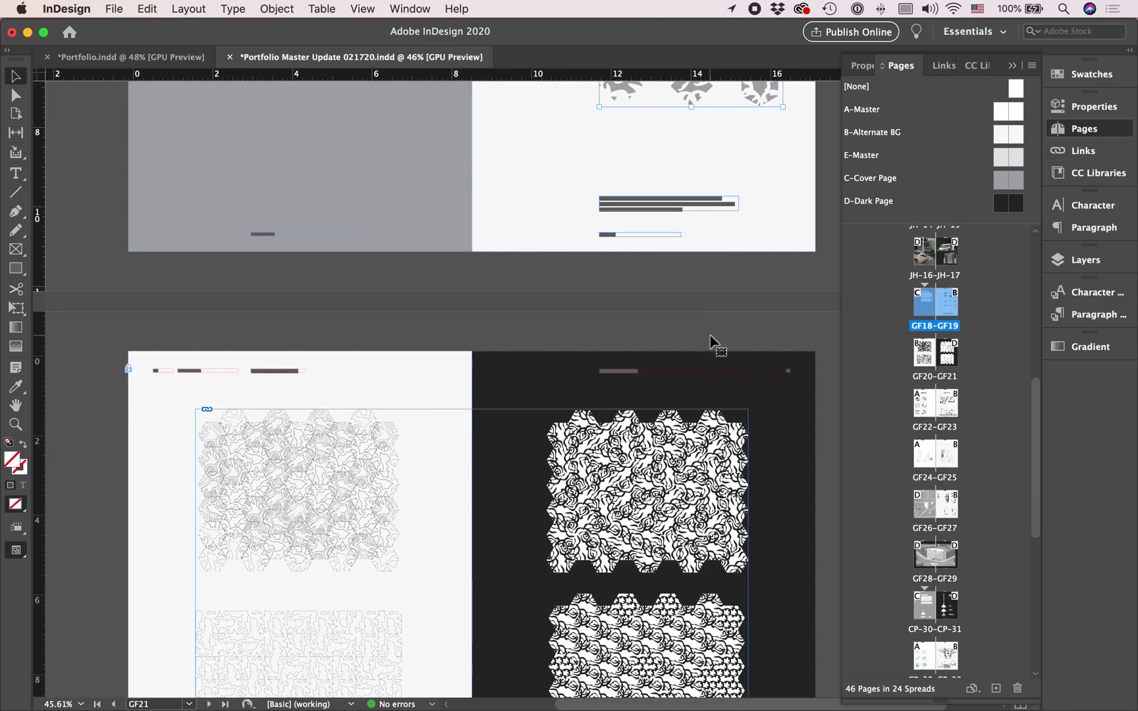
scroll(544, 435, down, 6)
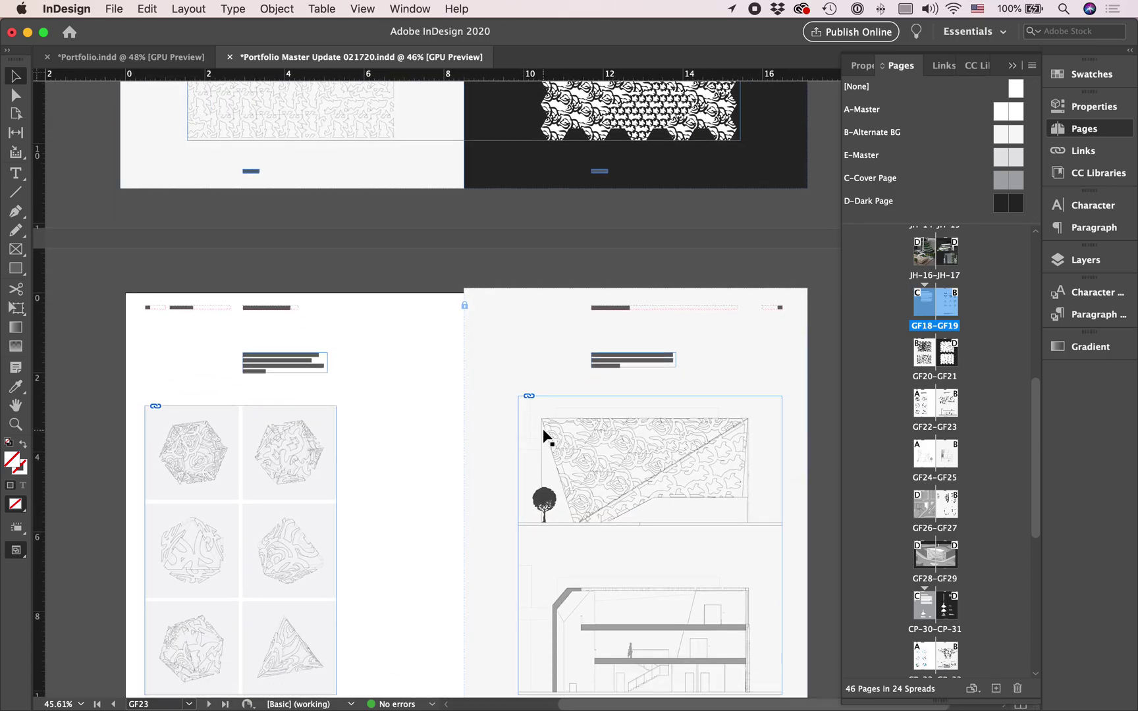
Crop the six-shape drawing frame on page GF22 to its left column of three shapes.
scroll(544, 436, down, 3)
click(312, 394)
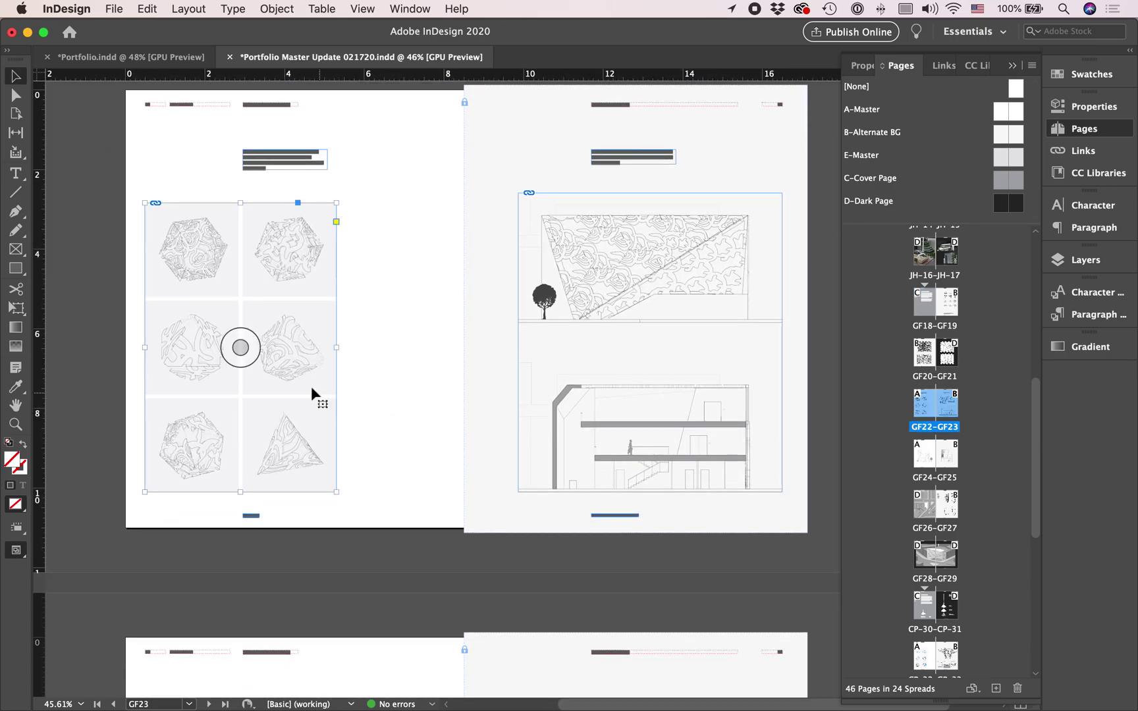
scroll(169, 292, up, 4)
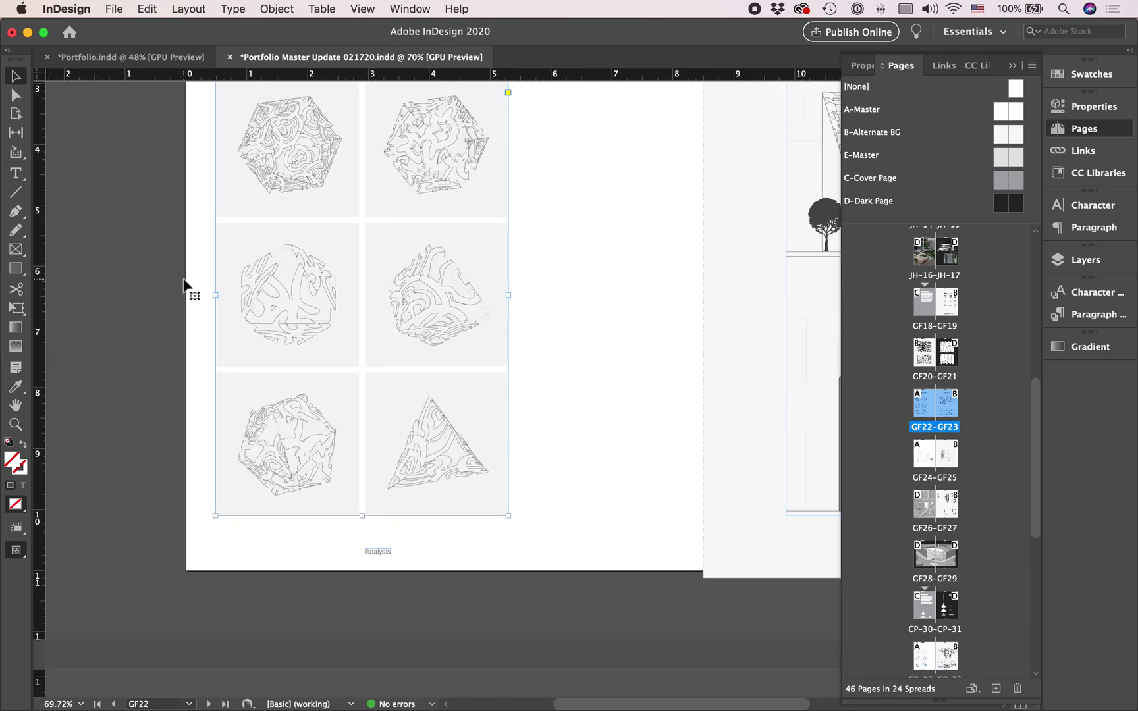
drag(545, 429, 400, 422)
click(482, 456)
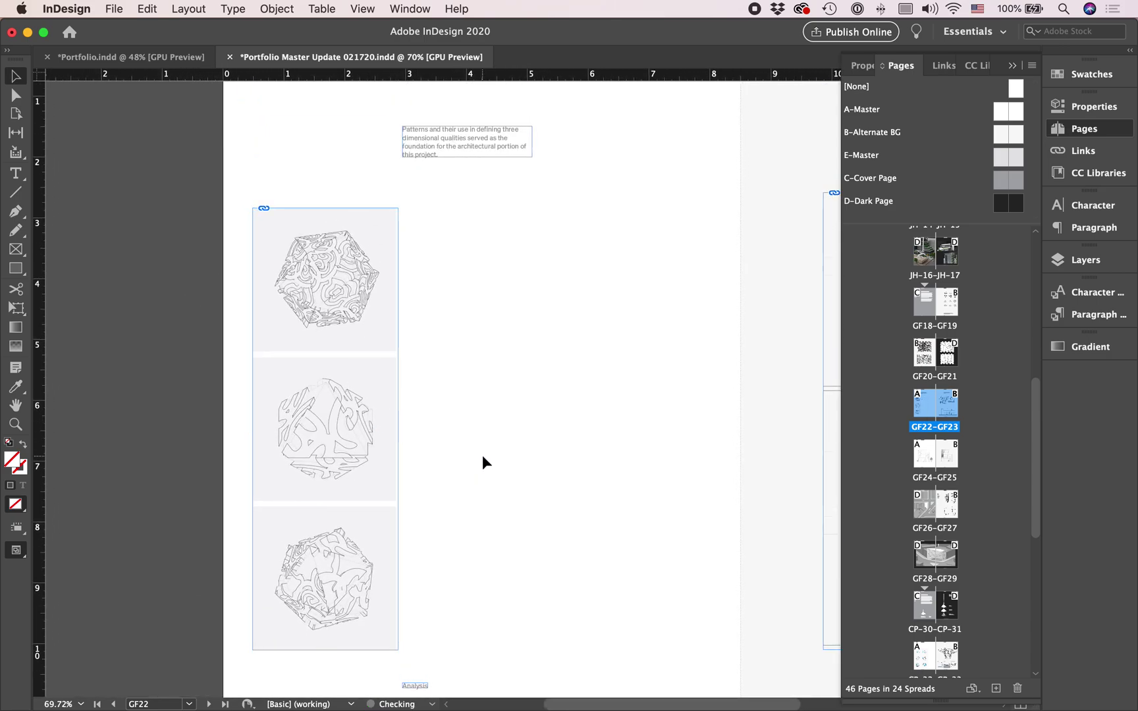
Return to the Gray's Ferry Gallery cover spread and copy the triangle pattern diagrams on page GF19.
scroll(480, 460, down, 1)
scroll(480, 460, down, 2)
scroll(480, 460, up, 4)
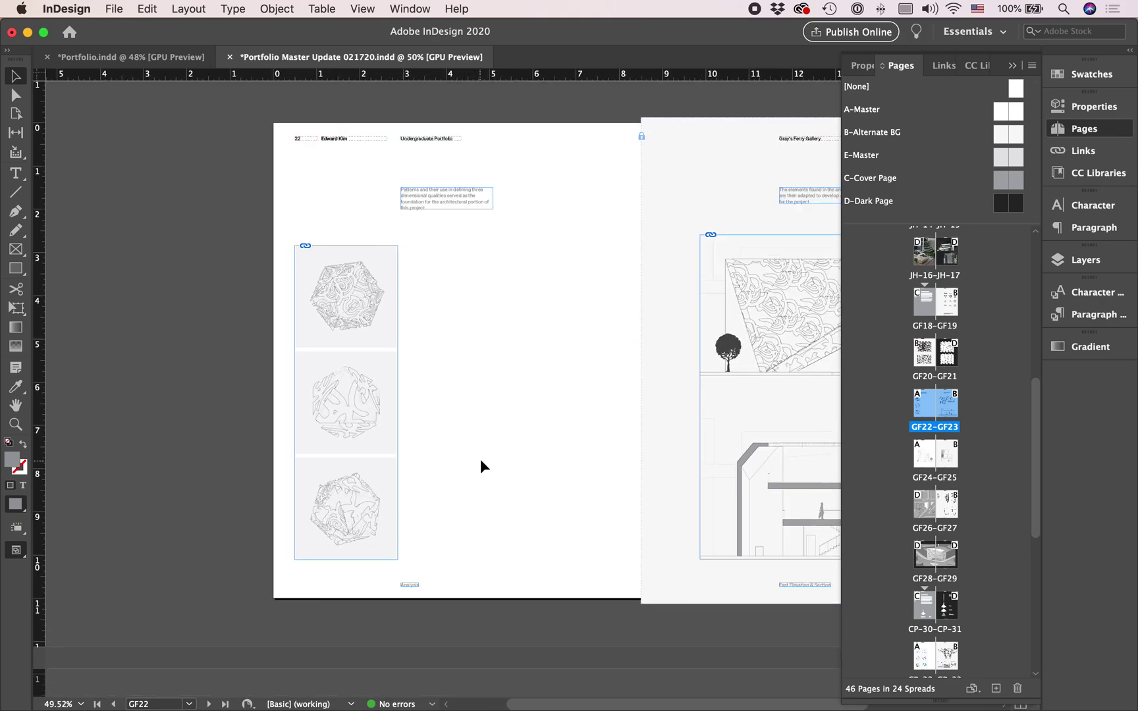
scroll(480, 459, down, 1)
scroll(483, 238, up, 10)
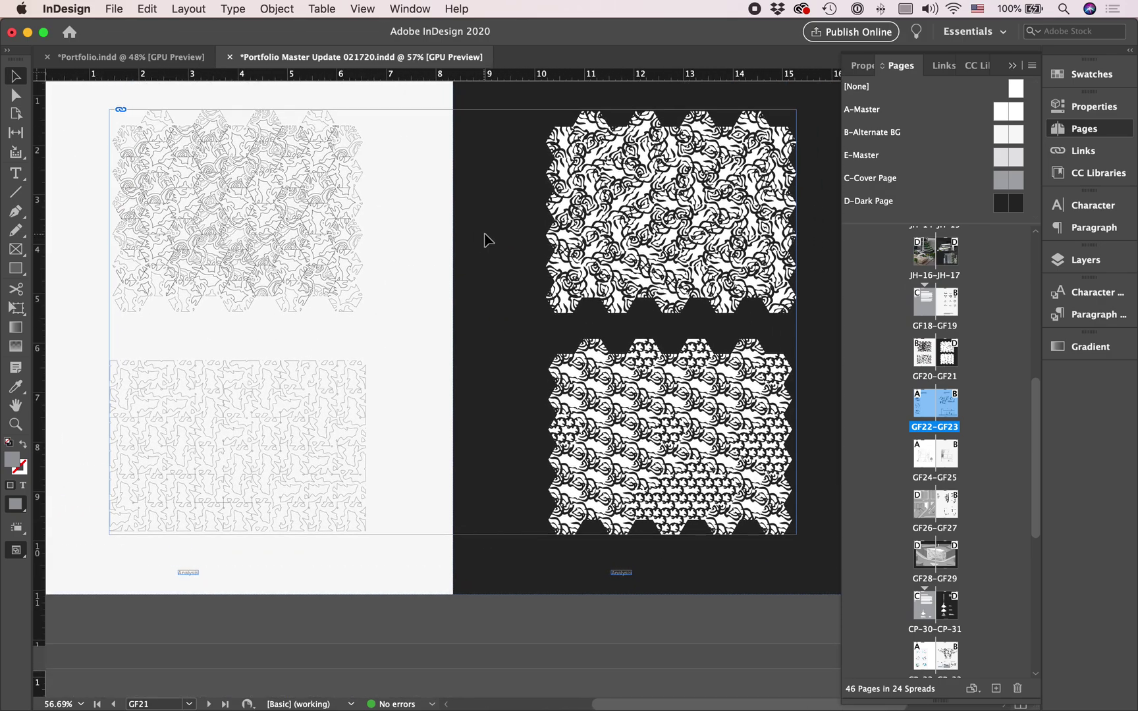
scroll(483, 234, down, 3)
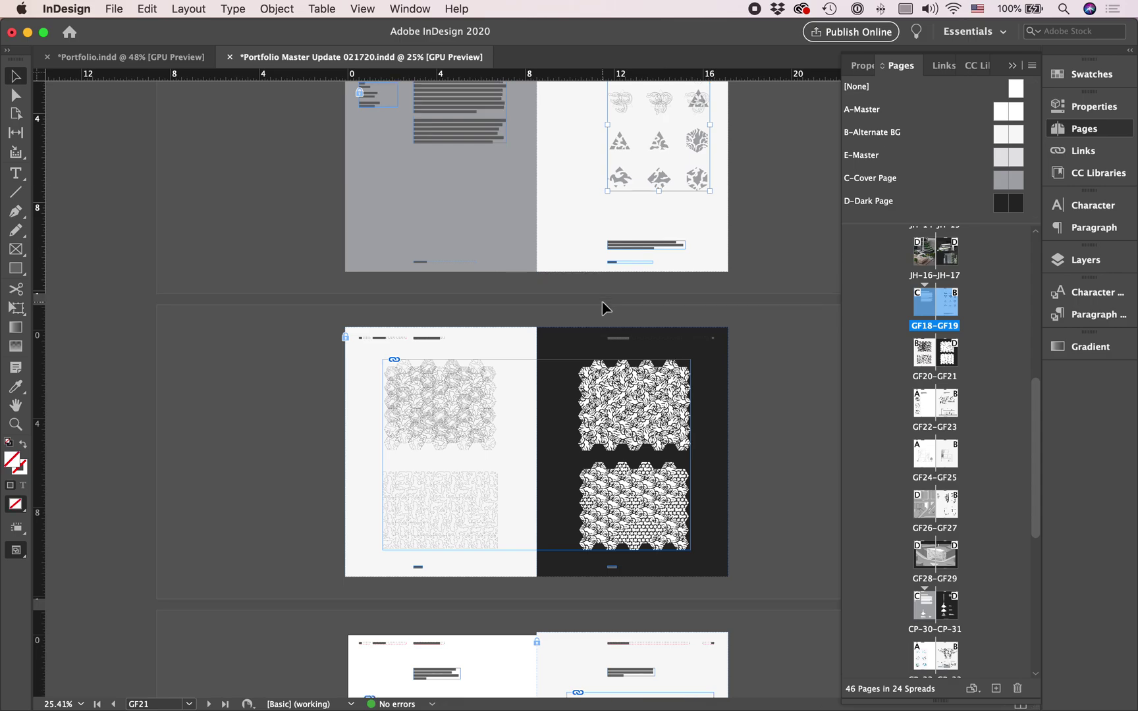
Paste the diagrams onto page GF22, align them beside the cropped shape column, and preview the page.
scroll(450, 485, down, 3)
key(super+v)
scroll(450, 478, up, 1)
drag(511, 464, 419, 478)
scroll(419, 477, up, 3)
drag(412, 398, 425, 406)
scroll(472, 320, down, 4)
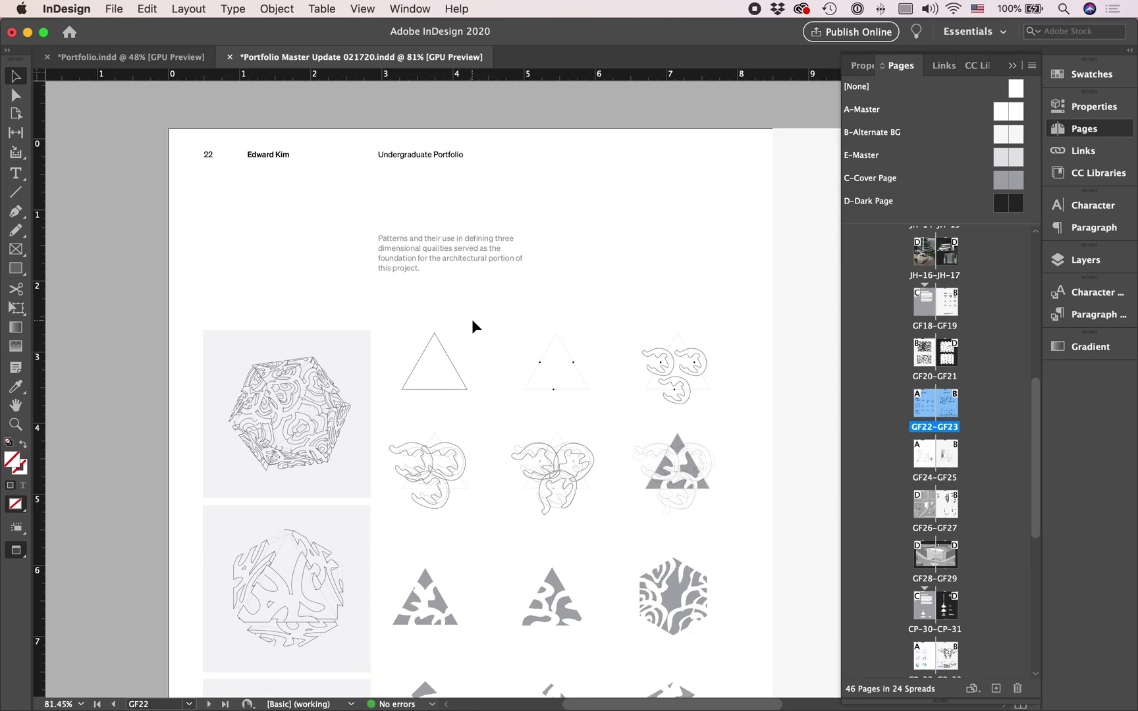
Try cropping the pasted diagram frame from its lower-right corner, and undo the resizing.
scroll(729, 593, down, 3)
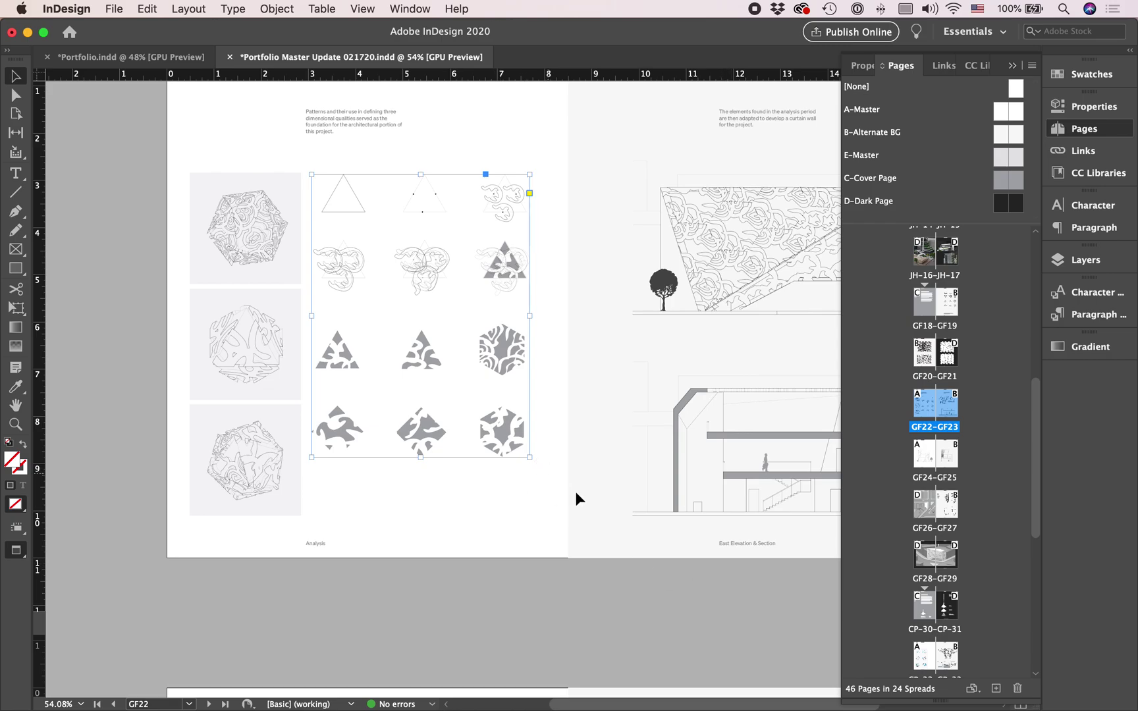
click(474, 523)
click(504, 455)
mouse_move(530, 457)
mouse_down()
mouse_move(469, 373)
mouse_move(542, 462)
mouse_move(515, 448)
mouse_up()
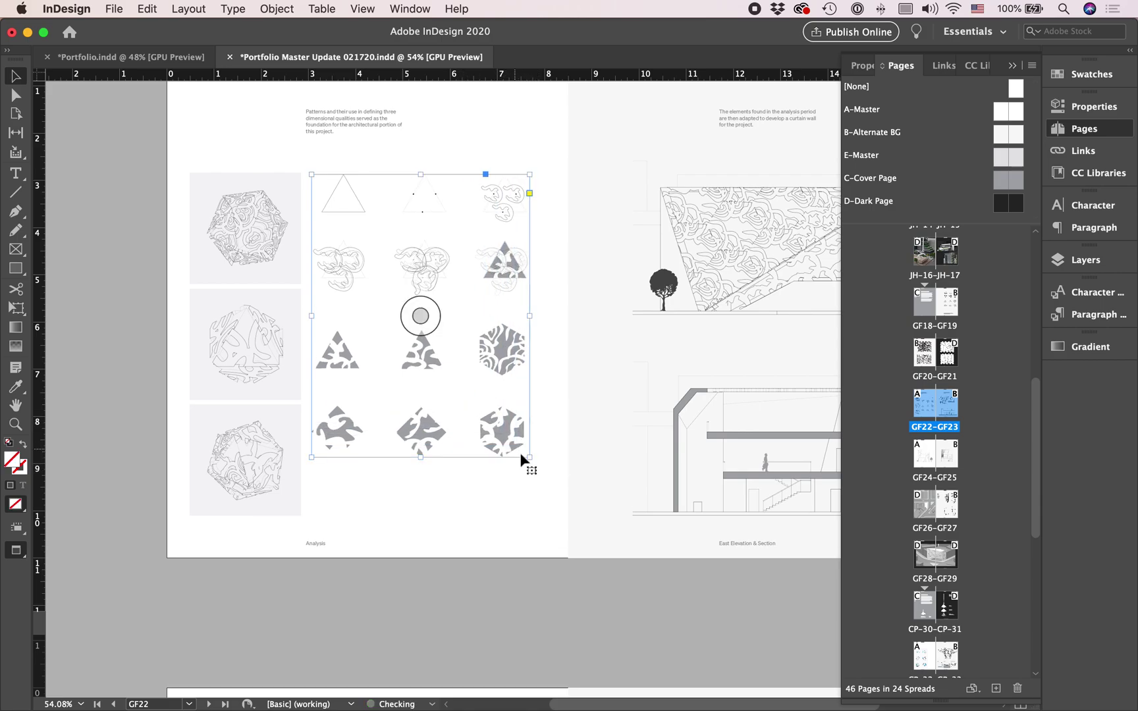
drag(519, 453, 475, 382)
key(super+z)
drag(529, 457, 445, 375)
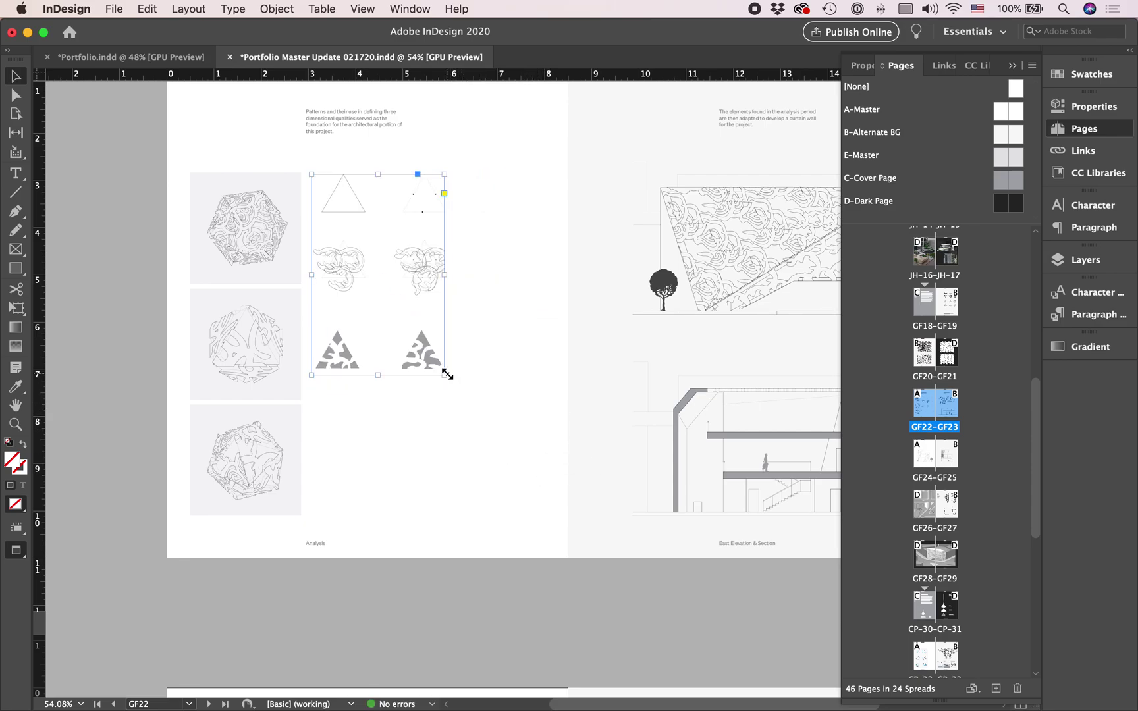
key(super+z)
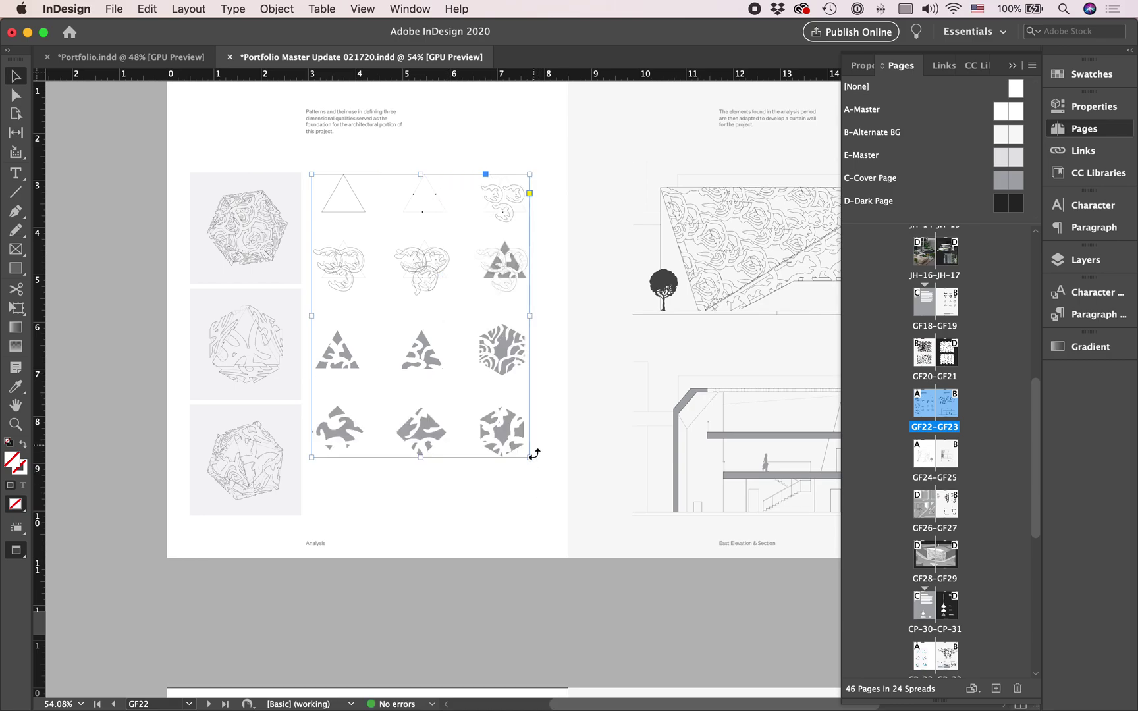
Try scaling the pasted diagrams together with their frame from the lower-right corner, and undo the scaling.
drag(531, 459, 421, 347)
key(super+z)
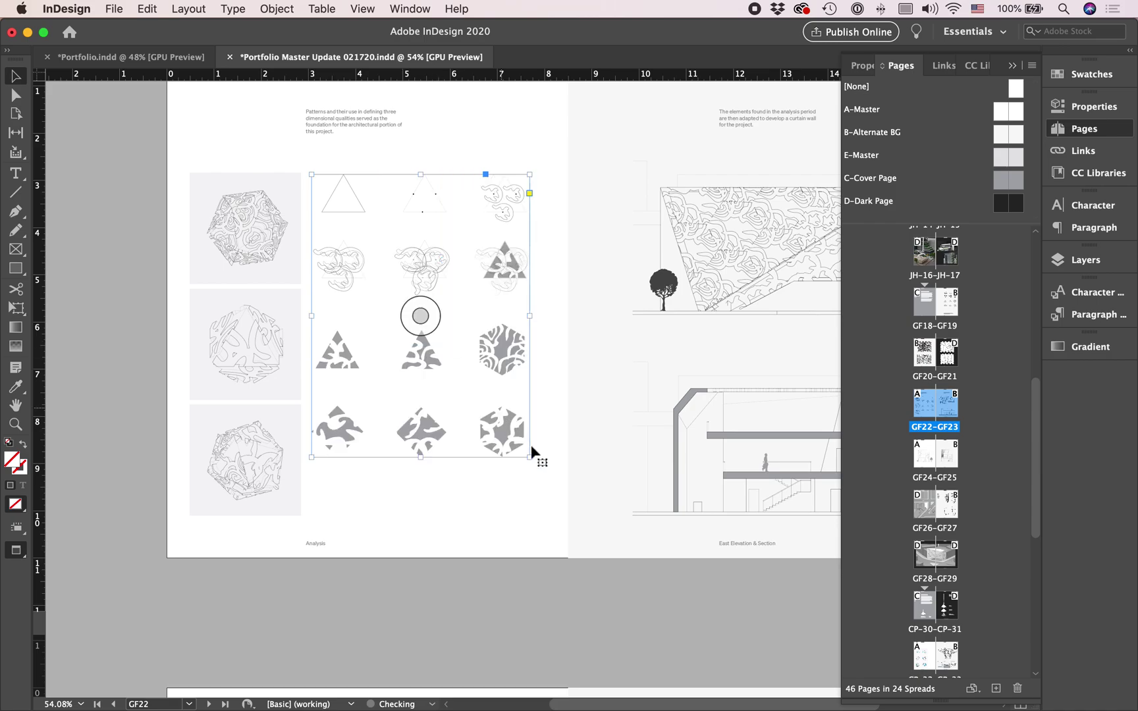
drag(531, 460, 459, 377)
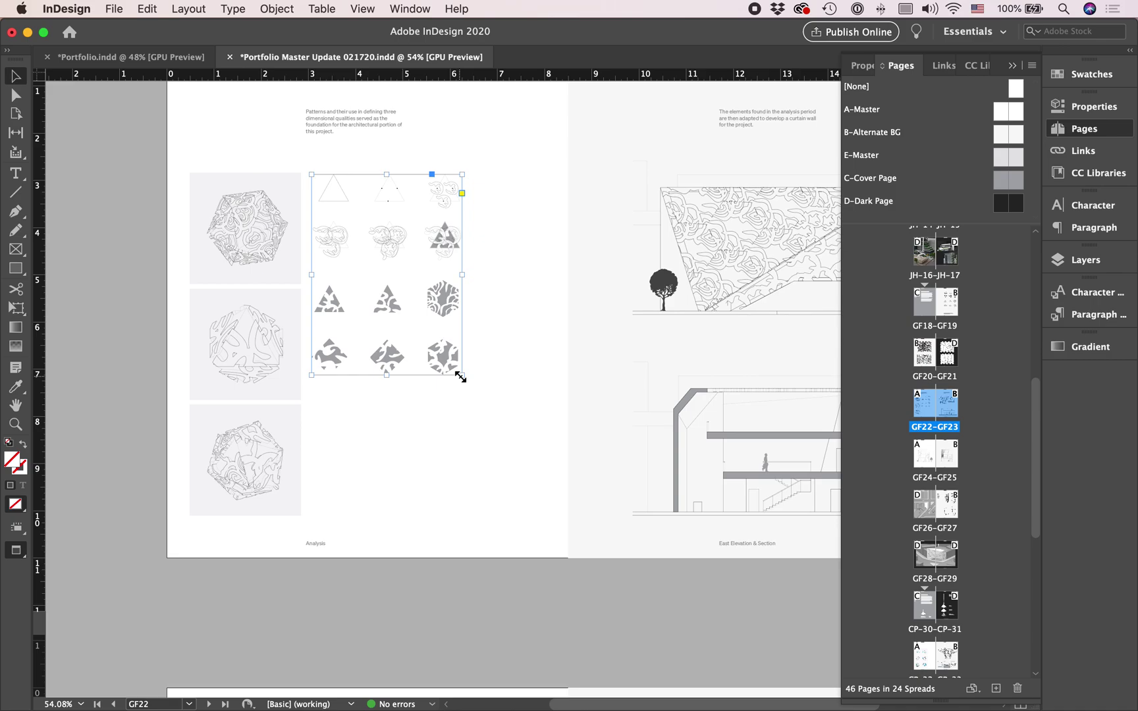
key(super+z)
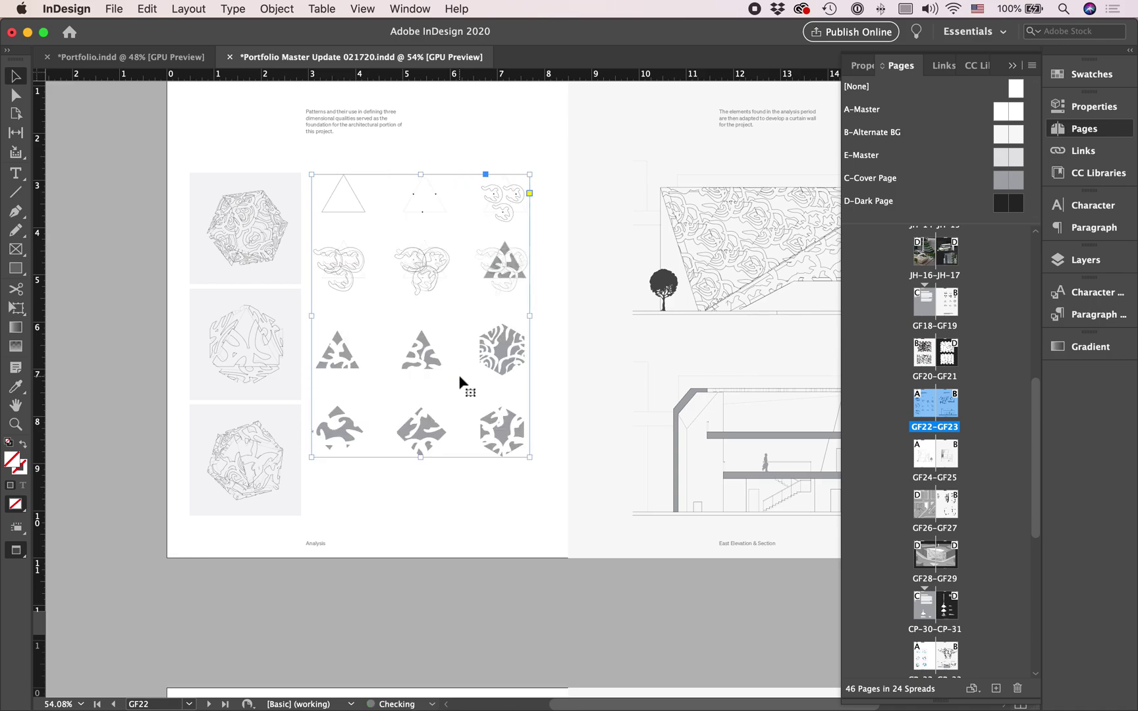
Try moving the triangle pattern diagrams from page GF22 toward the facing page, undo the move, and deselect them.
drag(395, 352, 643, 340)
key(super+z)
mouse_move(421, 456)
mouse_down()
mouse_move(419, 387)
mouse_move(419, 457)
mouse_up()
click(421, 504)
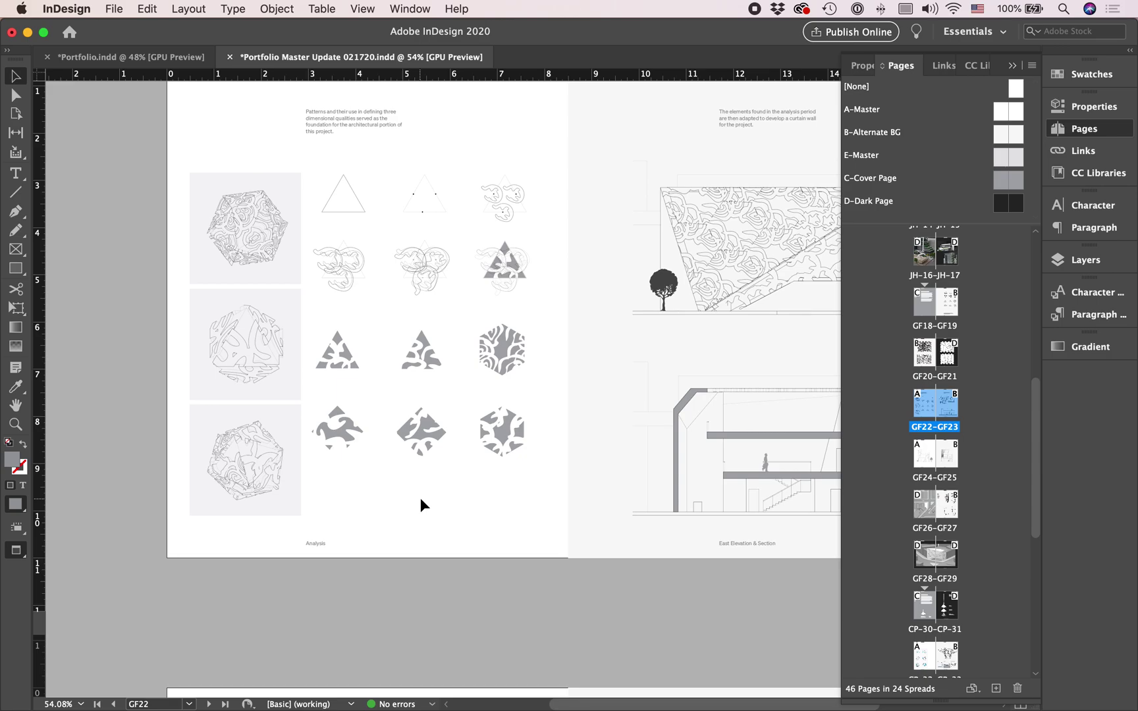
Select the caption paragraph on page GF22, examine the available paragraph styles without changing its Caption style, and deselect the text.
scroll(421, 499, down, 3)
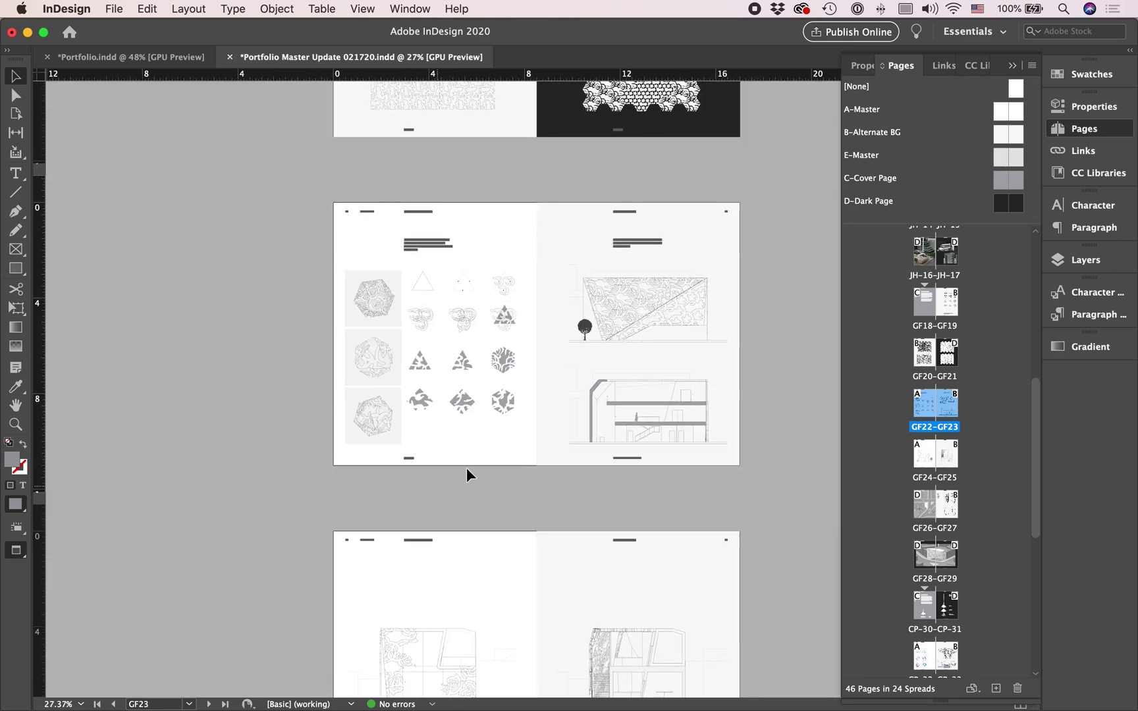
scroll(465, 468, up, 2)
scroll(466, 436, up, 3)
double_click(373, 296)
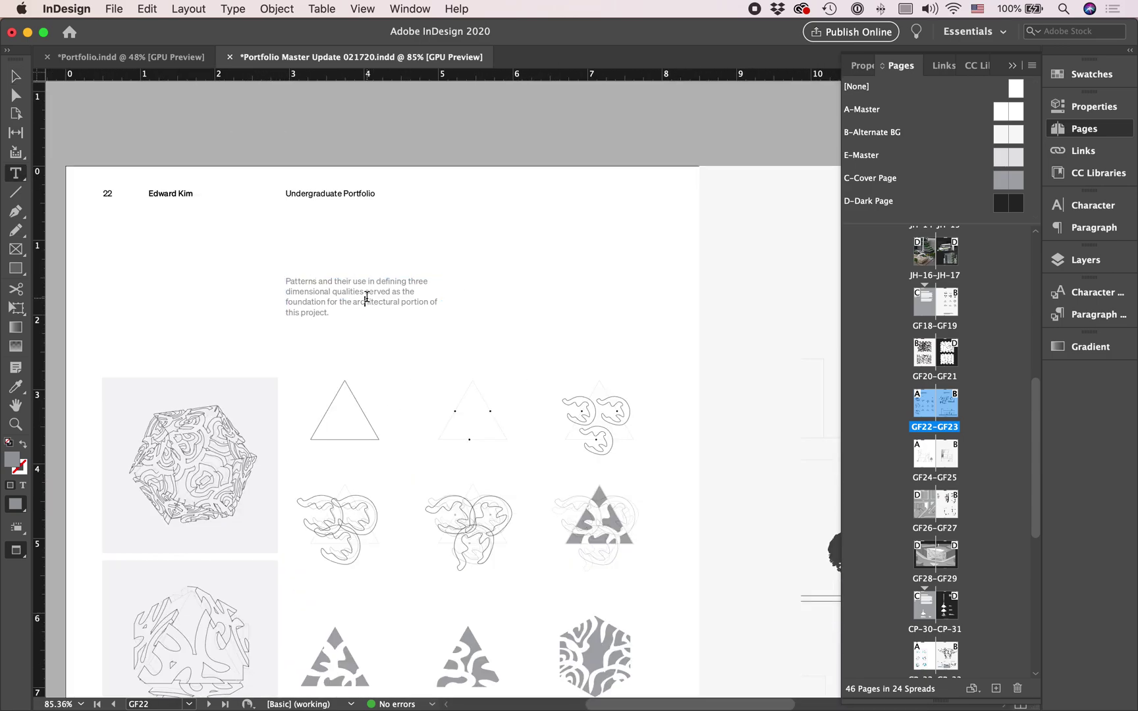
key(super+a)
click(1093, 106)
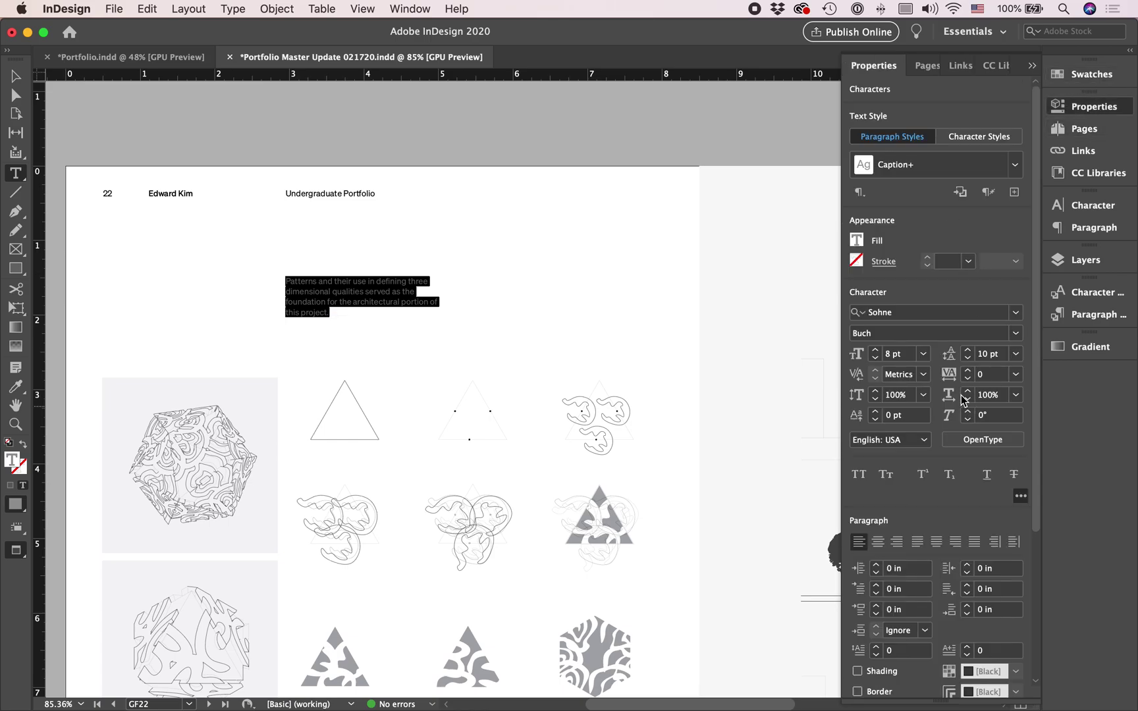
click(1015, 165)
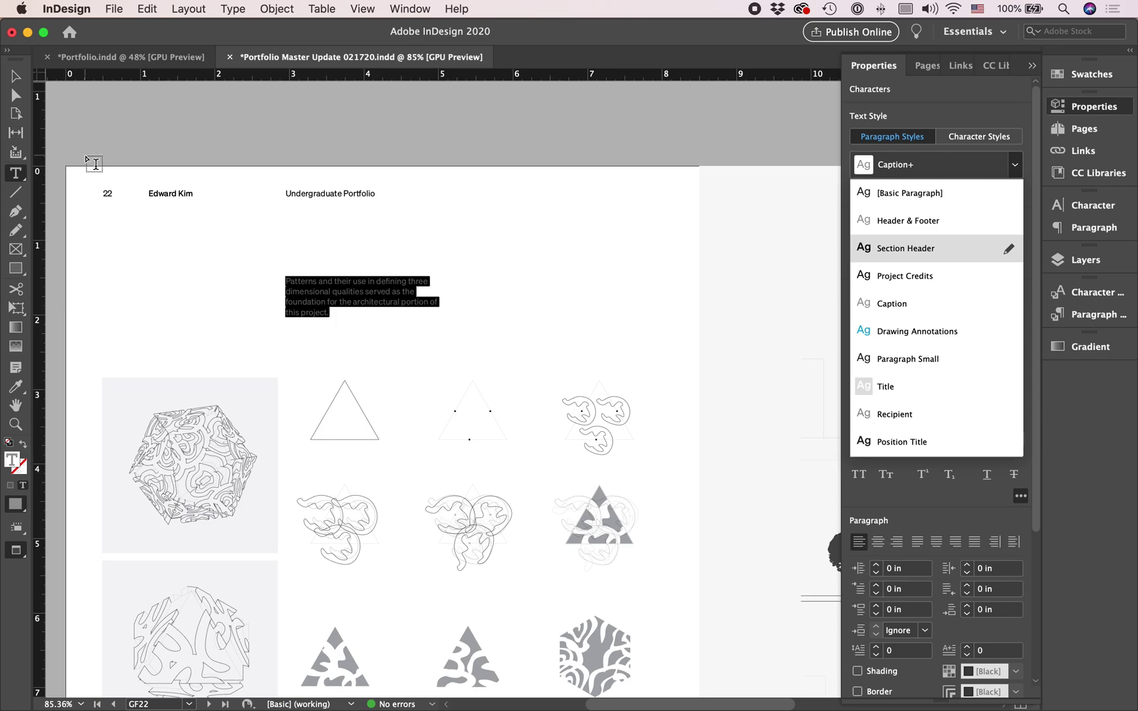
click(15, 77)
click(581, 288)
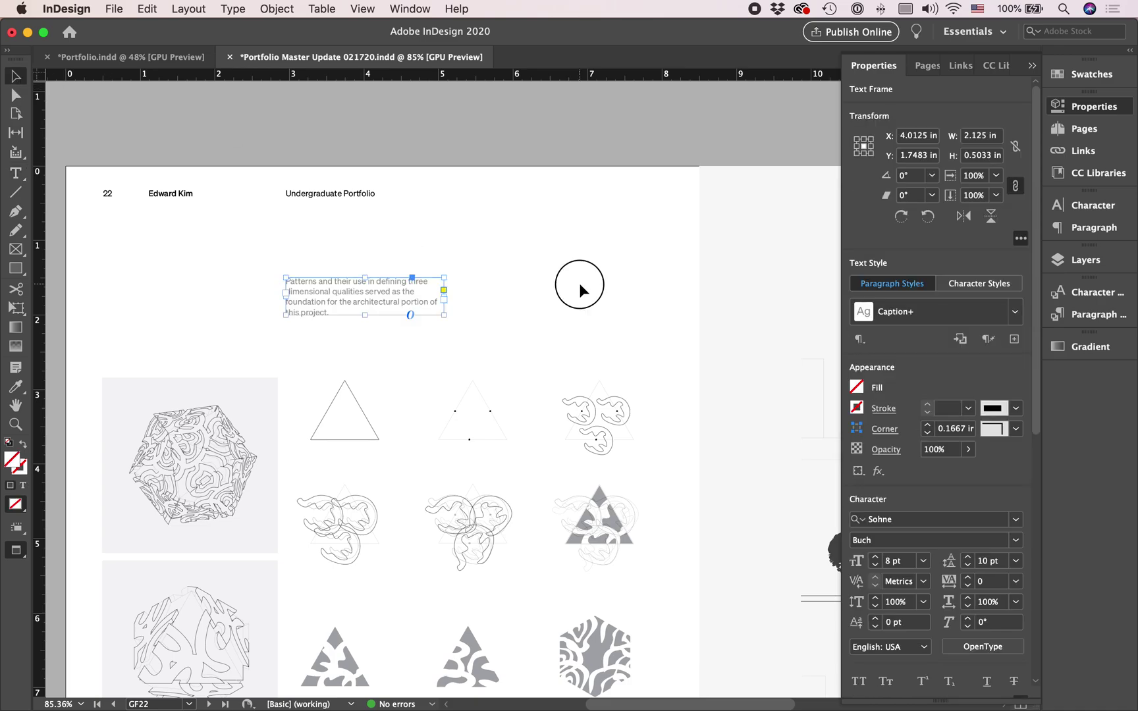
Display the document's color swatches, compare them with the colors used across the portfolio spreads, and hide the swatches.
click(1096, 76)
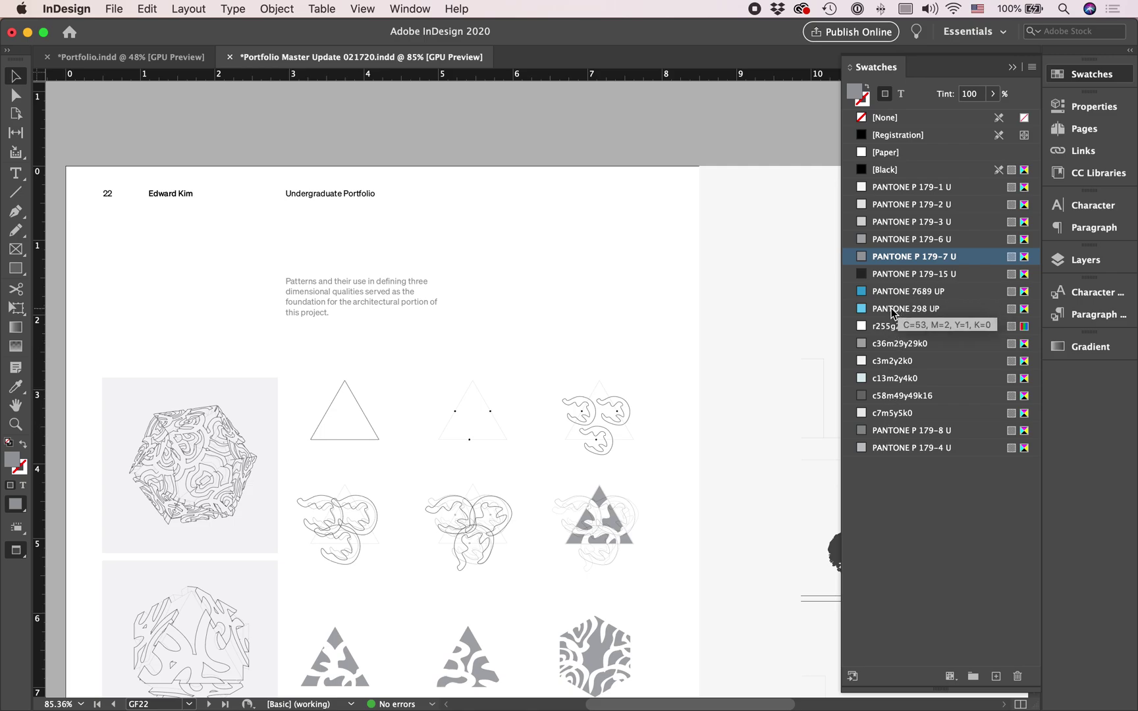
scroll(765, 361, down, 5)
scroll(765, 361, up, 5)
scroll(769, 369, up, 20)
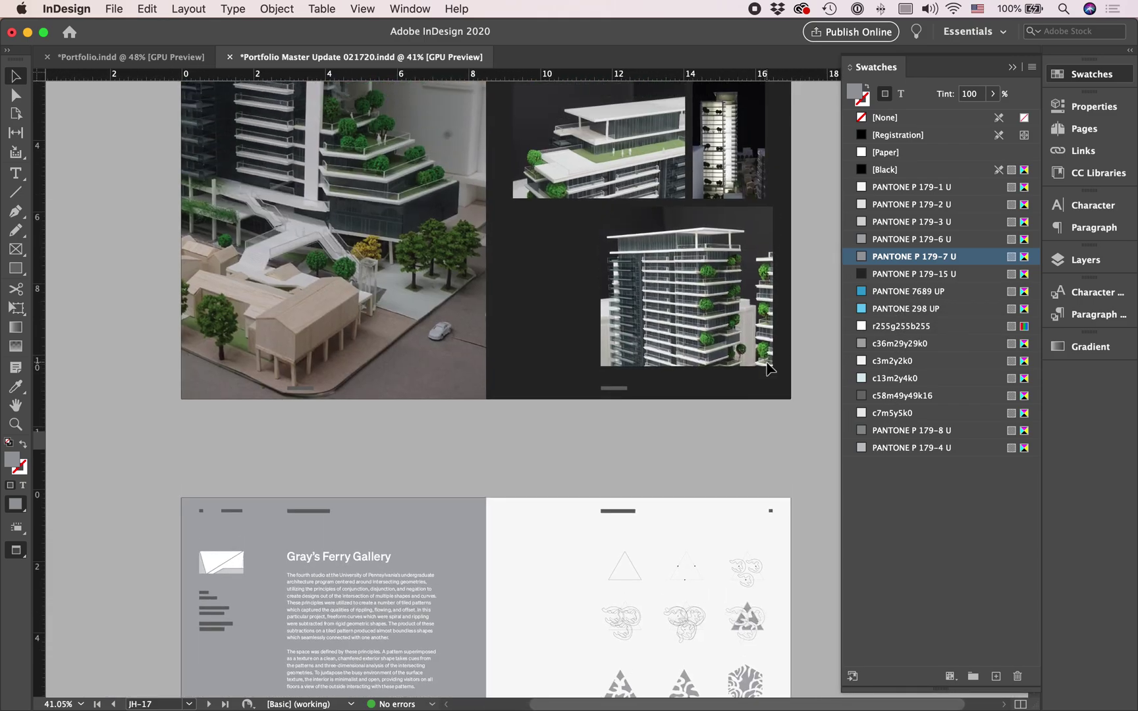
scroll(766, 363, down, 20)
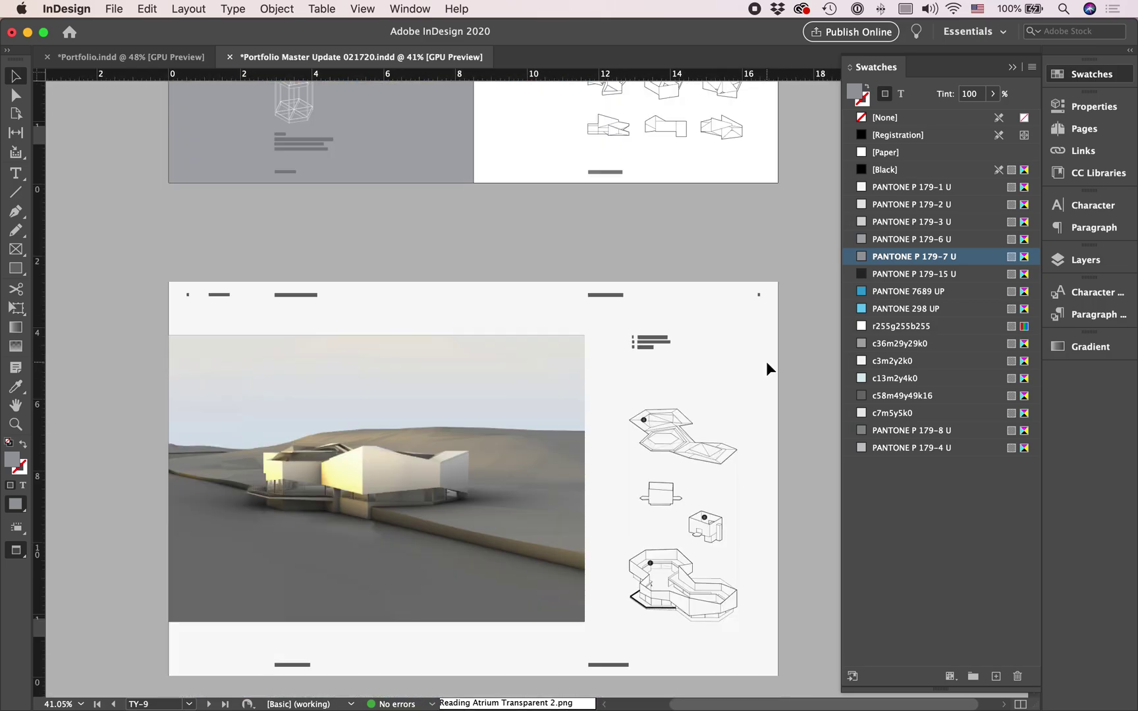
scroll(765, 361, down, 12)
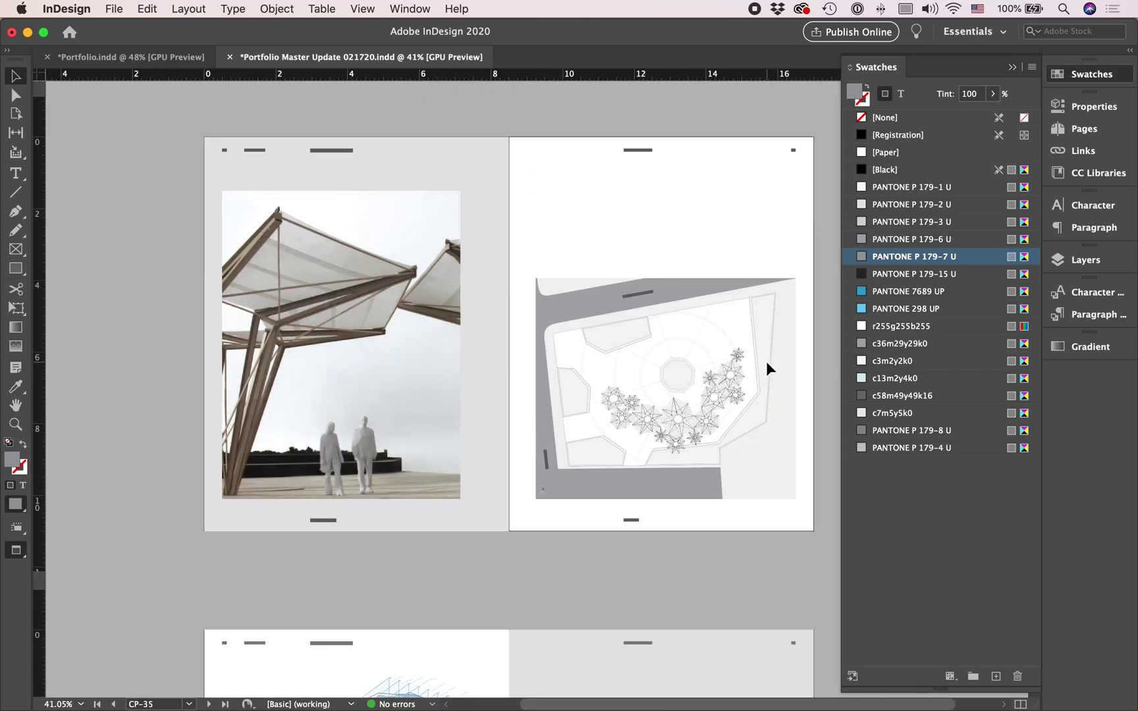
scroll(385, 277, up, 3)
scroll(386, 277, up, 3)
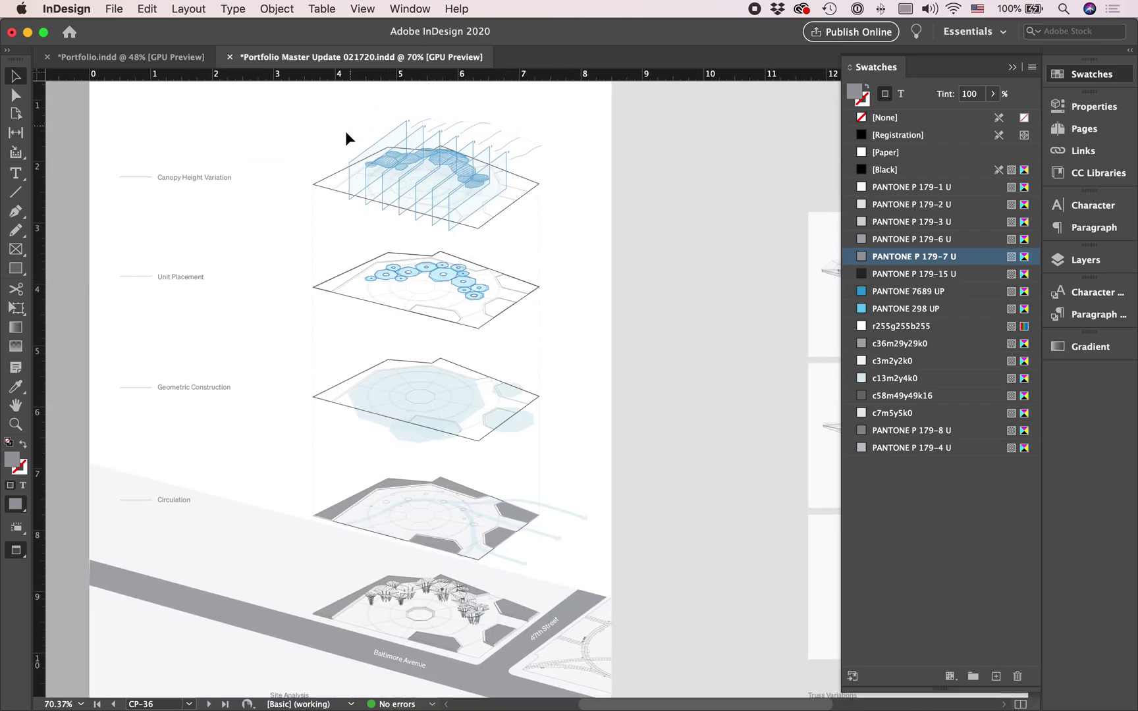
scroll(508, 524, down, 5)
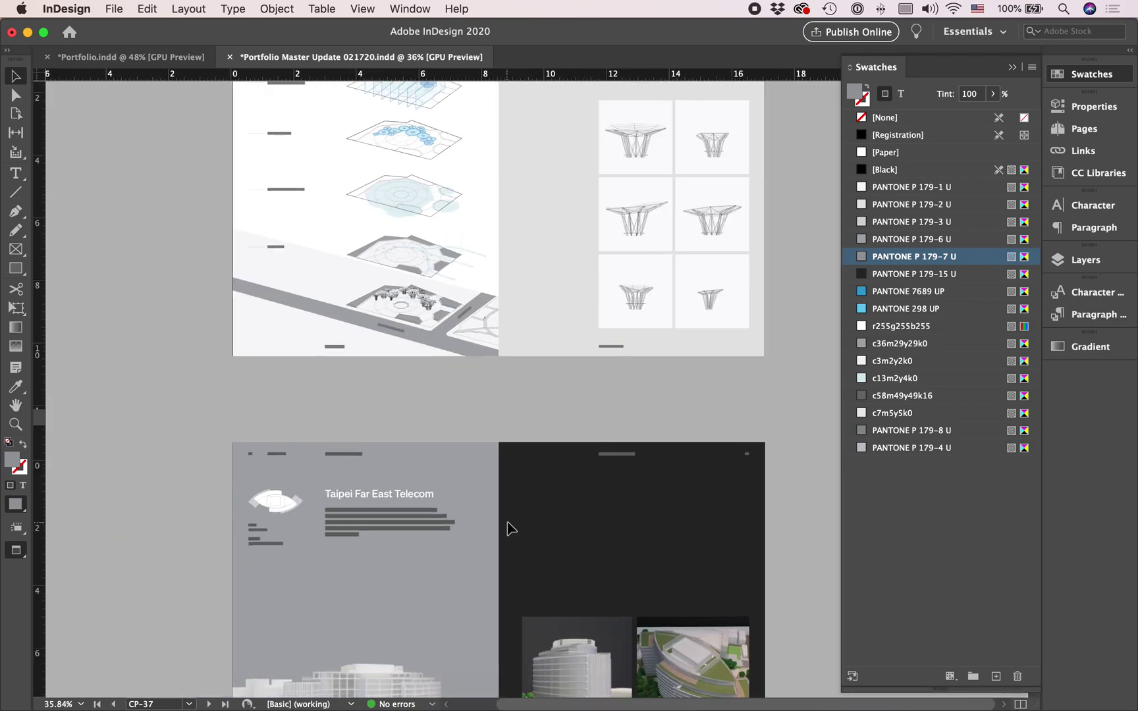
scroll(508, 526, down, 6)
click(1080, 75)
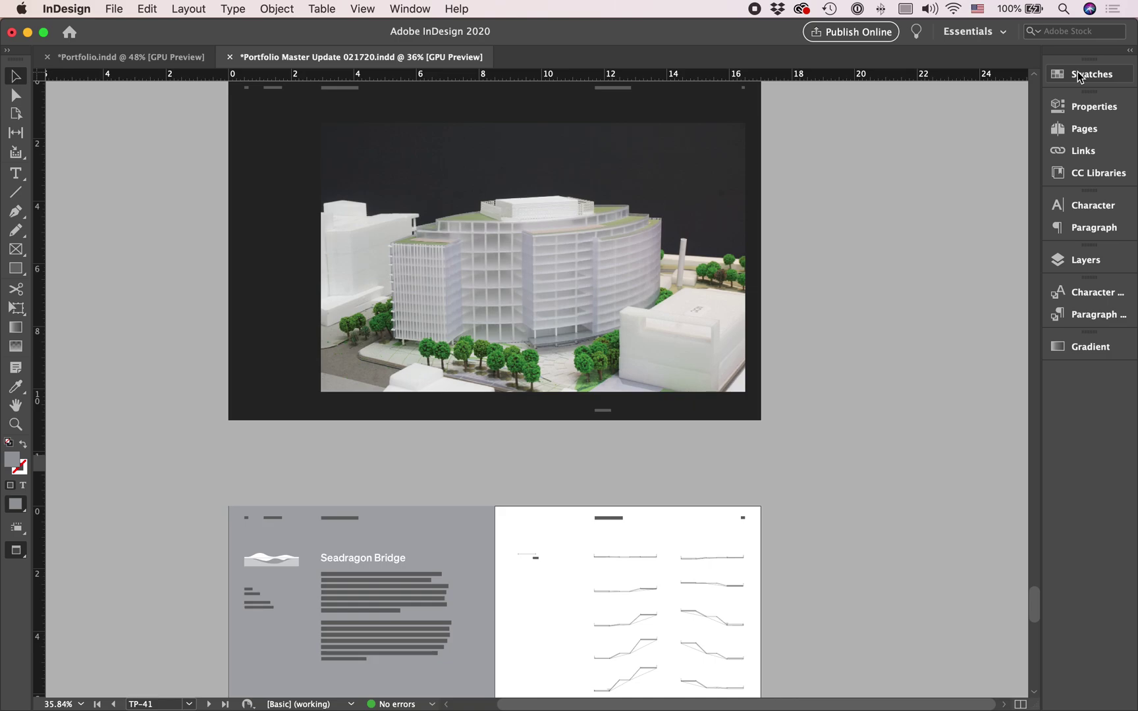
Examine the finished portfolio's layouts from the Seadragon Bridge spreads back to the project index page and the TY-9 render spread.
scroll(904, 299, down, 10)
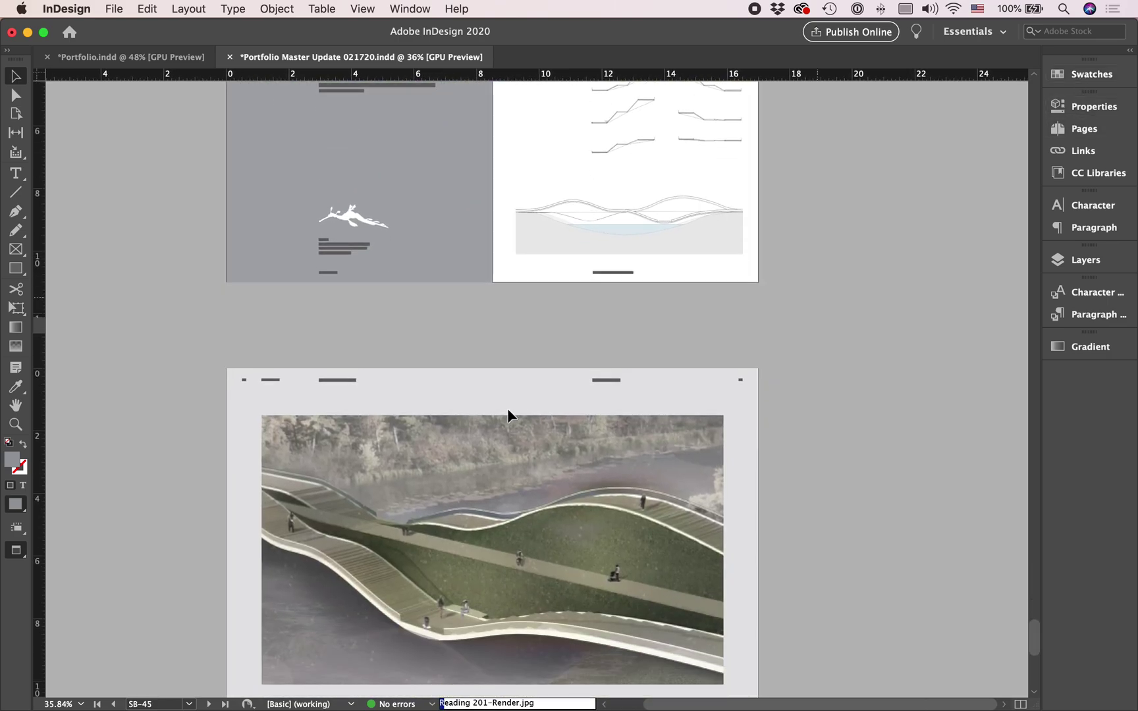
scroll(510, 408, down, 3)
scroll(516, 405, up, 5)
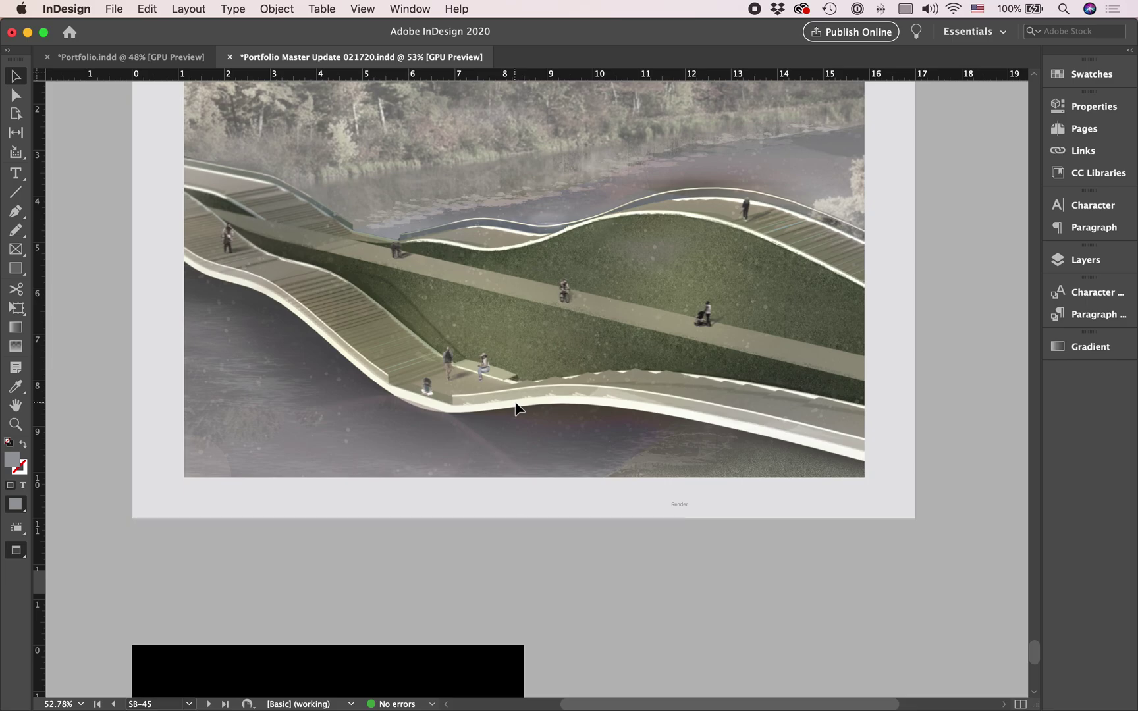
scroll(515, 409, up, 5)
scroll(515, 409, down, 4)
scroll(516, 409, up, 15)
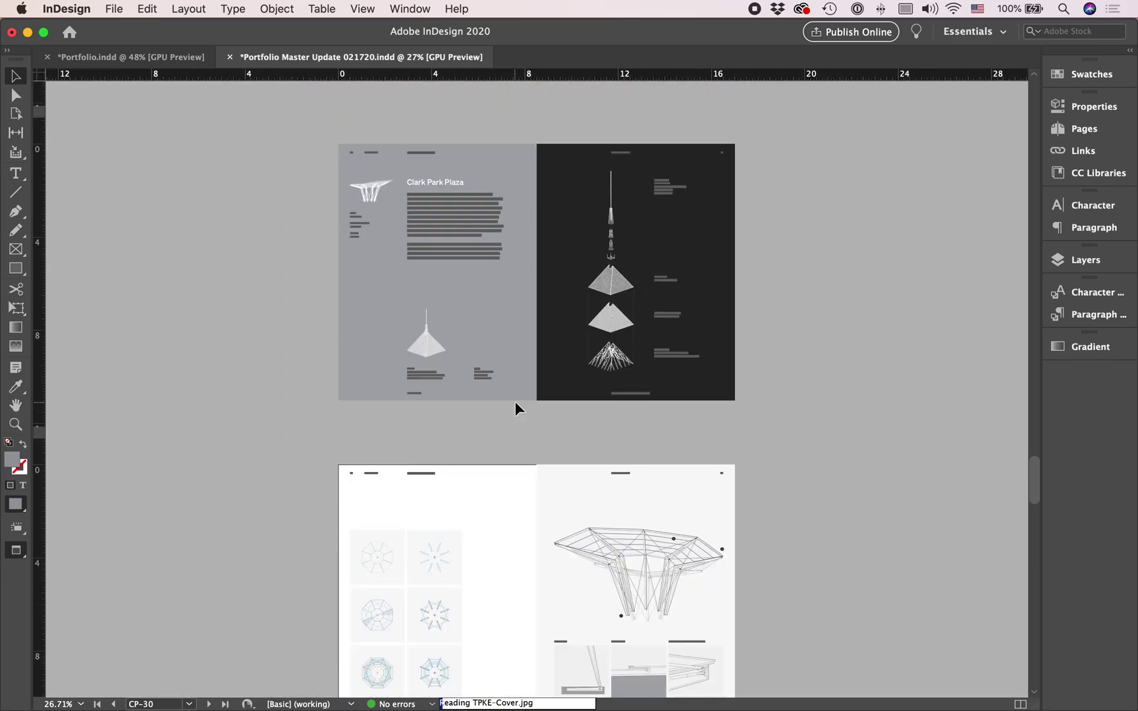
scroll(515, 402, up, 15)
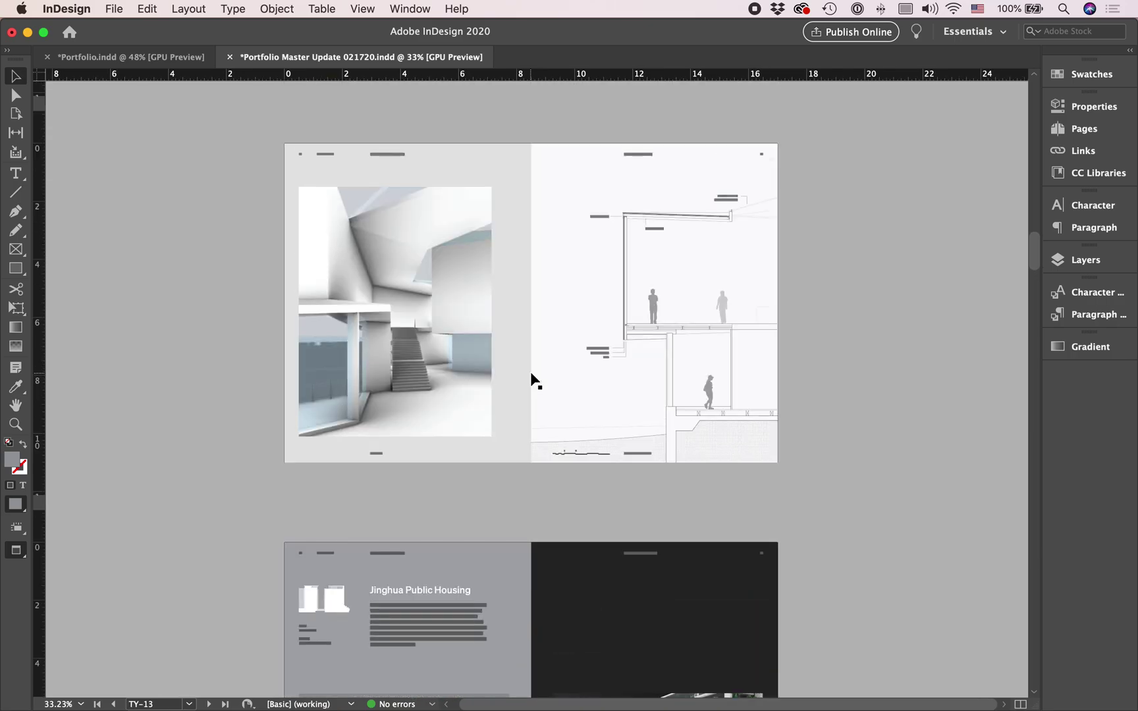
scroll(530, 371, up, 15)
scroll(532, 373, up, 10)
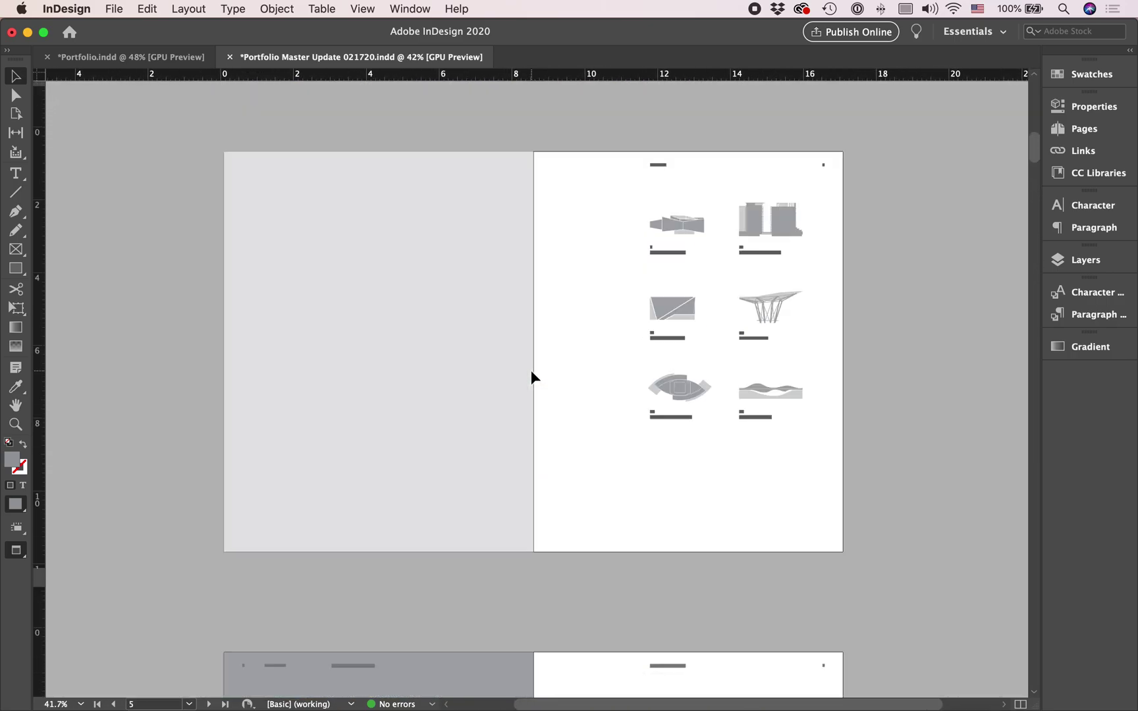
scroll(532, 373, down, 15)
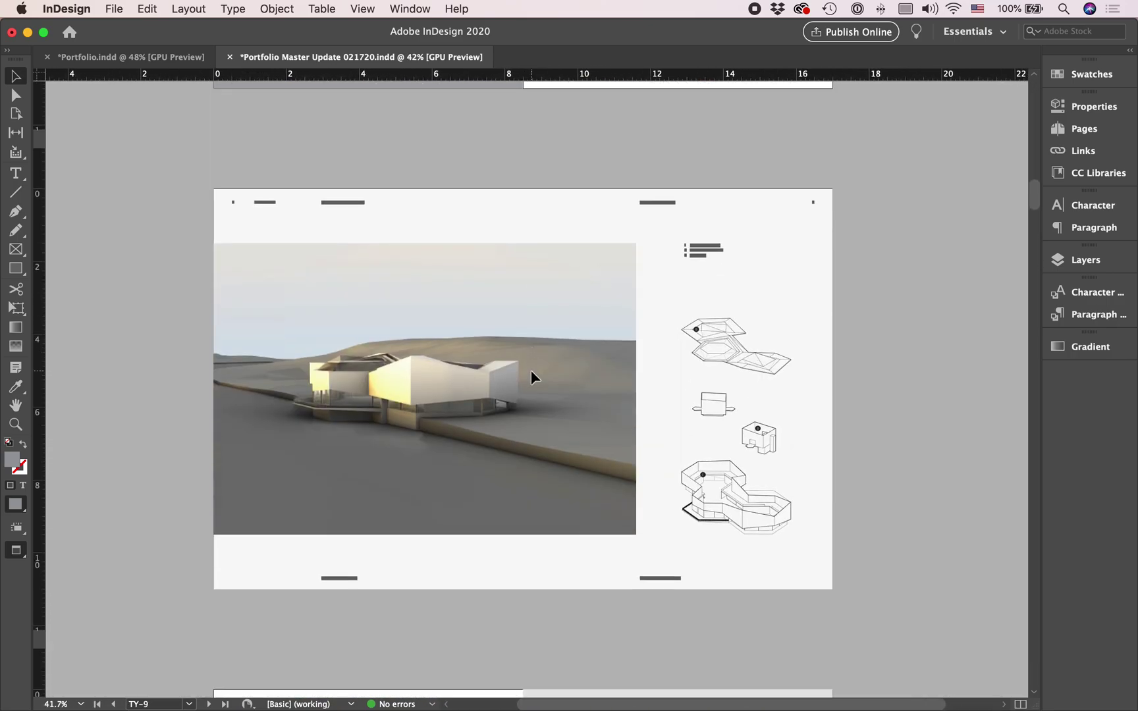
scroll(531, 377, down, 2)
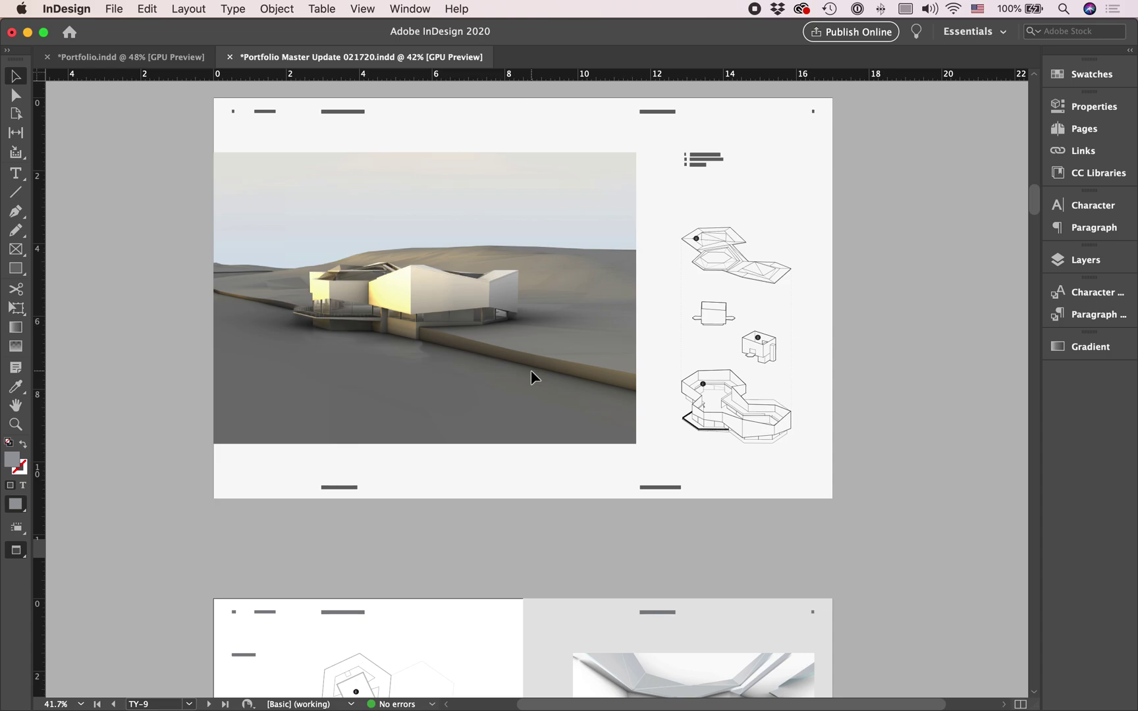
Switch to the Portfolio.indd document and look through its spreads, from the last page back to page 1.
click(151, 58)
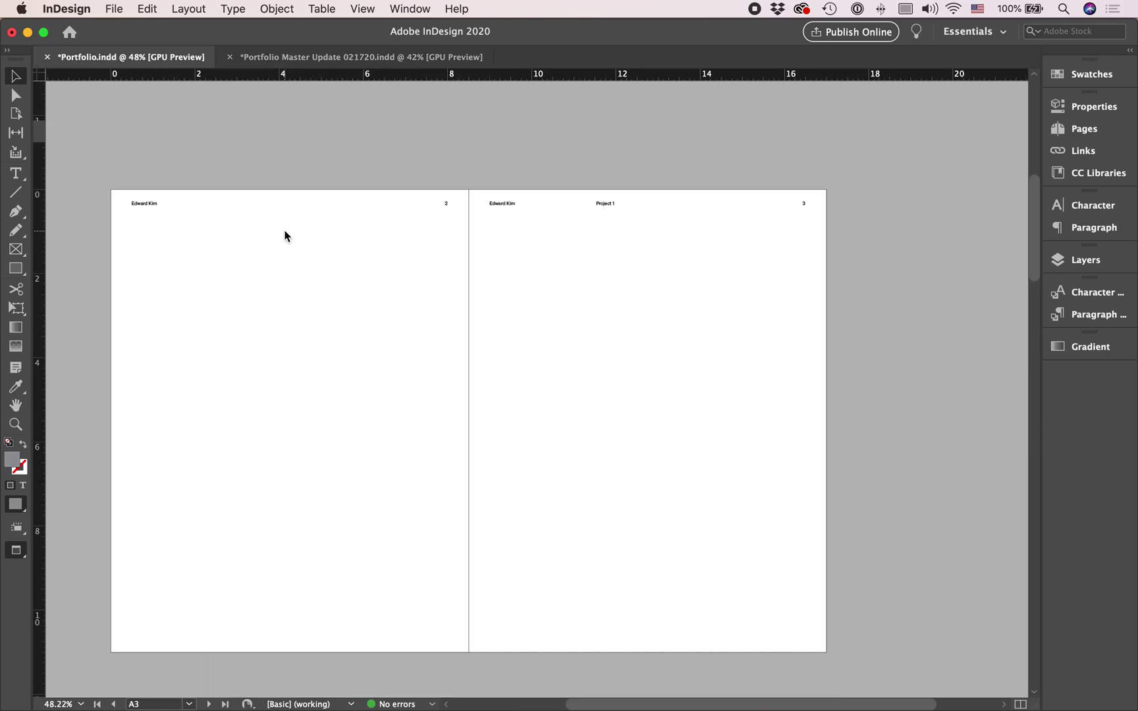
scroll(284, 236, down, 10)
alt+scroll(284, 263, down, 3)
scroll(288, 263, down, 5)
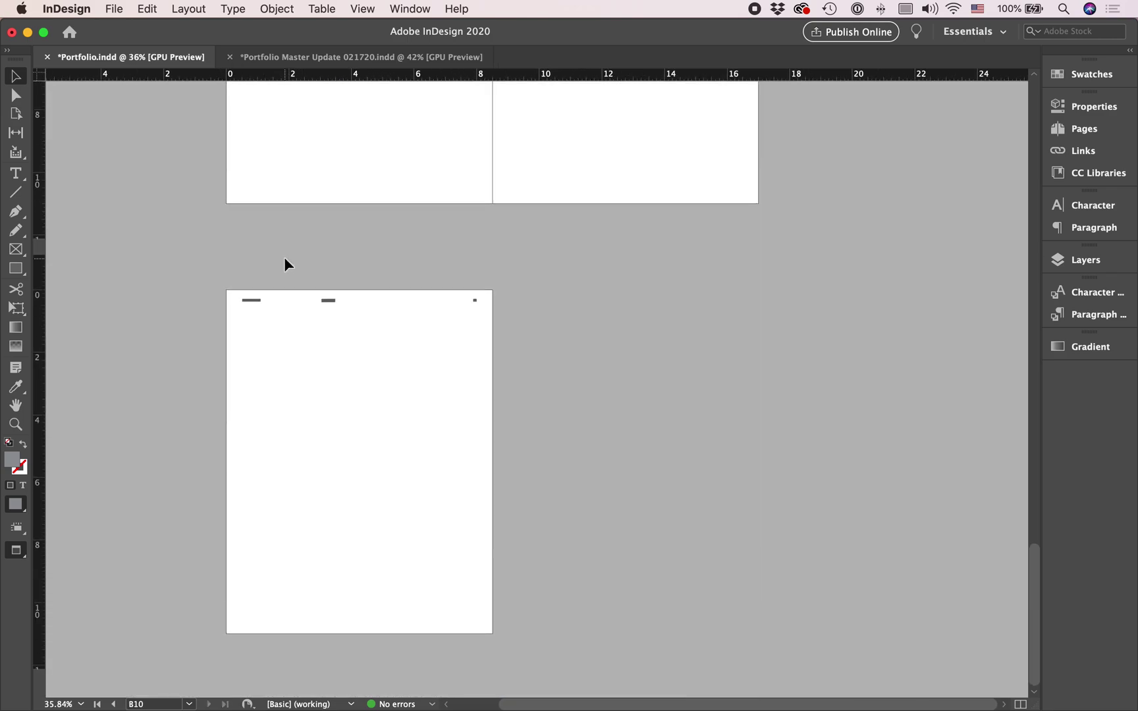
scroll(284, 263, up, 10)
scroll(285, 263, up, 10)
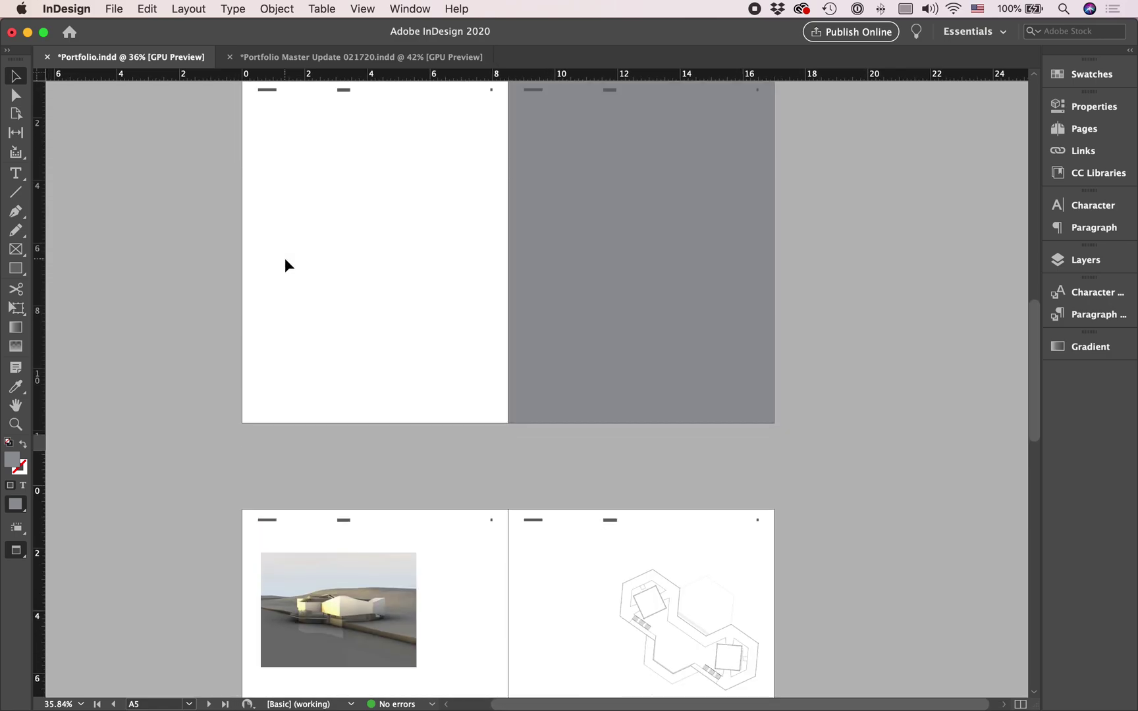
scroll(285, 263, up, 10)
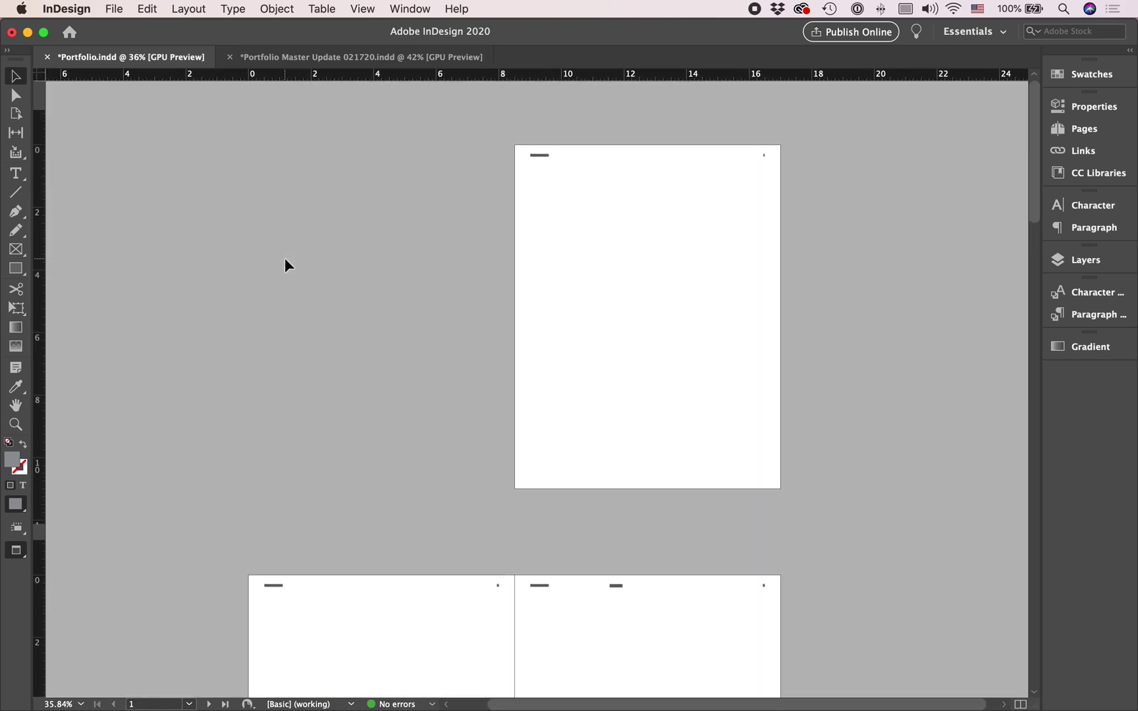